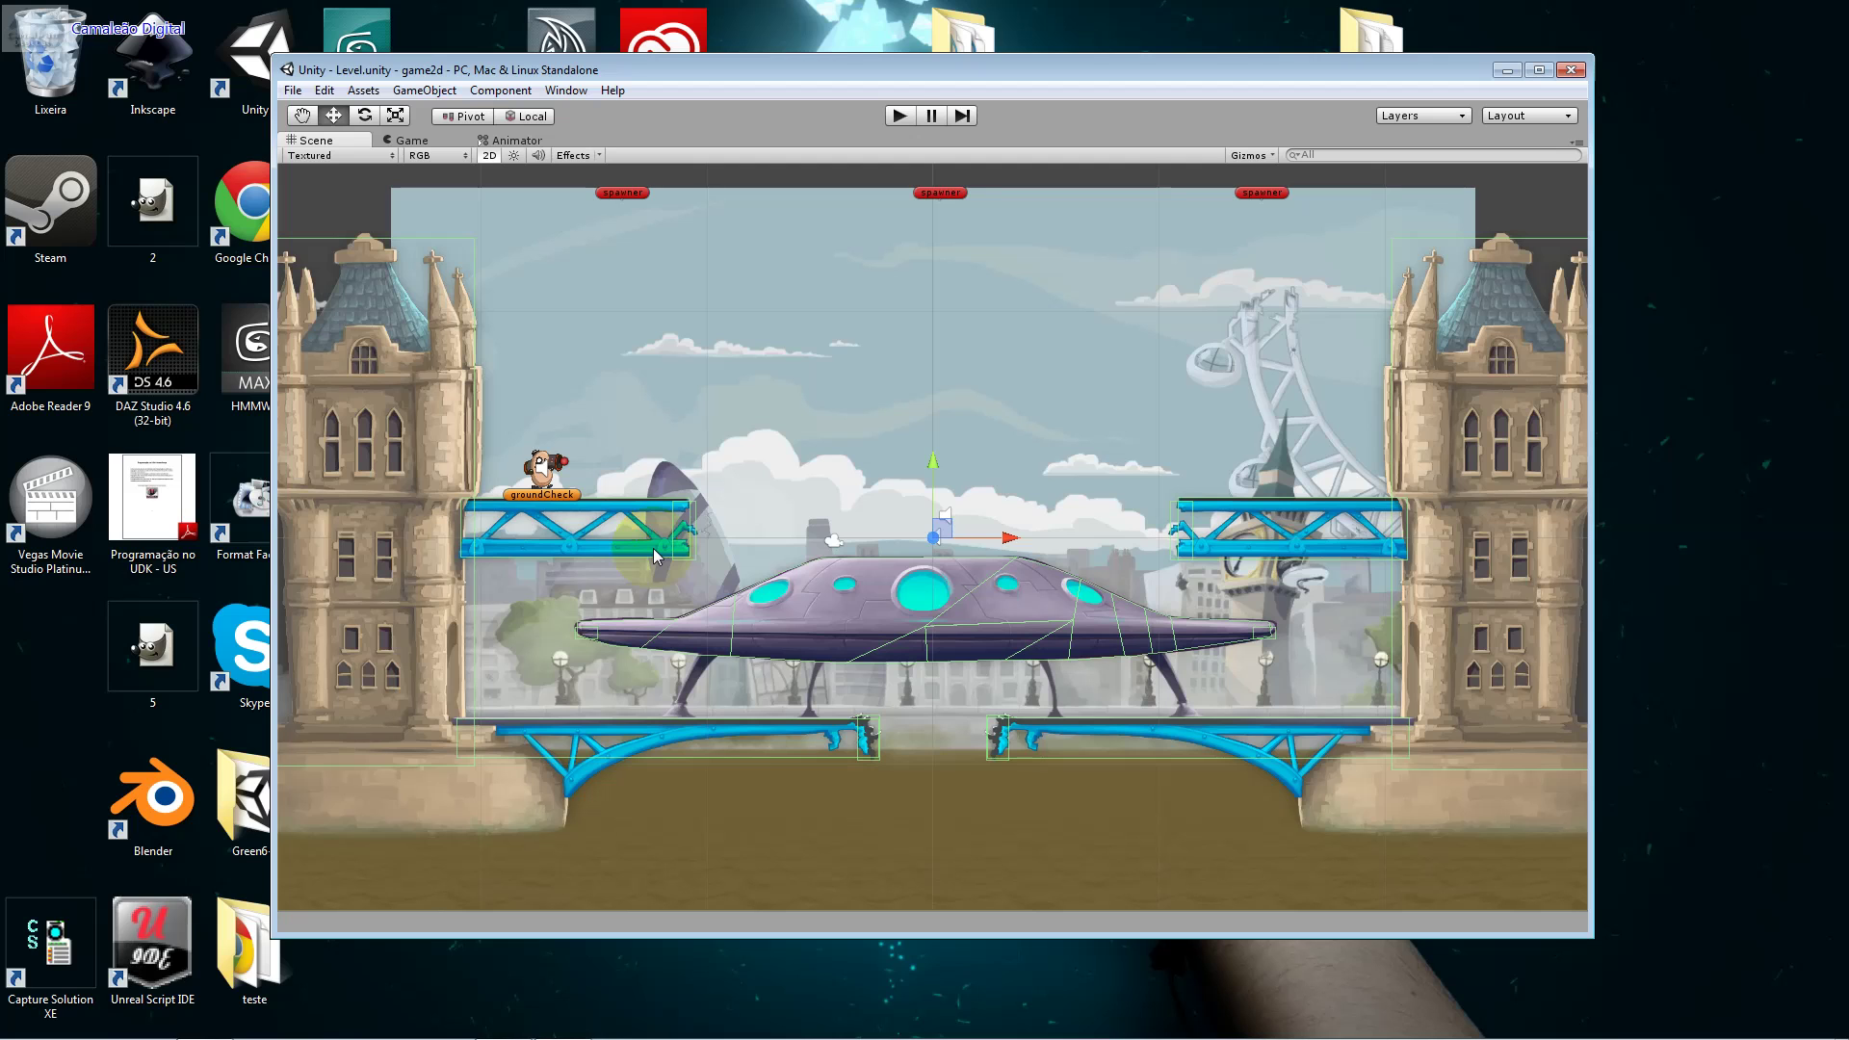
Inspect the tower sprites and camera, briefly opening the Project panel to uncover the UFO.
left_click(555, 512)
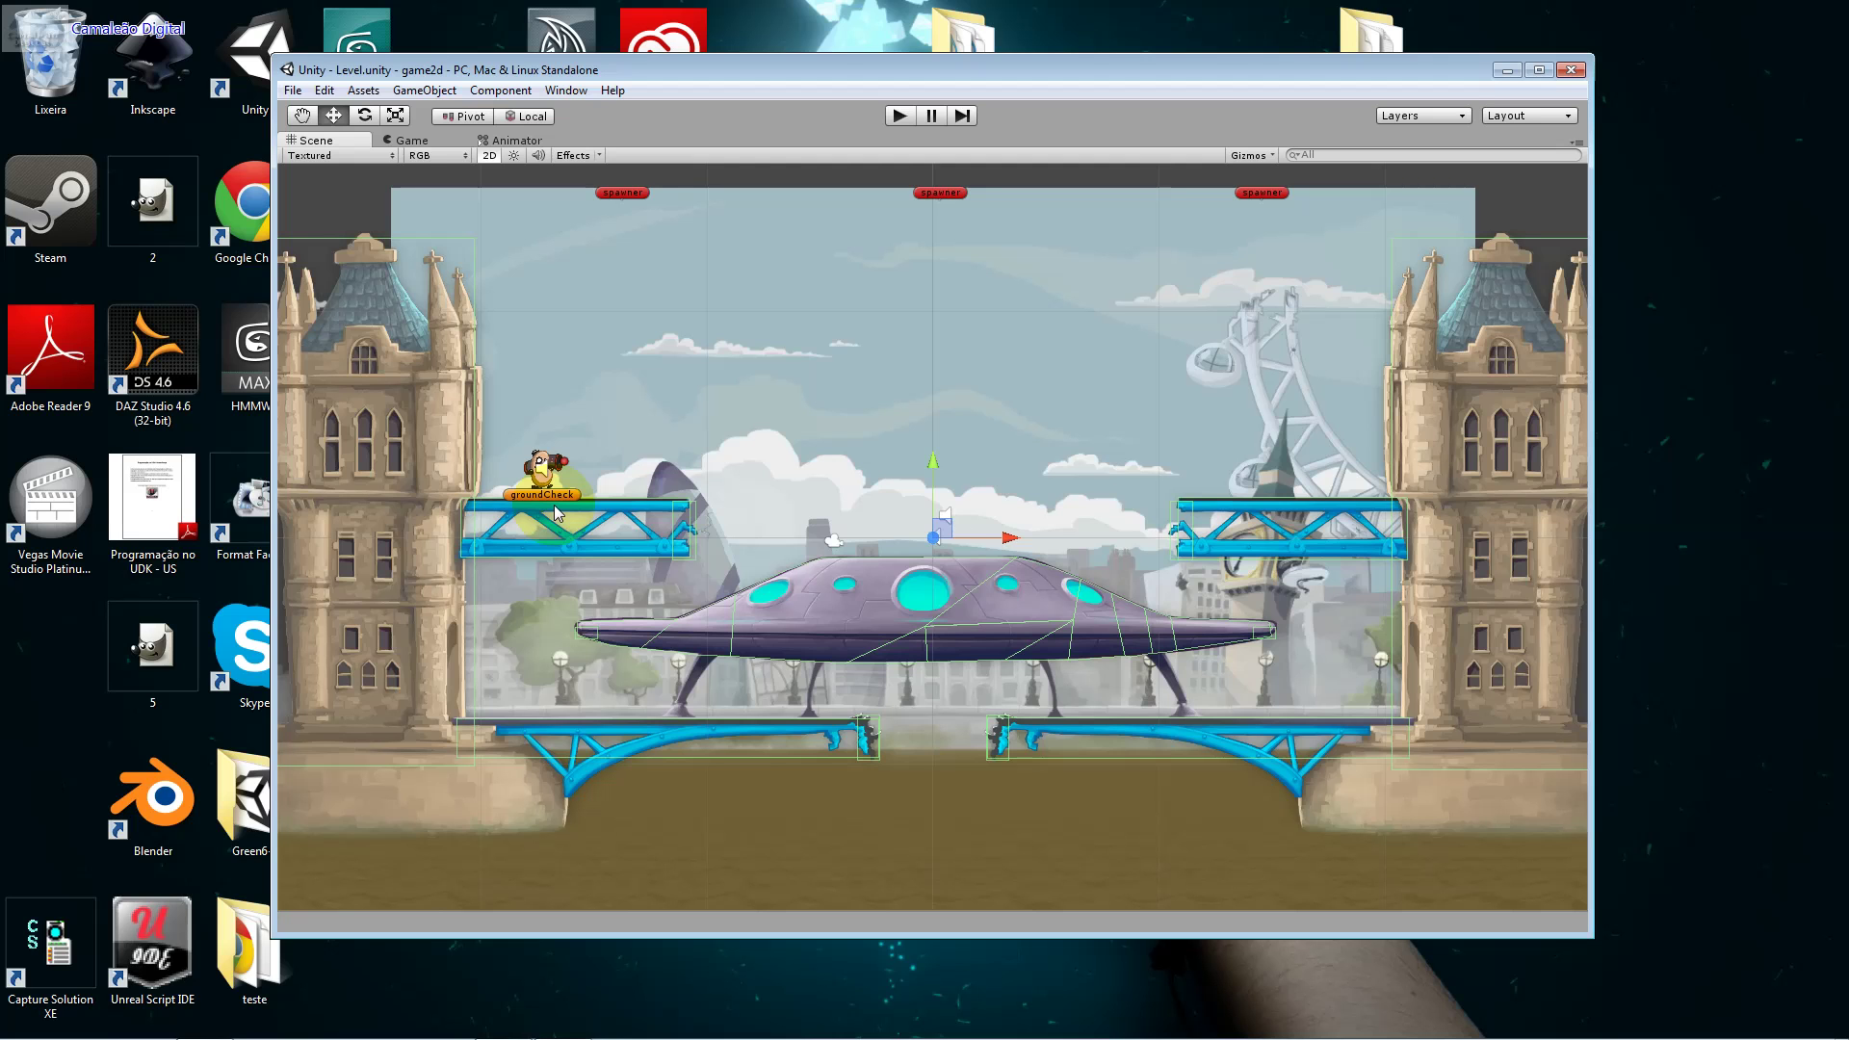
left_click(589, 394)
left_click(410, 373)
left_click(567, 91)
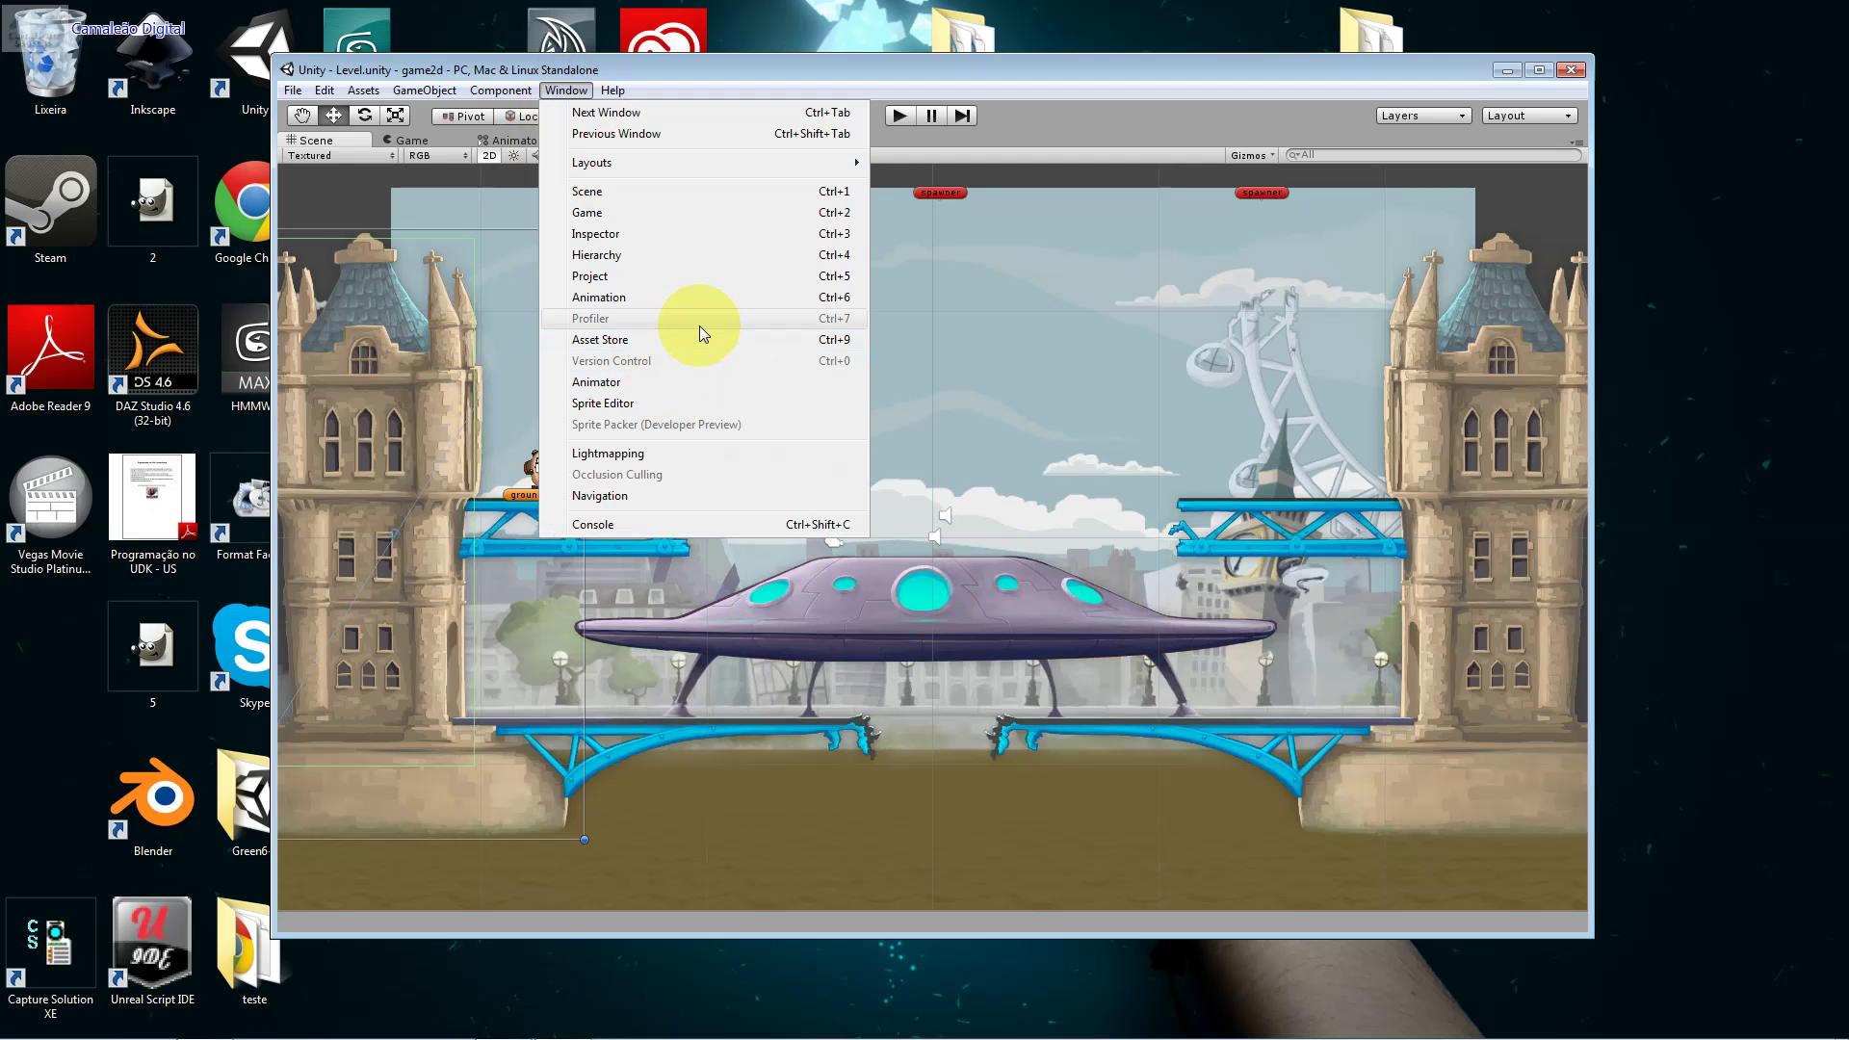
left_click(724, 287)
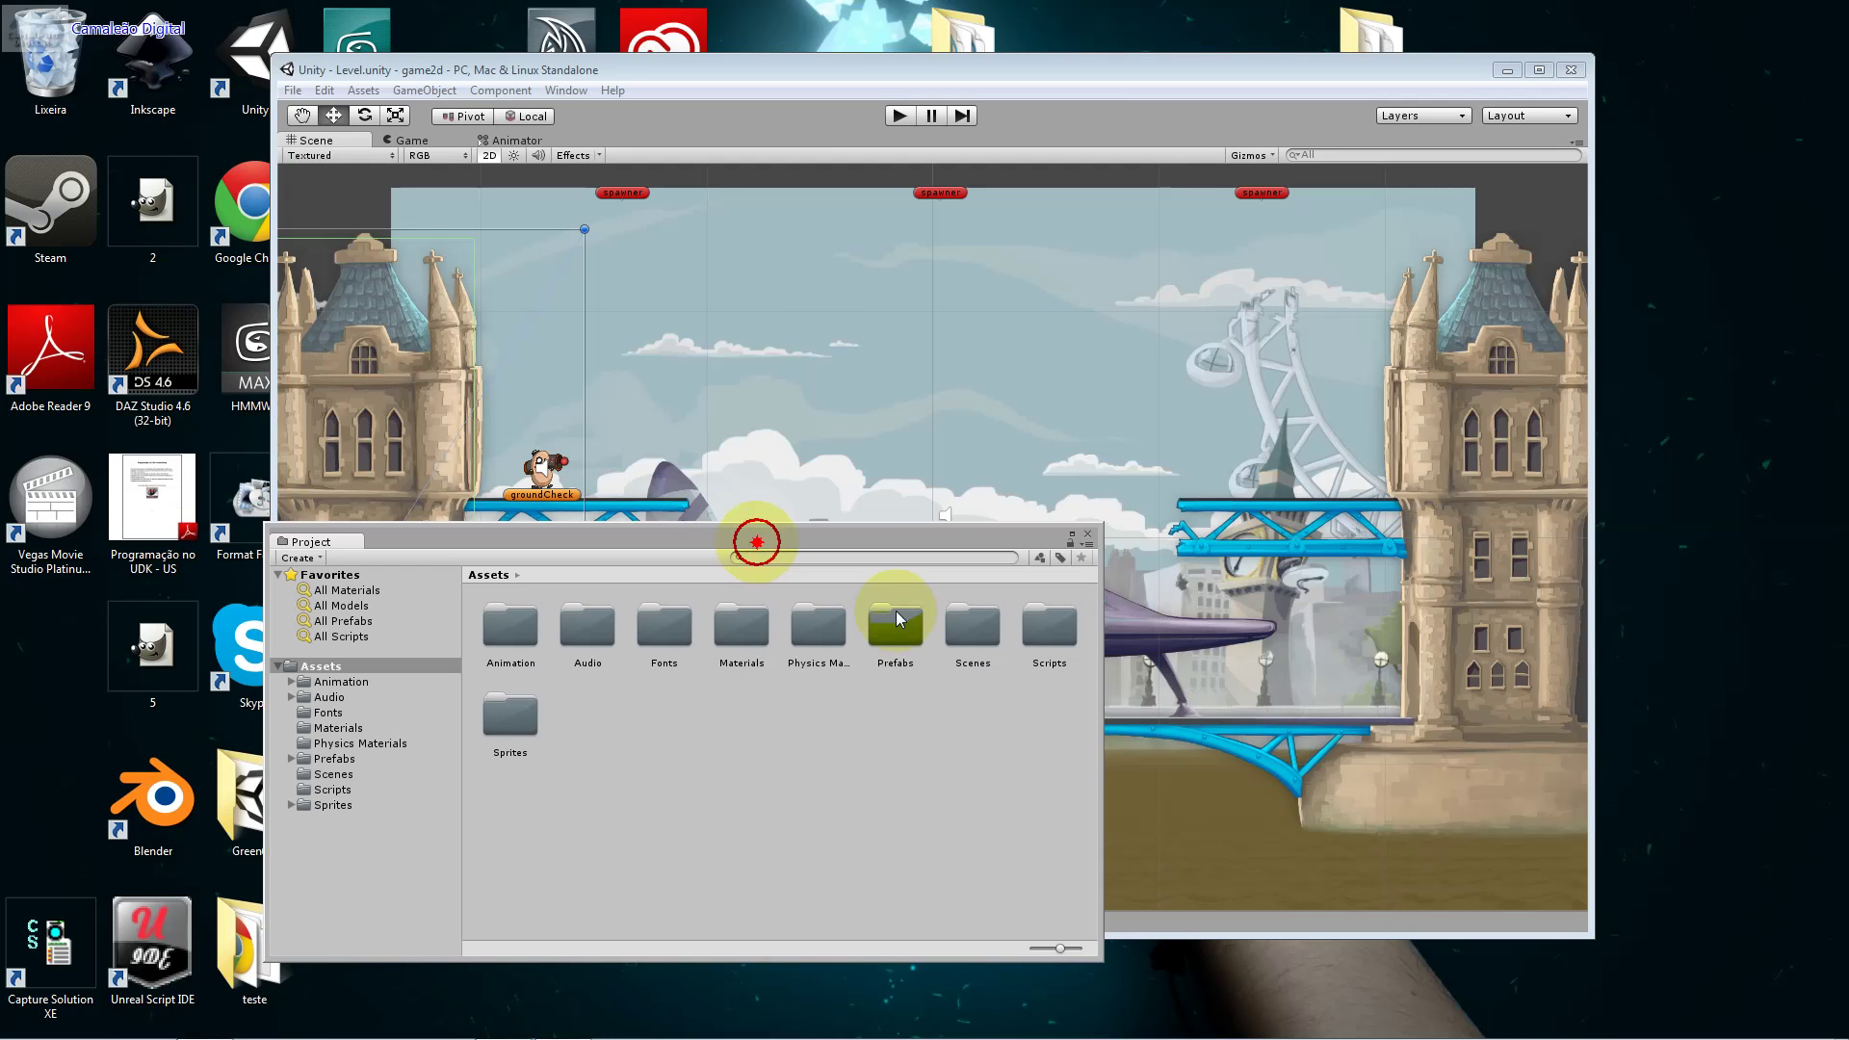
left_click_drag(756, 536, 976, 704)
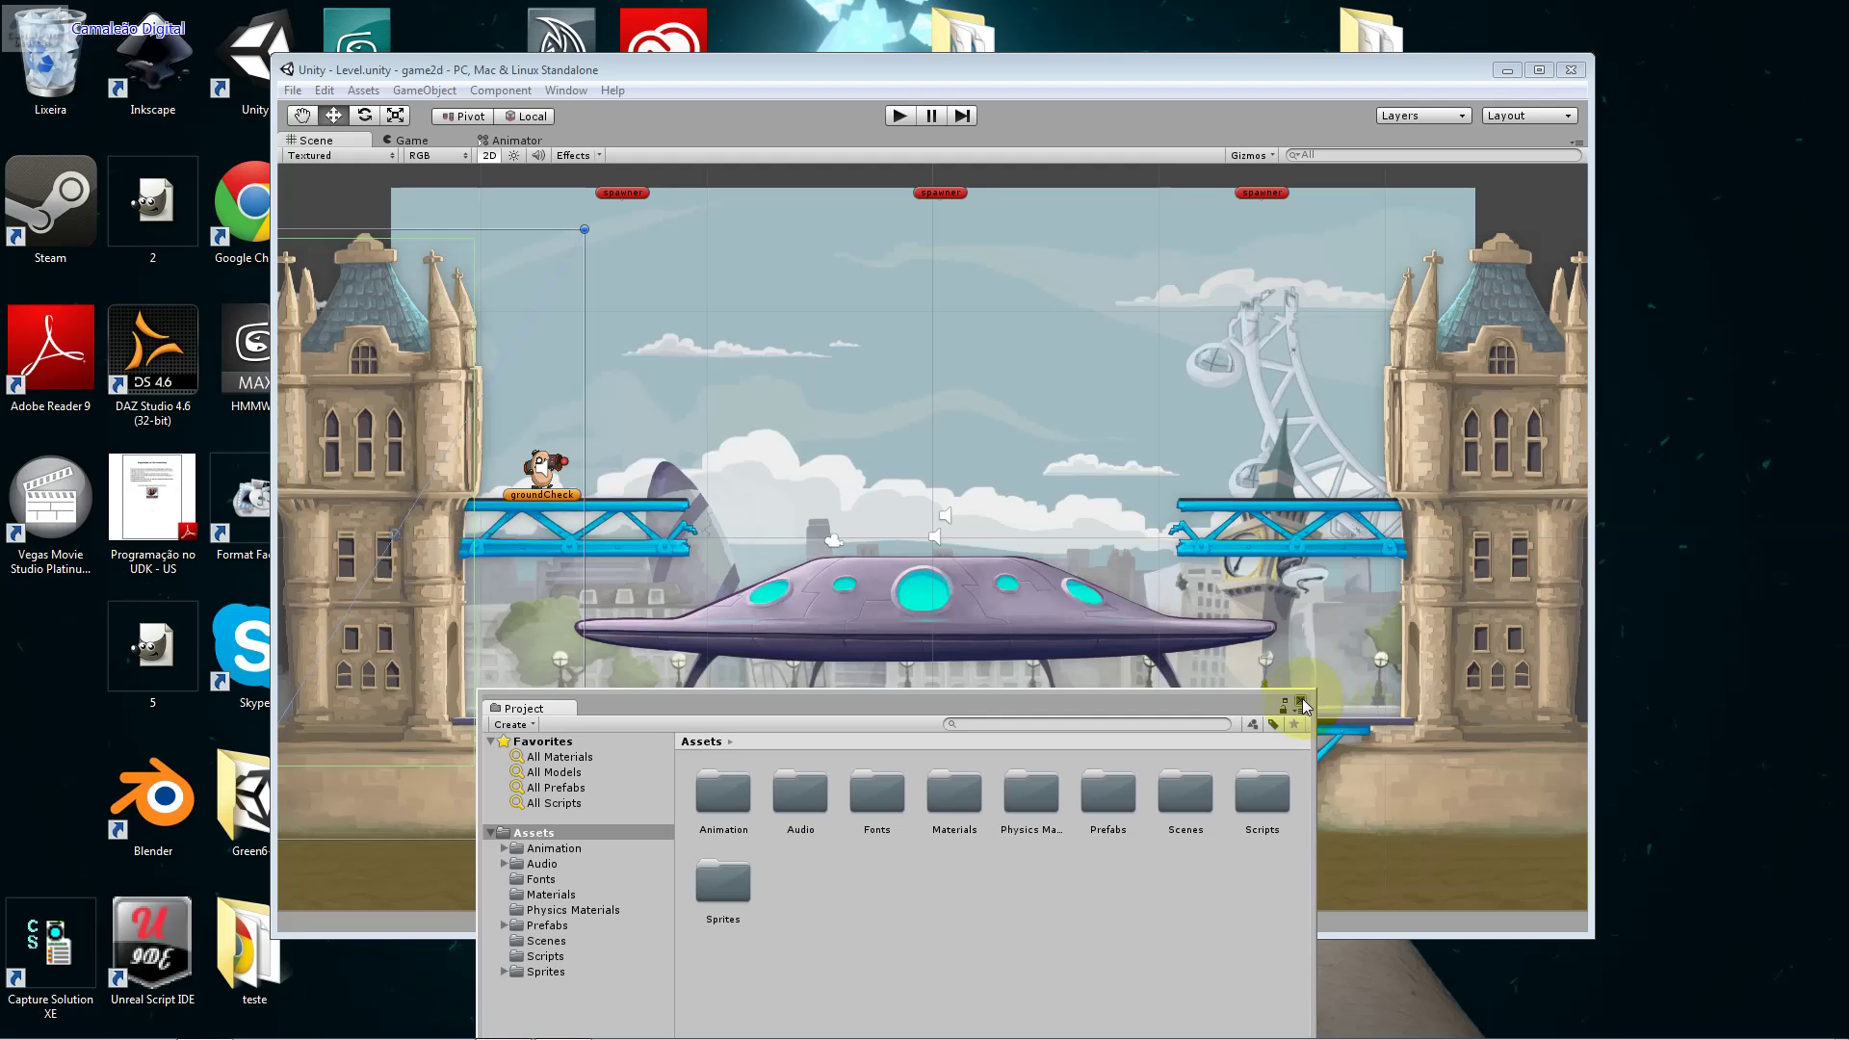
left_click(1304, 701)
left_click(1349, 543)
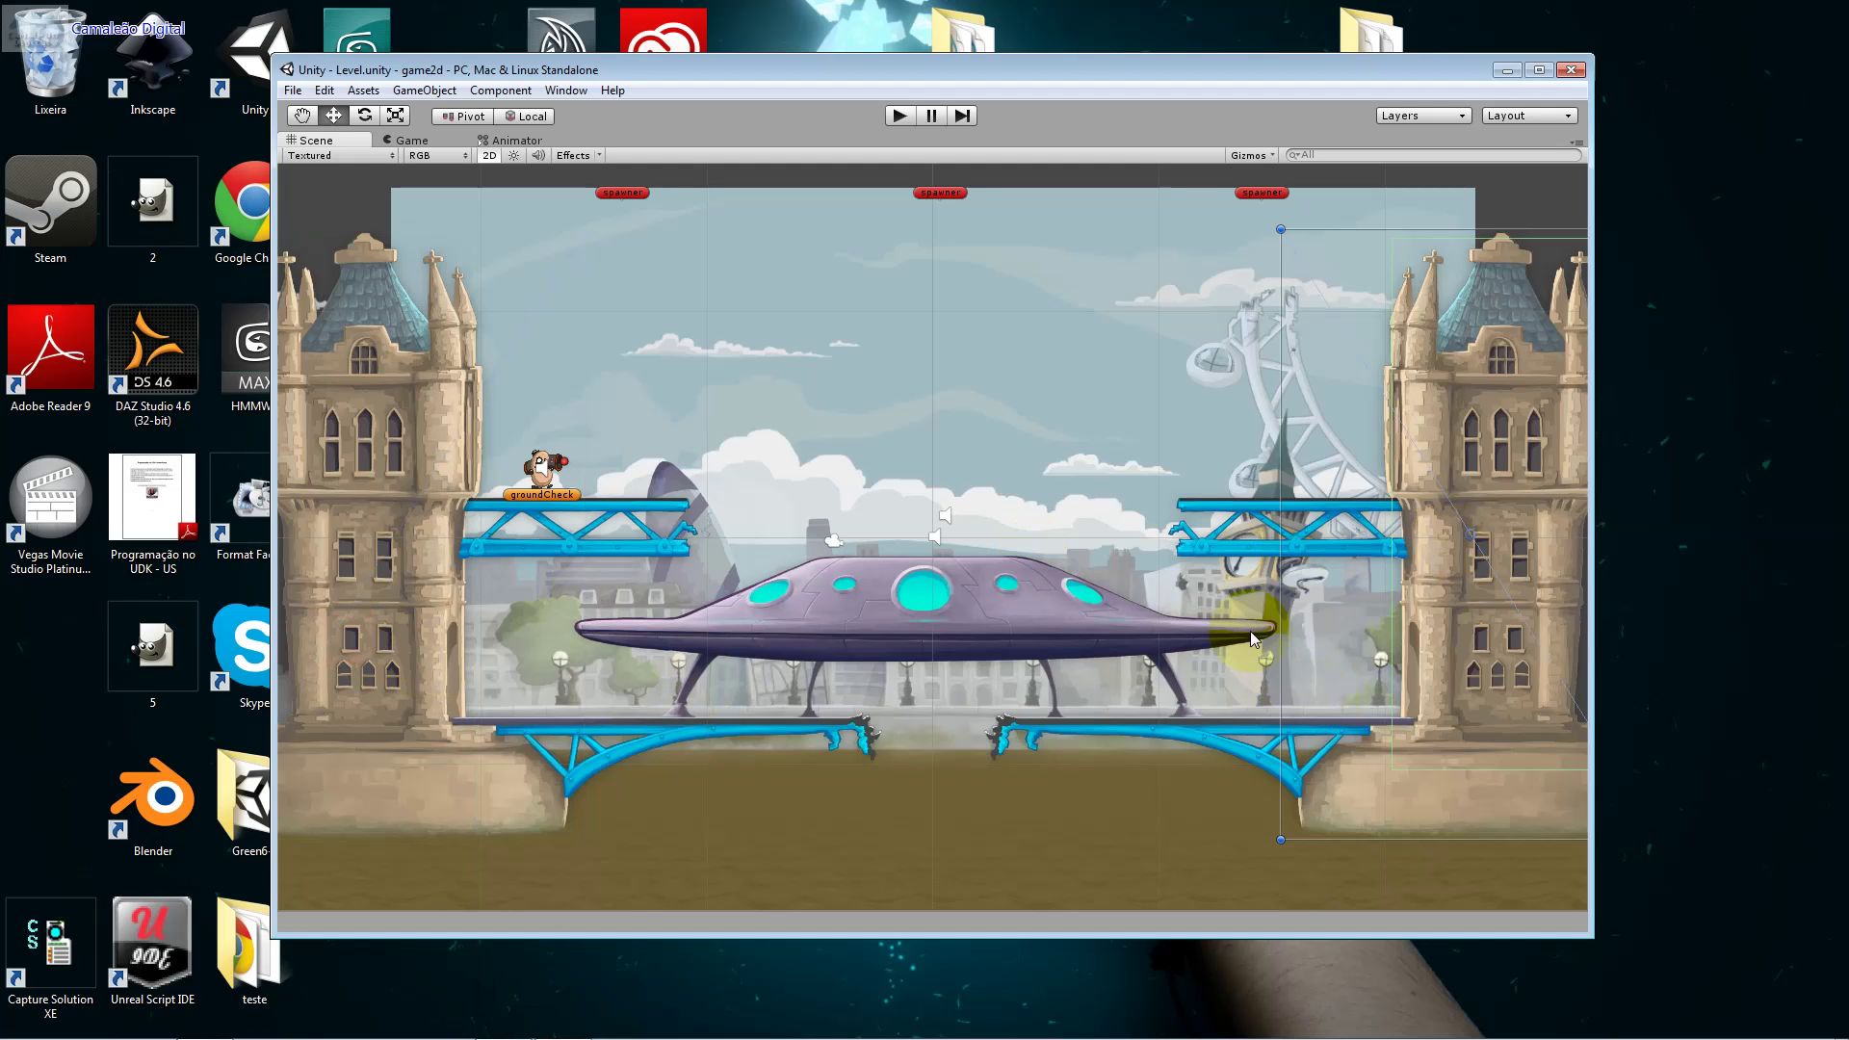
left_click(930, 809)
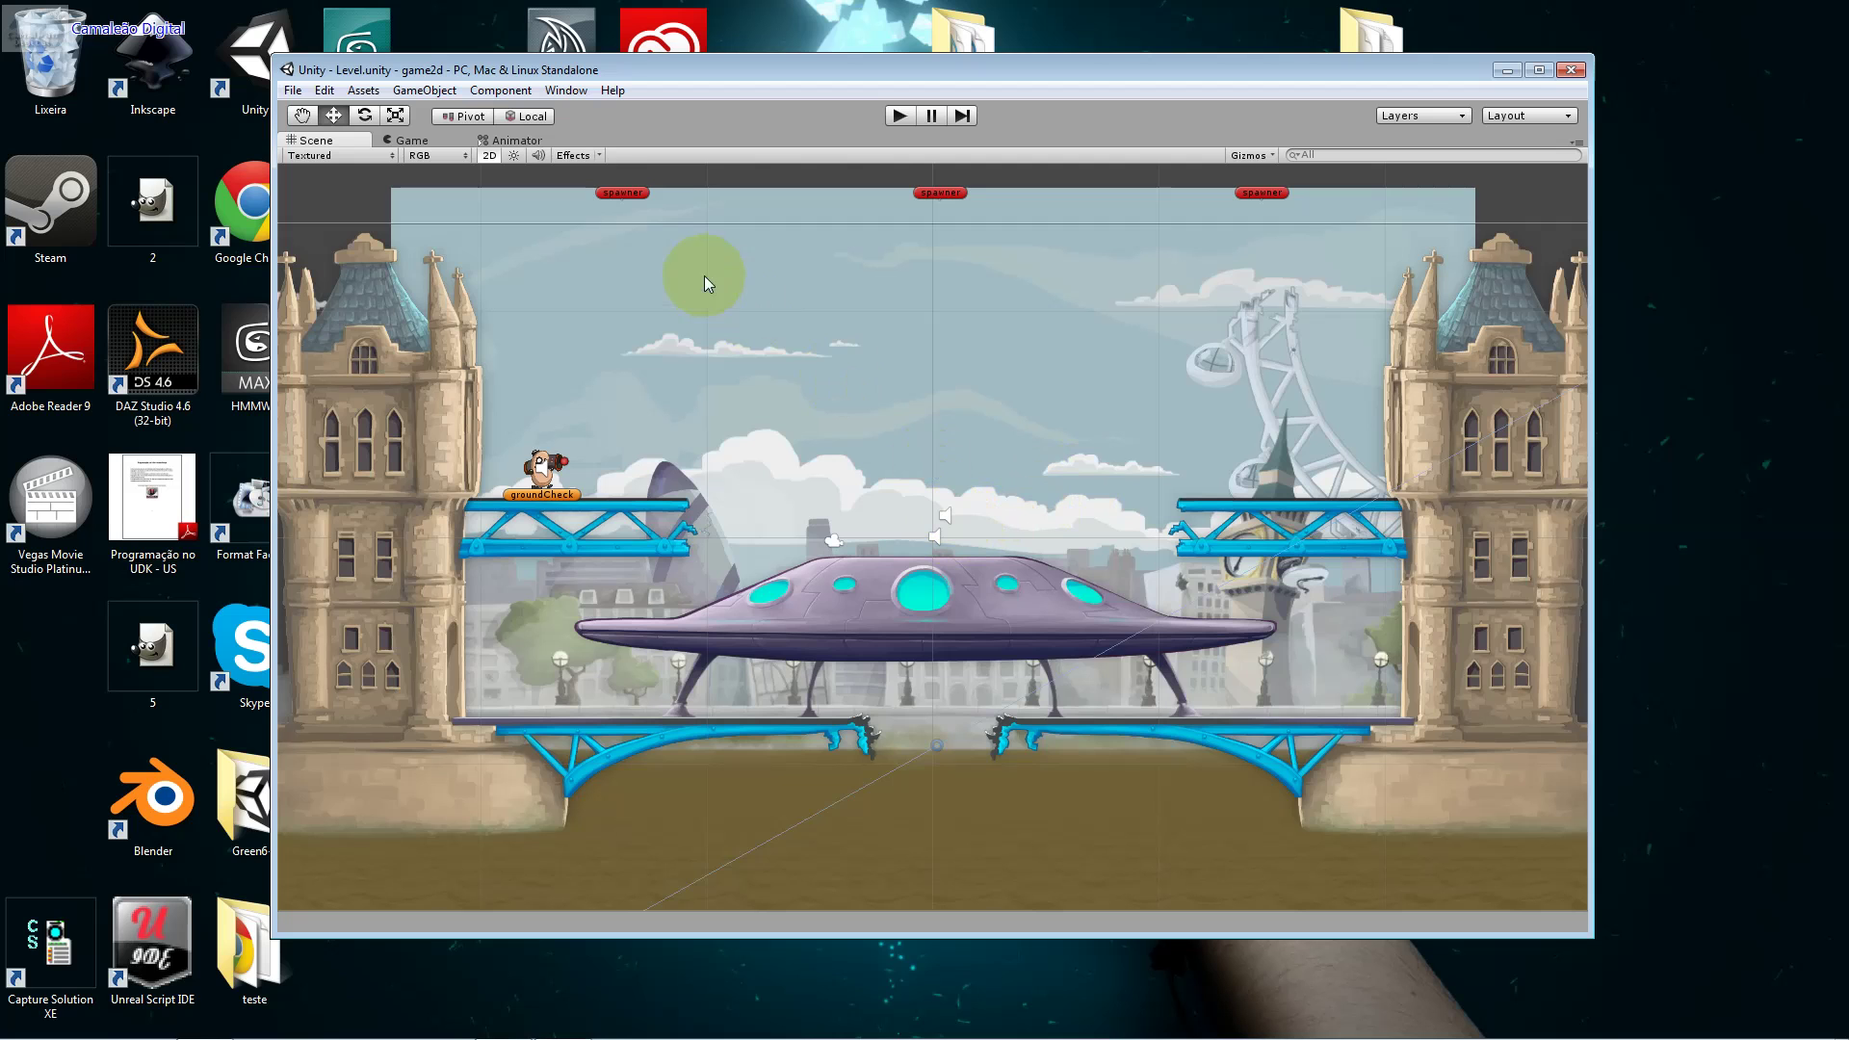
Inspect the middle and right spawners and sound object, then turn off 2D and orbit the scene.
left_click(934, 194)
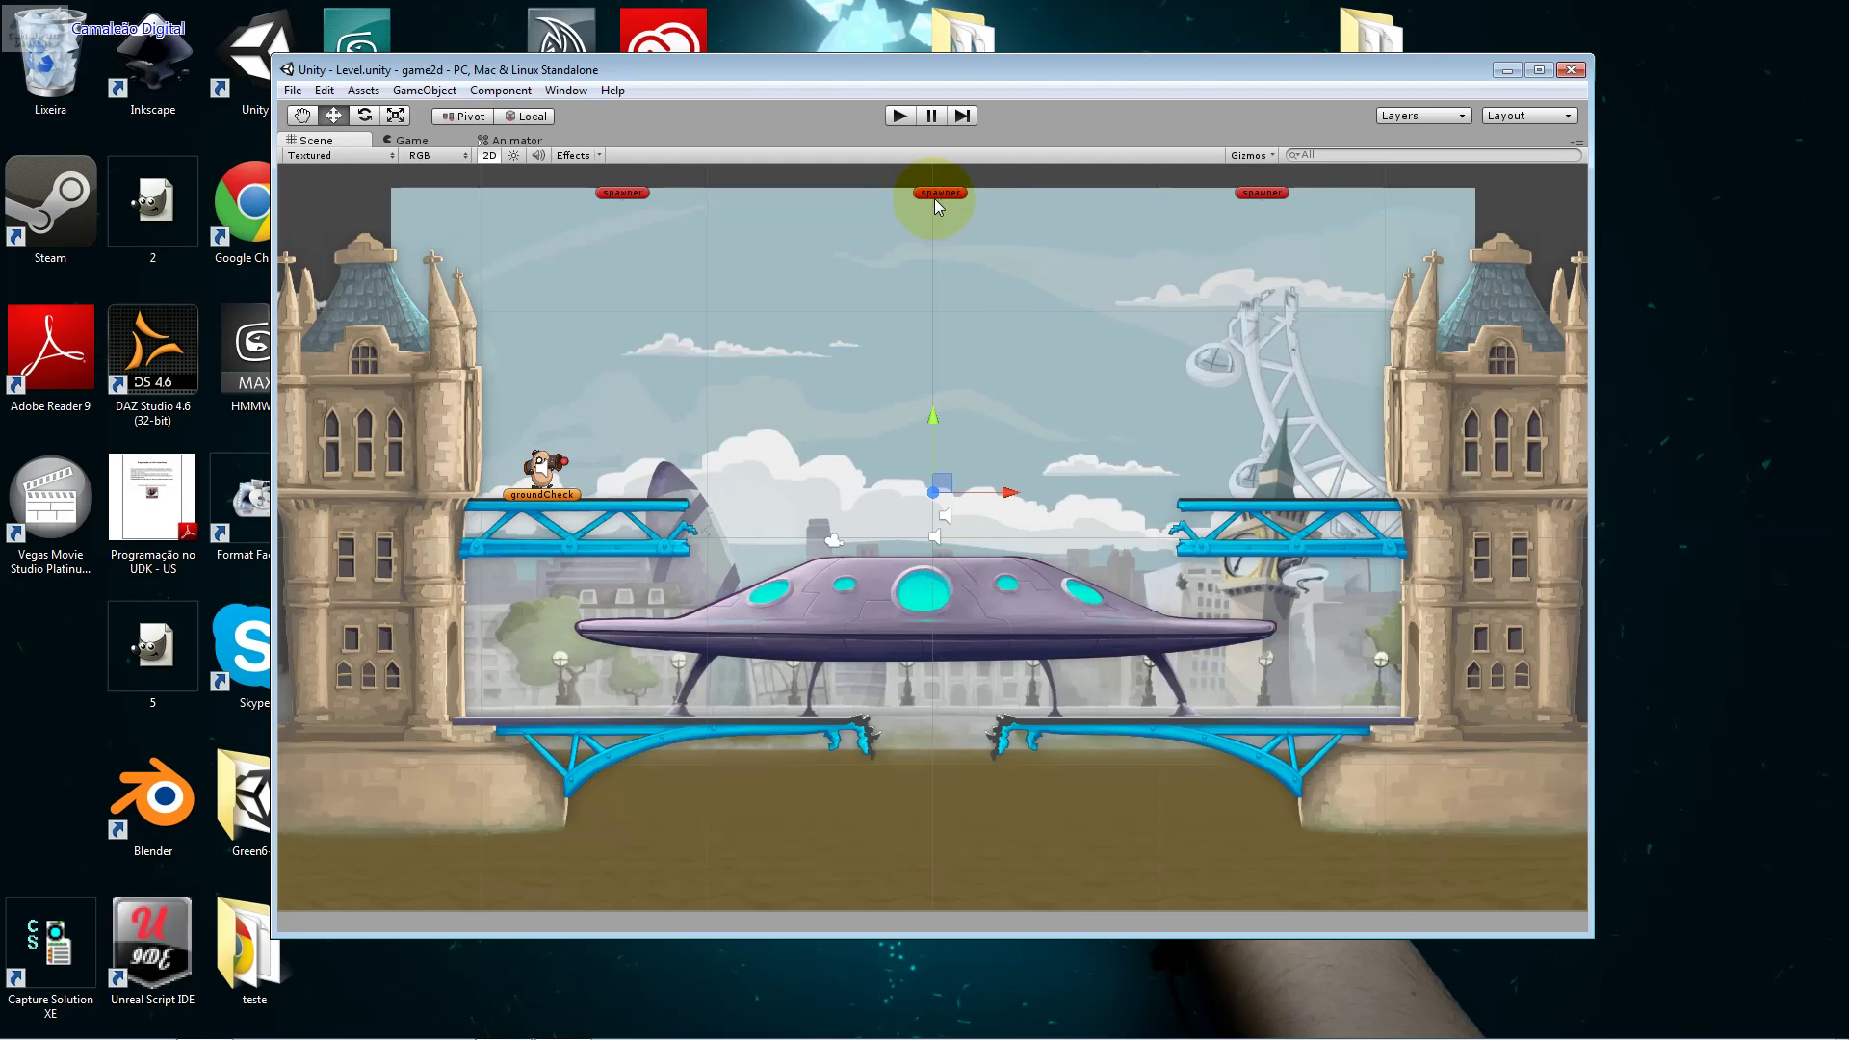
left_click(1284, 195)
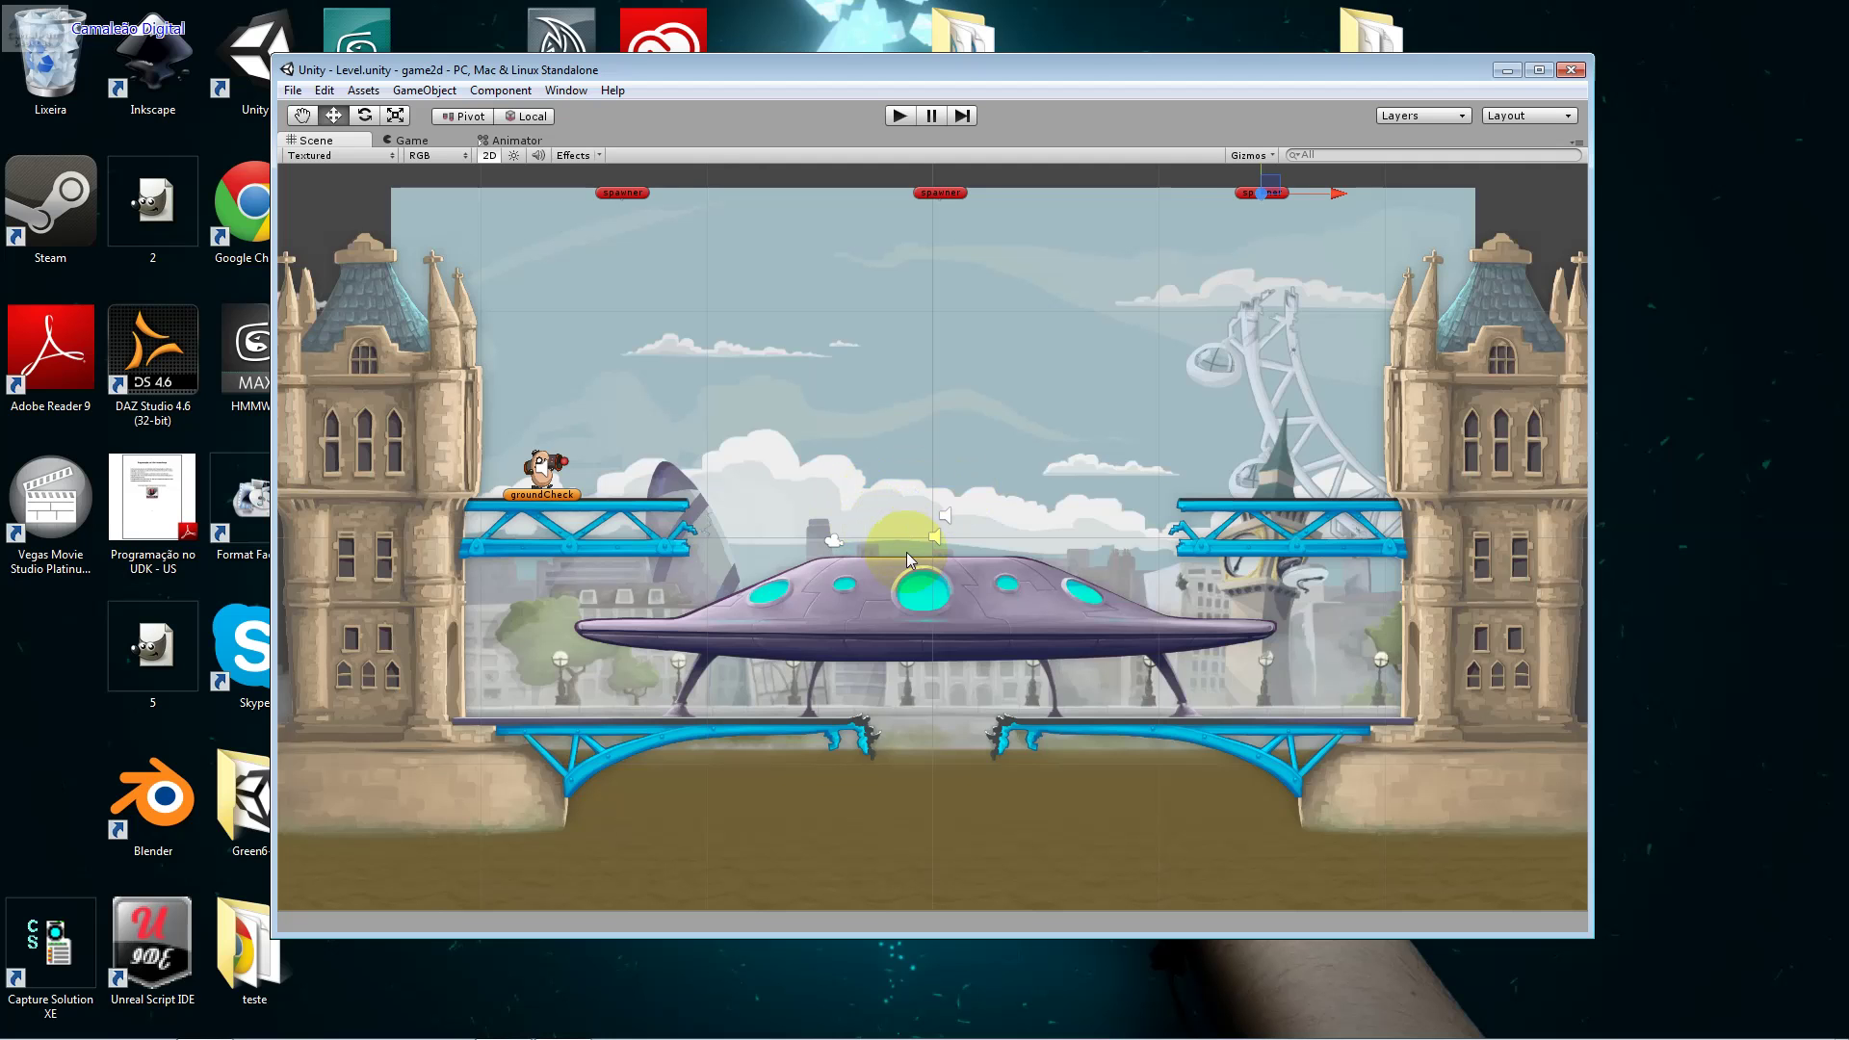
left_click(932, 535)
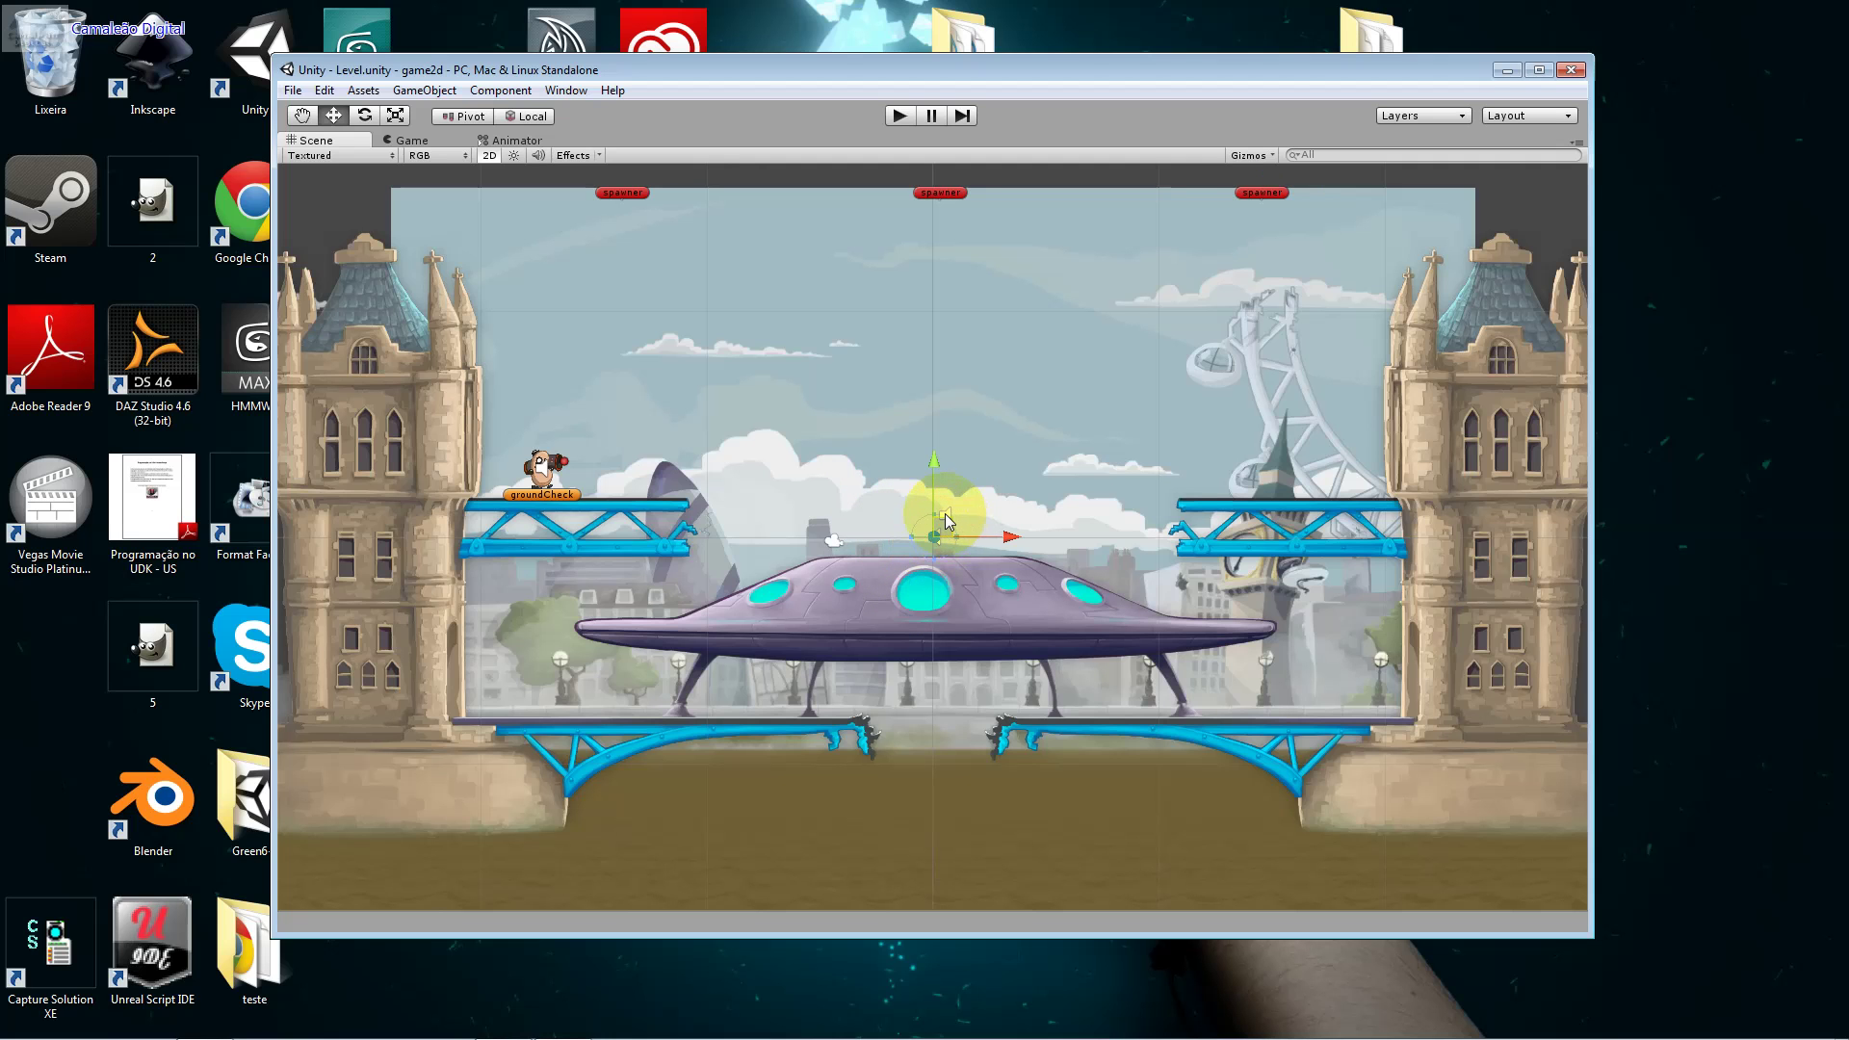
left_click(491, 155)
mouse_move(816, 458)
left_mouse_down()
mouse_move(737, 417)
mouse_move(370, 399)
mouse_move(1261, 438)
mouse_move(570, 200)
left_mouse_up()
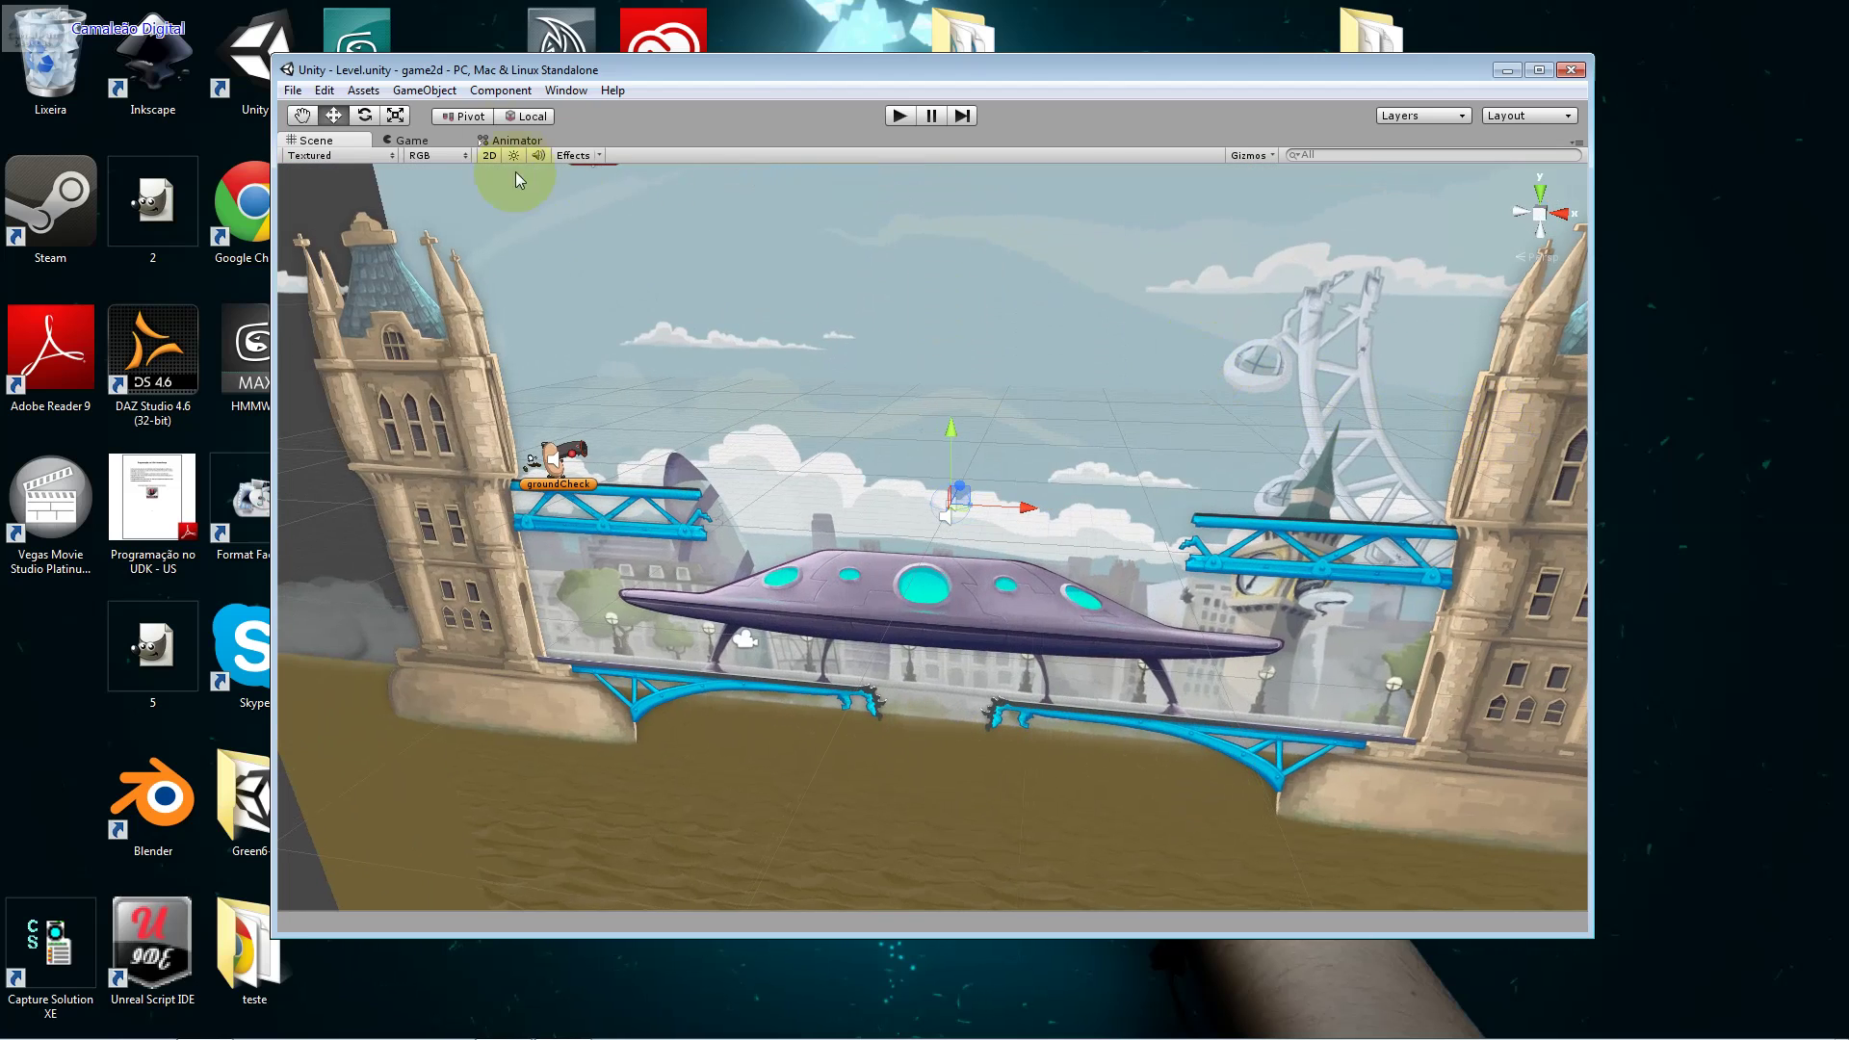
Browse the Project panel's asset folders down to Assets/Sprites/_Environment.
left_click(567, 90)
left_click(684, 285)
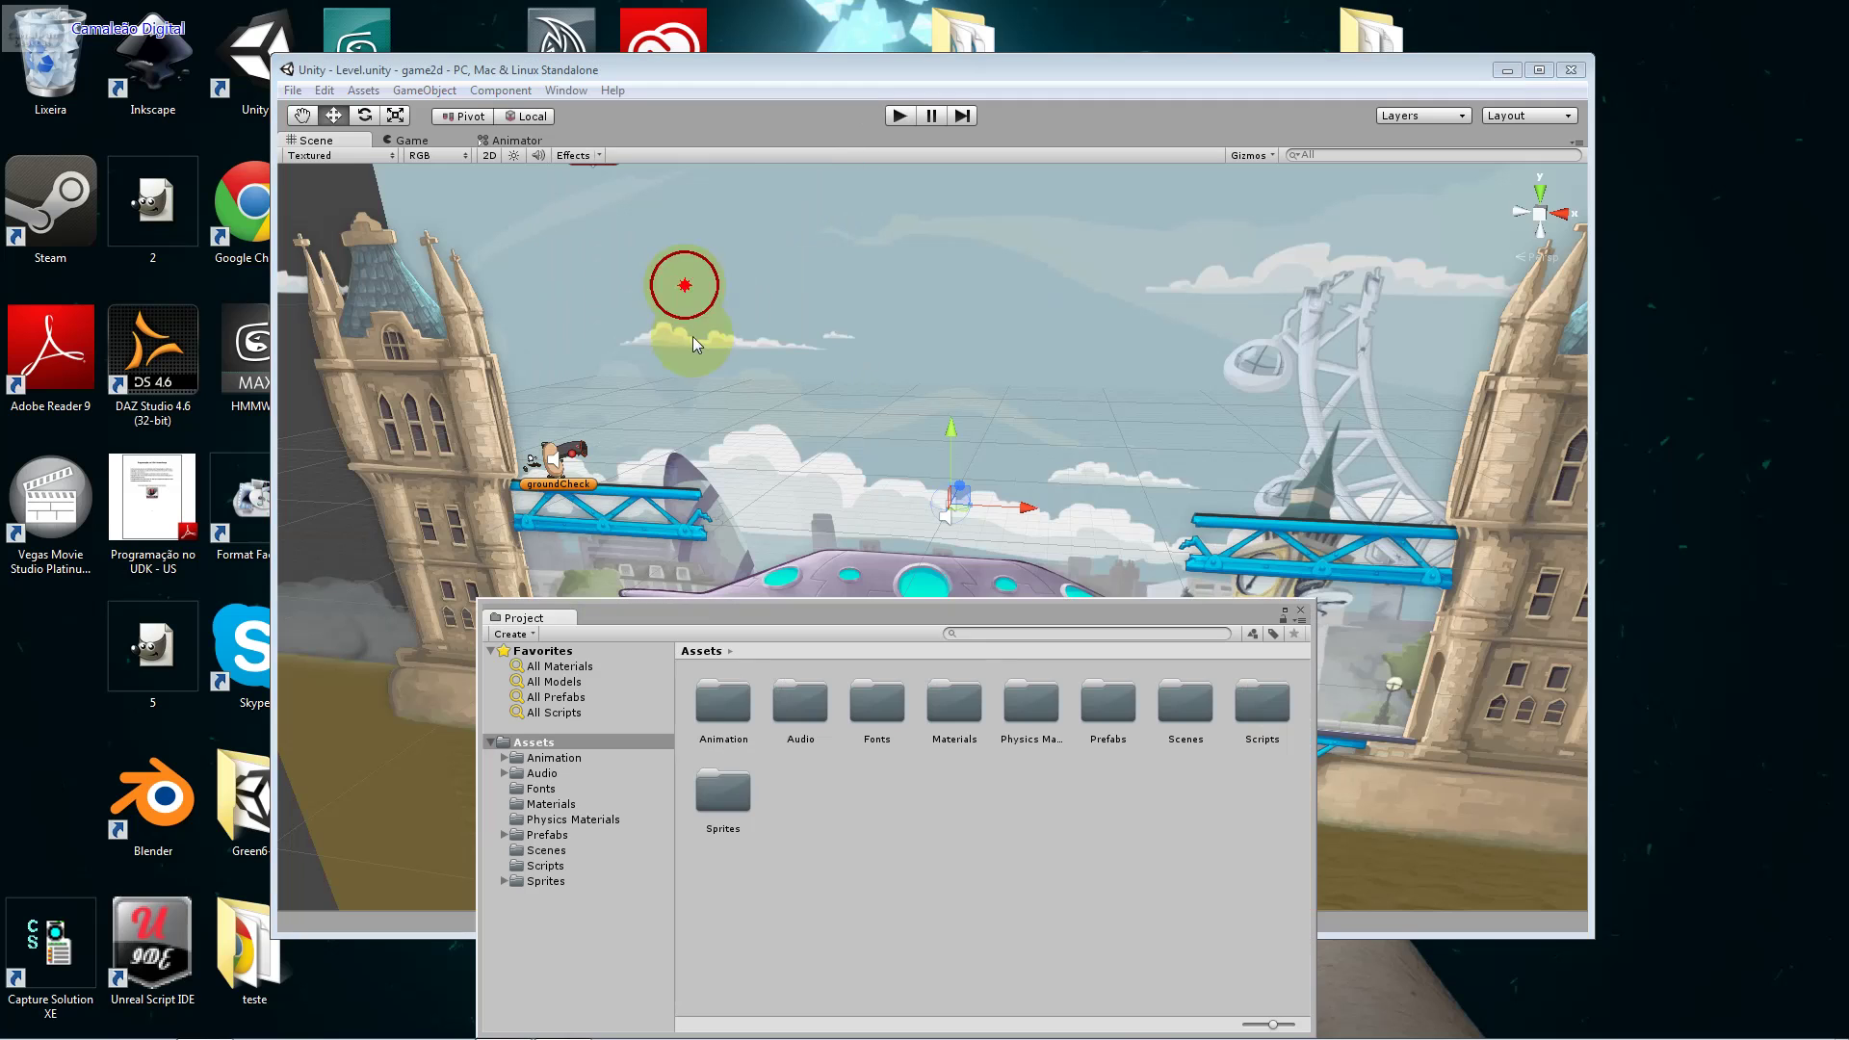
left_click(578, 850)
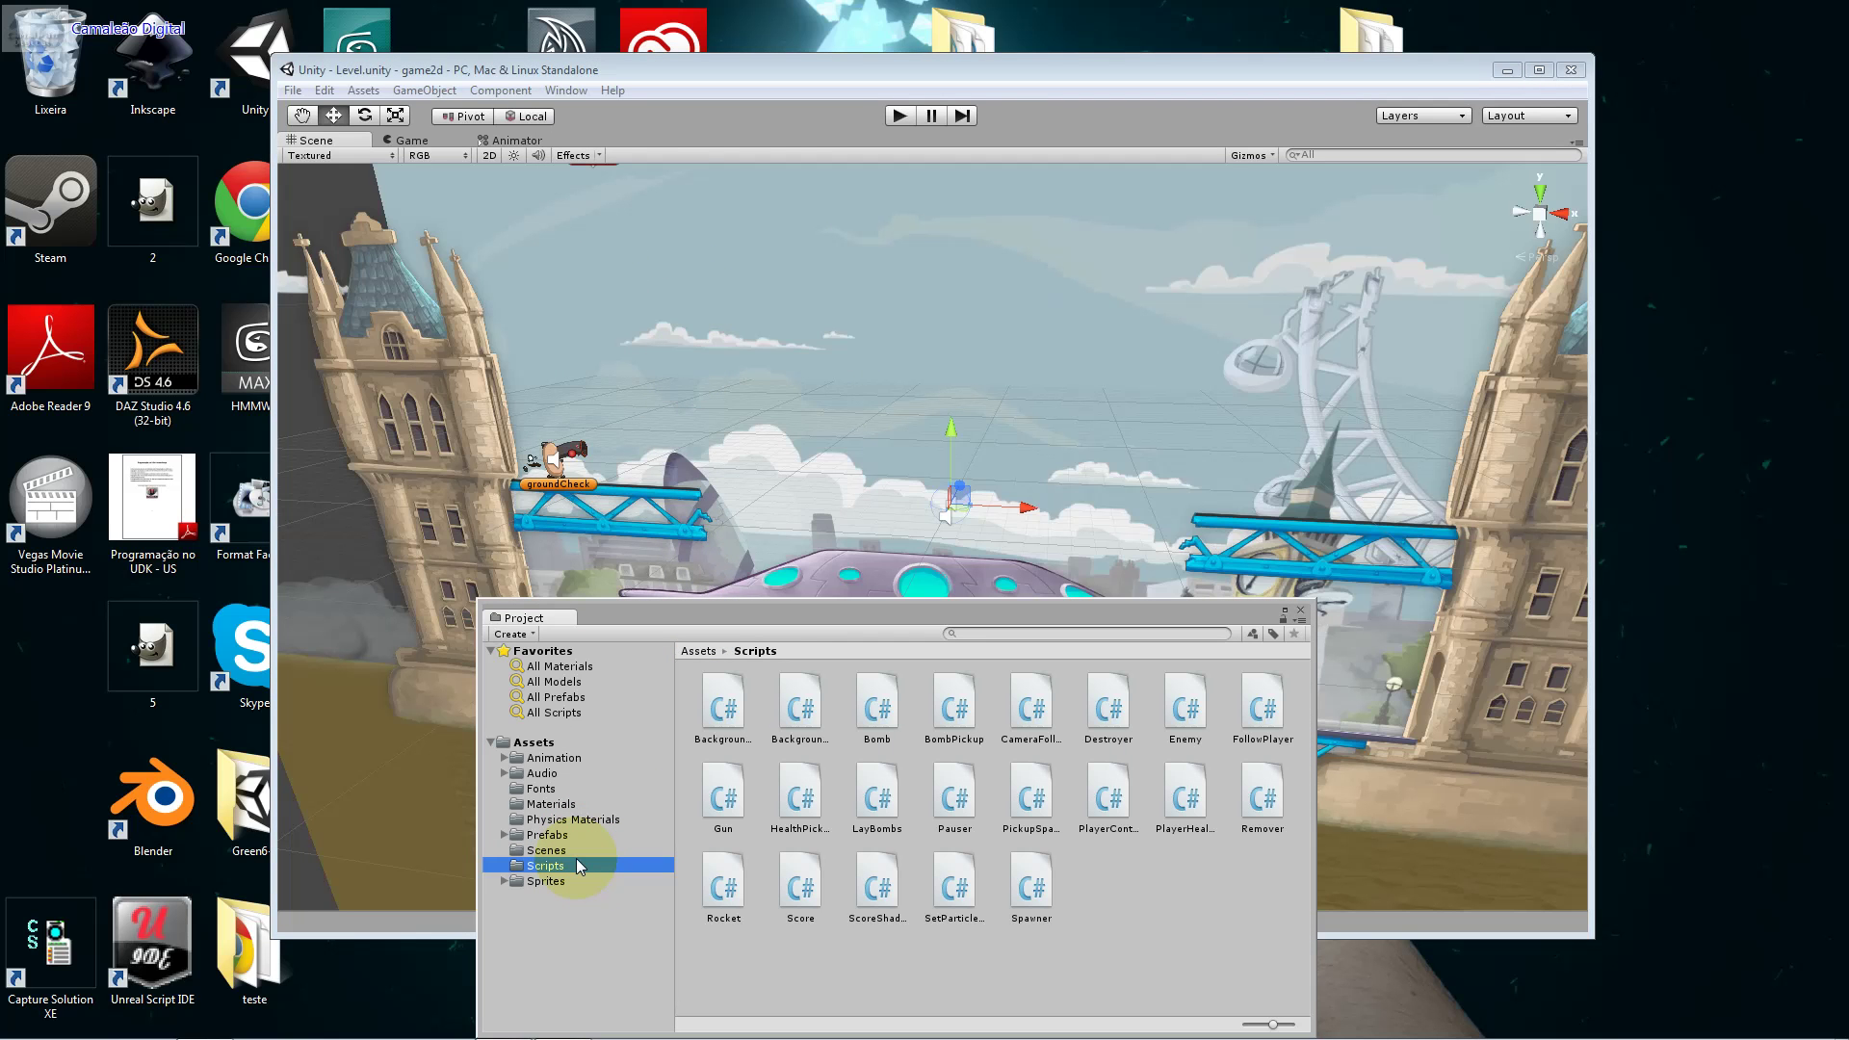
left_click(576, 791)
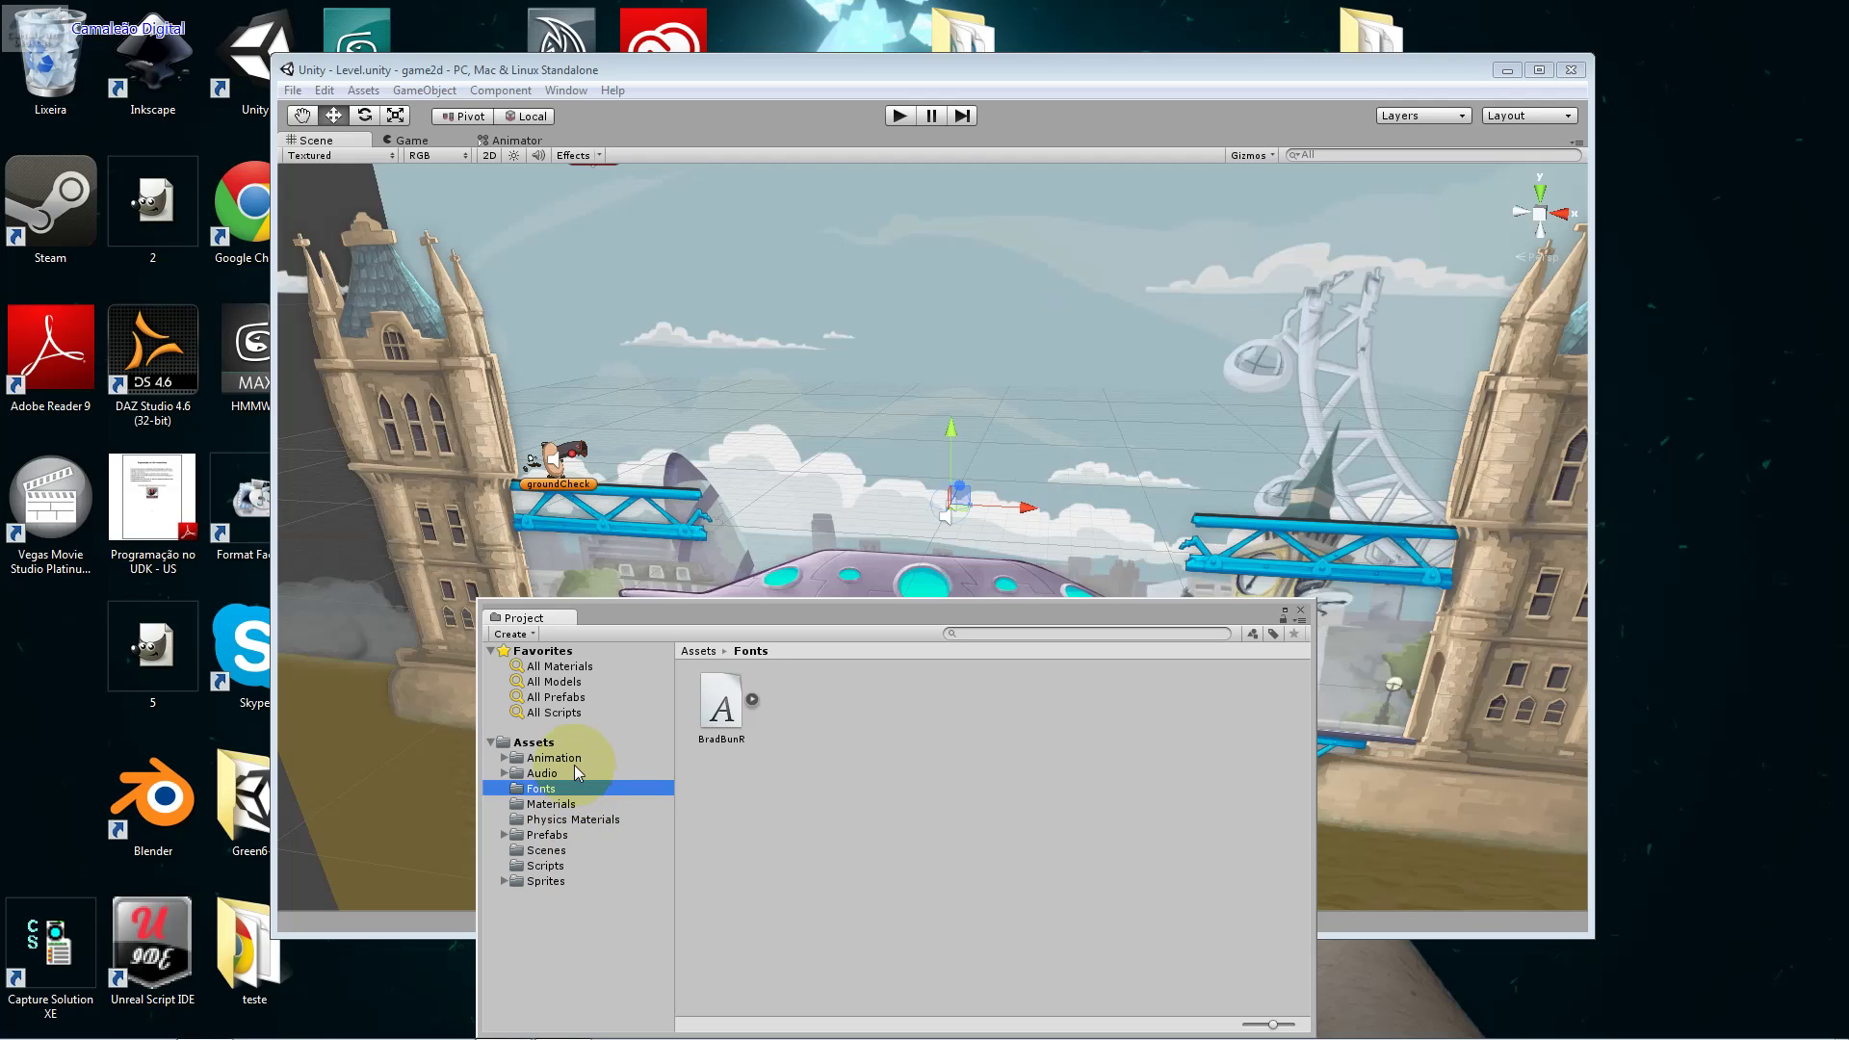
left_click(575, 766)
left_click(576, 759)
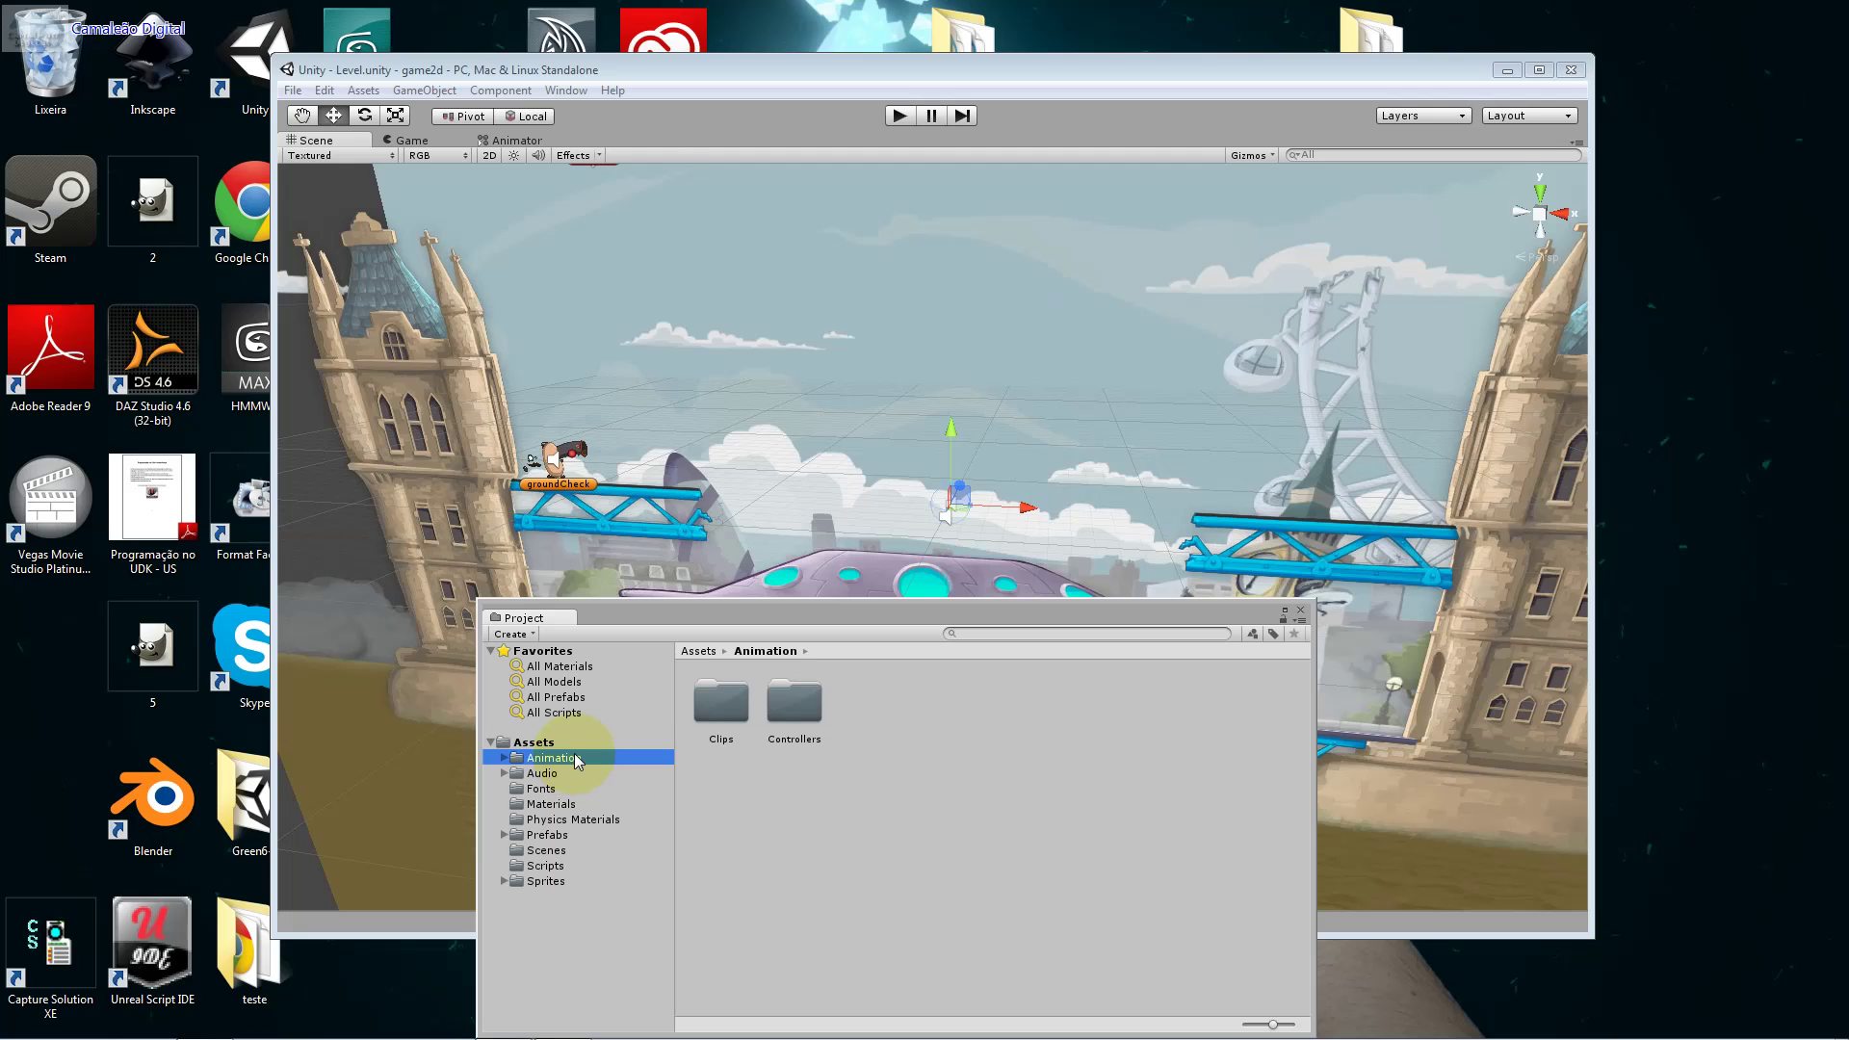
key("Left")
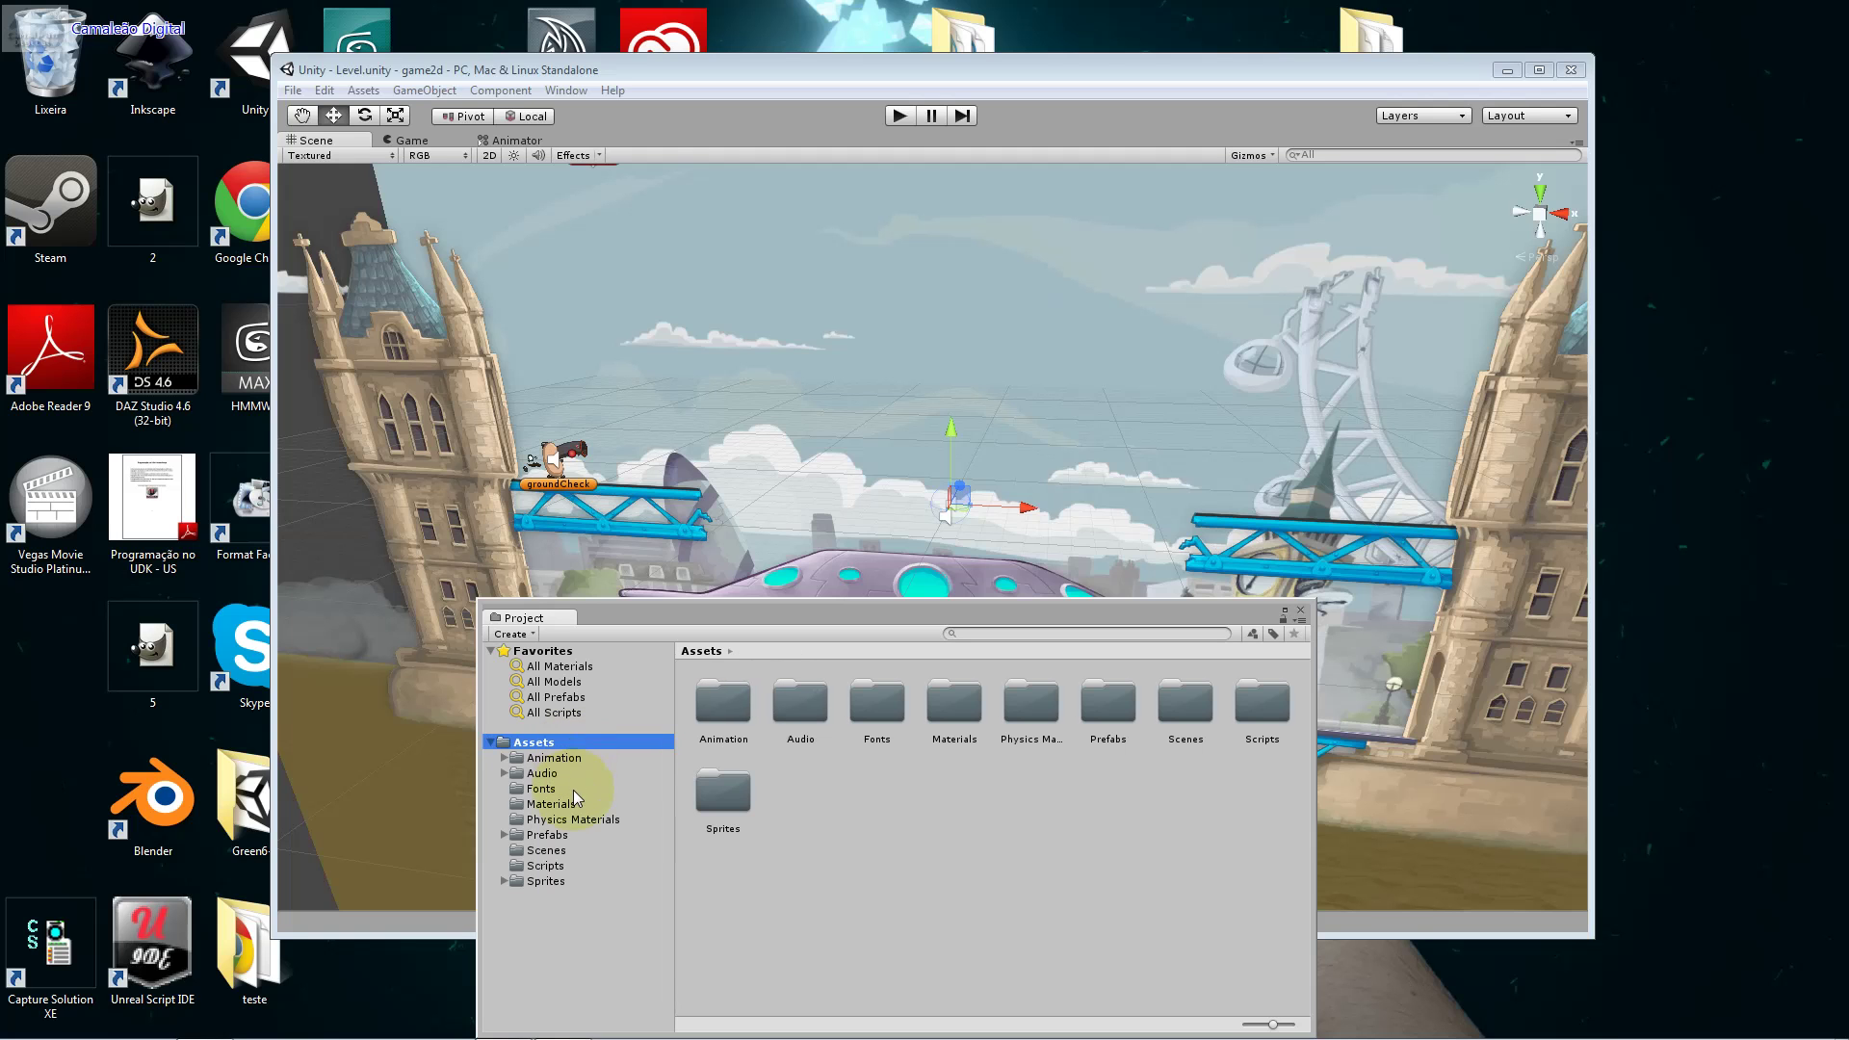
left_click(568, 866)
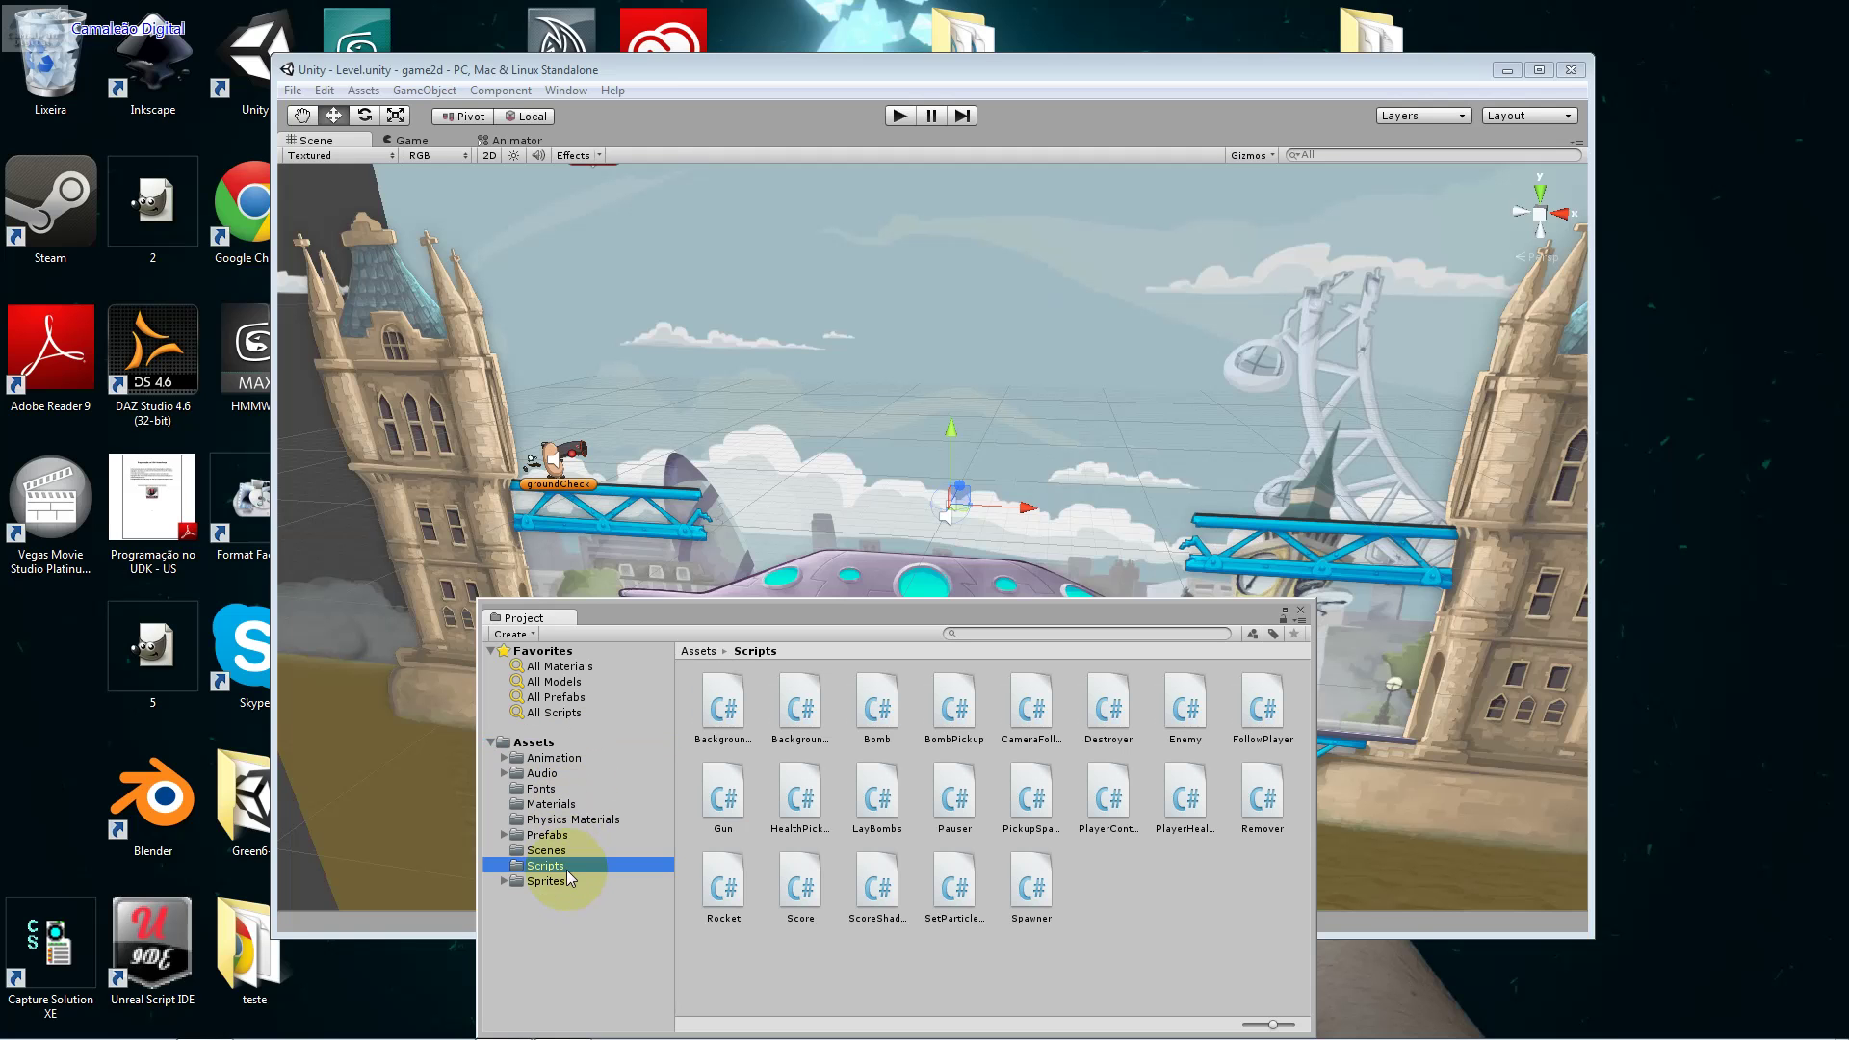
left_click(566, 881)
double_click(789, 708)
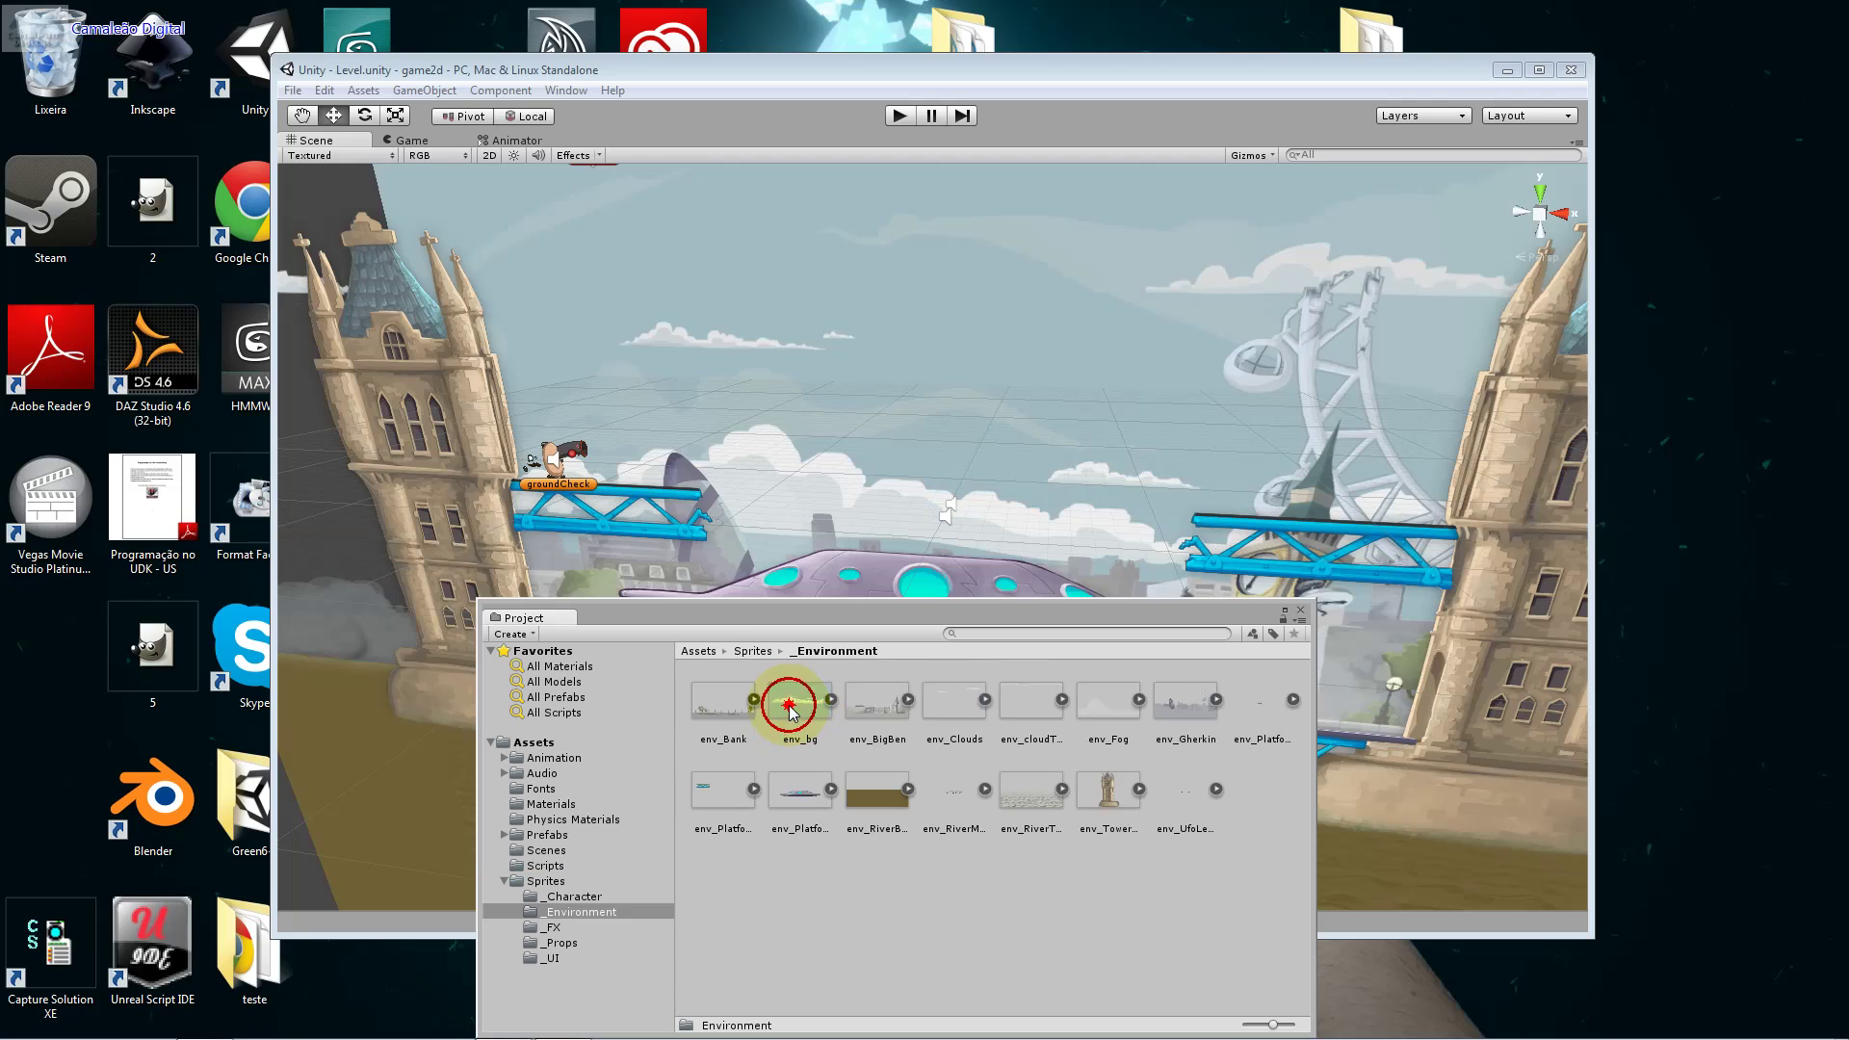
View env_Bank's import settings and reveal the file in Windows Explorer.
left_click(748, 706)
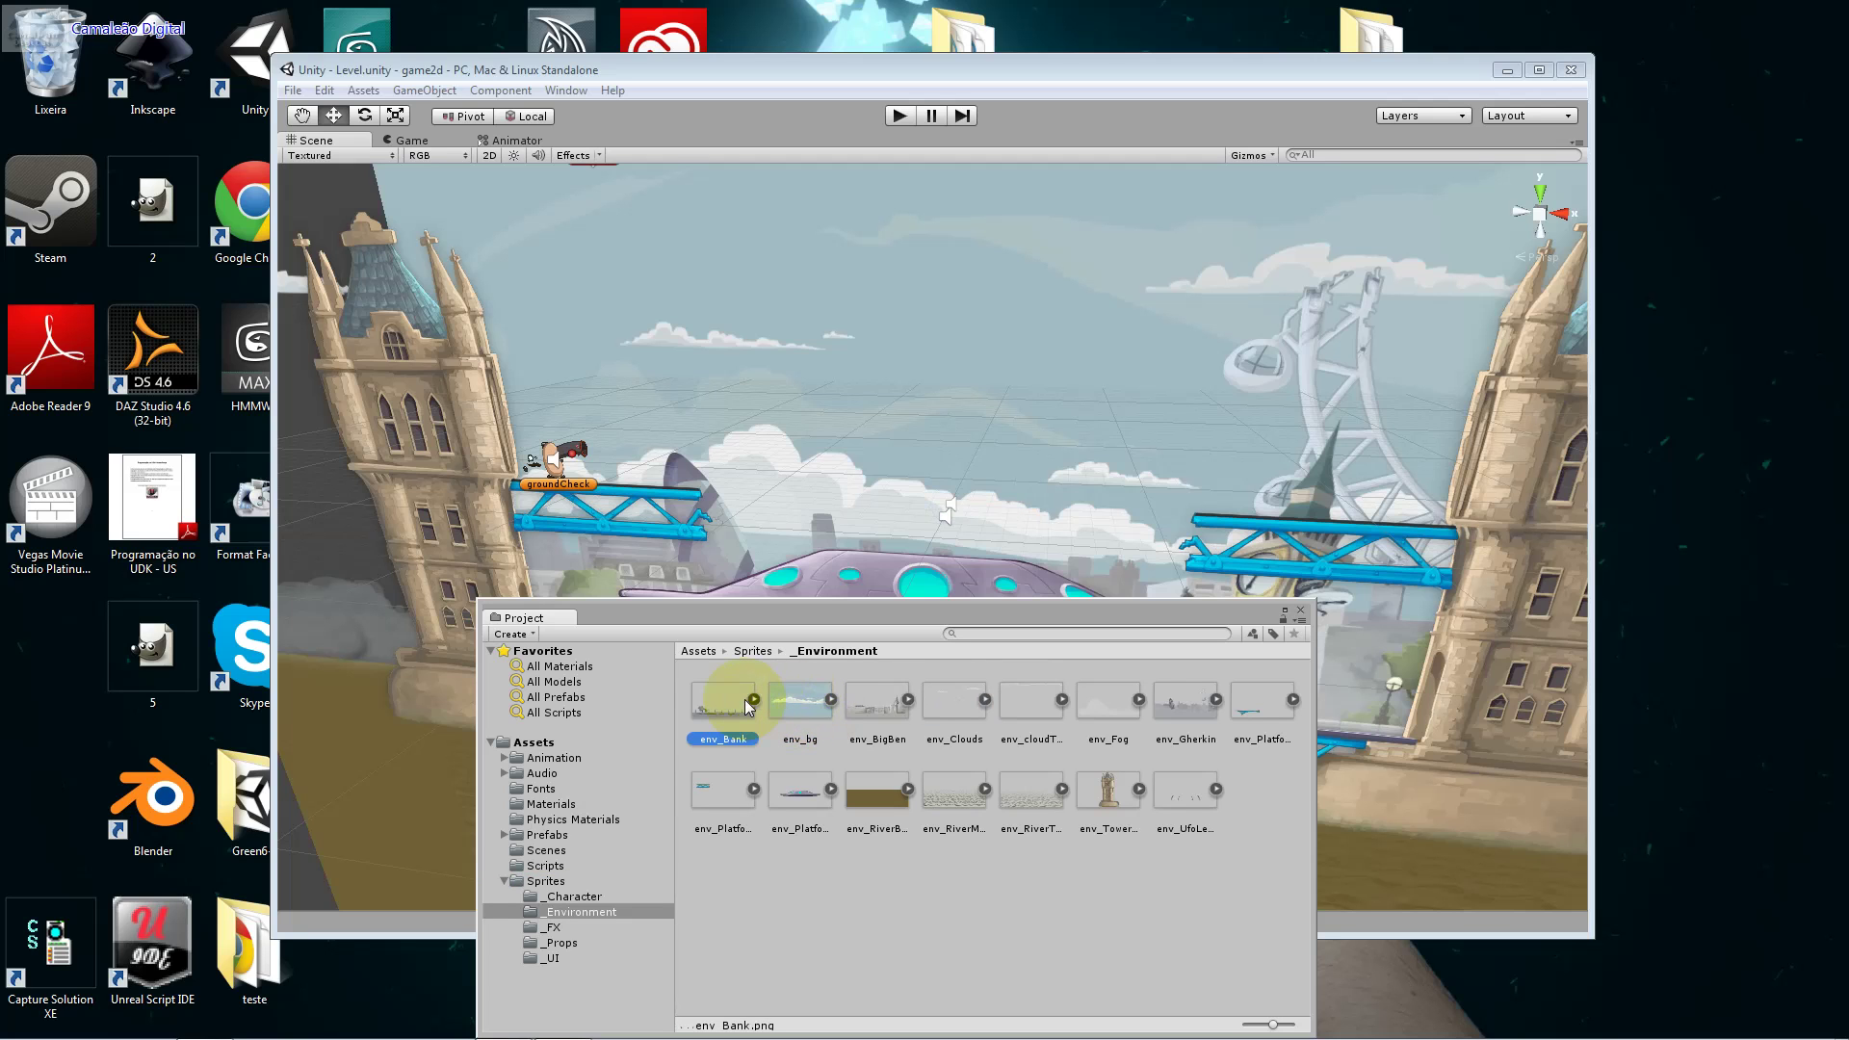
left_click(569, 95)
left_click(655, 234)
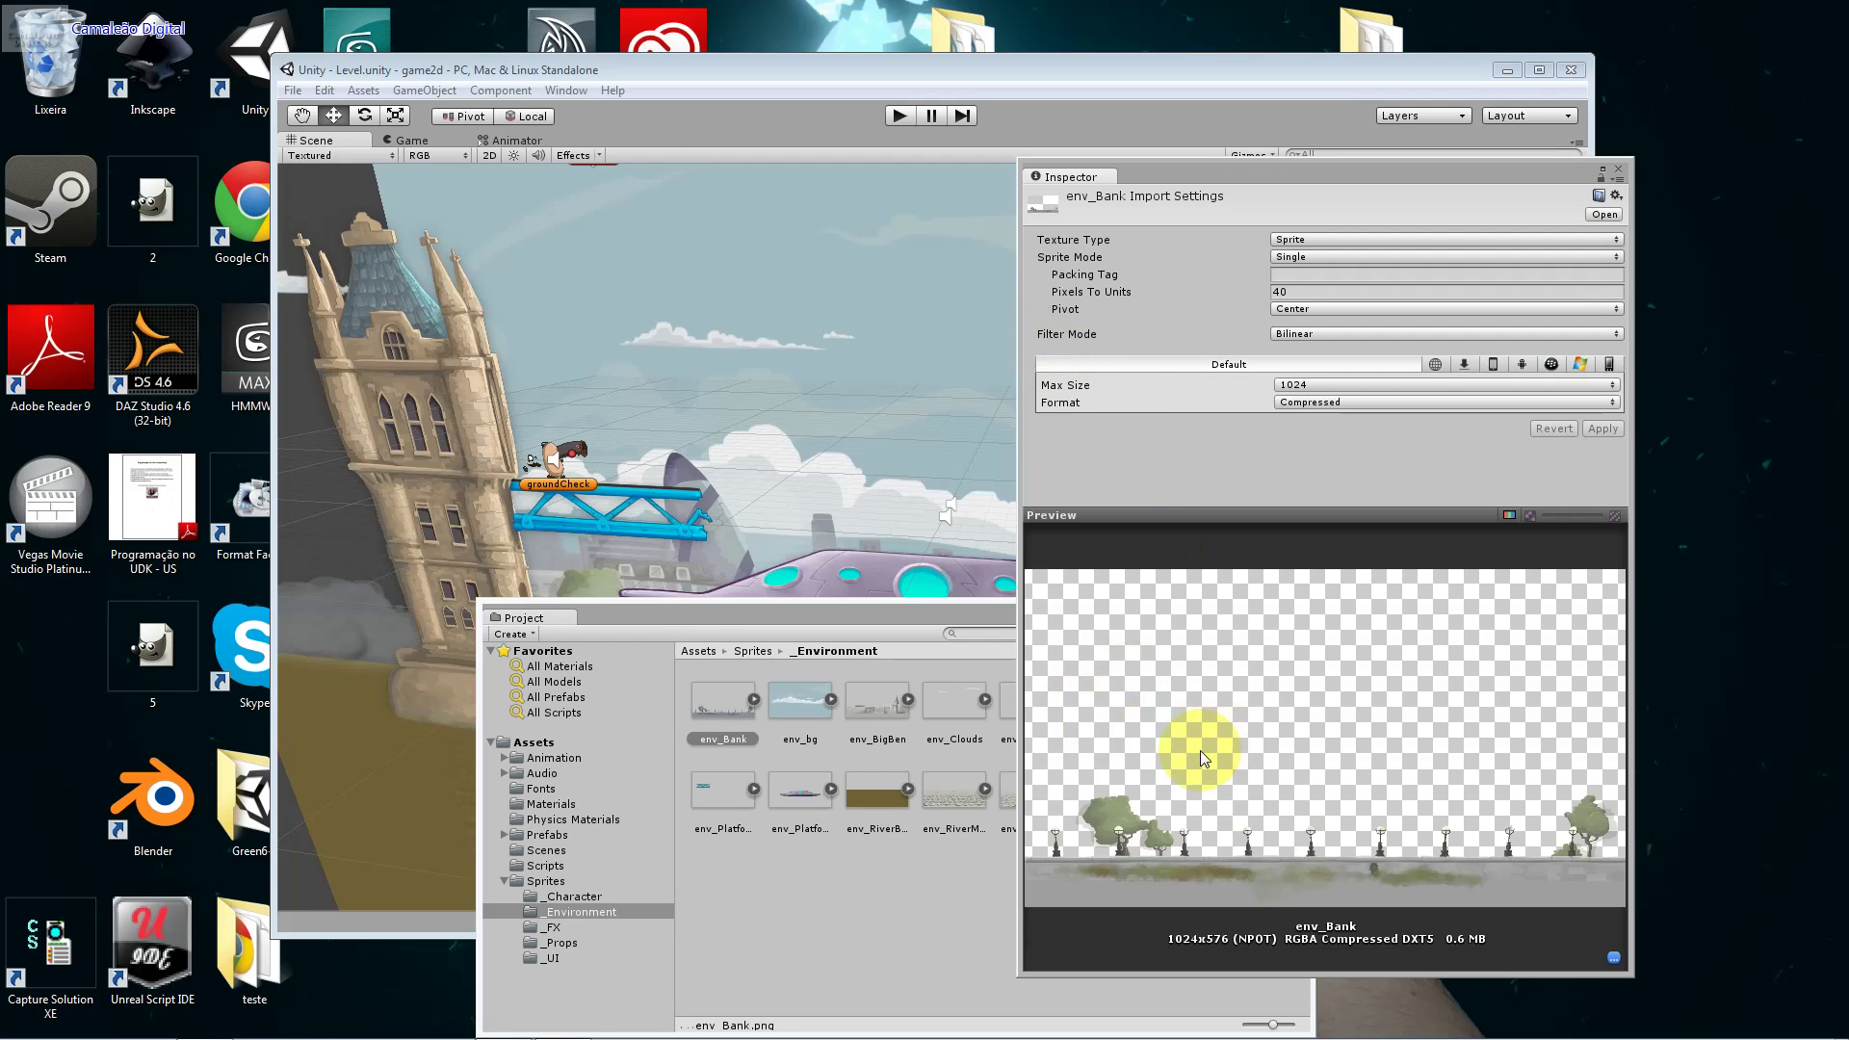
right_click(729, 688)
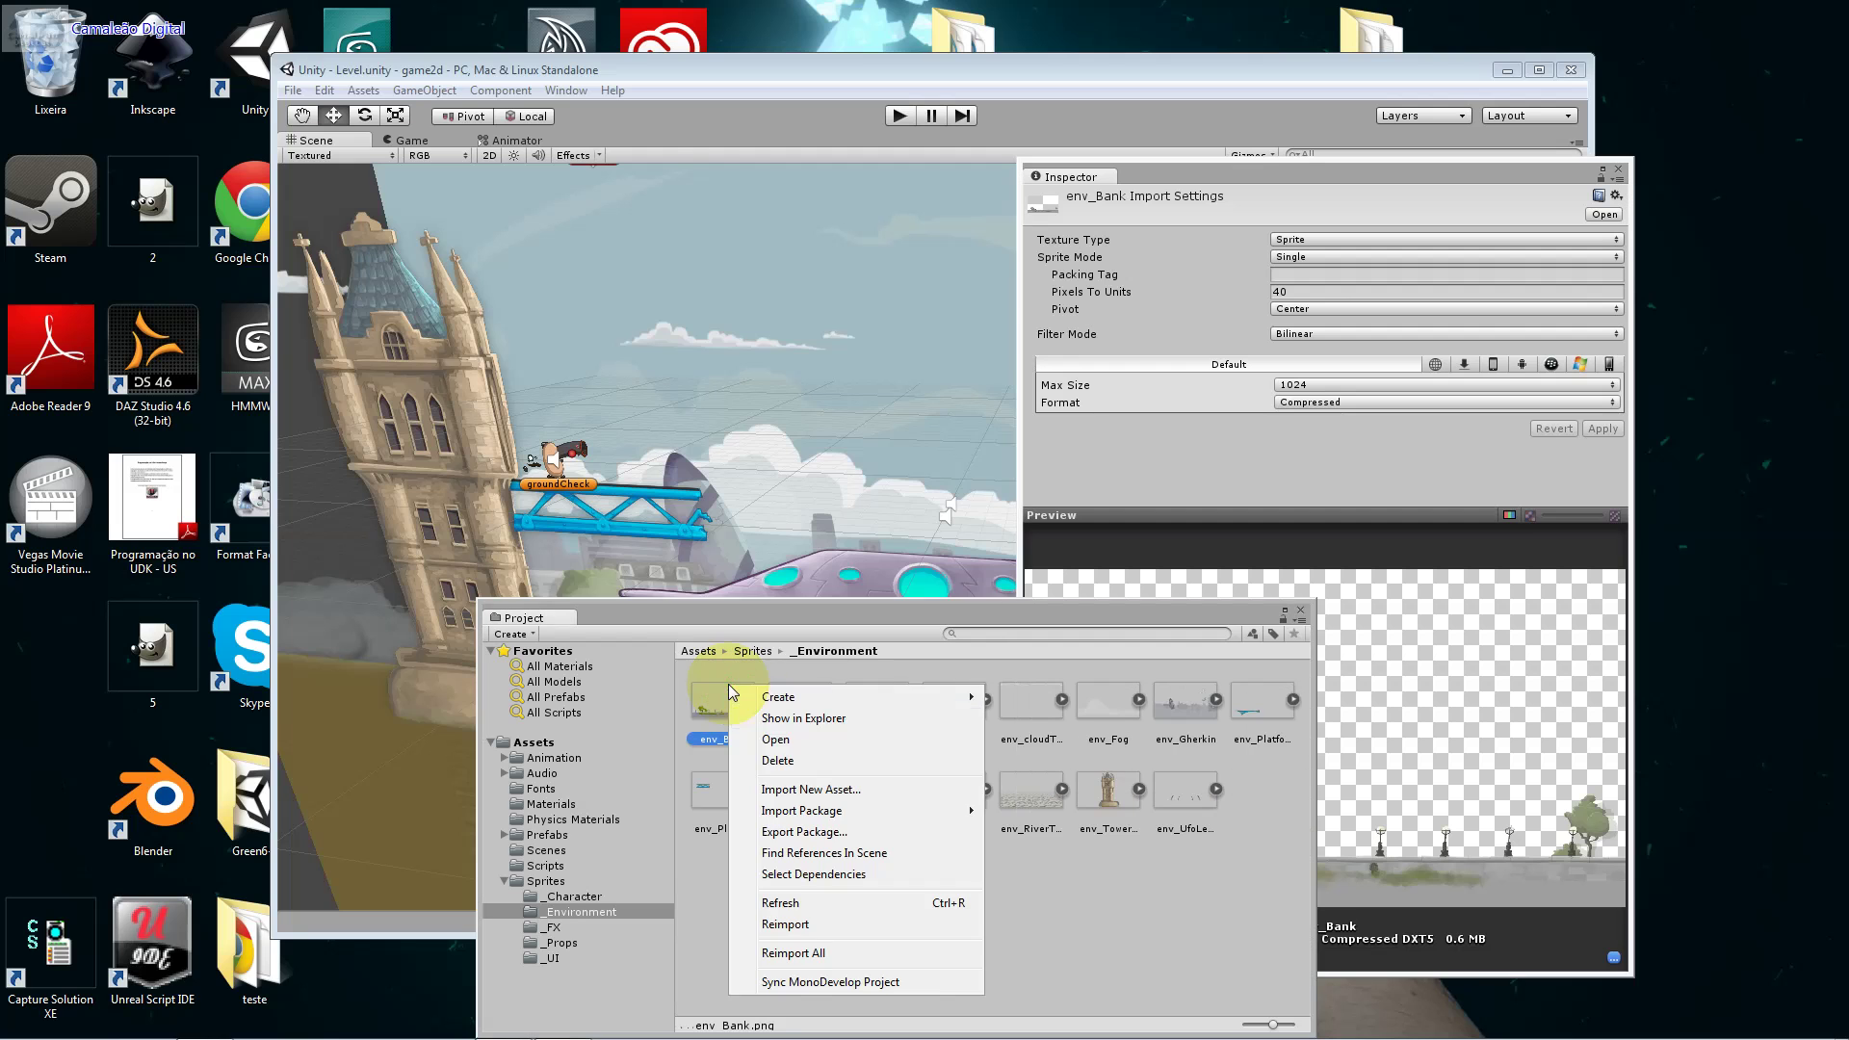
left_click(882, 718)
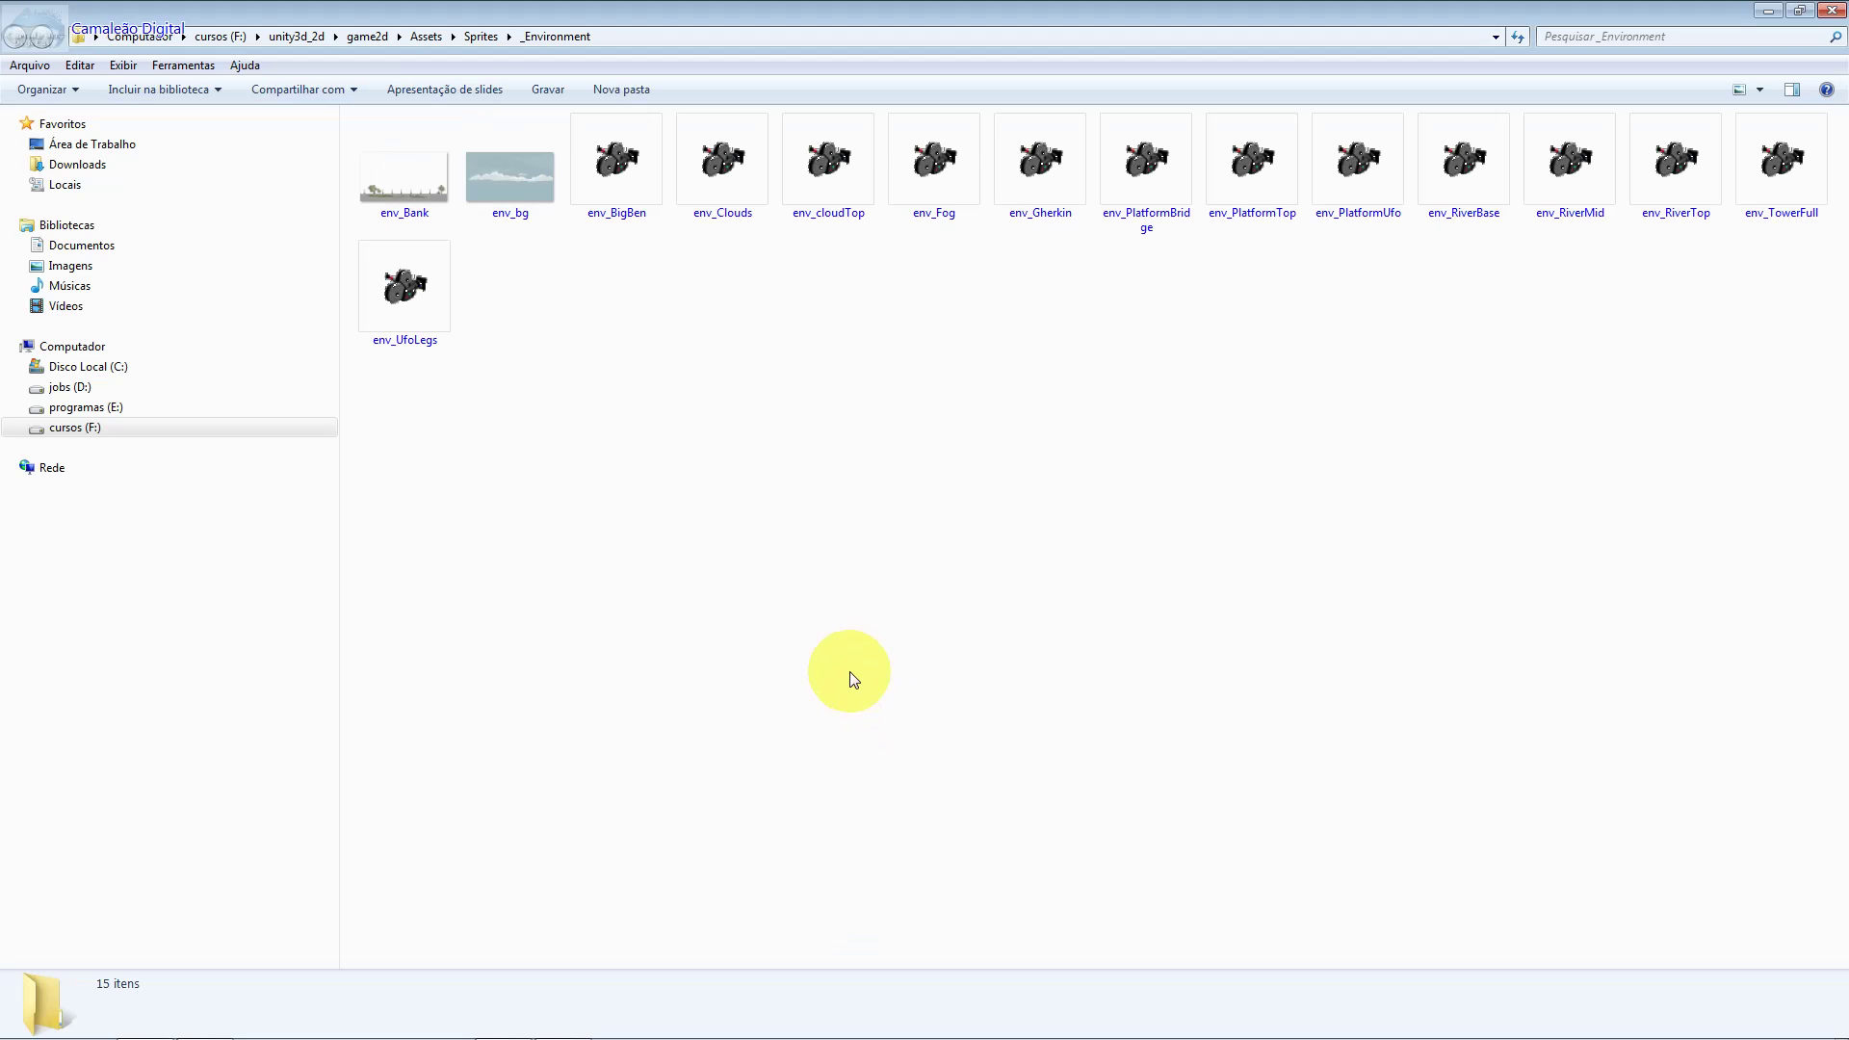
Show the _Environment files as Extra Large Icons and select env_Fog.
left_click(1760, 89)
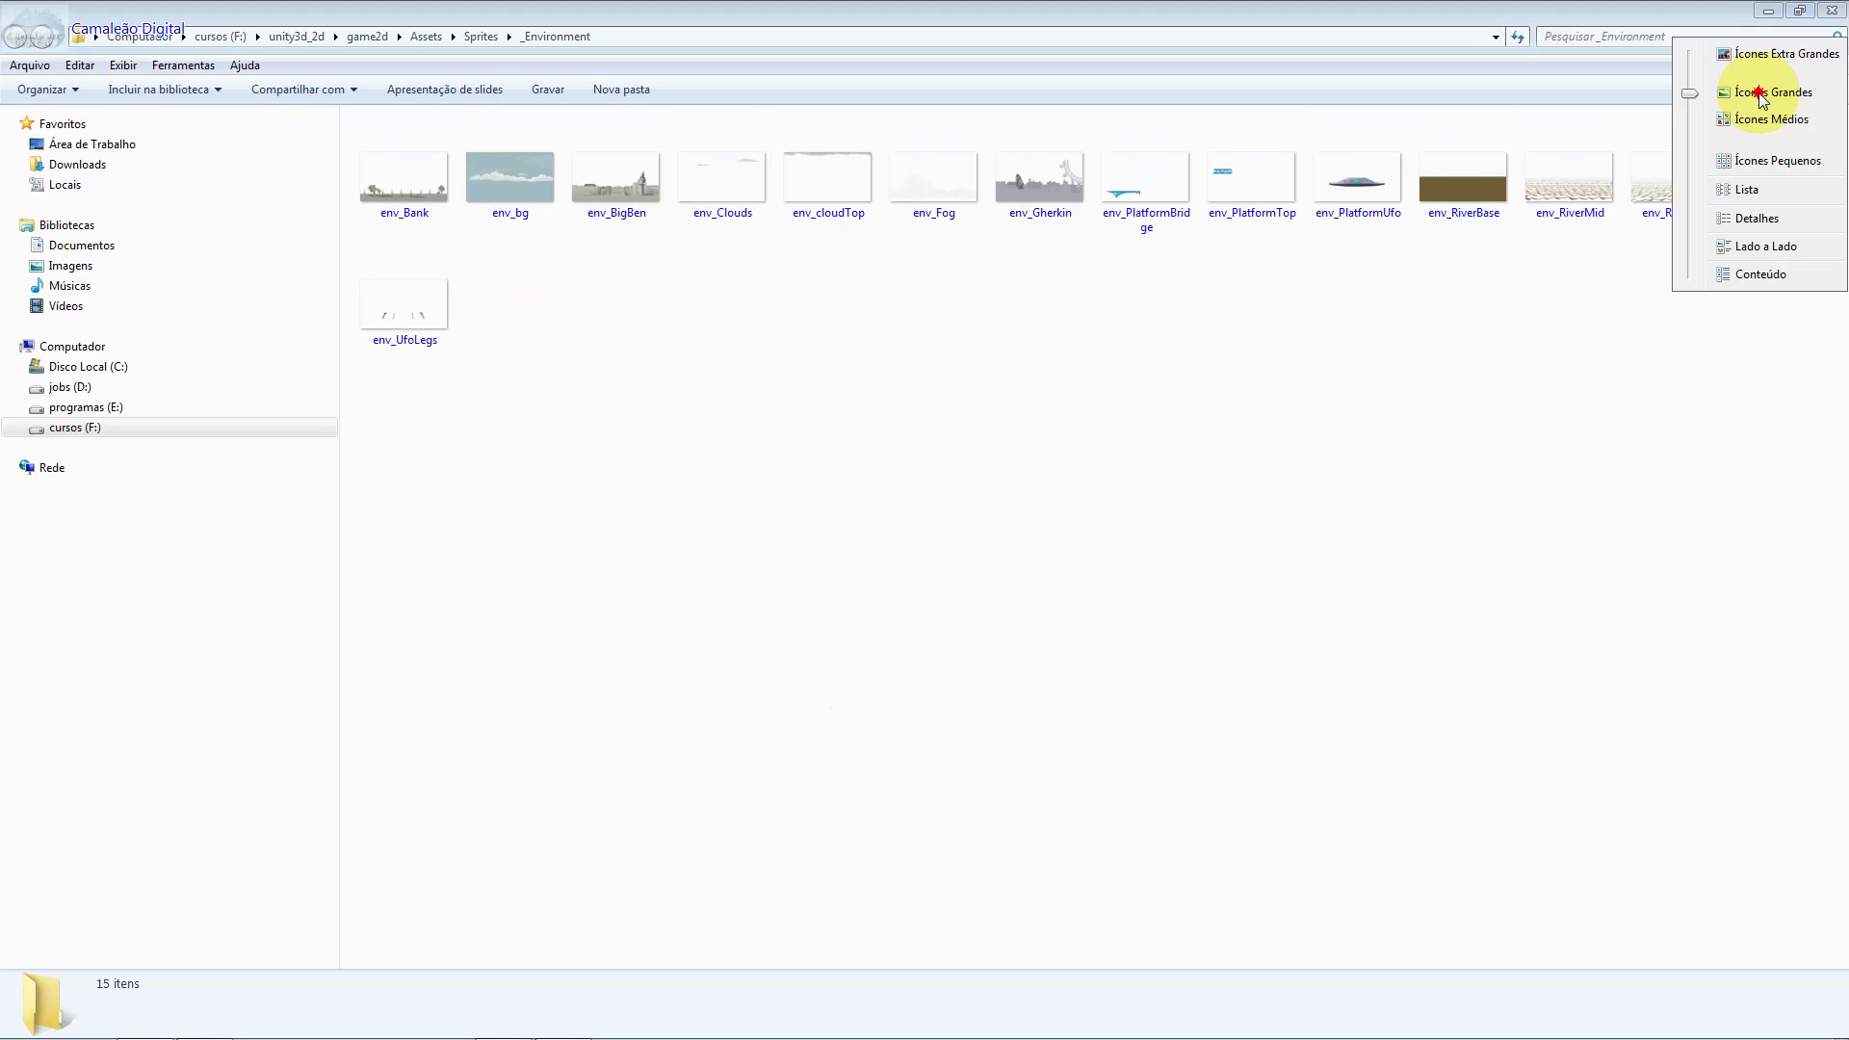
left_click(1781, 56)
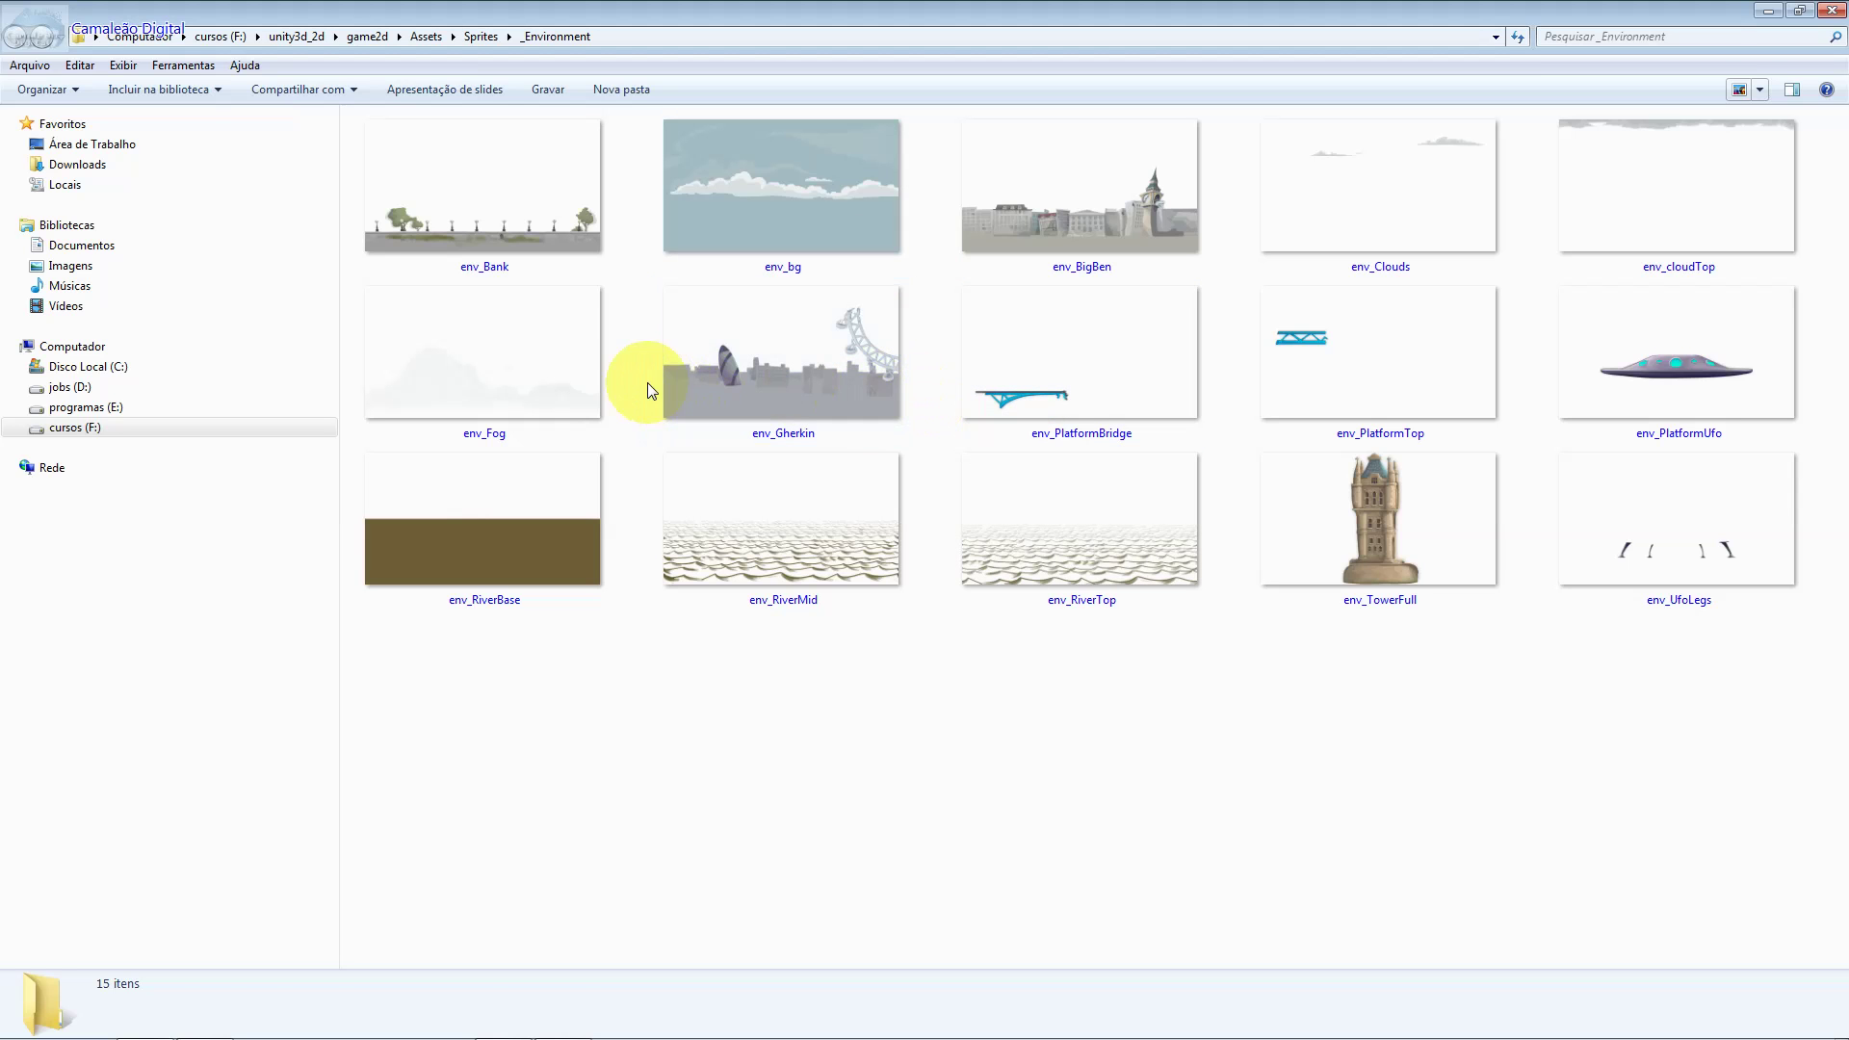
left_click(570, 380)
Open env_RiverBase with GNU Image Manipulation Program from Explorer.
left_click(880, 214)
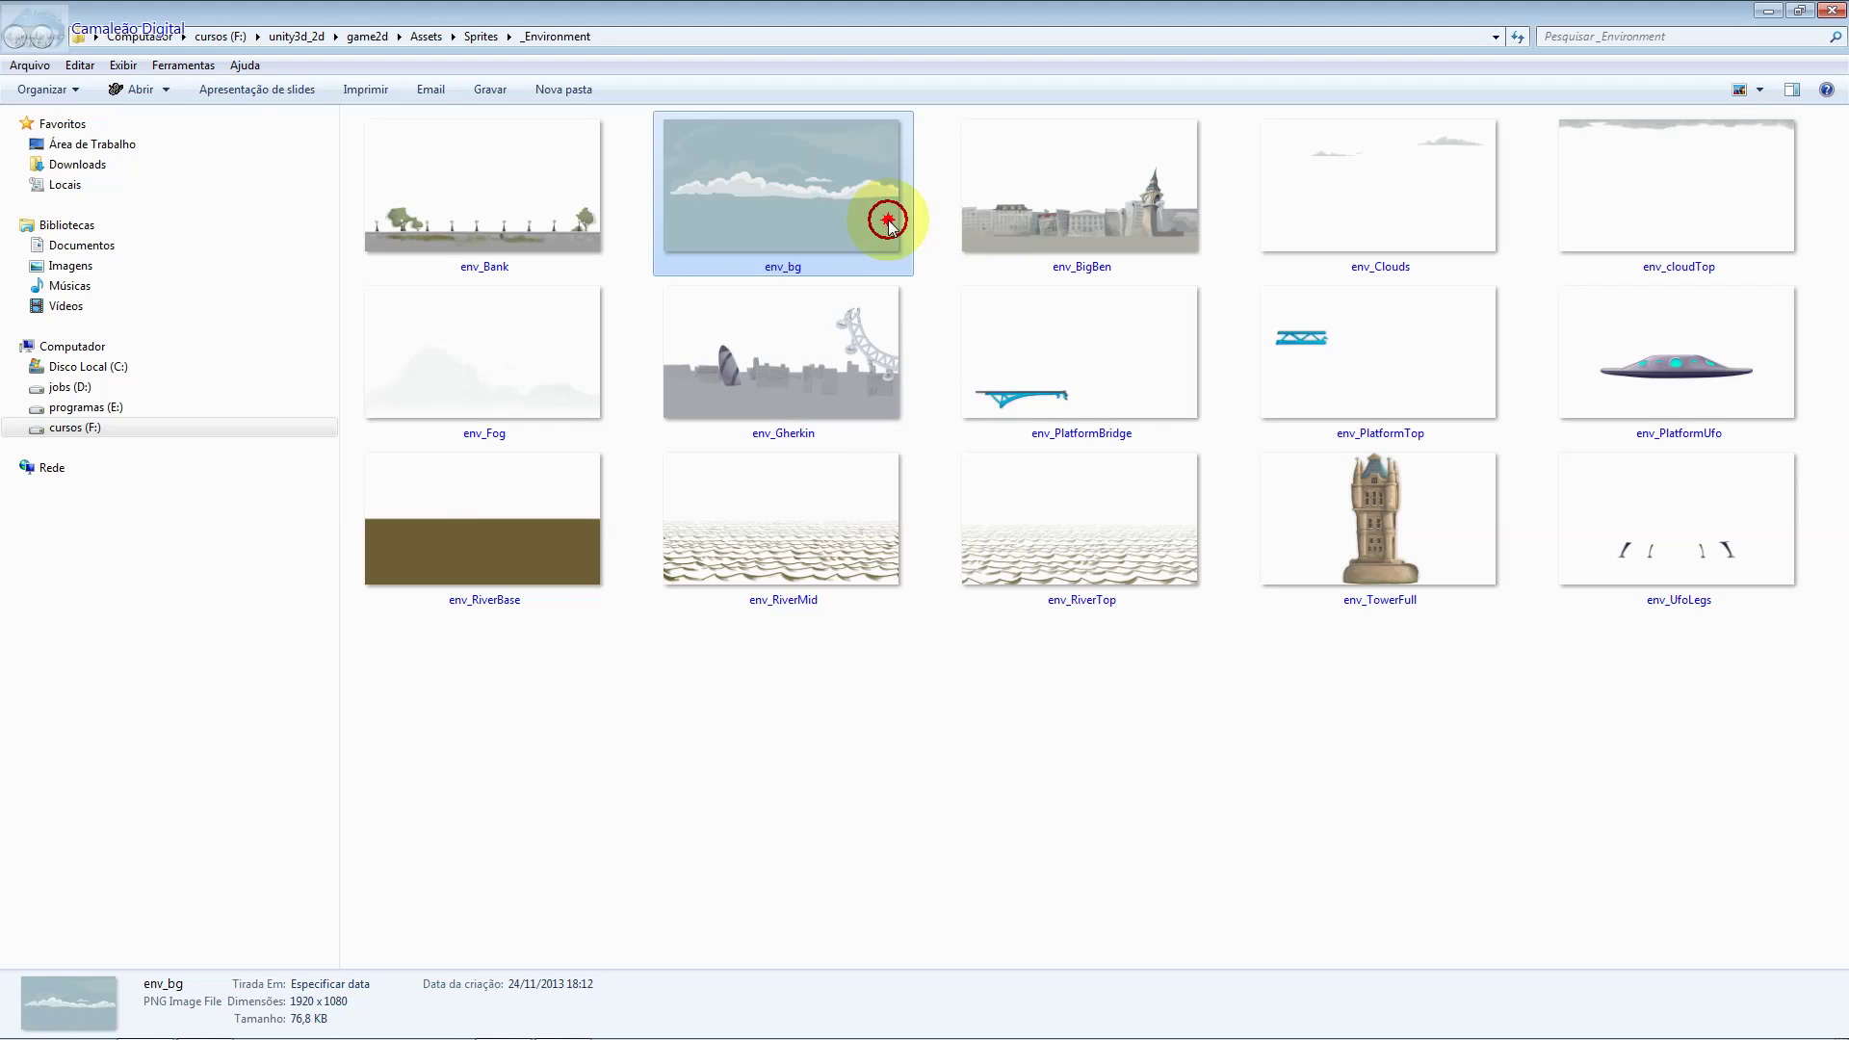
left_click(575, 515)
right_click(575, 515)
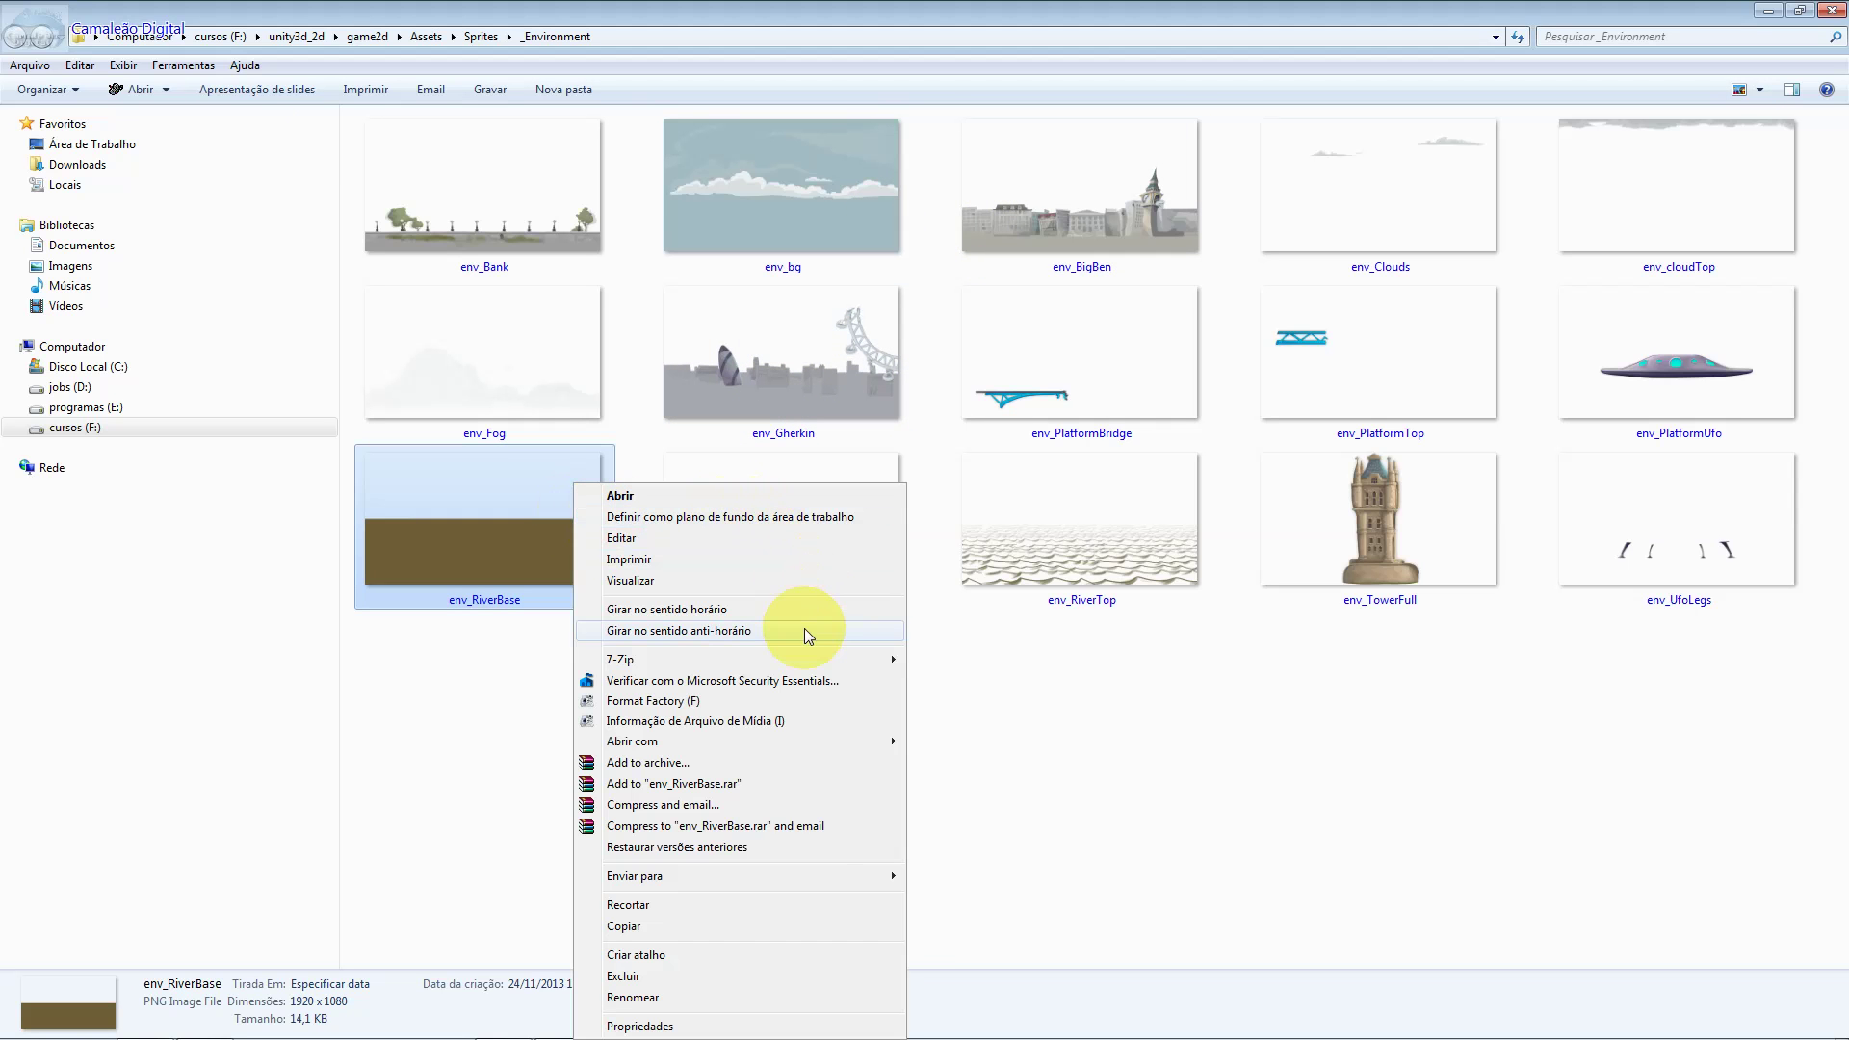
mouse_move(632, 742)
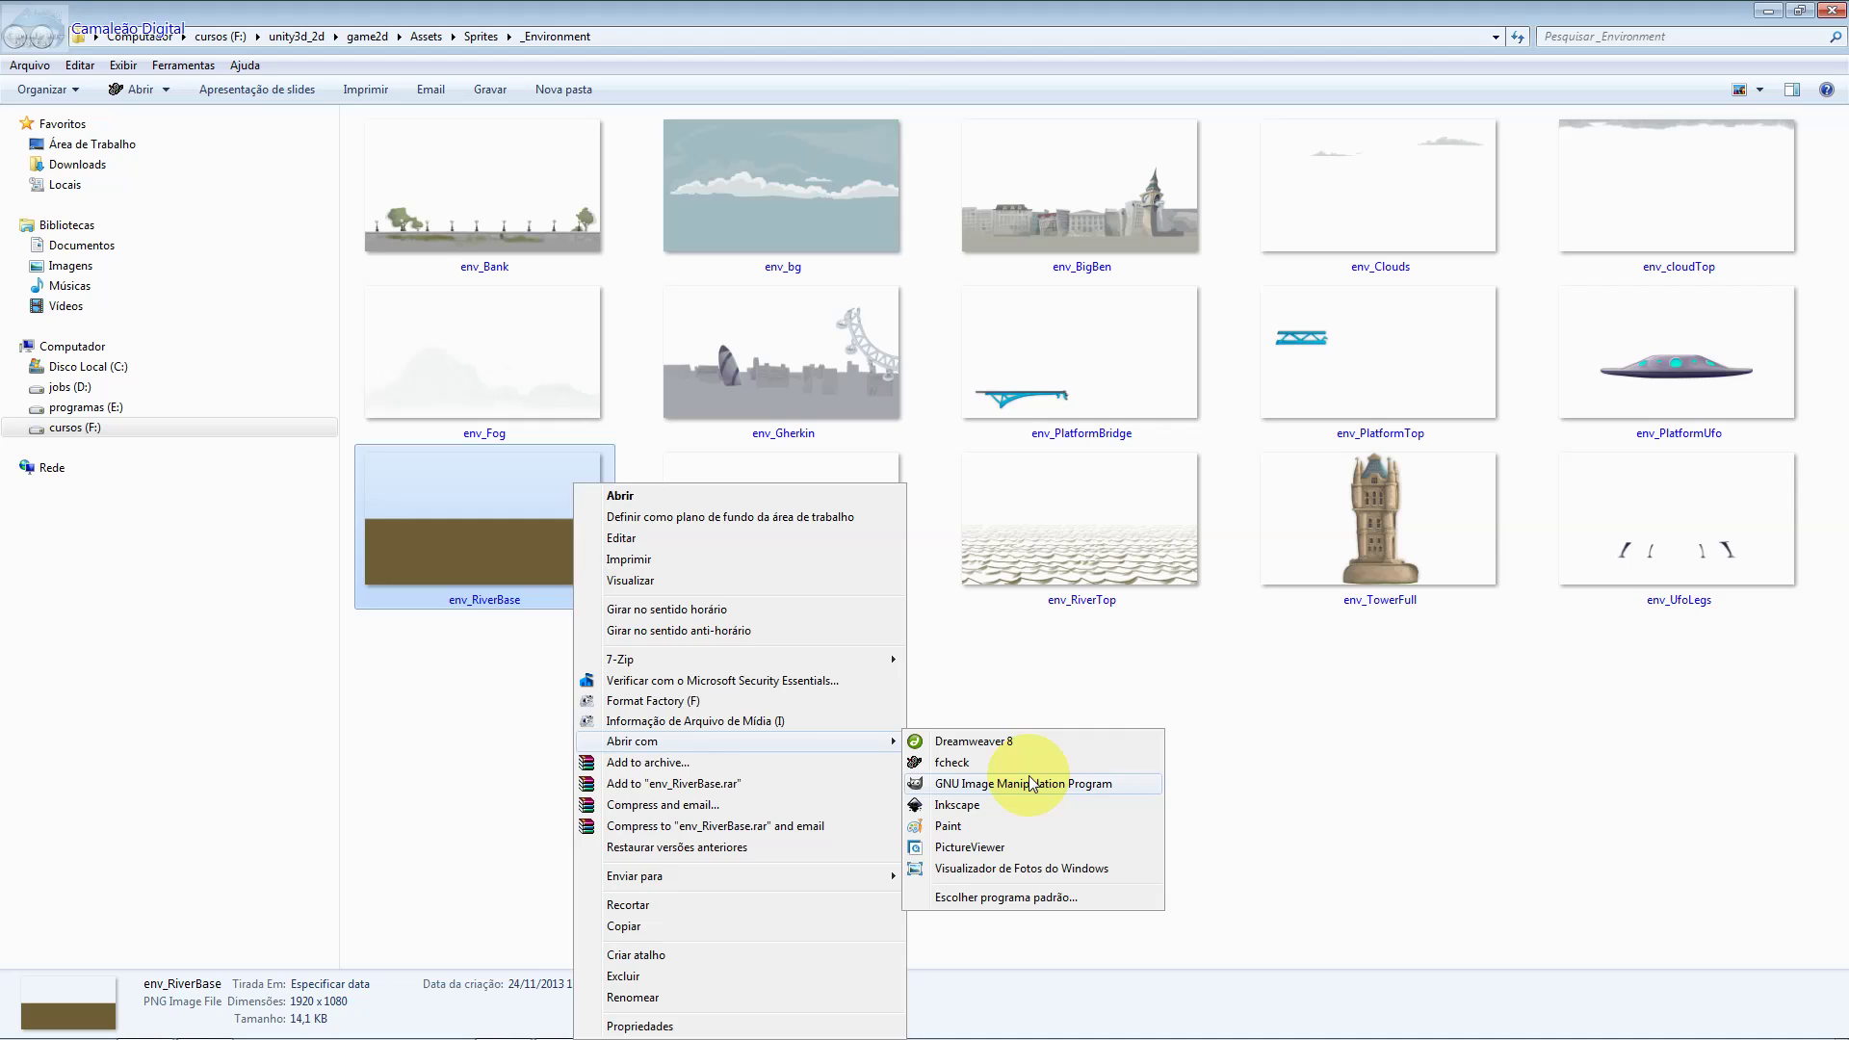
left_click(1030, 783)
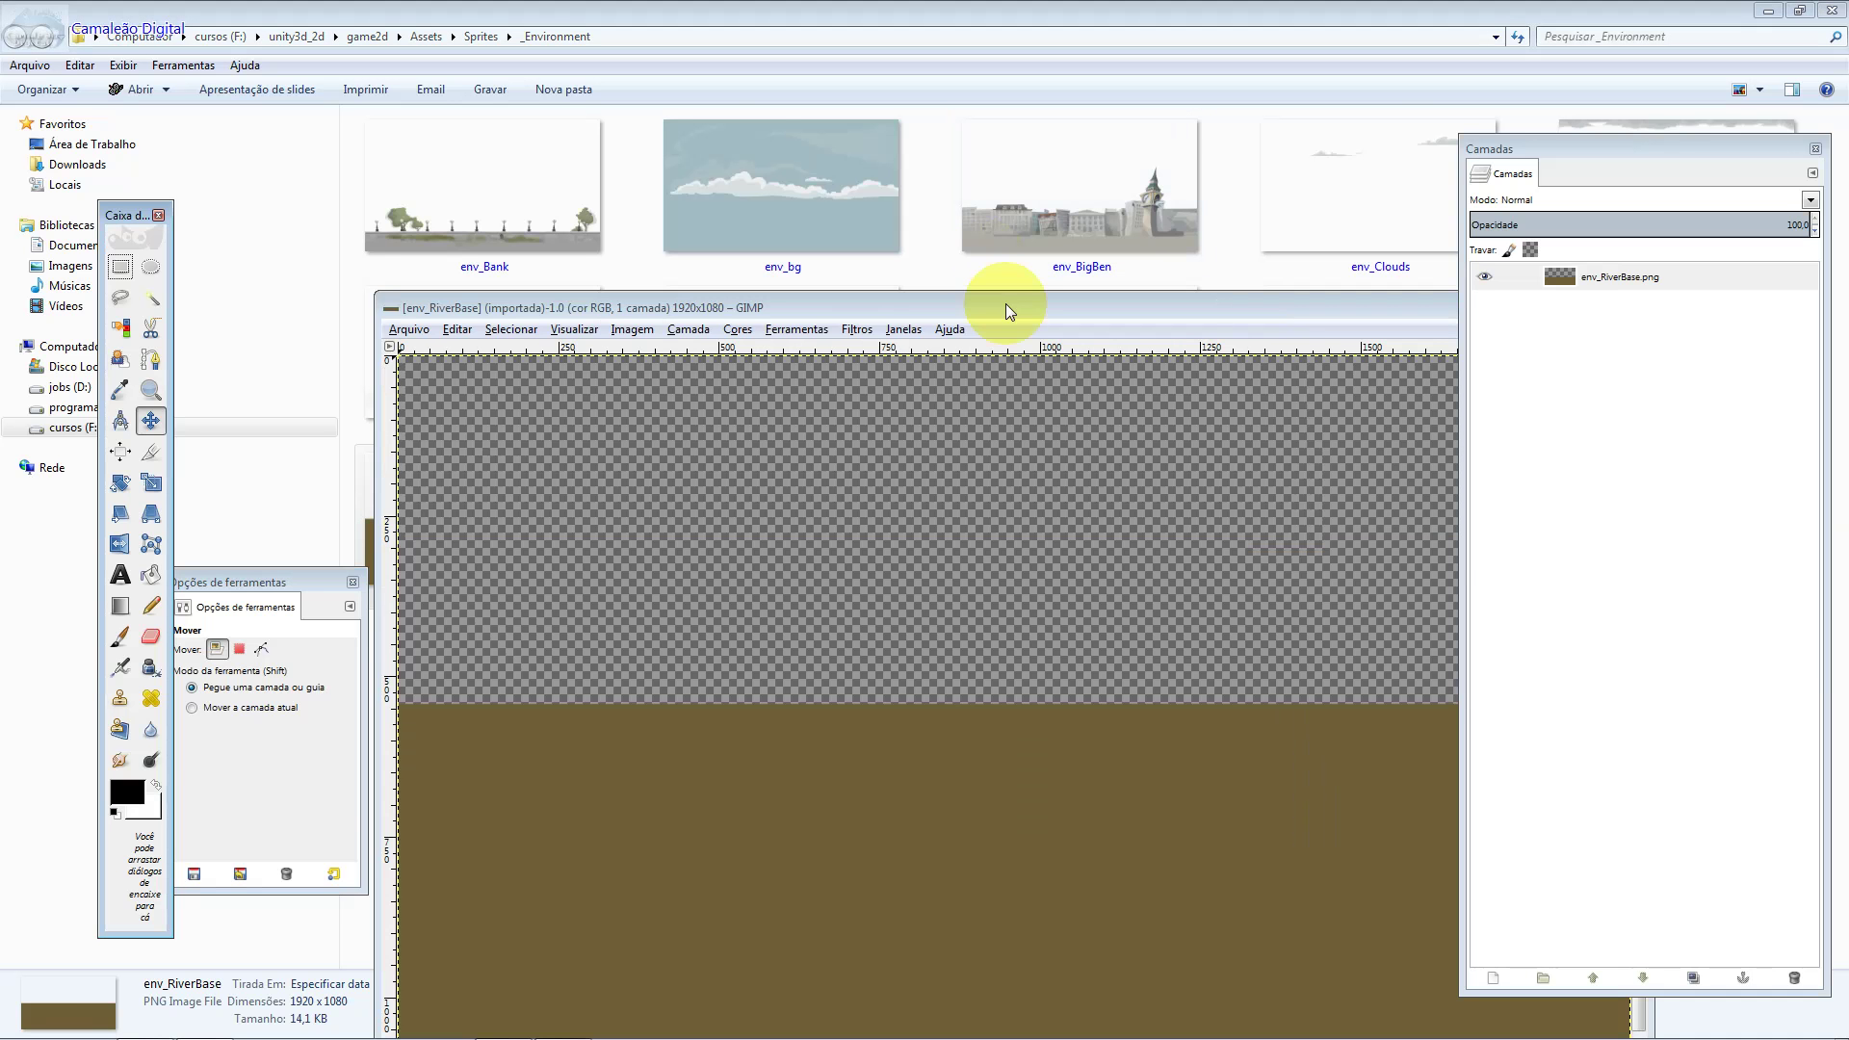
Arrange the image window, then try Posterize with more levels and cancel it.
mouse_move(1008, 308)
left_mouse_down()
mouse_move(754, 140)
mouse_move(917, 177)
left_mouse_up()
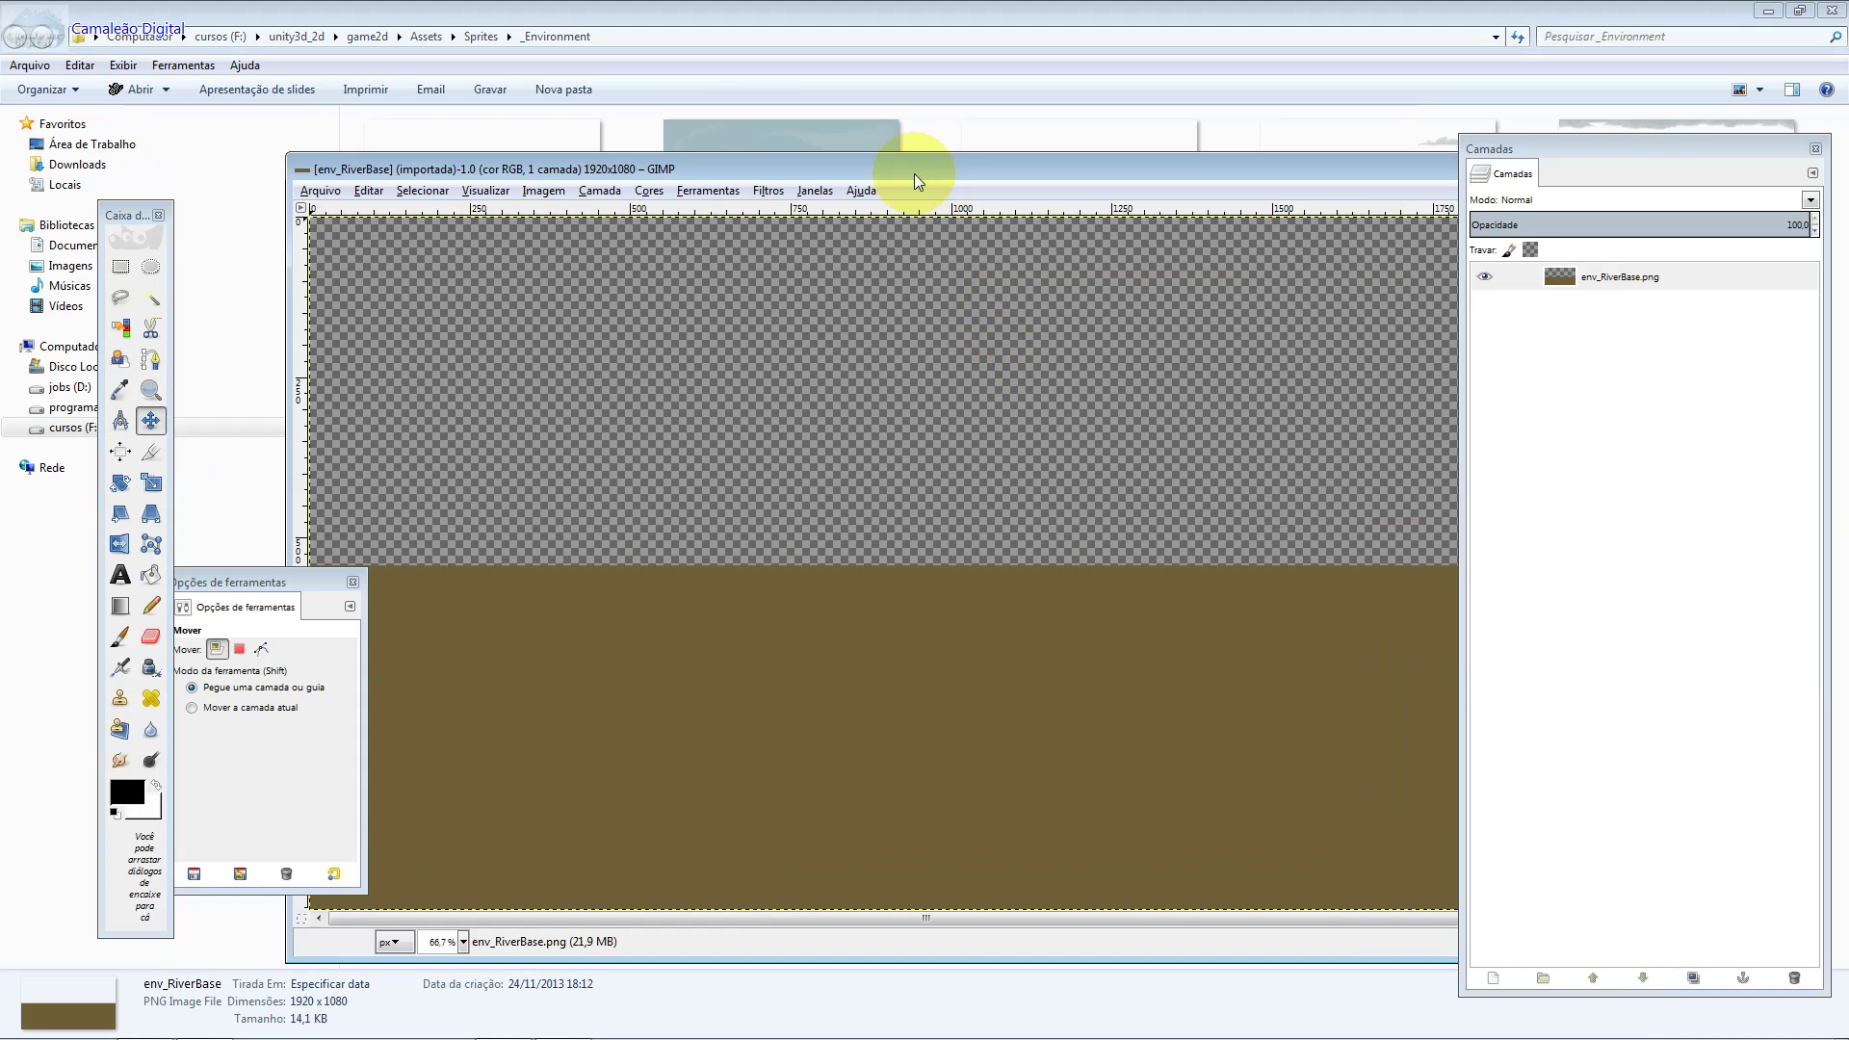
left_click(352, 584)
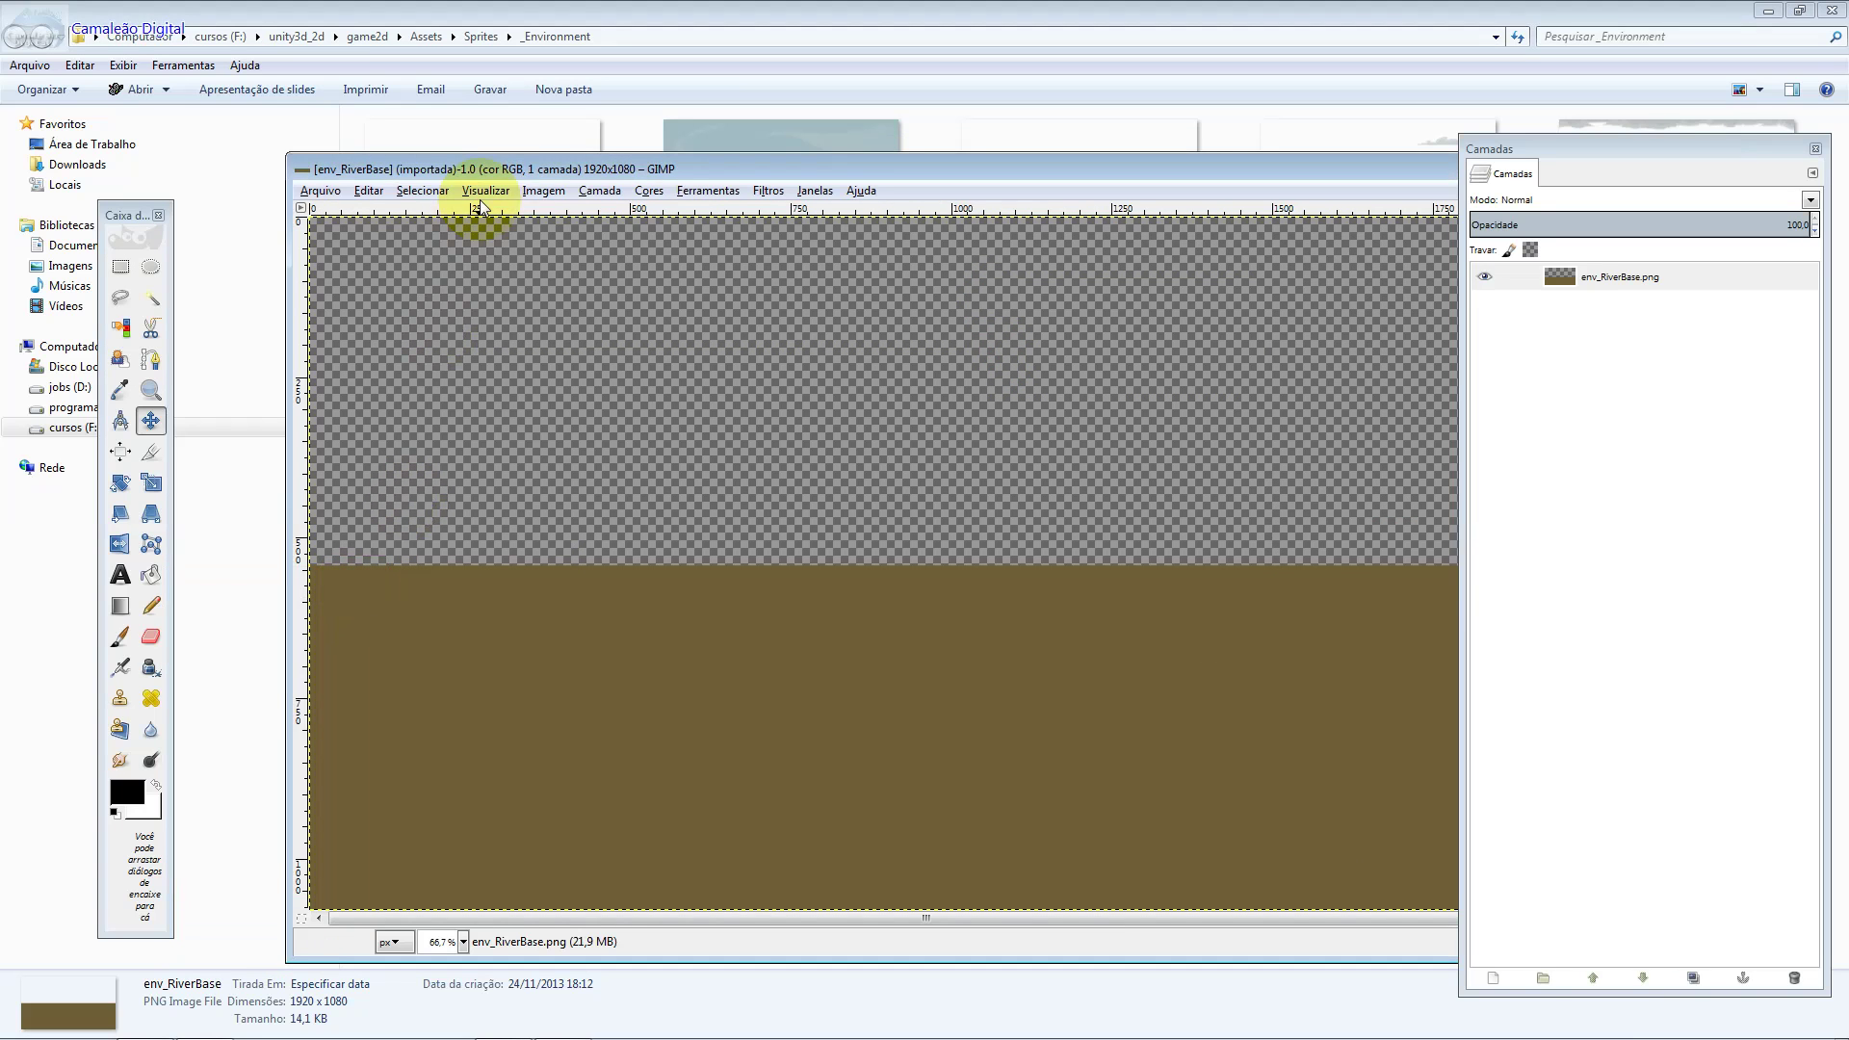
left_click_drag(500, 166, 475, 161)
left_click(532, 185)
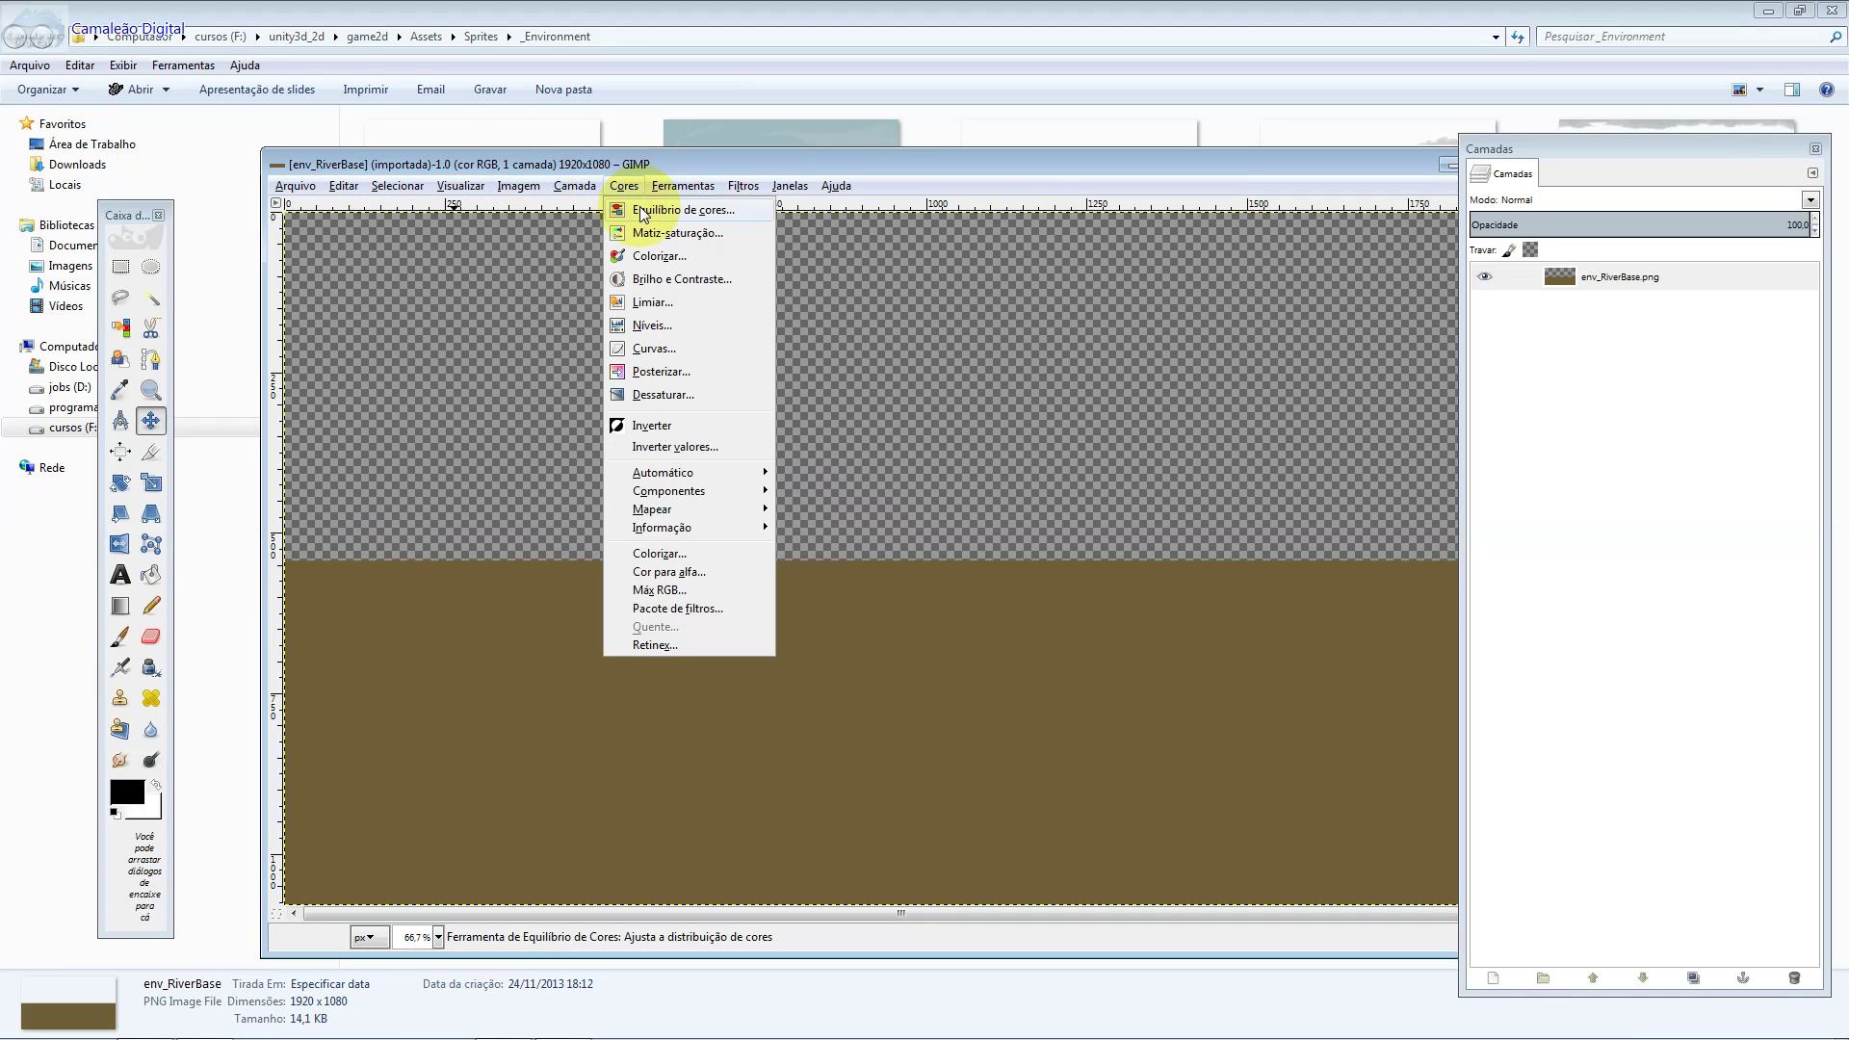
left_click(645, 371)
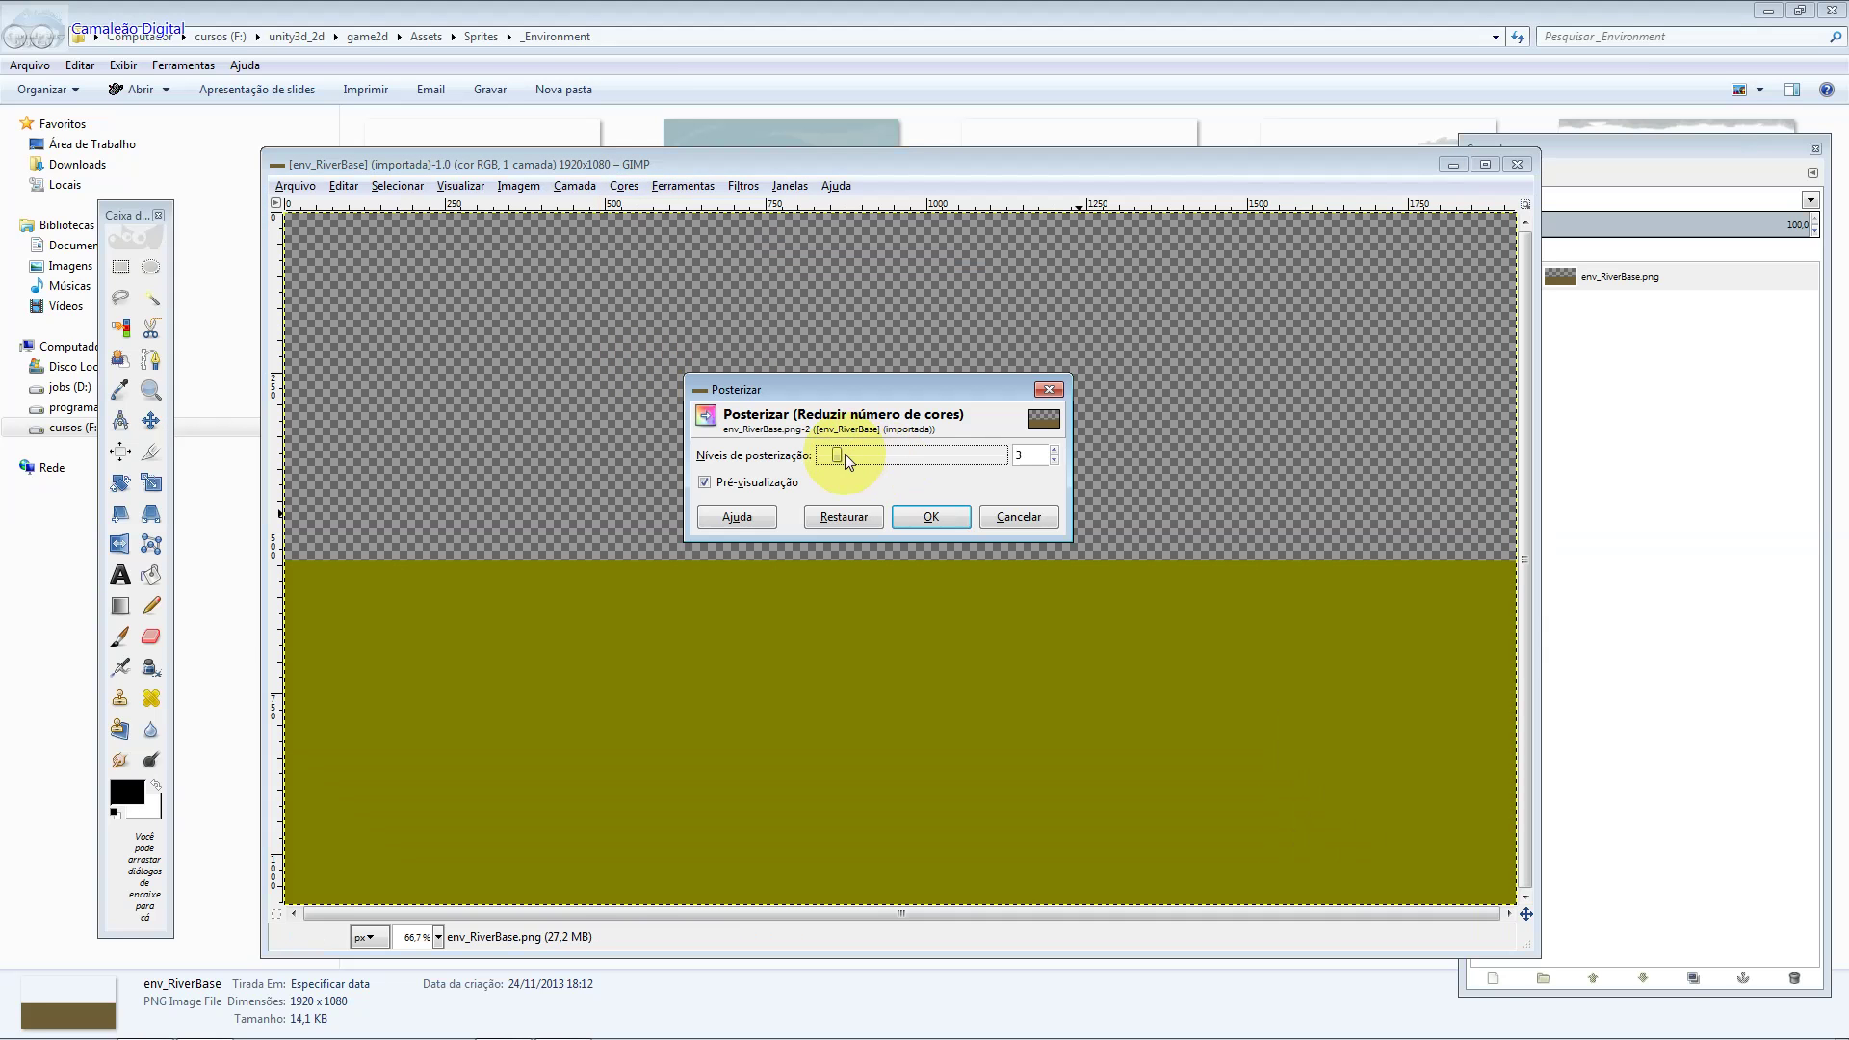
left_click_drag(837, 454, 947, 454)
left_click(1013, 516)
Apply a midtone Color Balance on the Cyan, Magenta and Yellow sliders, turning the ground green.
left_click(628, 193)
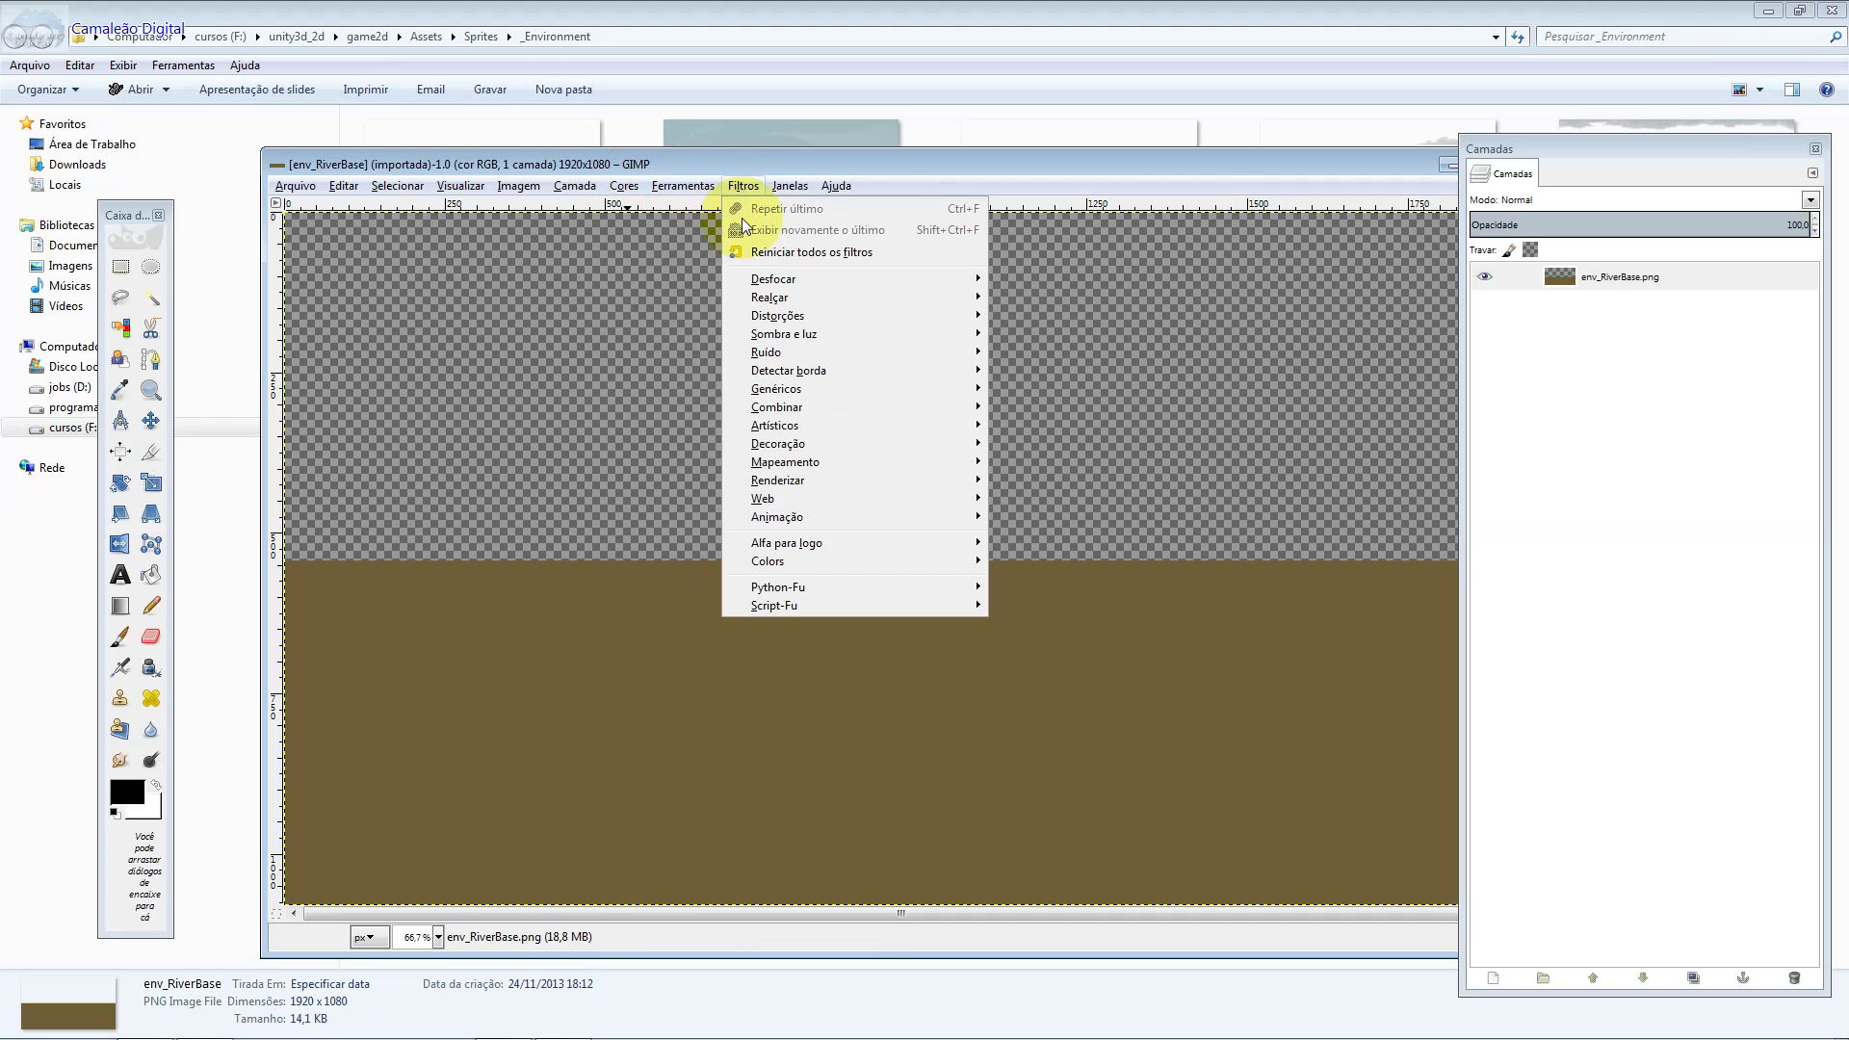
mouse_move(773, 279)
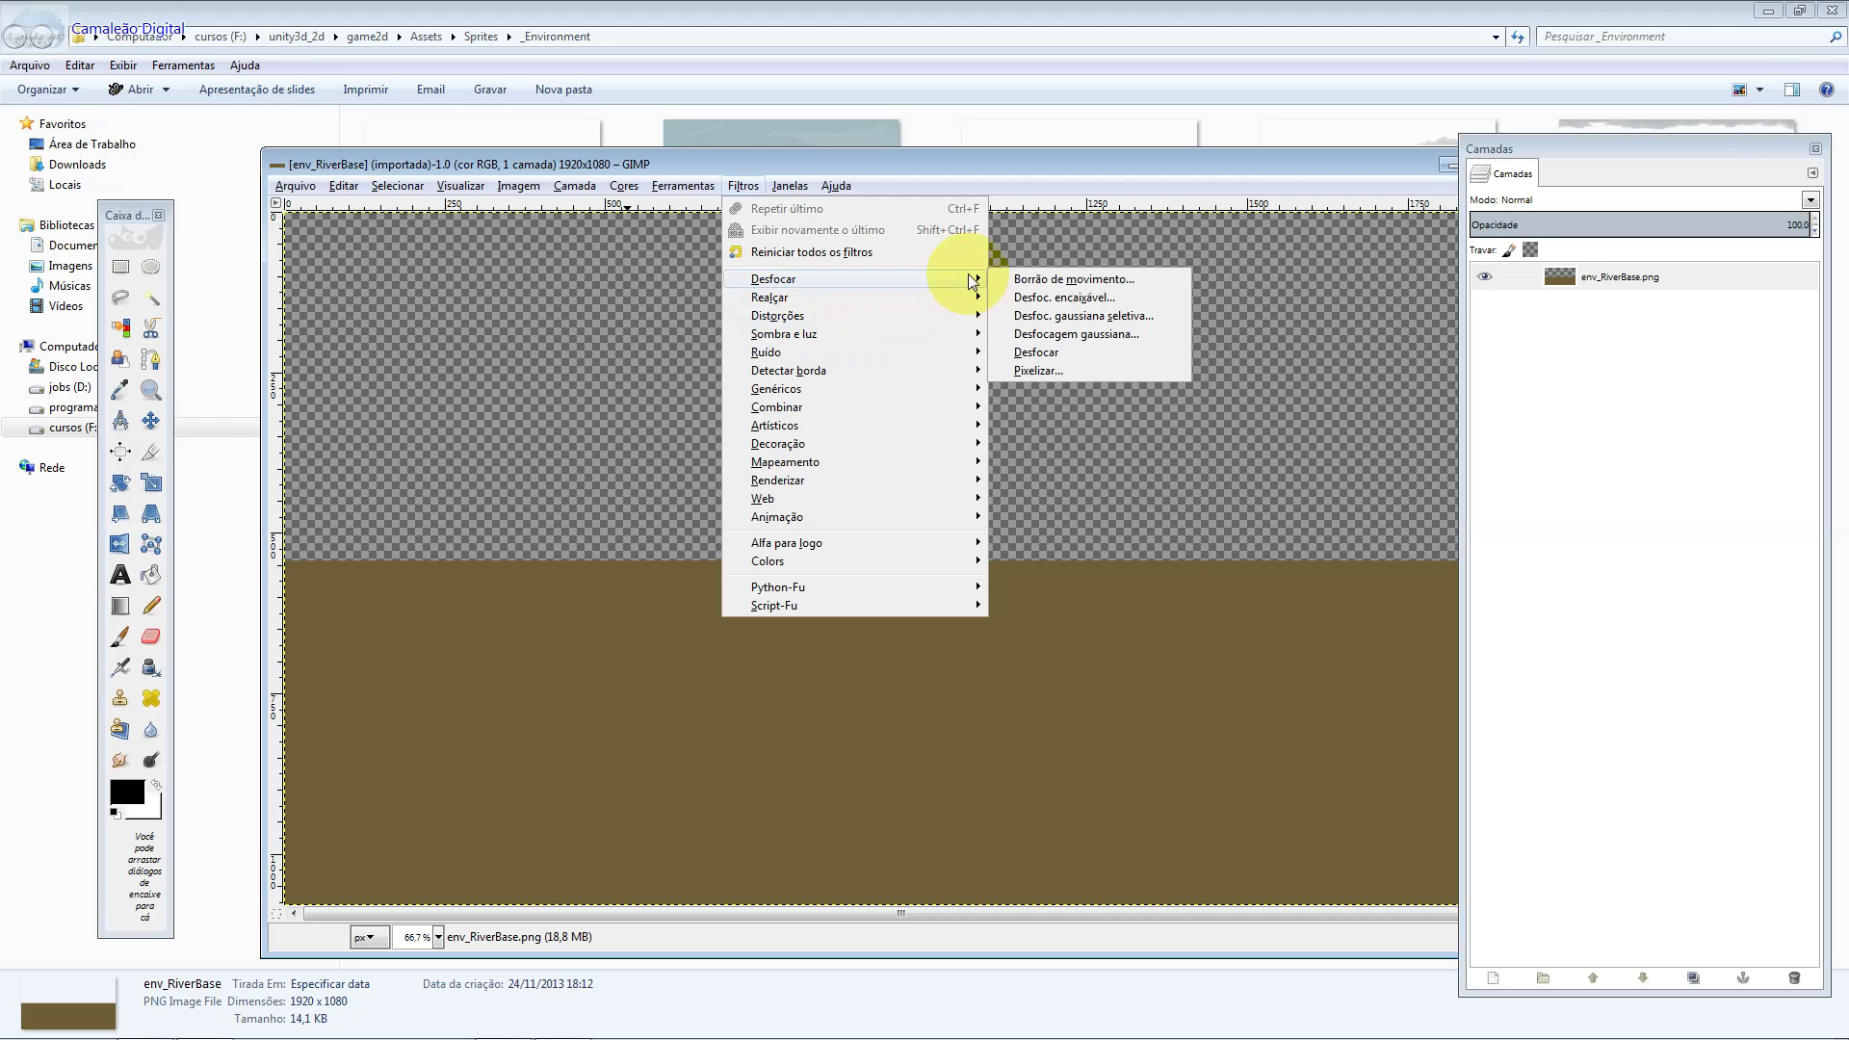
left_click(626, 186)
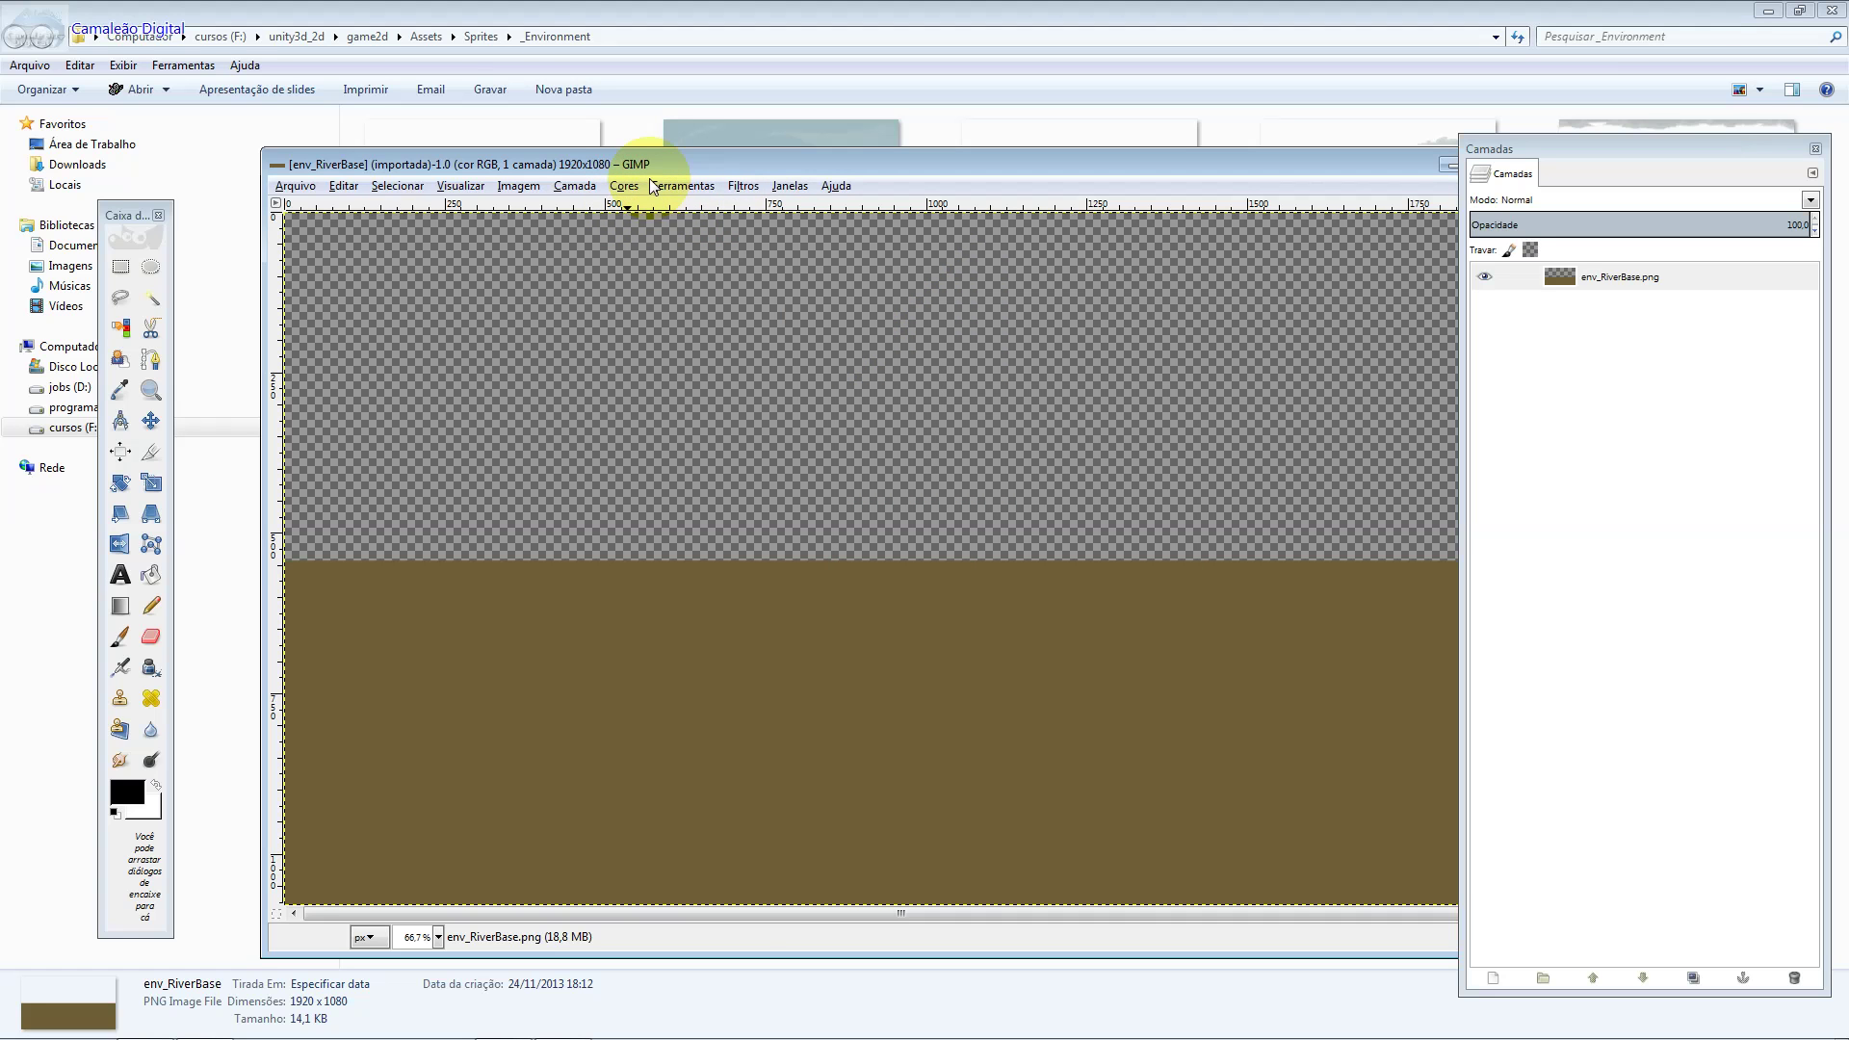
left_click(625, 187)
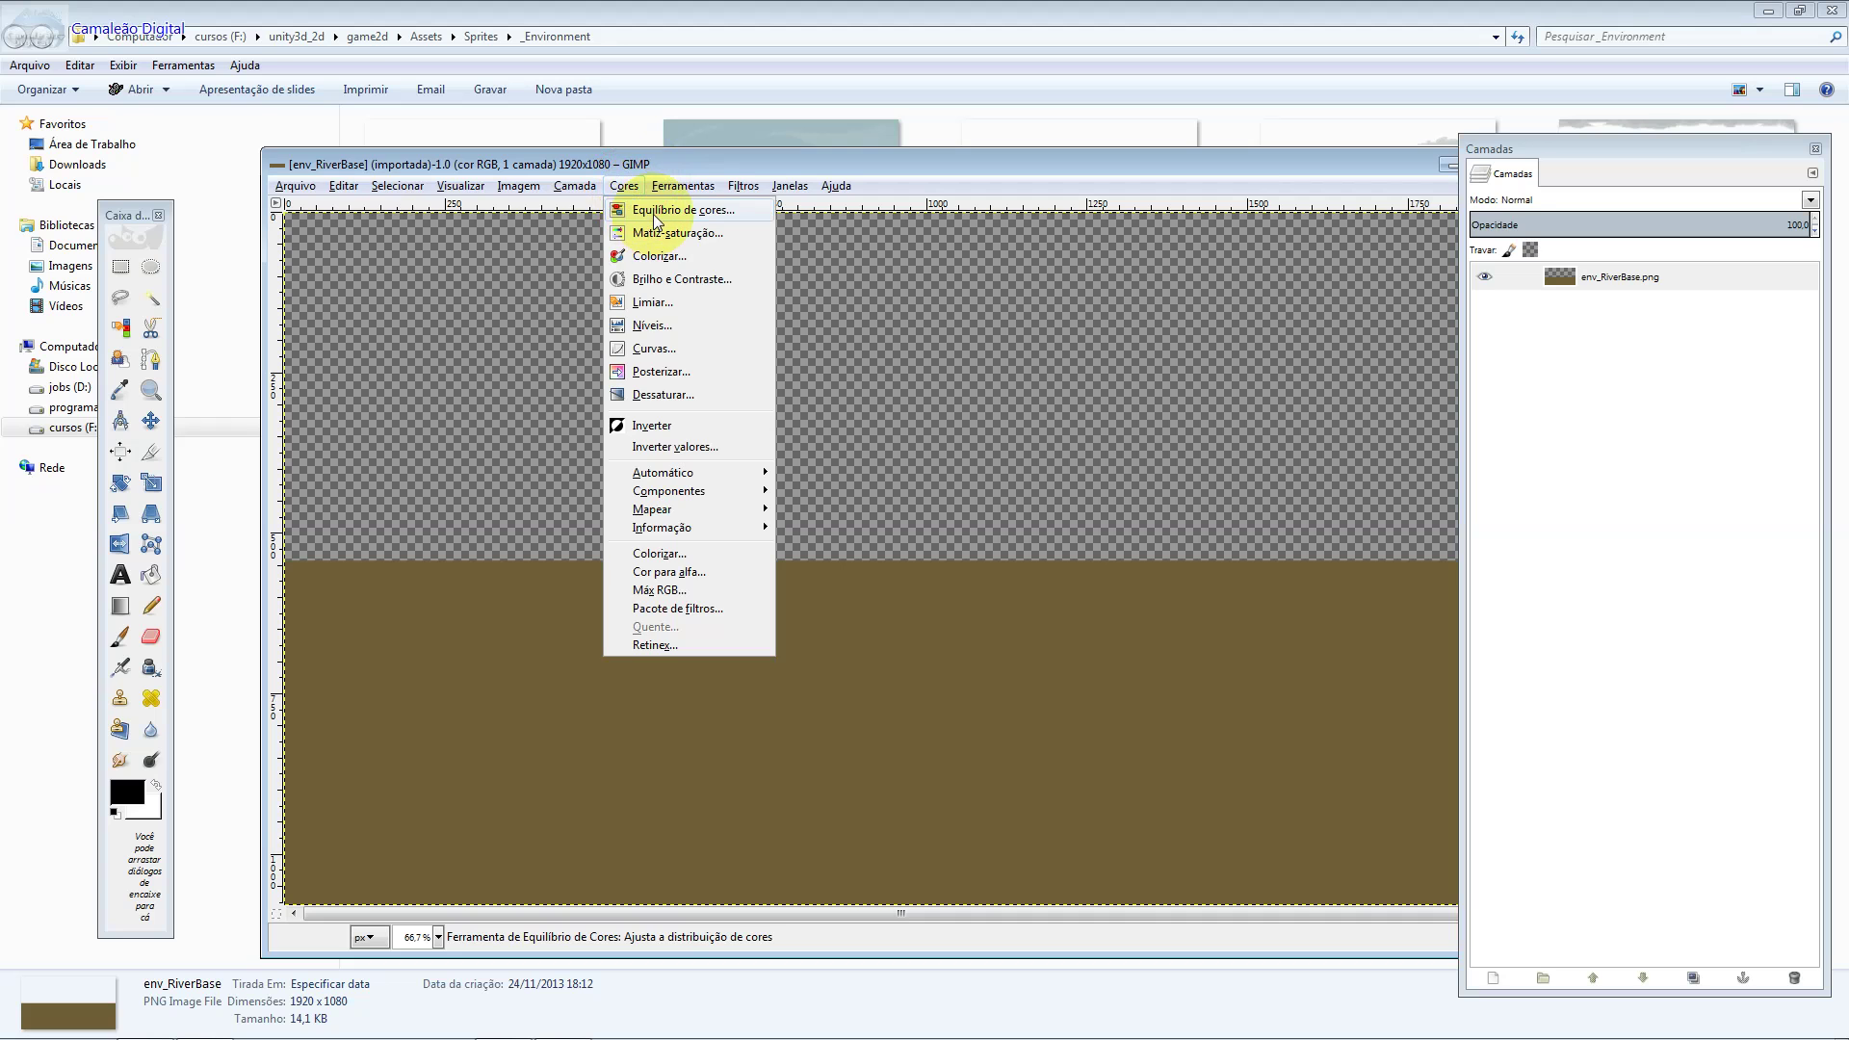
left_click(656, 221)
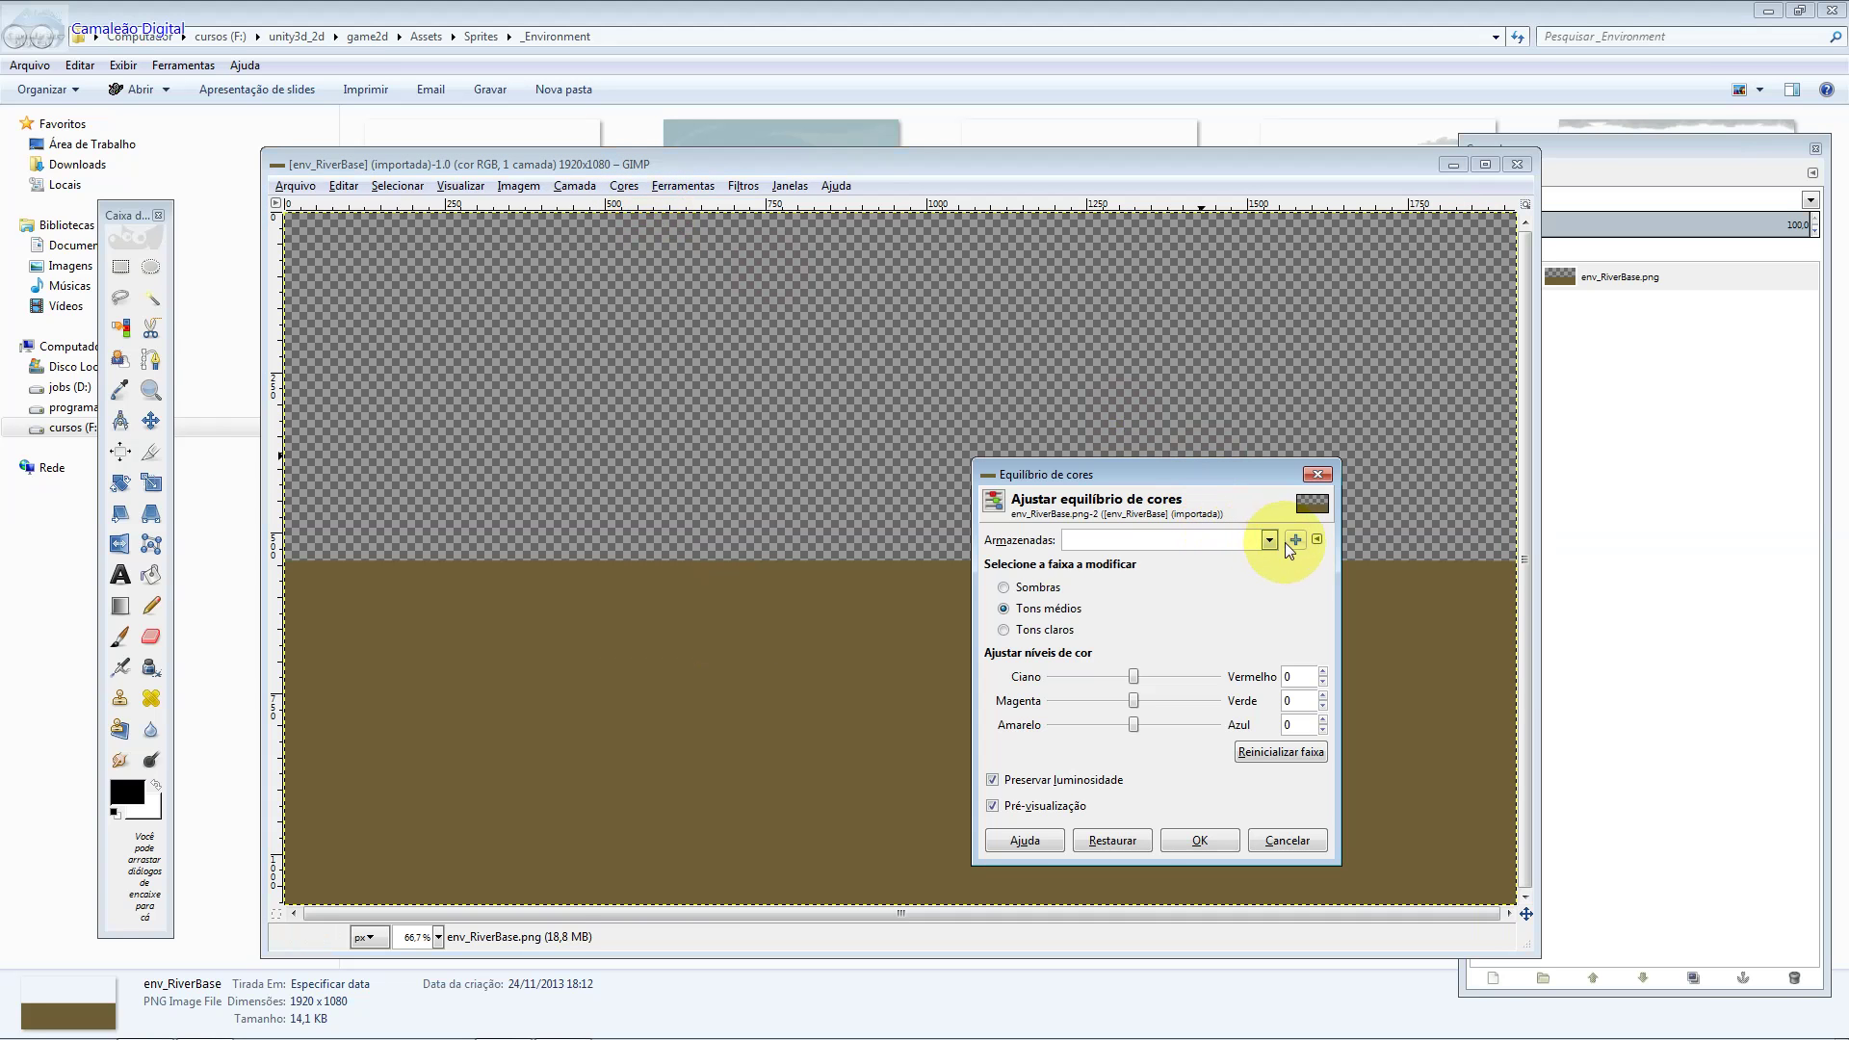
mouse_move(1137, 678)
left_mouse_down()
mouse_move(1053, 671)
mouse_move(1112, 671)
mouse_move(1089, 674)
mouse_move(1154, 701)
left_mouse_up()
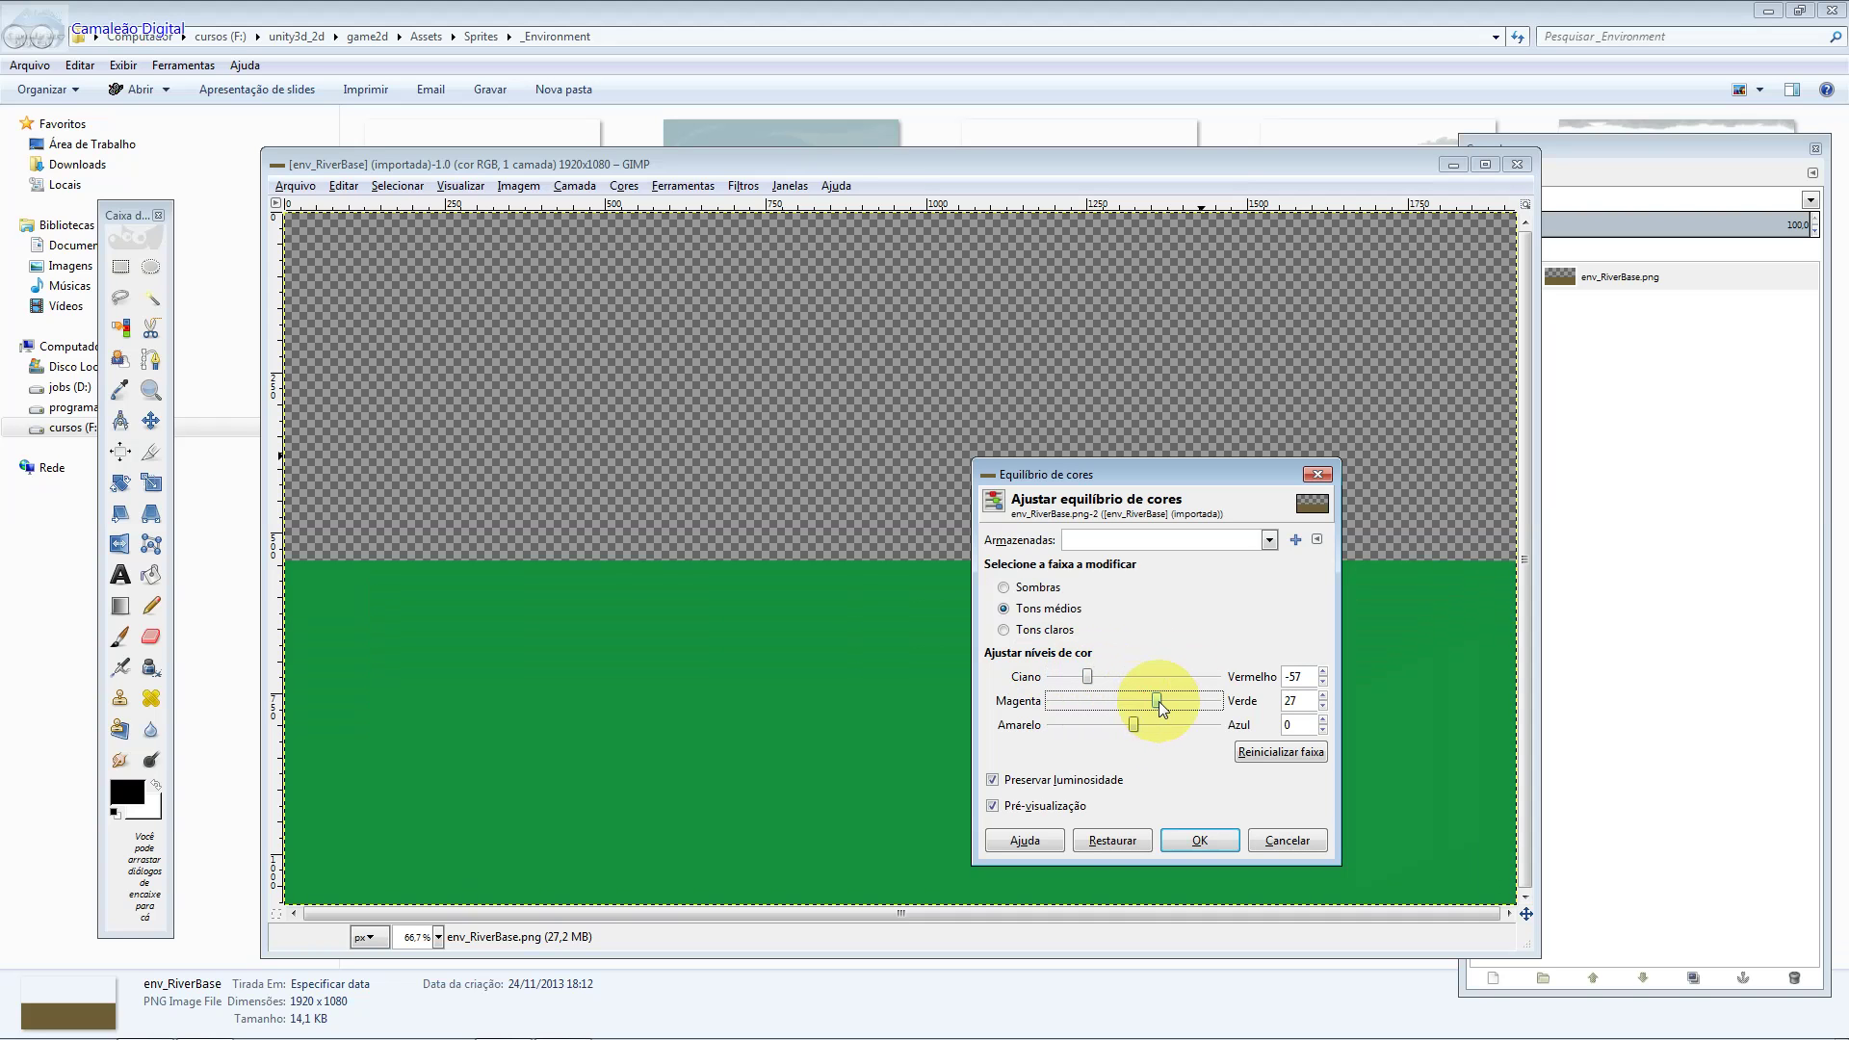
left_click_drag(1159, 701, 1118, 727)
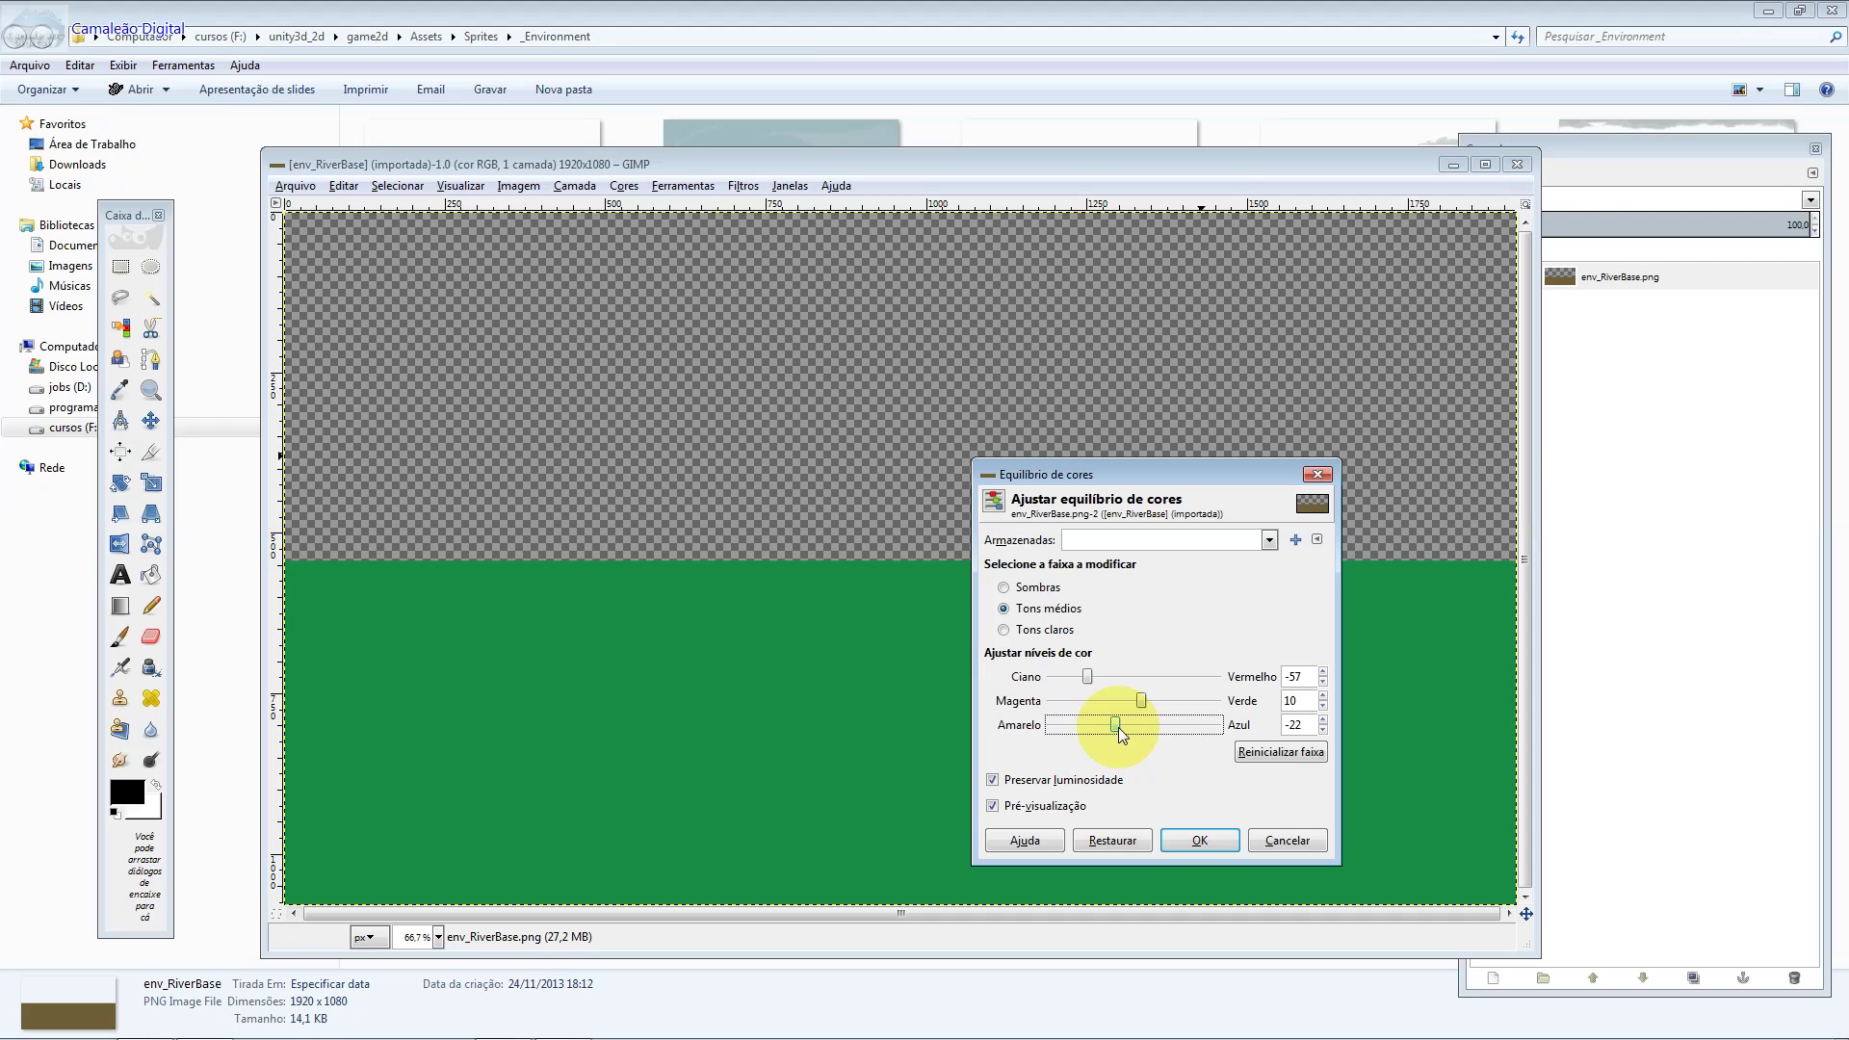
left_click(1215, 847)
left_click(472, 186)
left_click(517, 197)
mouse_move(535, 228)
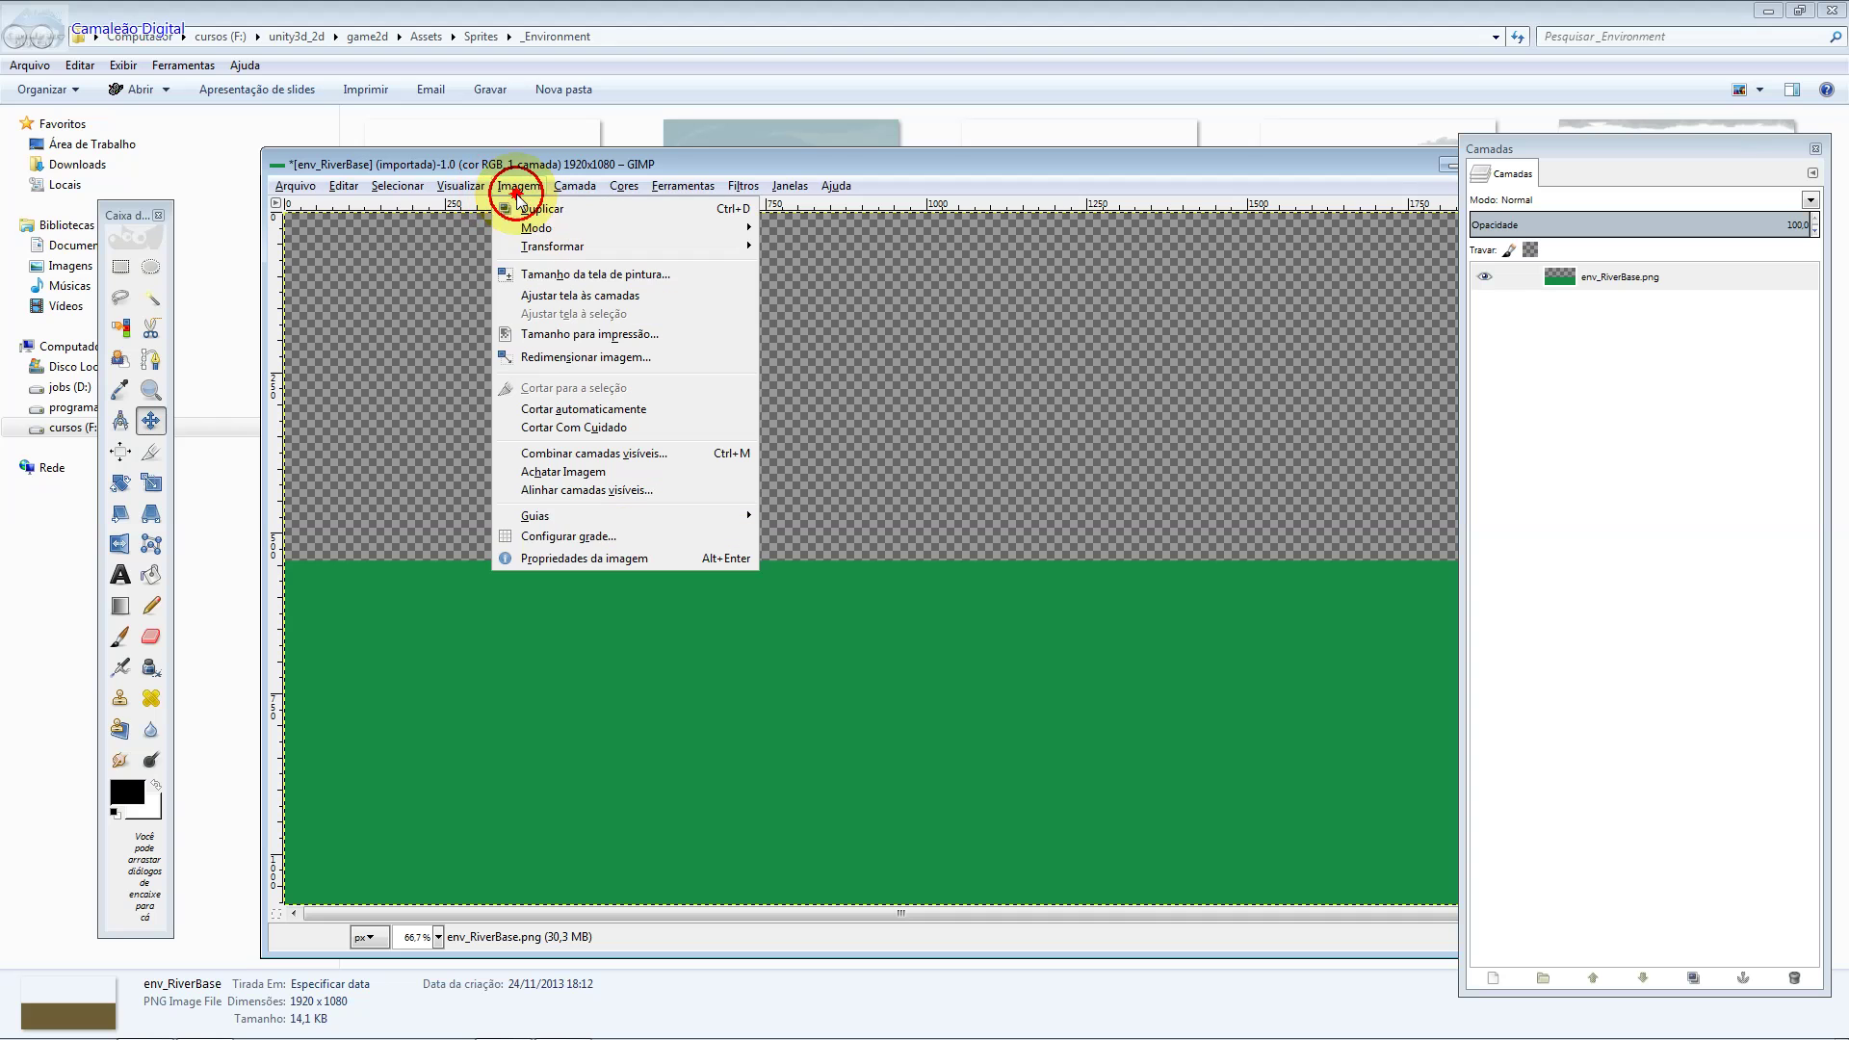
Convert to grayscale and back to RGB, then colorize with hue 180, saturation 50.
left_click(818, 251)
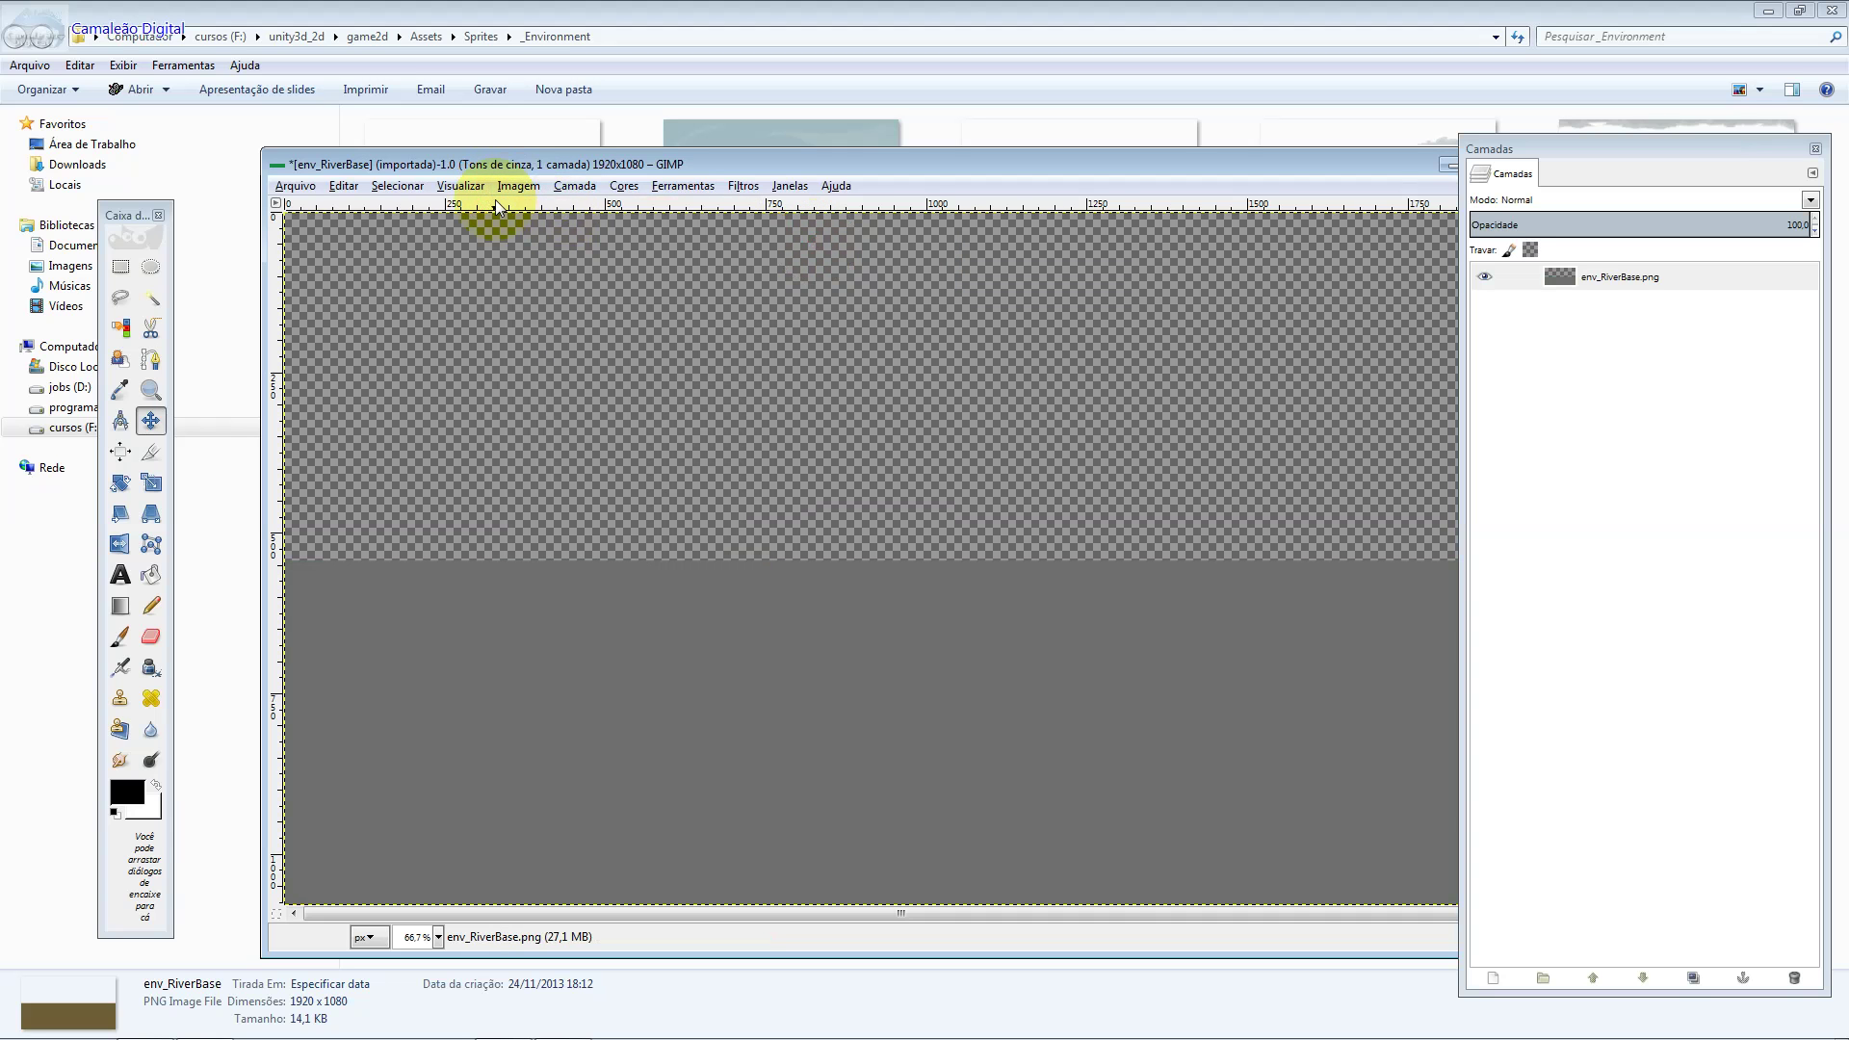
left_click(520, 186)
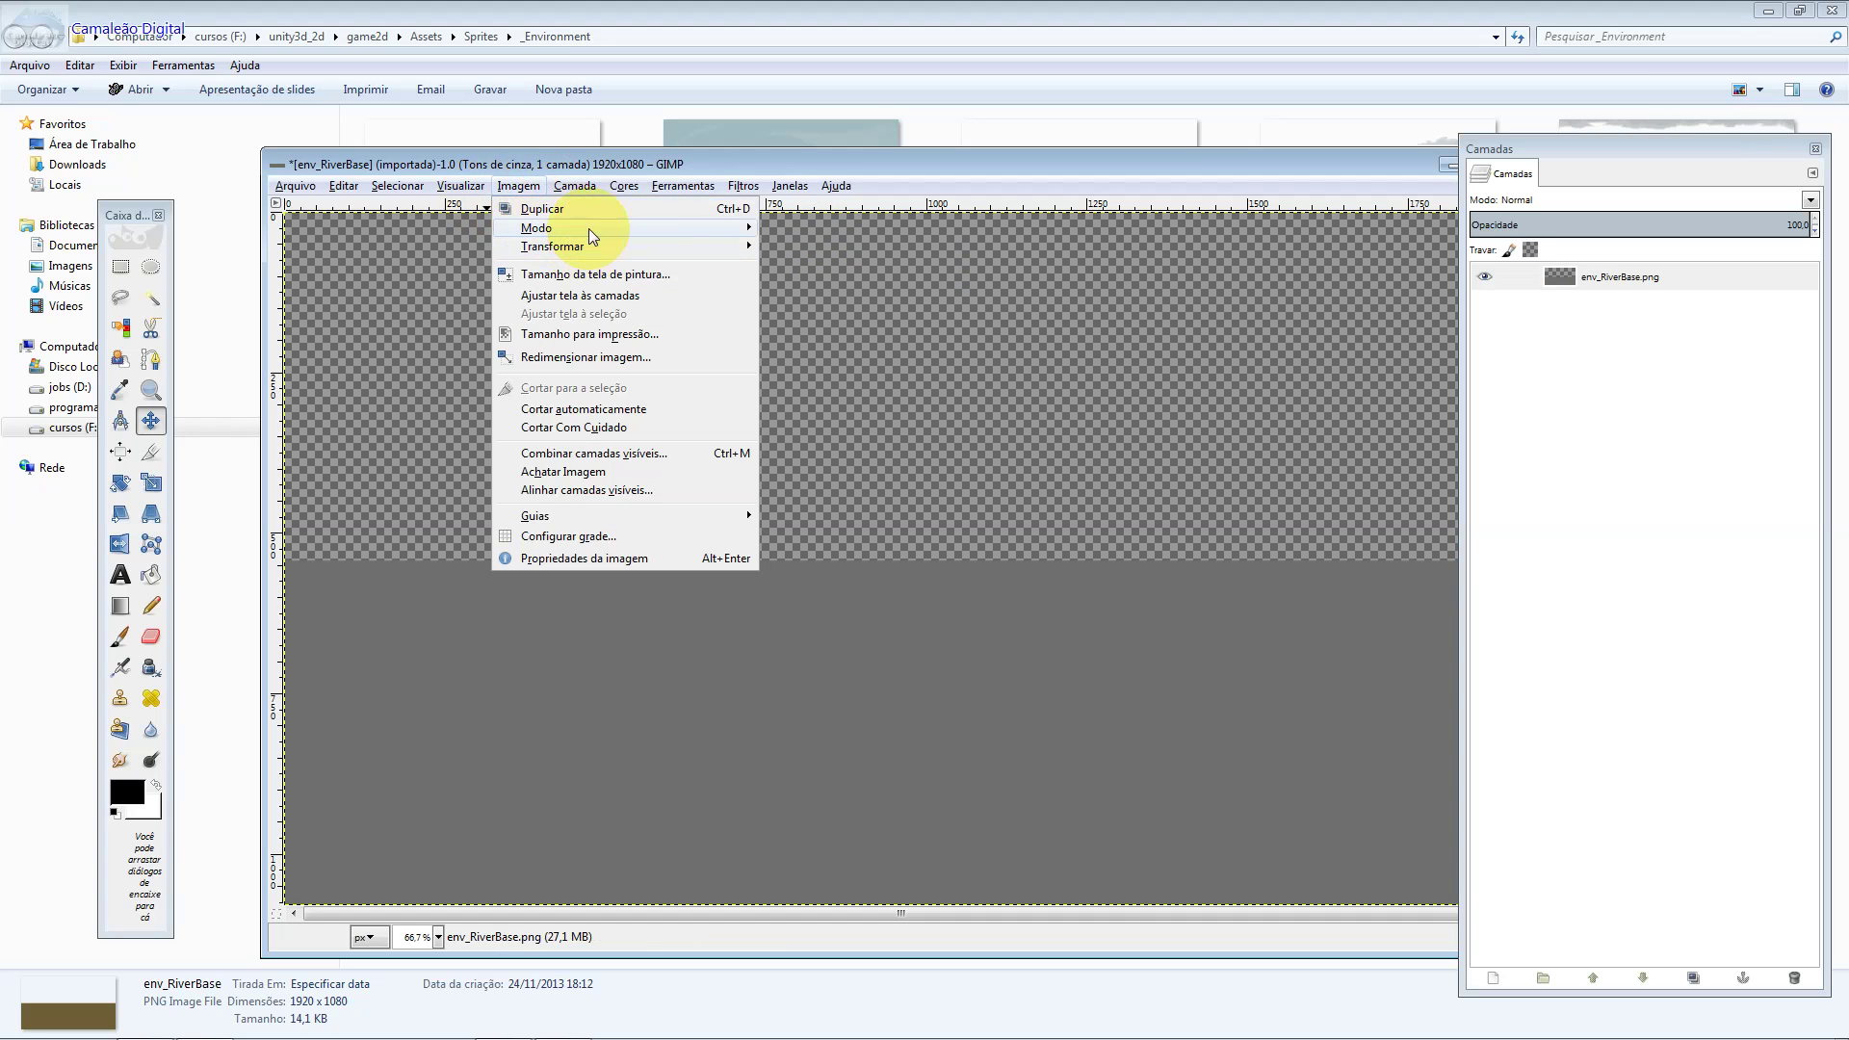
left_click(800, 227)
left_click(592, 187)
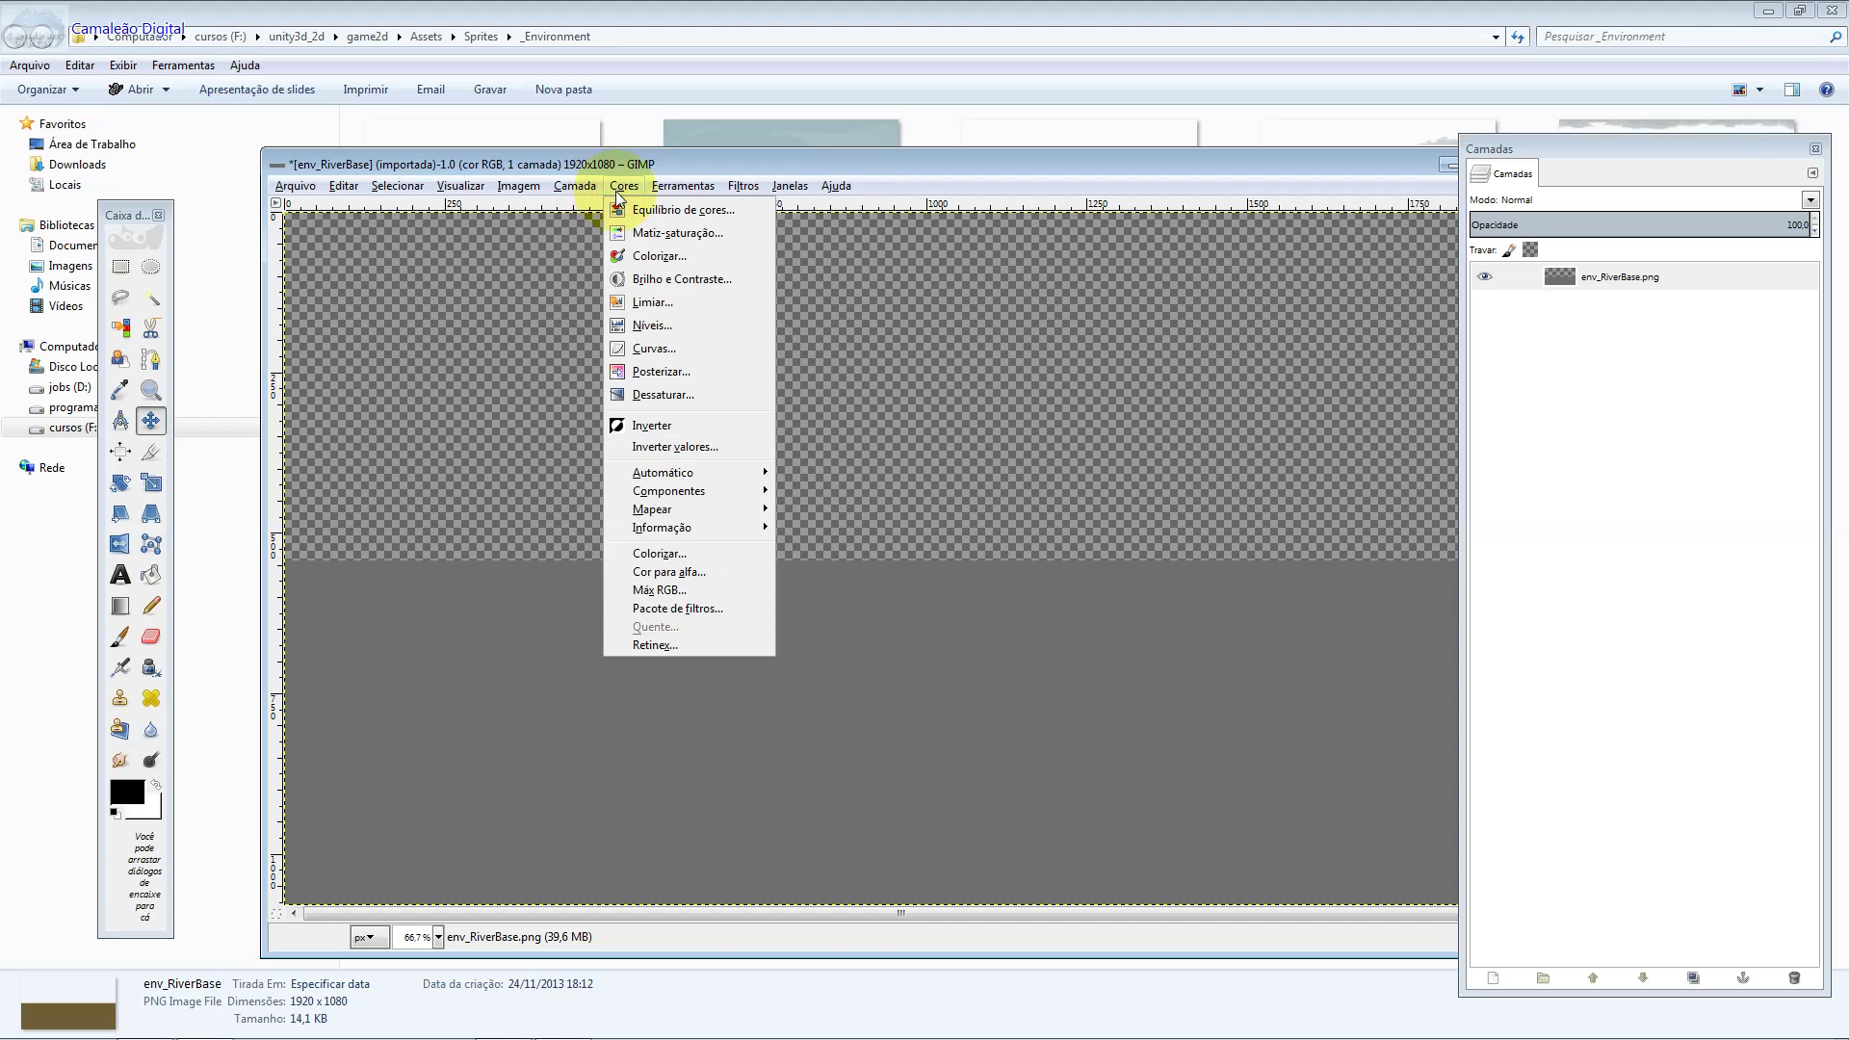
left_click(656, 249)
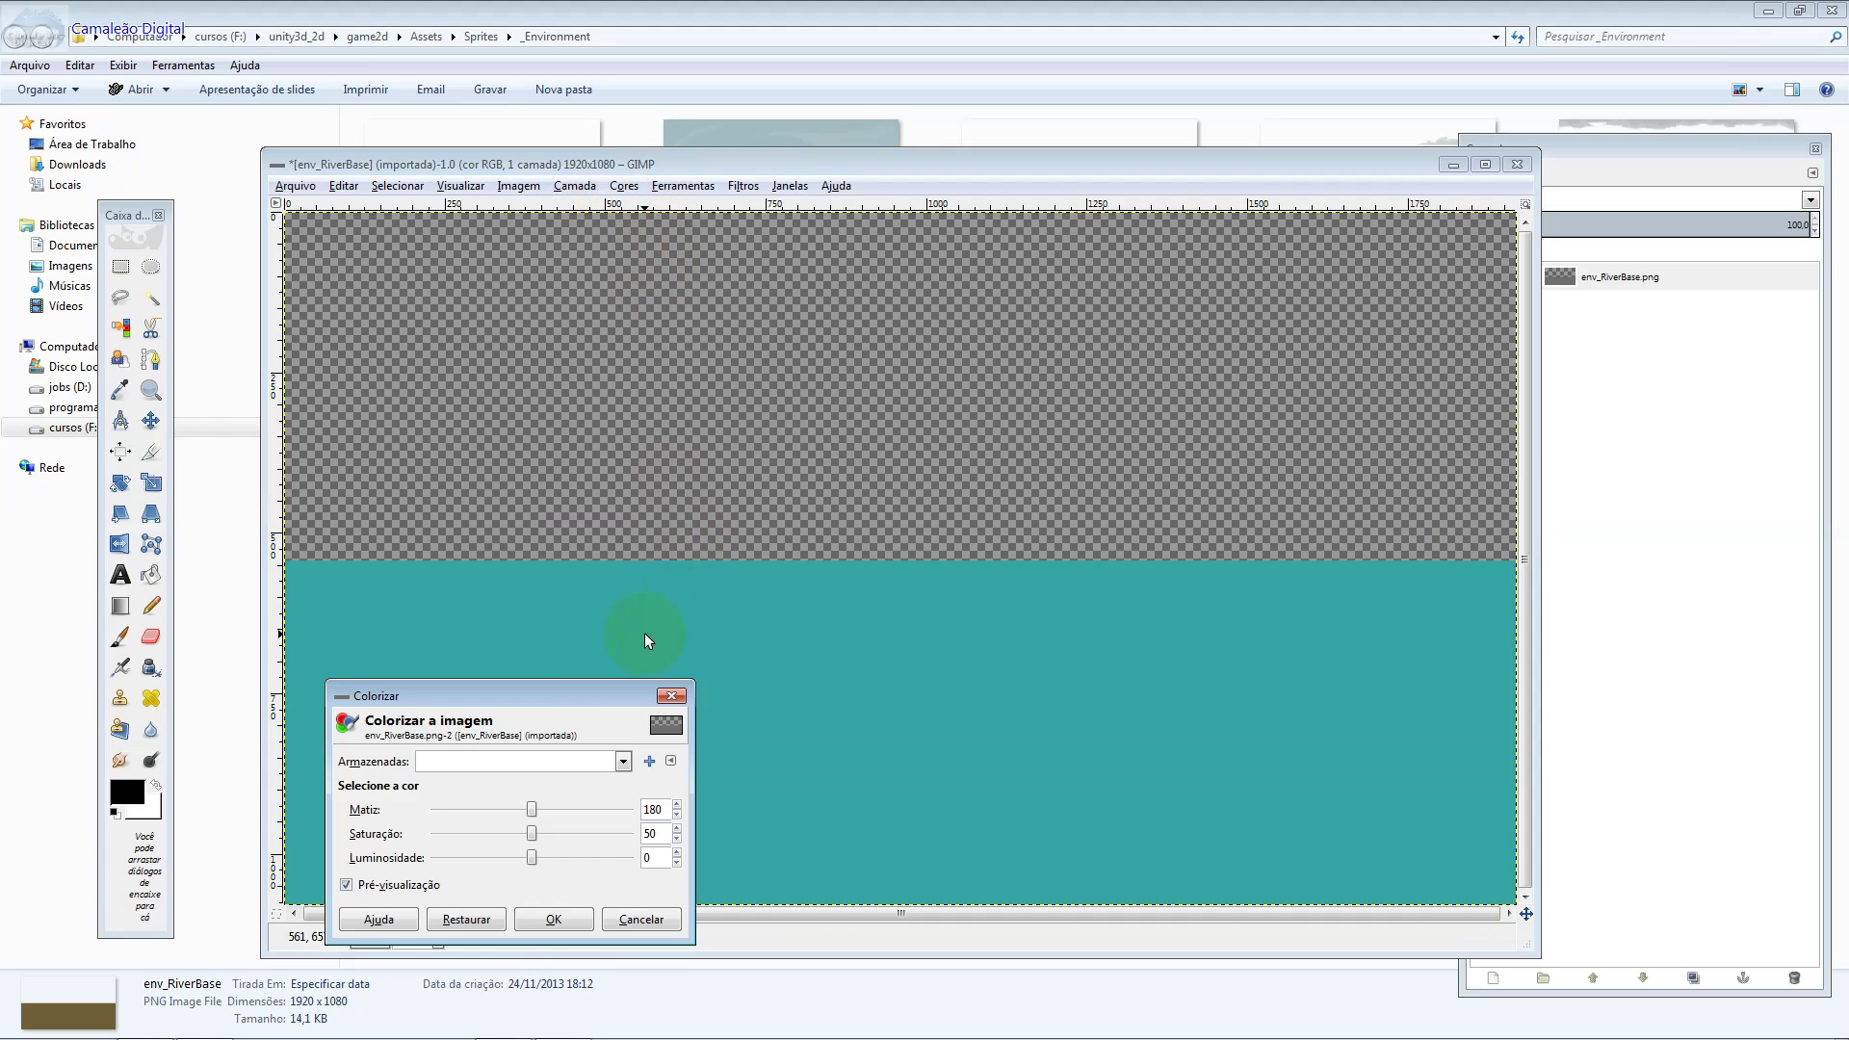
left_click_drag(603, 696, 987, 633)
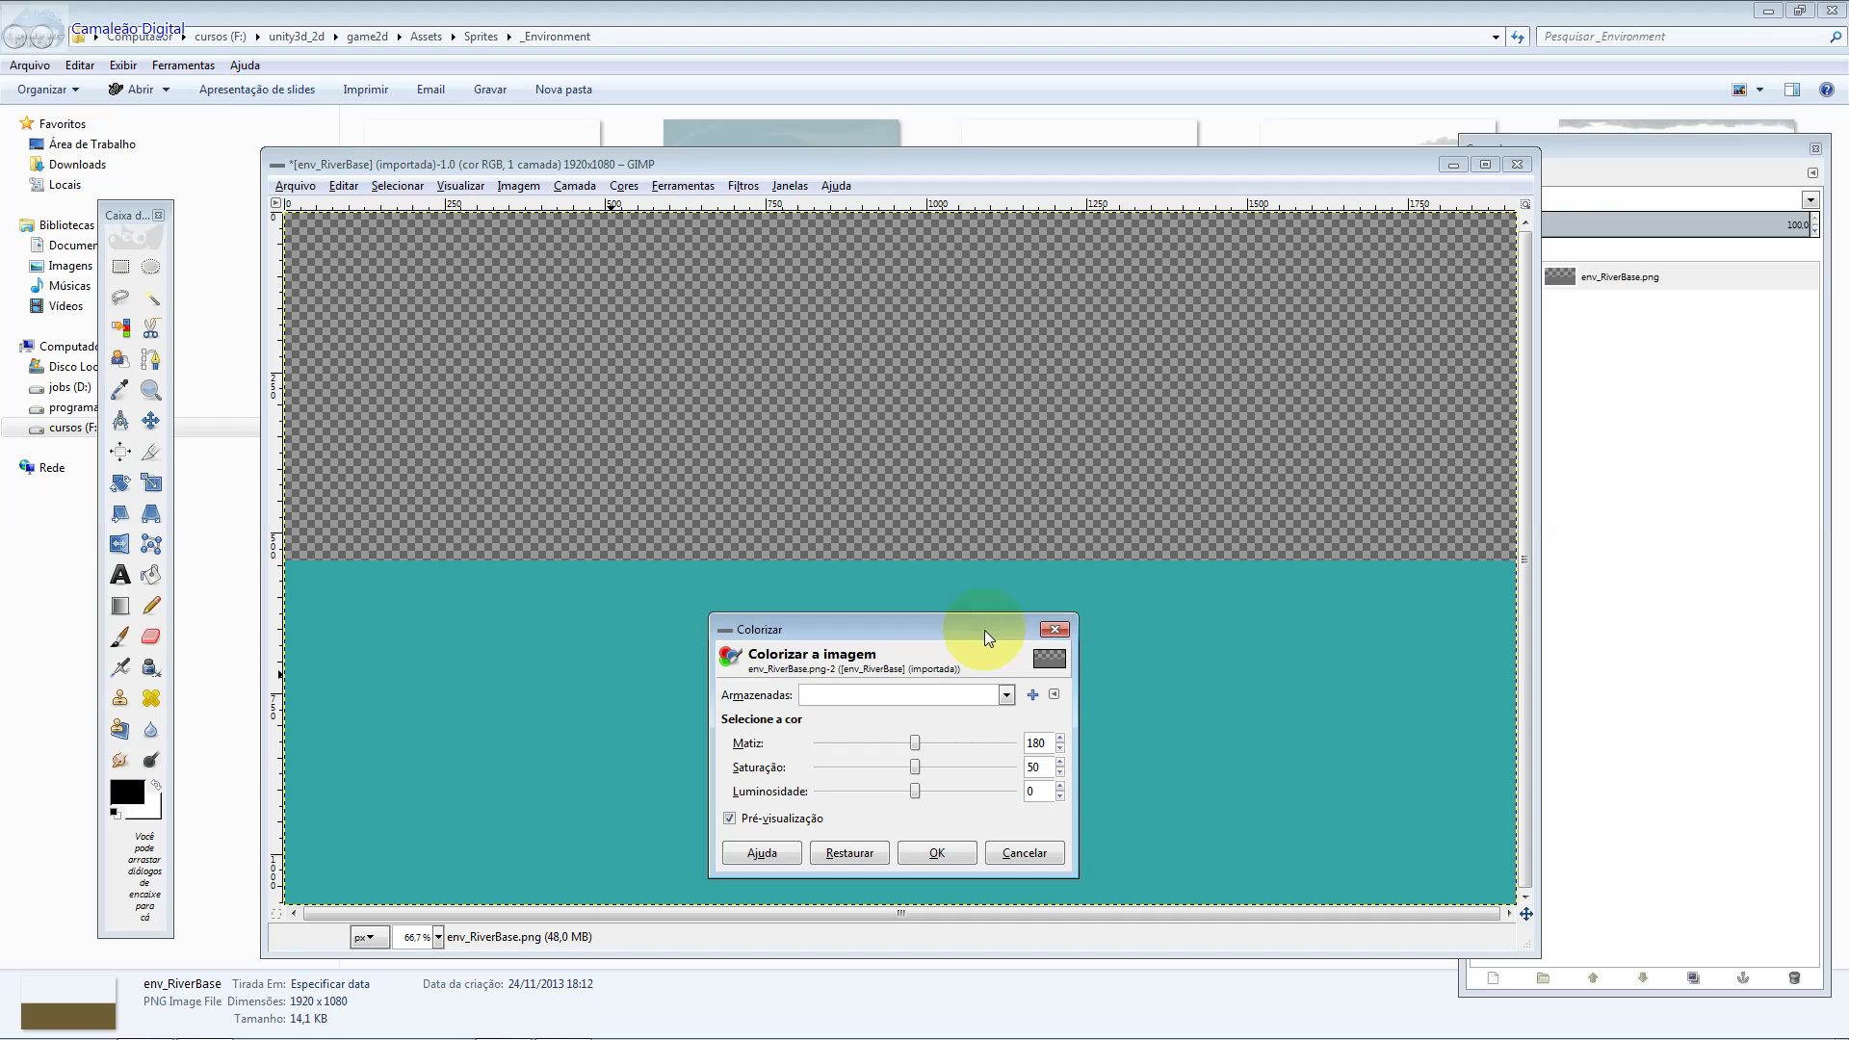
left_click(936, 853)
left_click(295, 186)
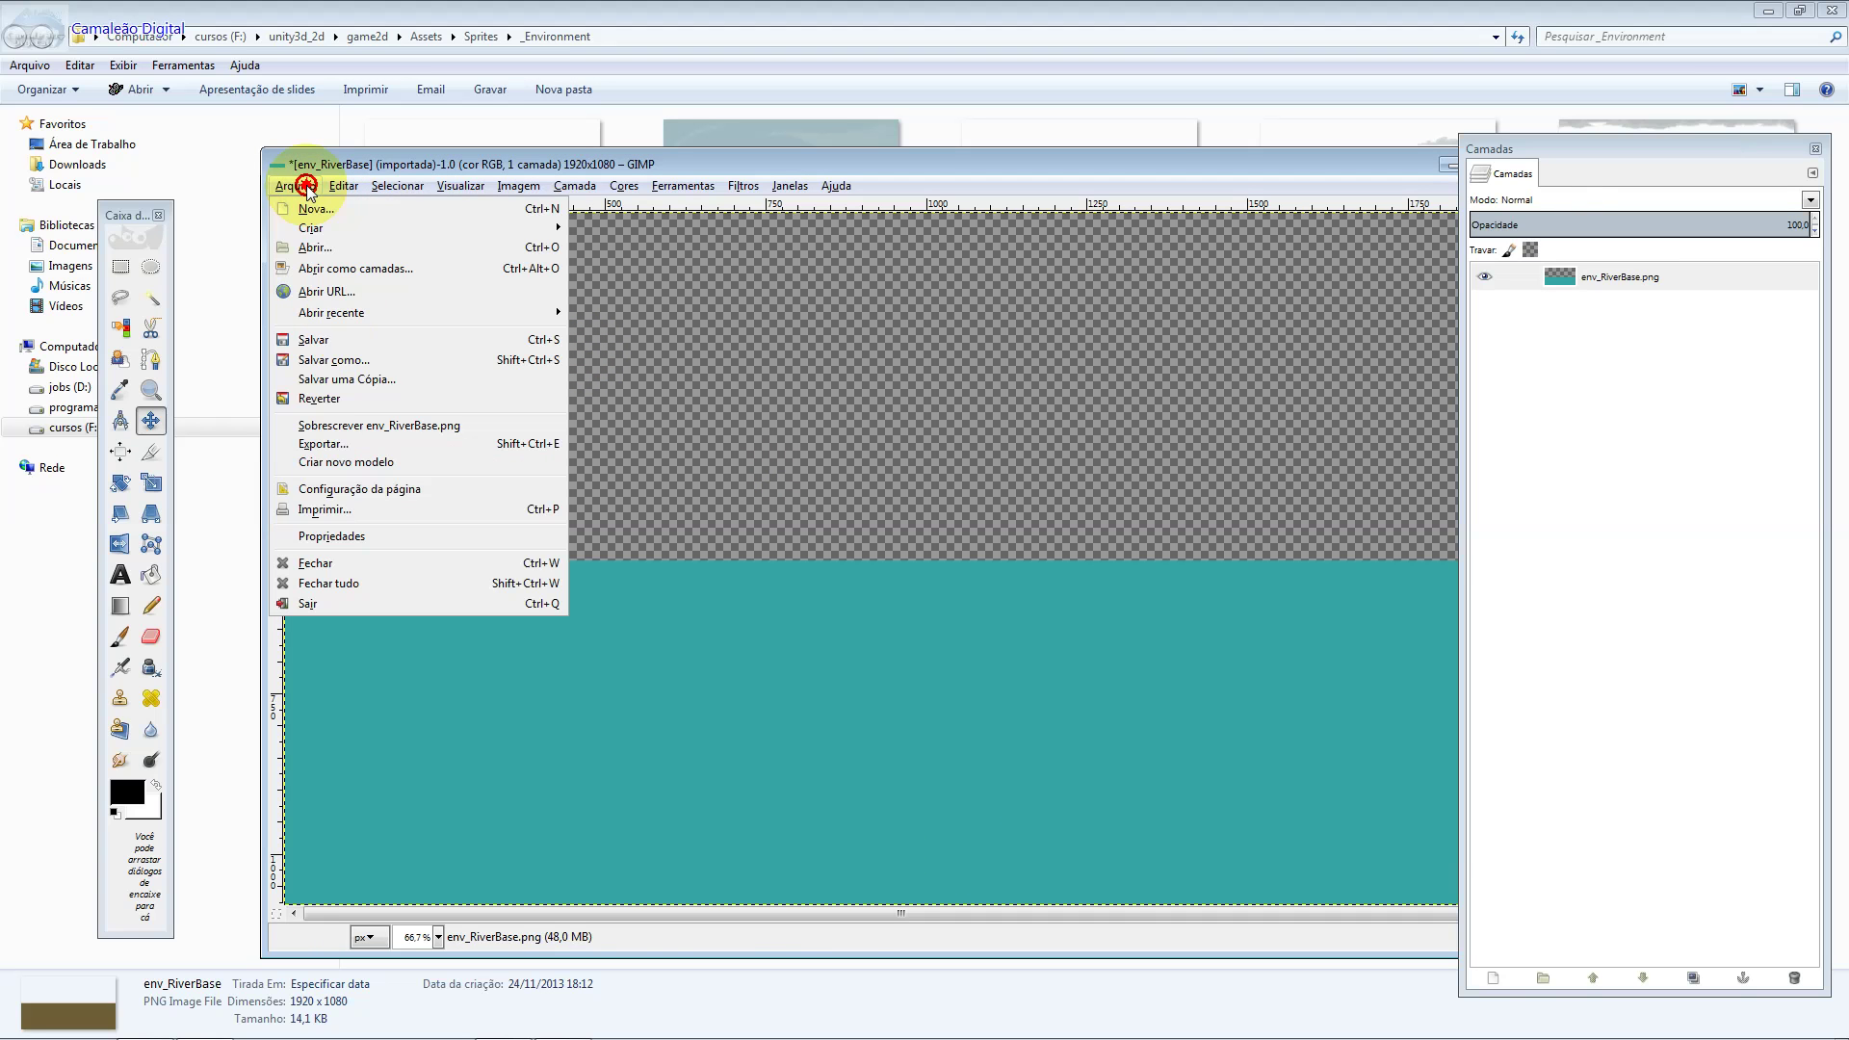
Overwrite env_RiverBase.png with the teal version and close it without saving.
left_click(385, 423)
double_click(1339, 170)
left_click(1280, 199)
left_click(680, 702)
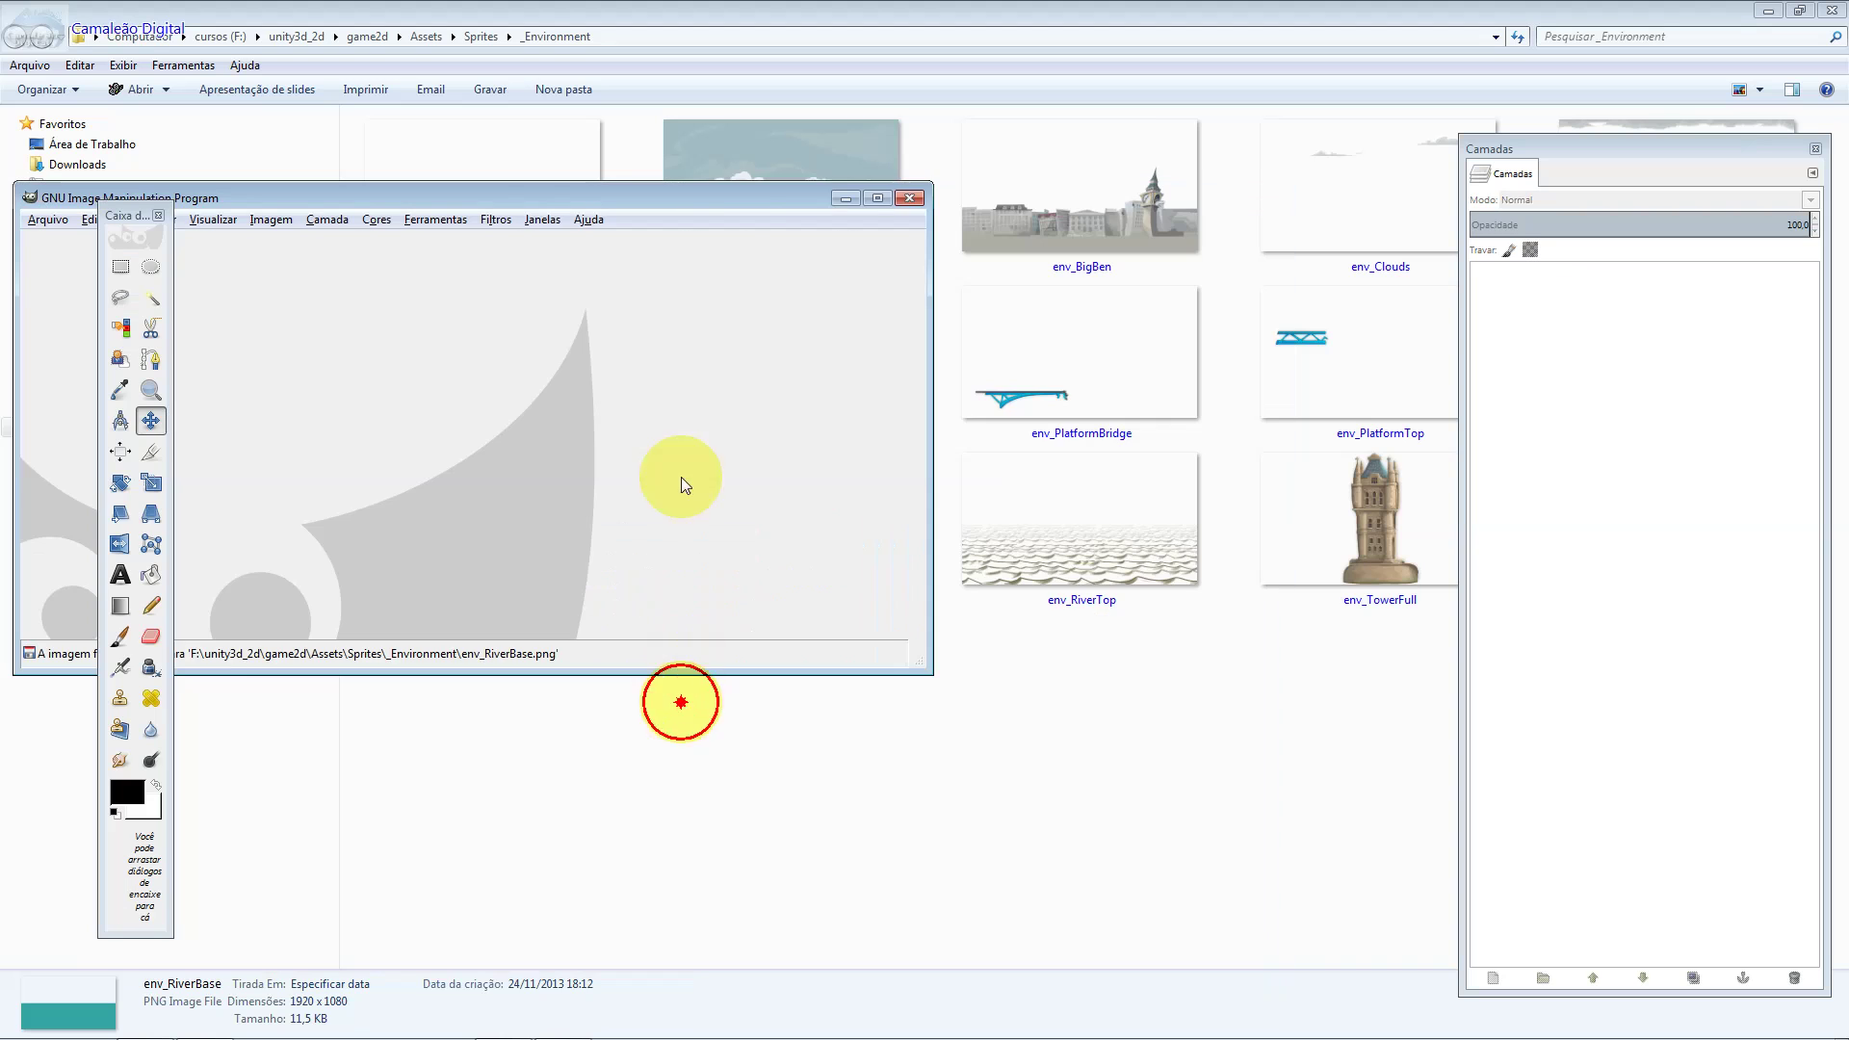
Move the empty window aside and bring env_RiverMid into GIMP.
mouse_move(731, 198)
left_mouse_down()
mouse_move(1095, 602)
mouse_move(1063, 523)
left_mouse_up()
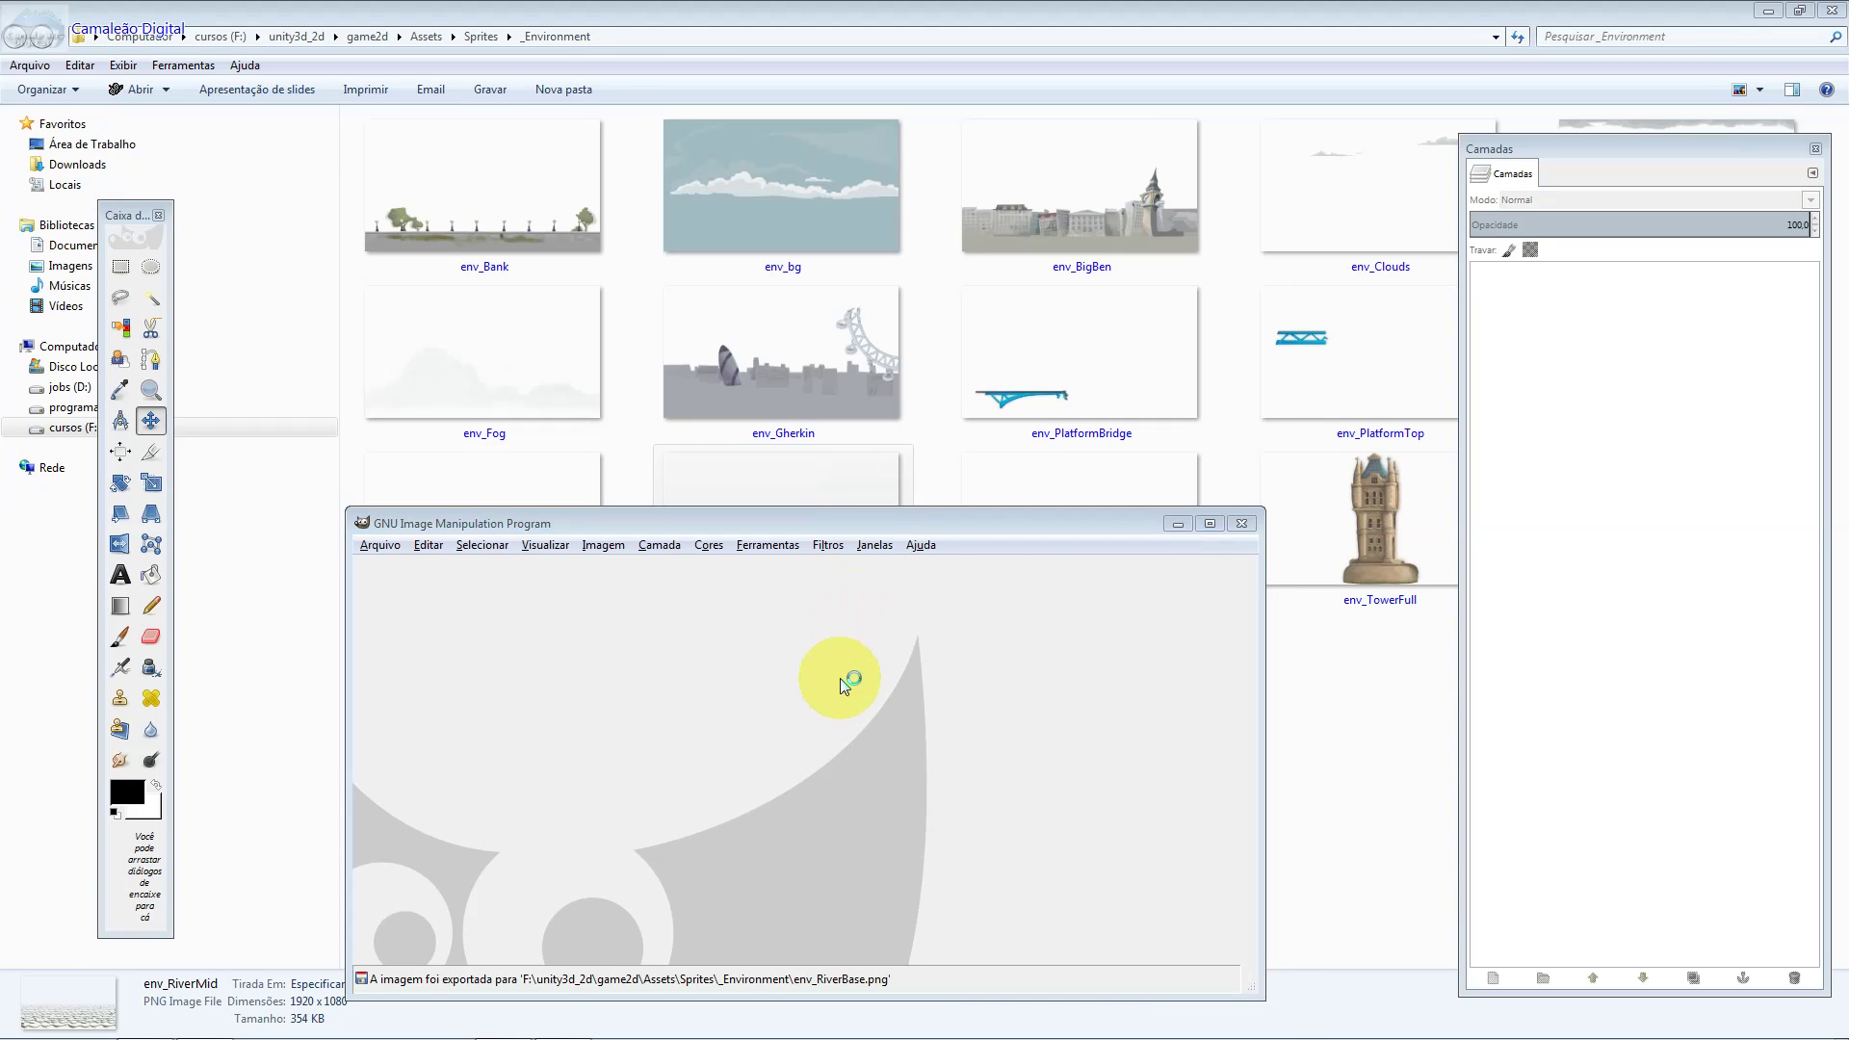
left_click_drag(840, 685, 841, 664)
left_click_drag(952, 534, 765, 185)
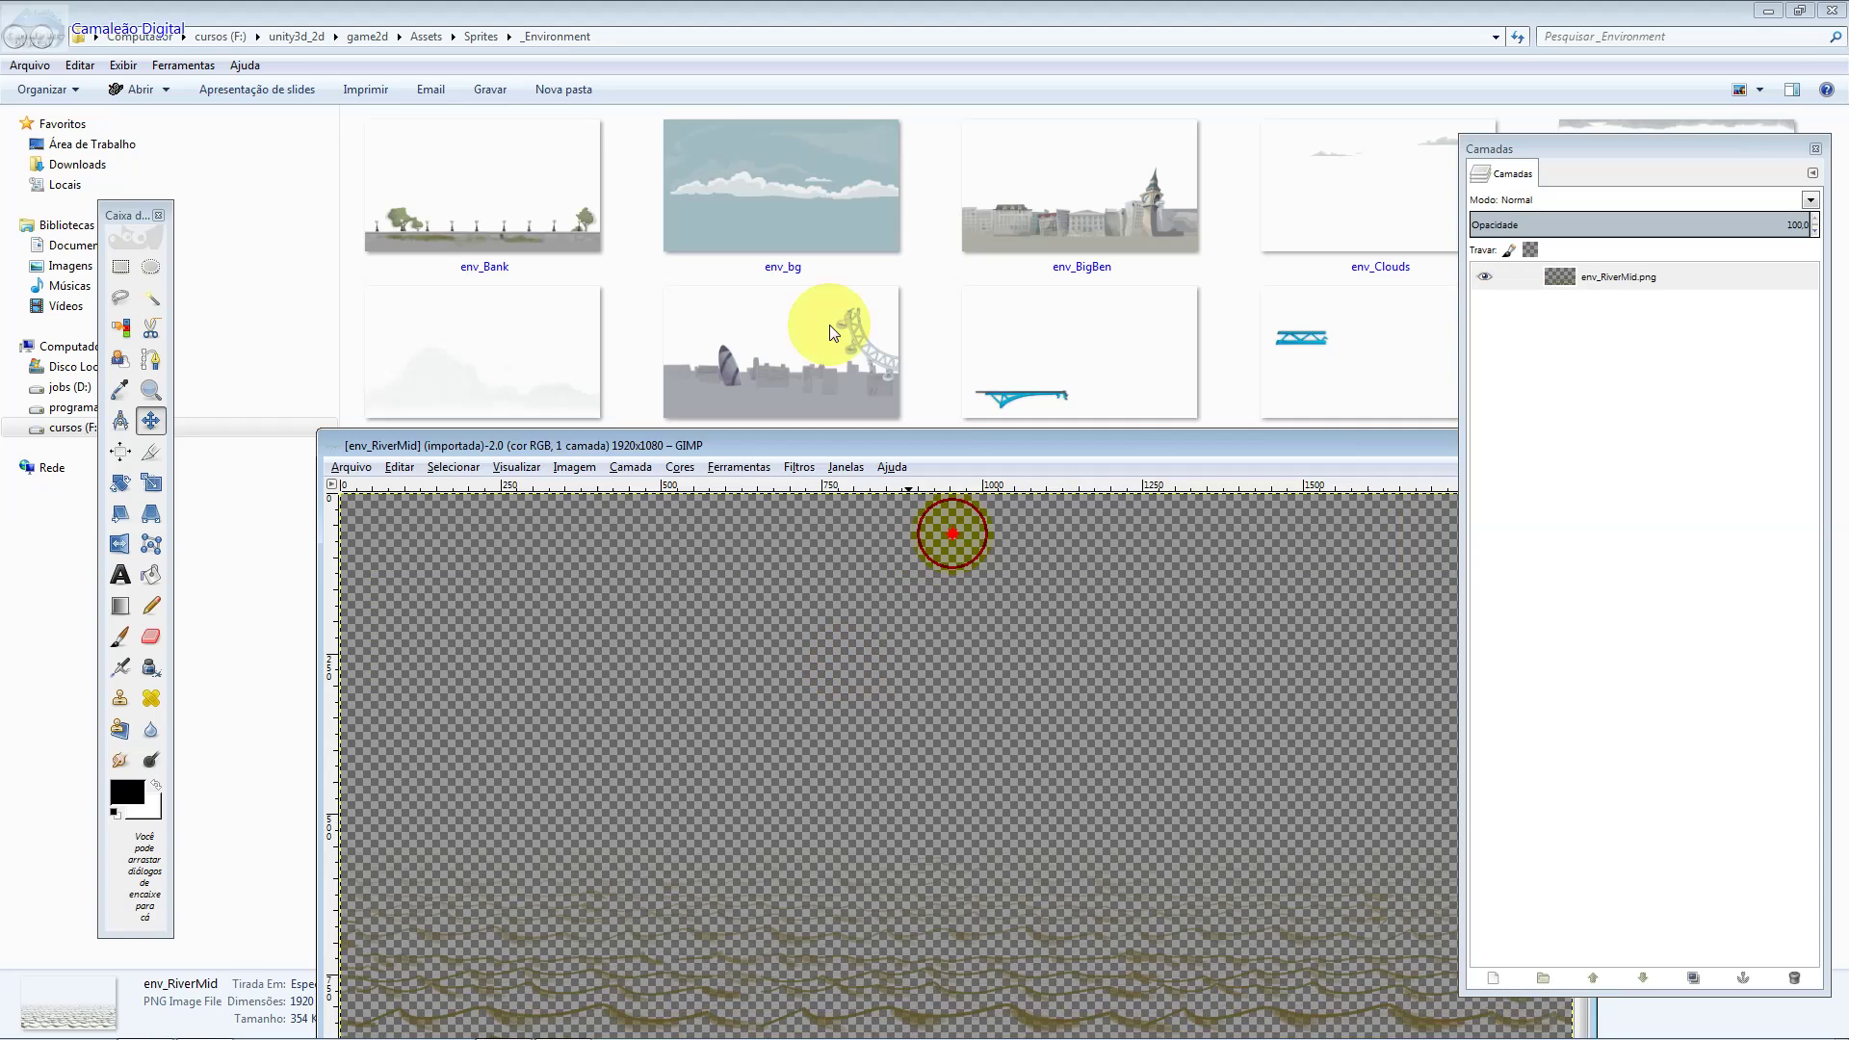
Zoom to 50% and colorize the env_RiverMid waves teal via grayscale then RGB.
key("minus")
key("minus")
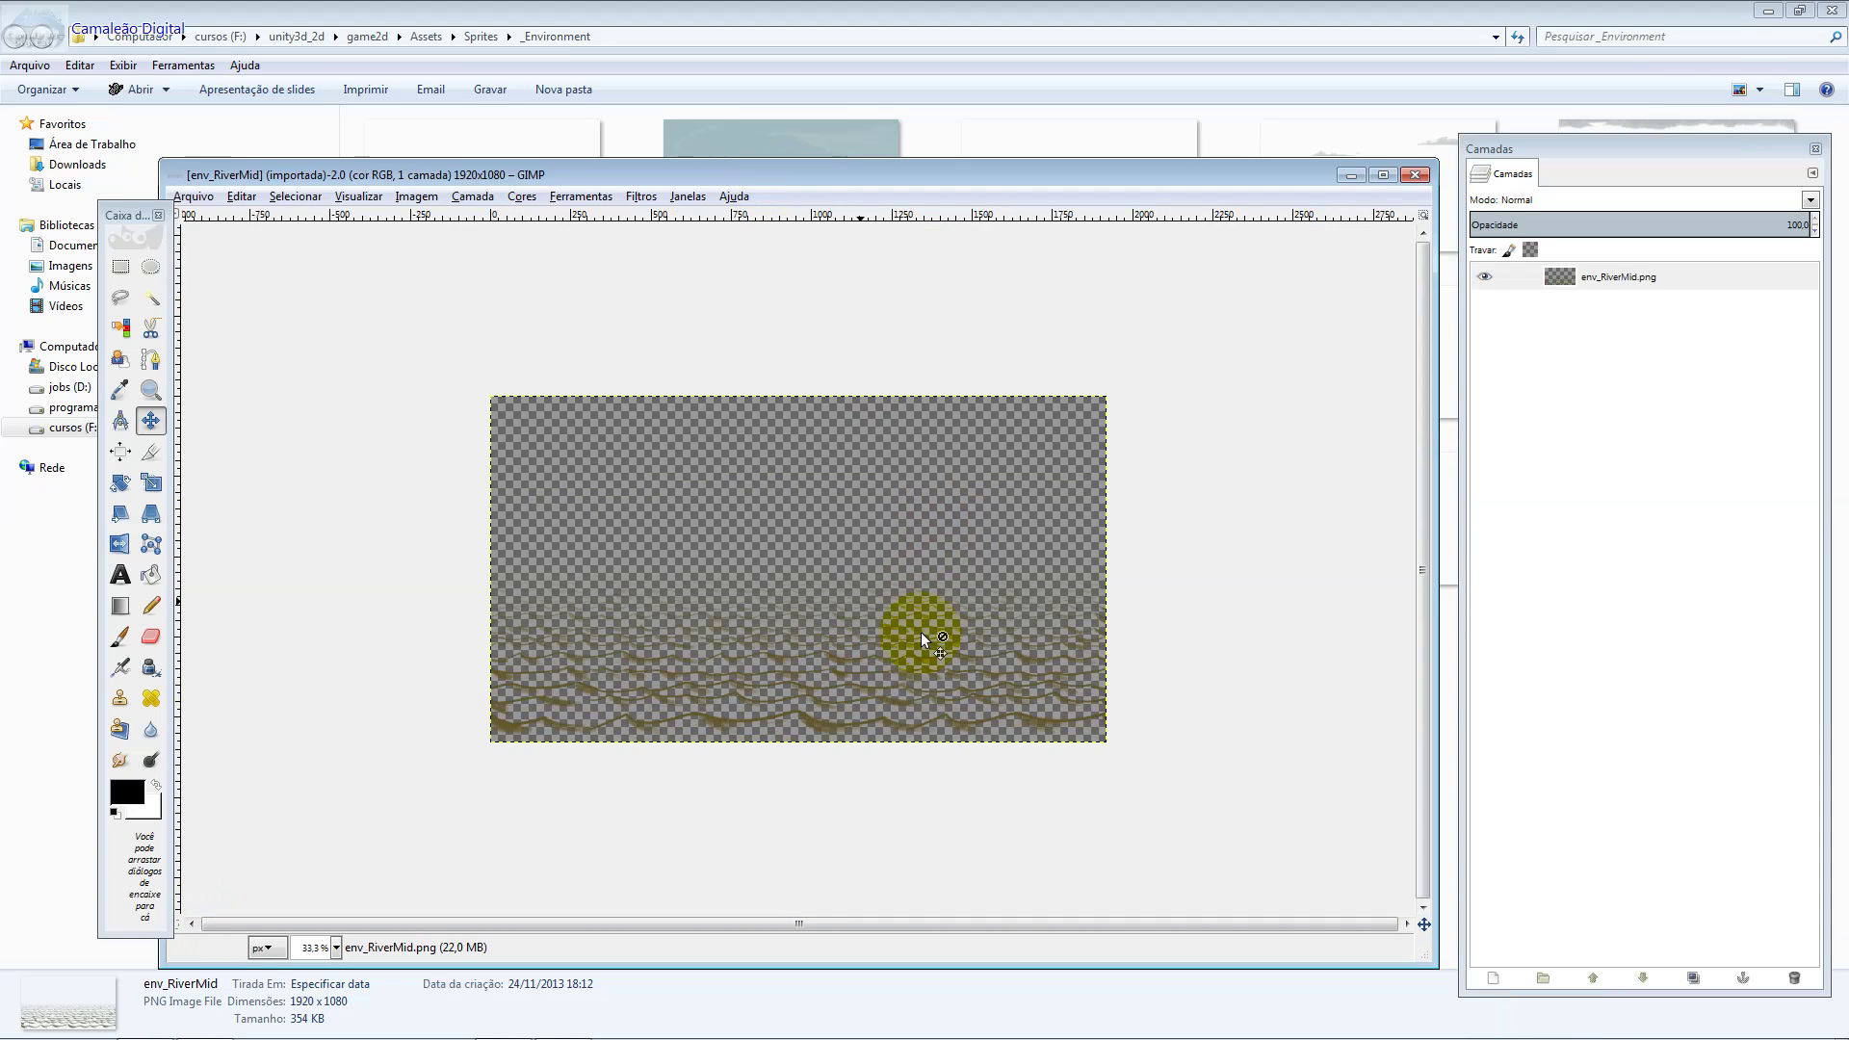
key("plus")
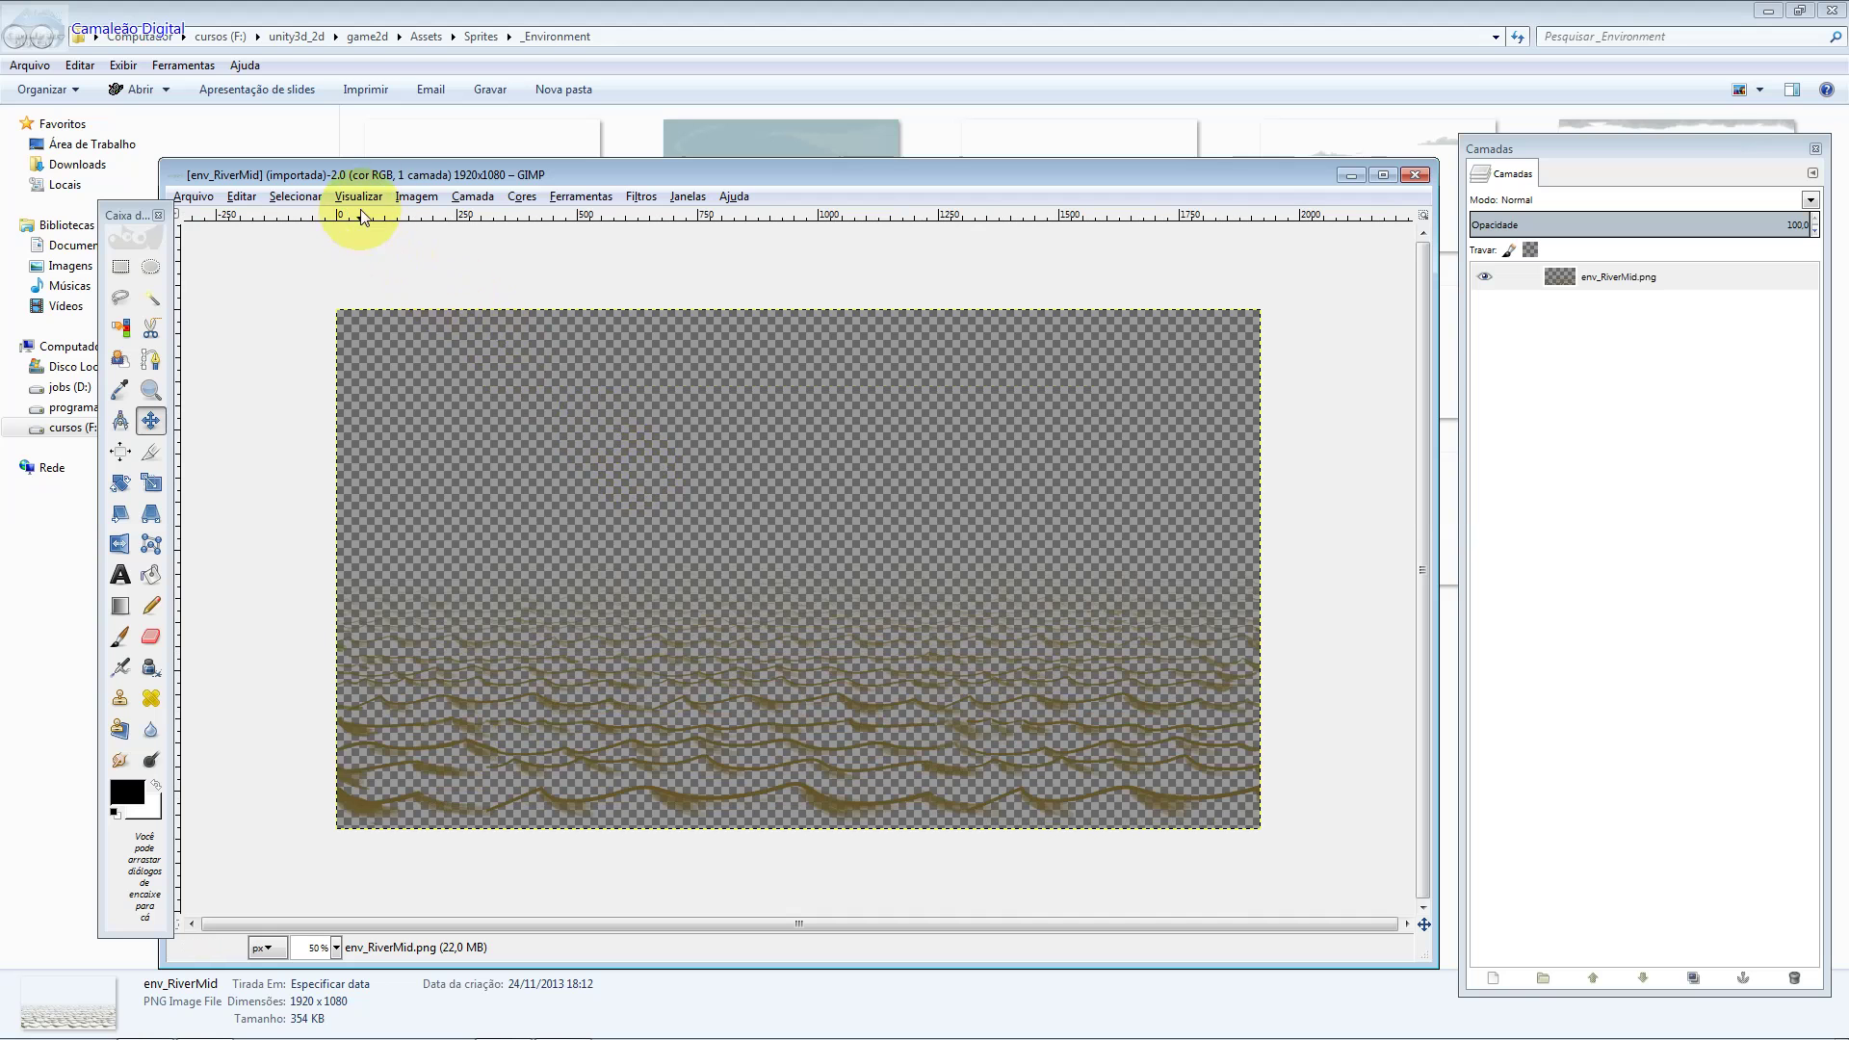
left_click(393, 197)
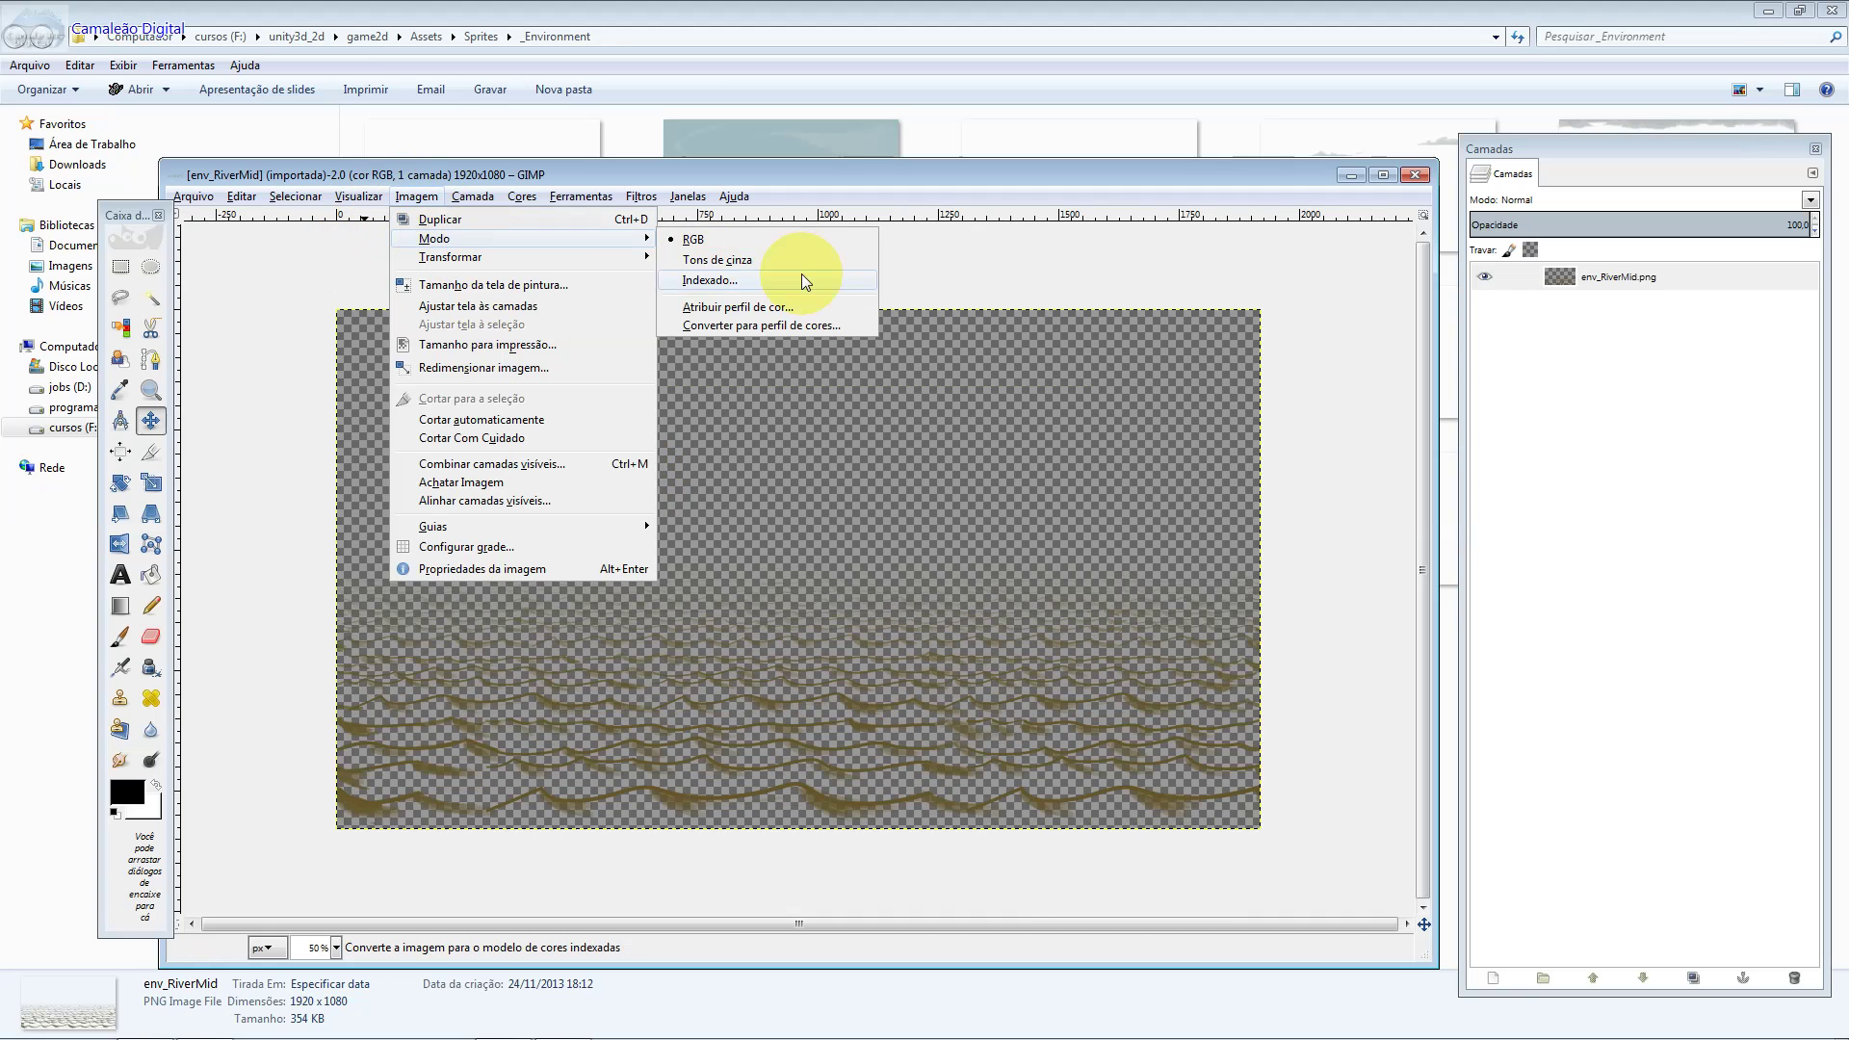
left_click(797, 262)
left_click(372, 197)
mouse_move(433, 239)
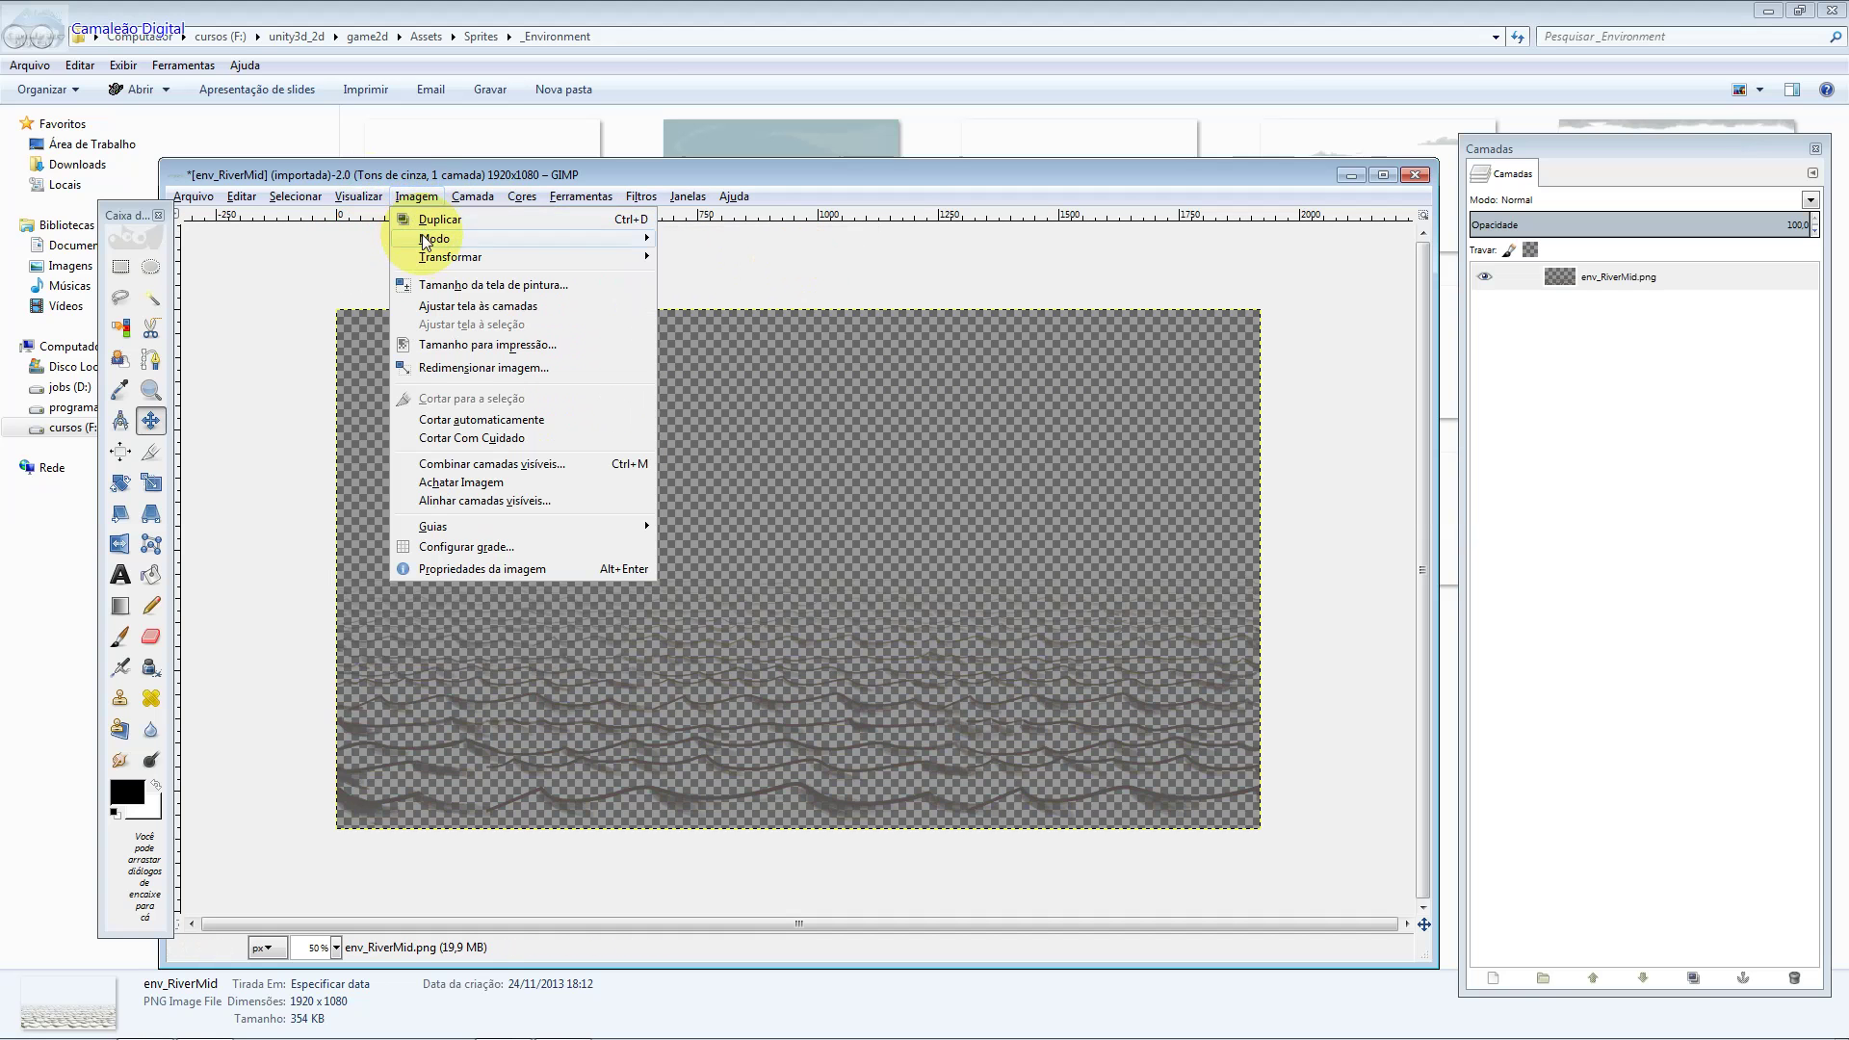
left_click(691, 240)
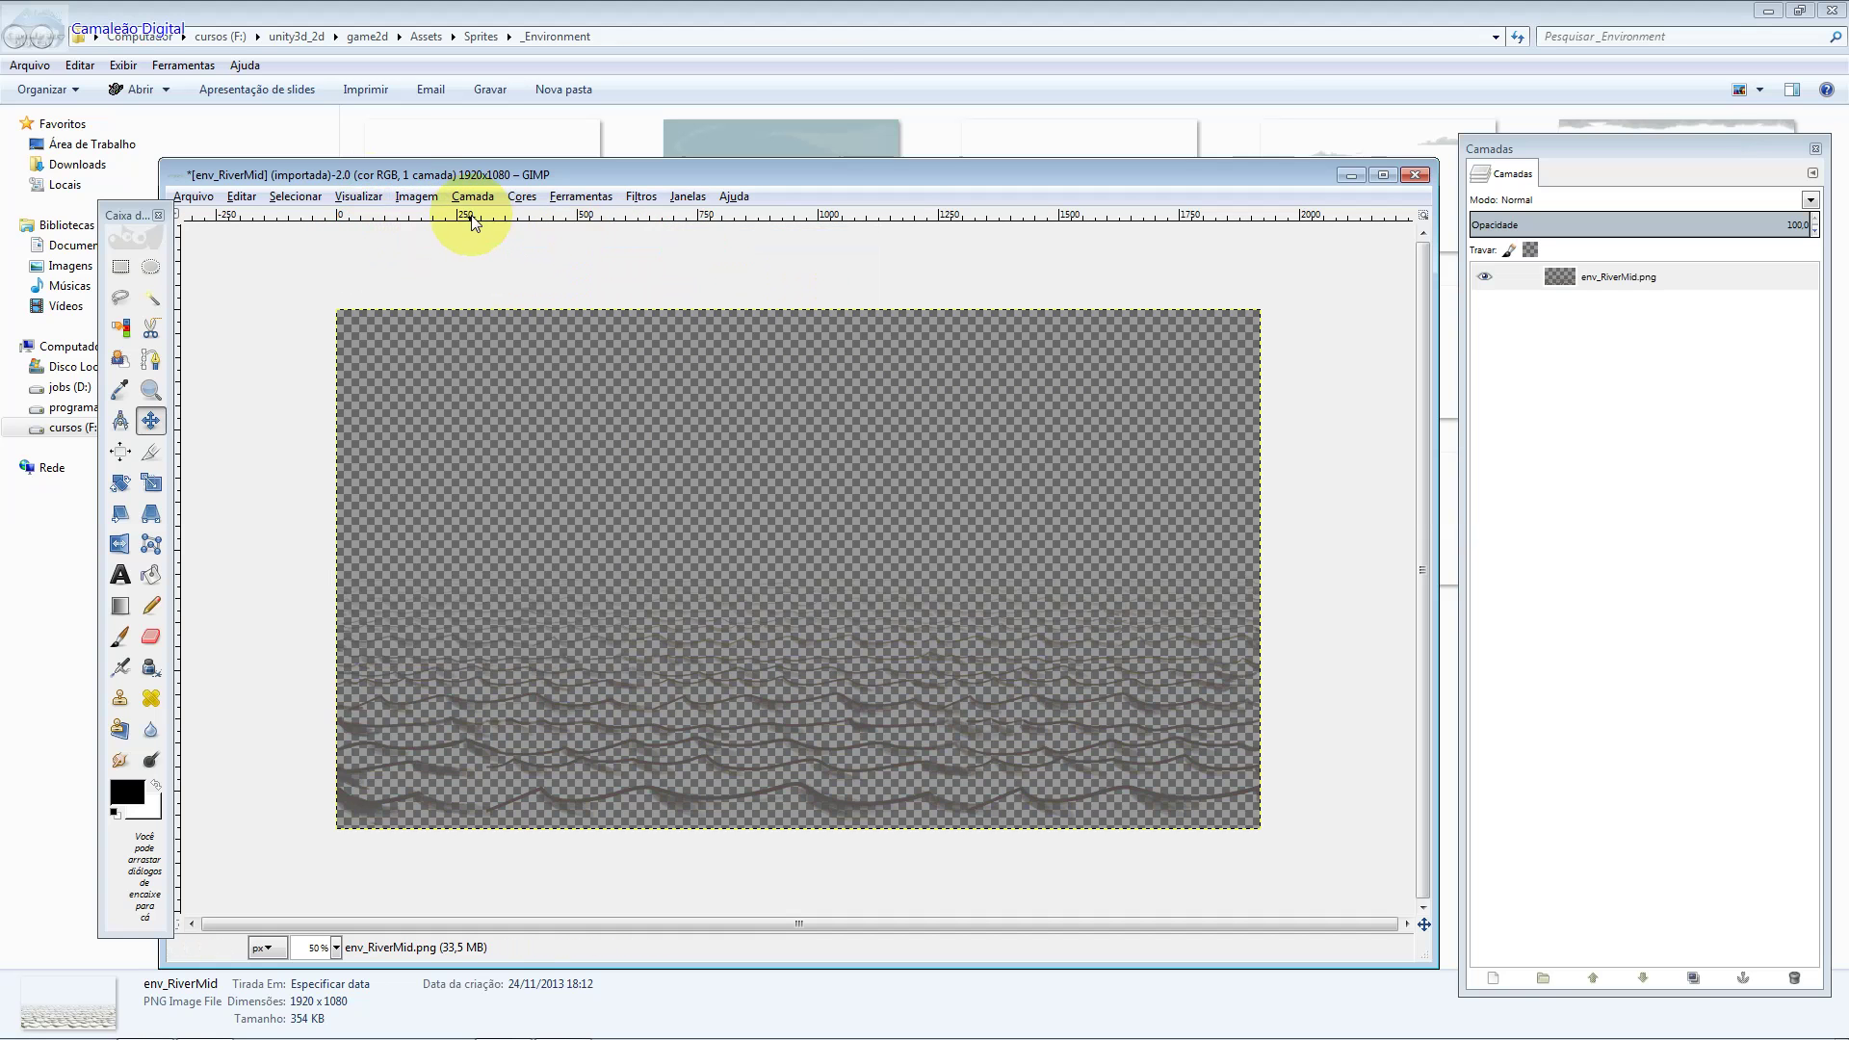
left_click(528, 197)
left_click(592, 266)
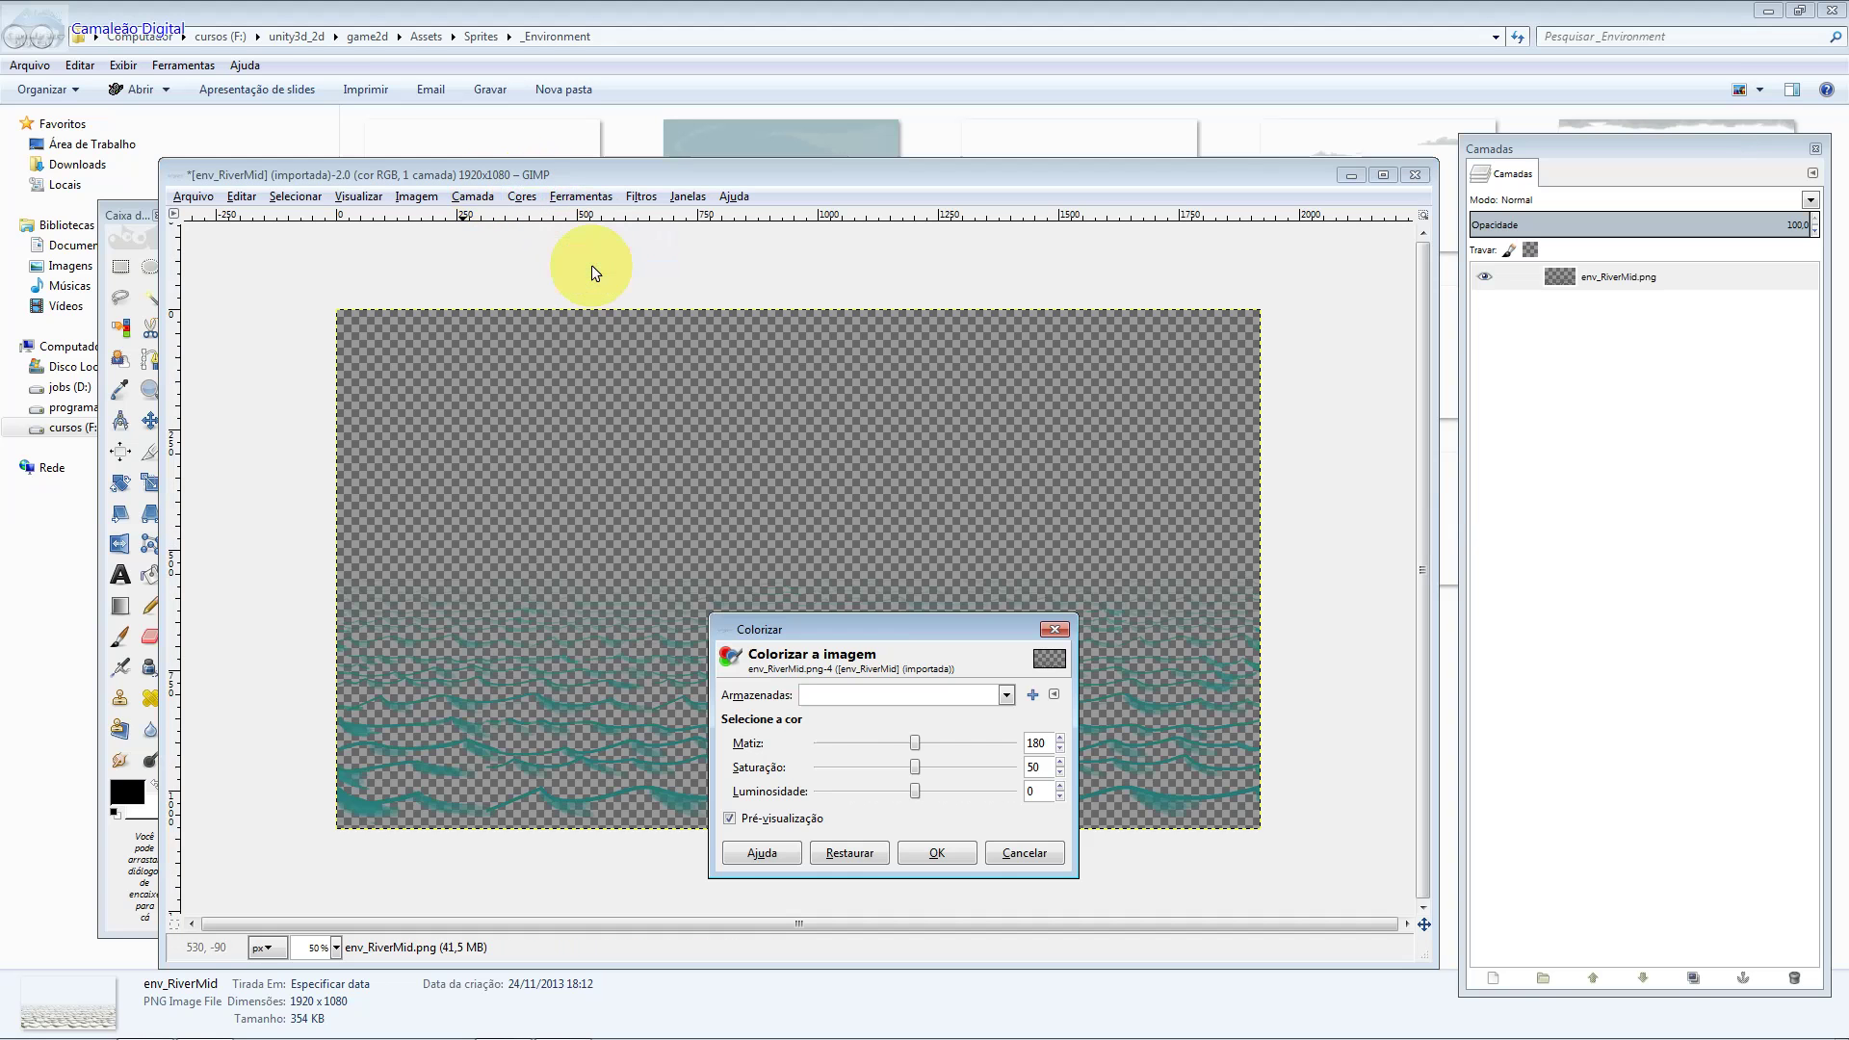
left_click(936, 852)
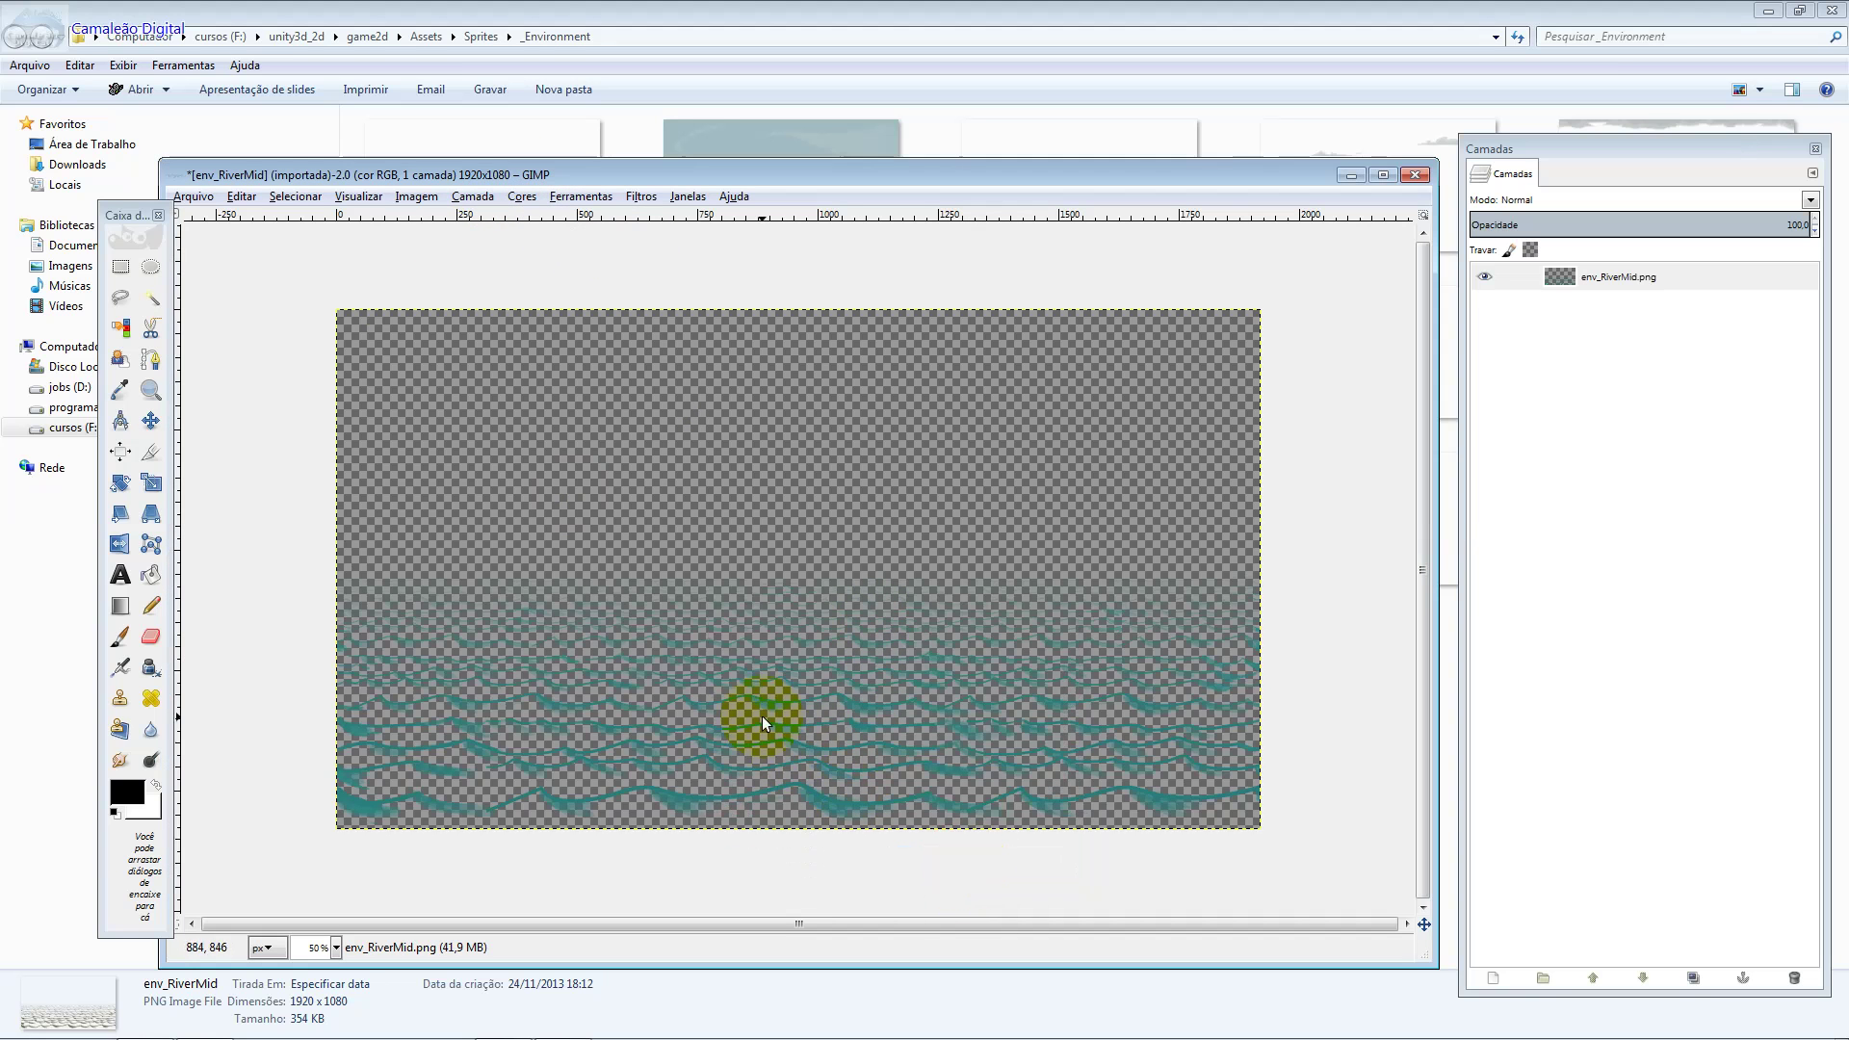
Overwrite env_RiverMid.png and close the image without saving.
left_click(215, 202)
left_click(313, 435)
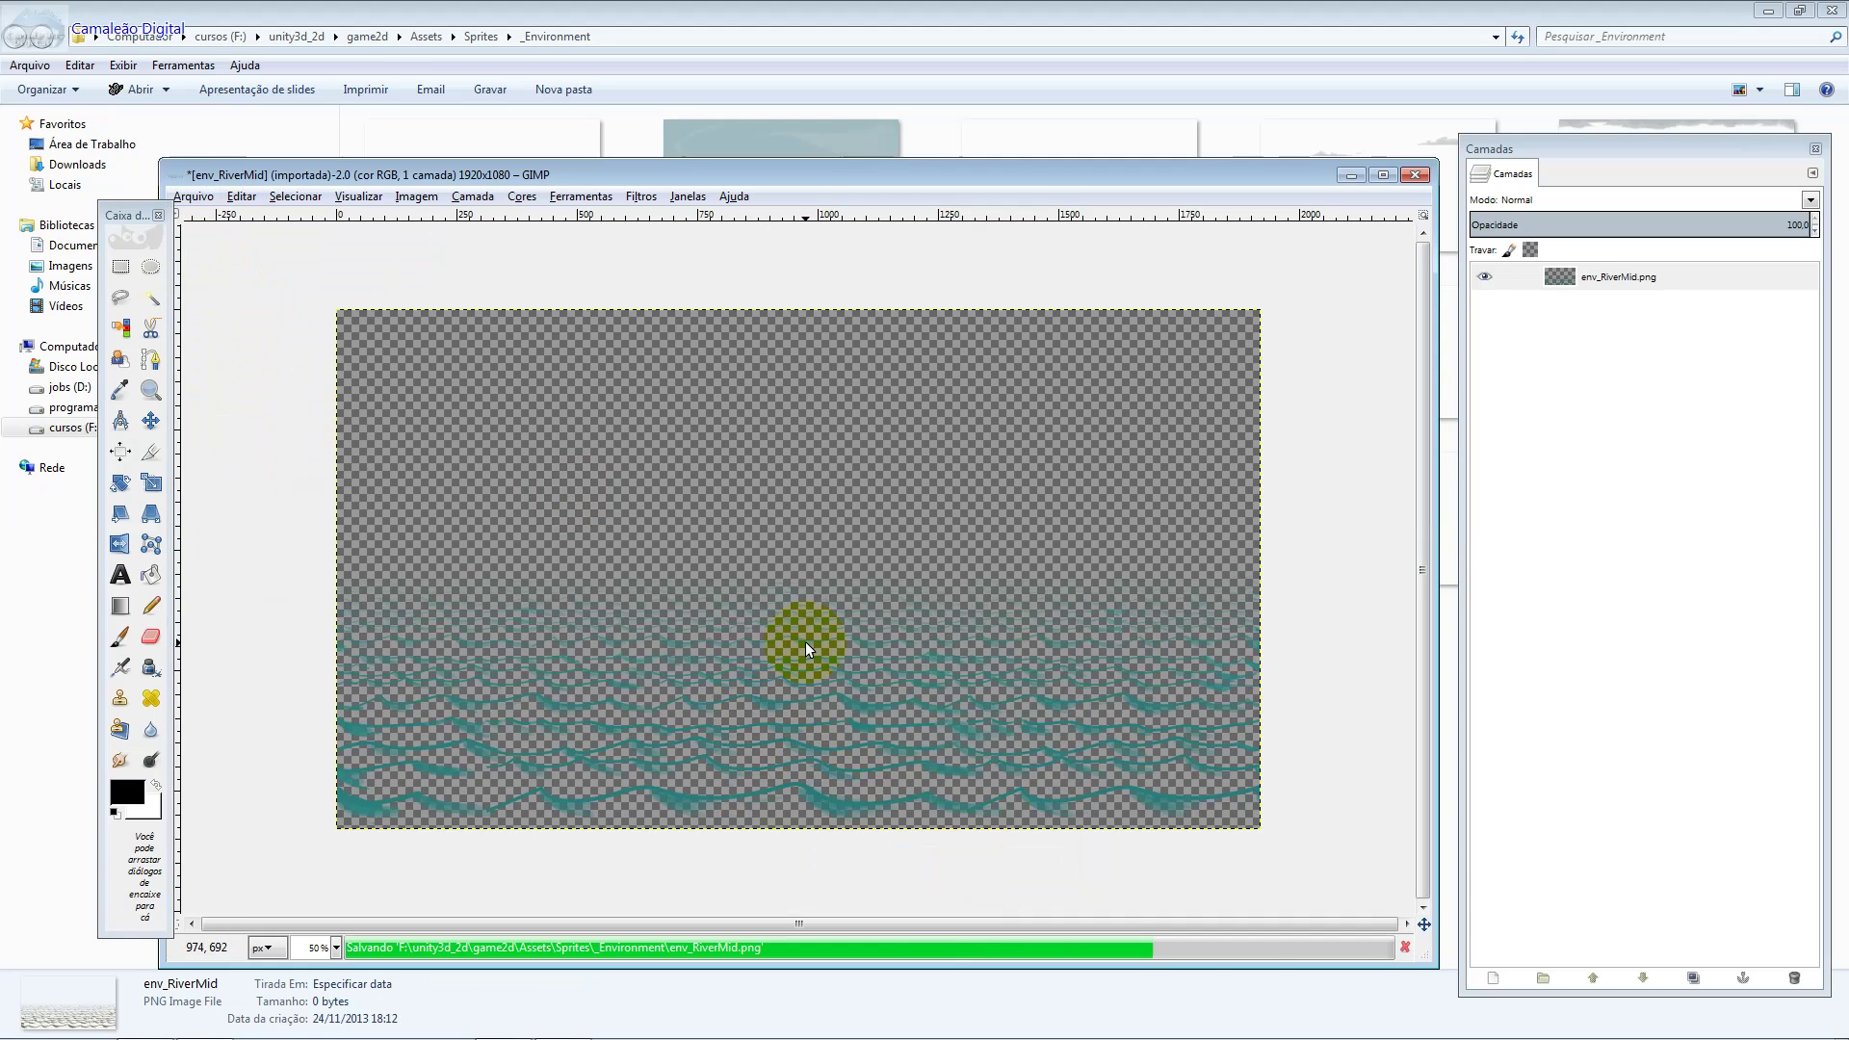
key("ctrl+w")
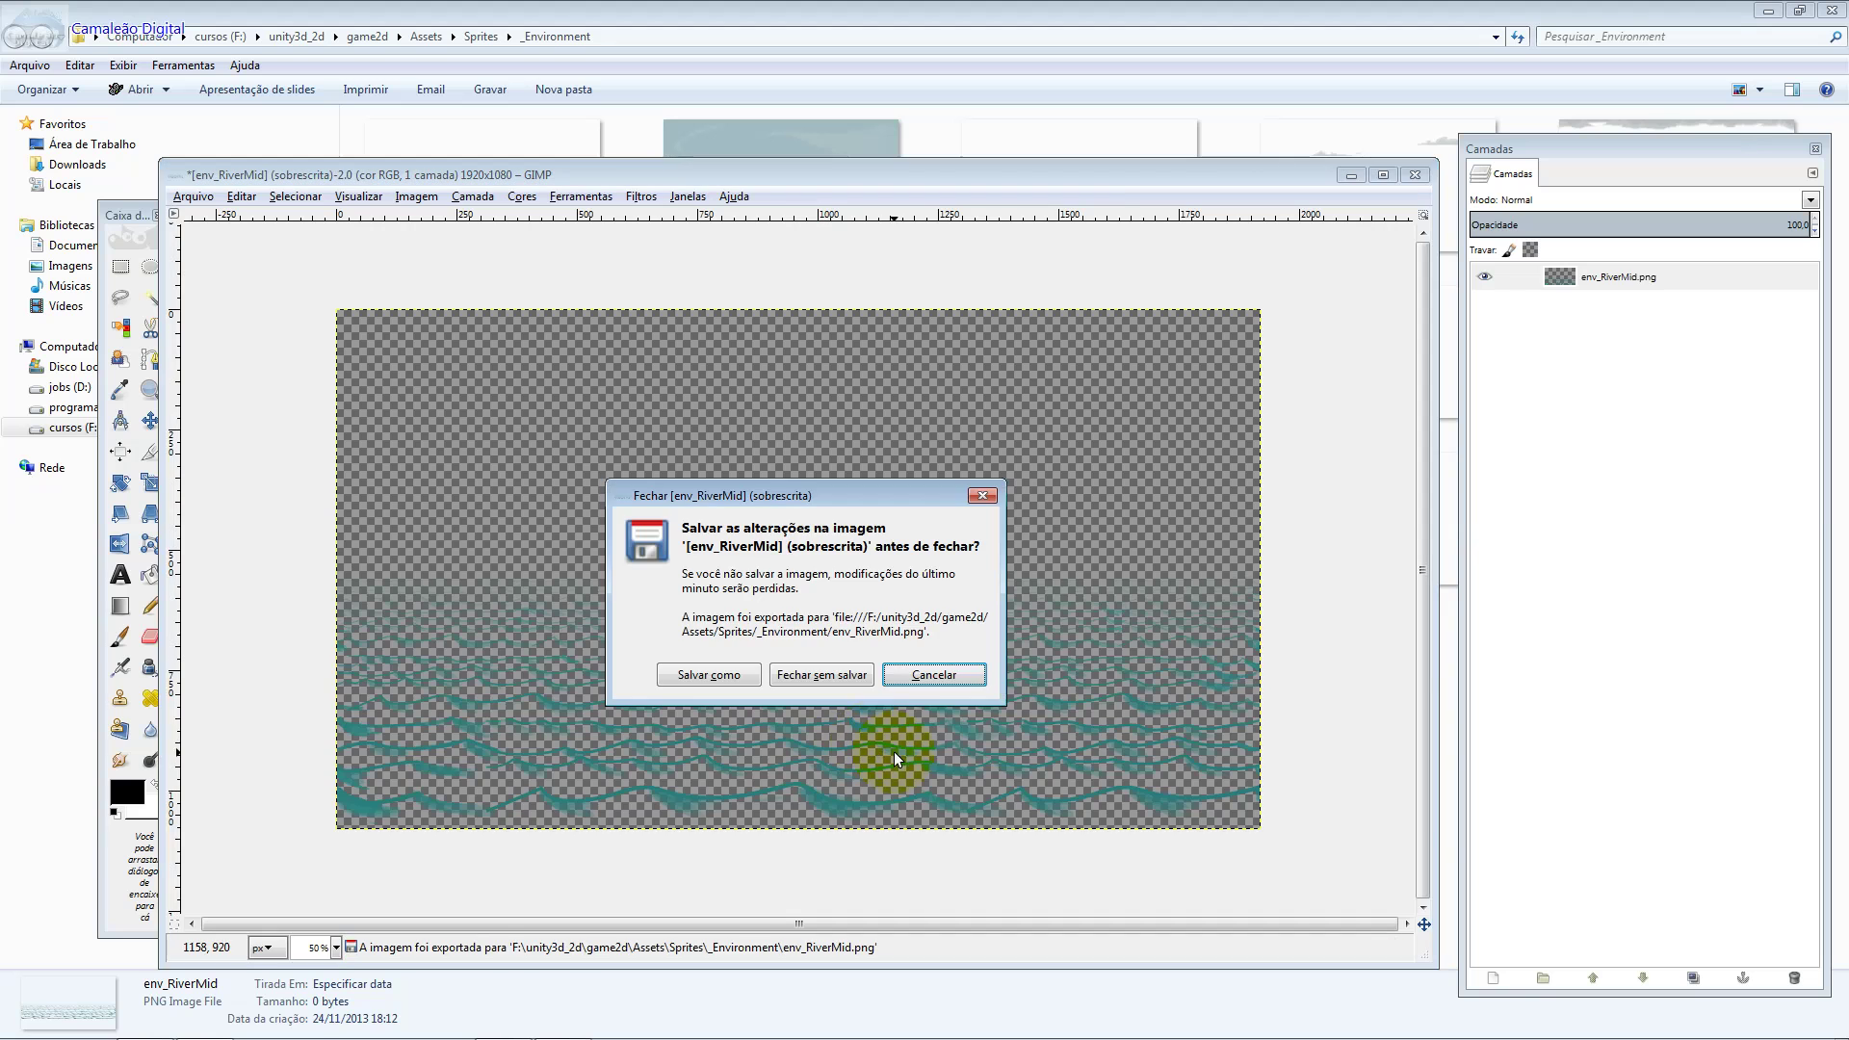
left_click(842, 674)
left_click(1117, 491)
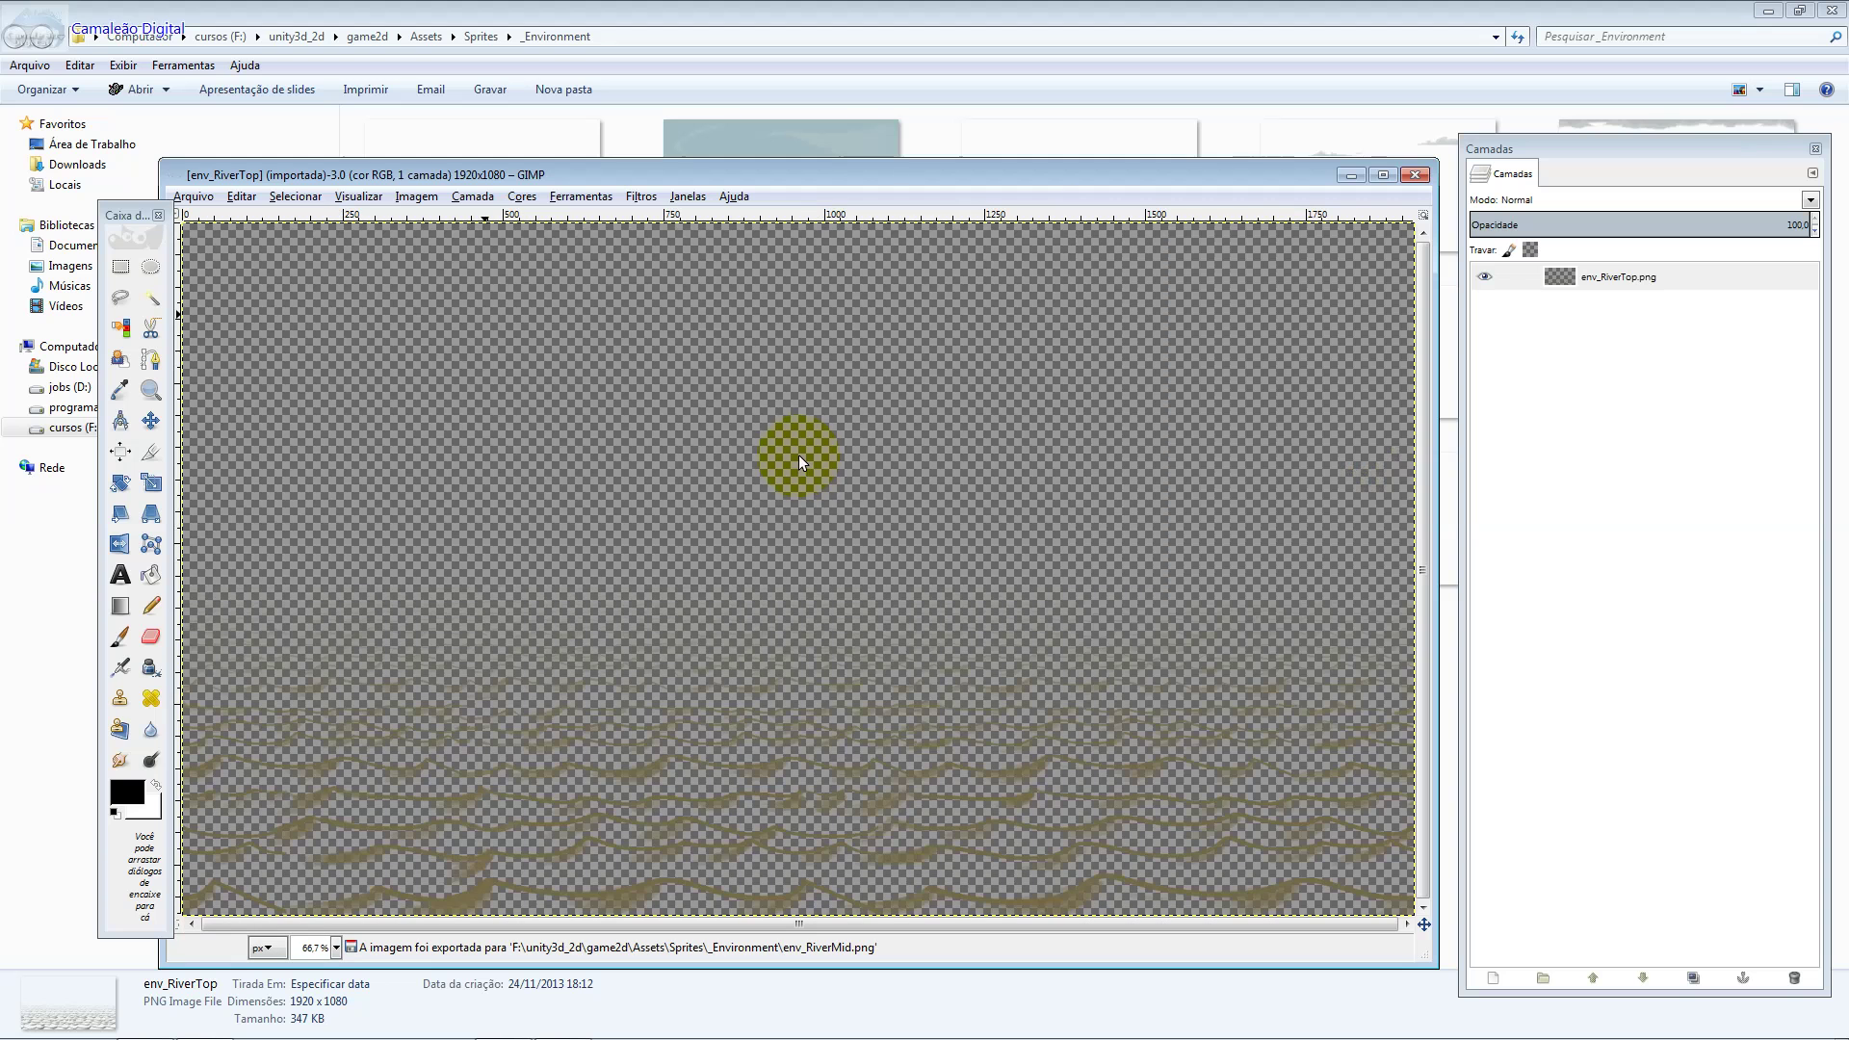
Switch env_RiverTop to RGB mode and colorize its waves teal.
left_click(420, 197)
mouse_move(436, 238)
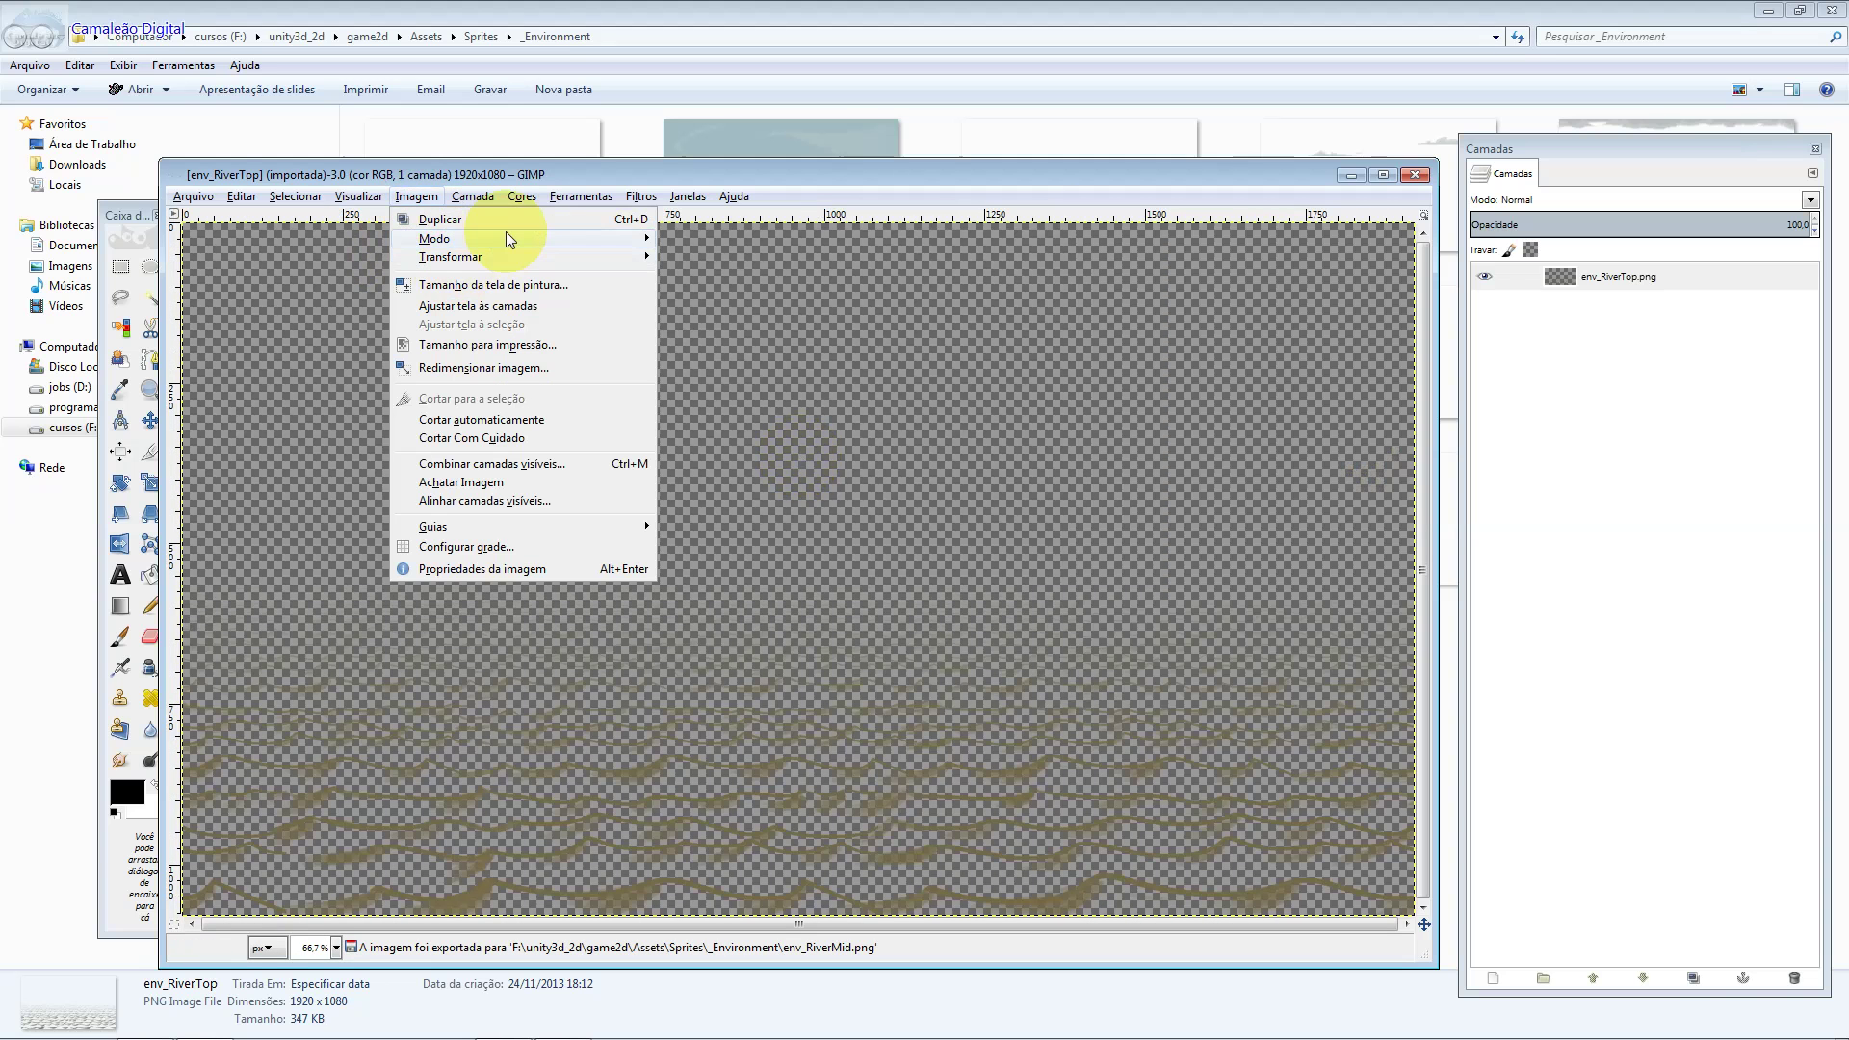
left_click(803, 268)
left_click(416, 197)
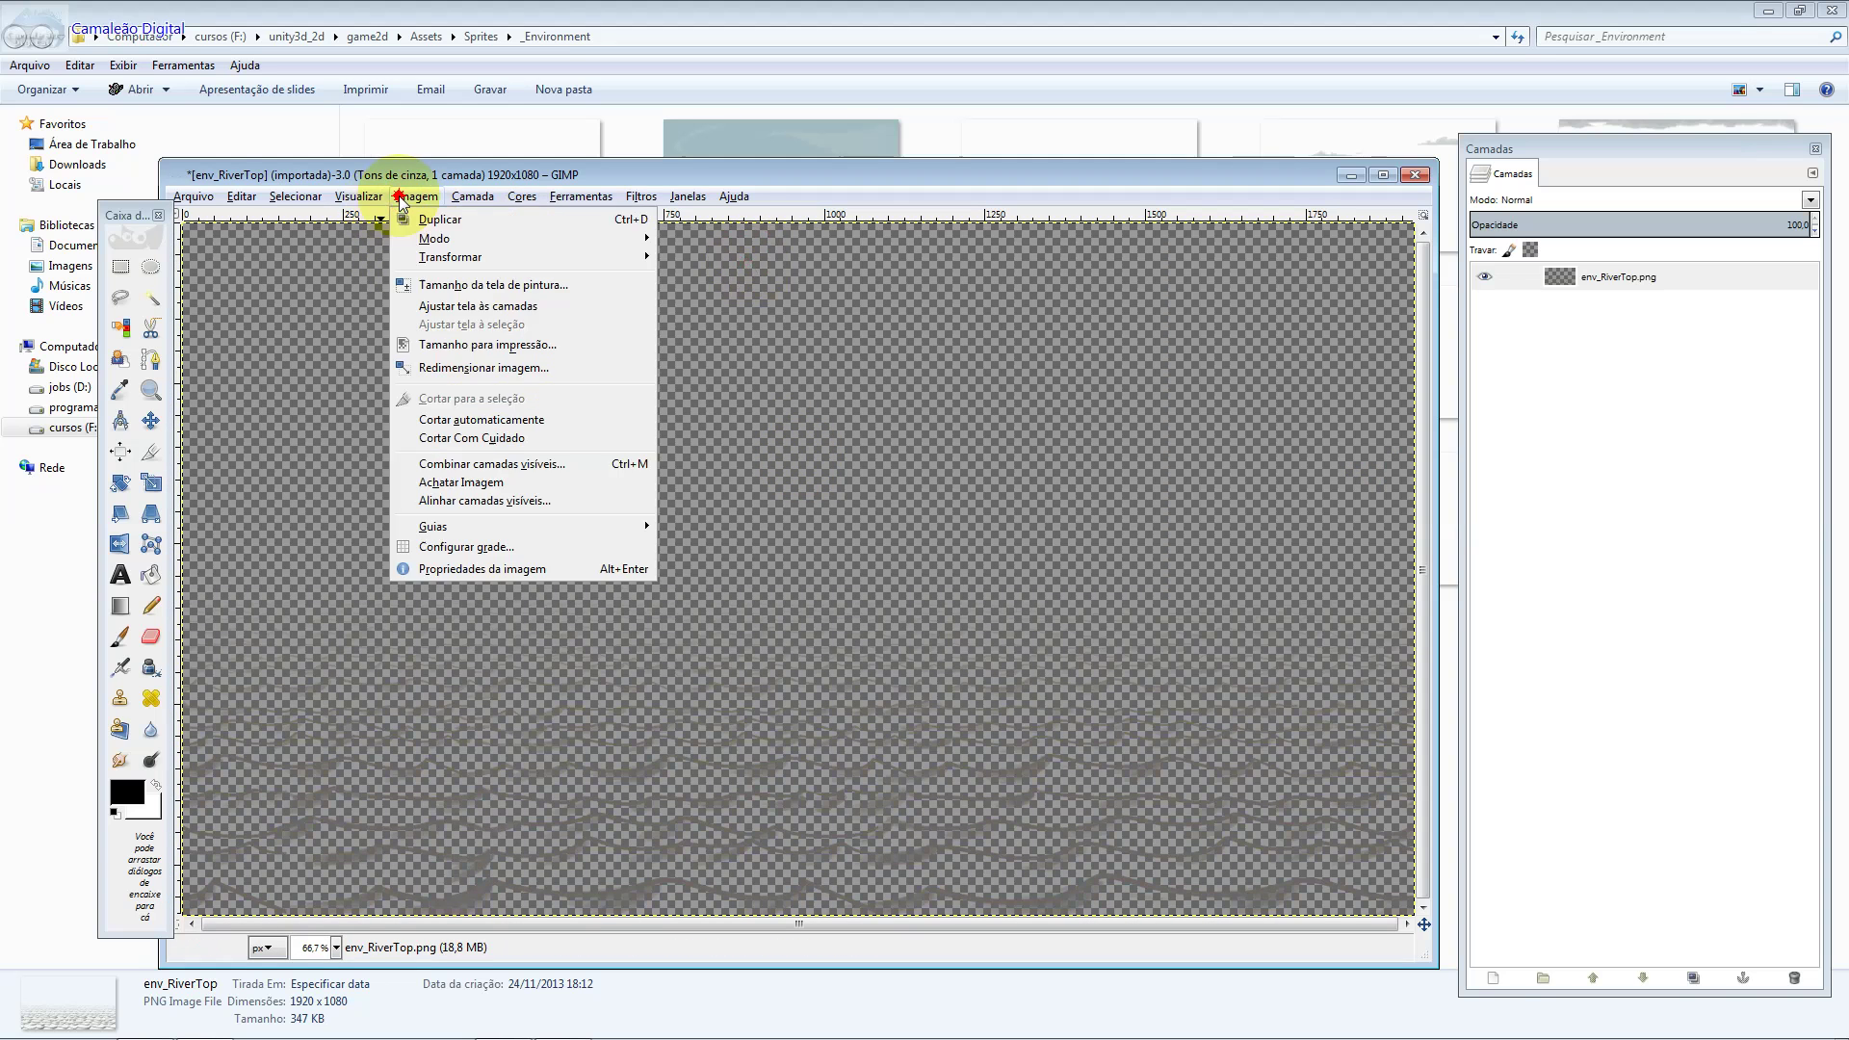
left_click(748, 240)
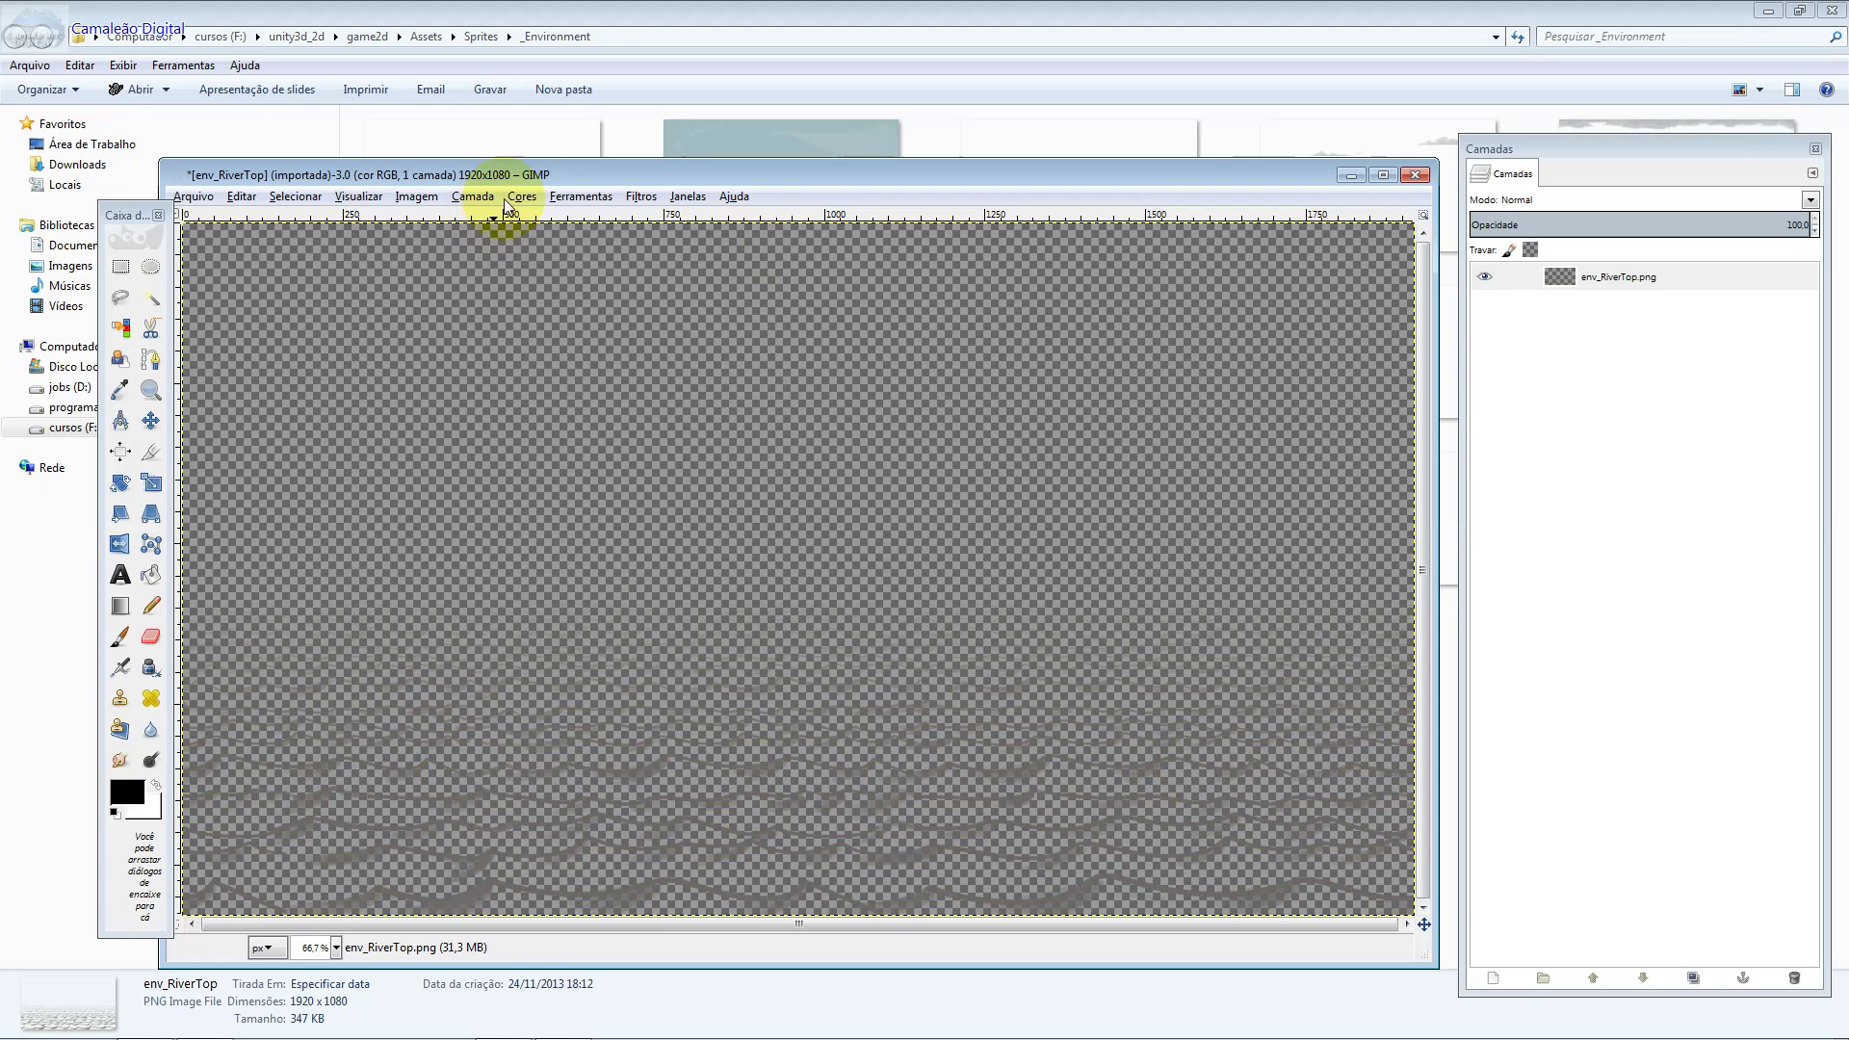
left_click(530, 195)
left_click(541, 222)
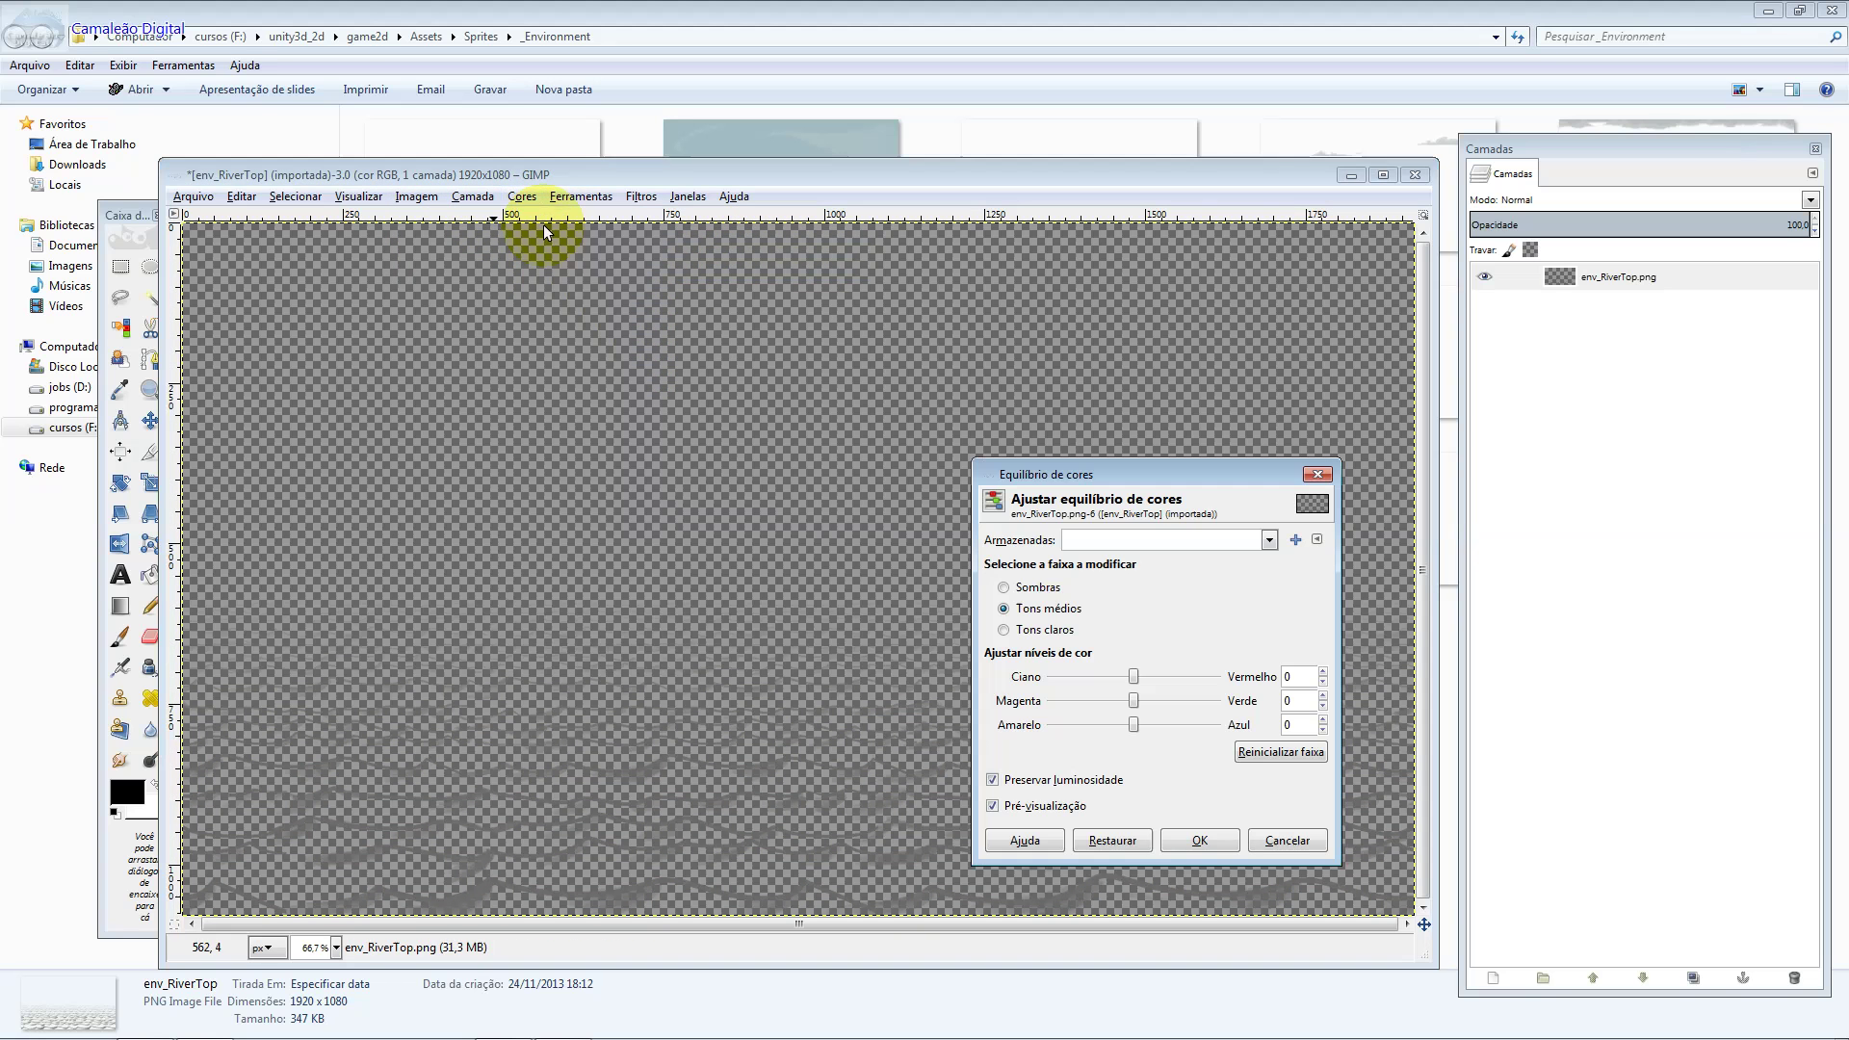
left_click(1287, 840)
left_click(472, 197)
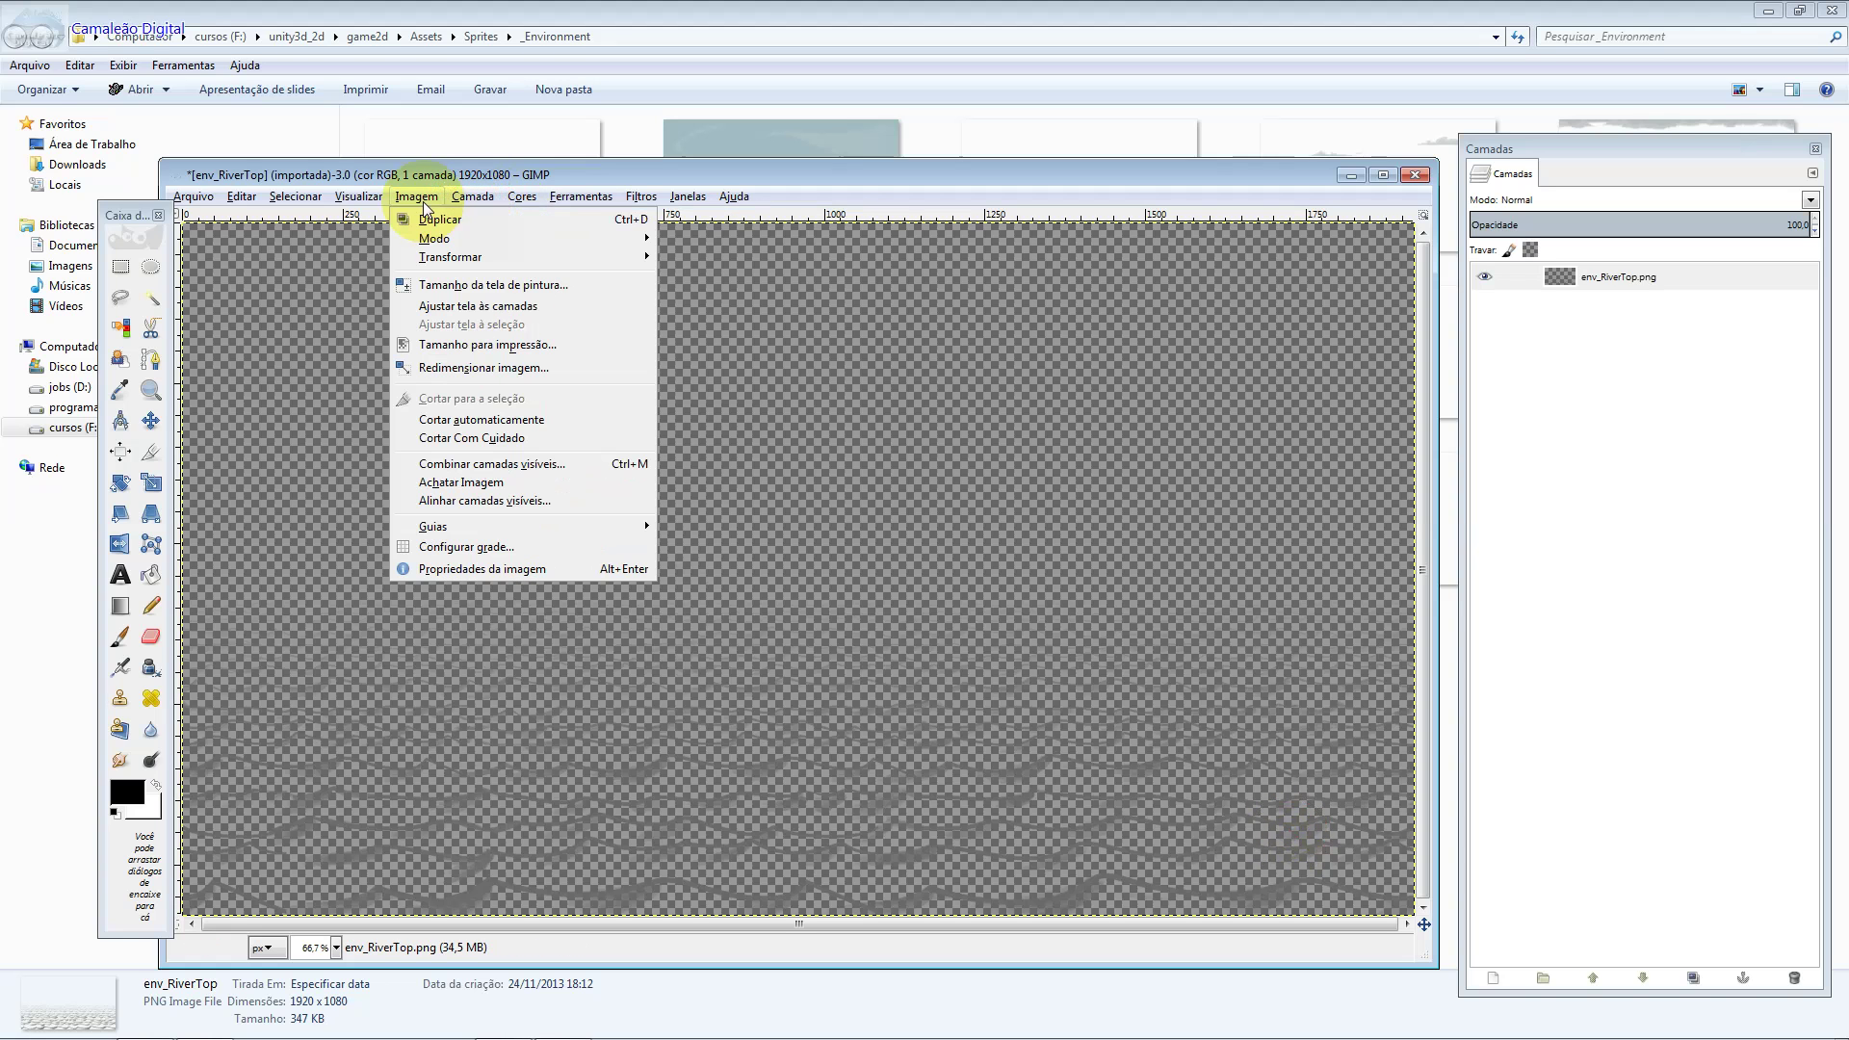
mouse_move(522, 197)
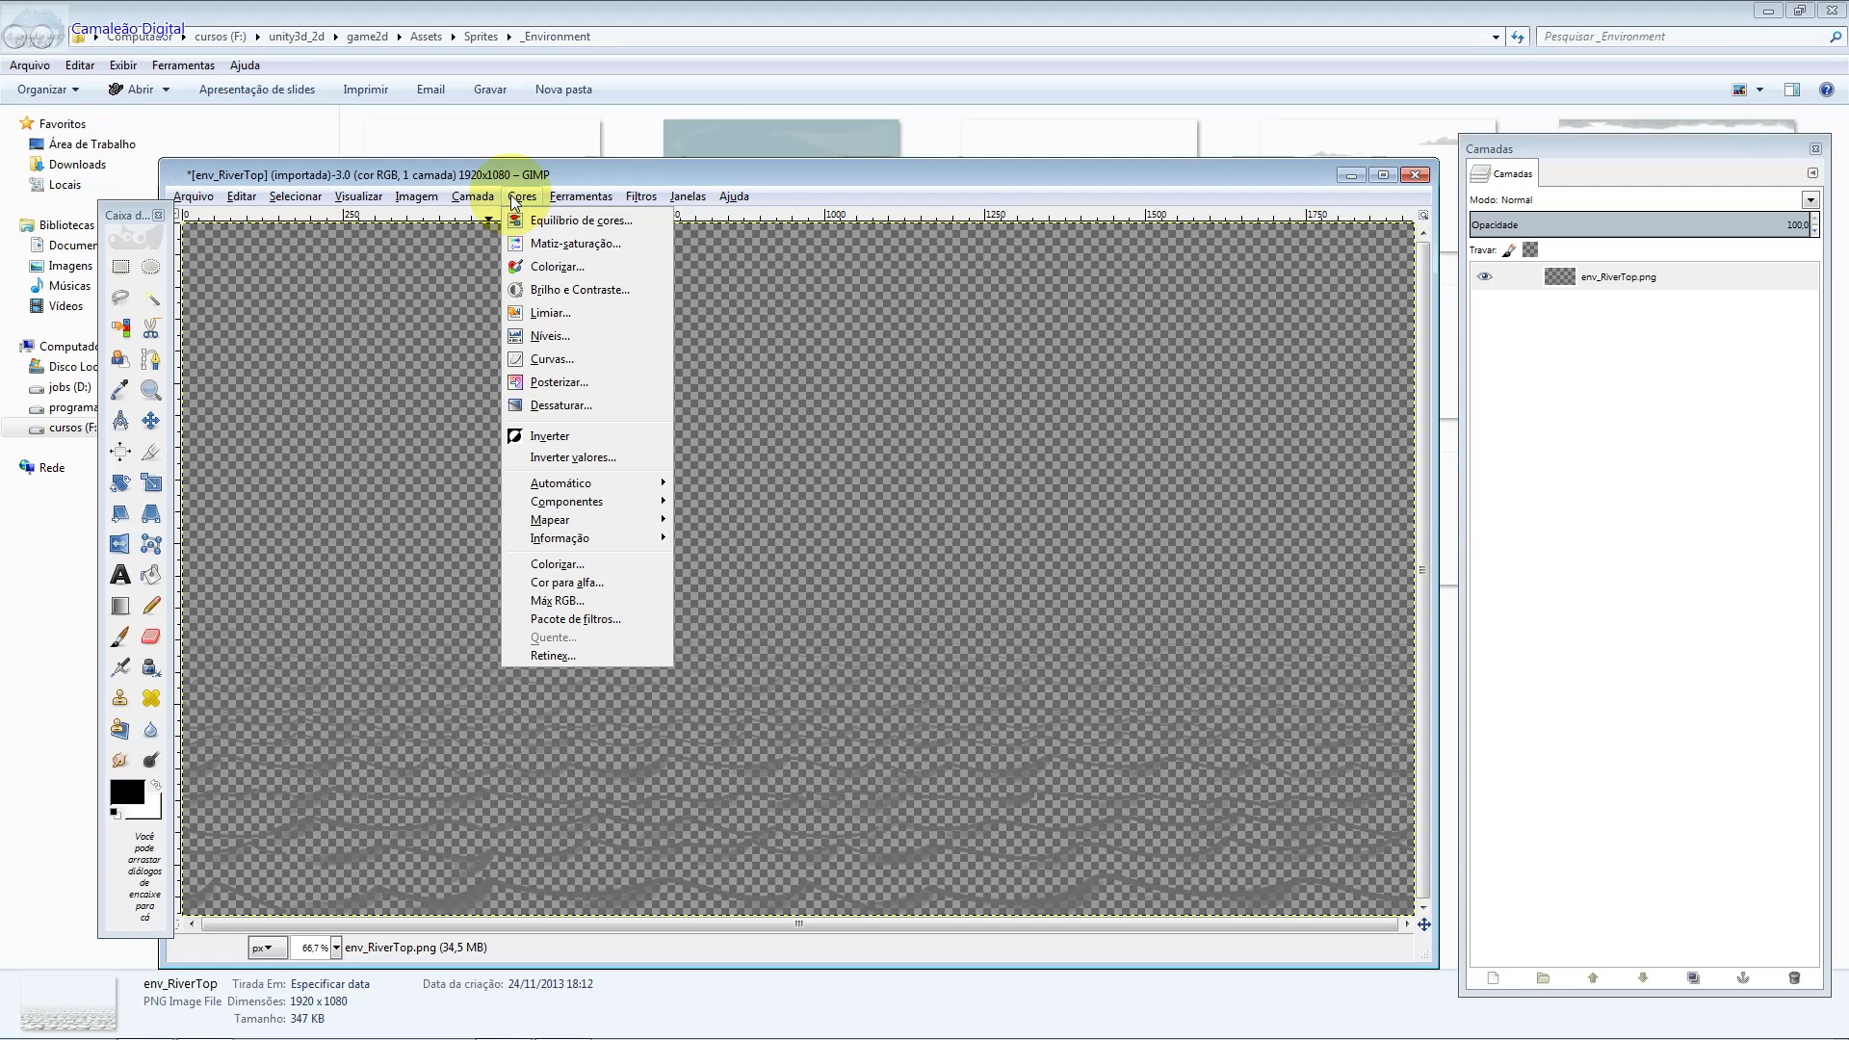
left_click(558, 267)
left_click(928, 855)
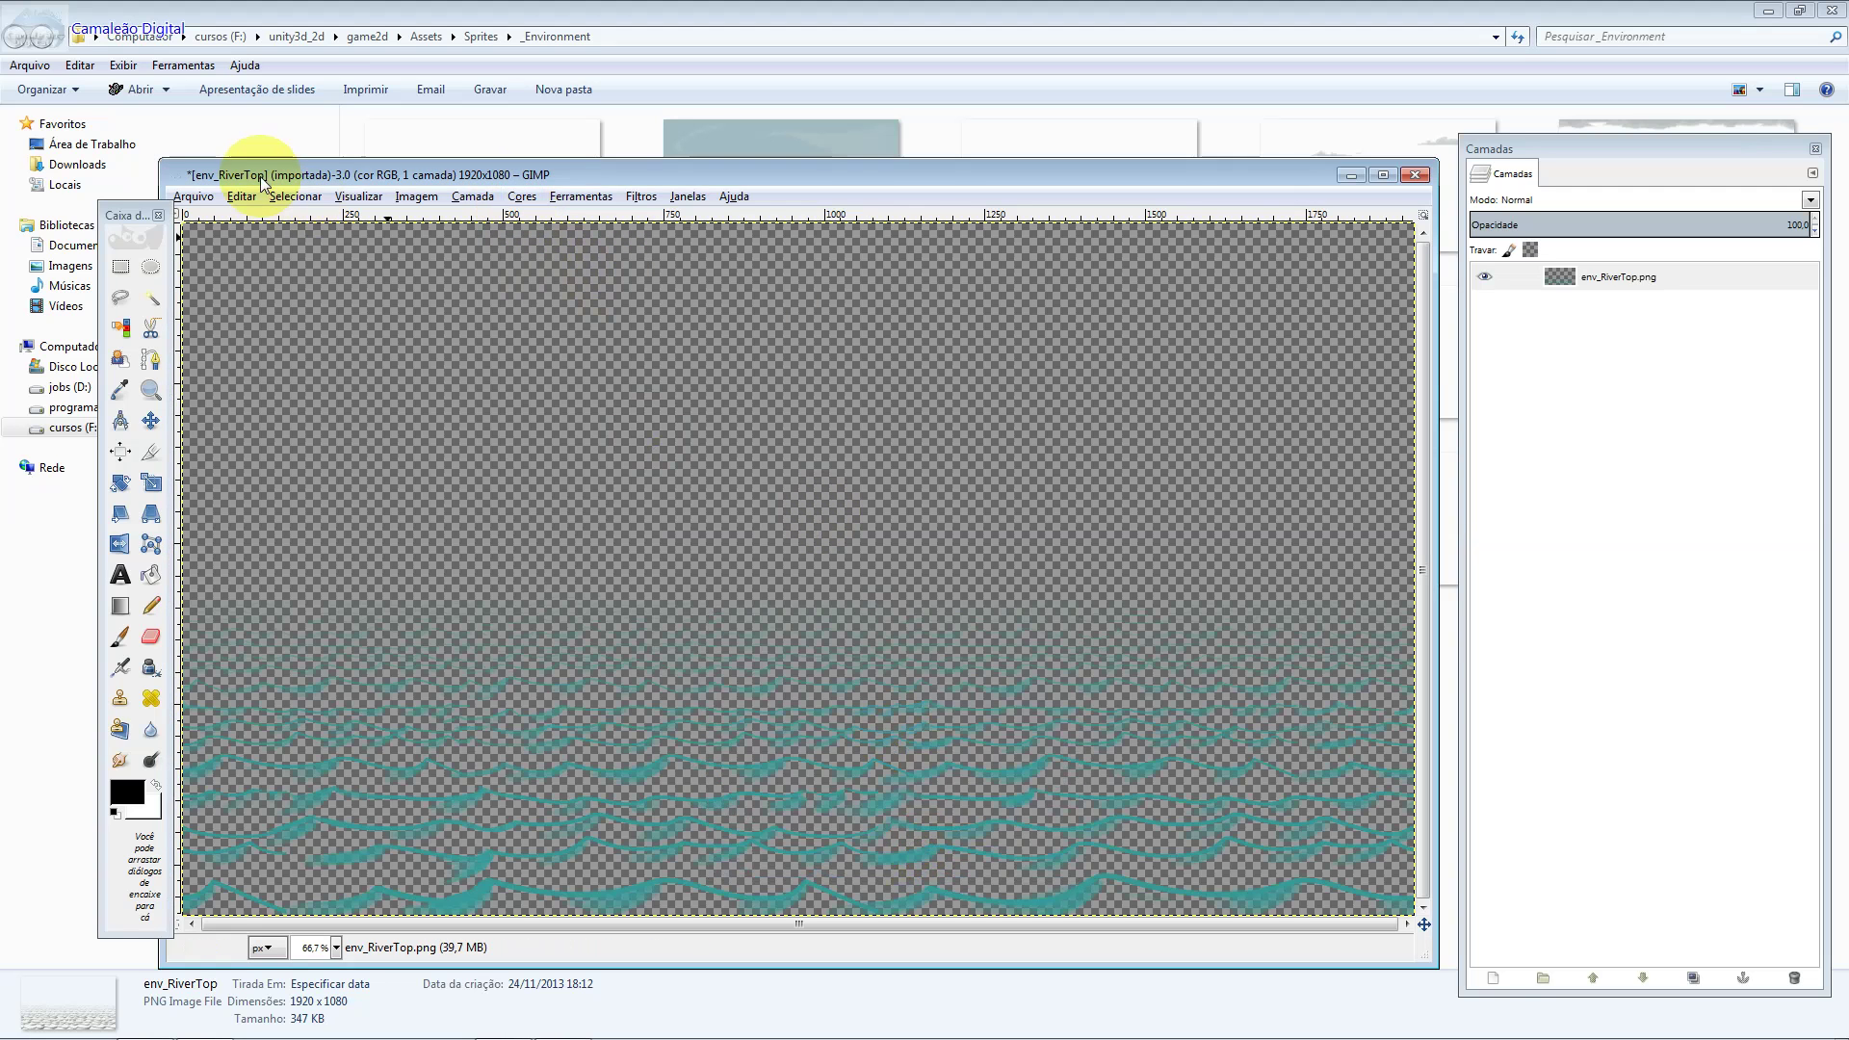
Overwrite env_RiverTop.png and close the image without saving.
left_click(195, 196)
left_click(267, 438)
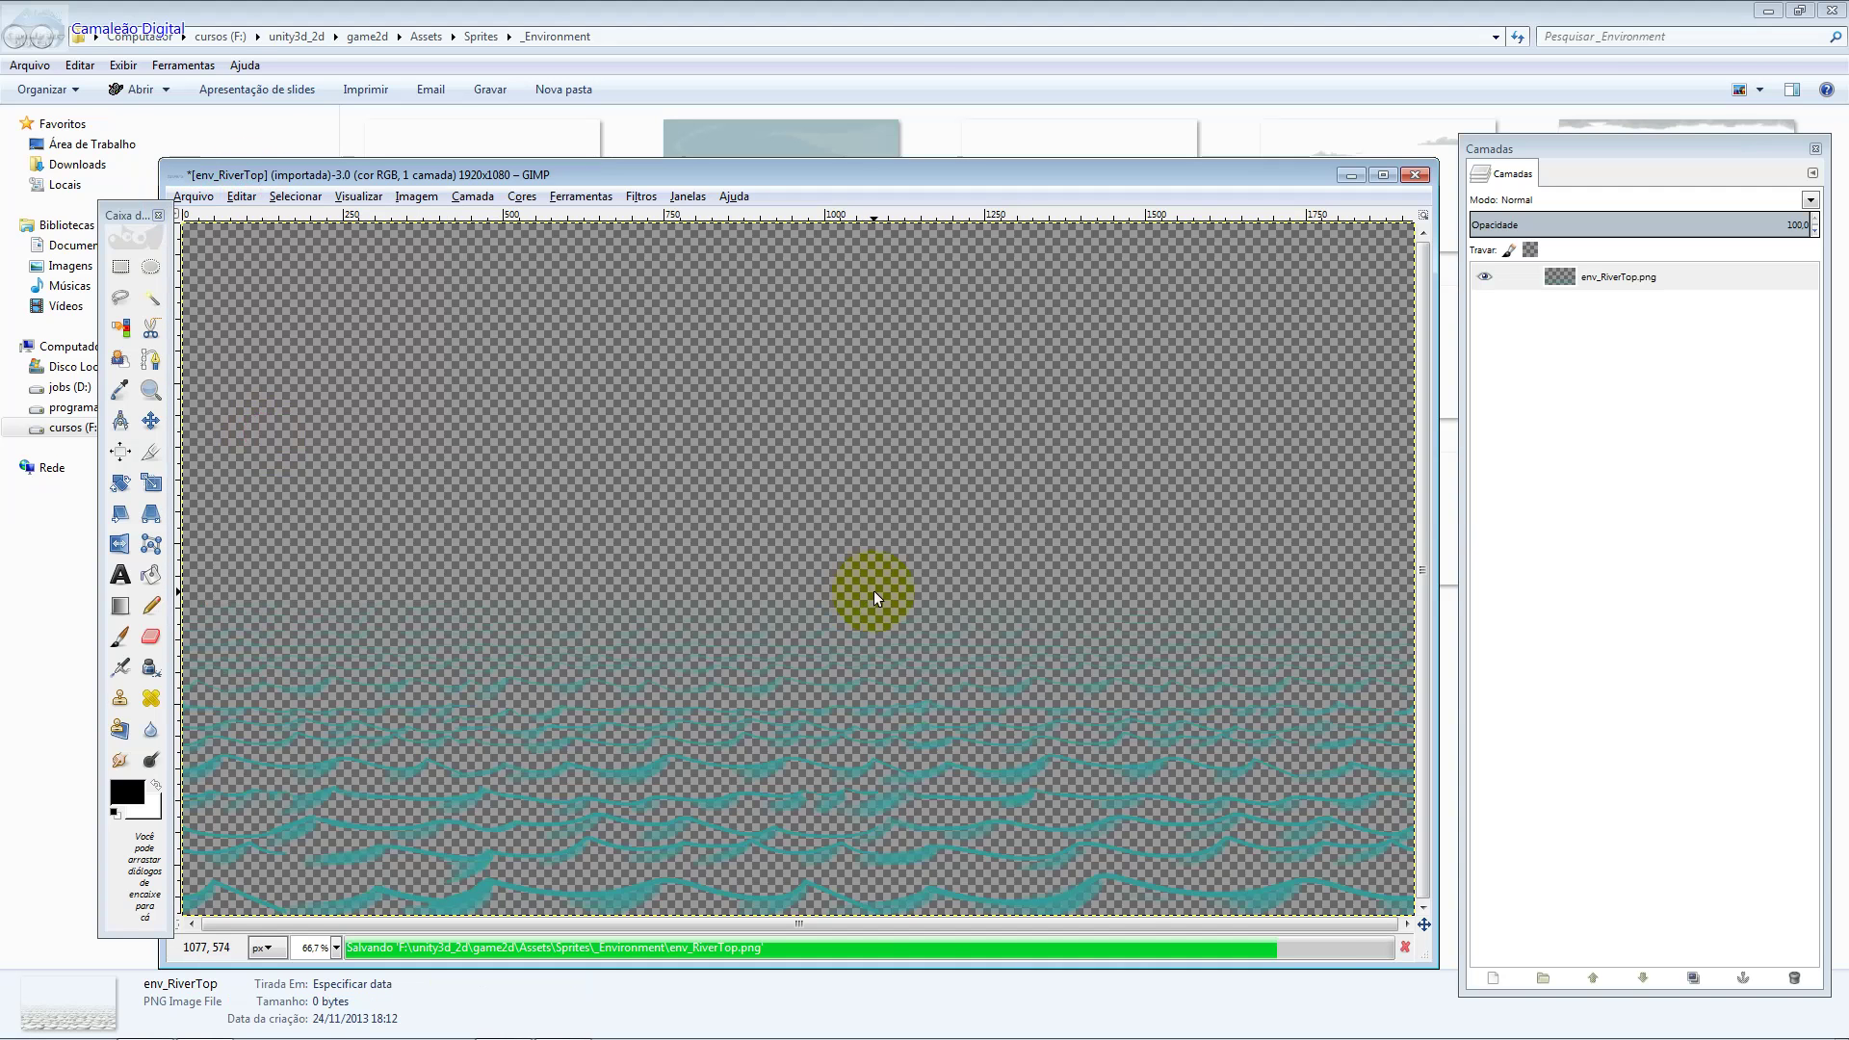
key("ctrl+w")
left_click(866, 675)
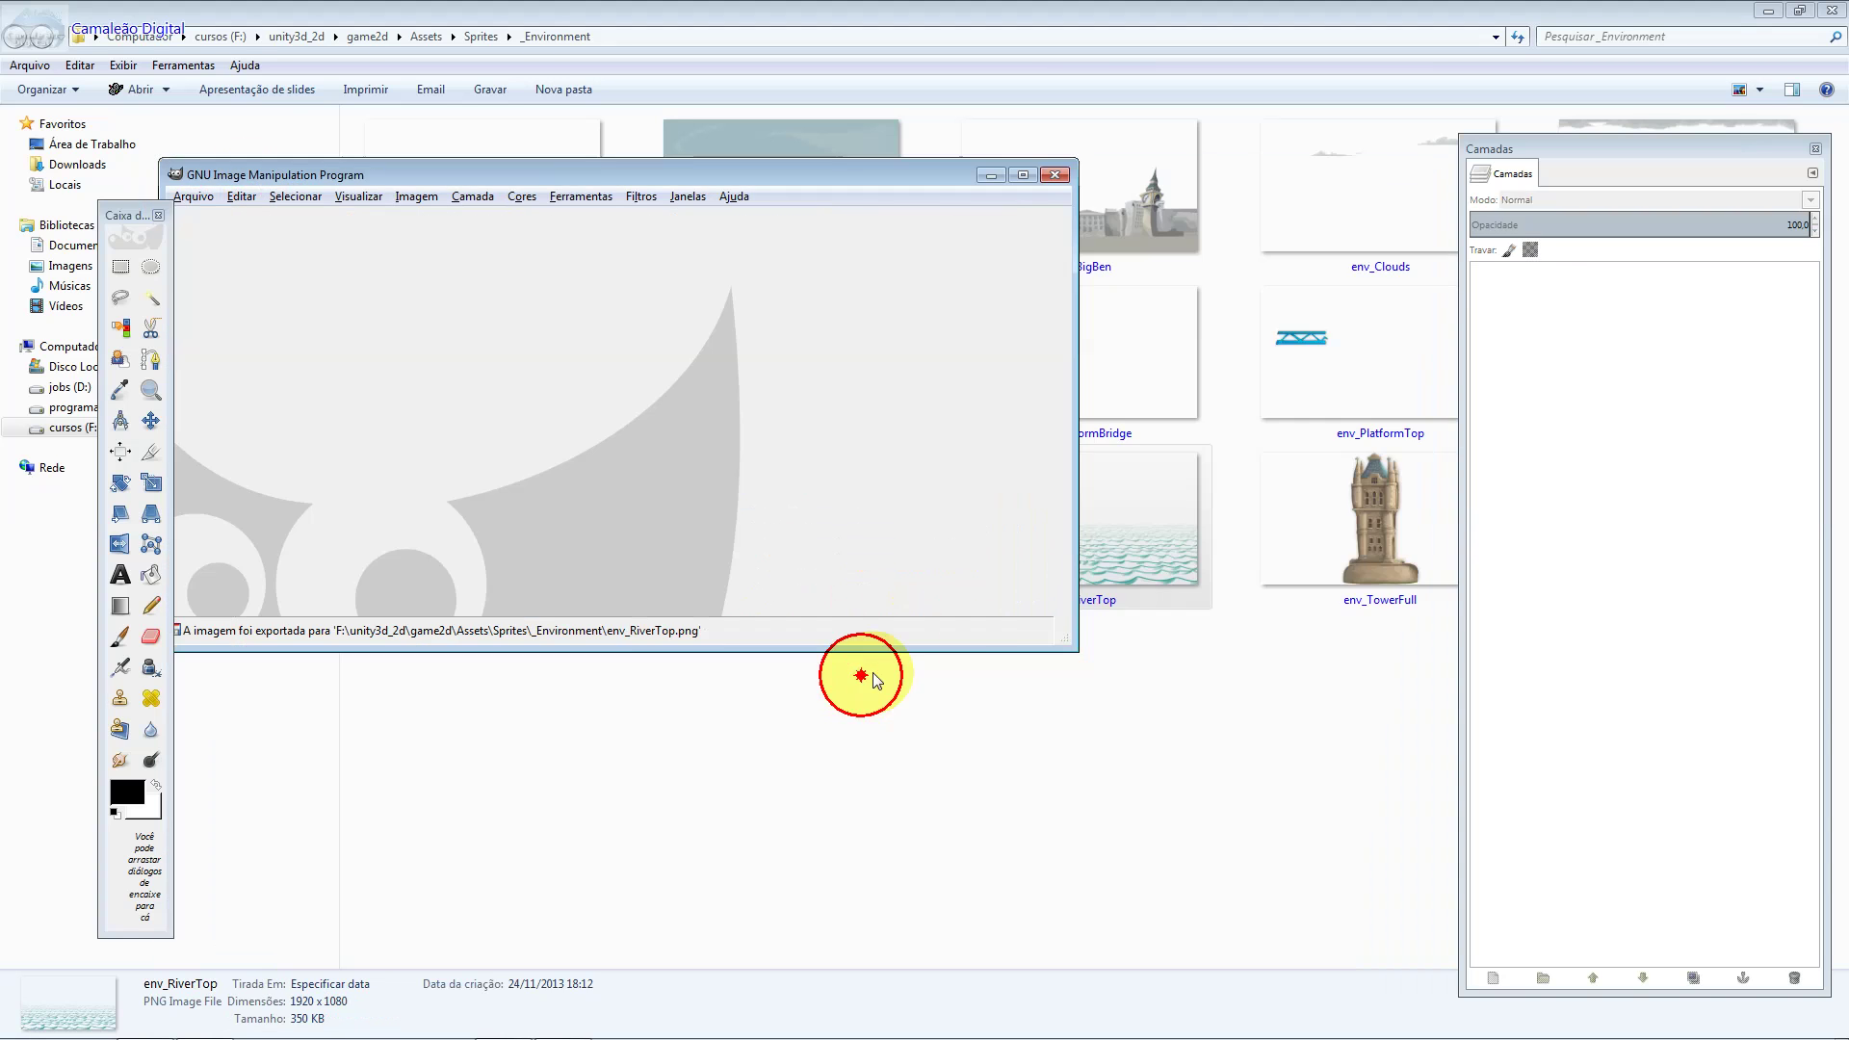
Open env_TowerFull in GIMP and bring up the Gradient Flare filter.
left_click(1372, 494)
left_click_drag(1372, 494, 836, 487)
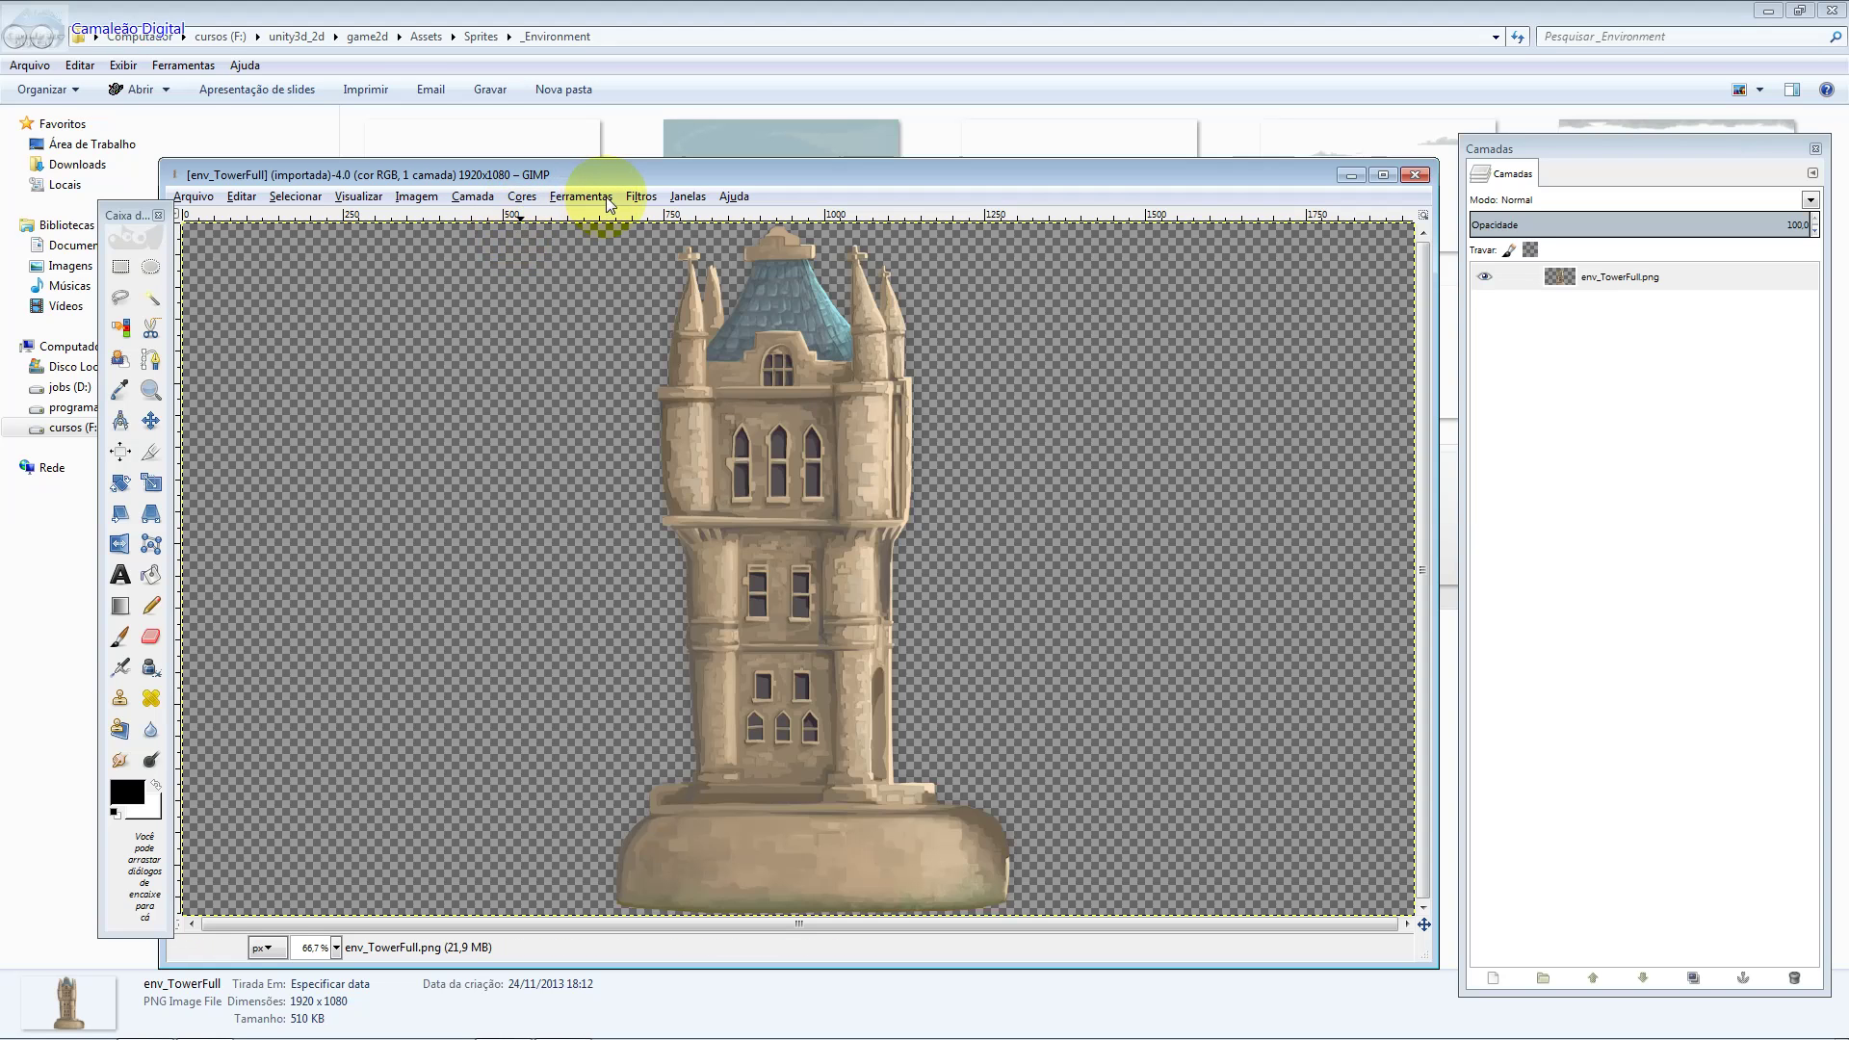
left_click(640, 196)
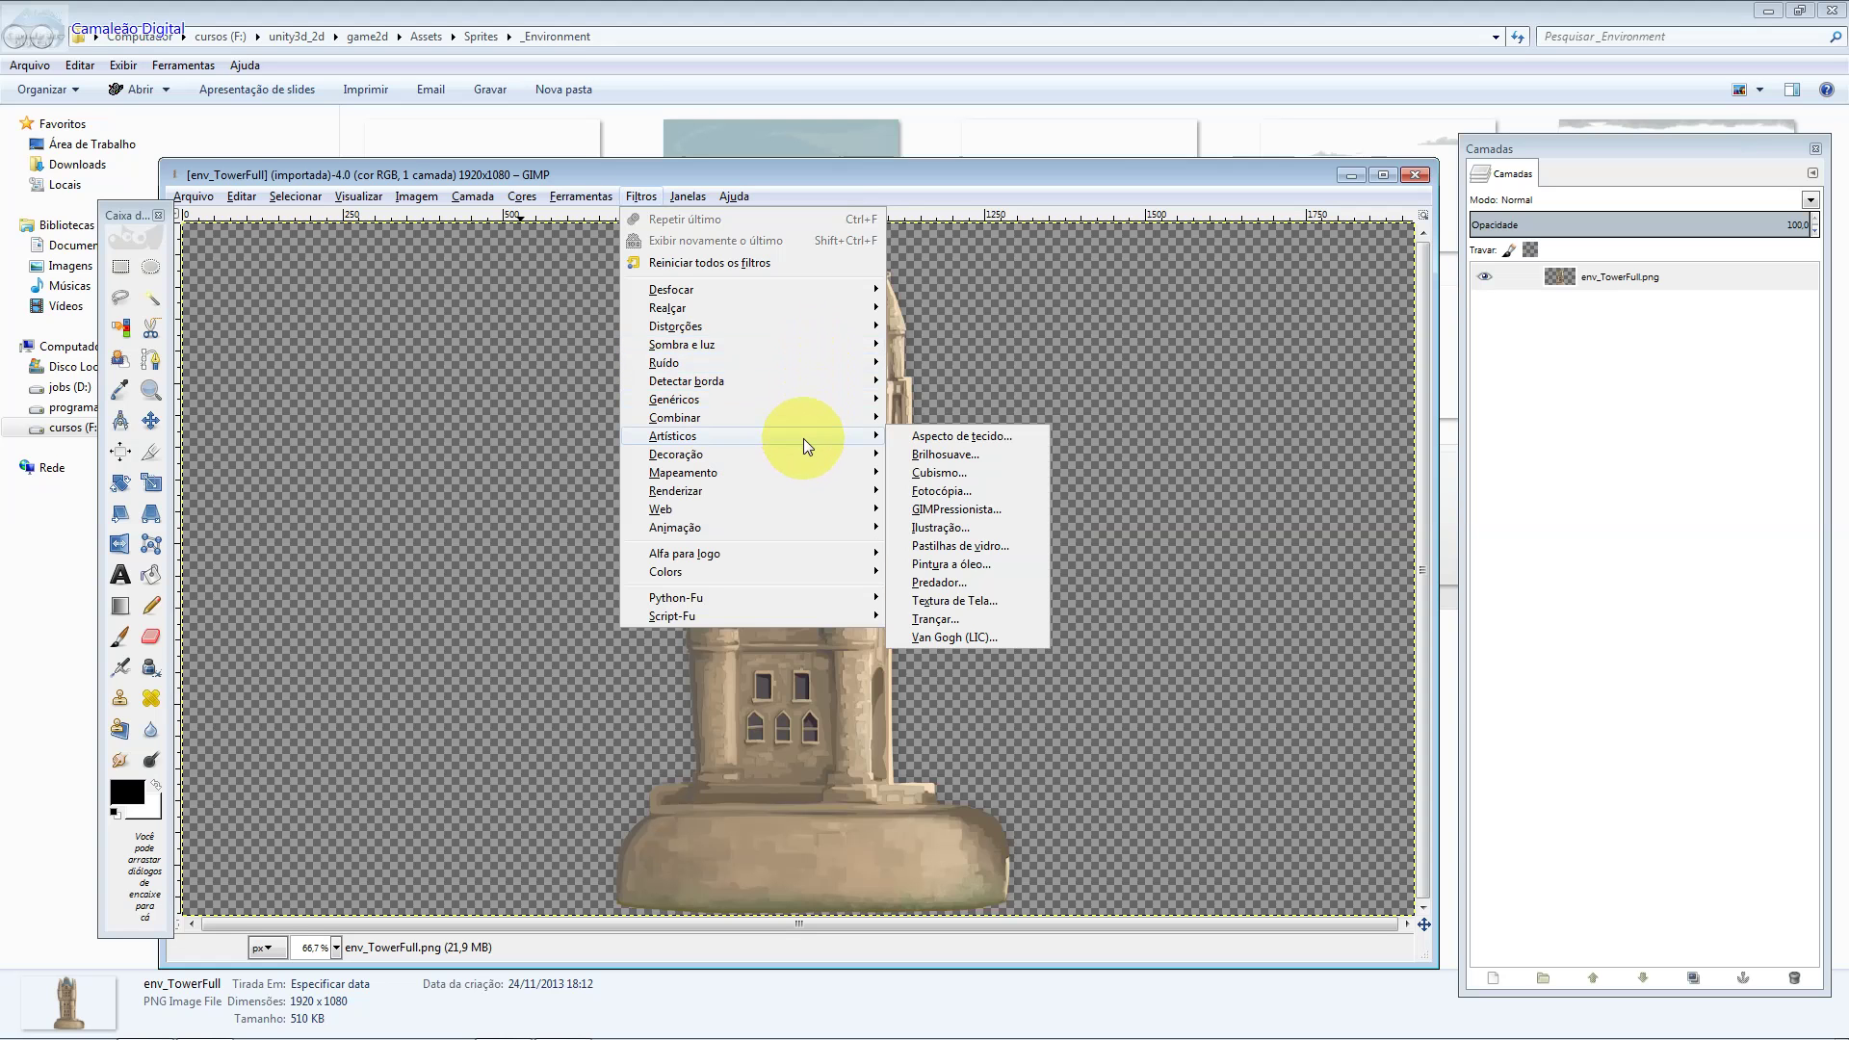
mouse_move(682, 344)
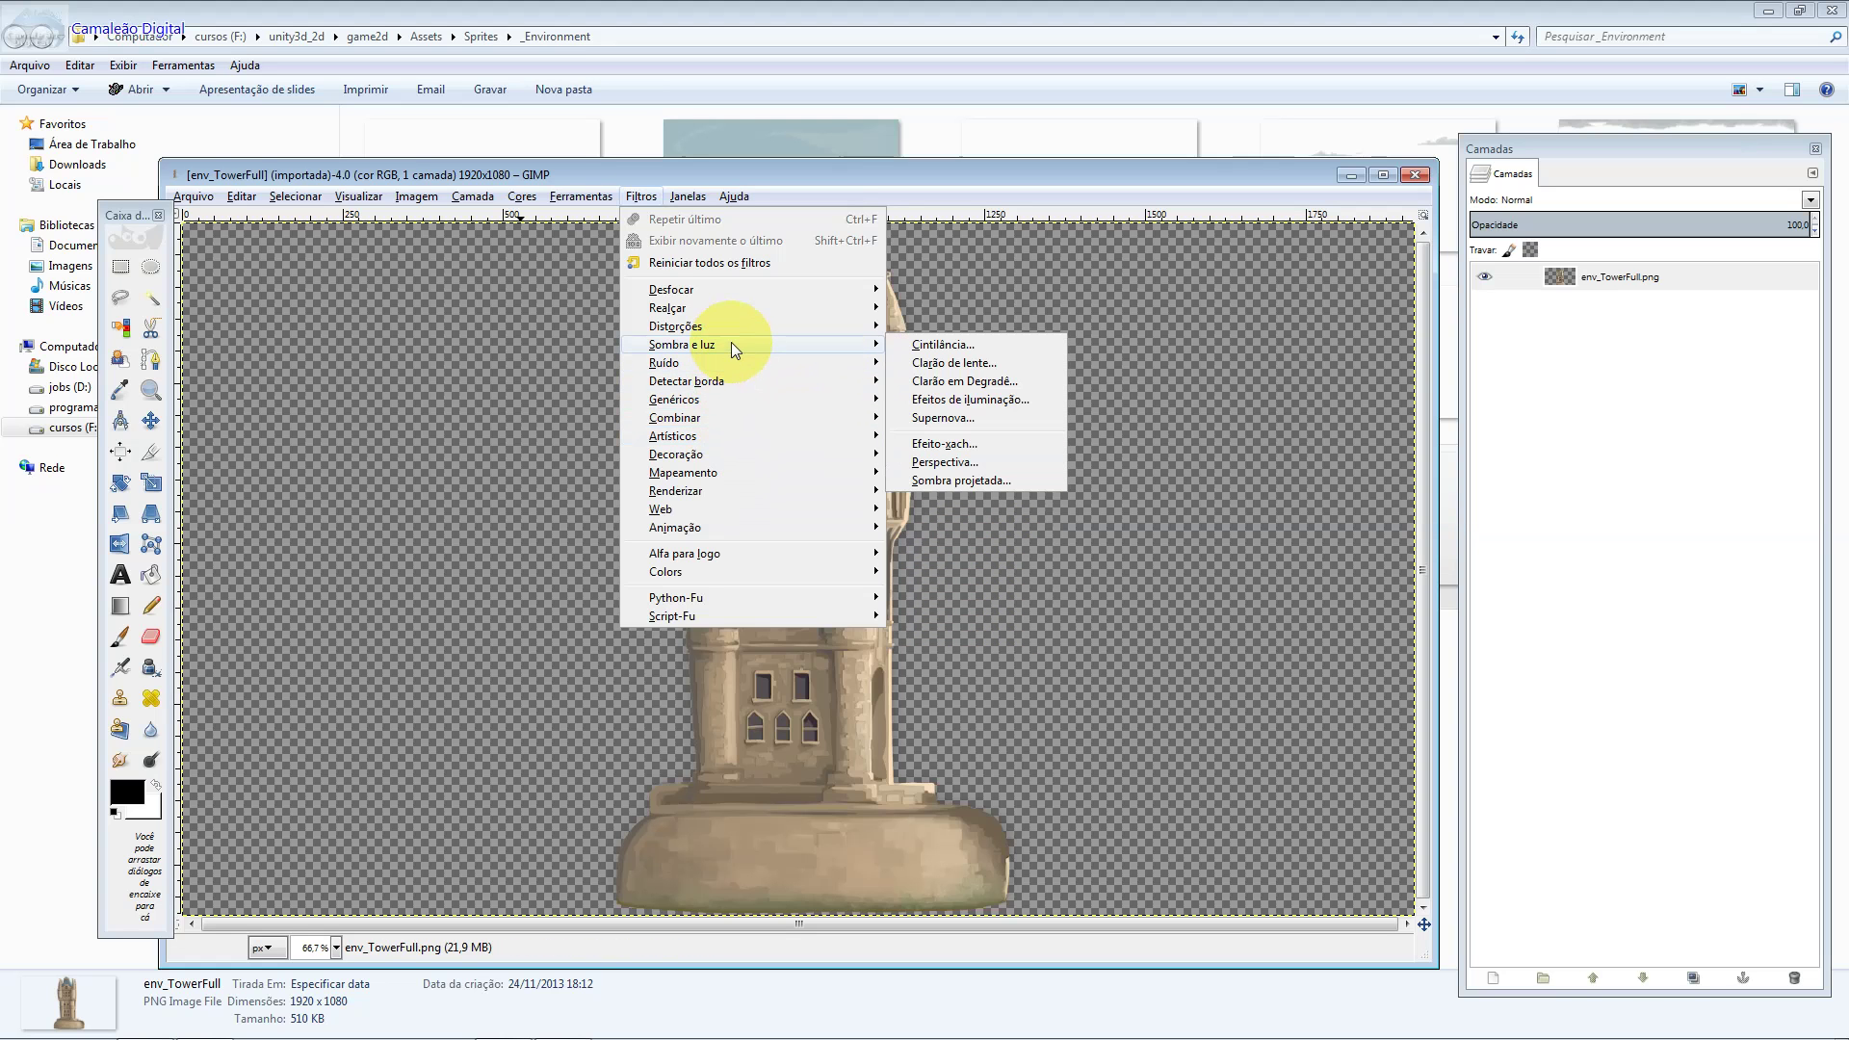
left_click(961, 383)
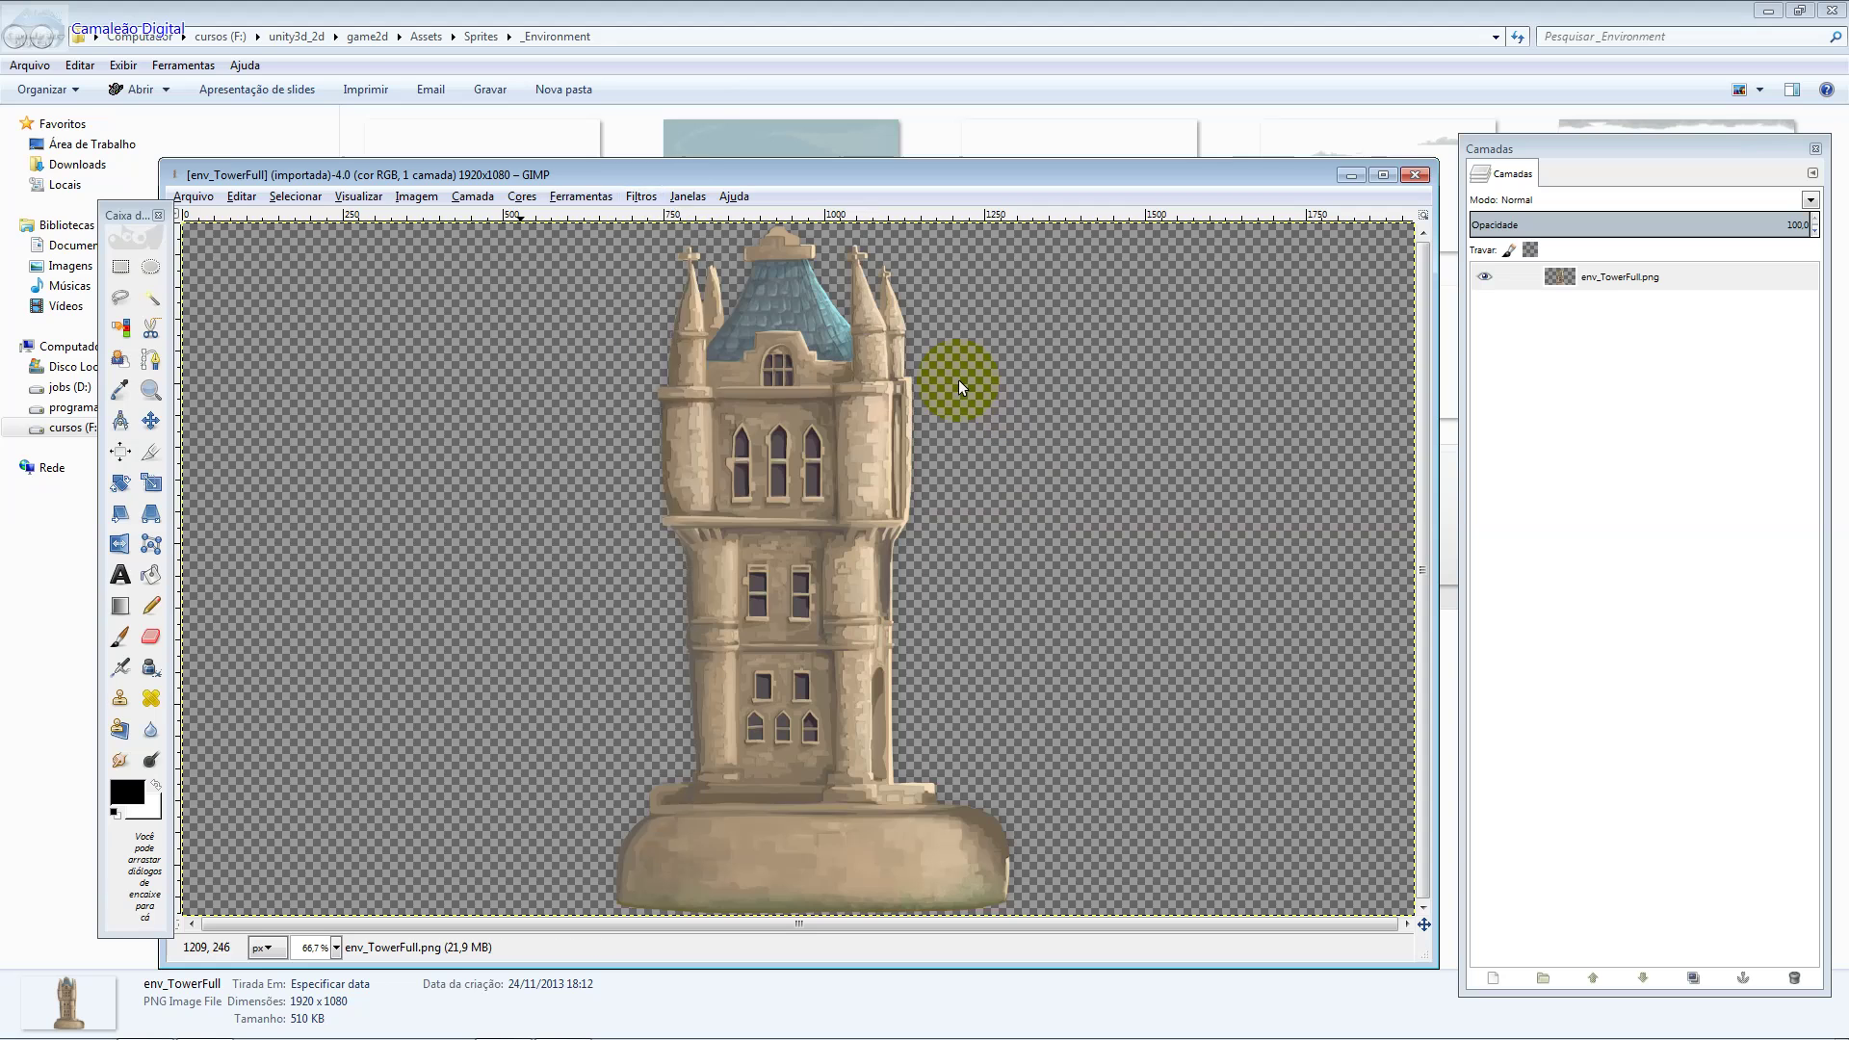
Centre the flare on the tower's roof, choose GFlare_102 and apply it.
left_click(261, 249)
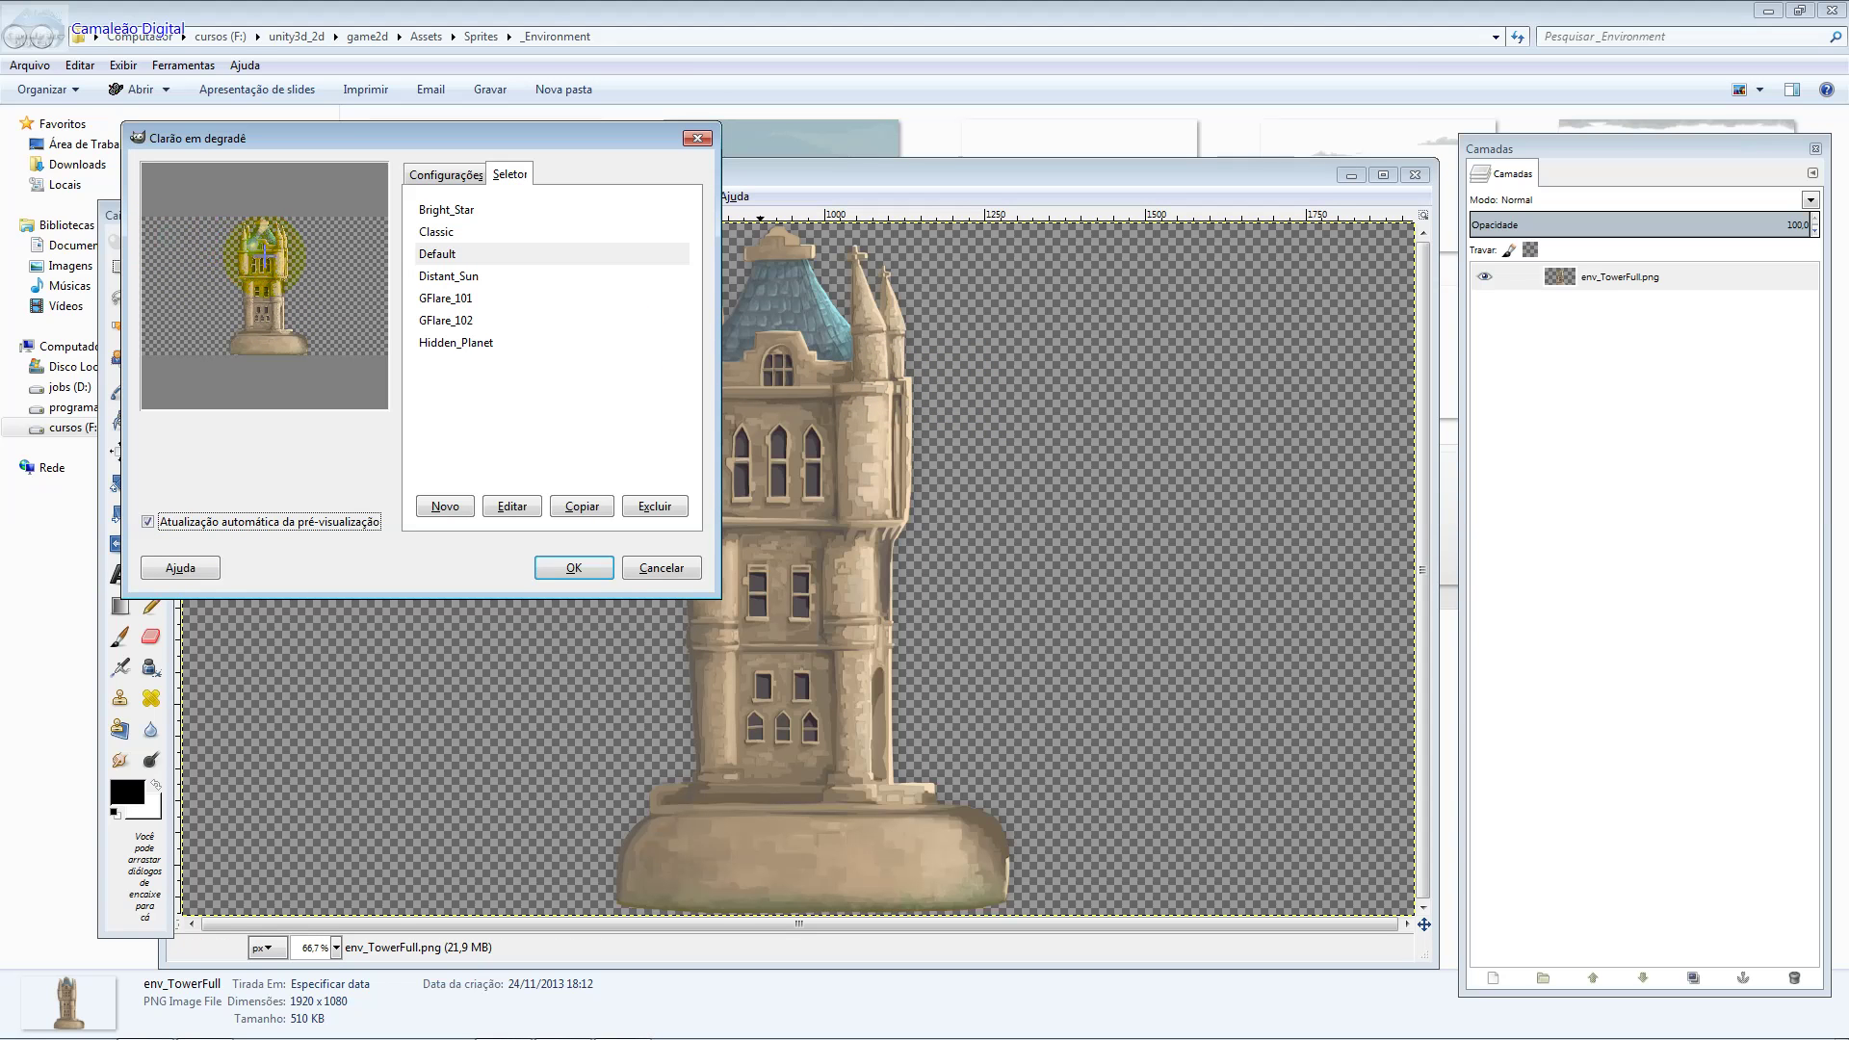
left_click(435, 231)
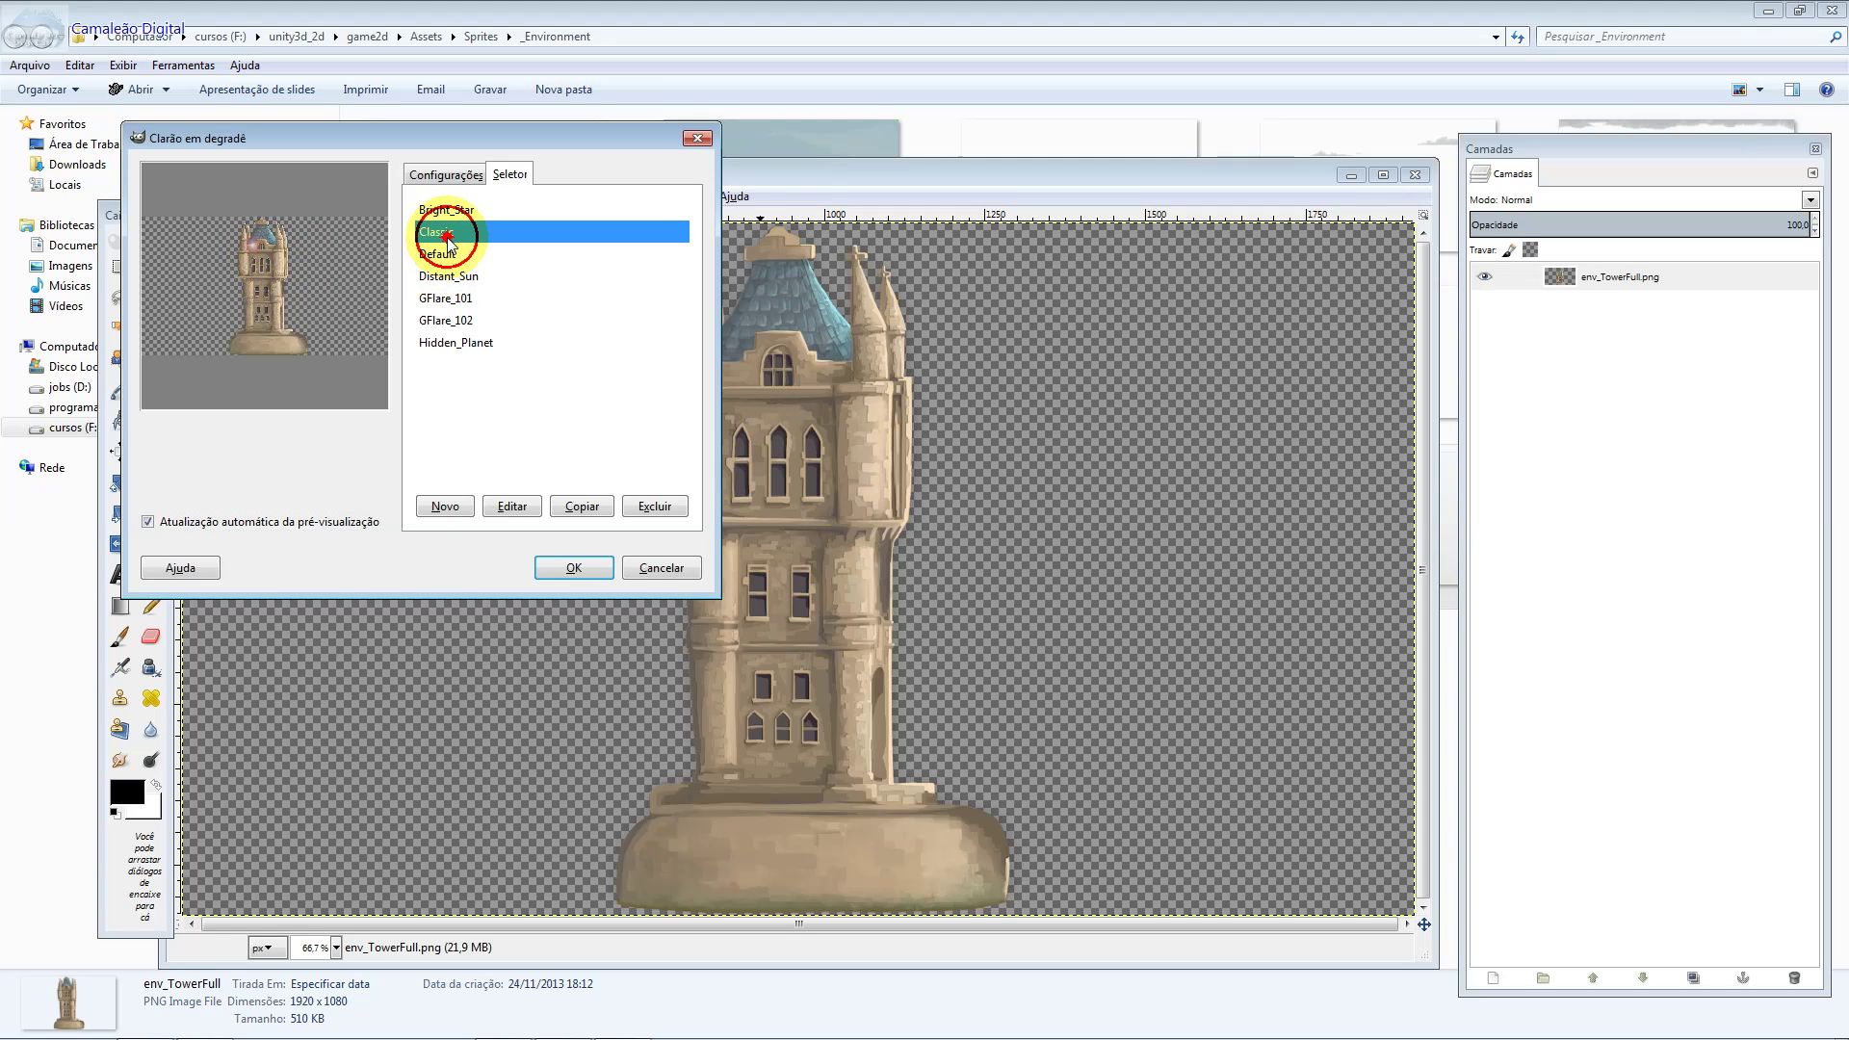
left_click(457, 214)
left_click(438, 254)
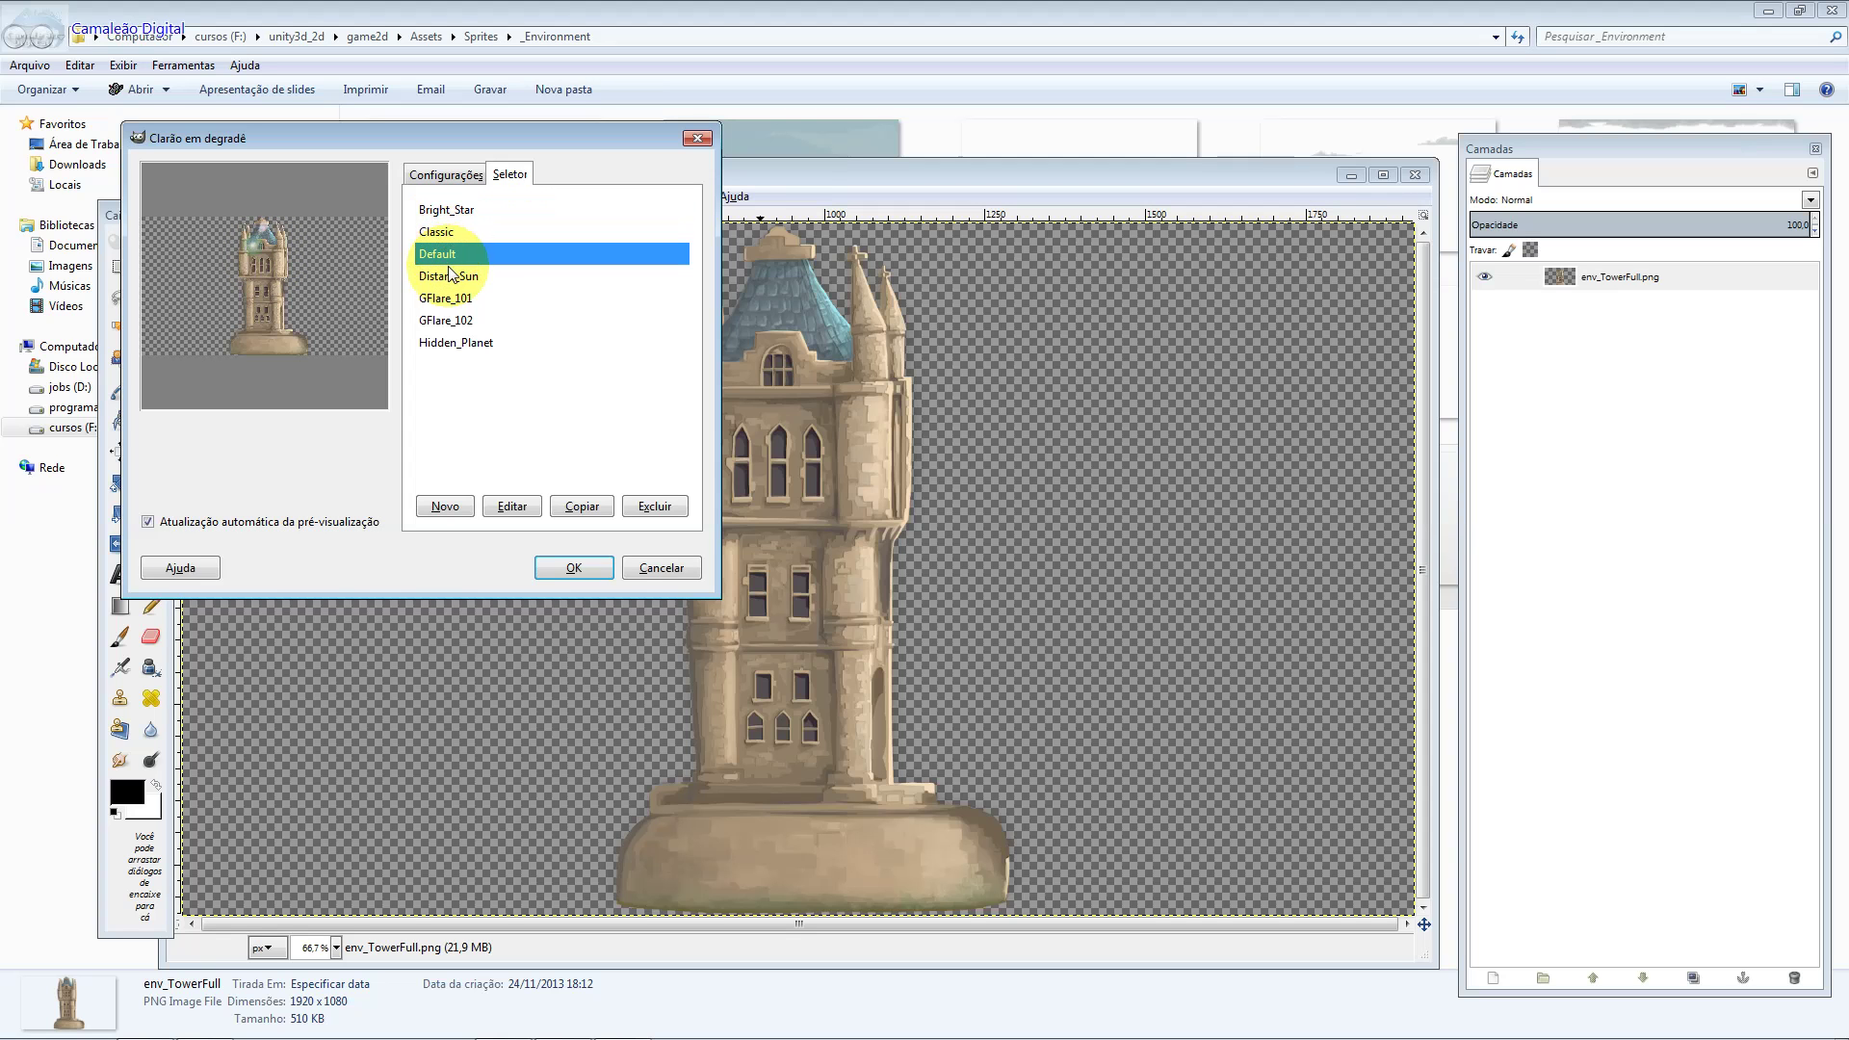
left_click(281, 310)
left_click(254, 235)
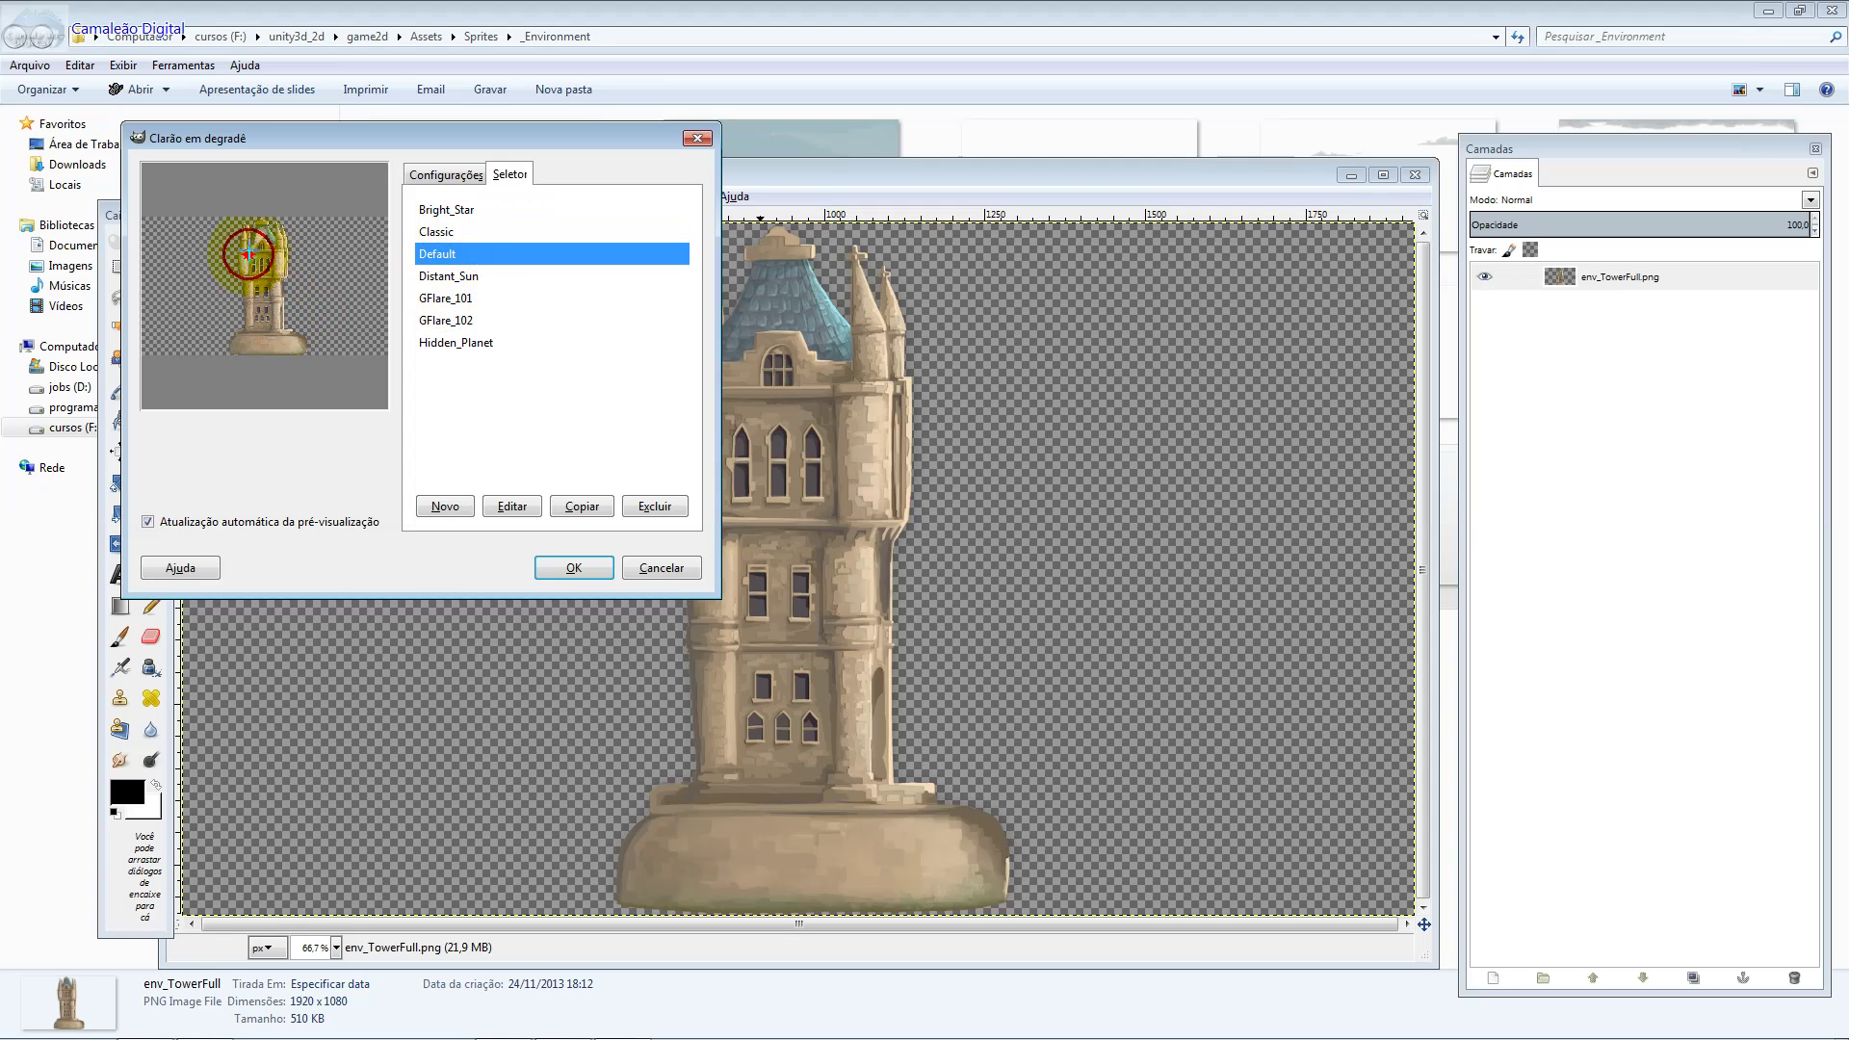
left_click(445, 298)
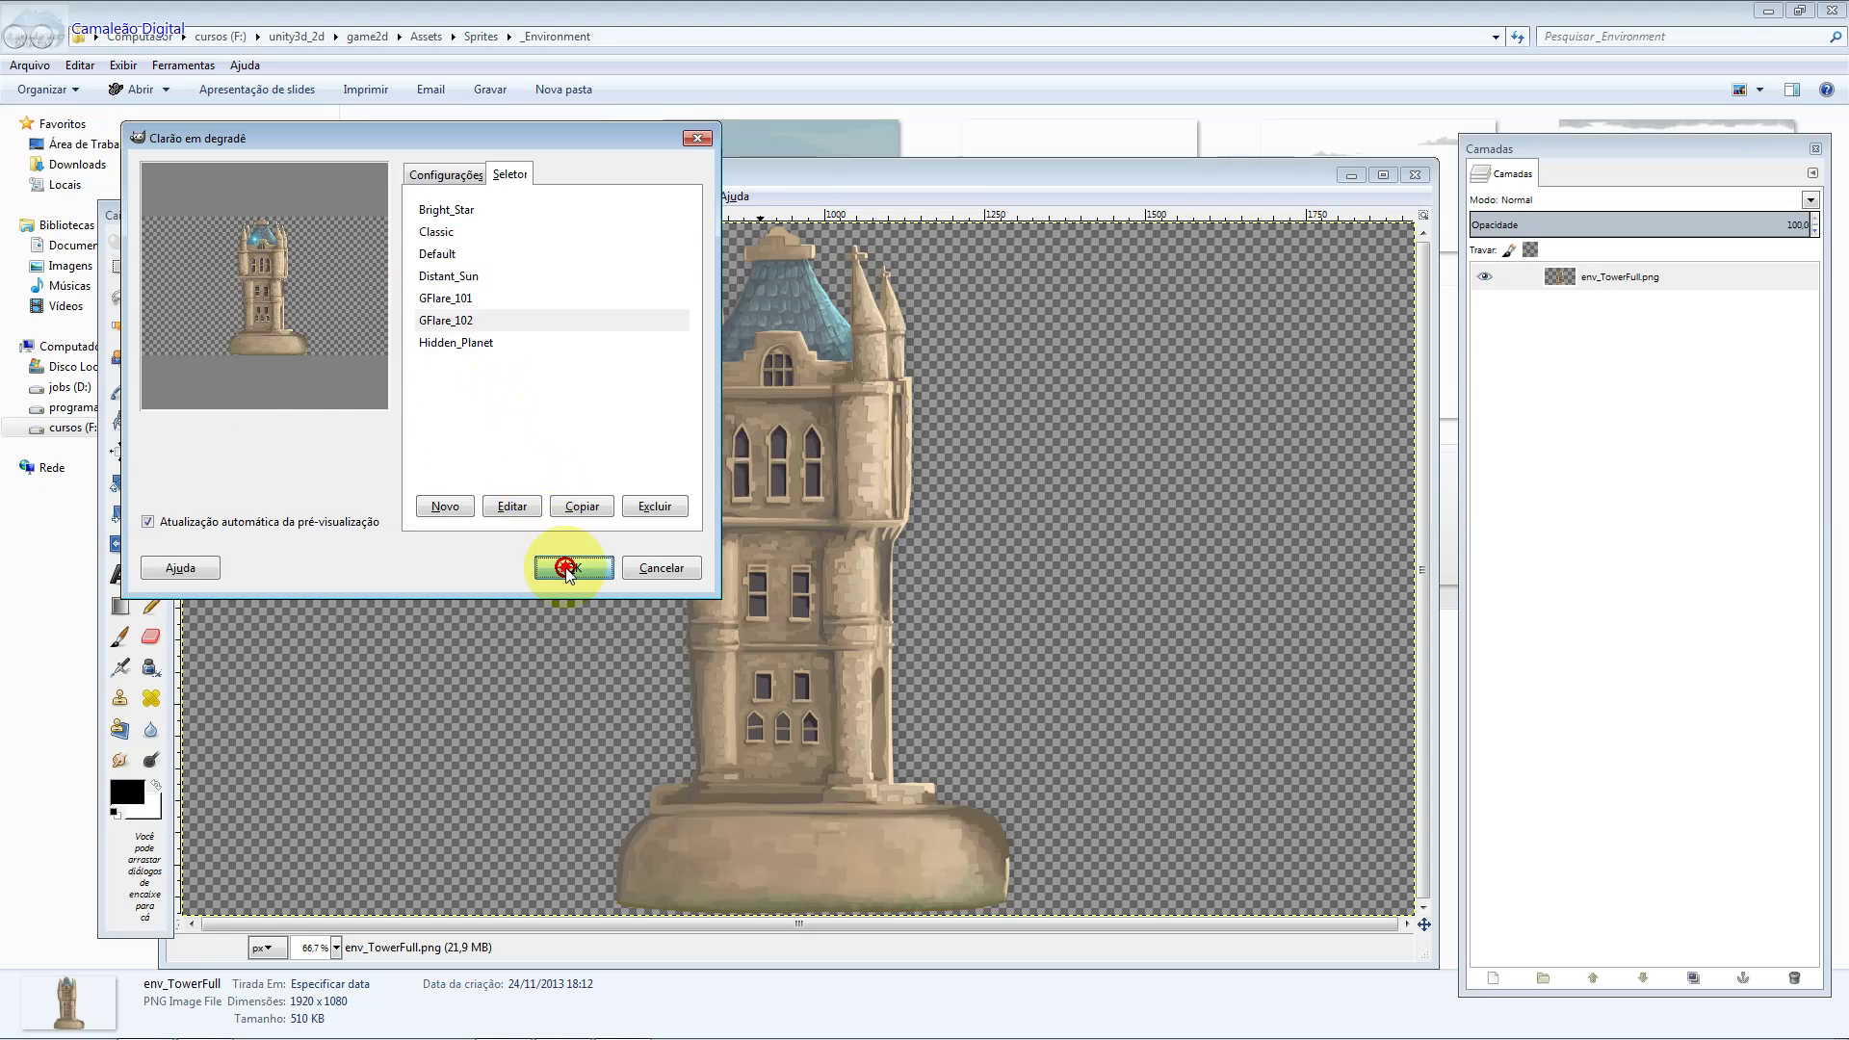
left_click(568, 567)
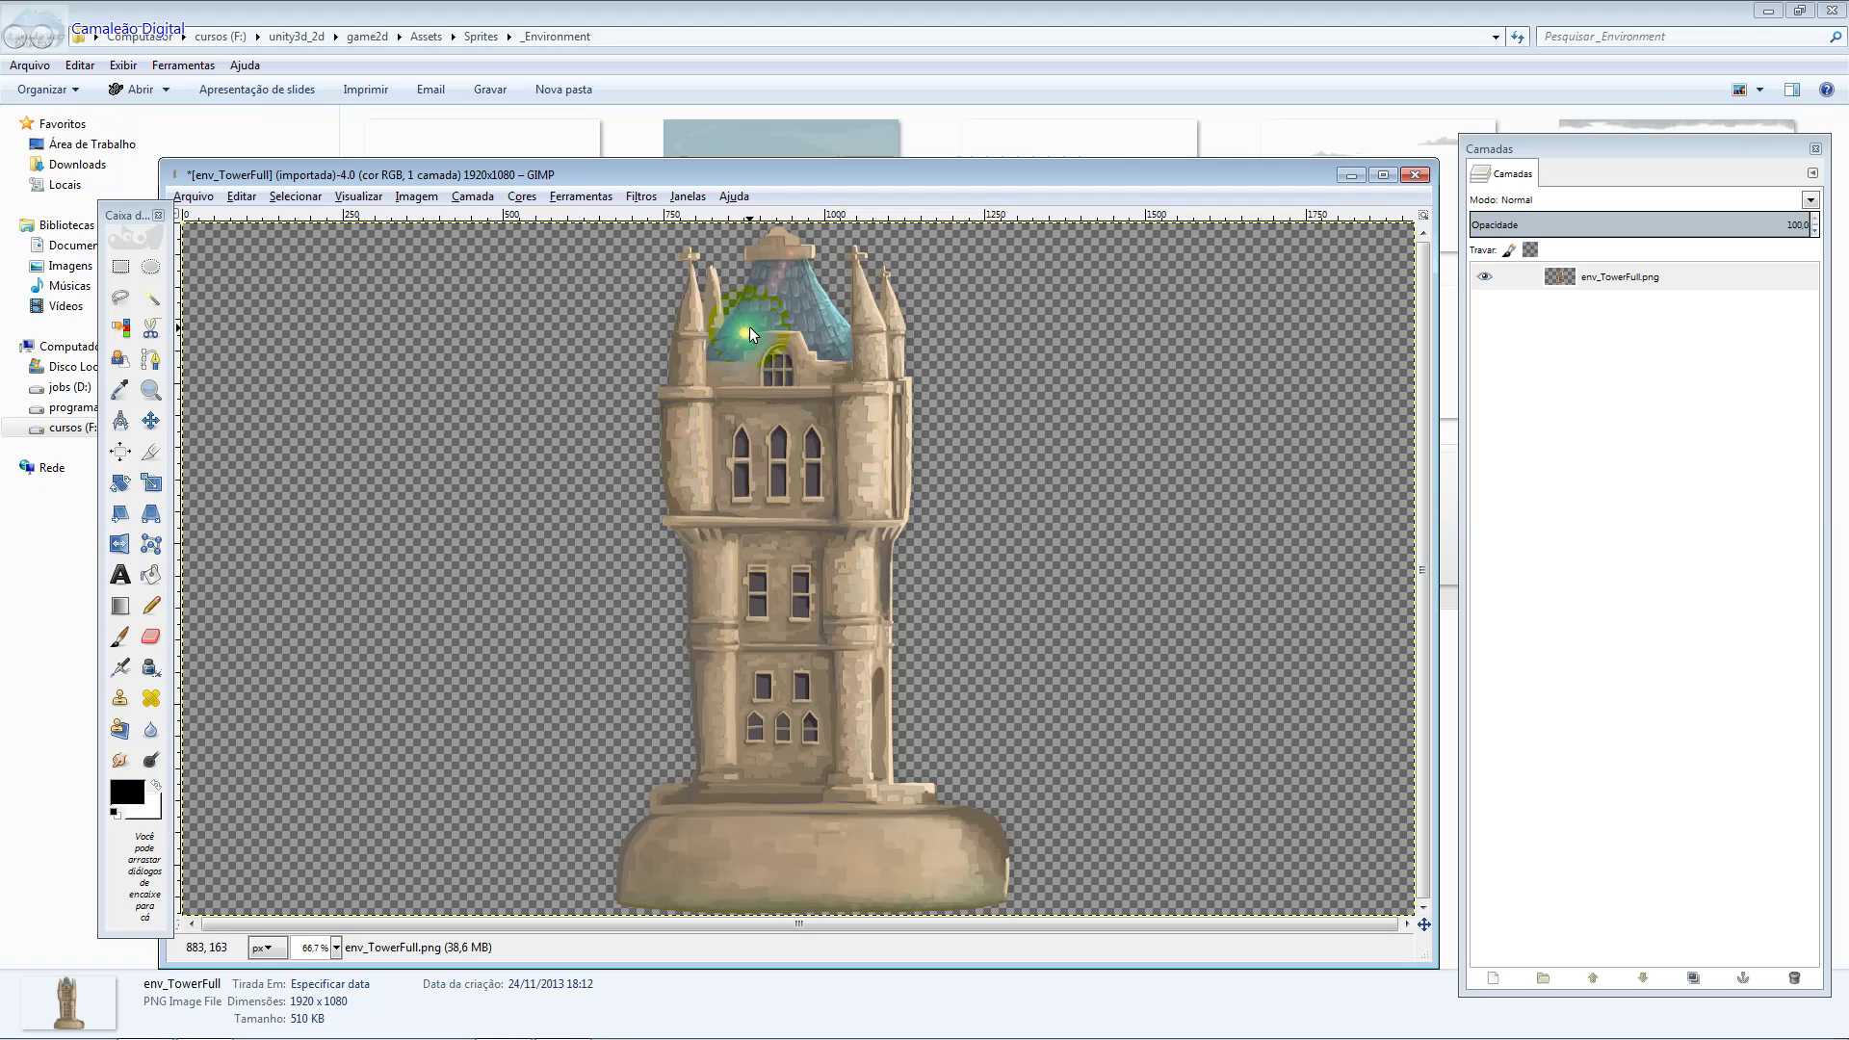
Undo the gradient flare and start a Supernova flare centred near the tower top (816,279).
key("ctrl+z")
left_click(637, 197)
mouse_move(682, 362)
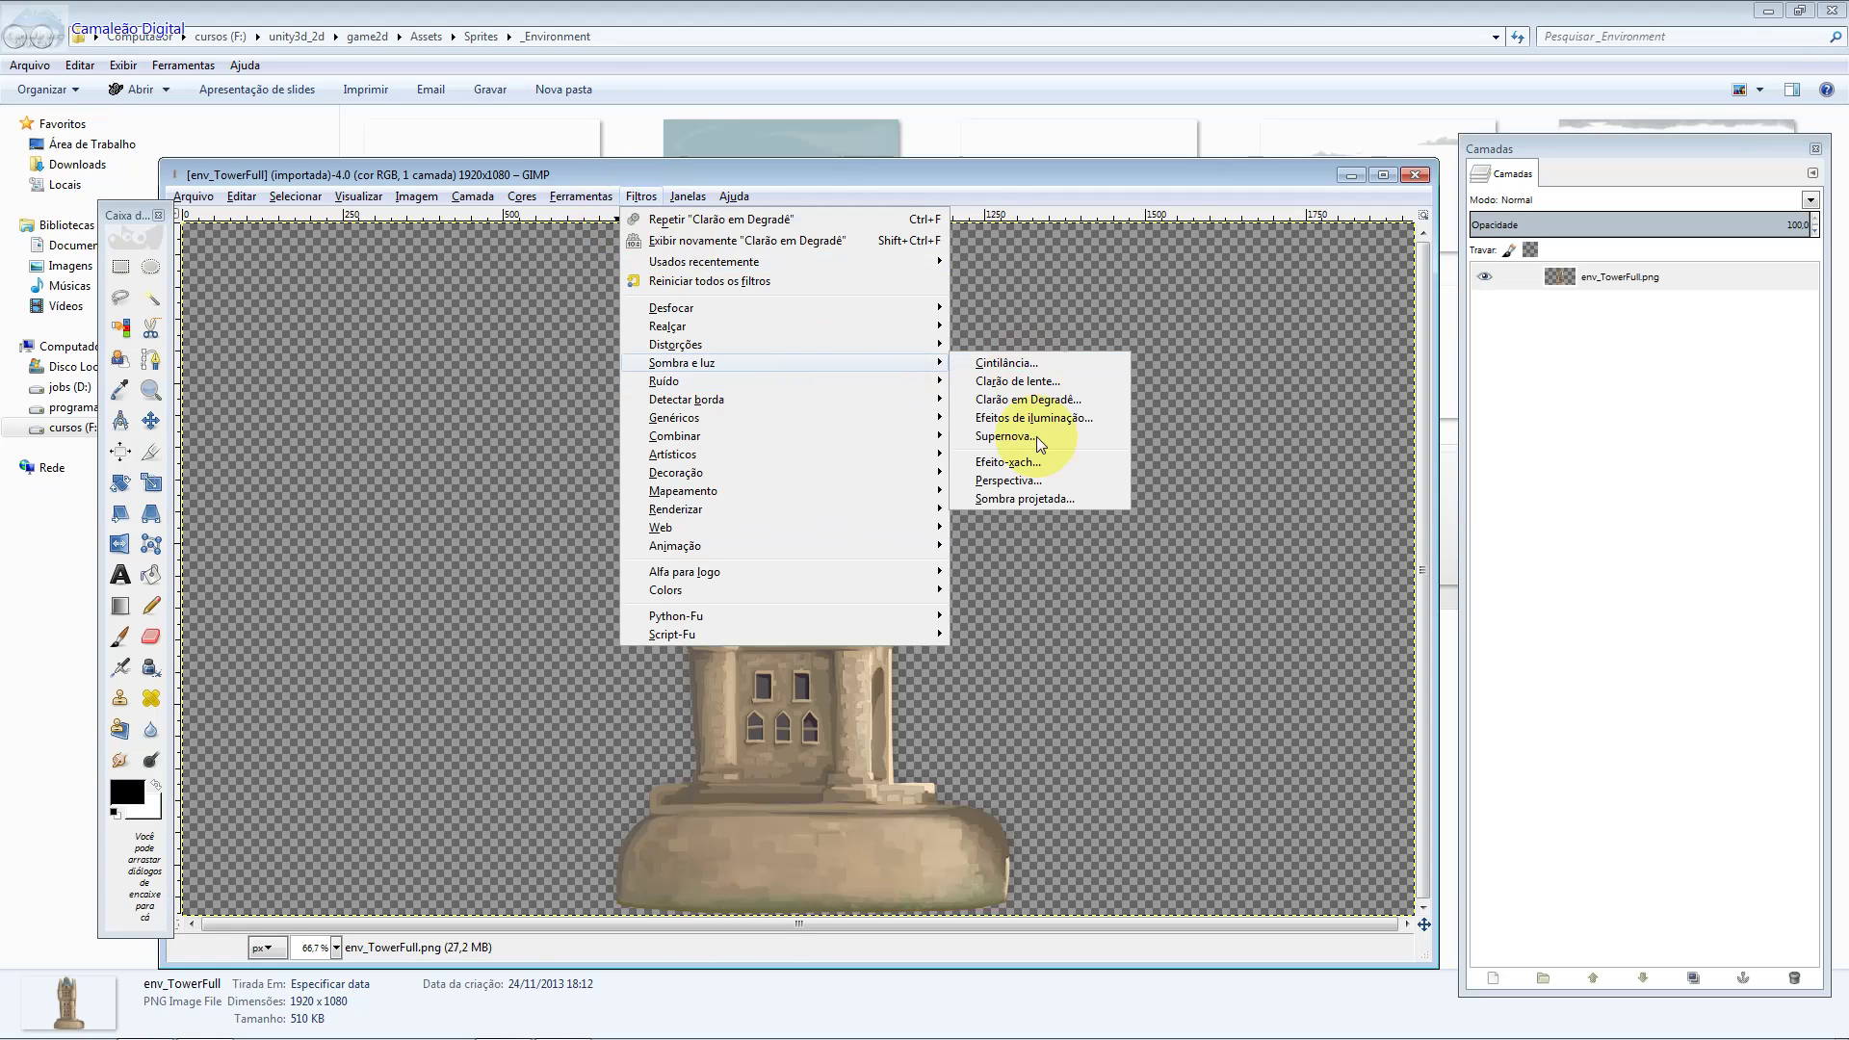
left_click(1044, 430)
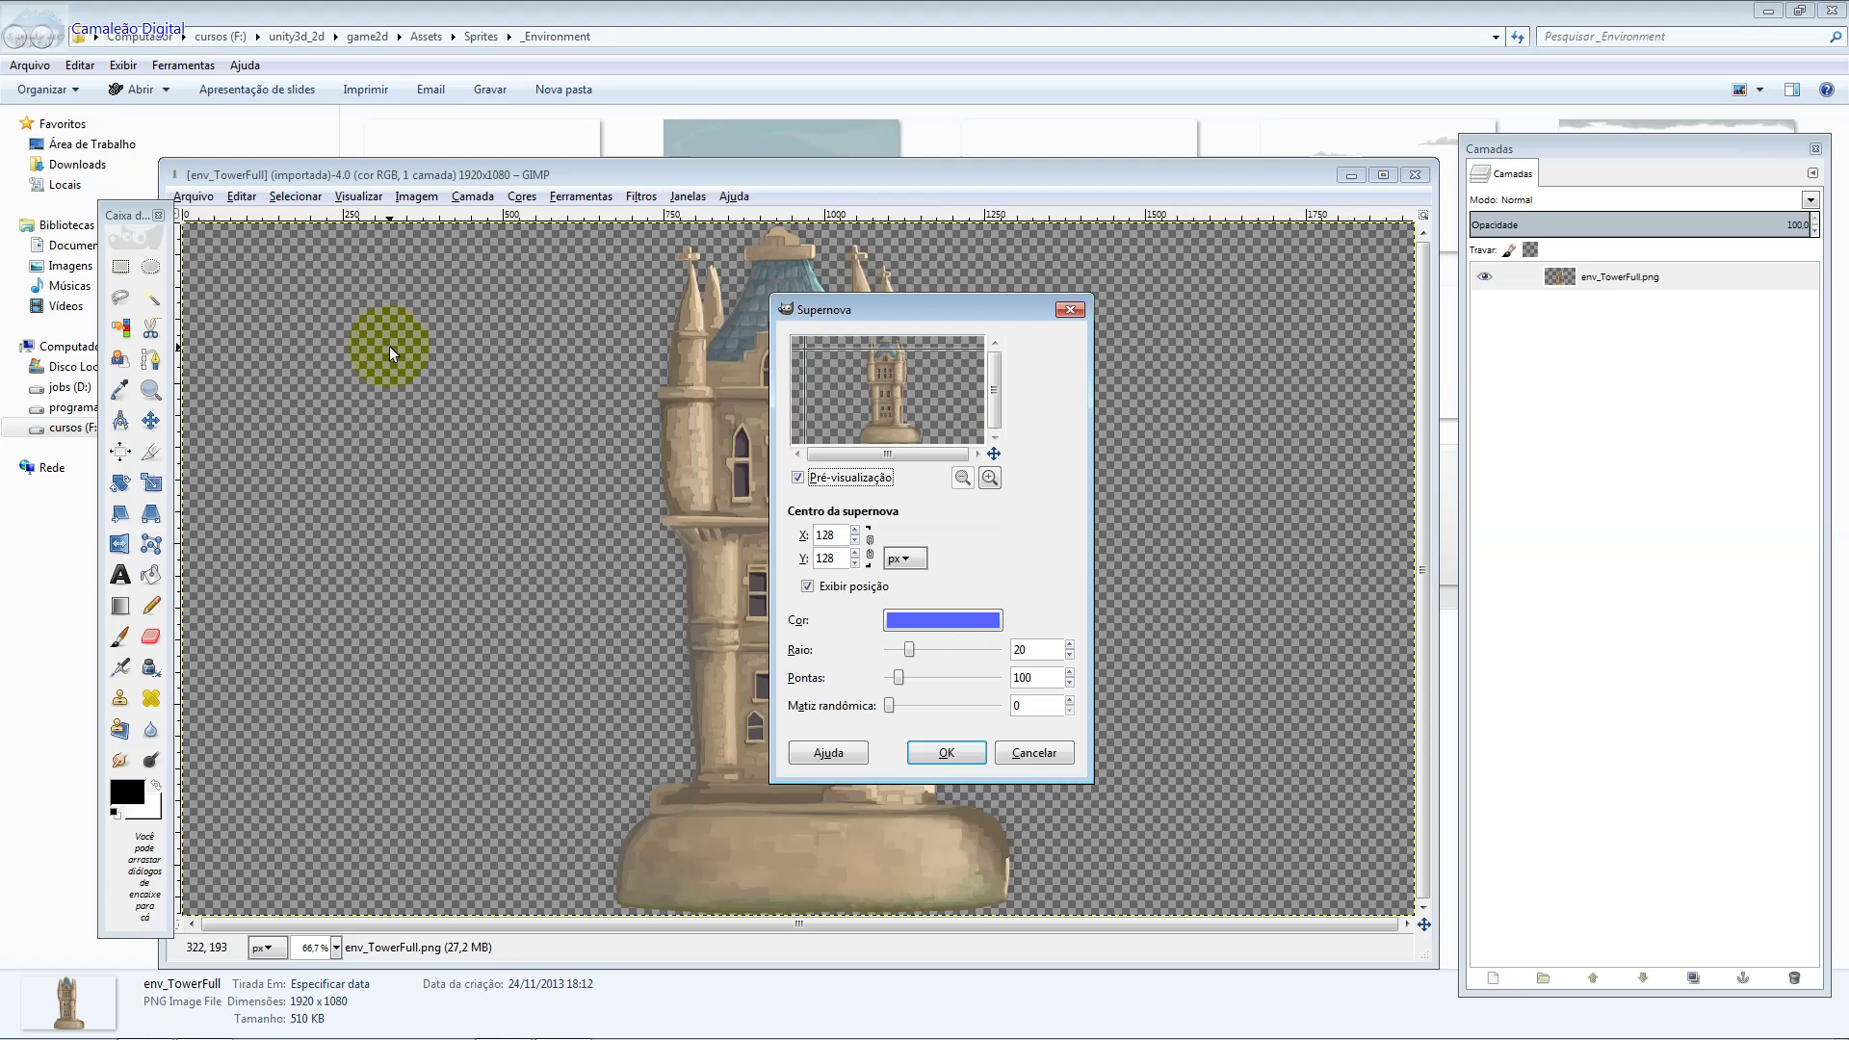
left_click_drag(836, 362, 874, 364)
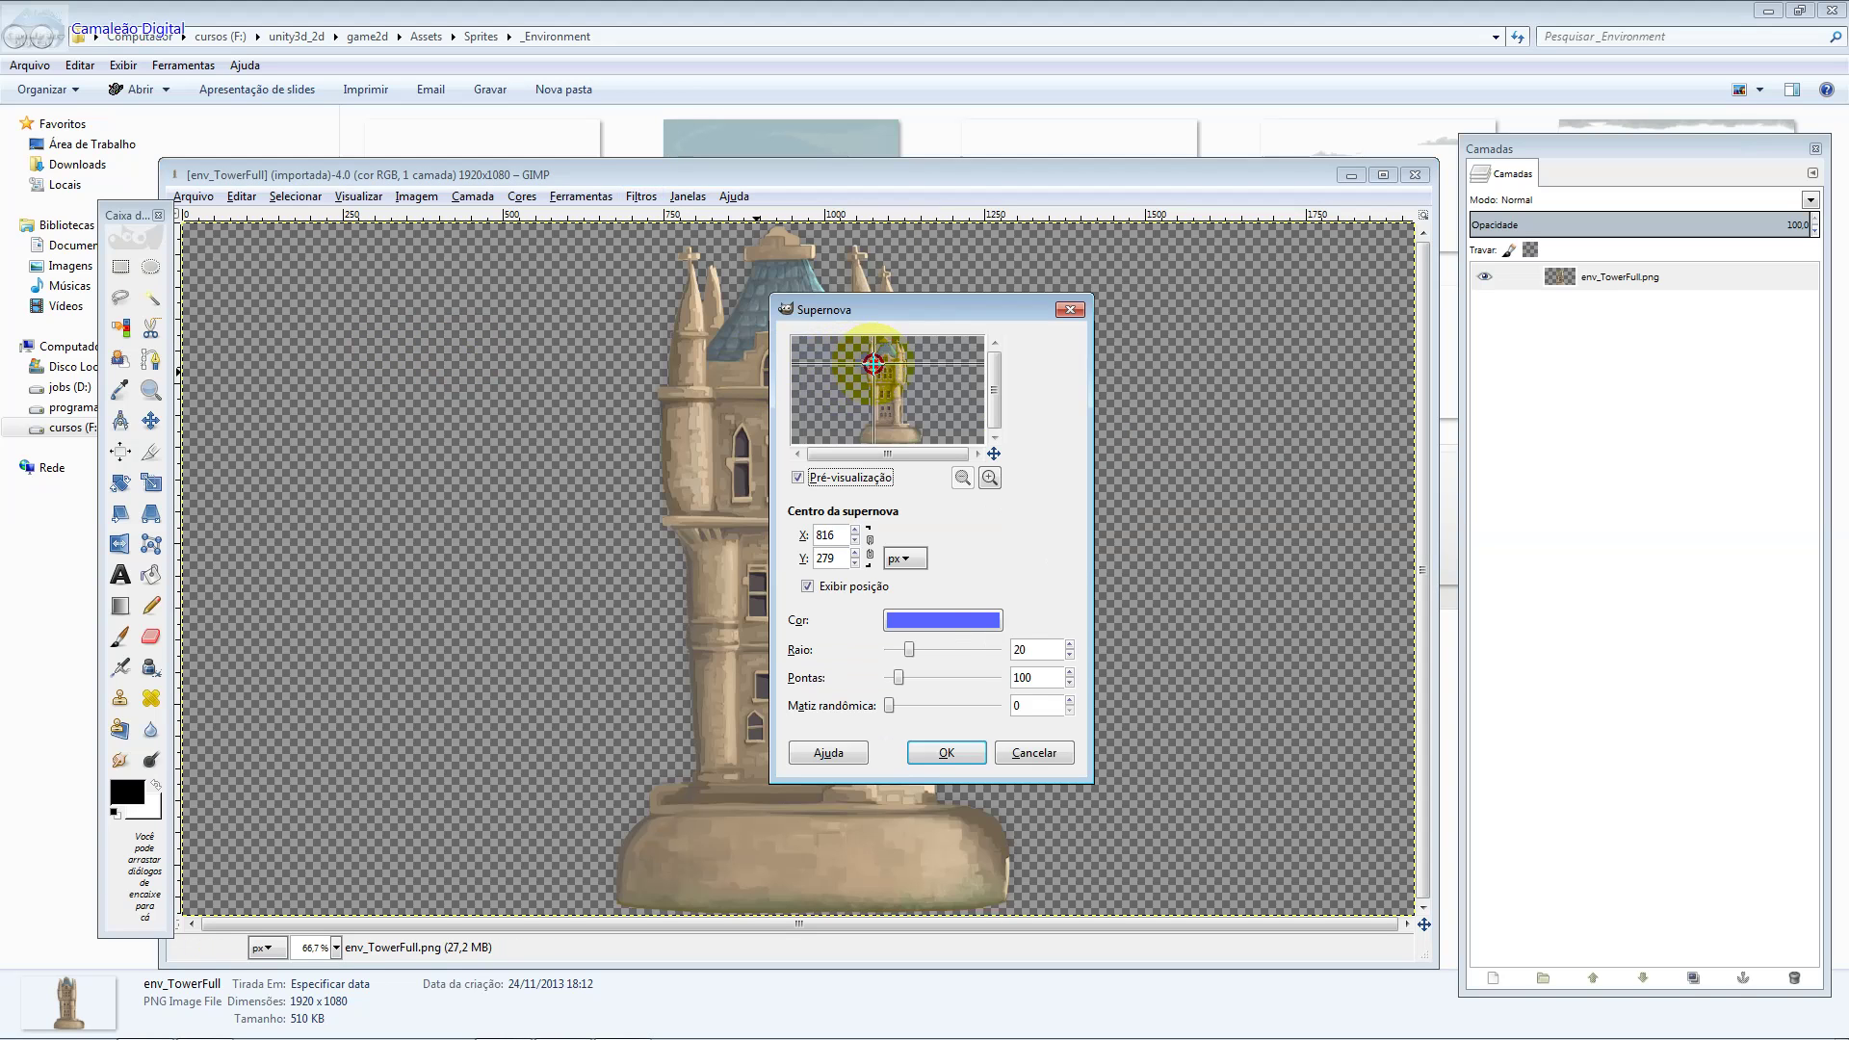
Render the Supernova in yellow, then undo it to discard the glow.
left_click(943, 620)
left_click(345, 353)
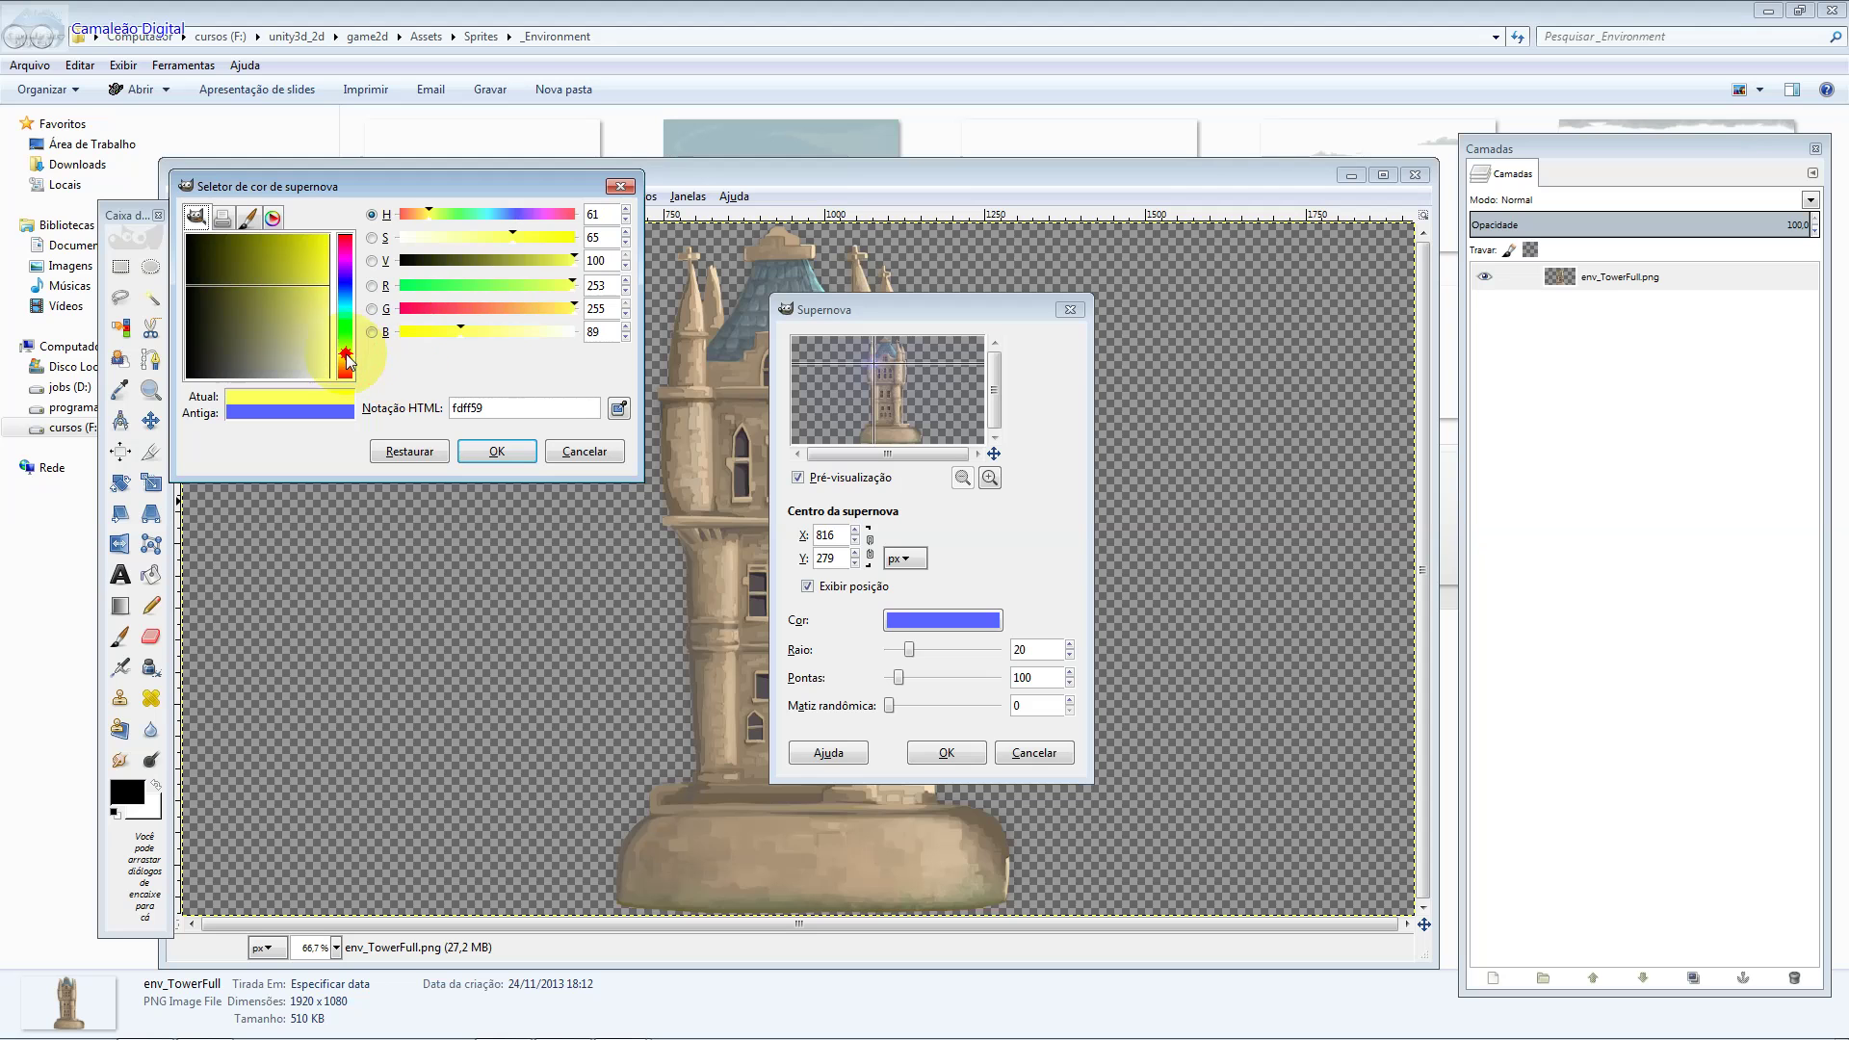
left_click(497, 450)
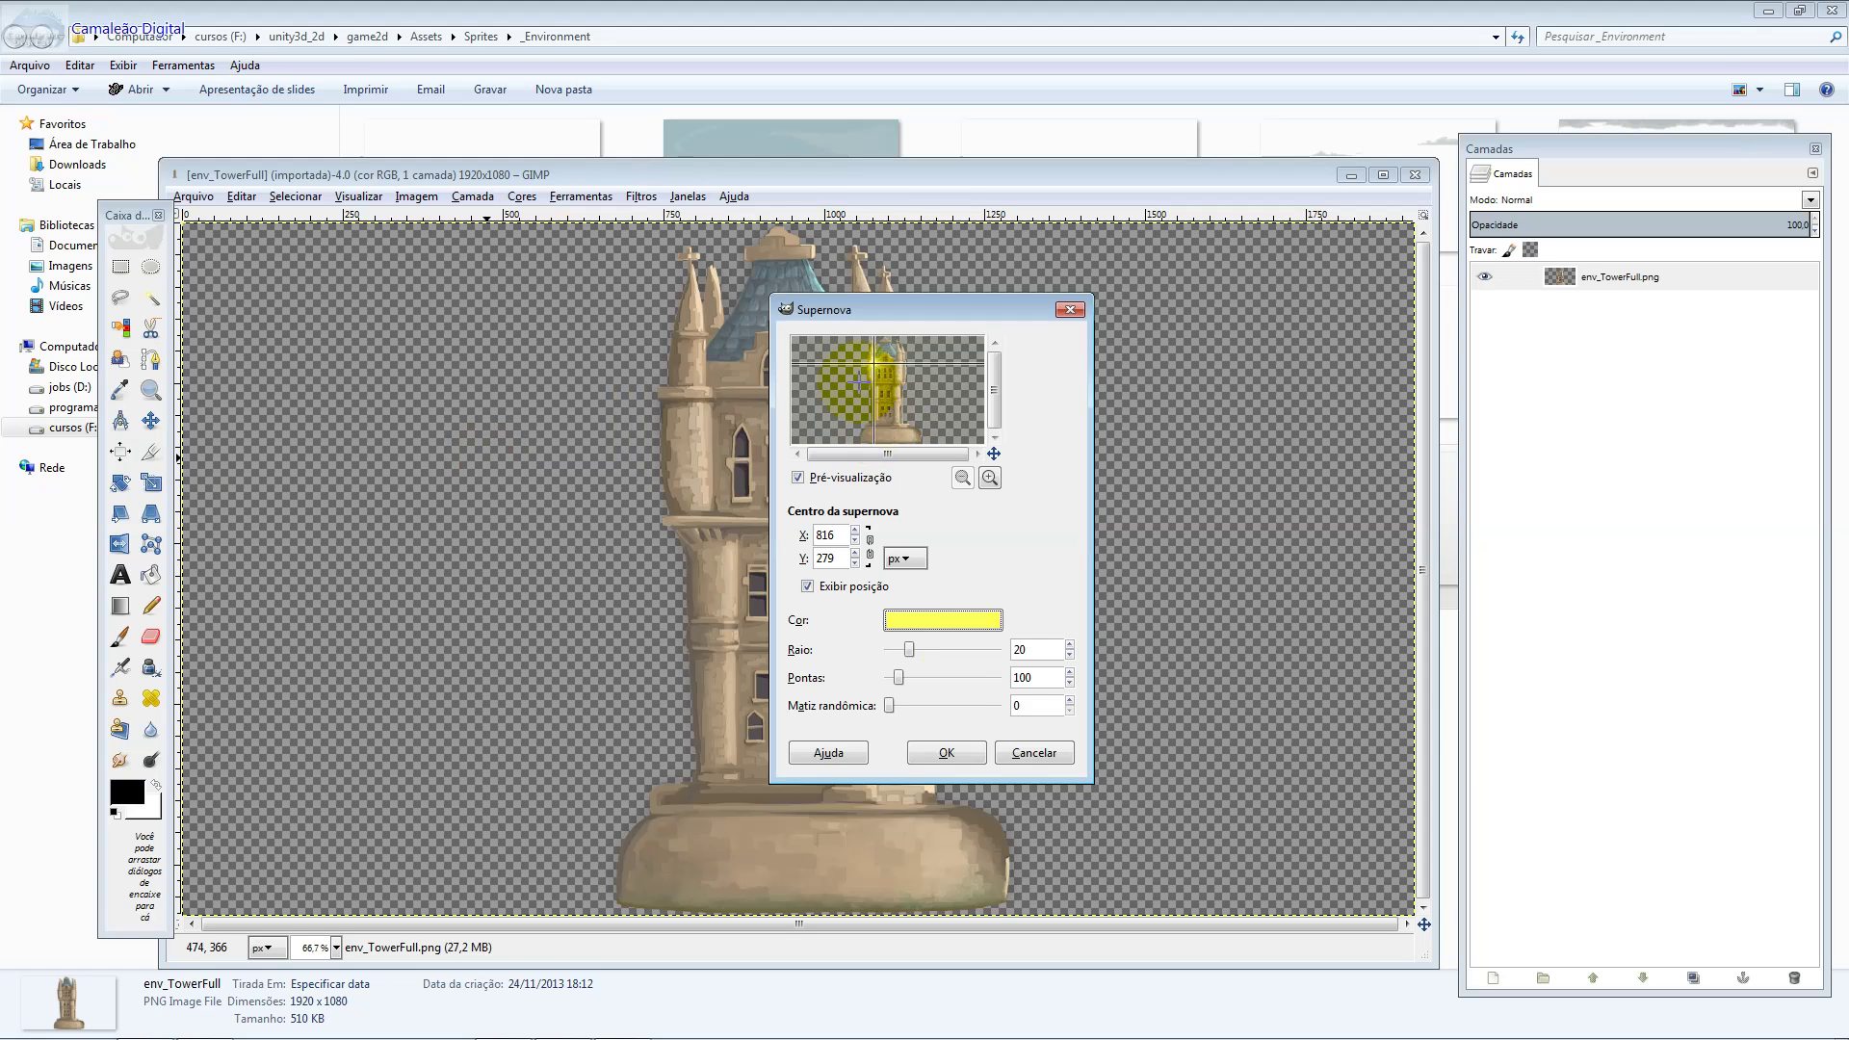
left_click(963, 736)
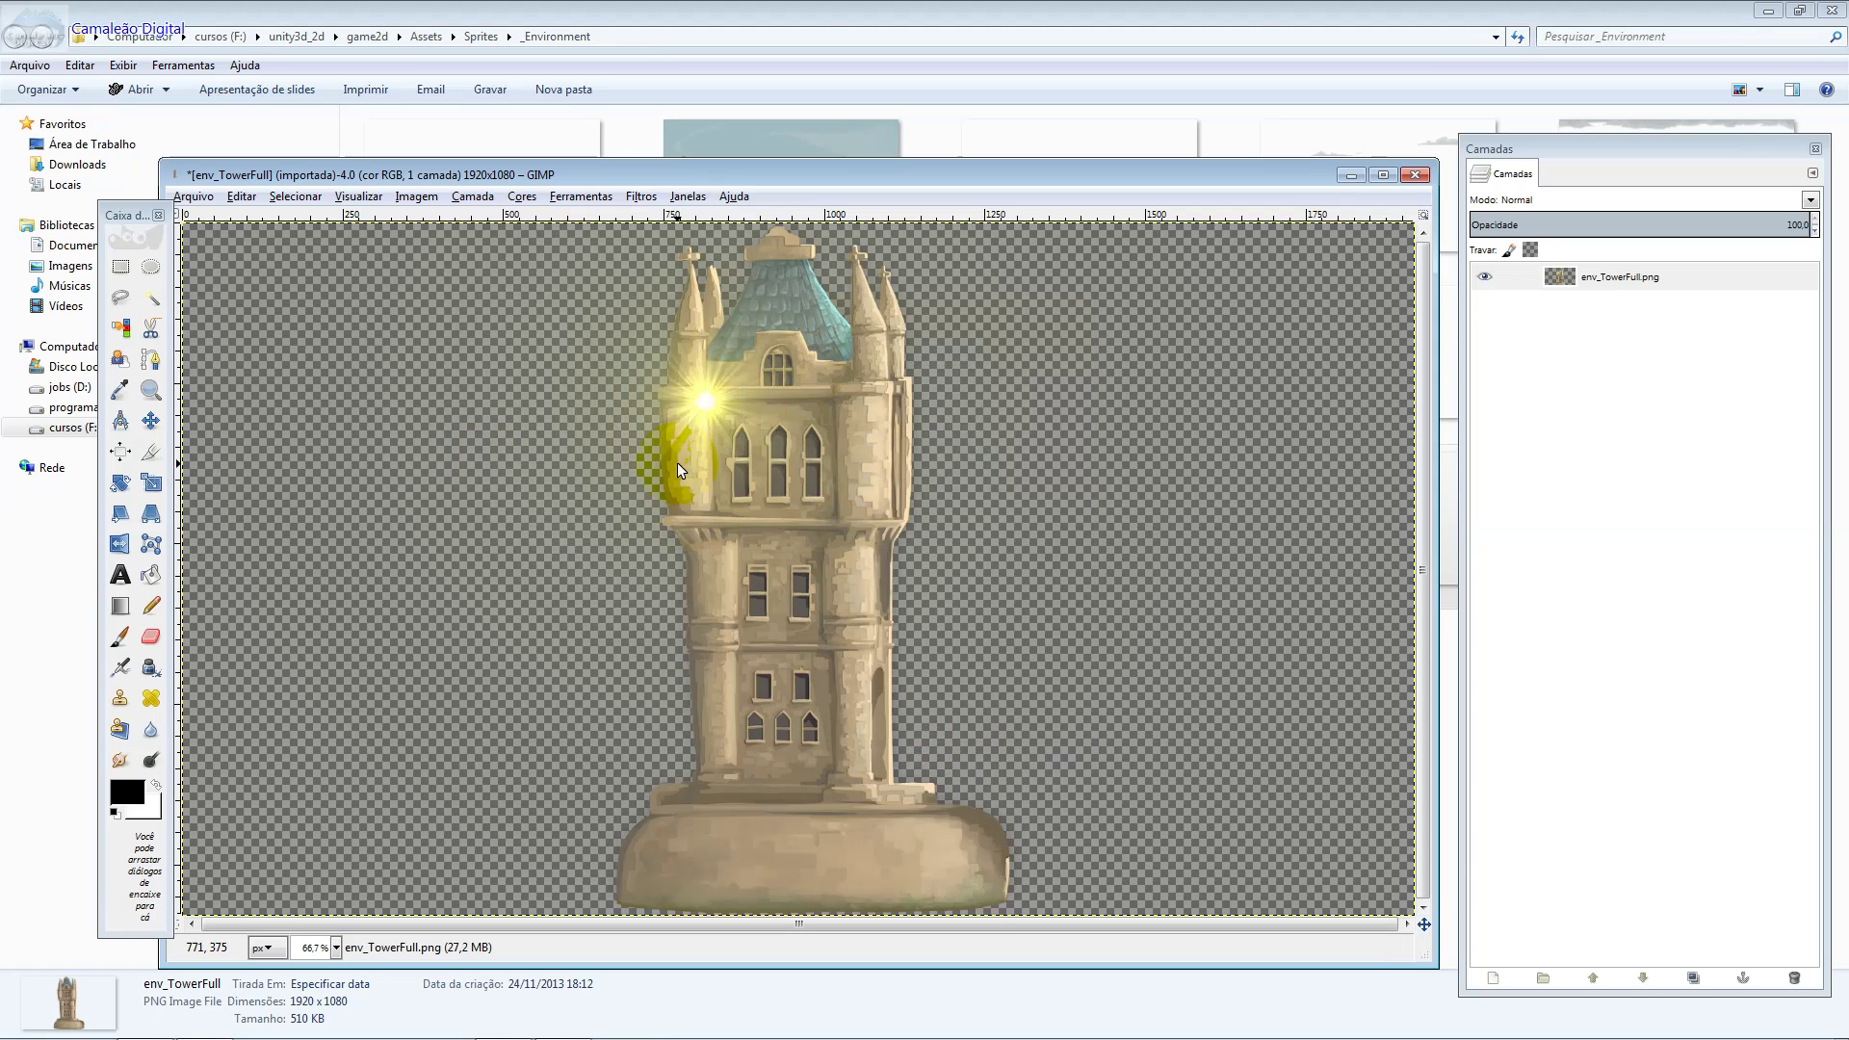
key("ctrl+z")
left_click(639, 197)
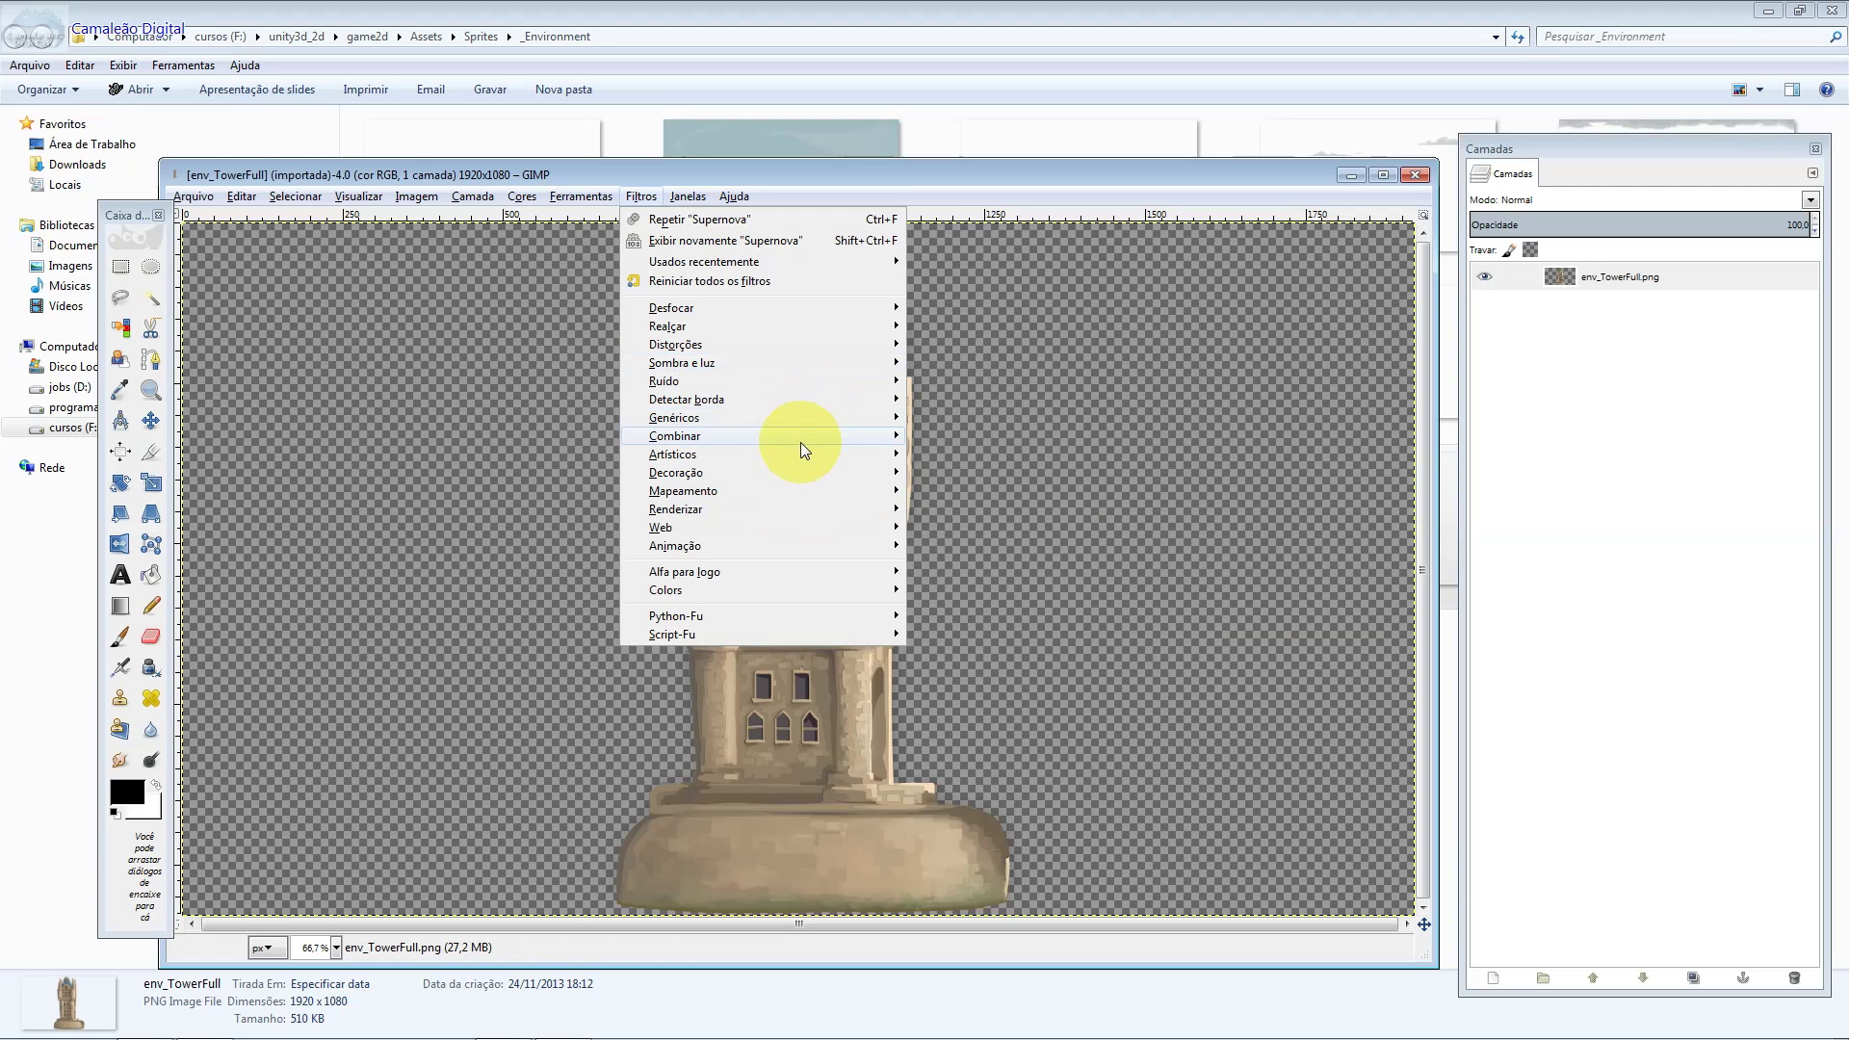
mouse_move(673, 453)
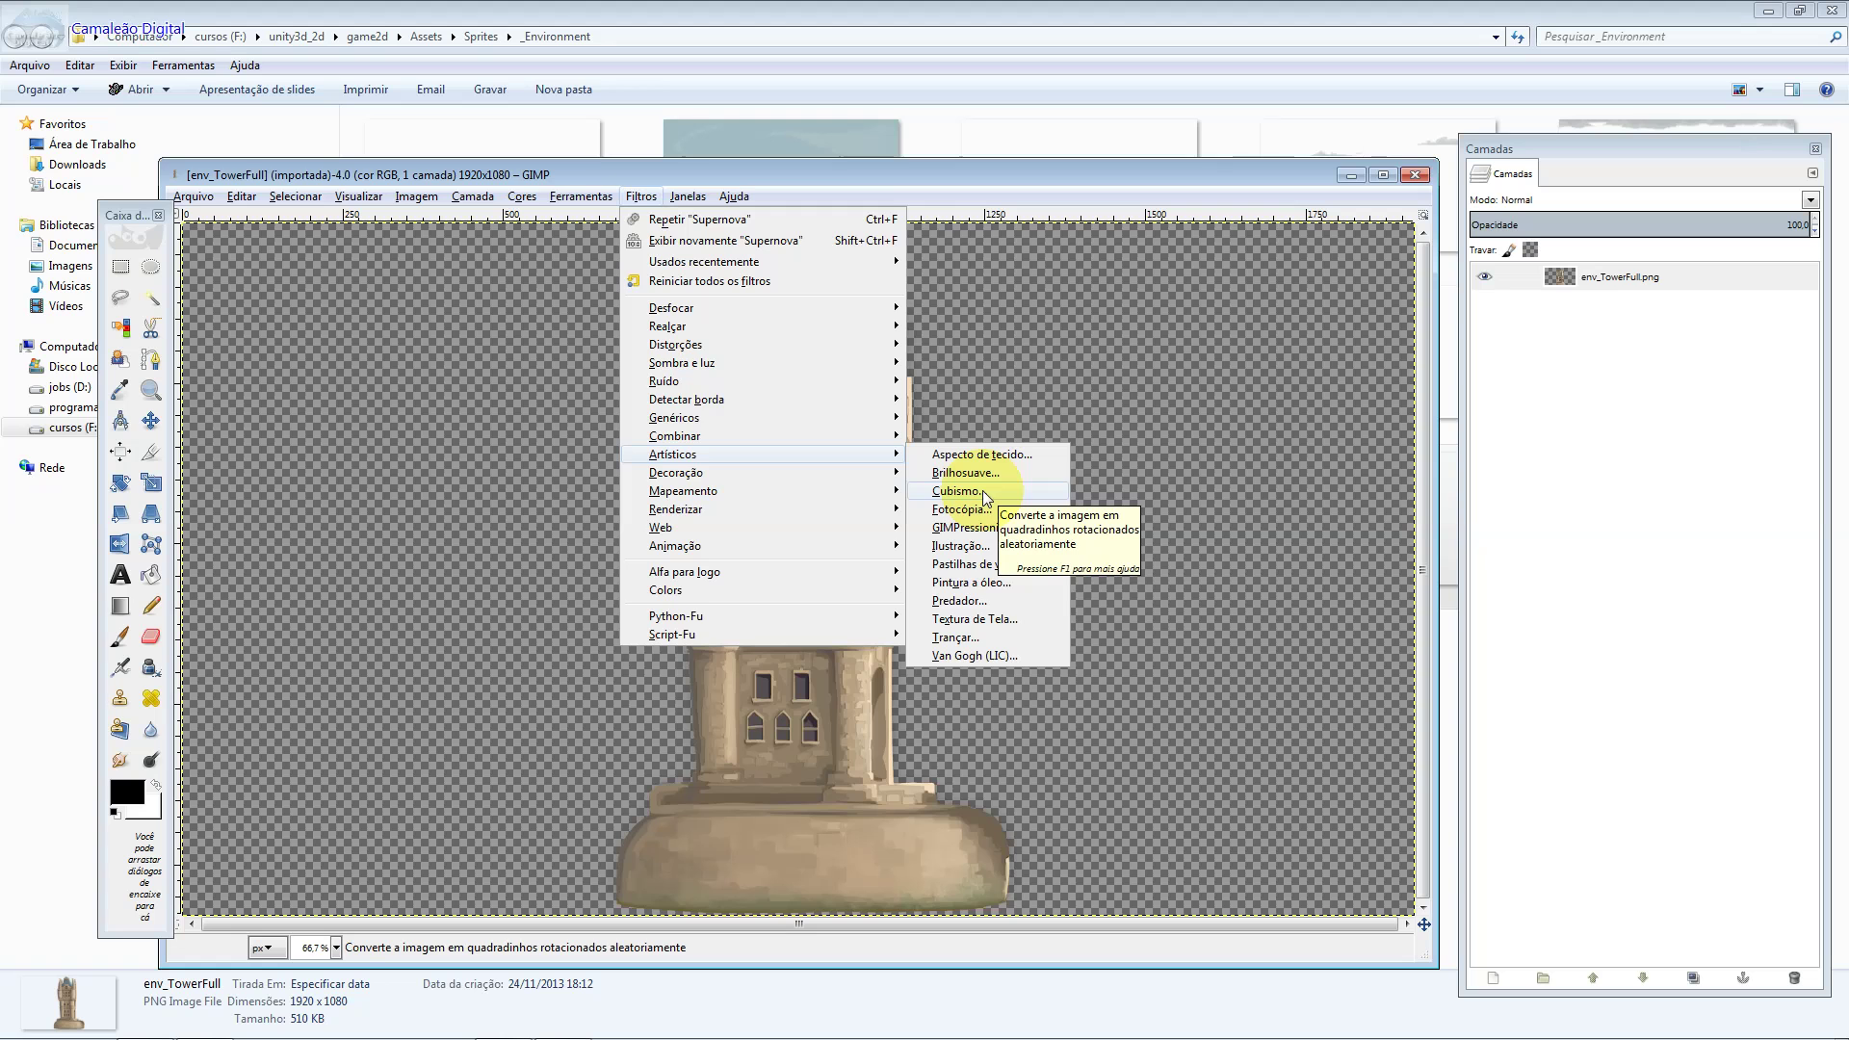
Open the Cartoon filter on the tower and trial different mask radius and black percentage values.
left_click(986, 547)
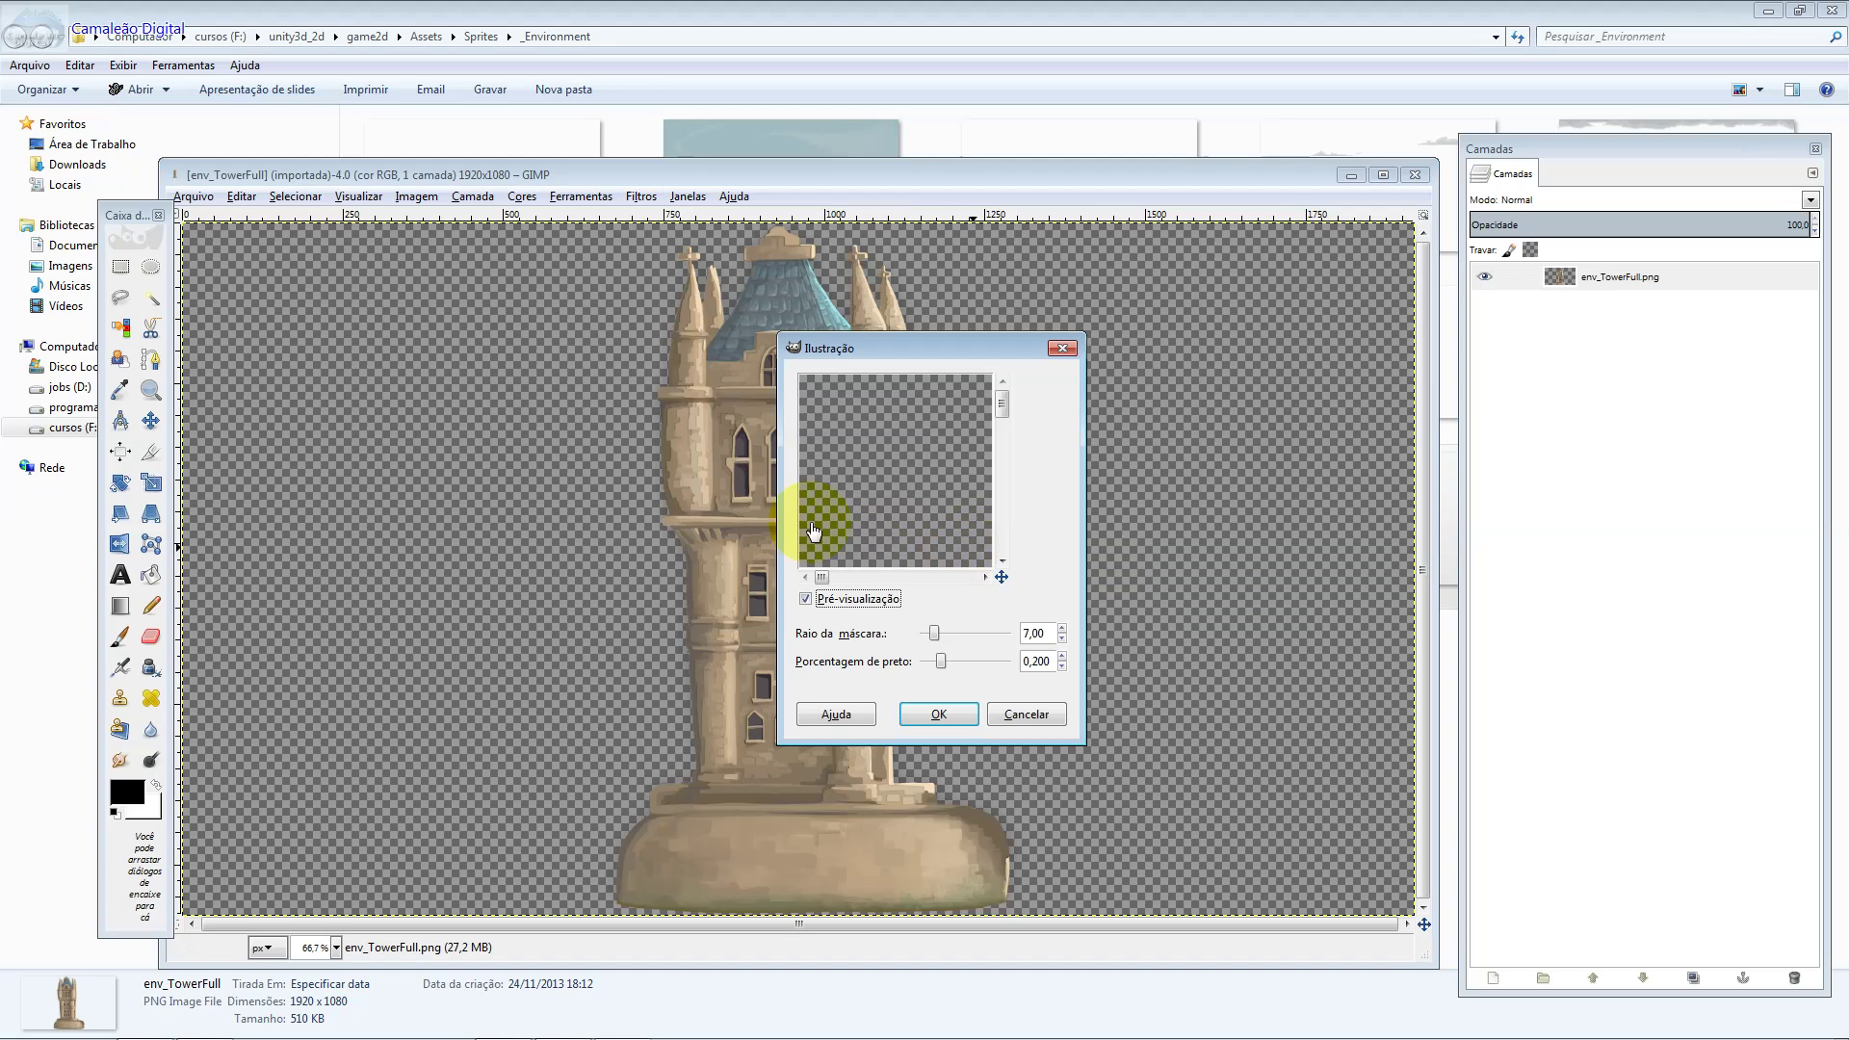
left_click_drag(880, 488, 730, 455)
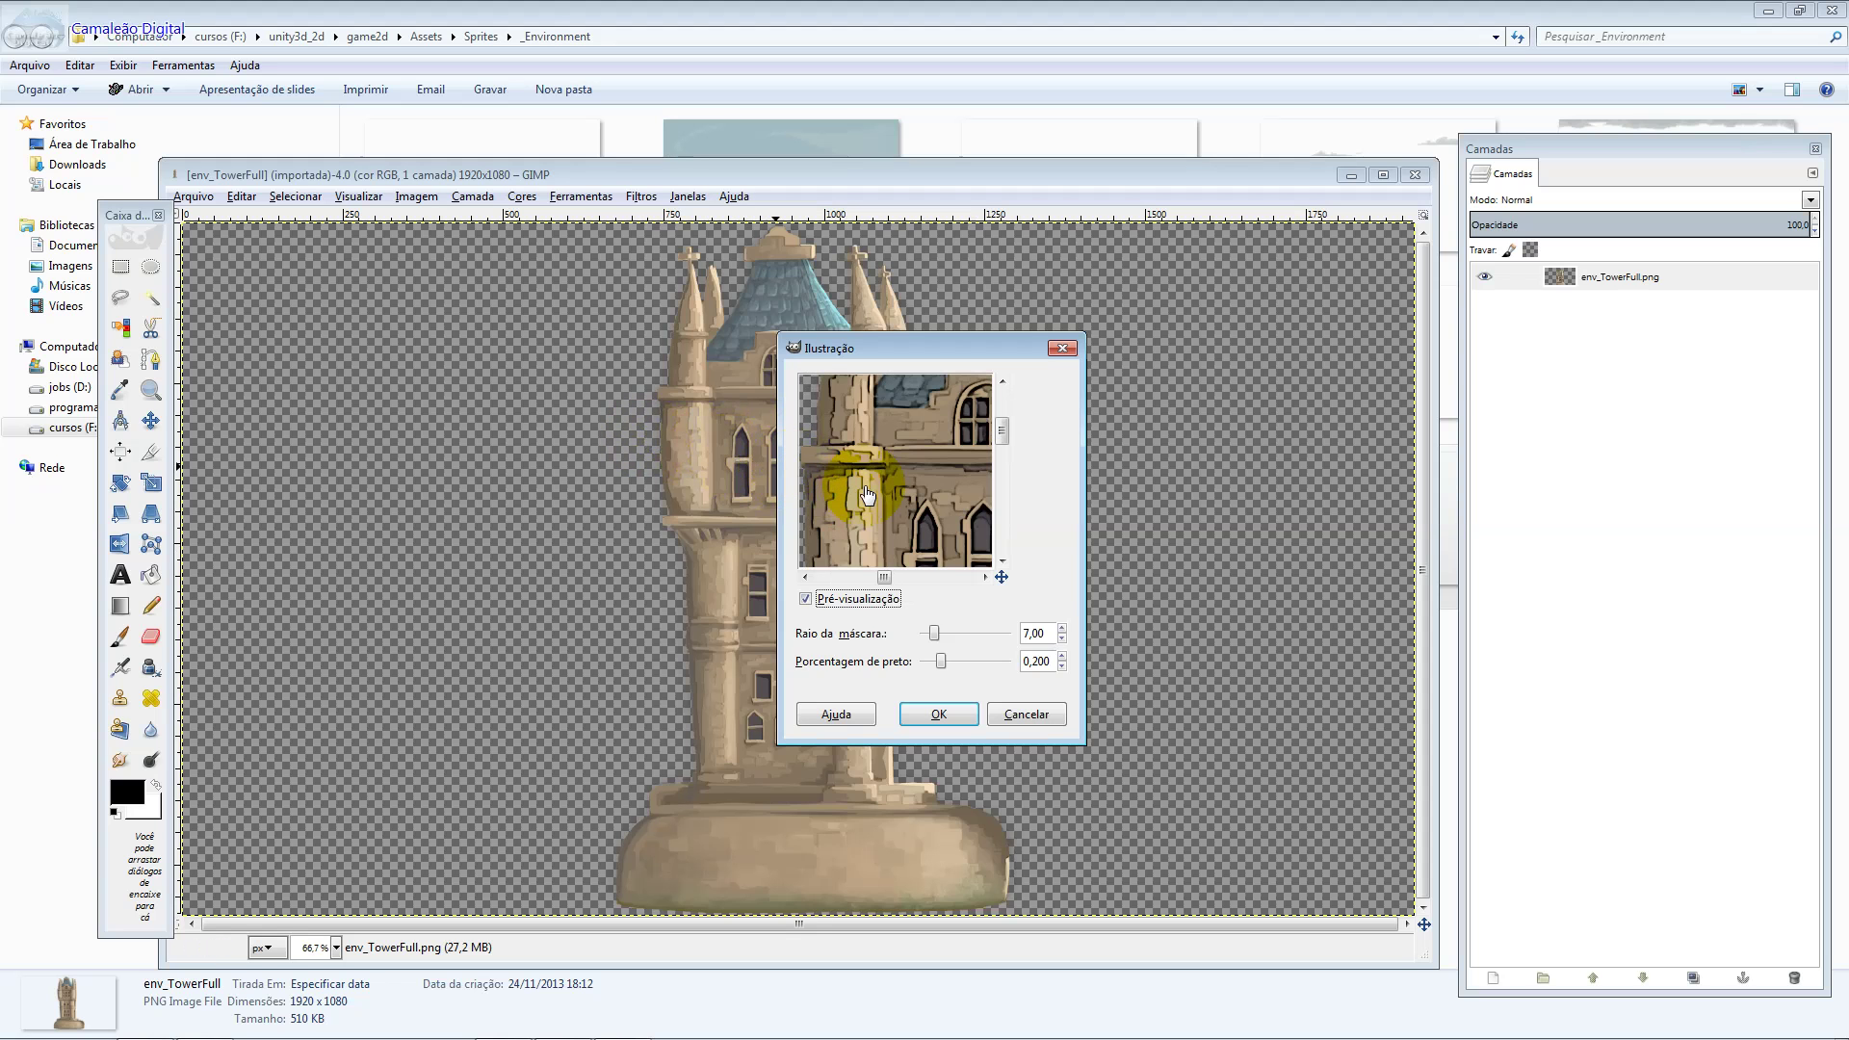
left_click_drag(883, 579, 884, 590)
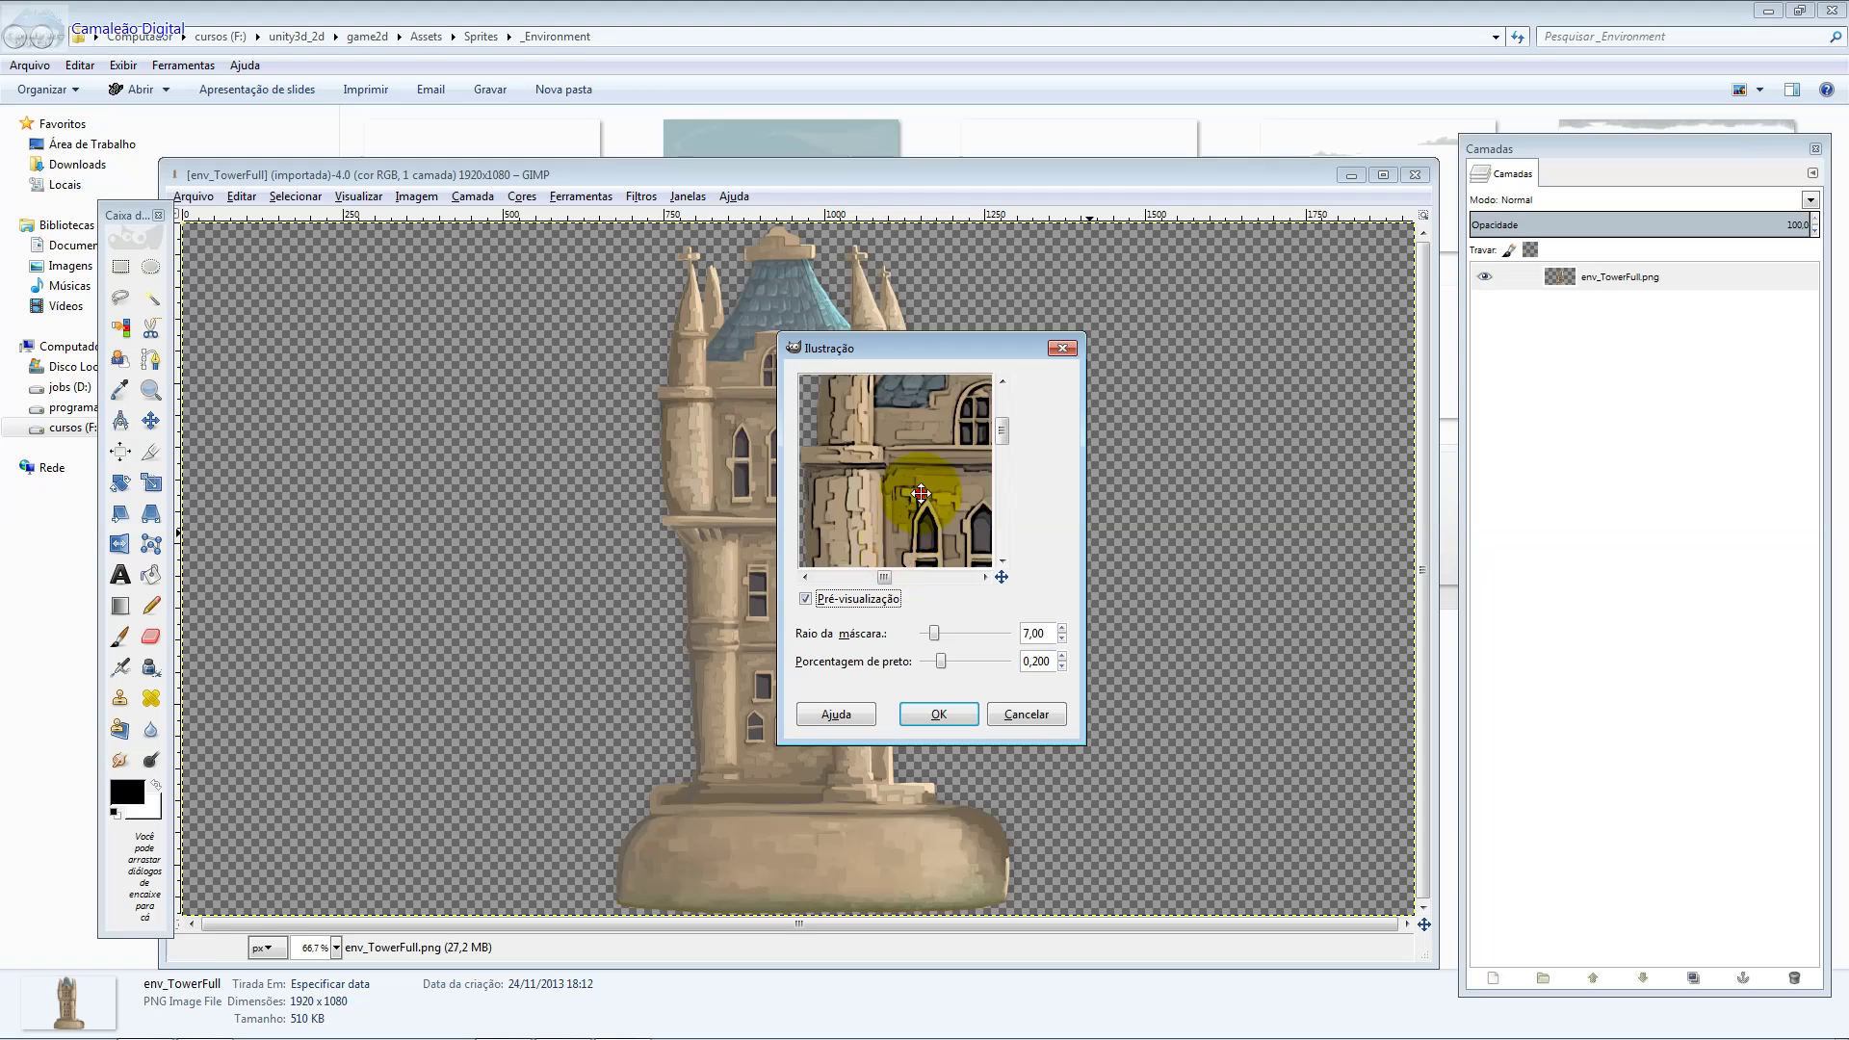
left_click_drag(928, 495, 913, 475)
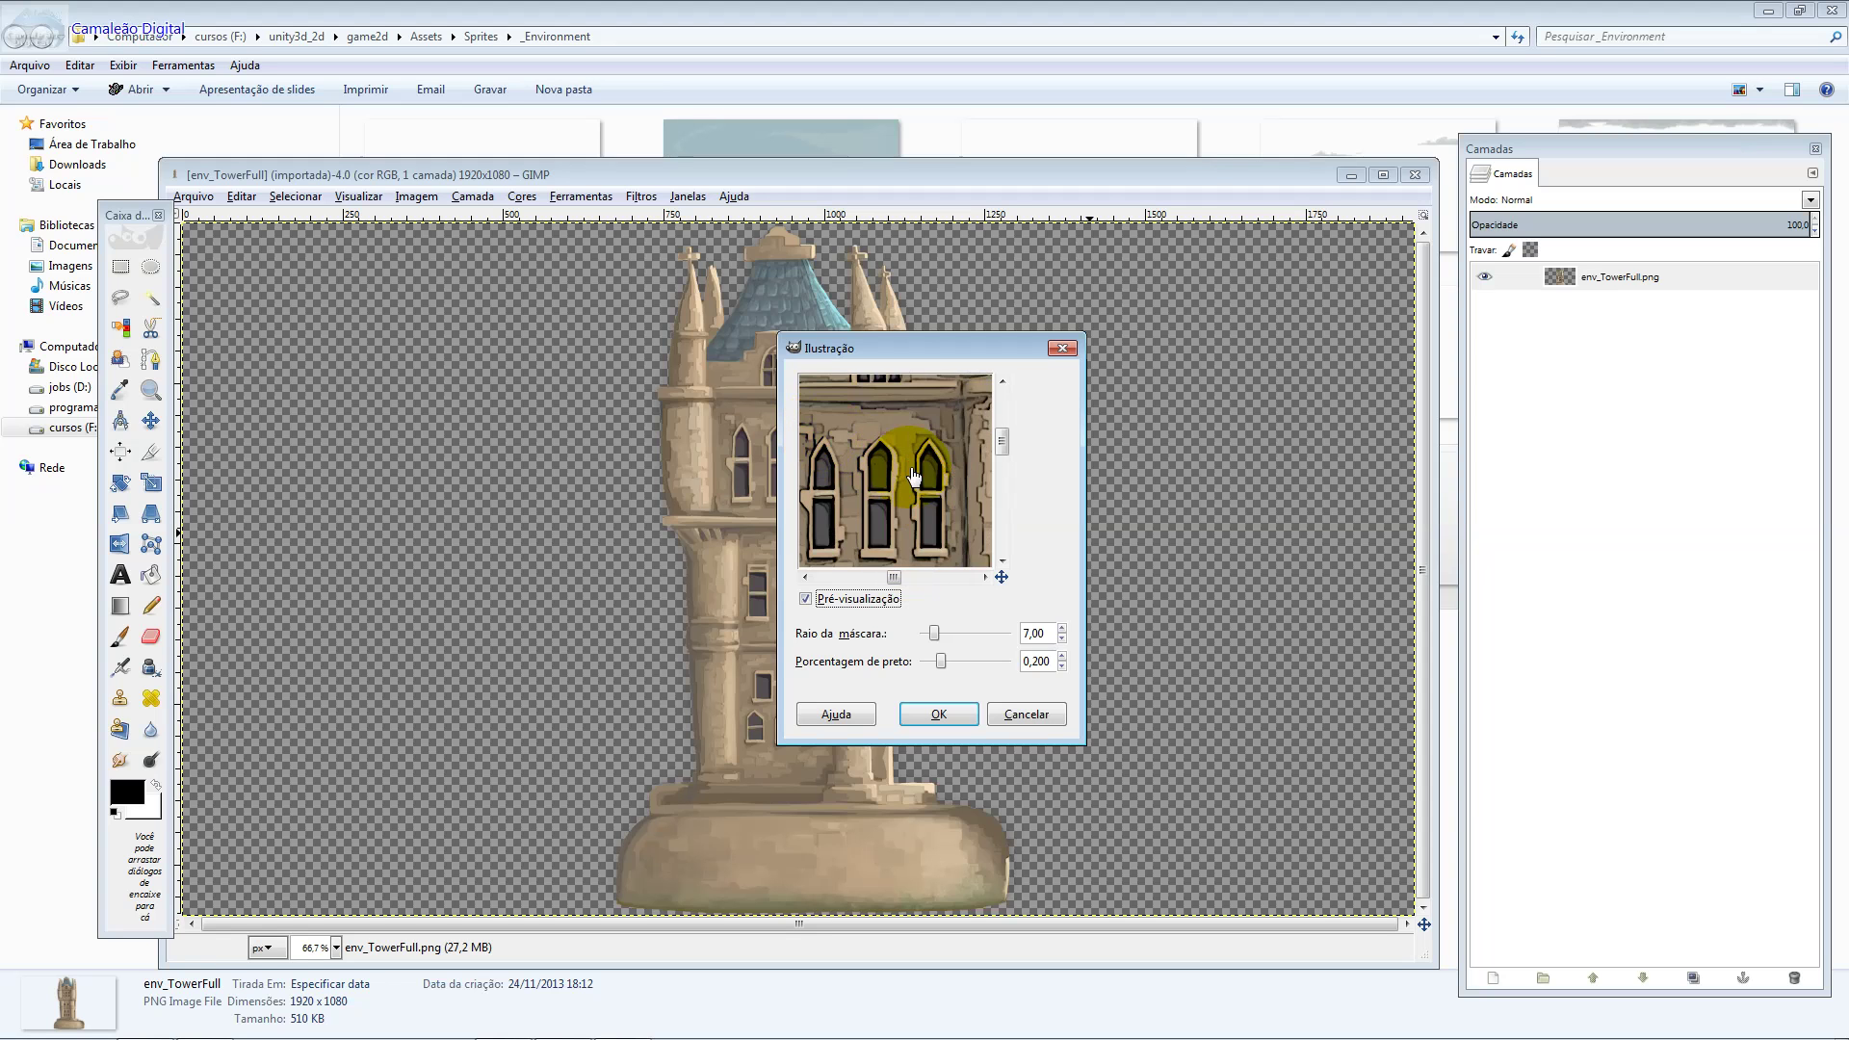
left_click_drag(935, 633, 923, 662)
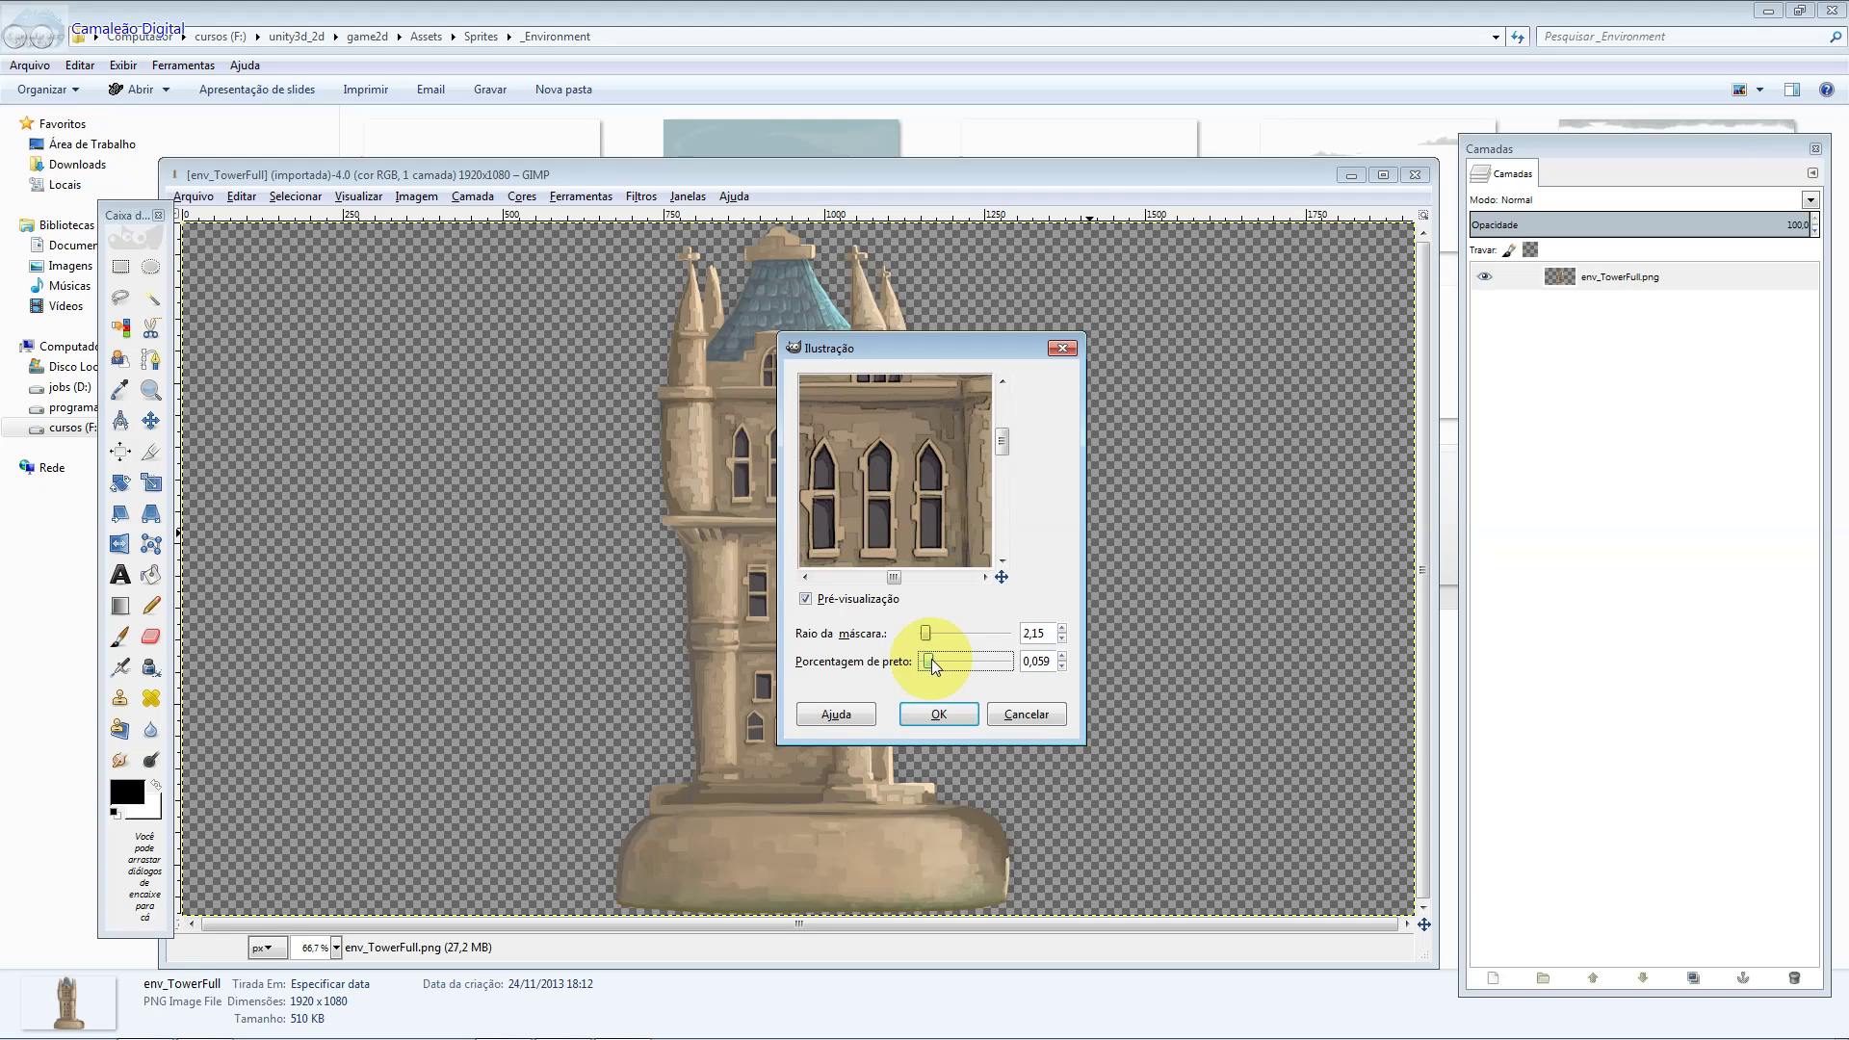
mouse_move(921, 661)
left_mouse_down()
mouse_move(934, 636)
mouse_move(965, 636)
left_mouse_up()
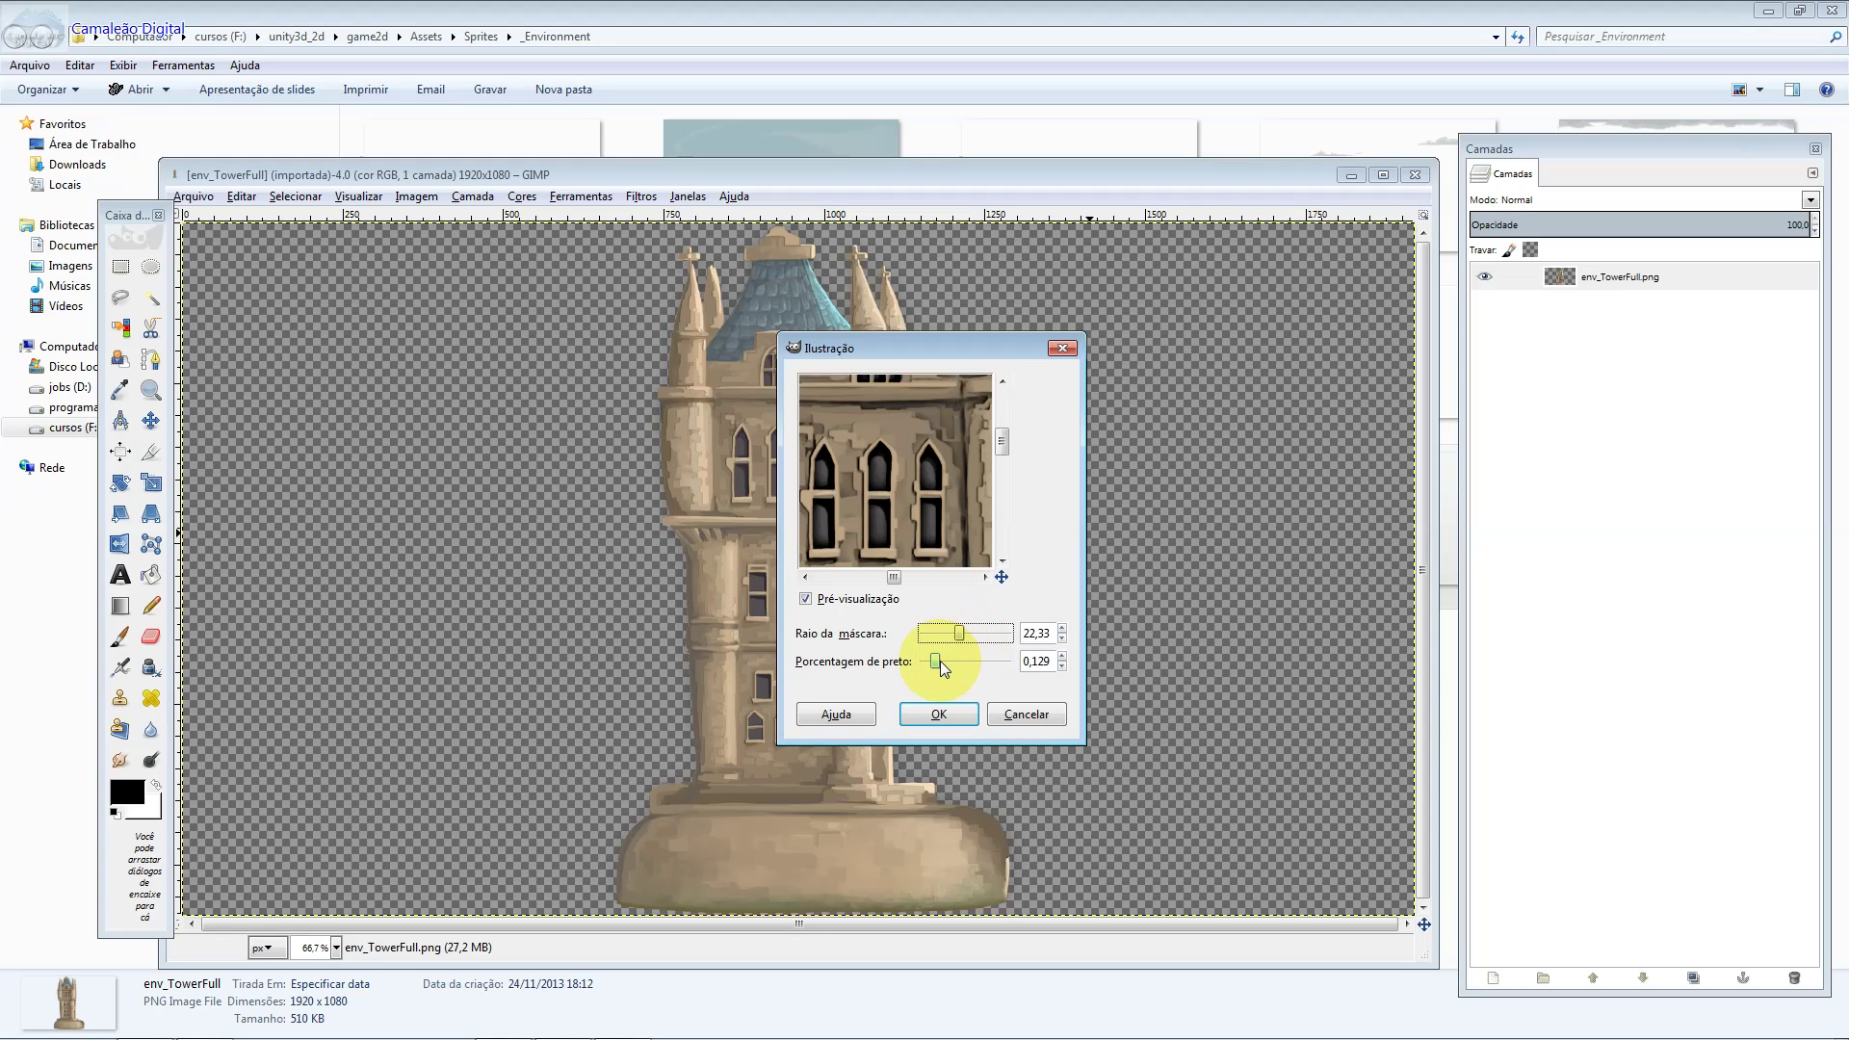
left_click_drag(940, 660, 1013, 659)
Apply Cartoon with mask radius 3.31 and black percentage 0.129 for thin dark outlines.
left_click(967, 640)
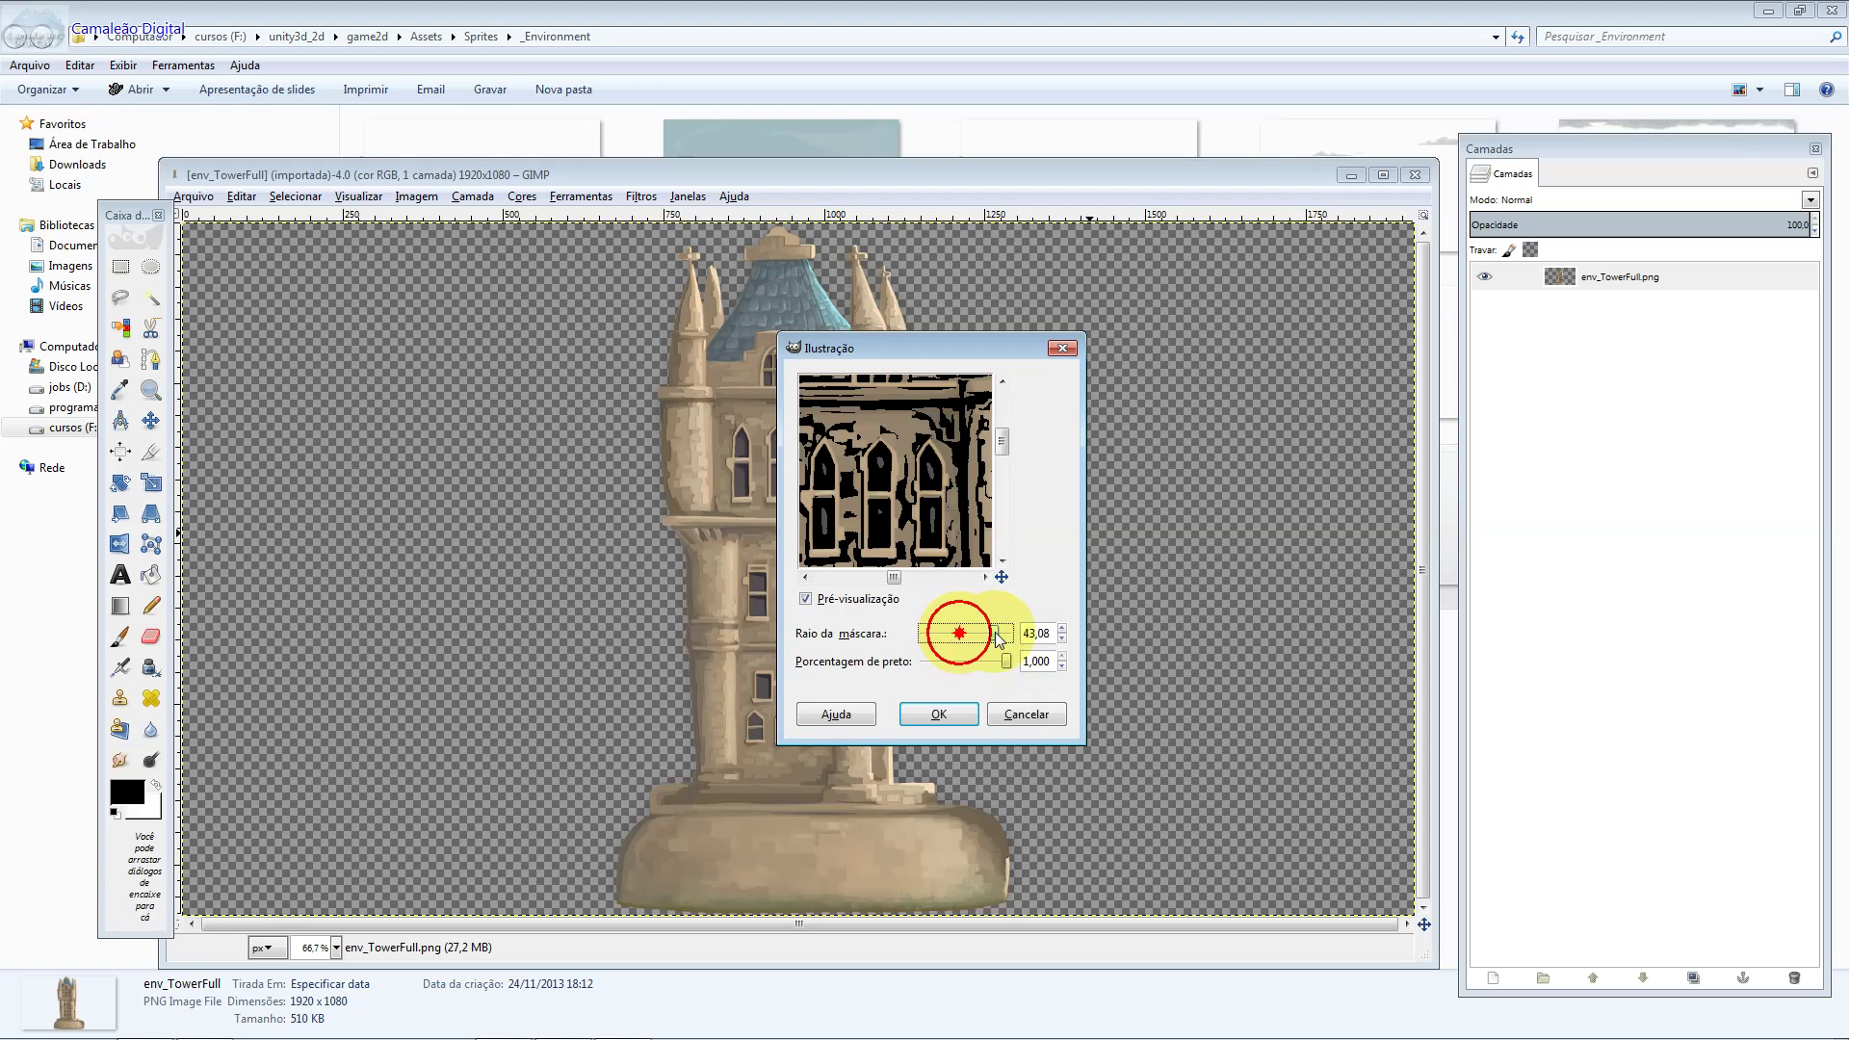
mouse_move(1004, 632)
left_mouse_down()
mouse_move(931, 630)
mouse_move(934, 661)
left_mouse_up()
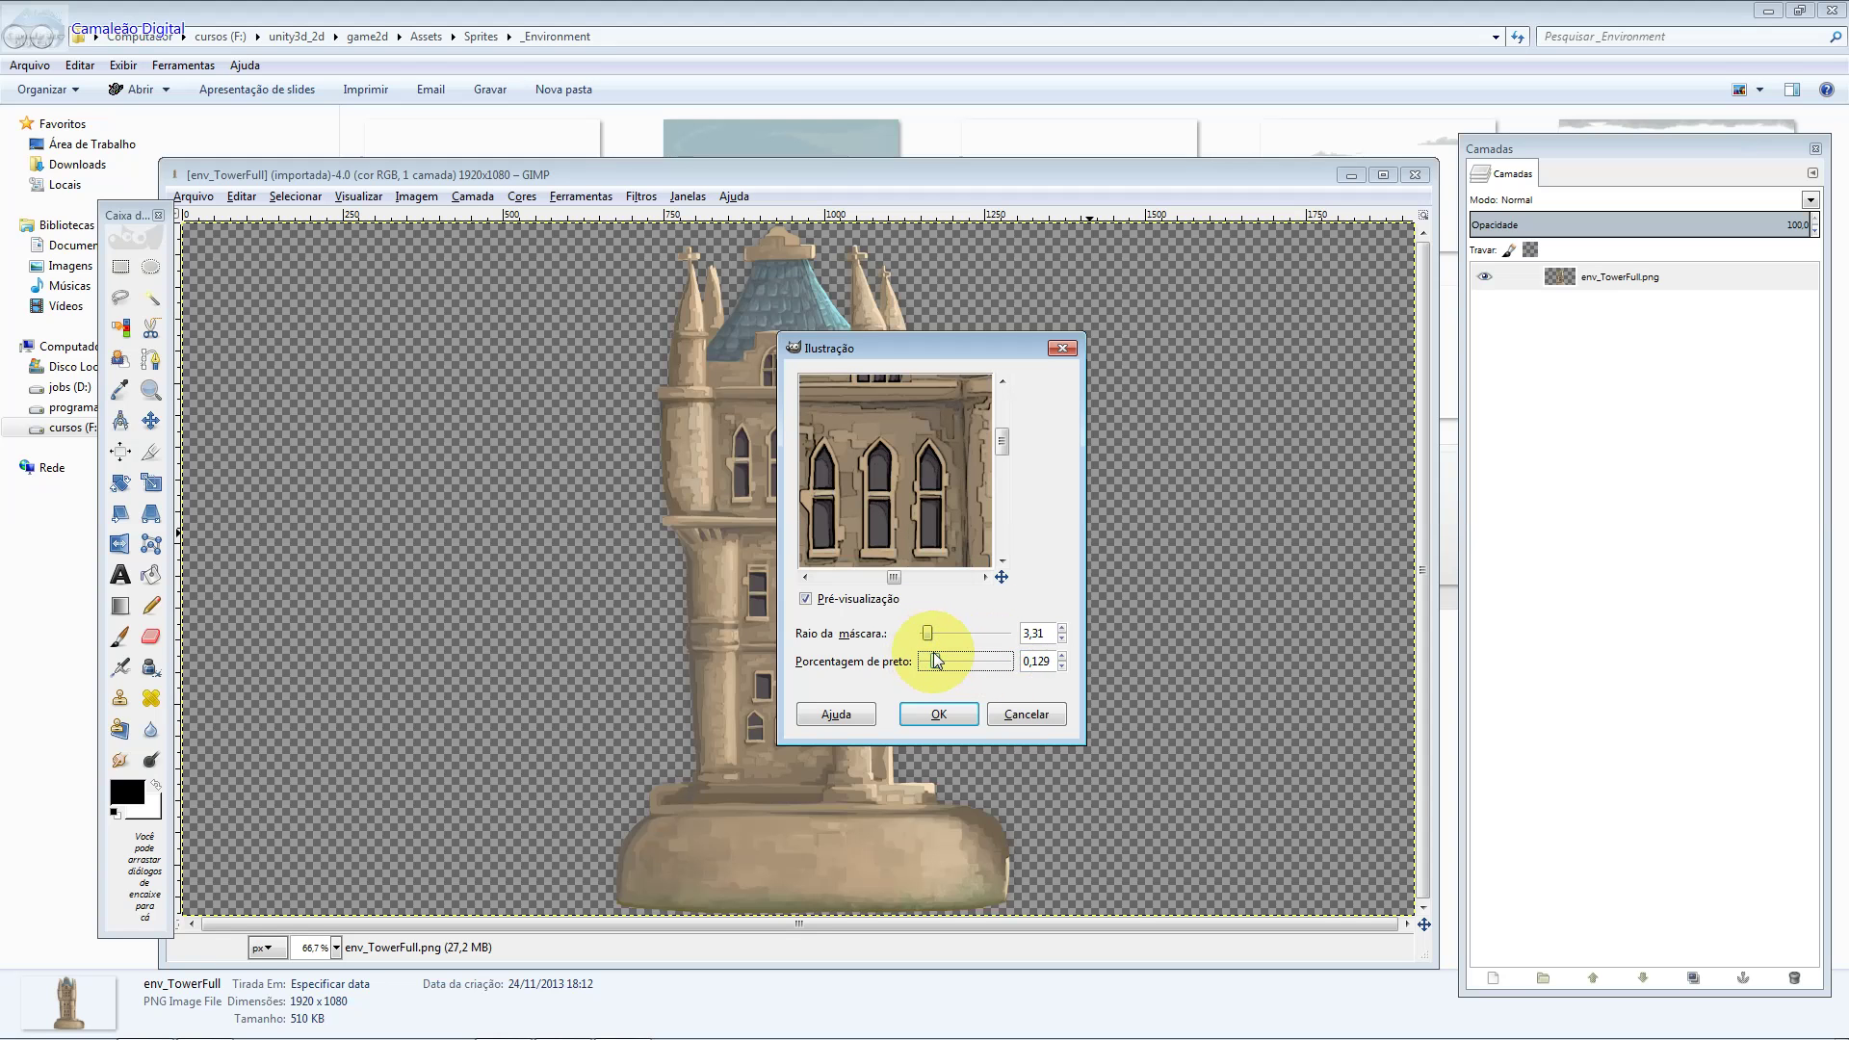
double_click(1033, 634)
double_click(1058, 663)
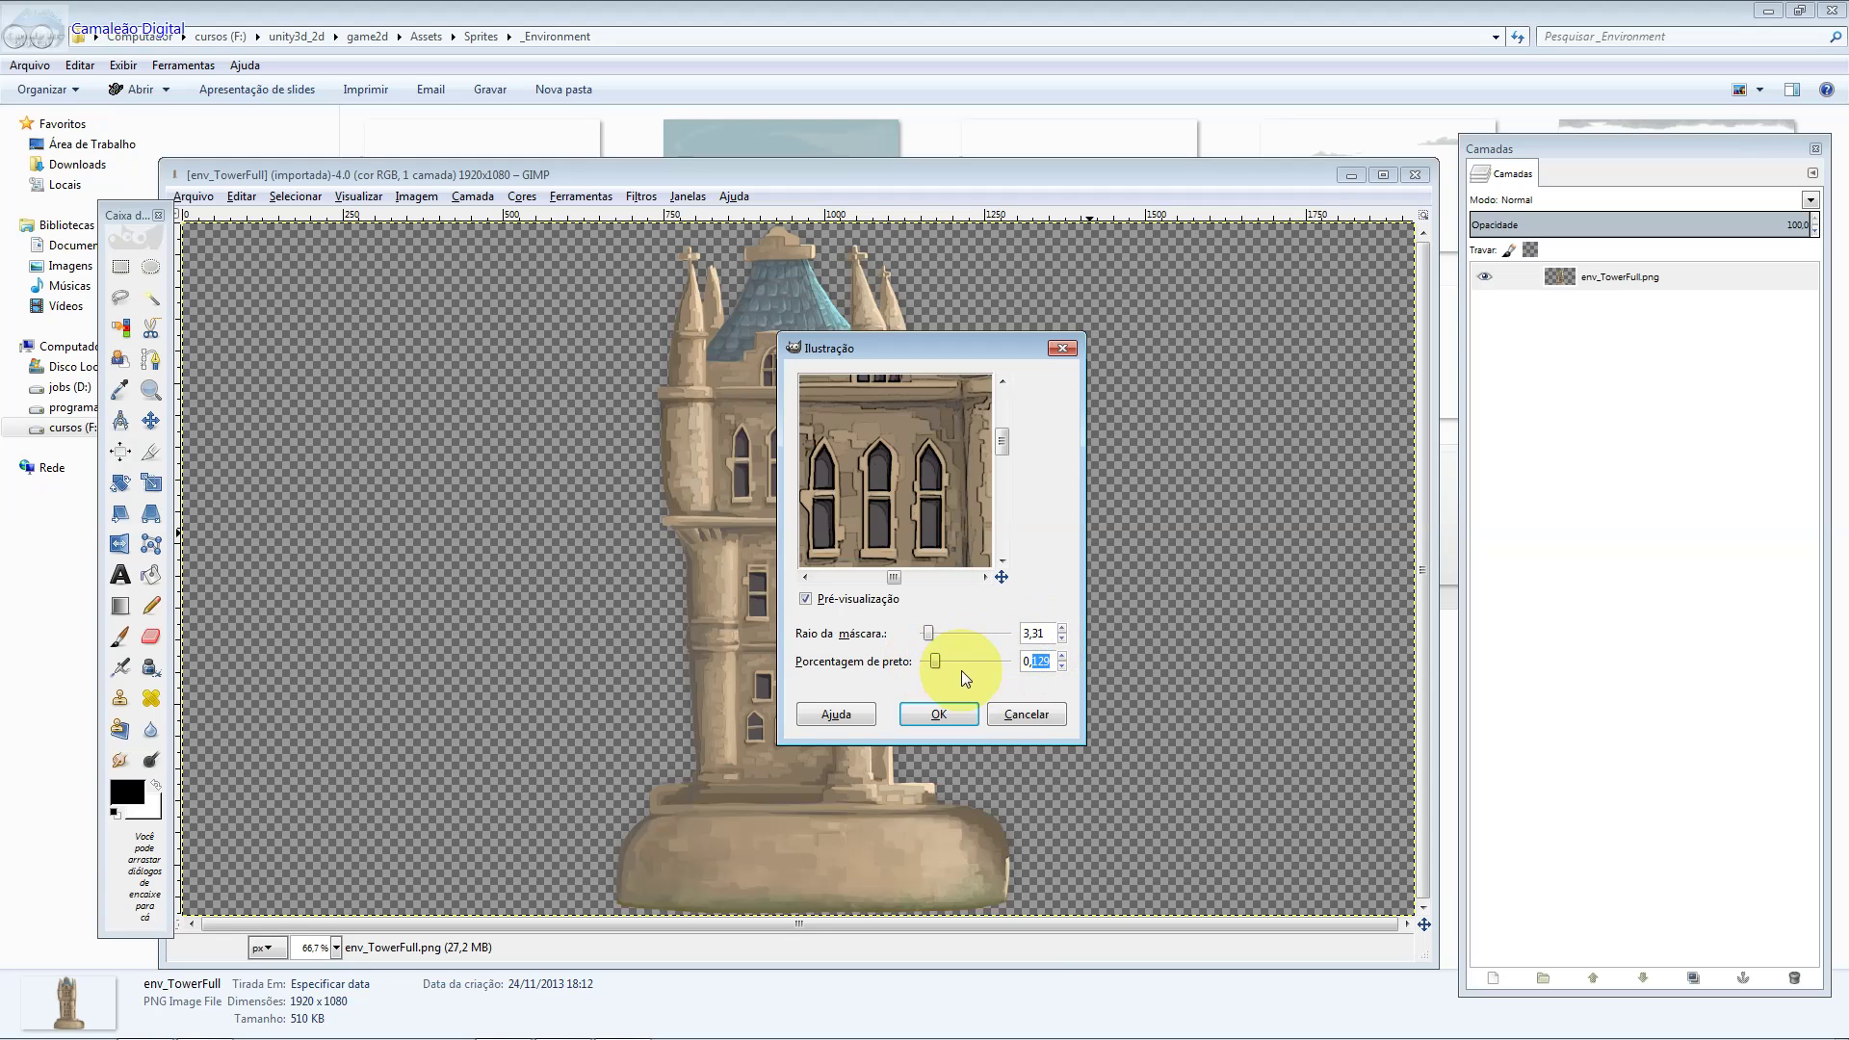
left_click(955, 716)
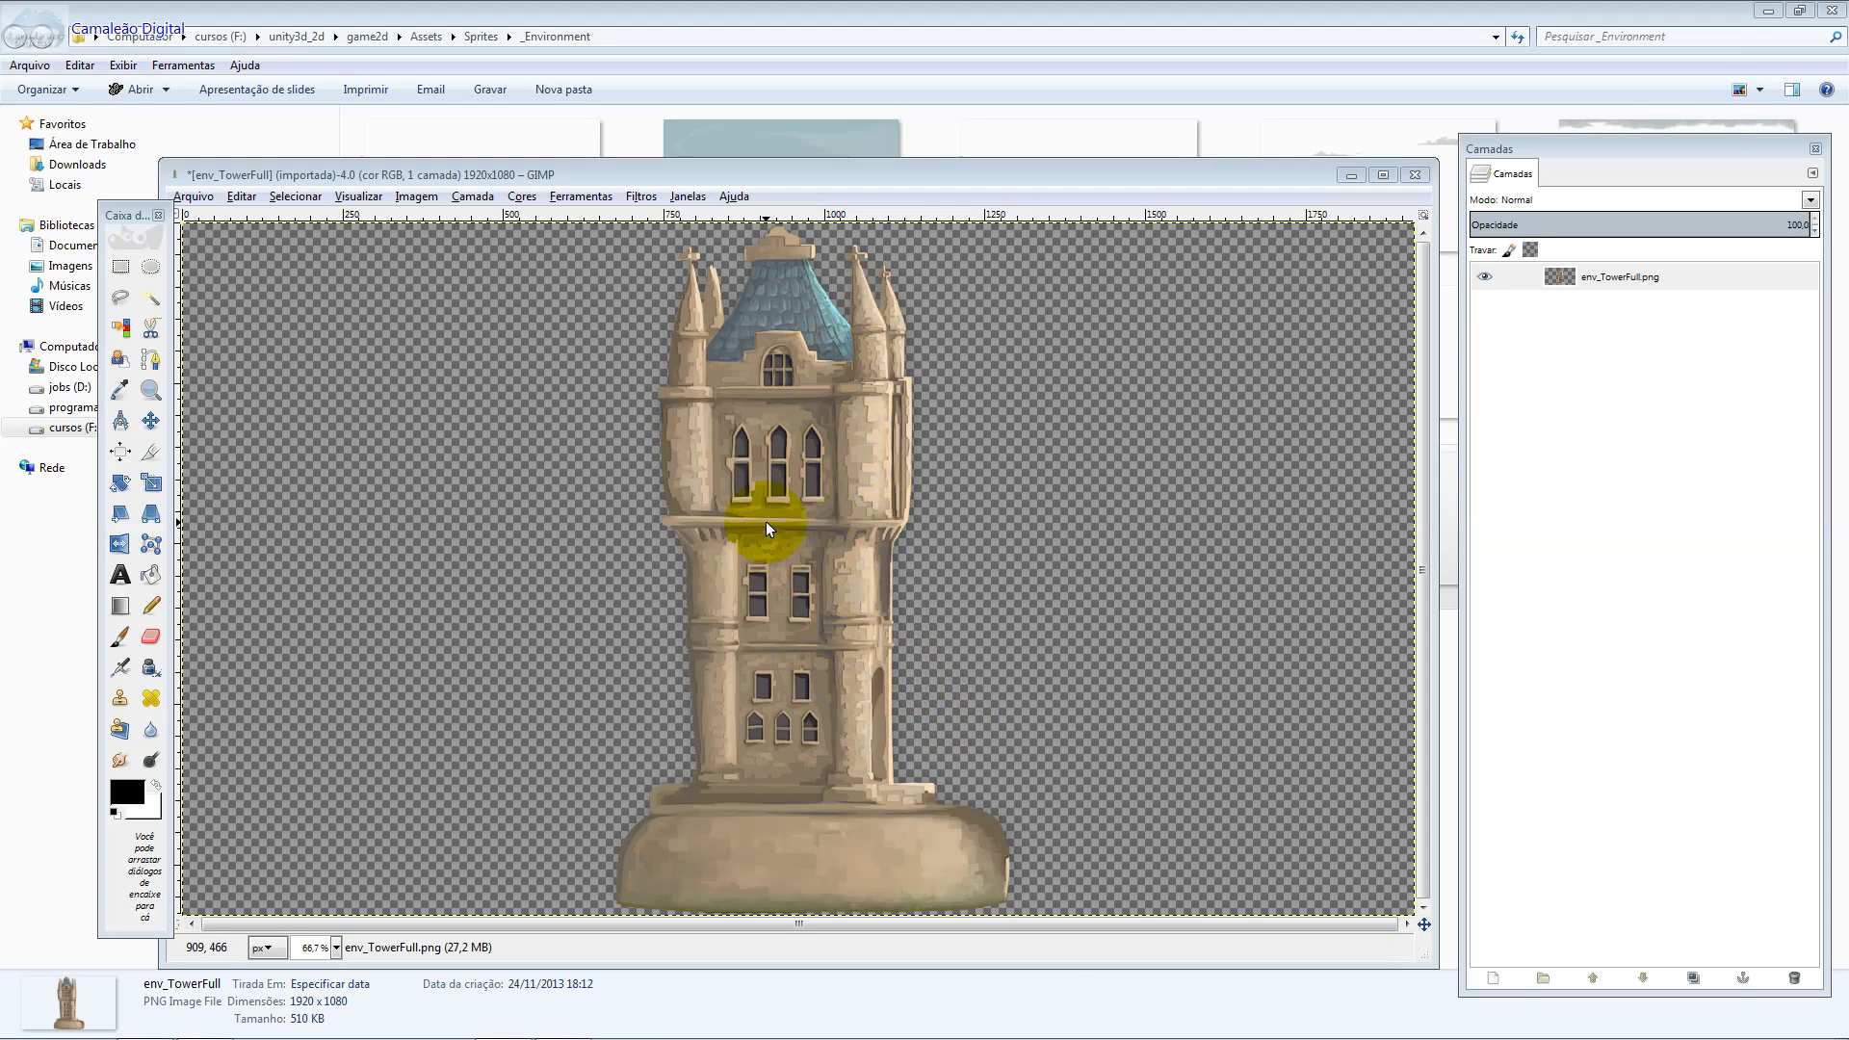
left_click(641, 195)
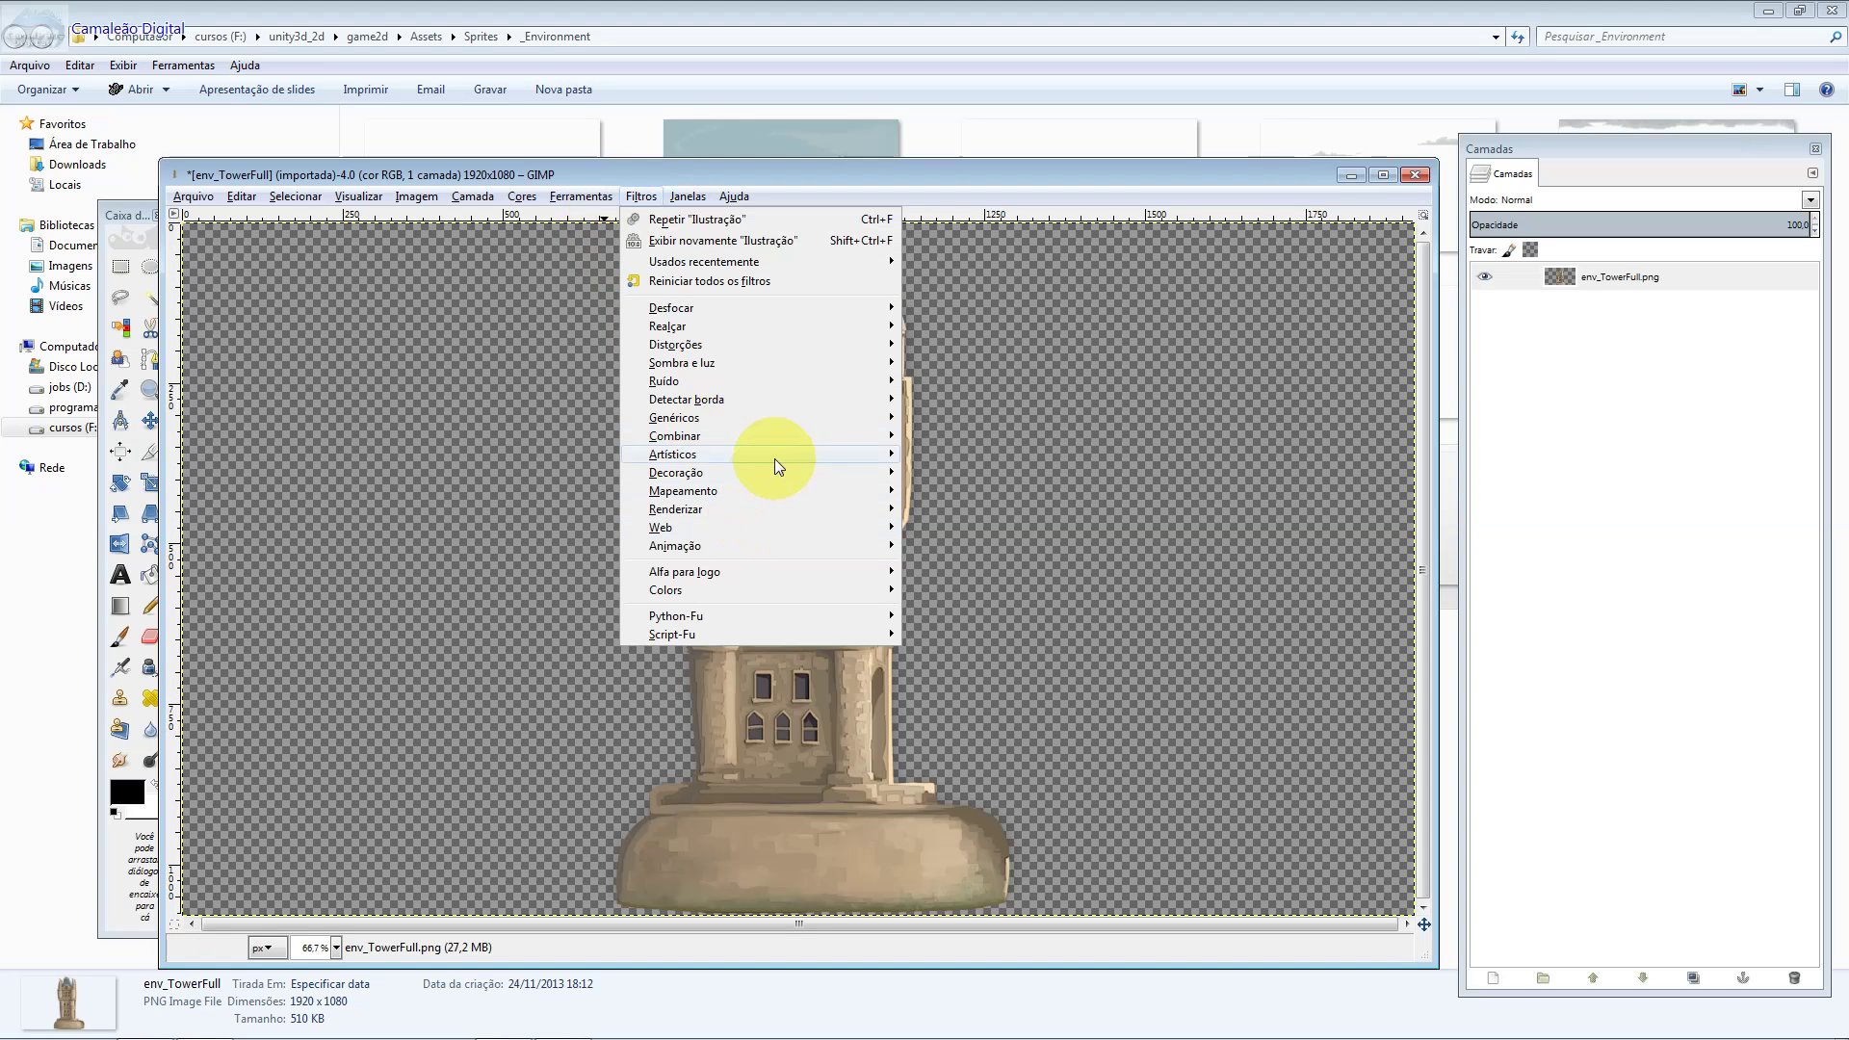
left_click(938, 185)
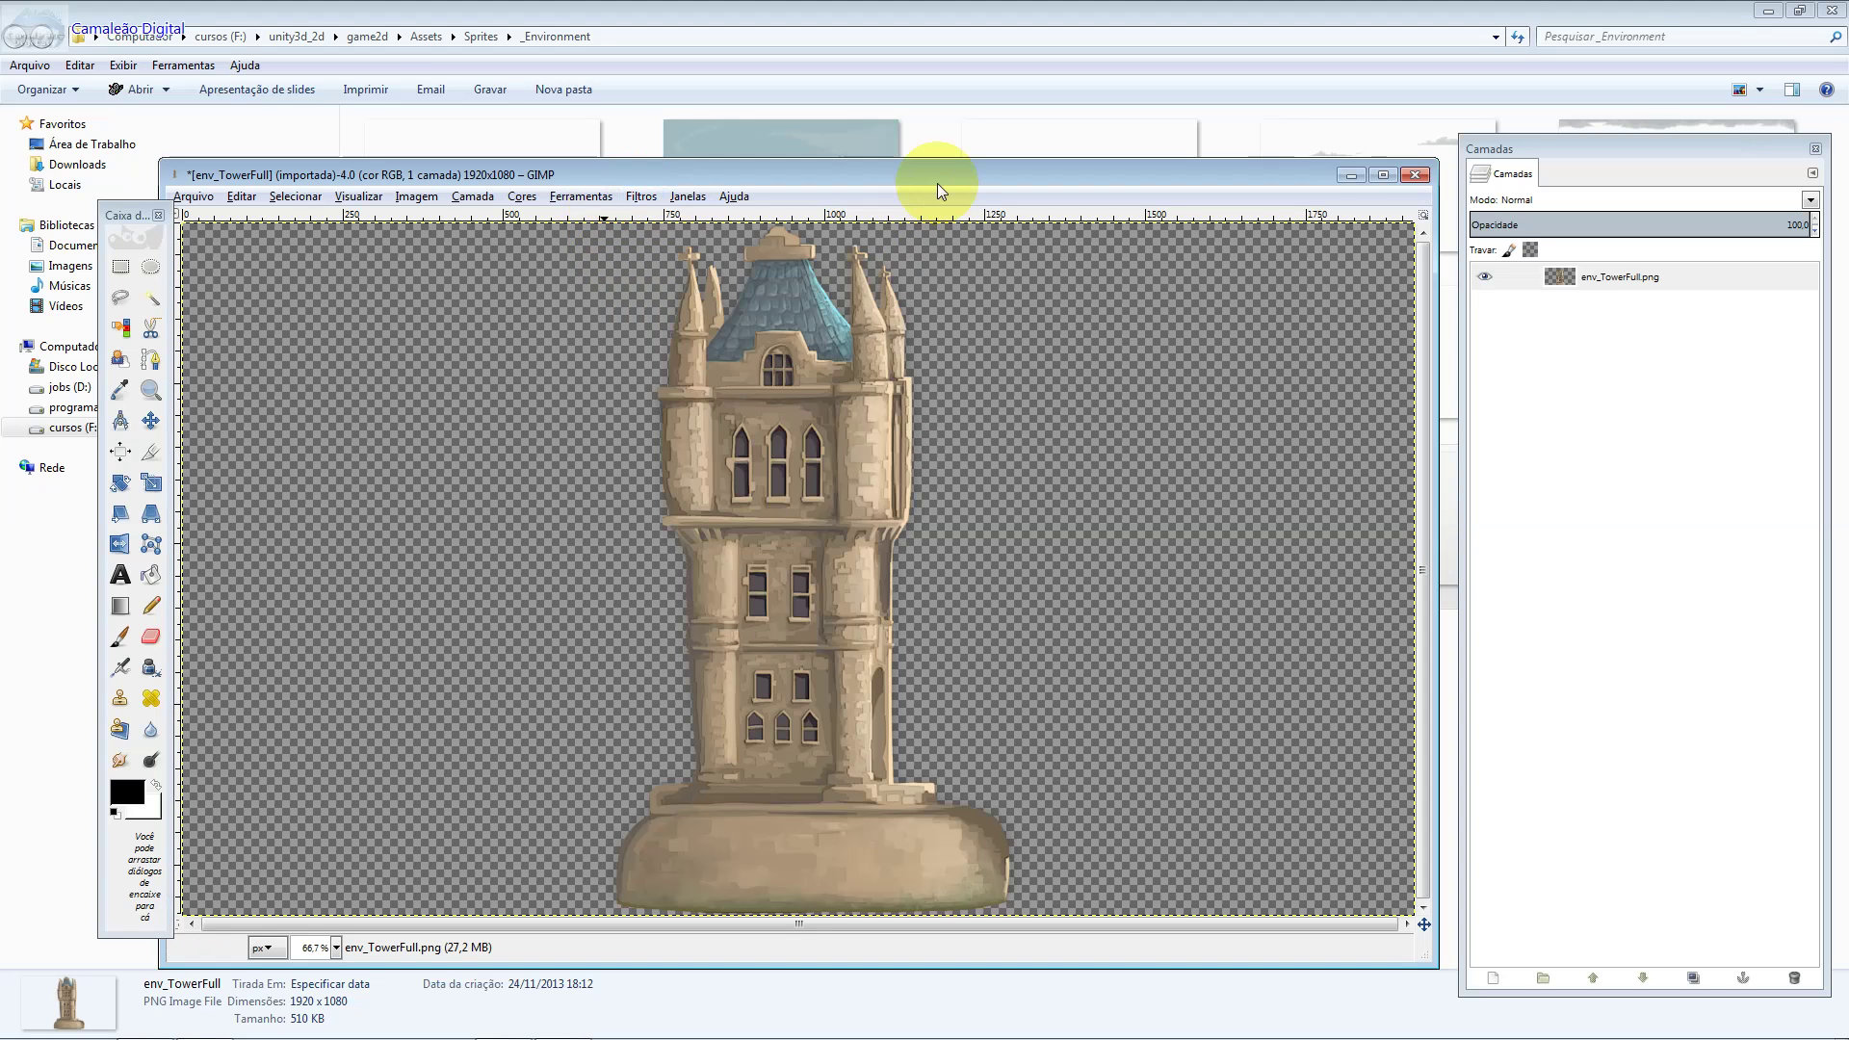
Revert the tower's last change and duplicate the image into a second untitled window.
left_click_drag(938, 183, 982, 184)
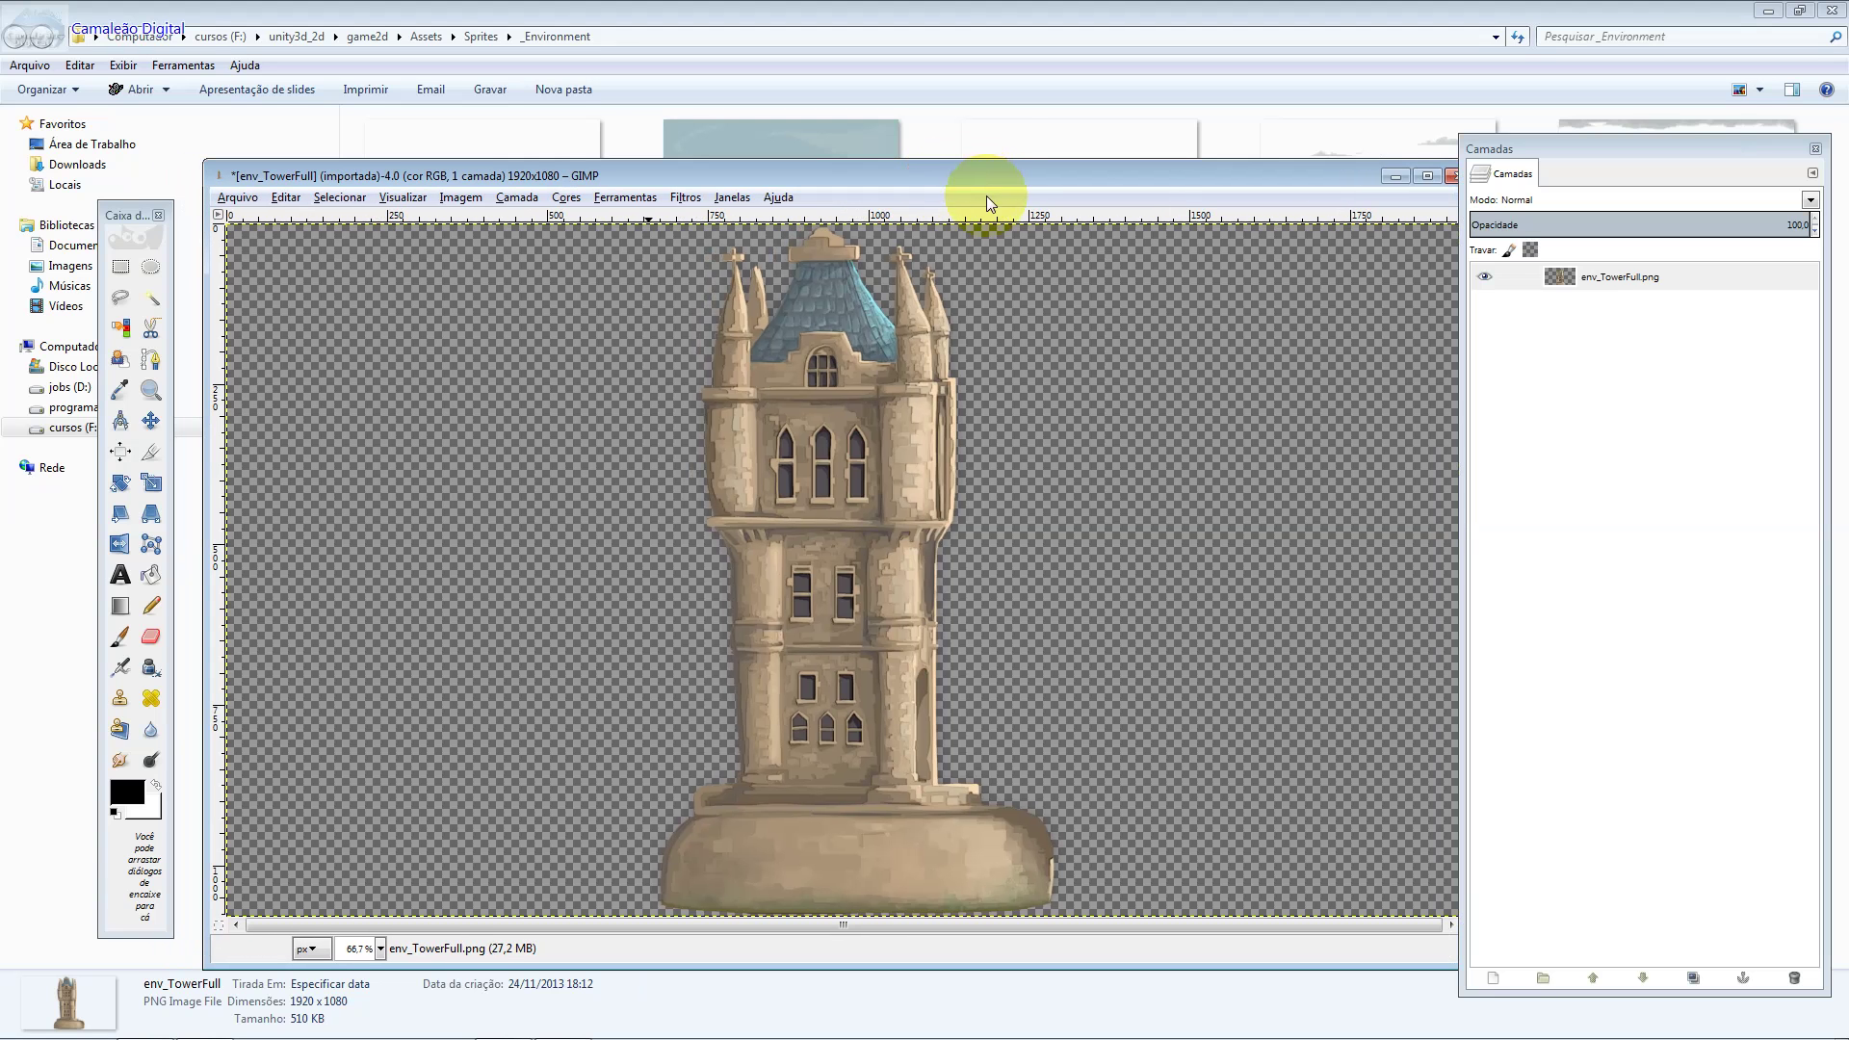
key("ctrl+z")
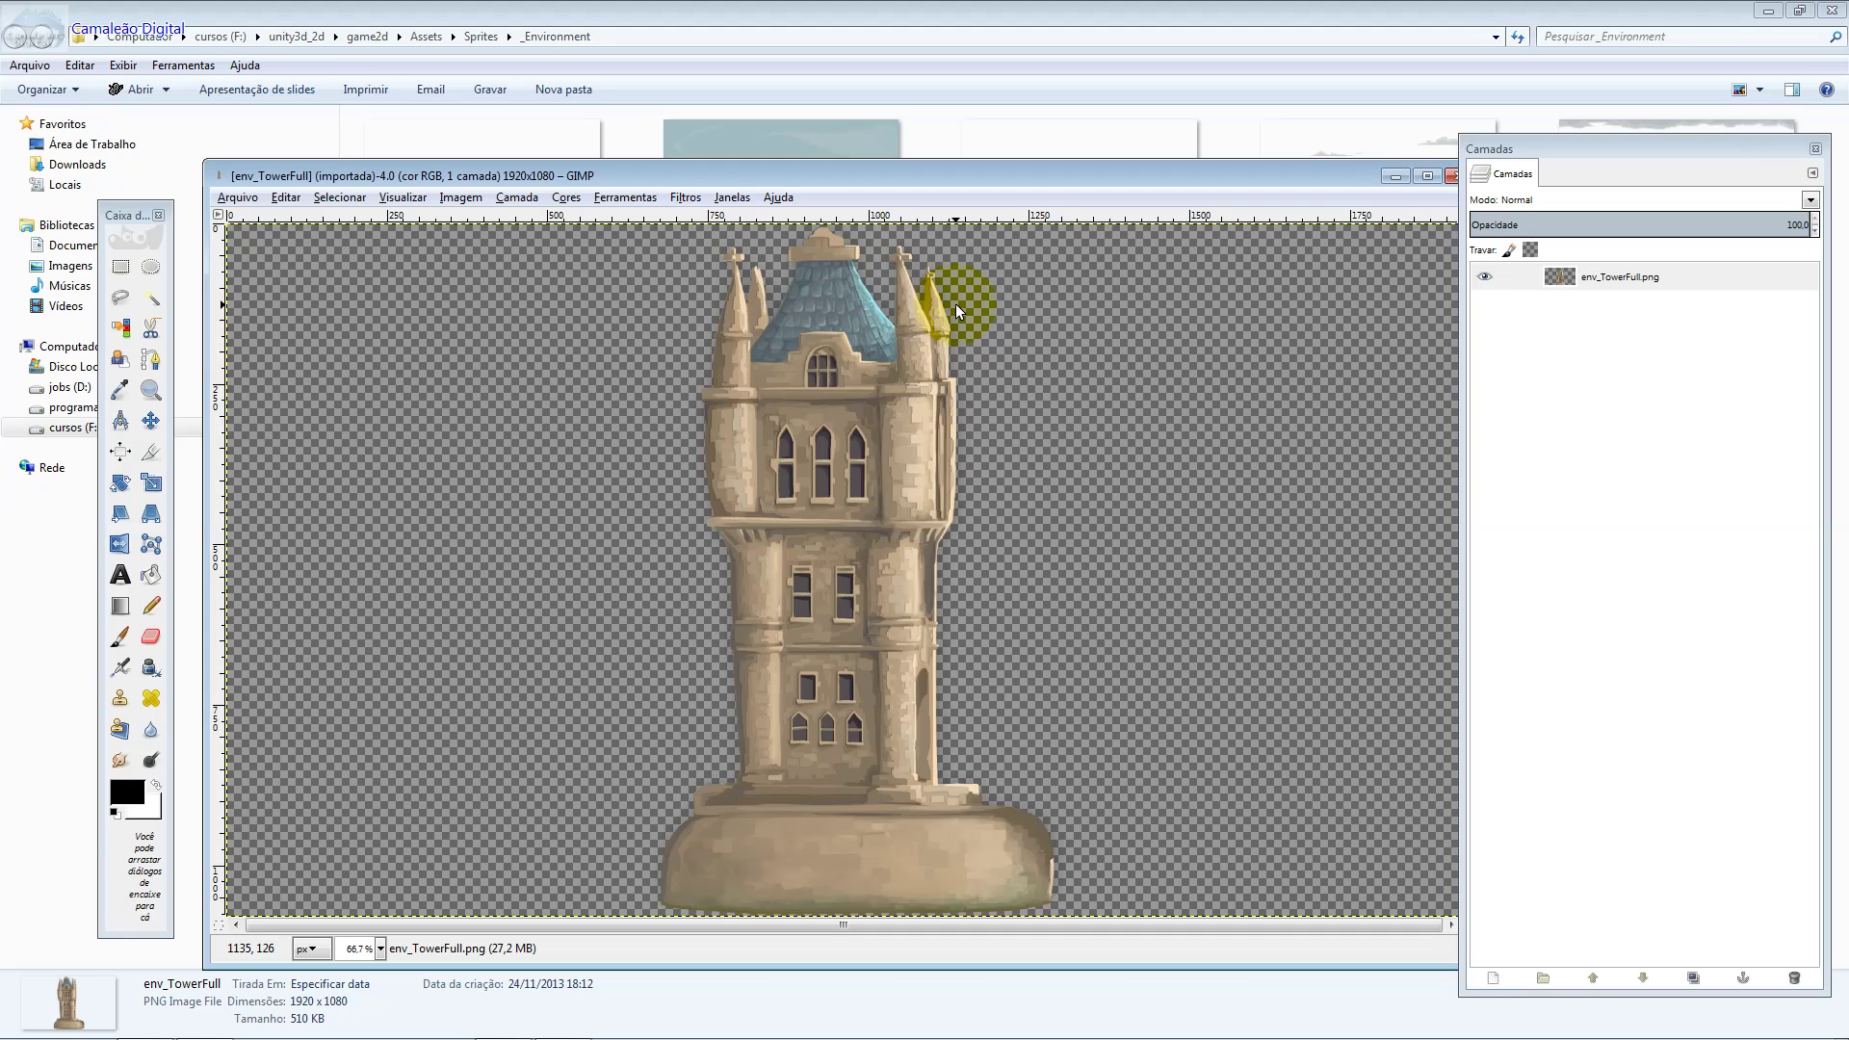
key("ctrl+d")
left_click_drag(949, 241, 851, 261)
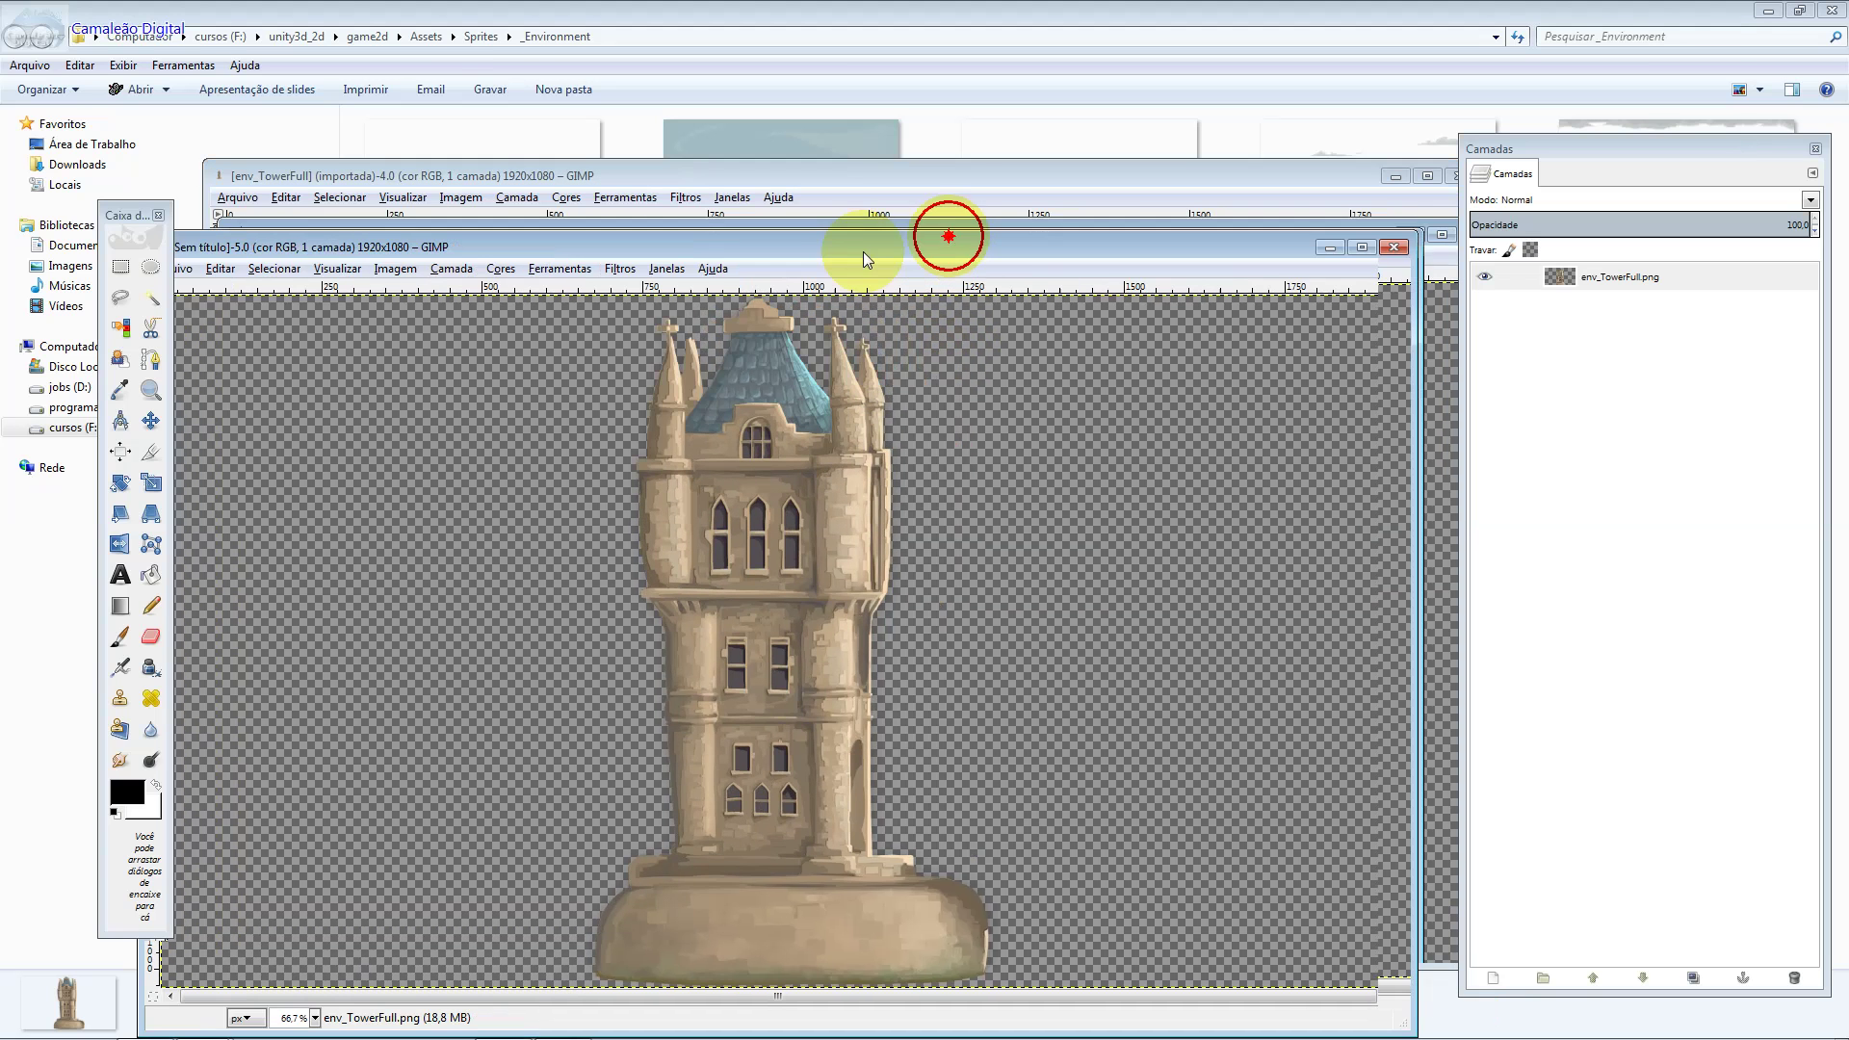
left_click(899, 182)
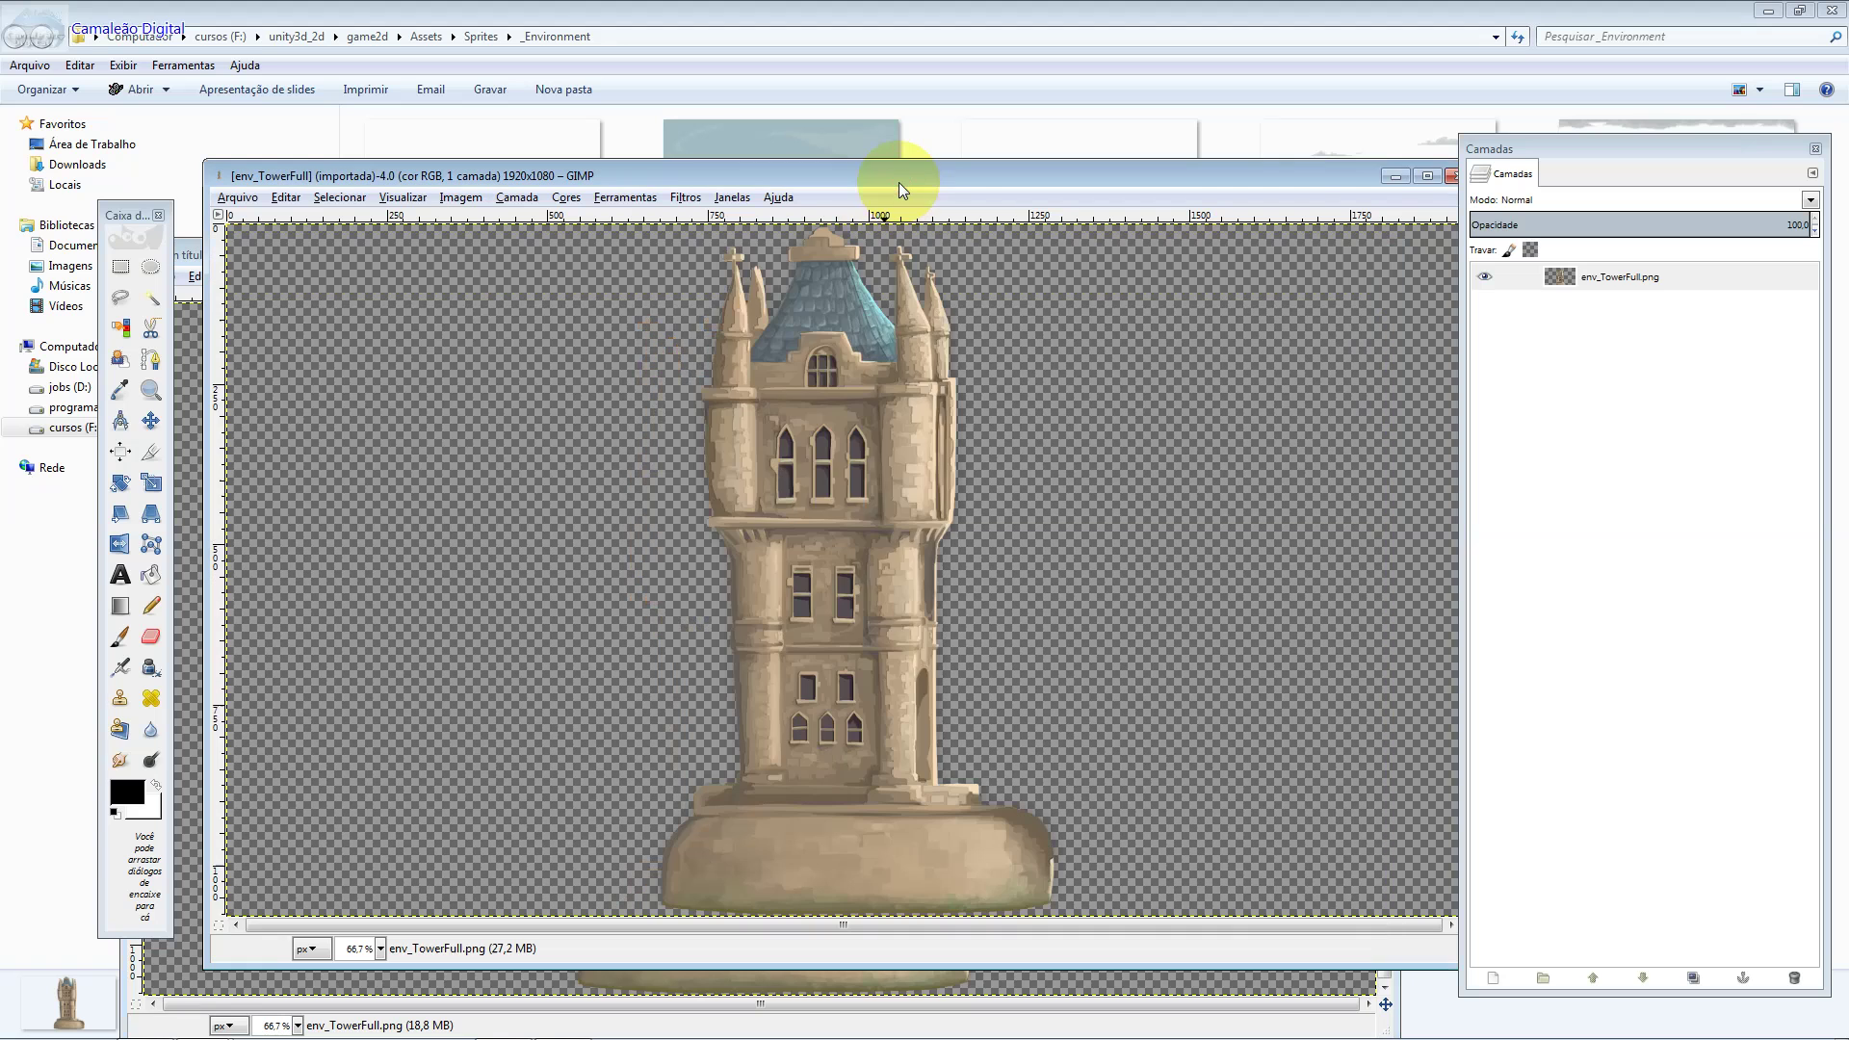
Re-apply Cartoon to the original, arrange both windows side by side, then undo it.
left_click(689, 197)
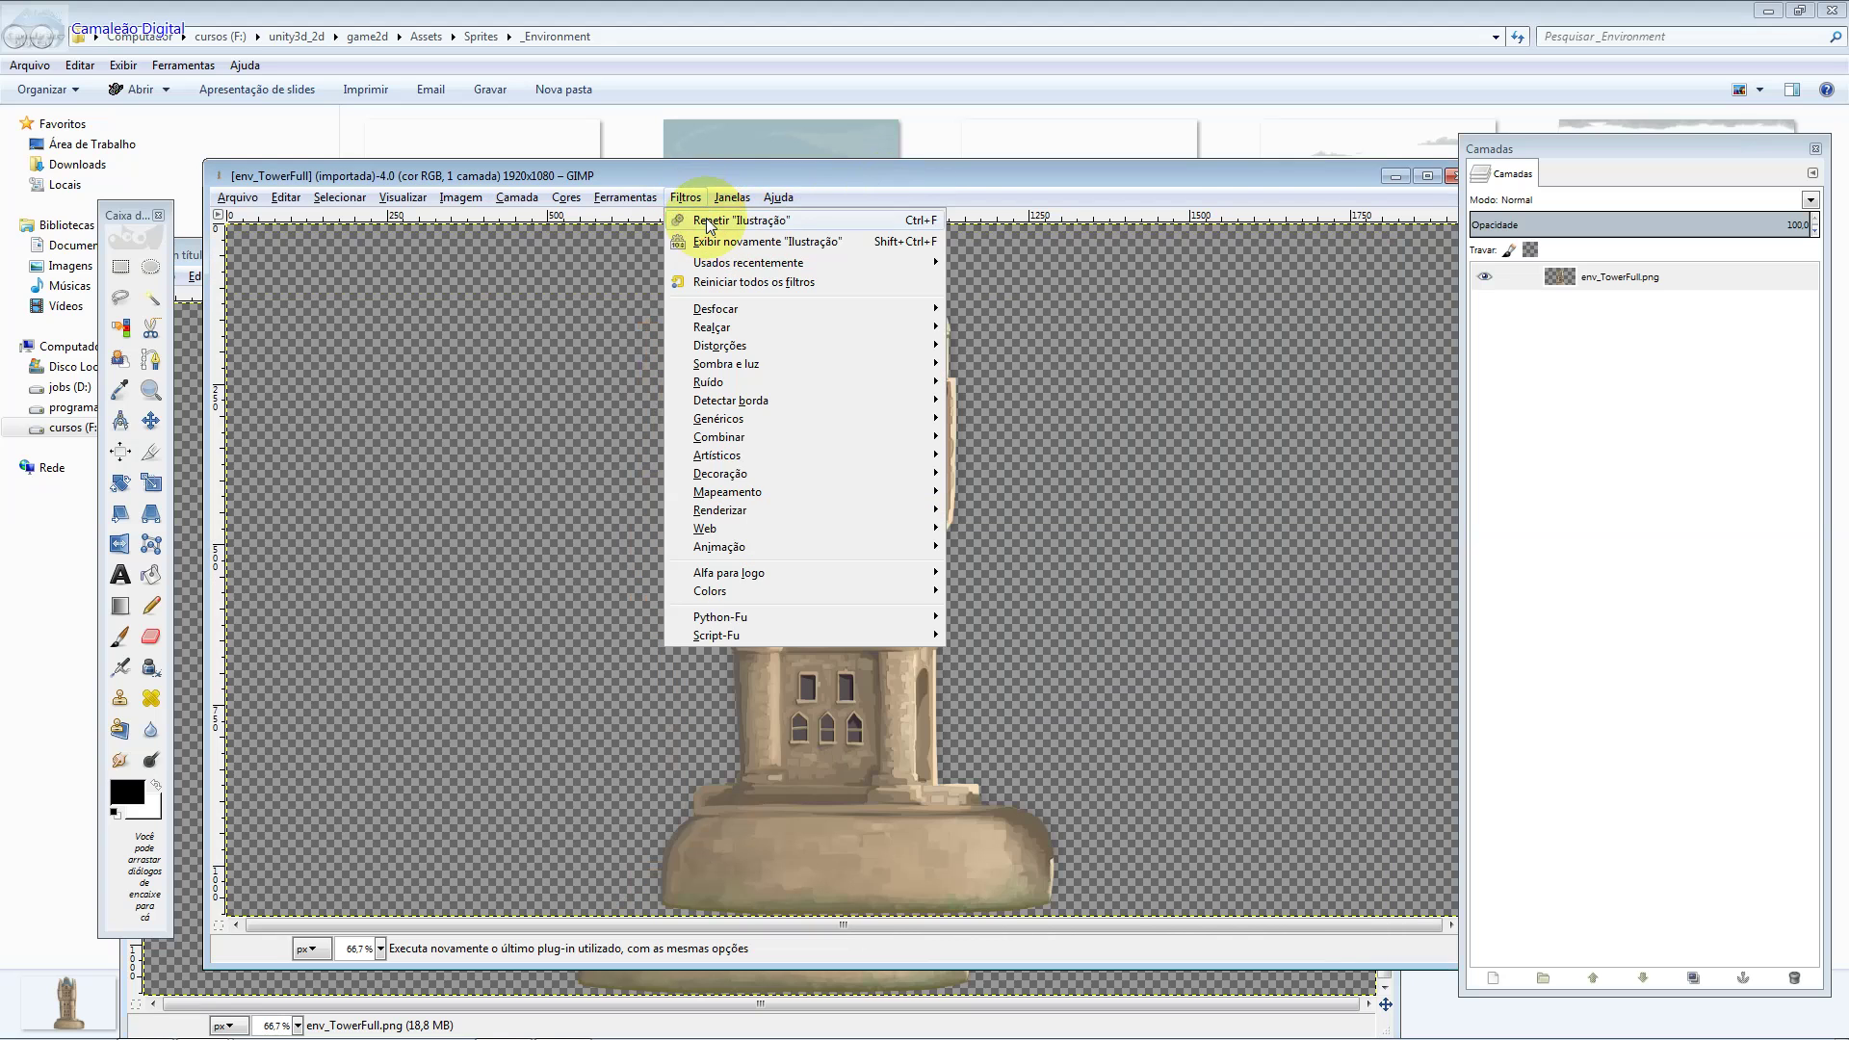
left_click(744, 225)
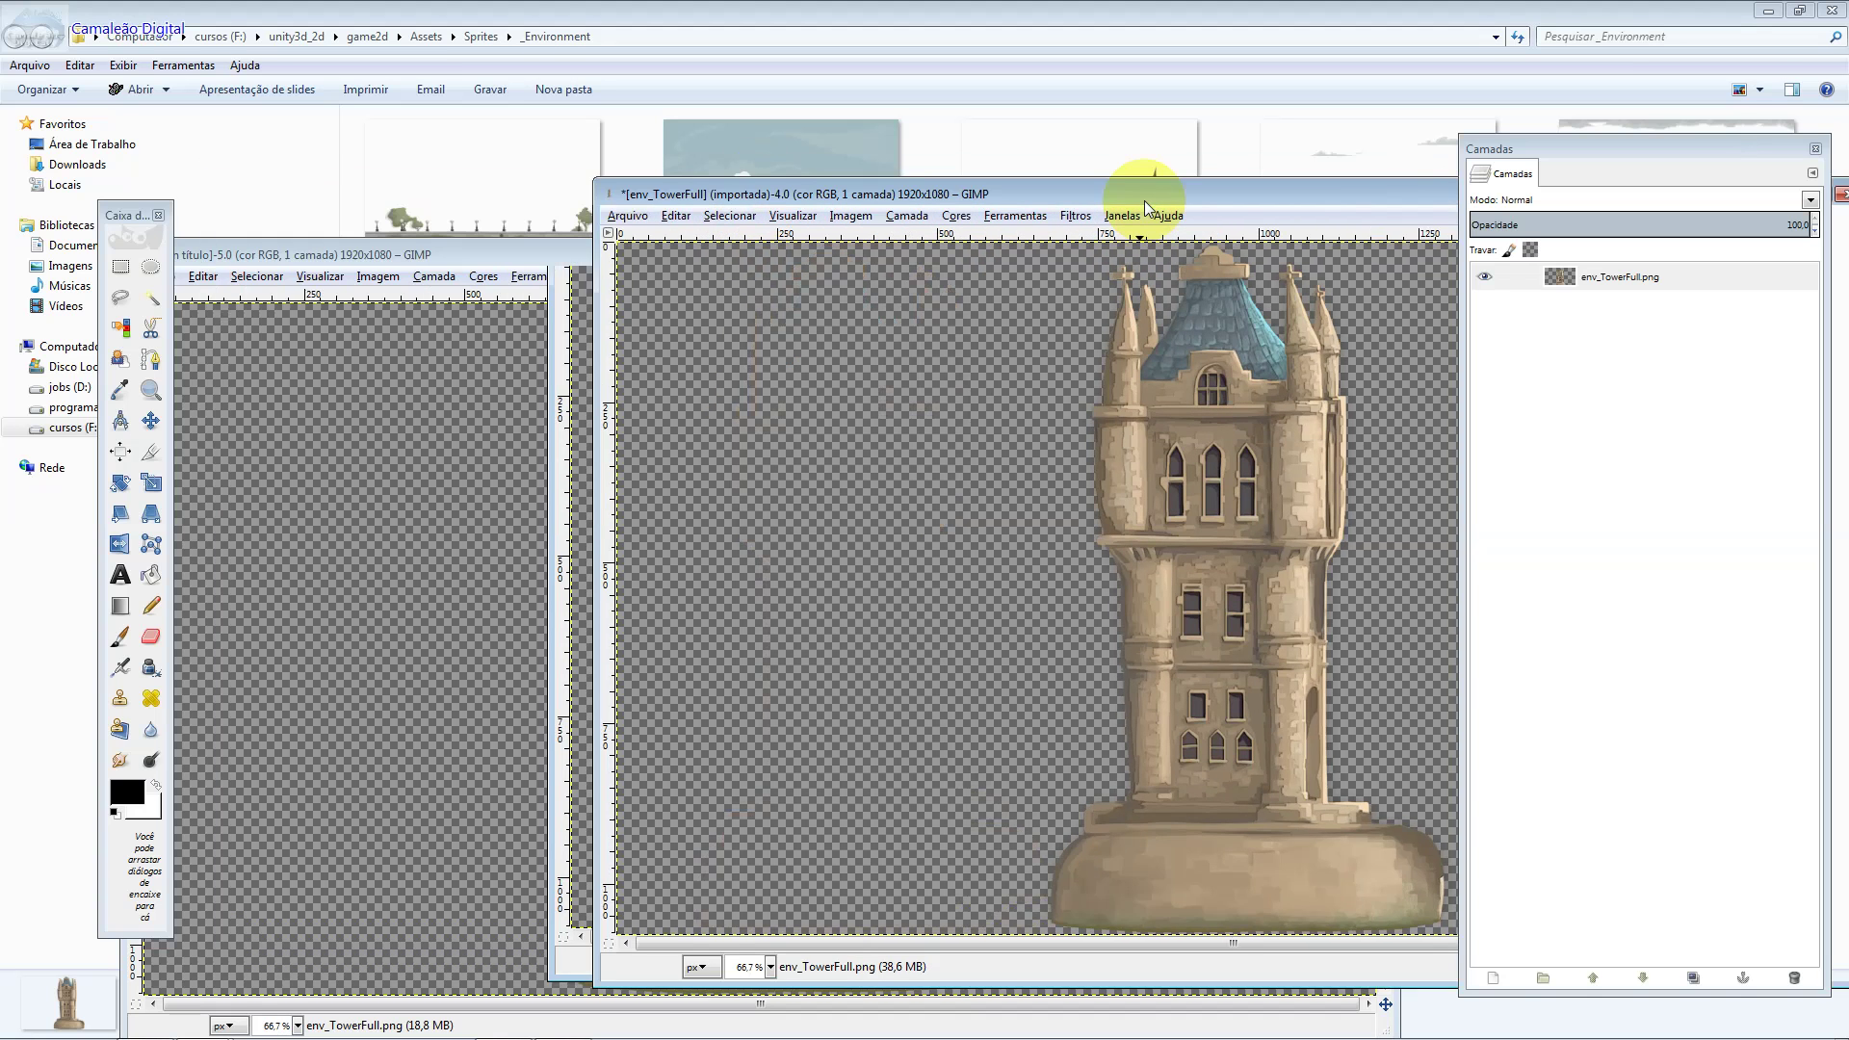
left_click_drag(754, 185, 1246, 222)
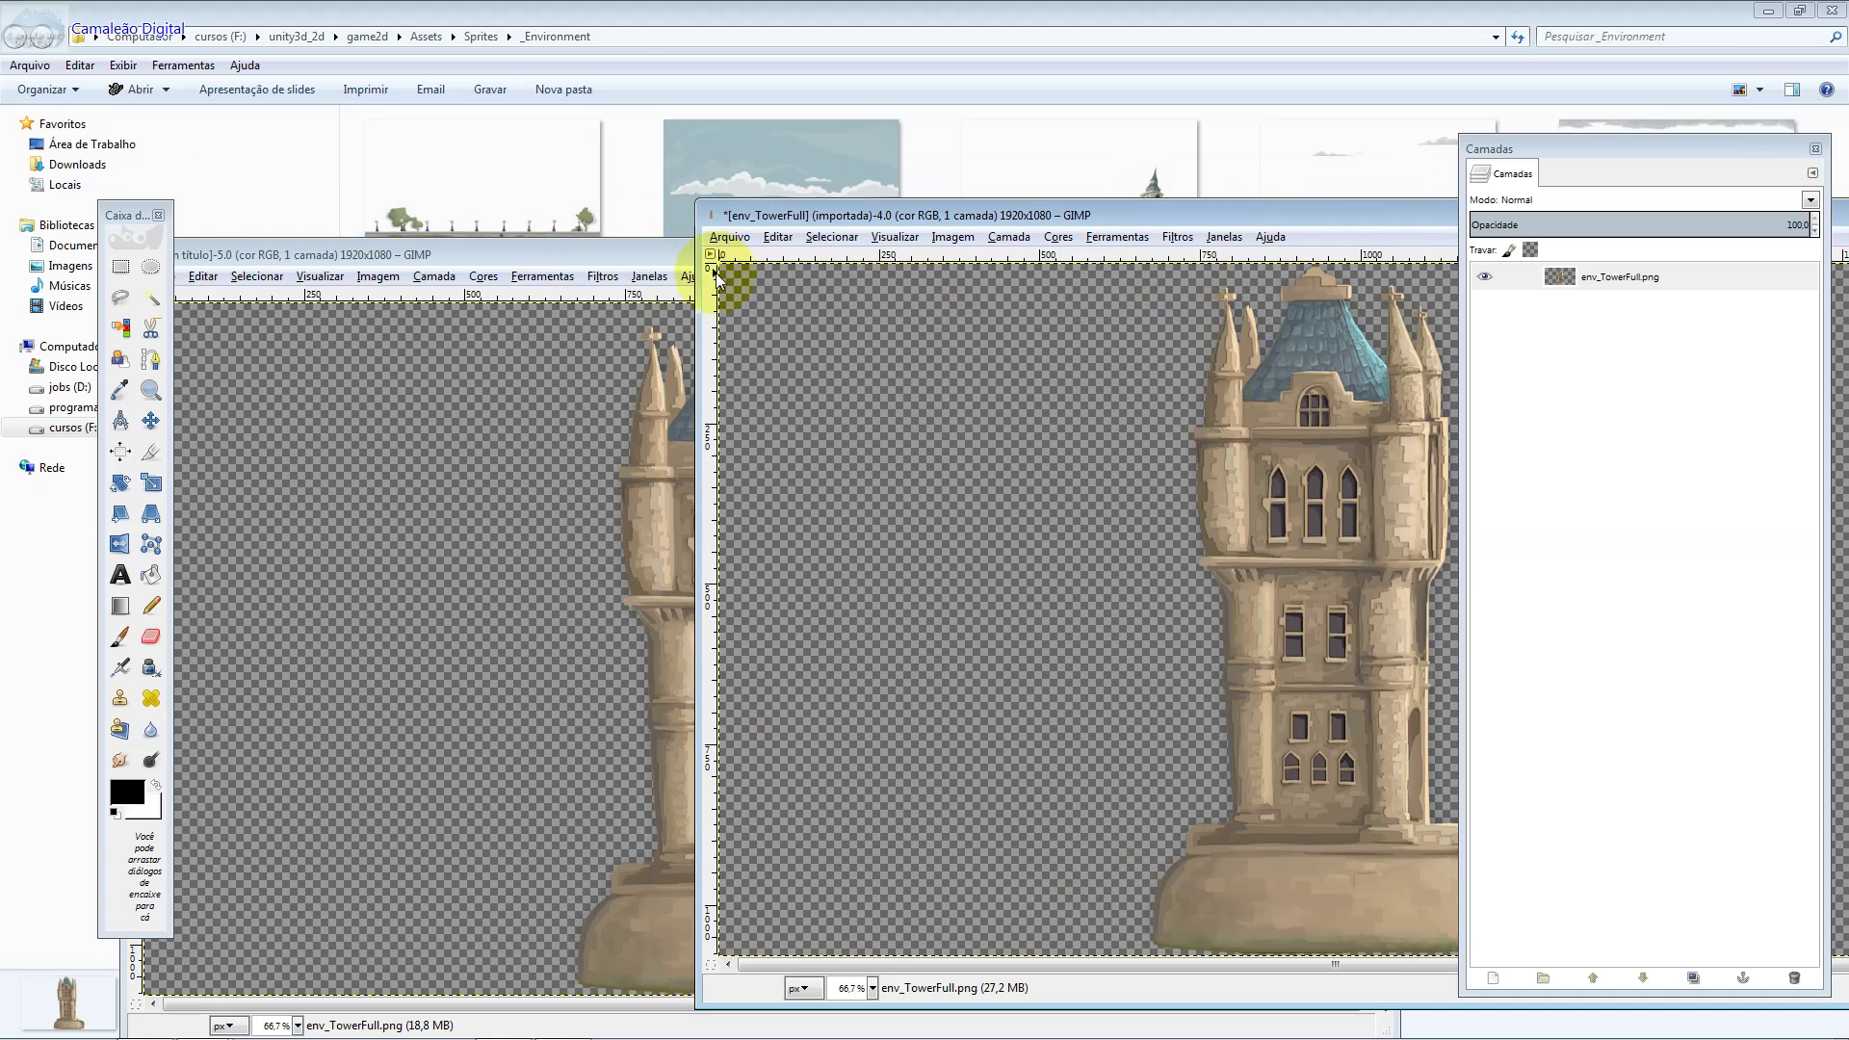
mouse_move(656, 258)
left_mouse_down()
mouse_move(622, 156)
mouse_move(511, 179)
left_mouse_up()
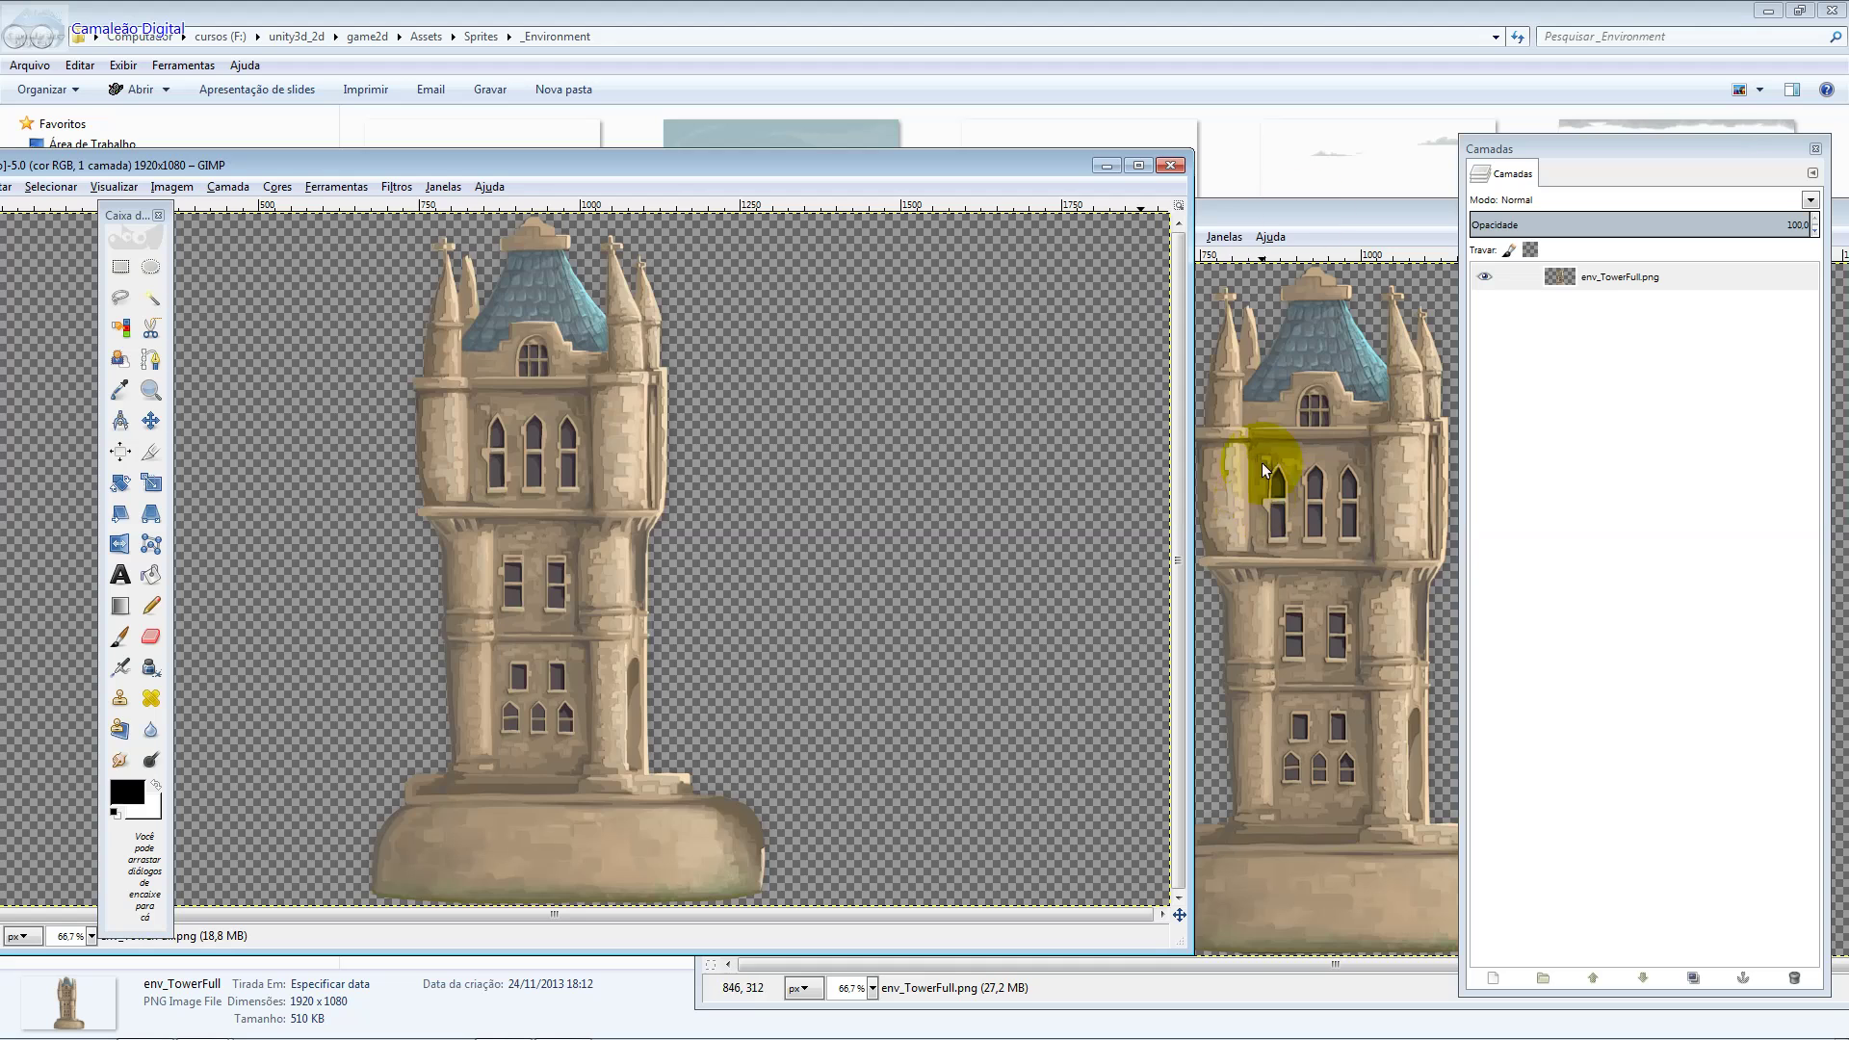
left_click_drag(1312, 214, 851, 189)
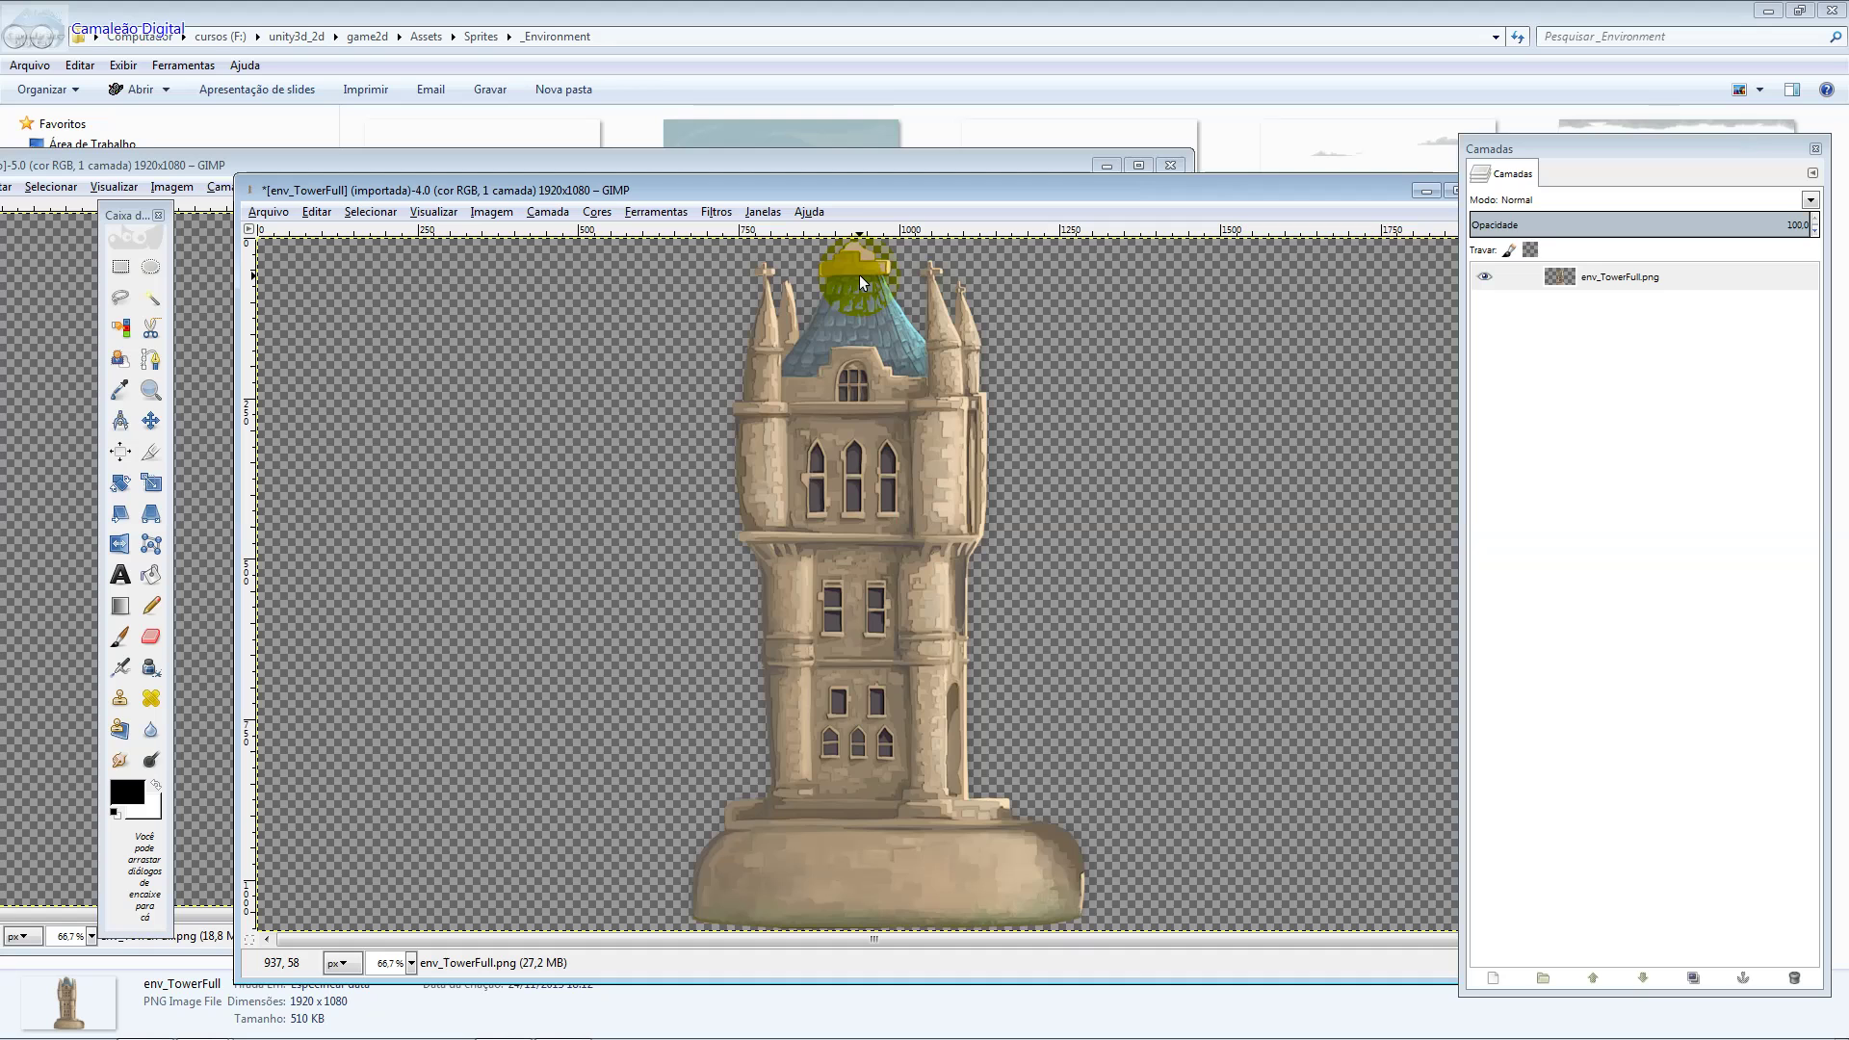
key("ctrl+z")
left_click(713, 211)
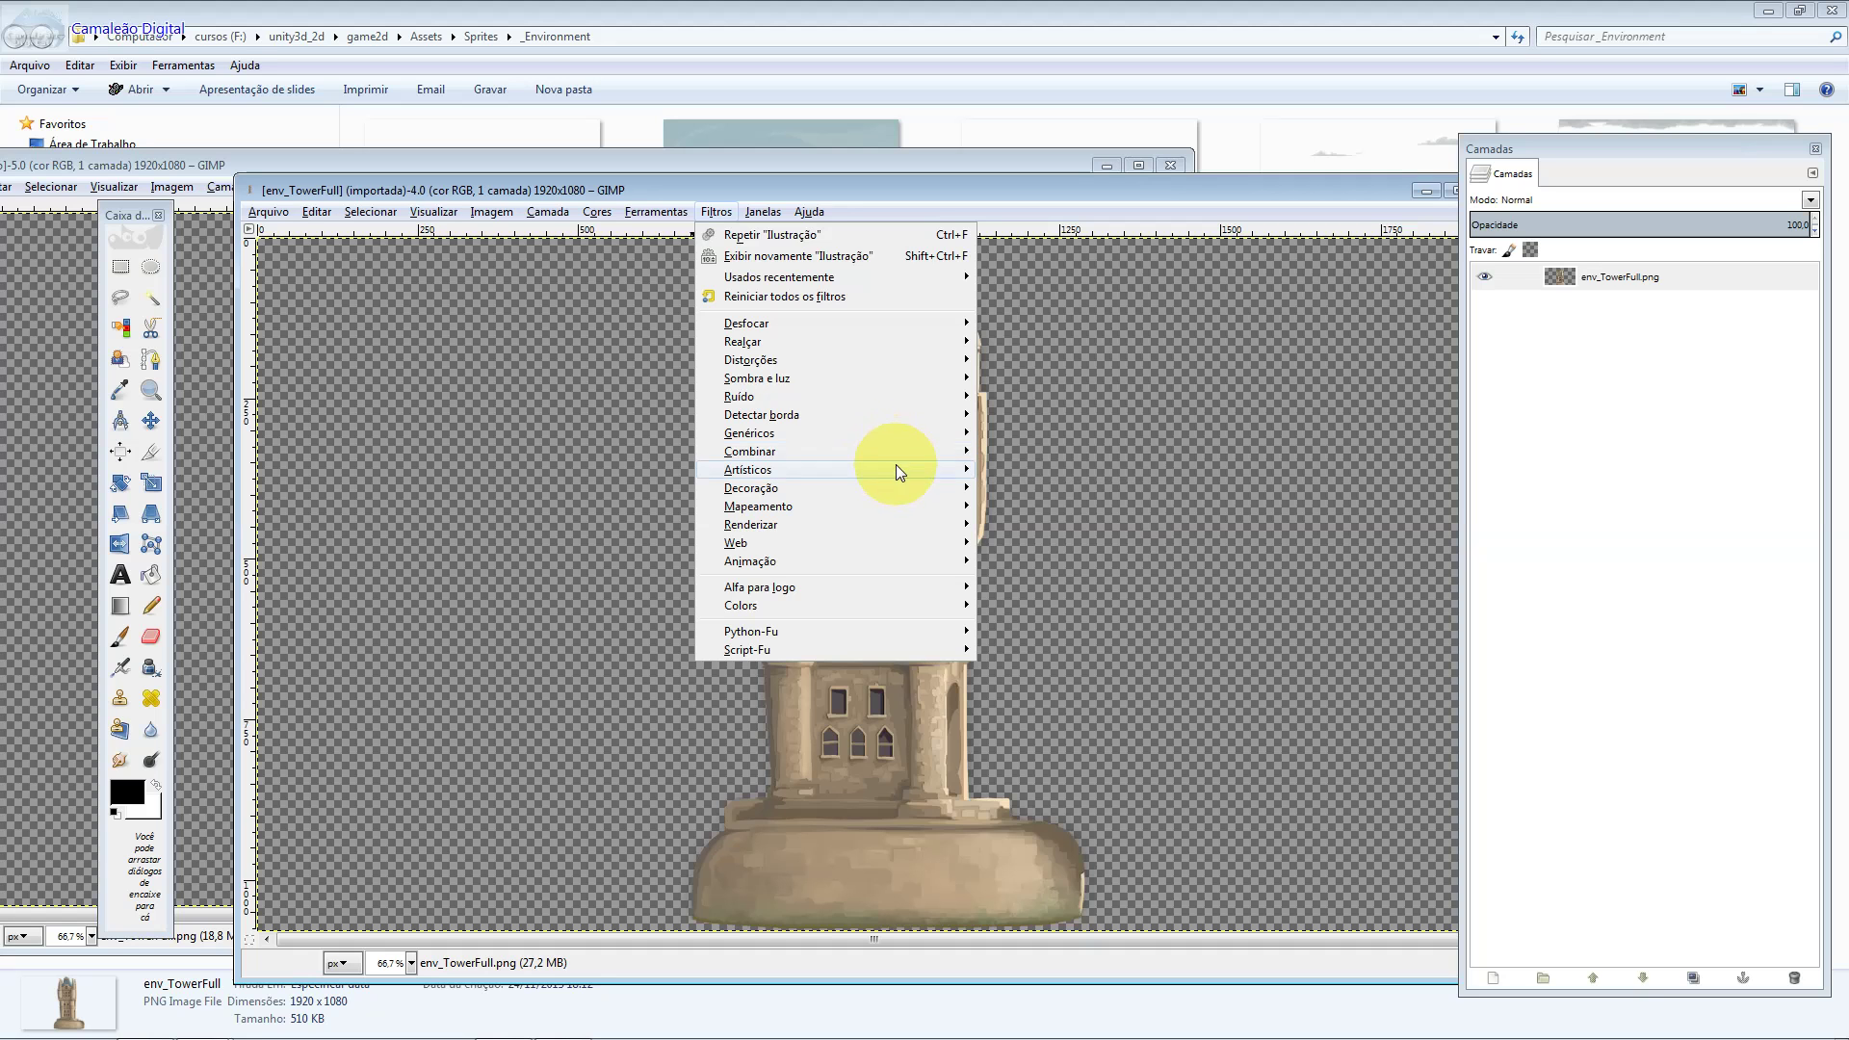
mouse_move(748, 470)
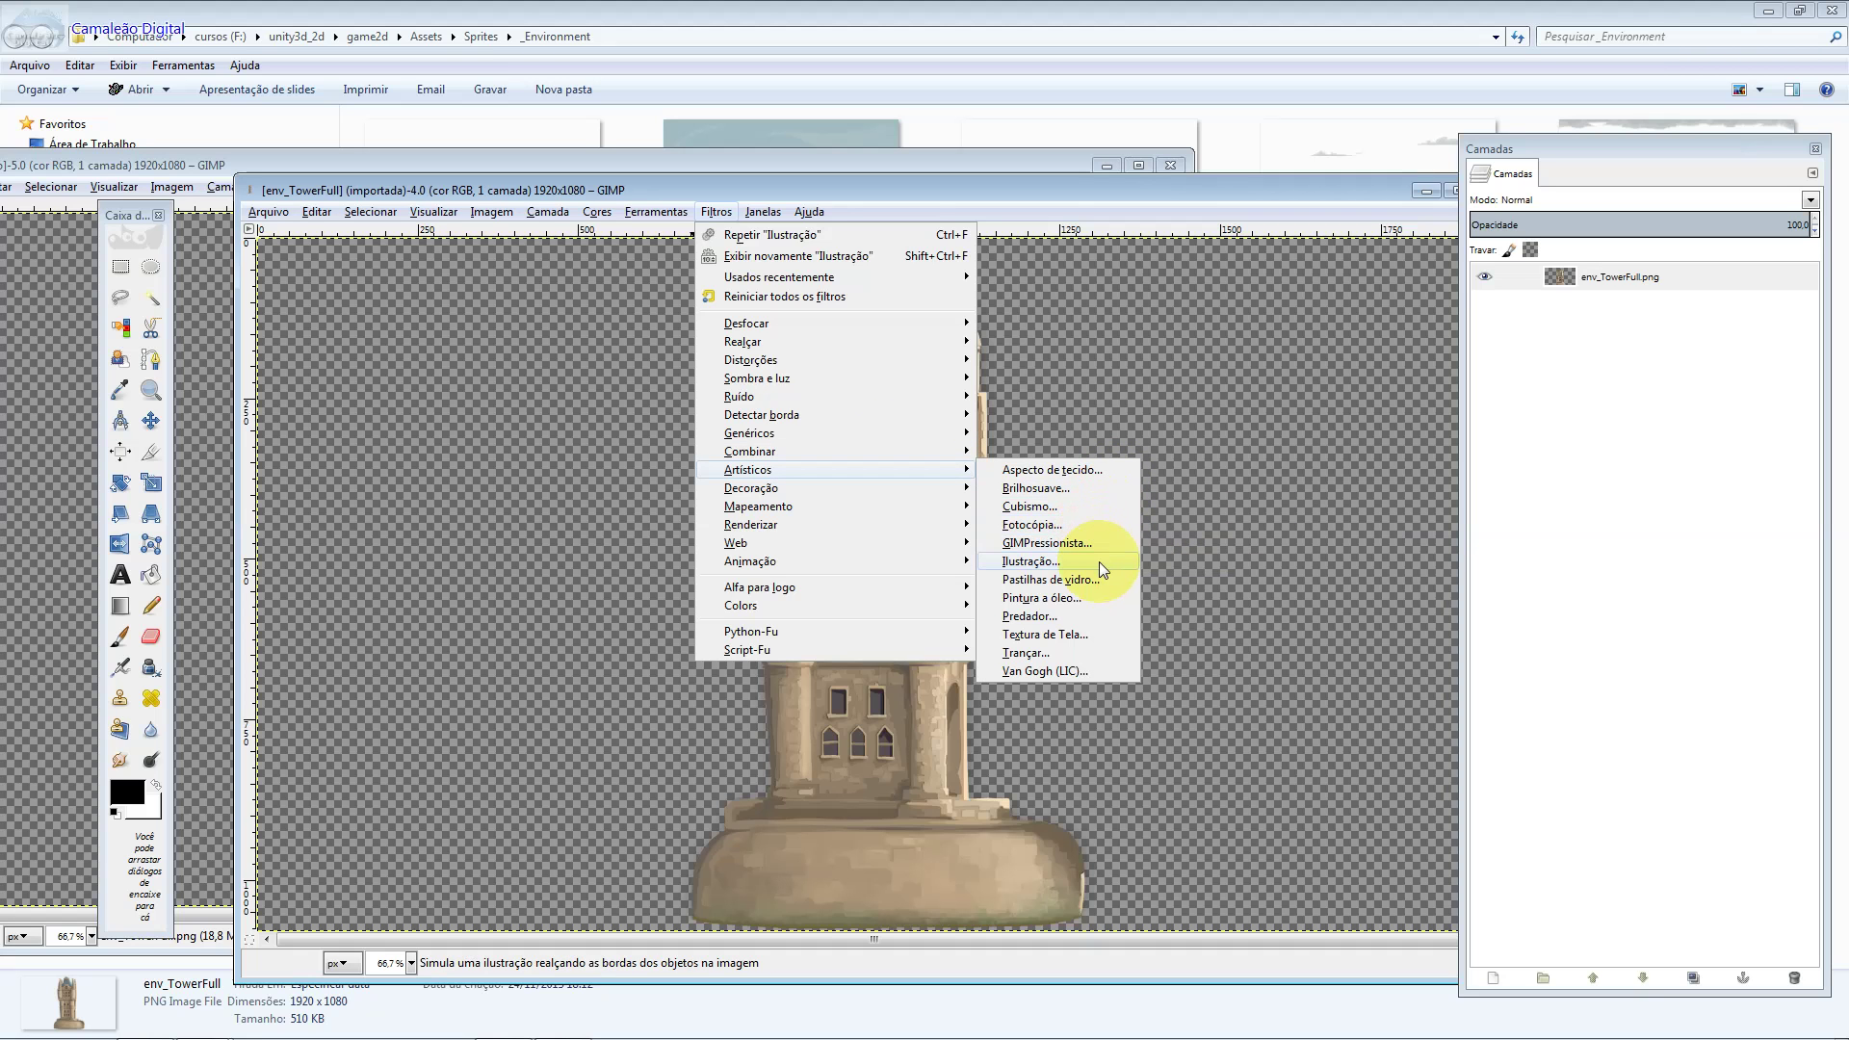
Apply a bolder Cartoon to the second tower window: mask radius 9.07, black percentage 0.294.
left_click(1098, 564)
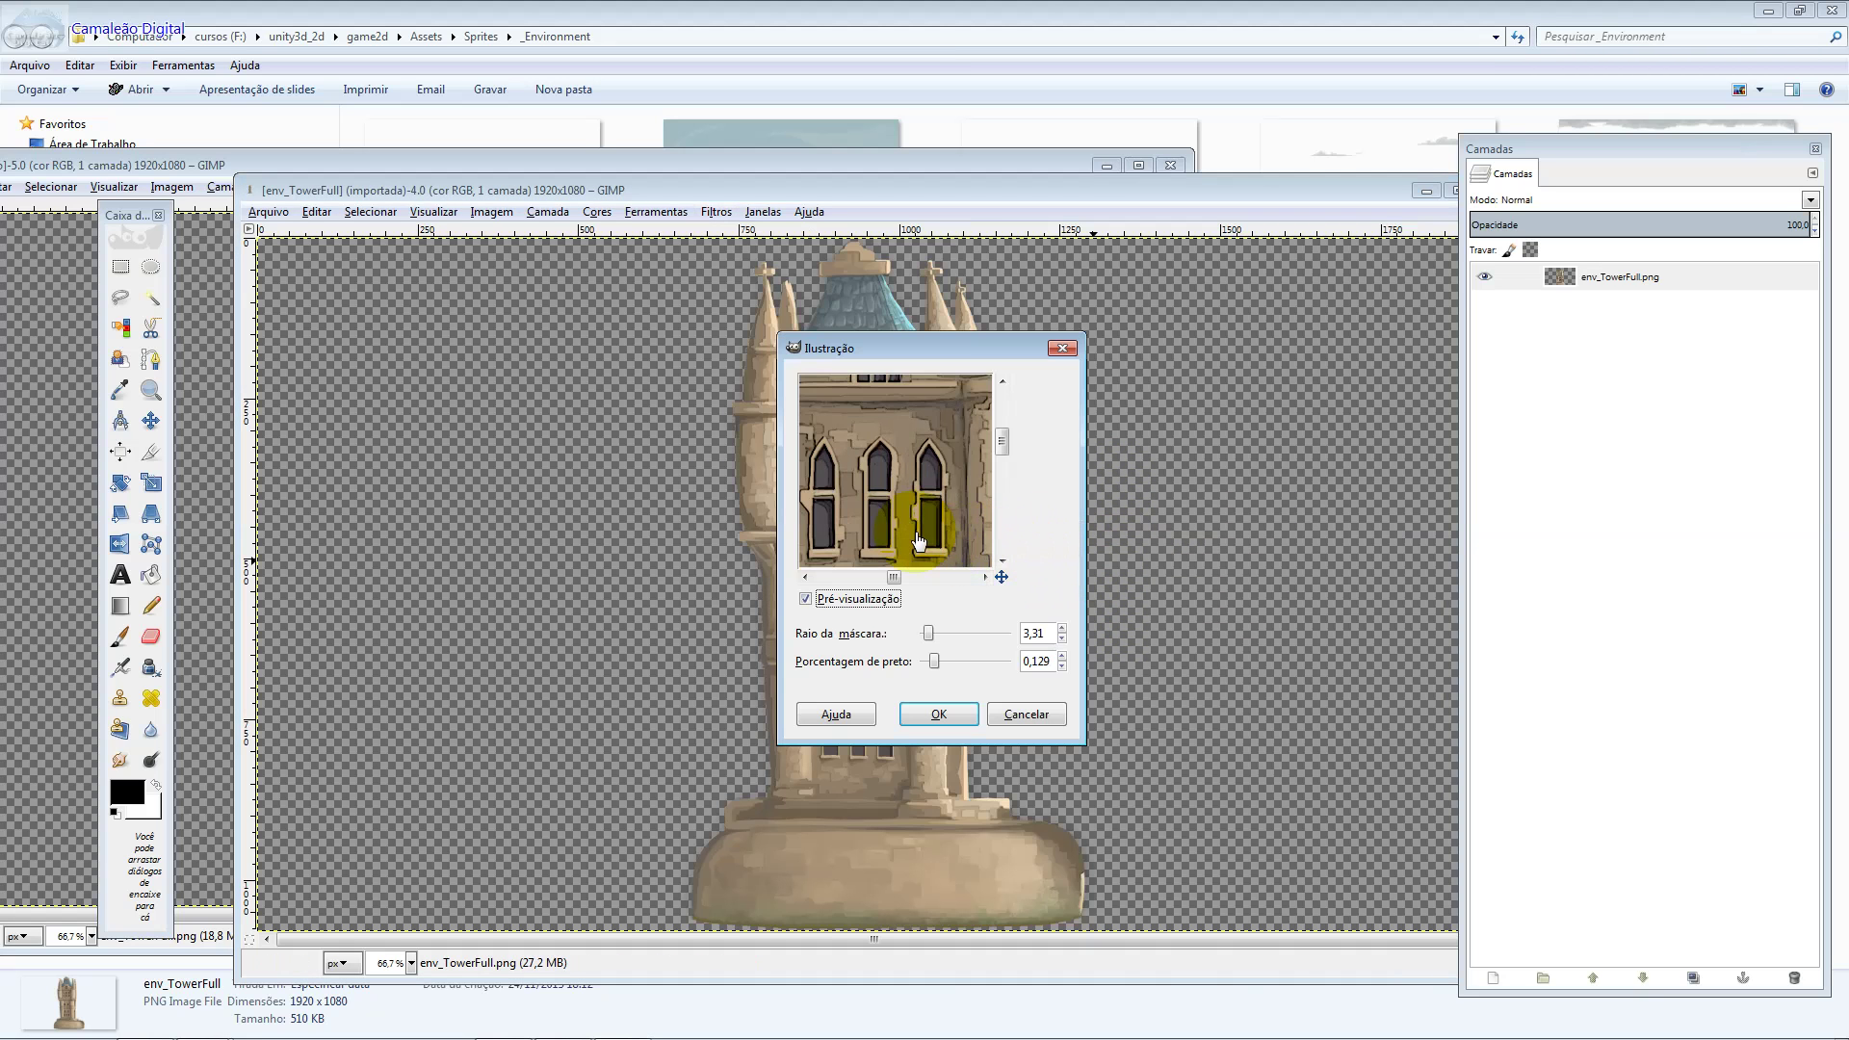
left_click(939, 636)
mouse_move(934, 661)
left_mouse_down()
mouse_move(951, 663)
mouse_move(944, 634)
left_mouse_up()
left_click(939, 712)
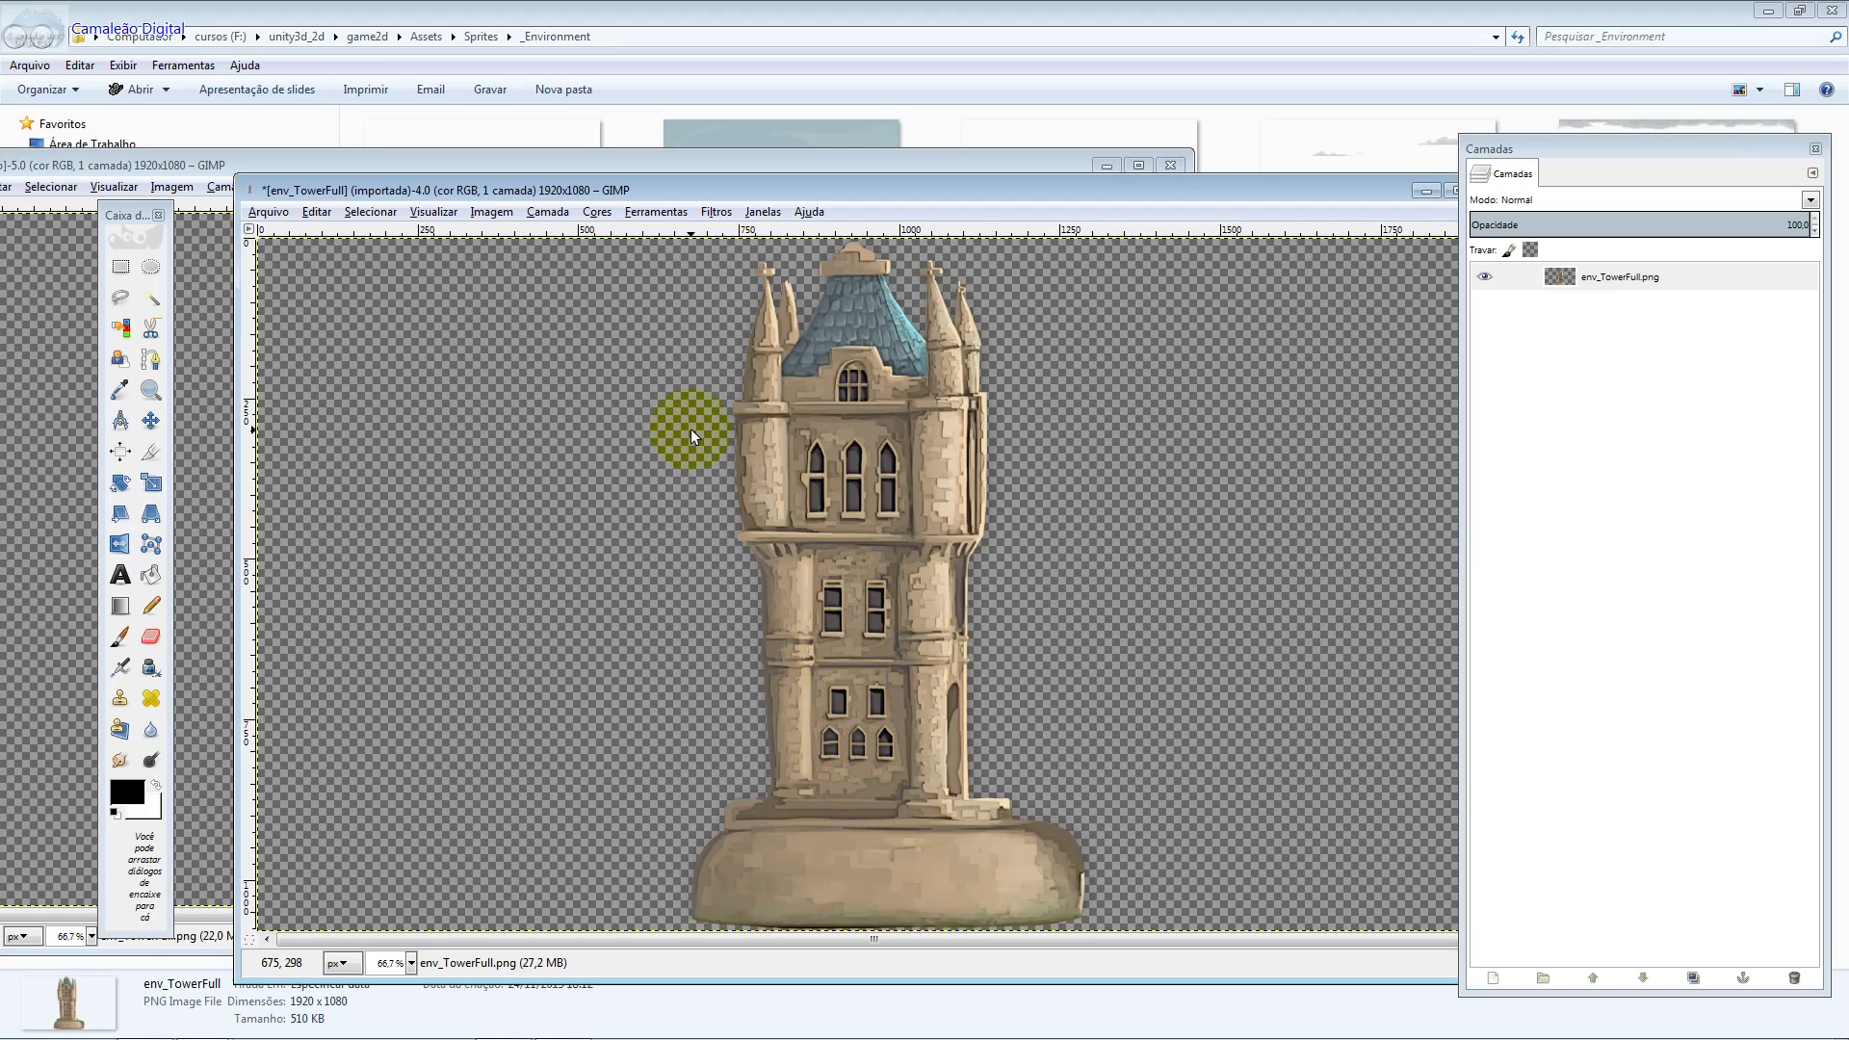
mouse_move(644, 191)
left_mouse_down()
mouse_move(1049, 256)
mouse_move(1084, 243)
left_mouse_up()
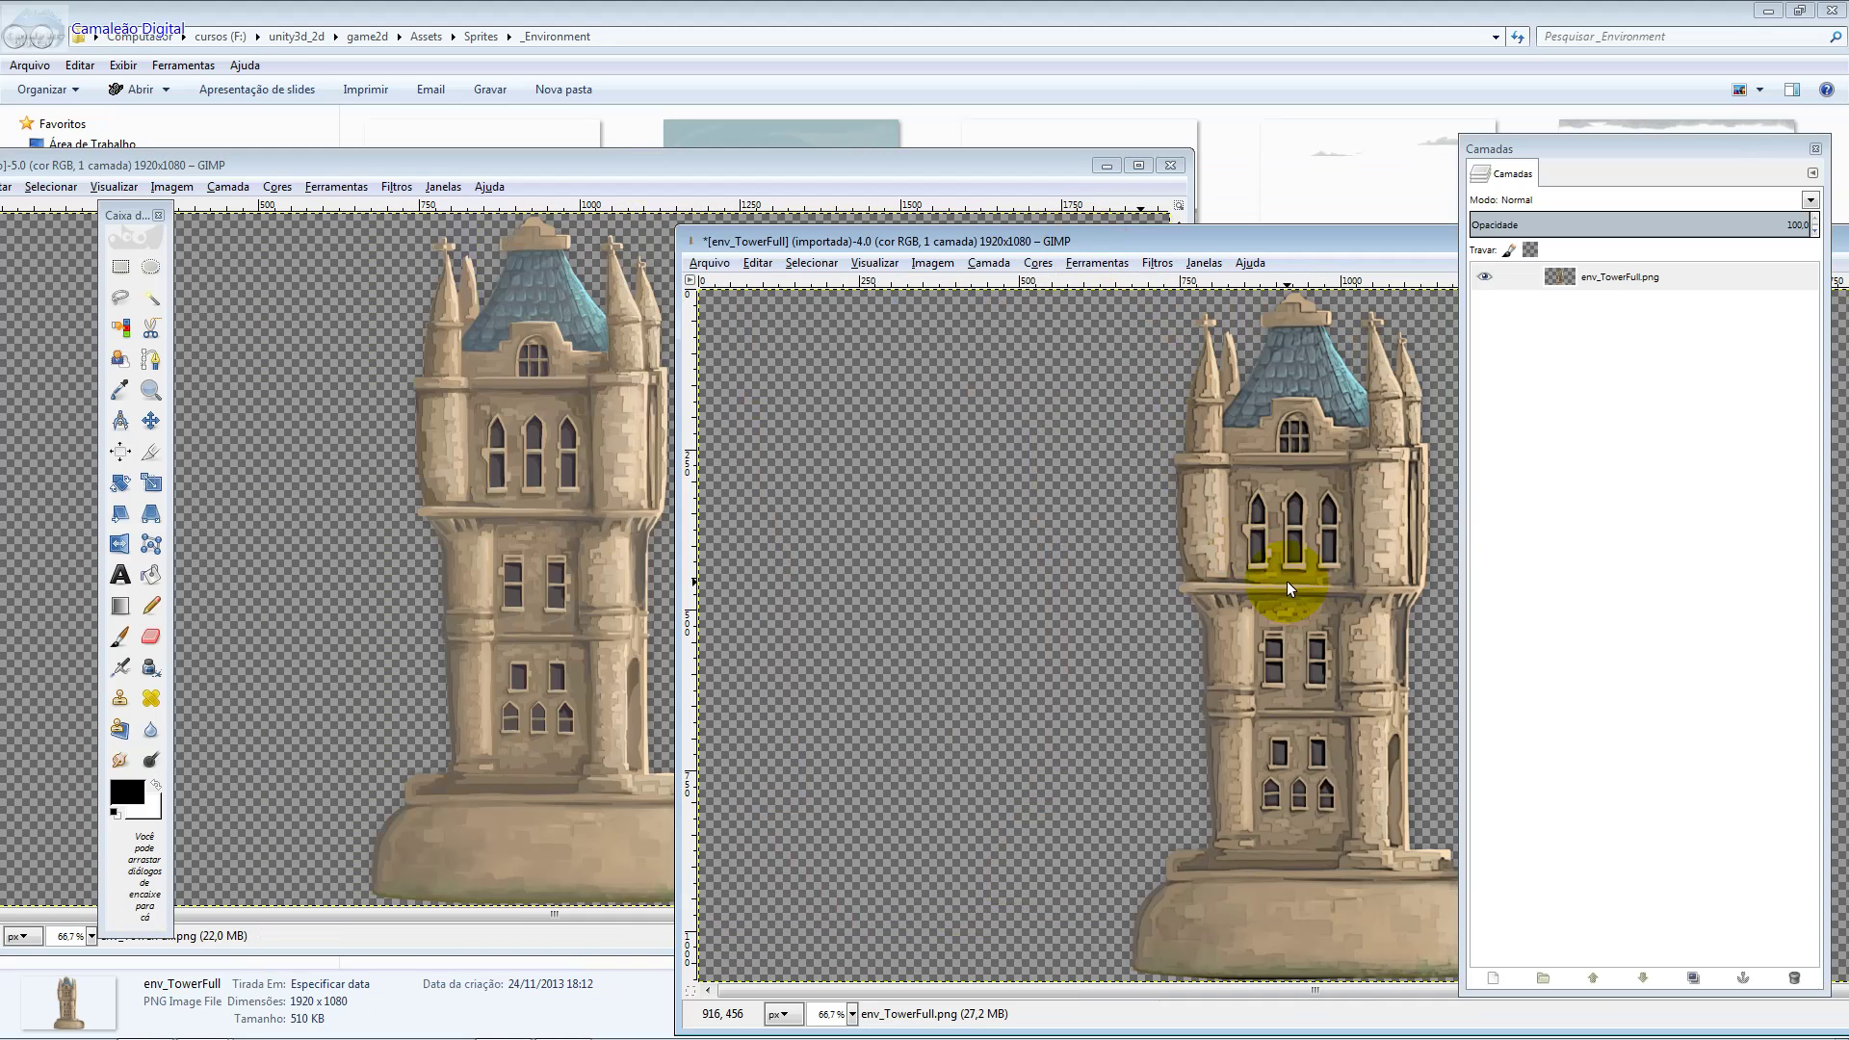
left_click(709, 263)
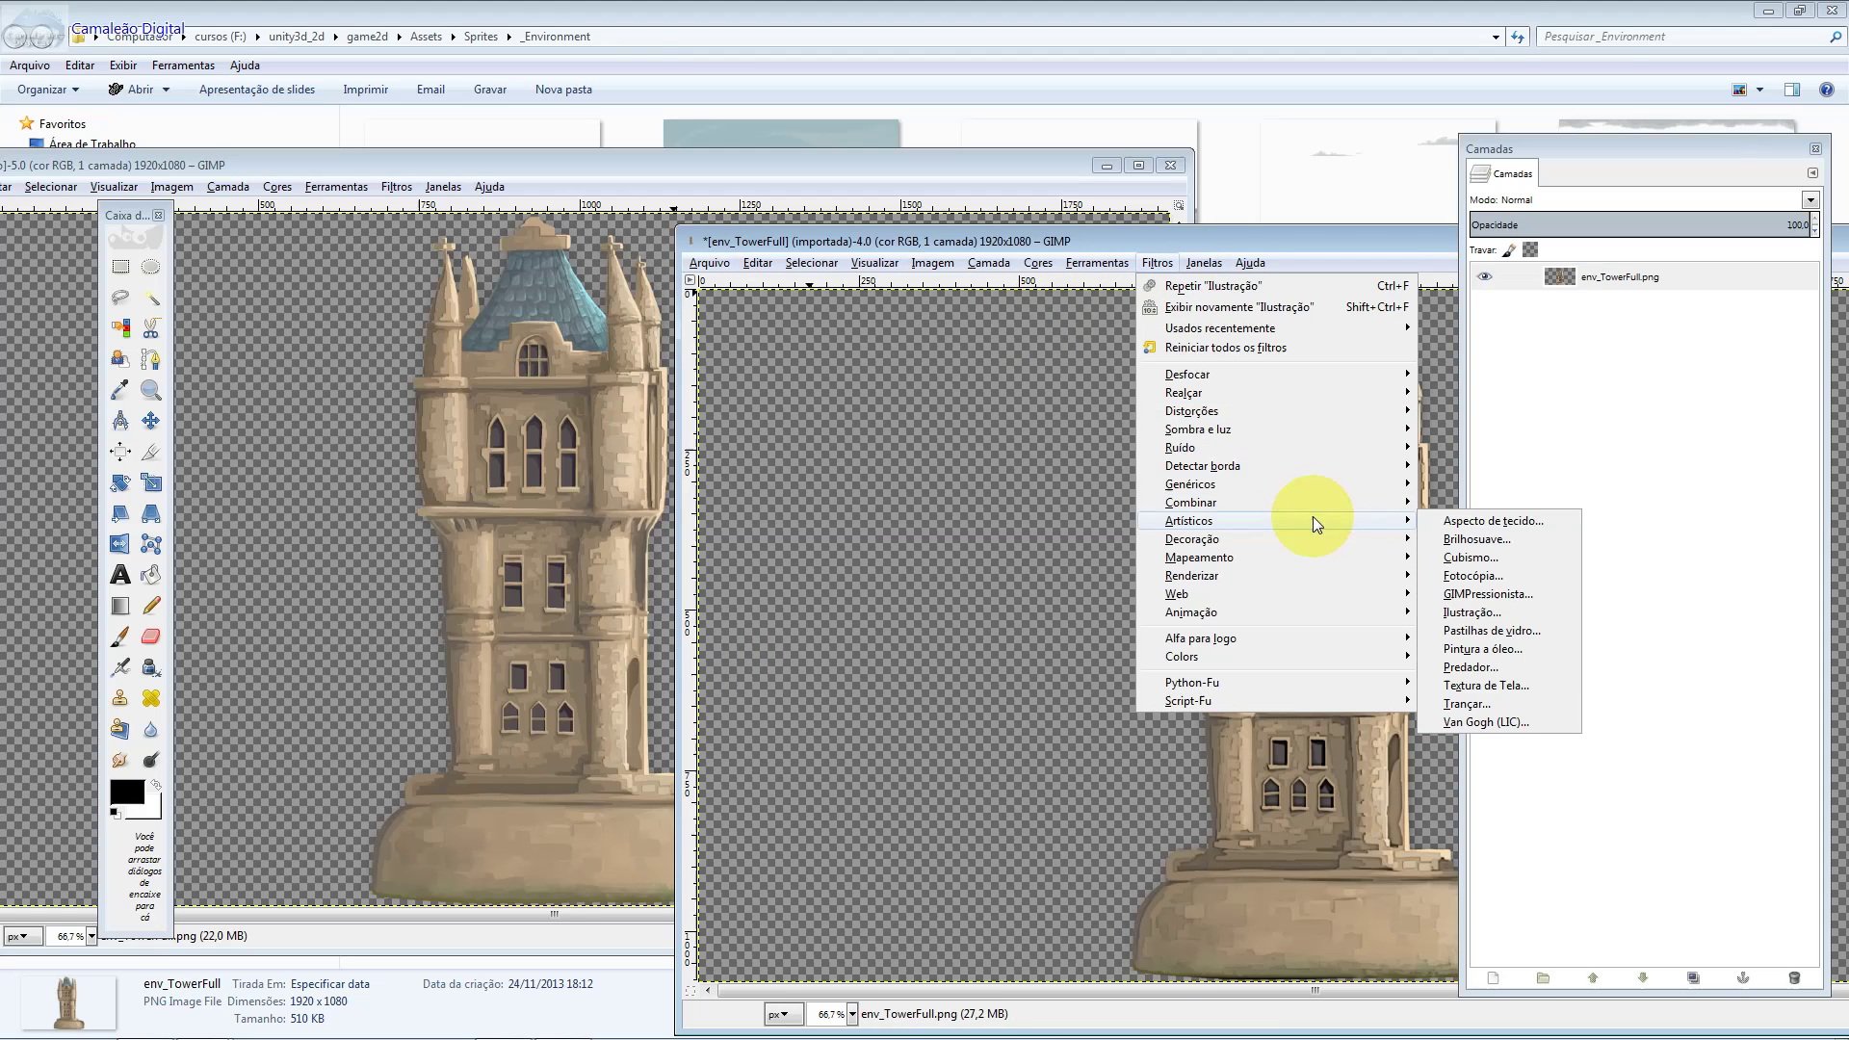
mouse_move(1188, 520)
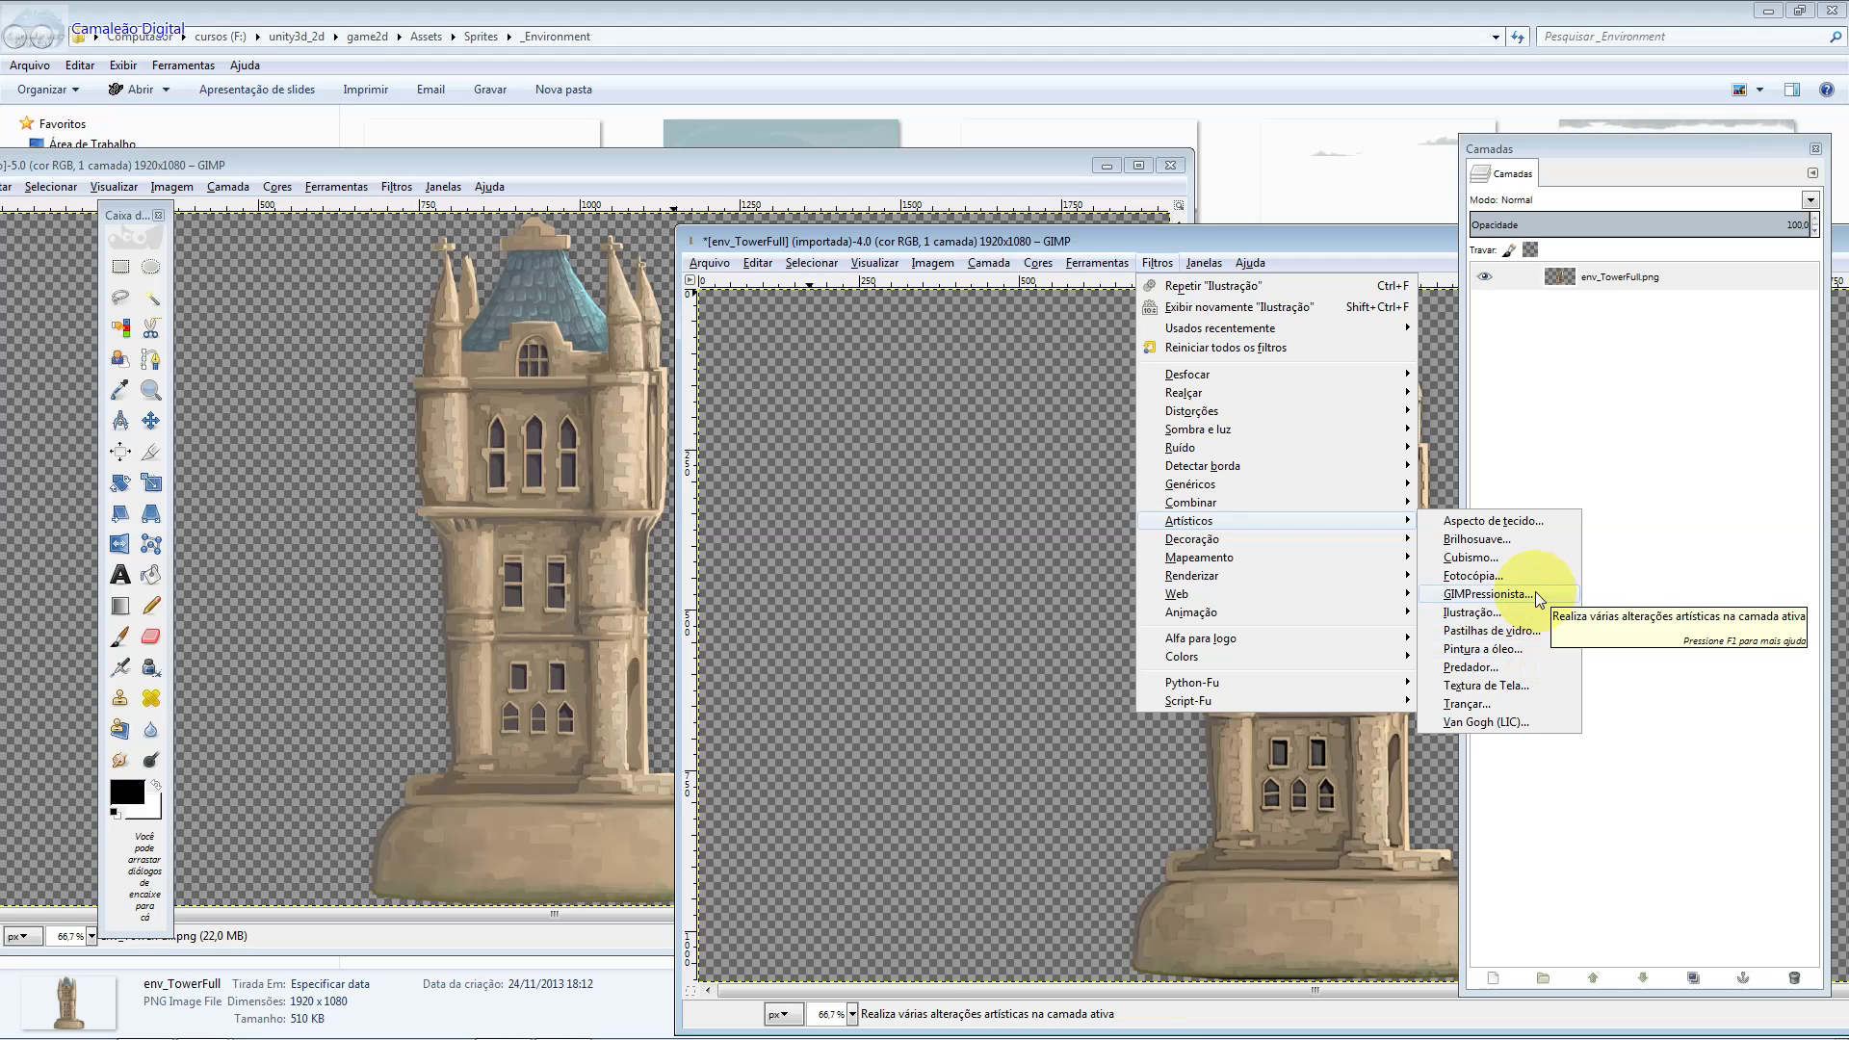
Apply a Cubism filter to the tower with tile saturation lowered to 0.7.
left_click(1533, 563)
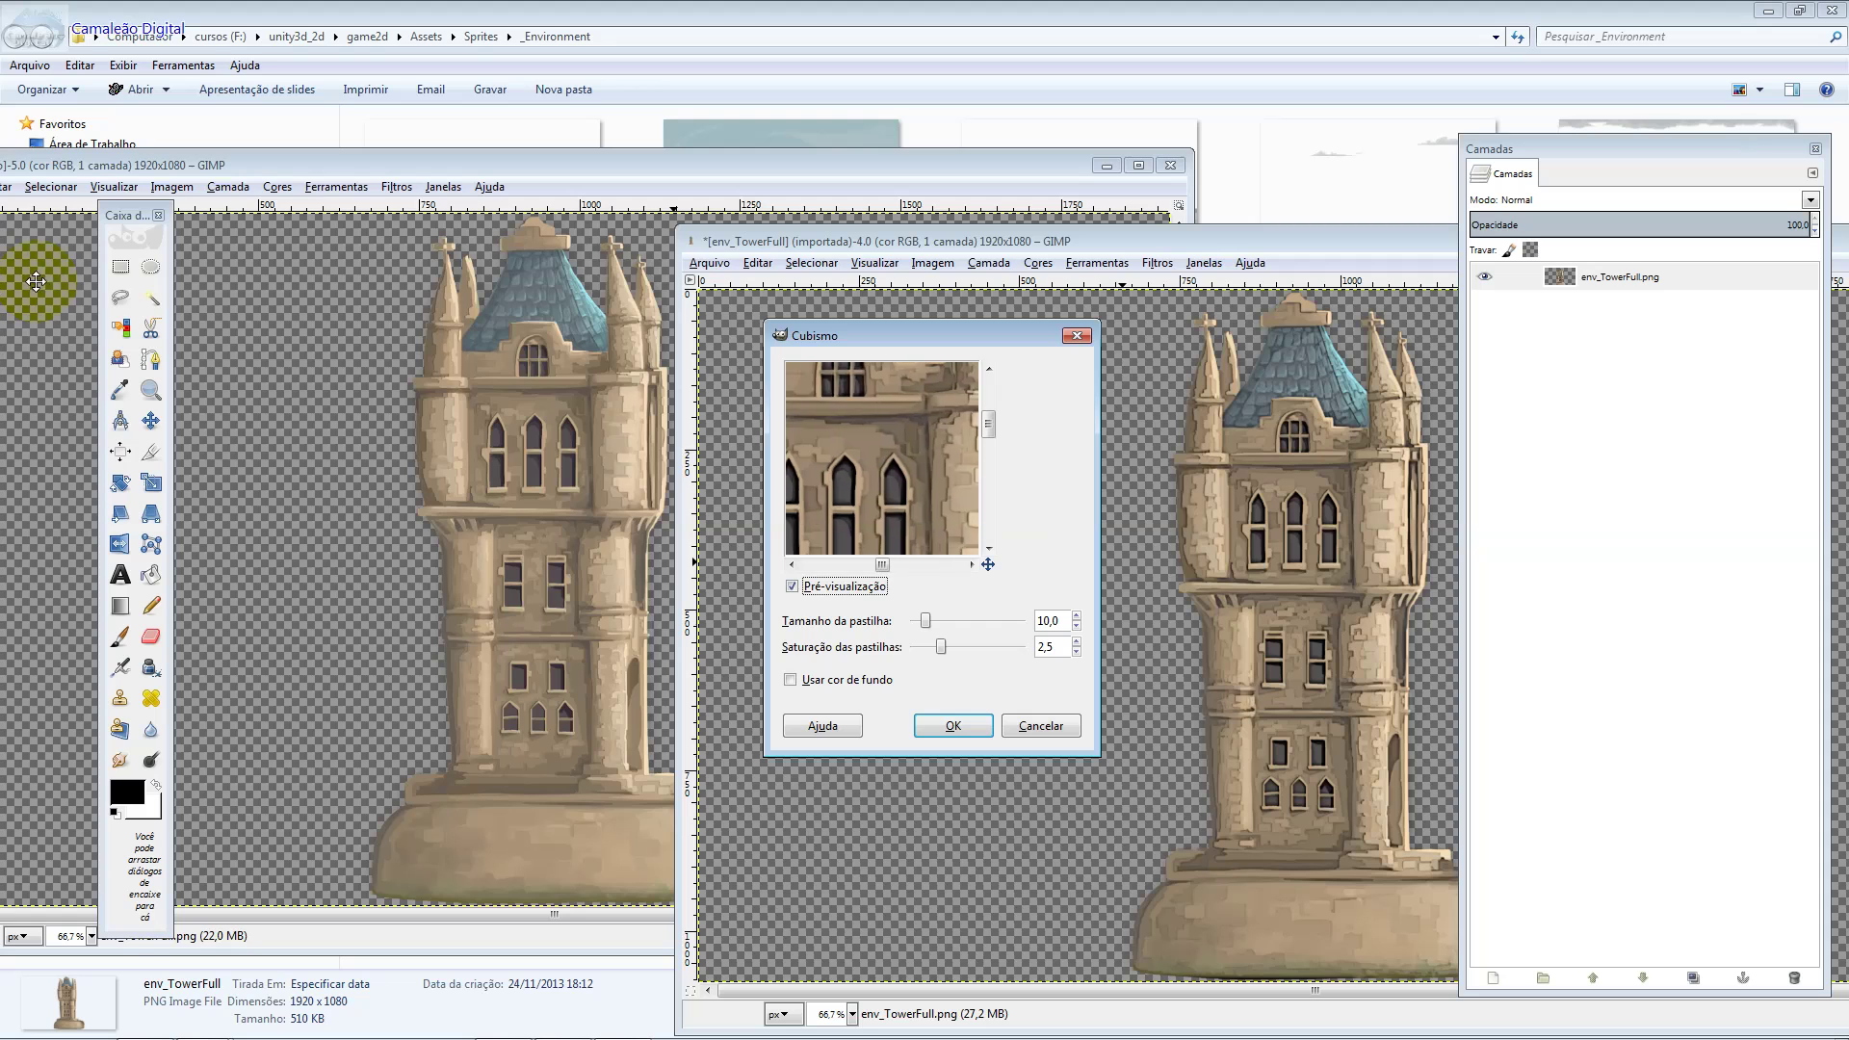
left_click_drag(823, 457, 907, 488)
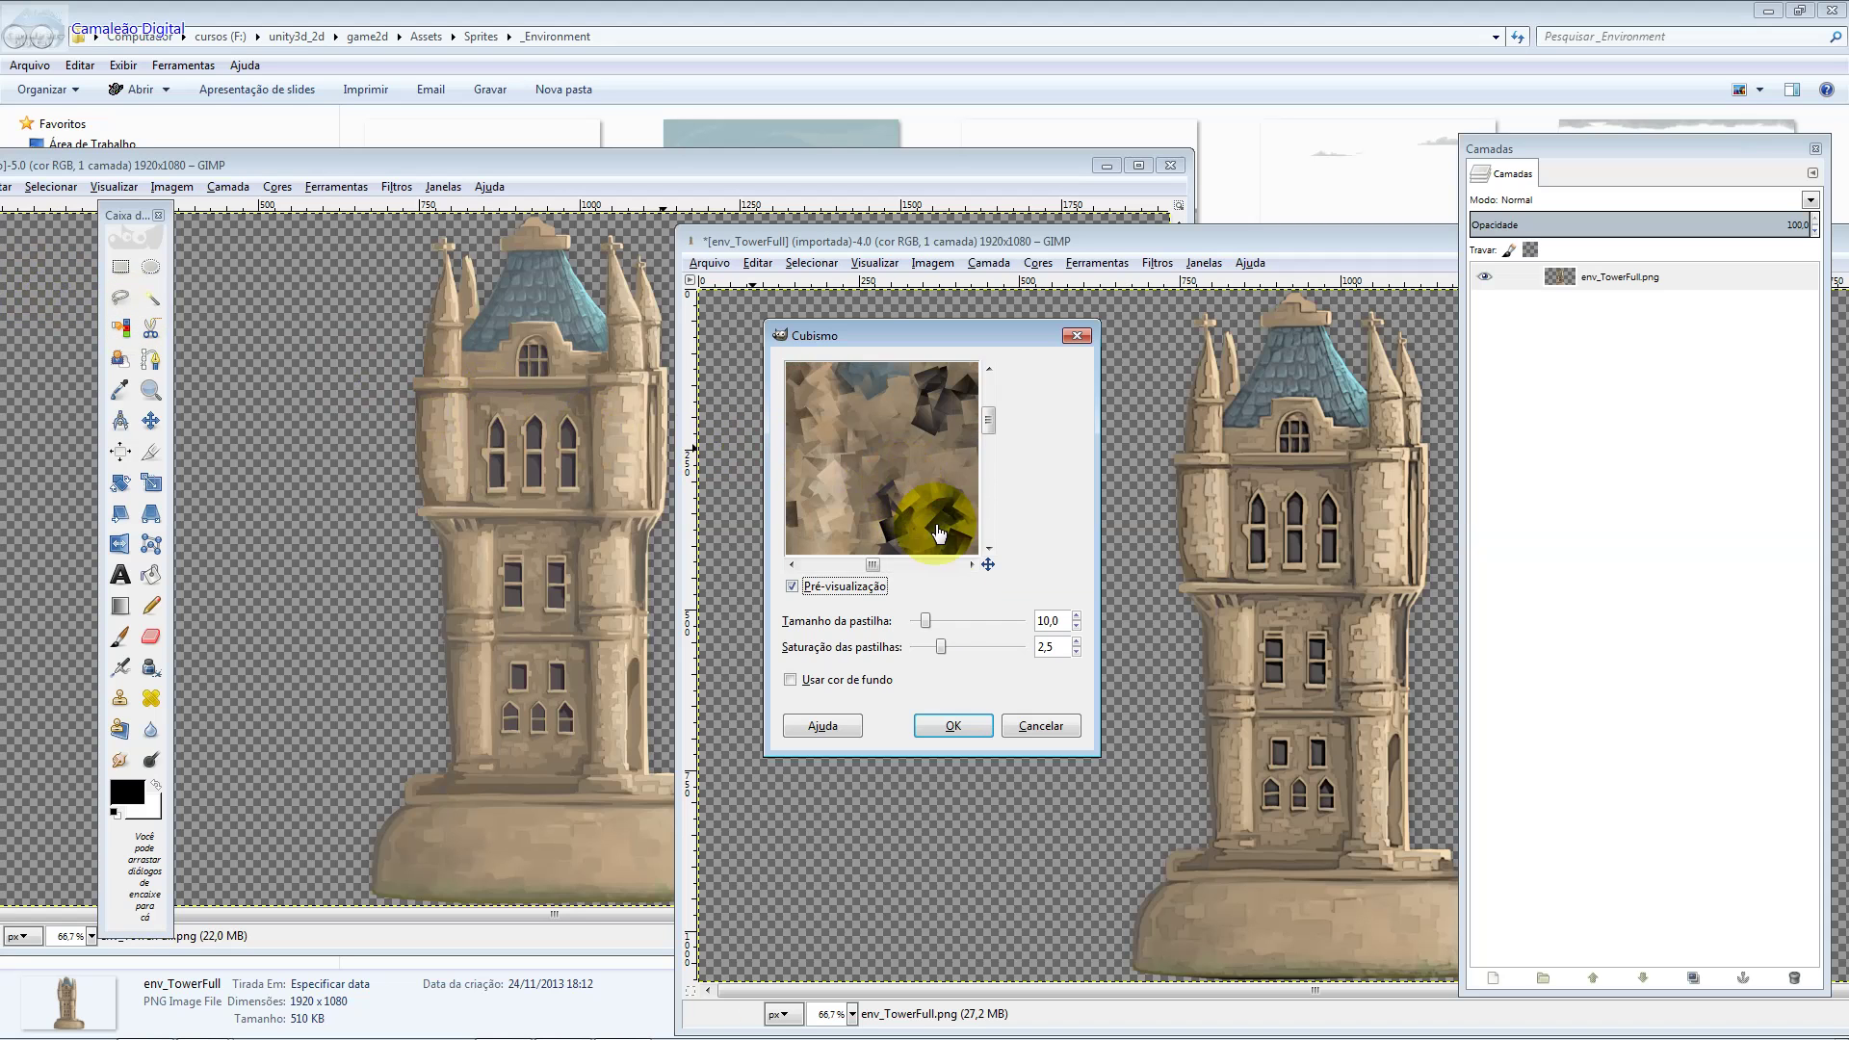
left_click_drag(941, 646, 923, 656)
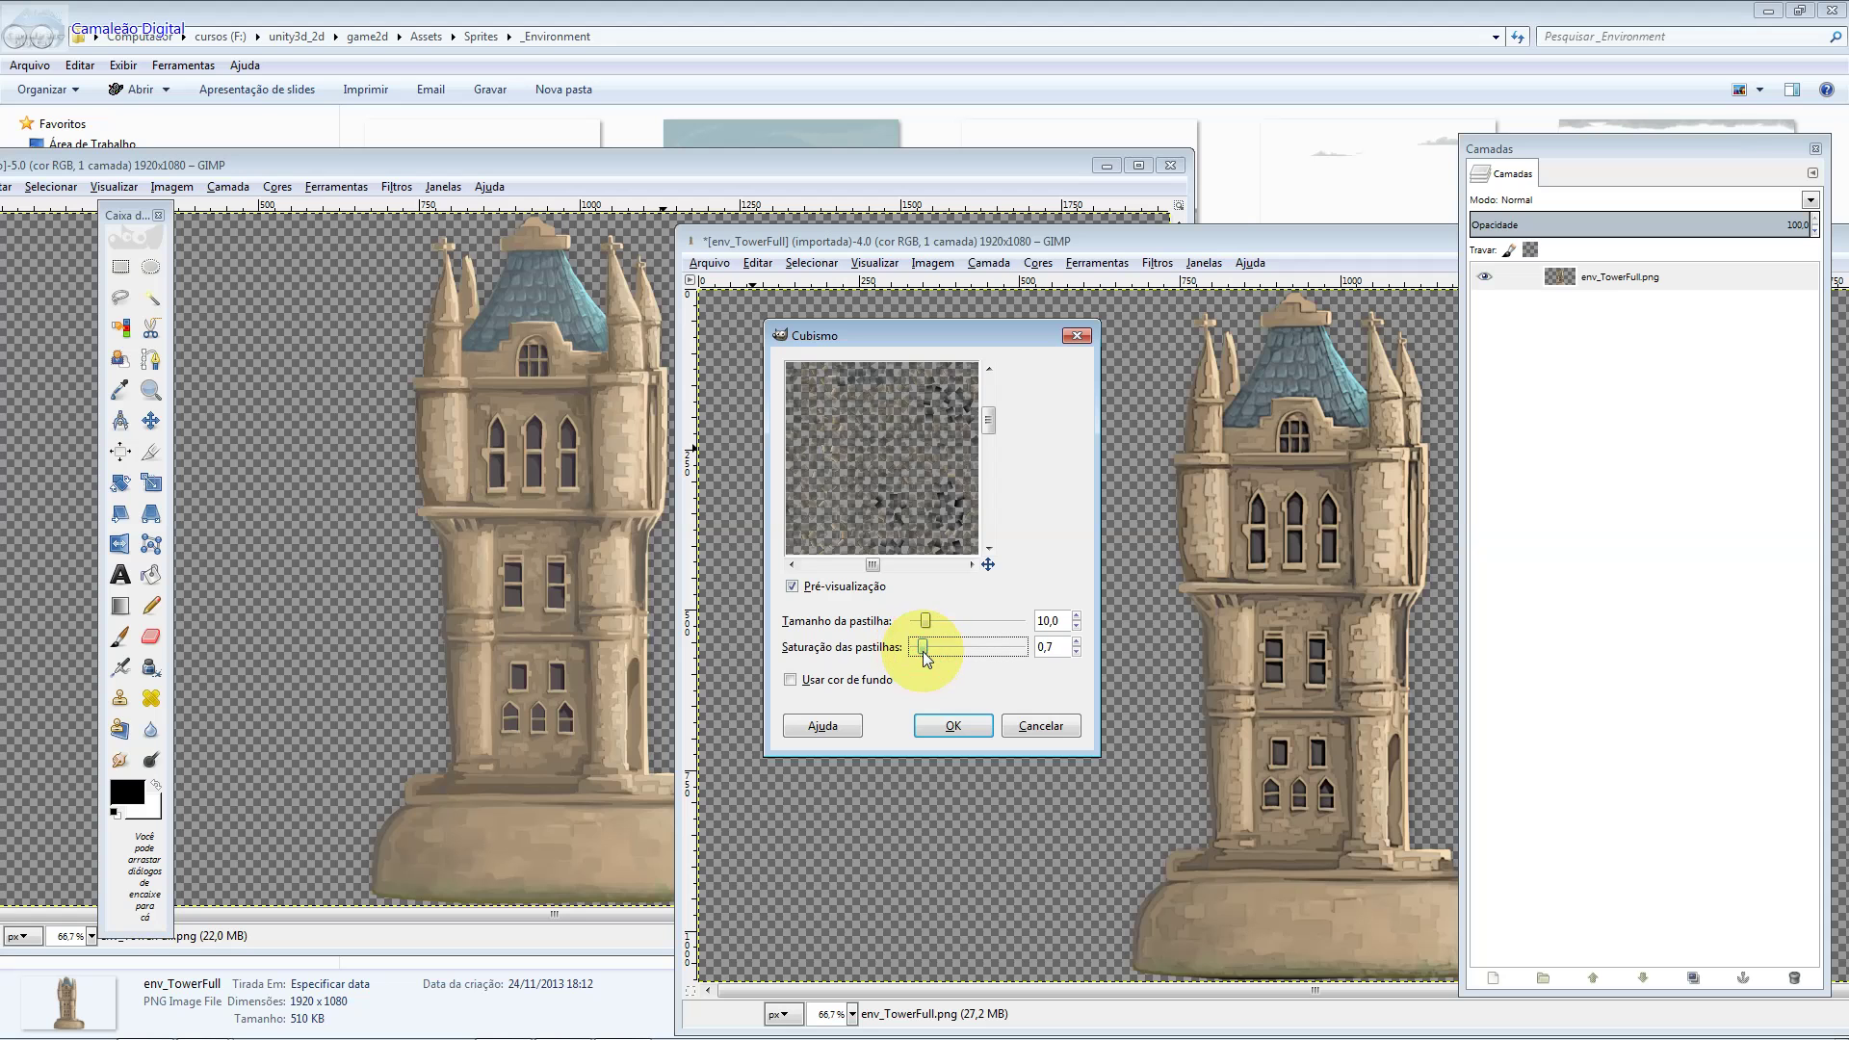
left_click(953, 725)
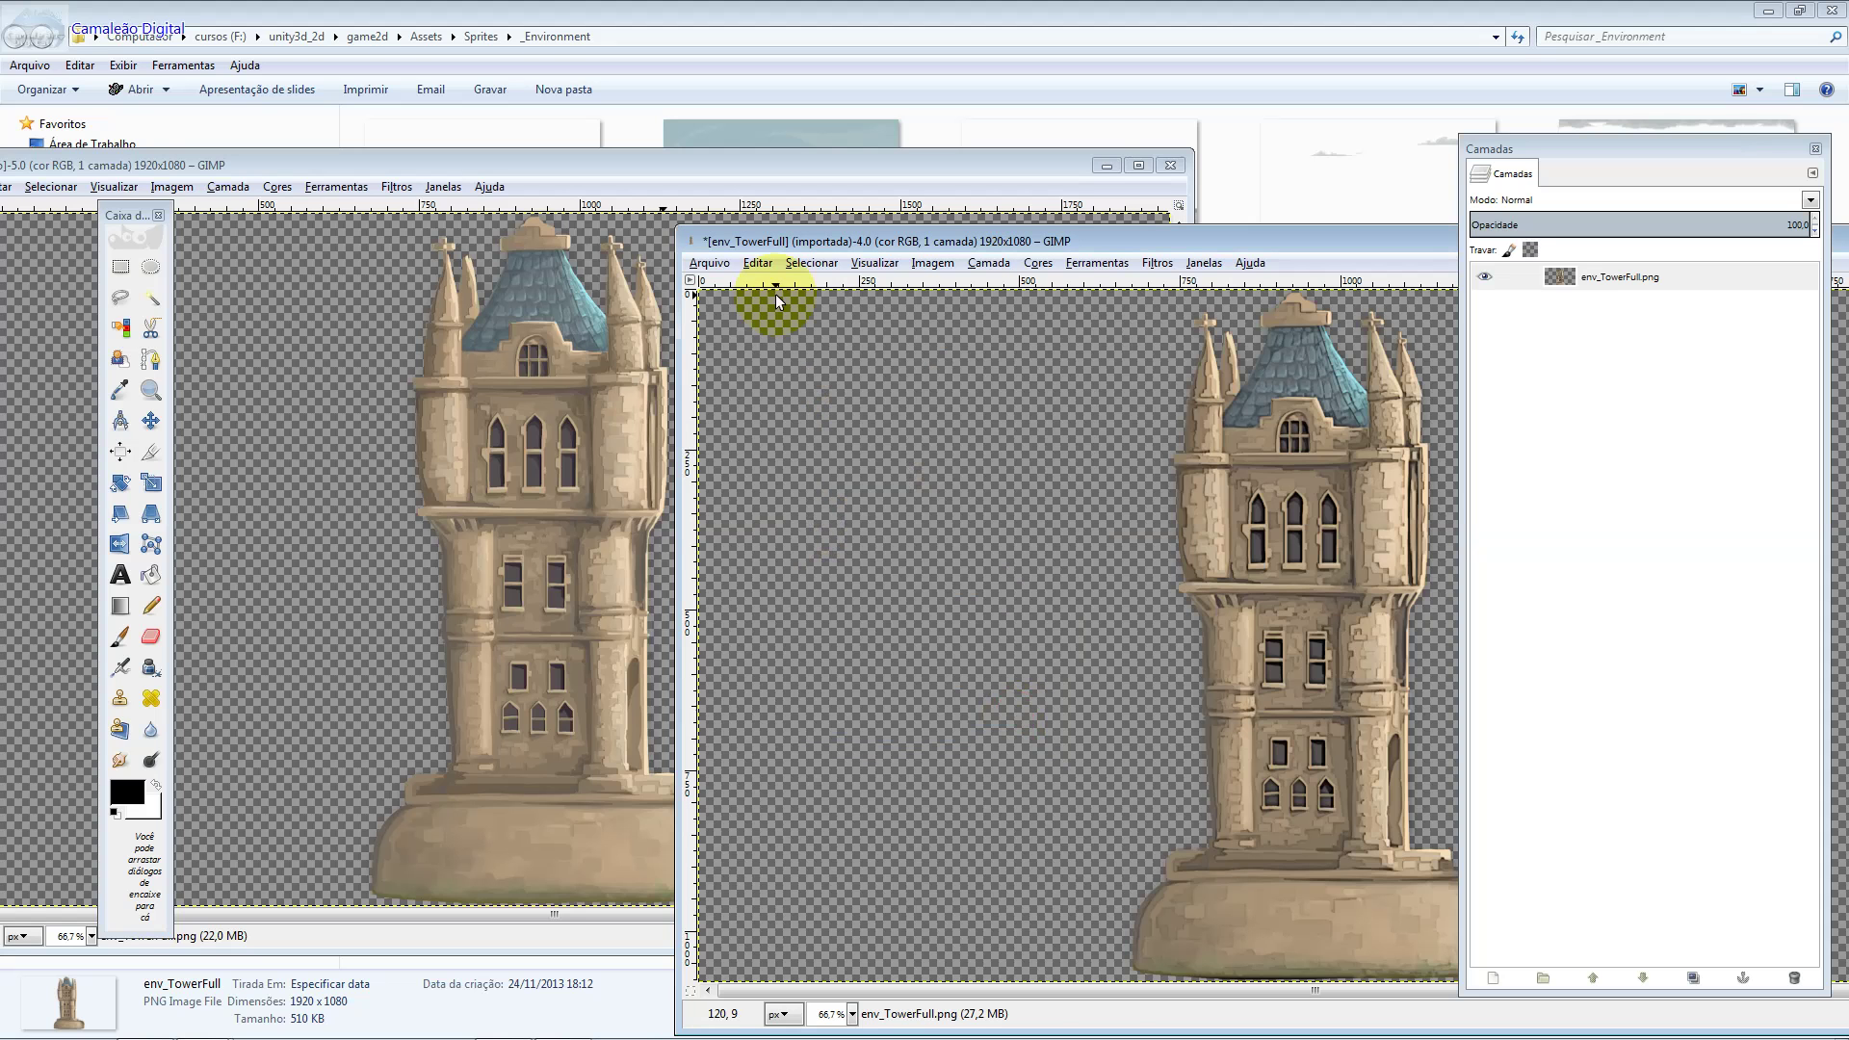
Overwrite env_TowerFull.png in the _Environment sprites folder with the edited tower.
left_click(709, 262)
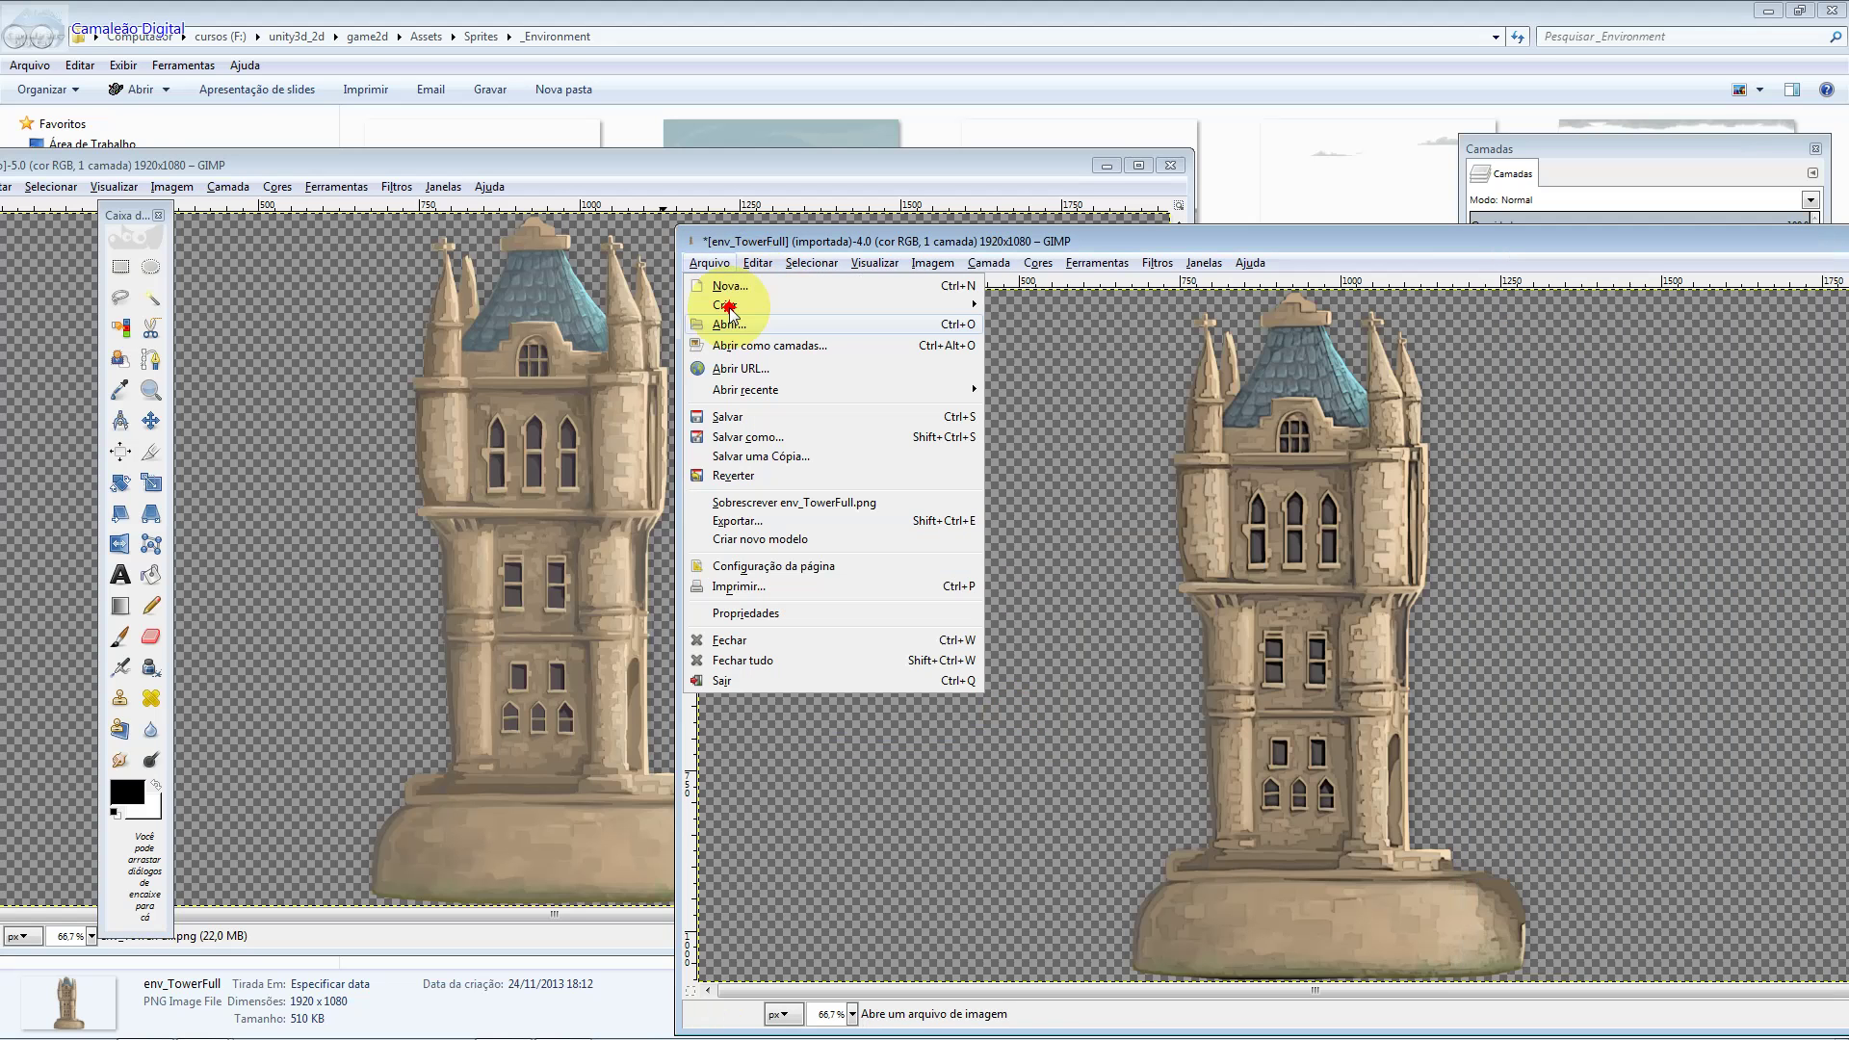
left_click(818, 489)
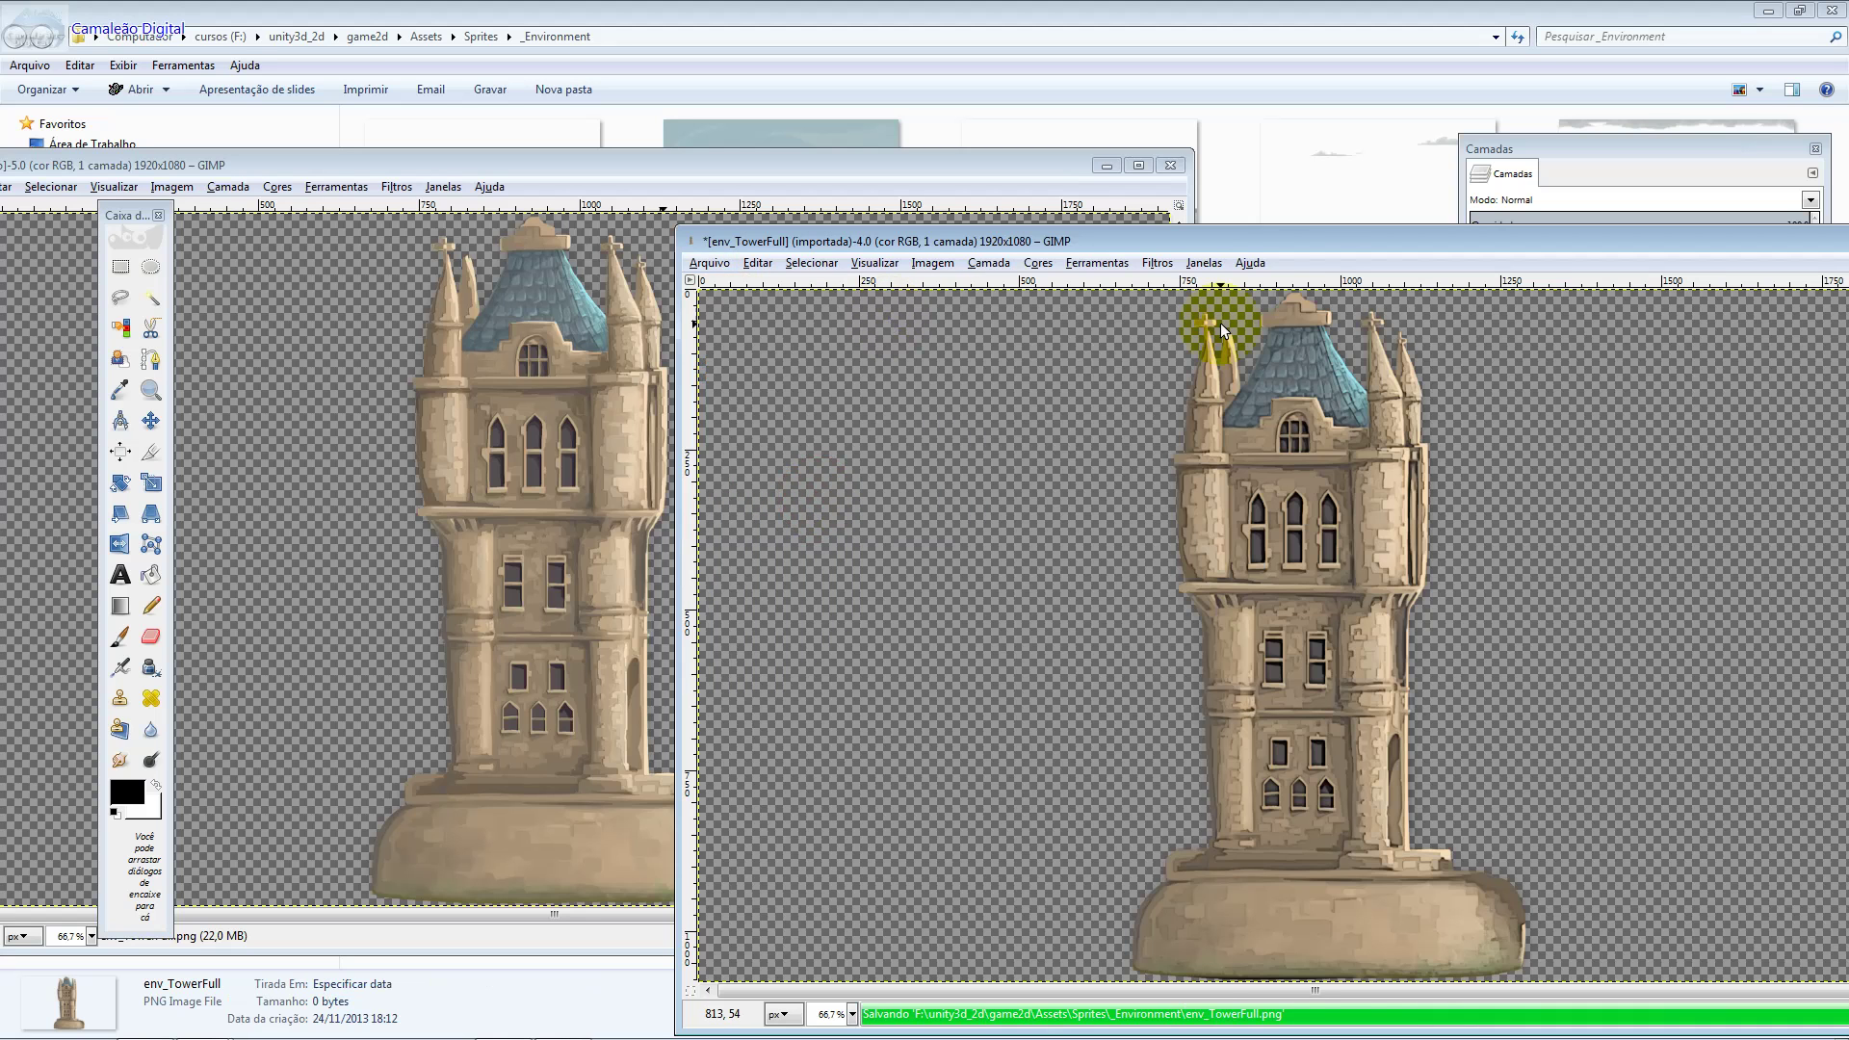
left_click_drag(1304, 241, 957, 239)
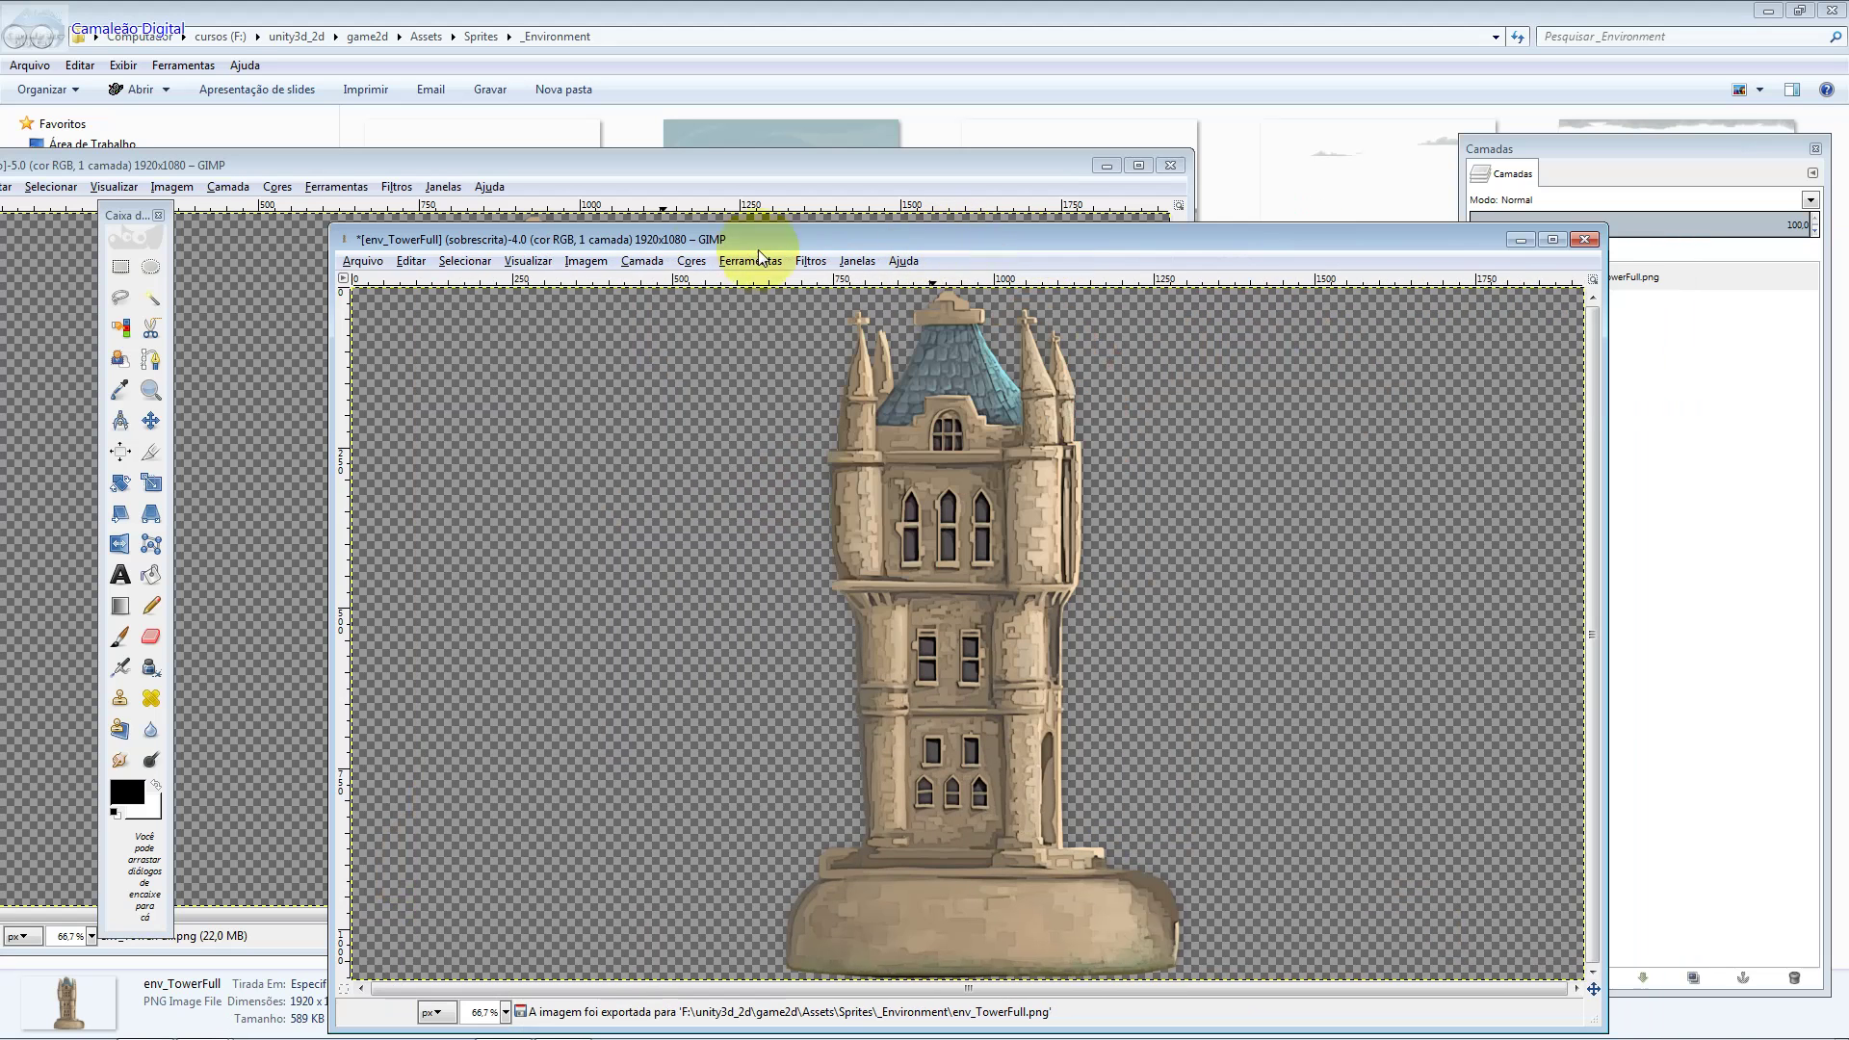
left_click(694, 261)
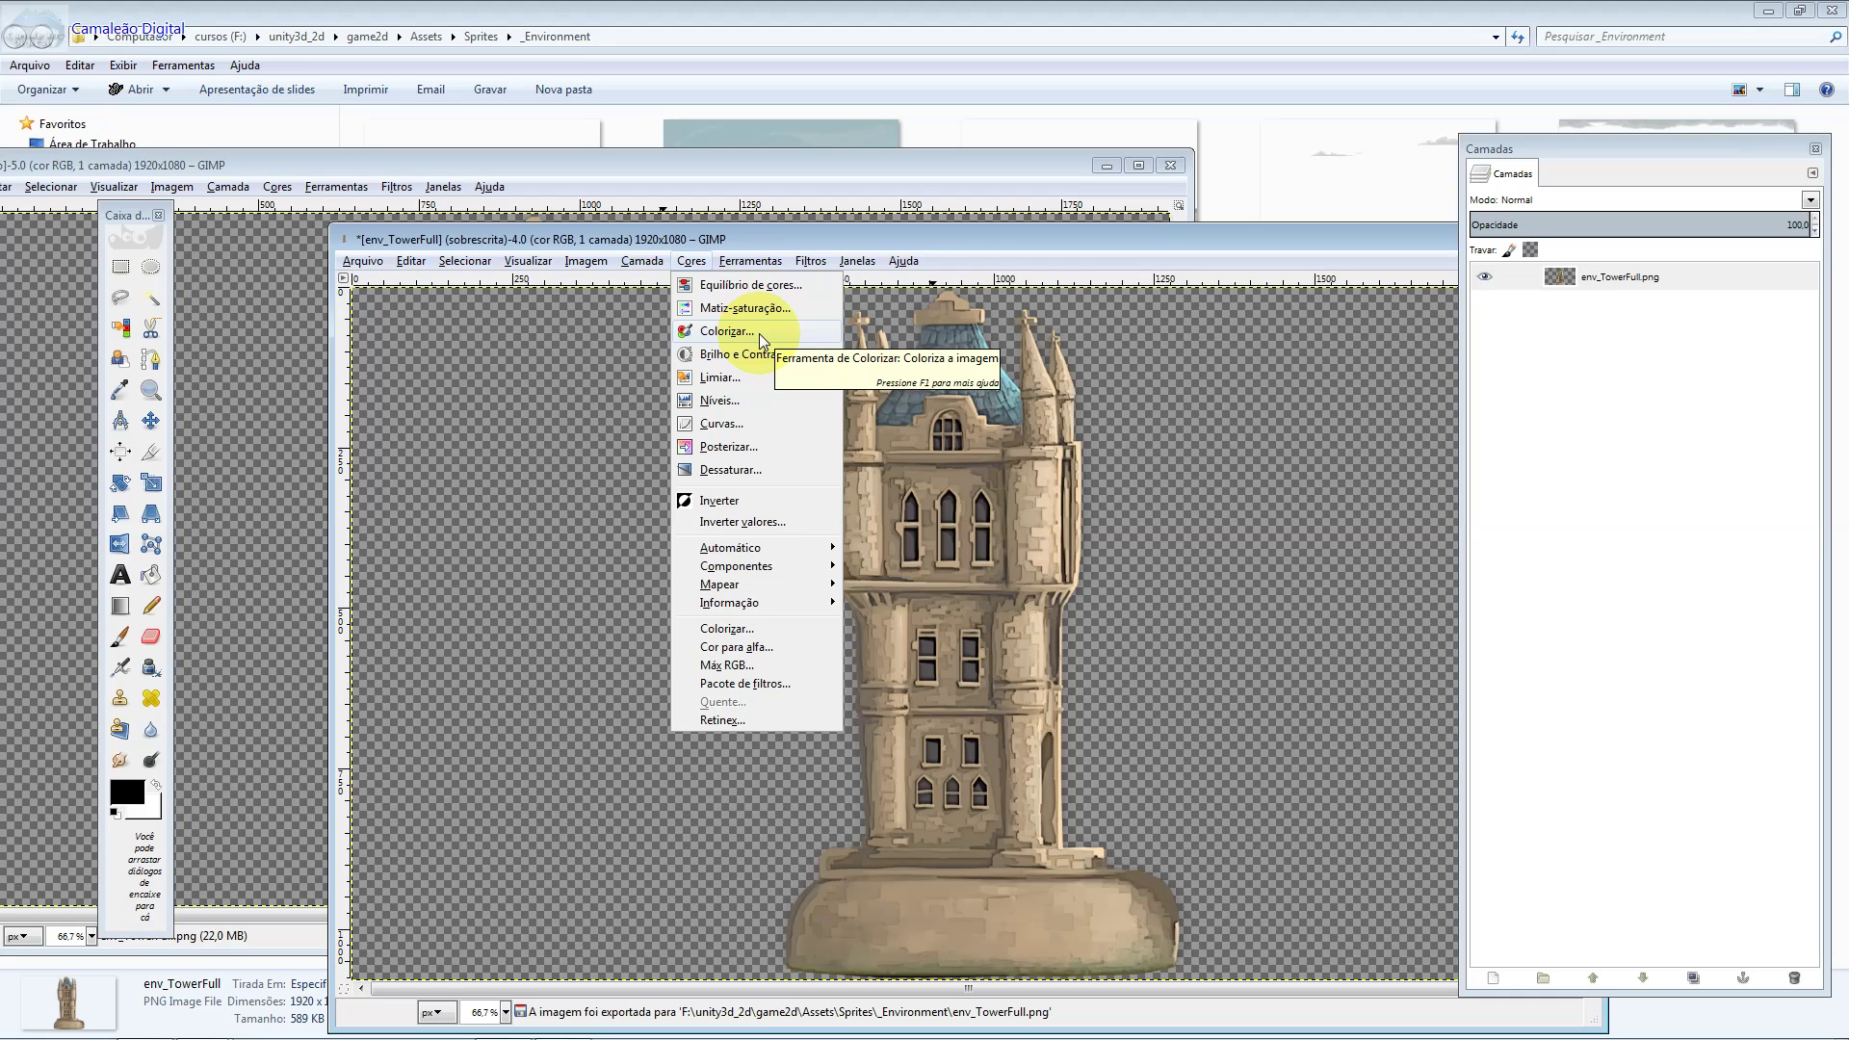
Lift the tower's Value curve in Curves to brighten its overall tones.
left_click(765, 422)
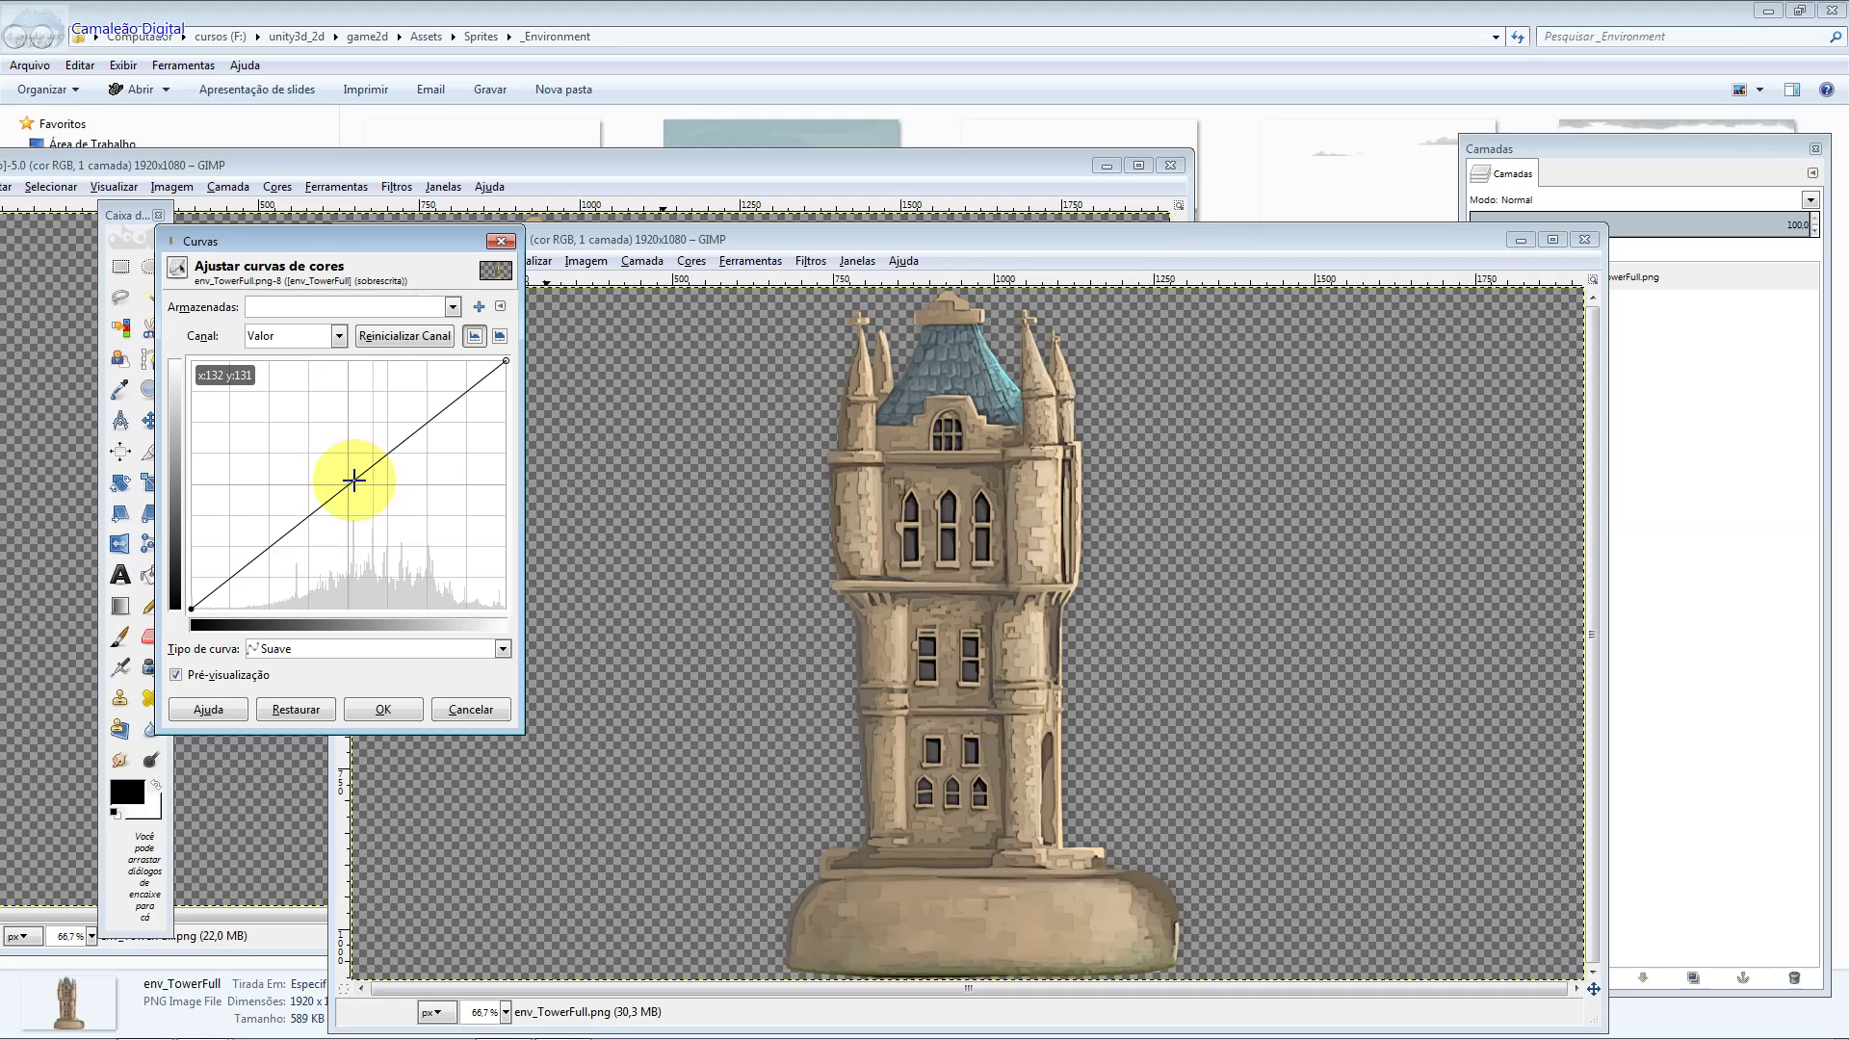
left_click_drag(302, 527, 283, 519)
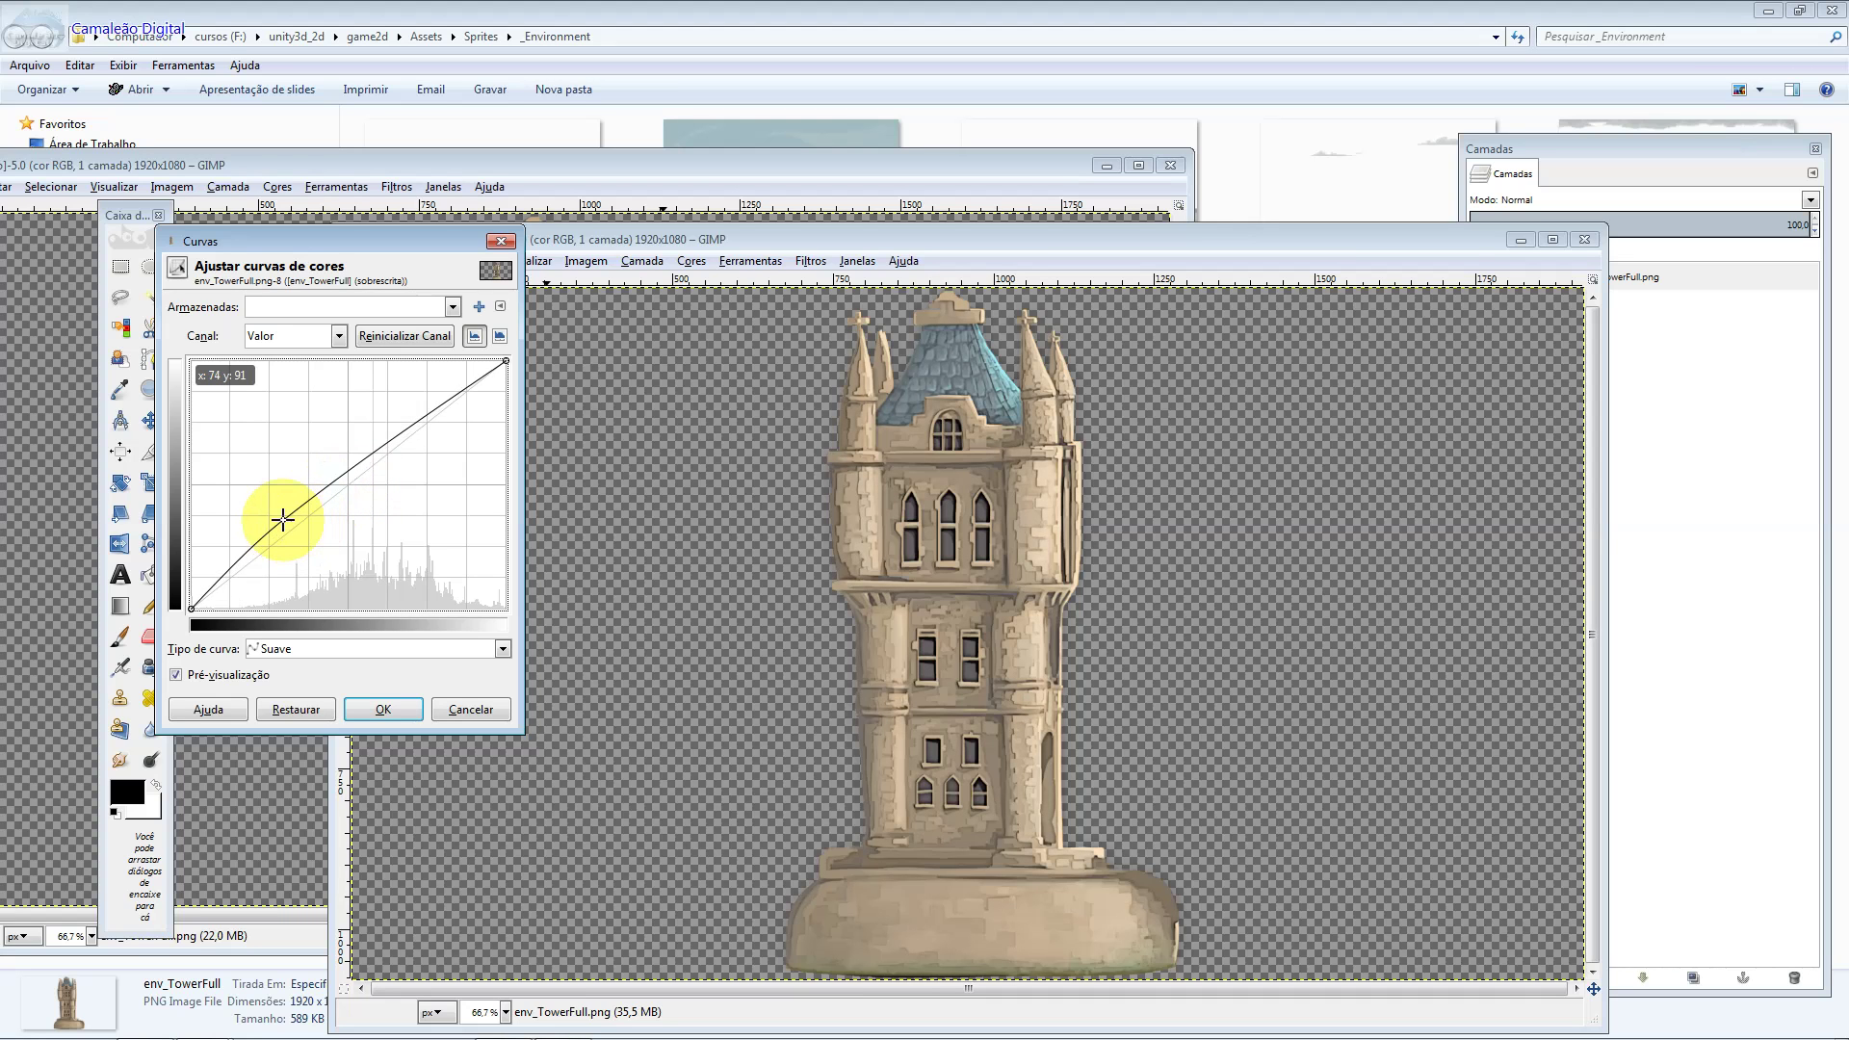
left_click_drag(282, 519, 298, 535)
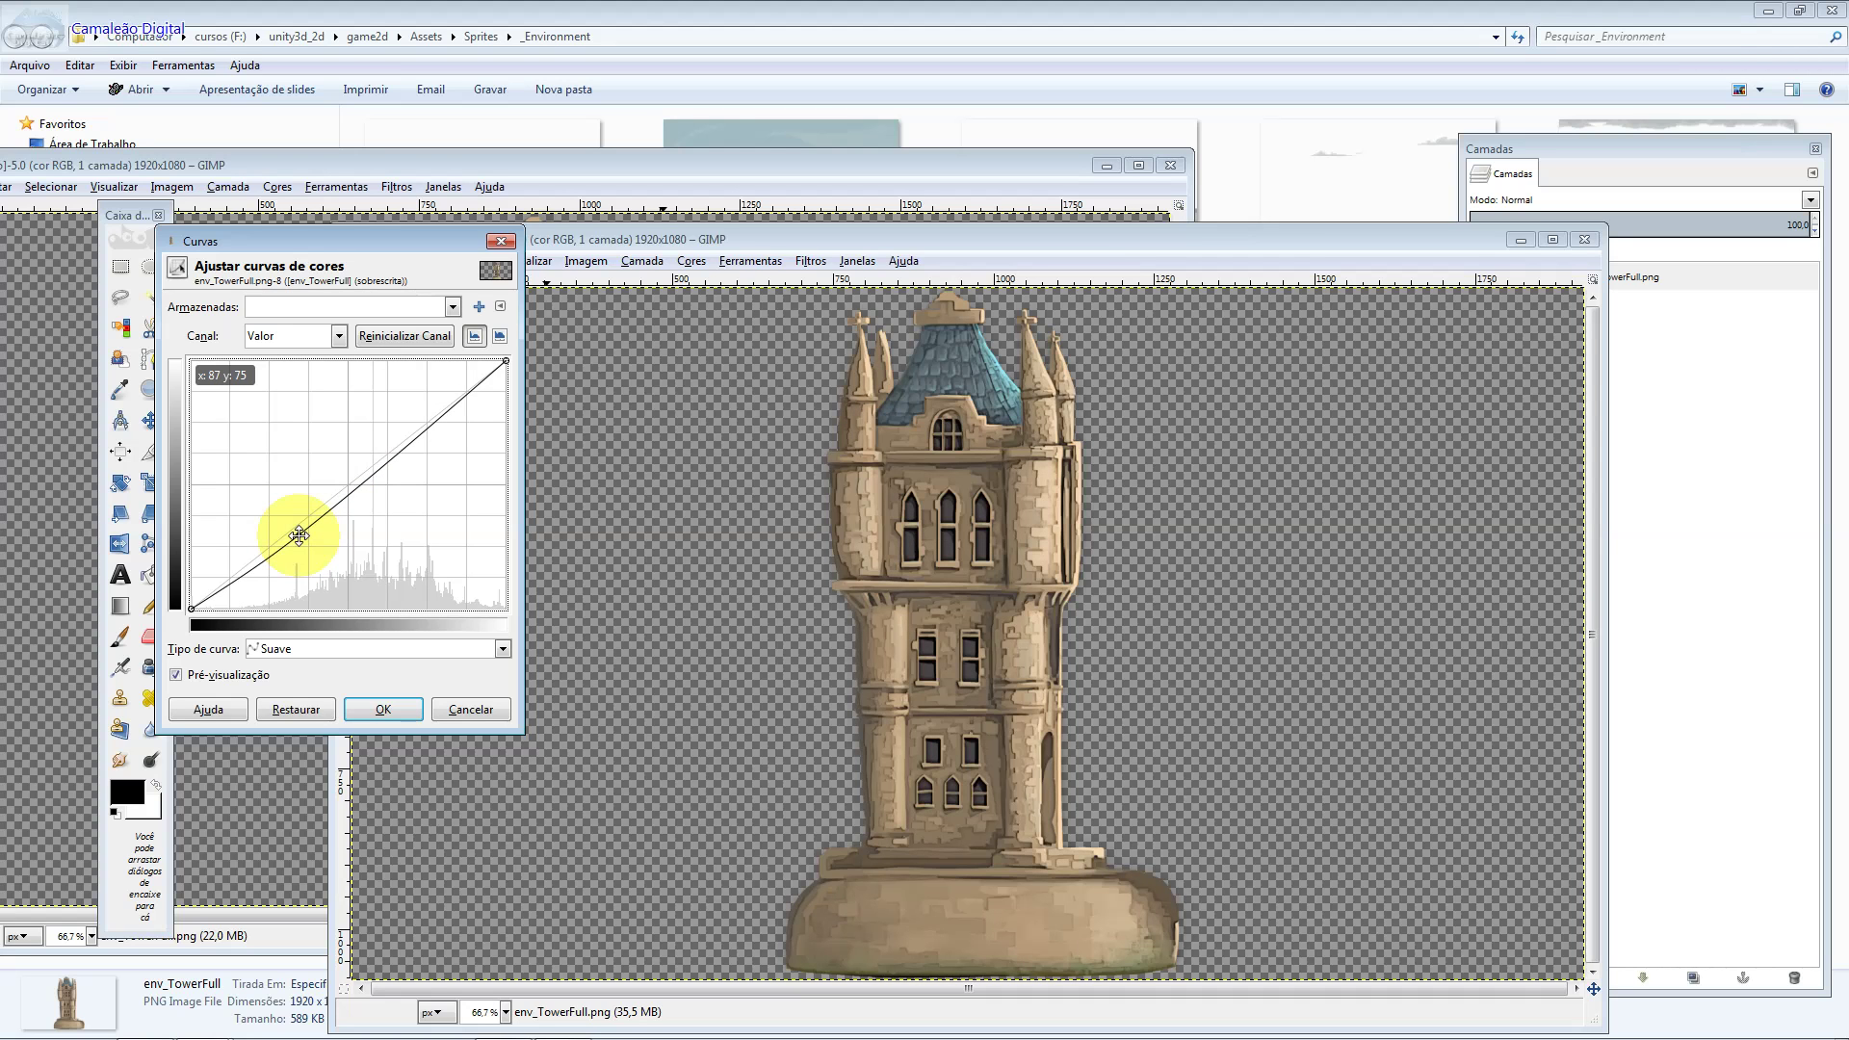
left_click_drag(380, 472, 371, 457)
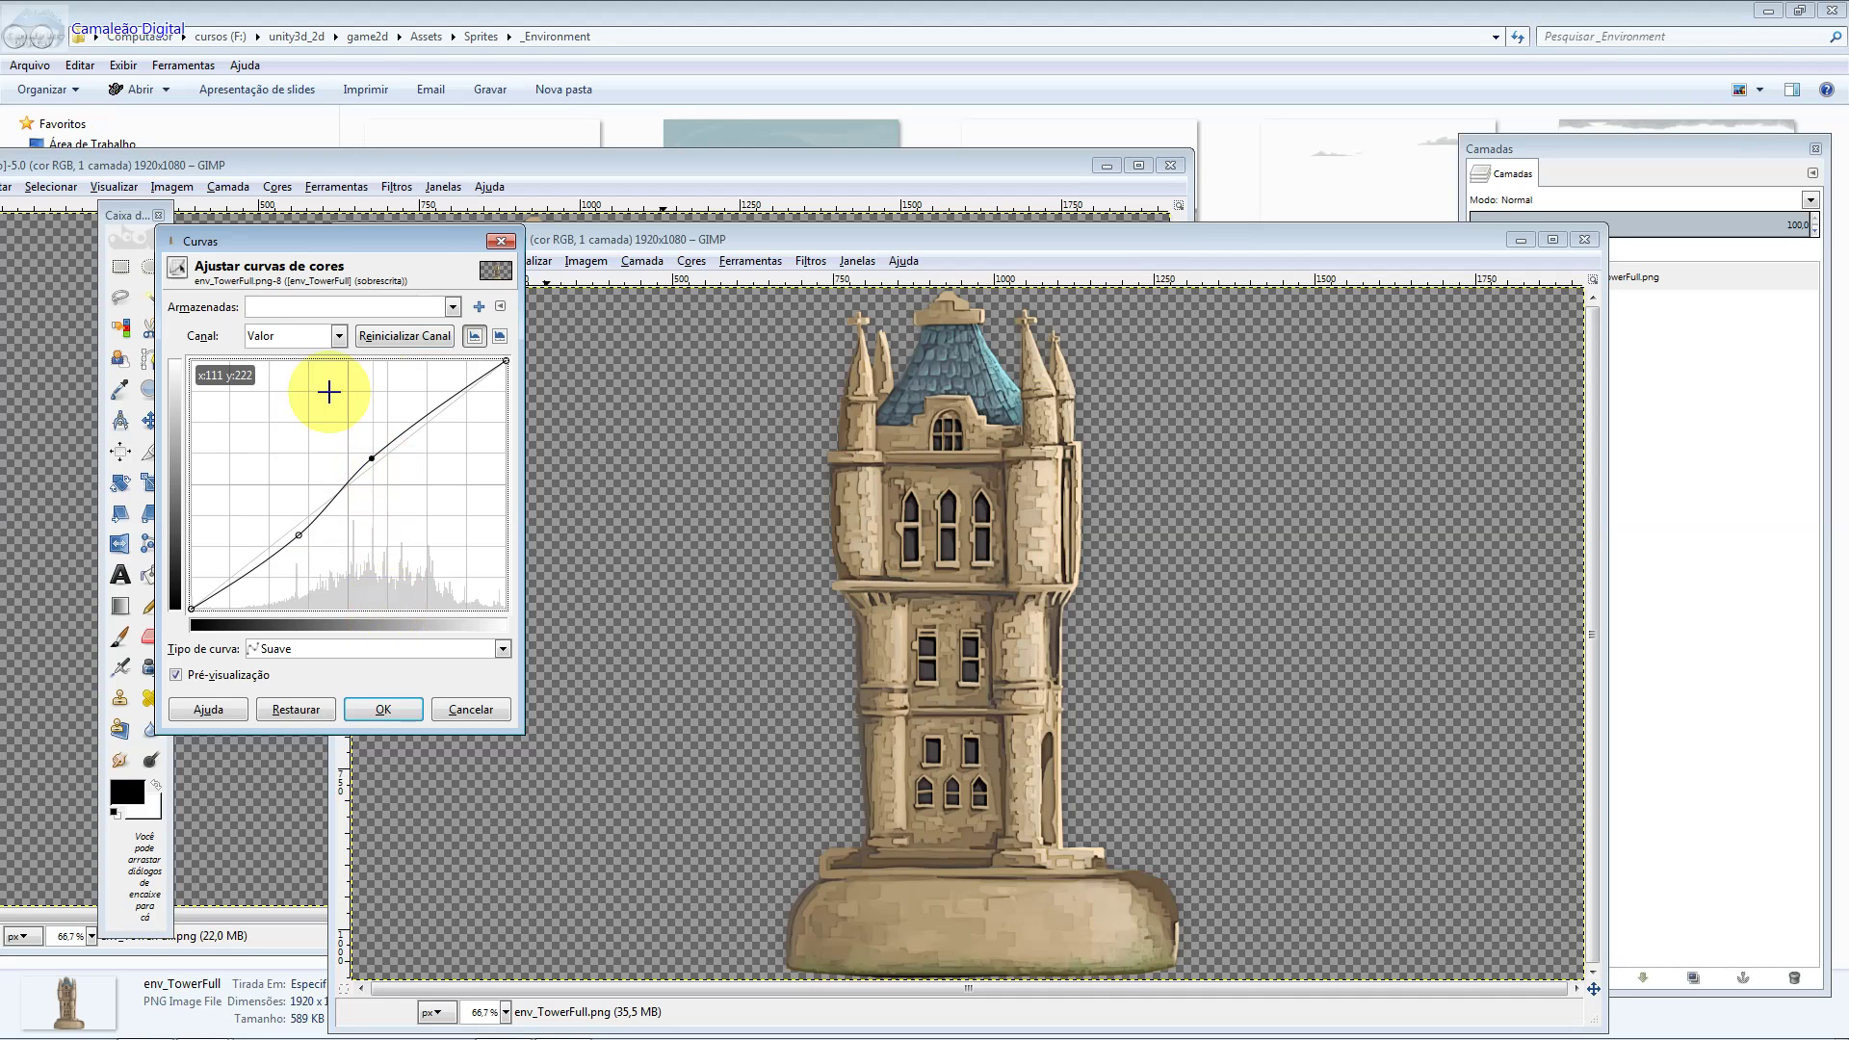
Lower the Verde (green) curve and bend the Azul (blue) curve slightly above the diagonal.
left_click(303, 335)
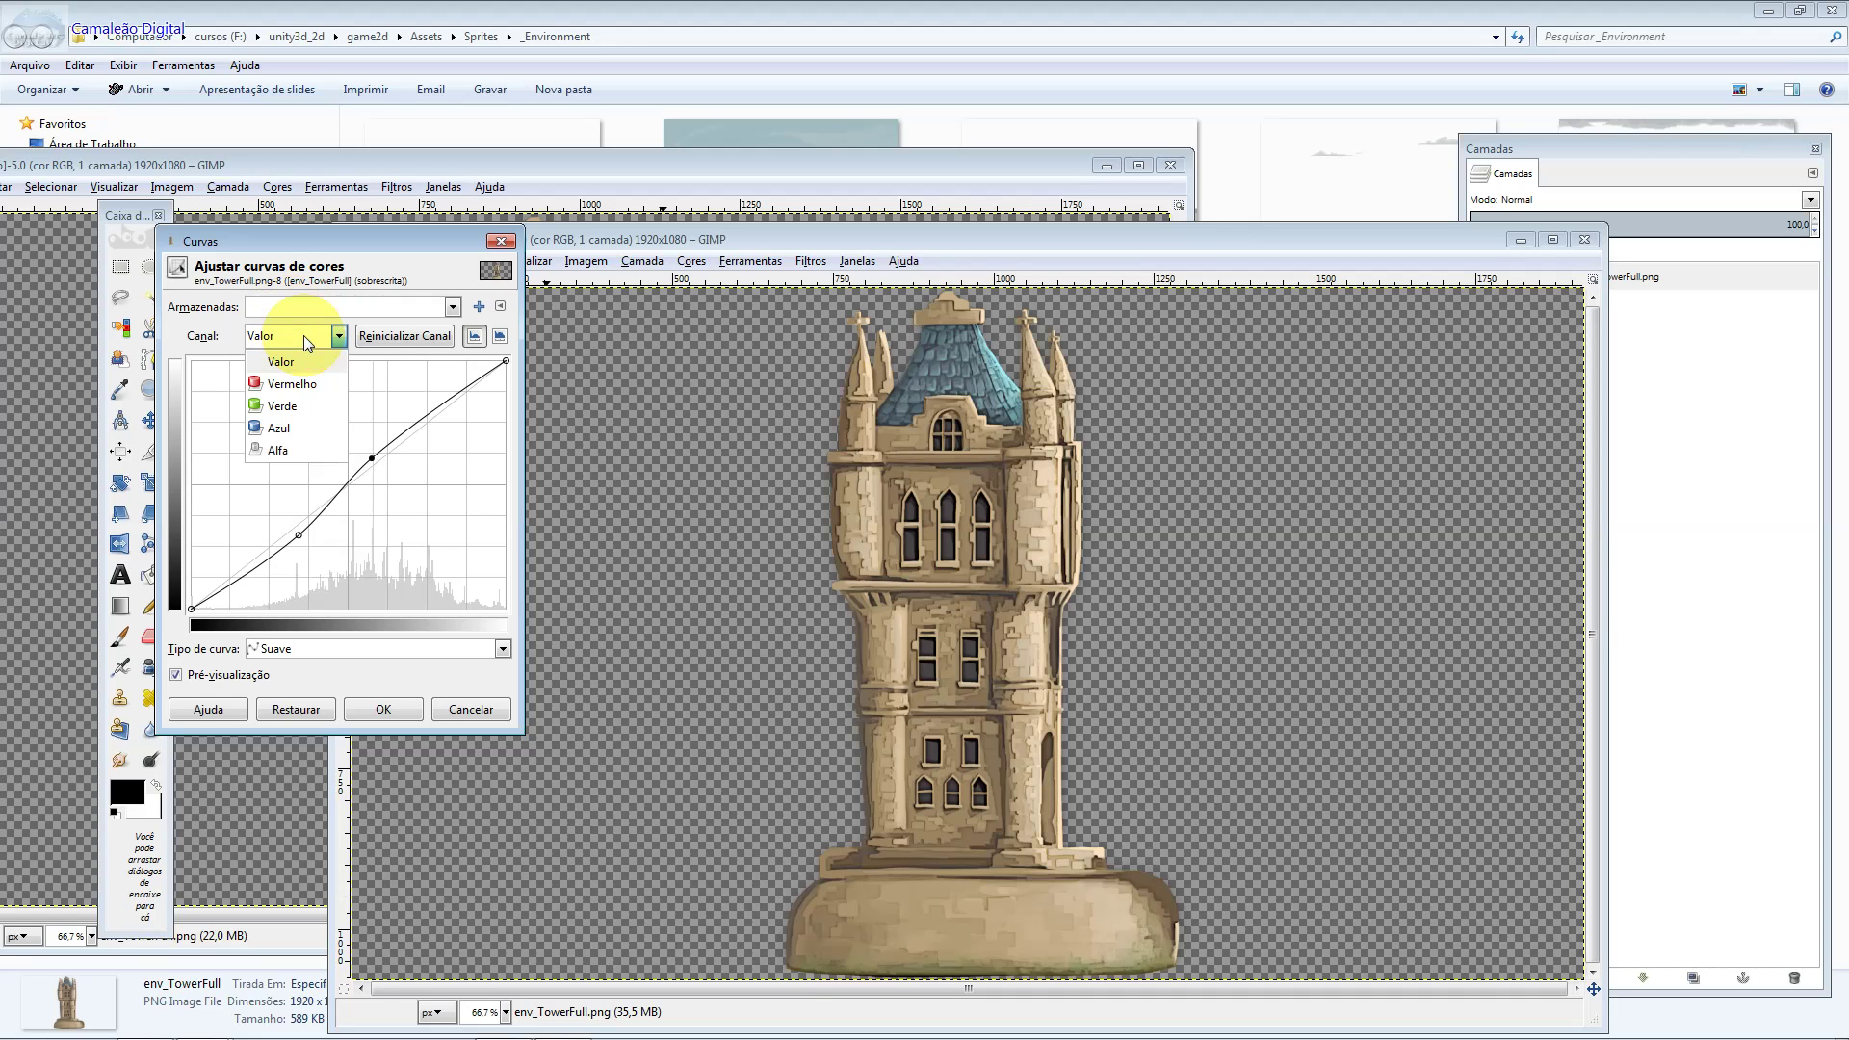
left_click(305, 413)
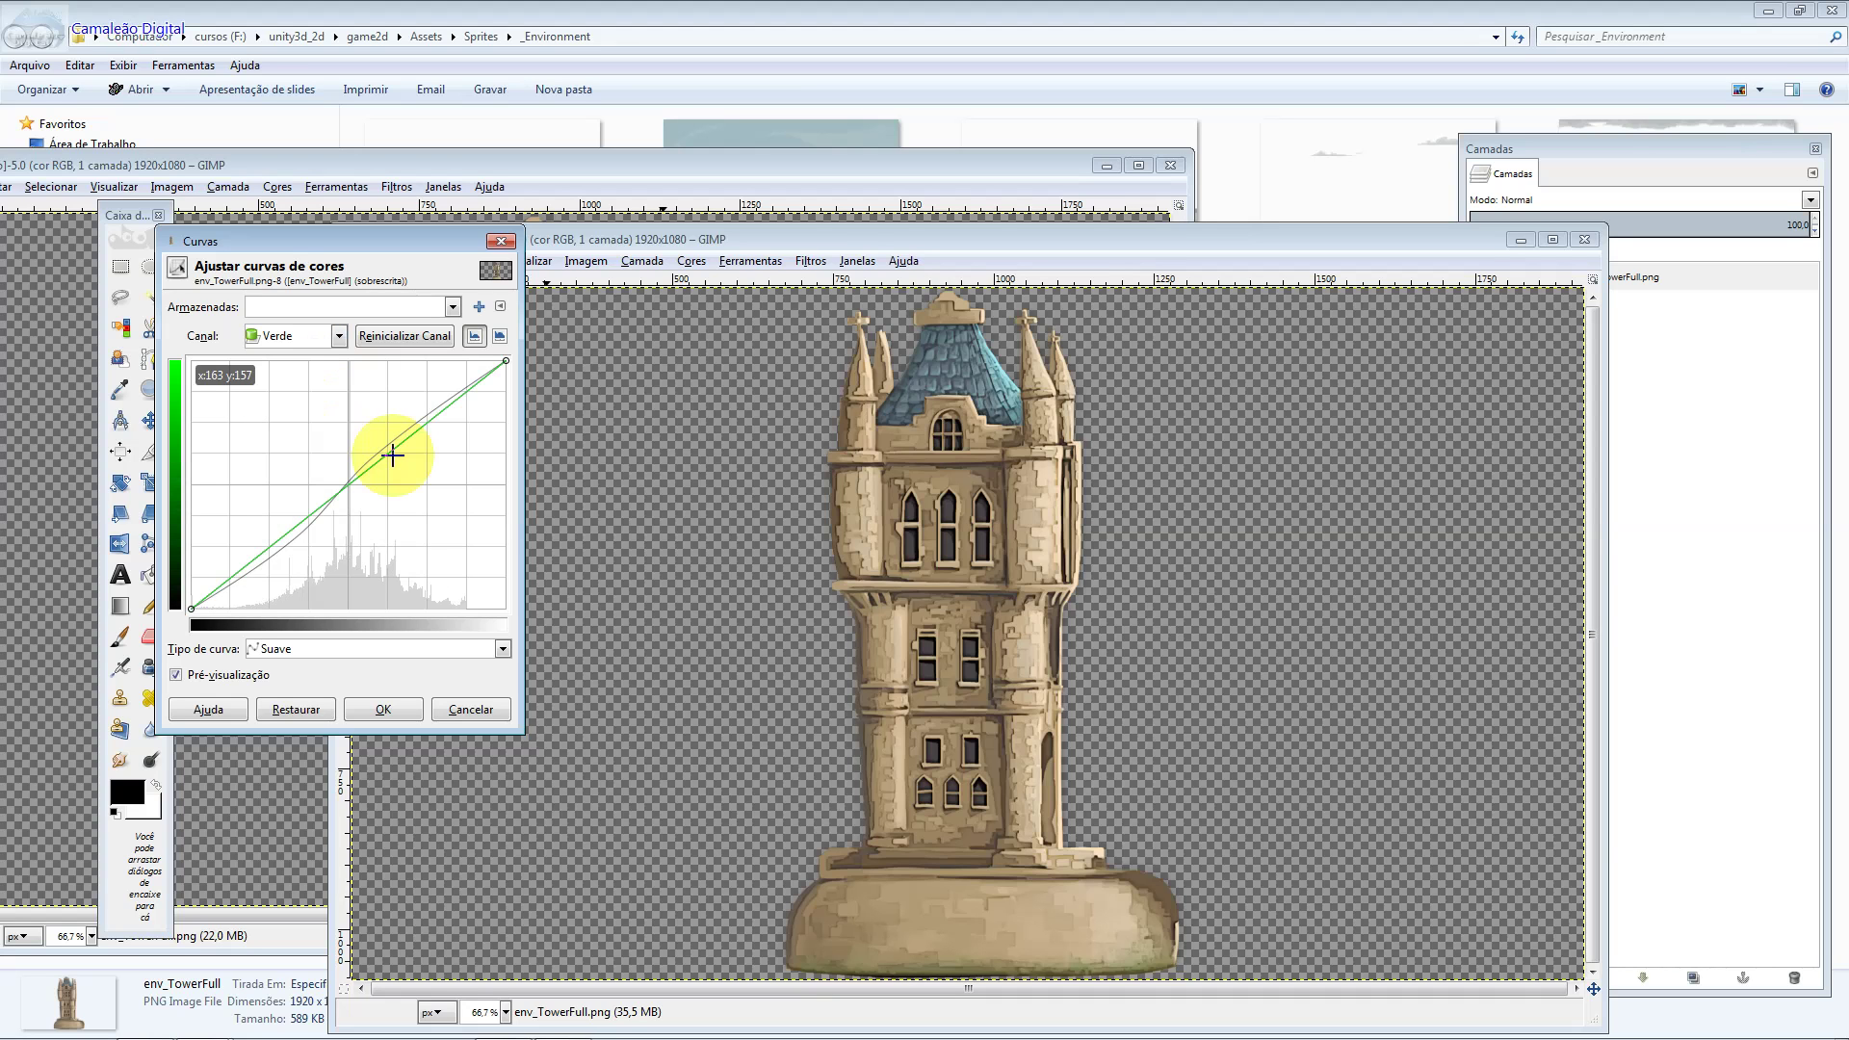
left_click_drag(393, 454, 387, 452)
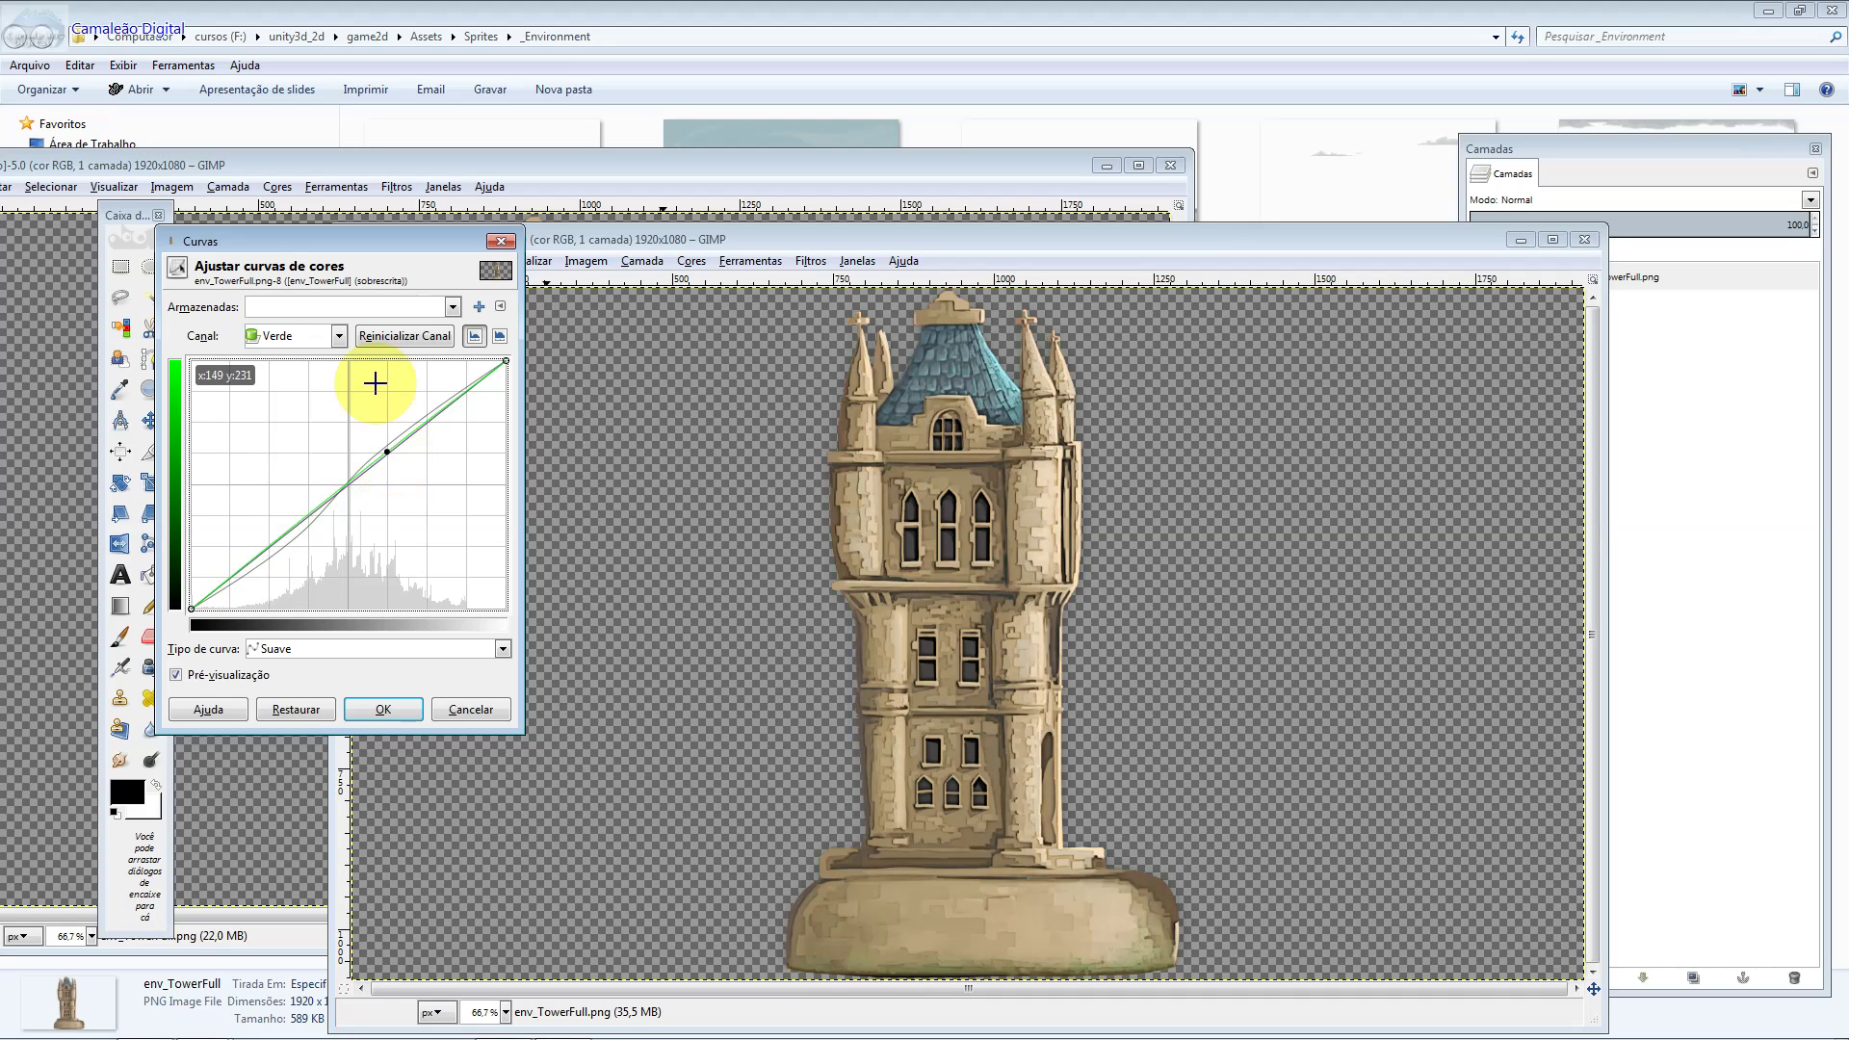
left_click(265, 334)
left_click(287, 430)
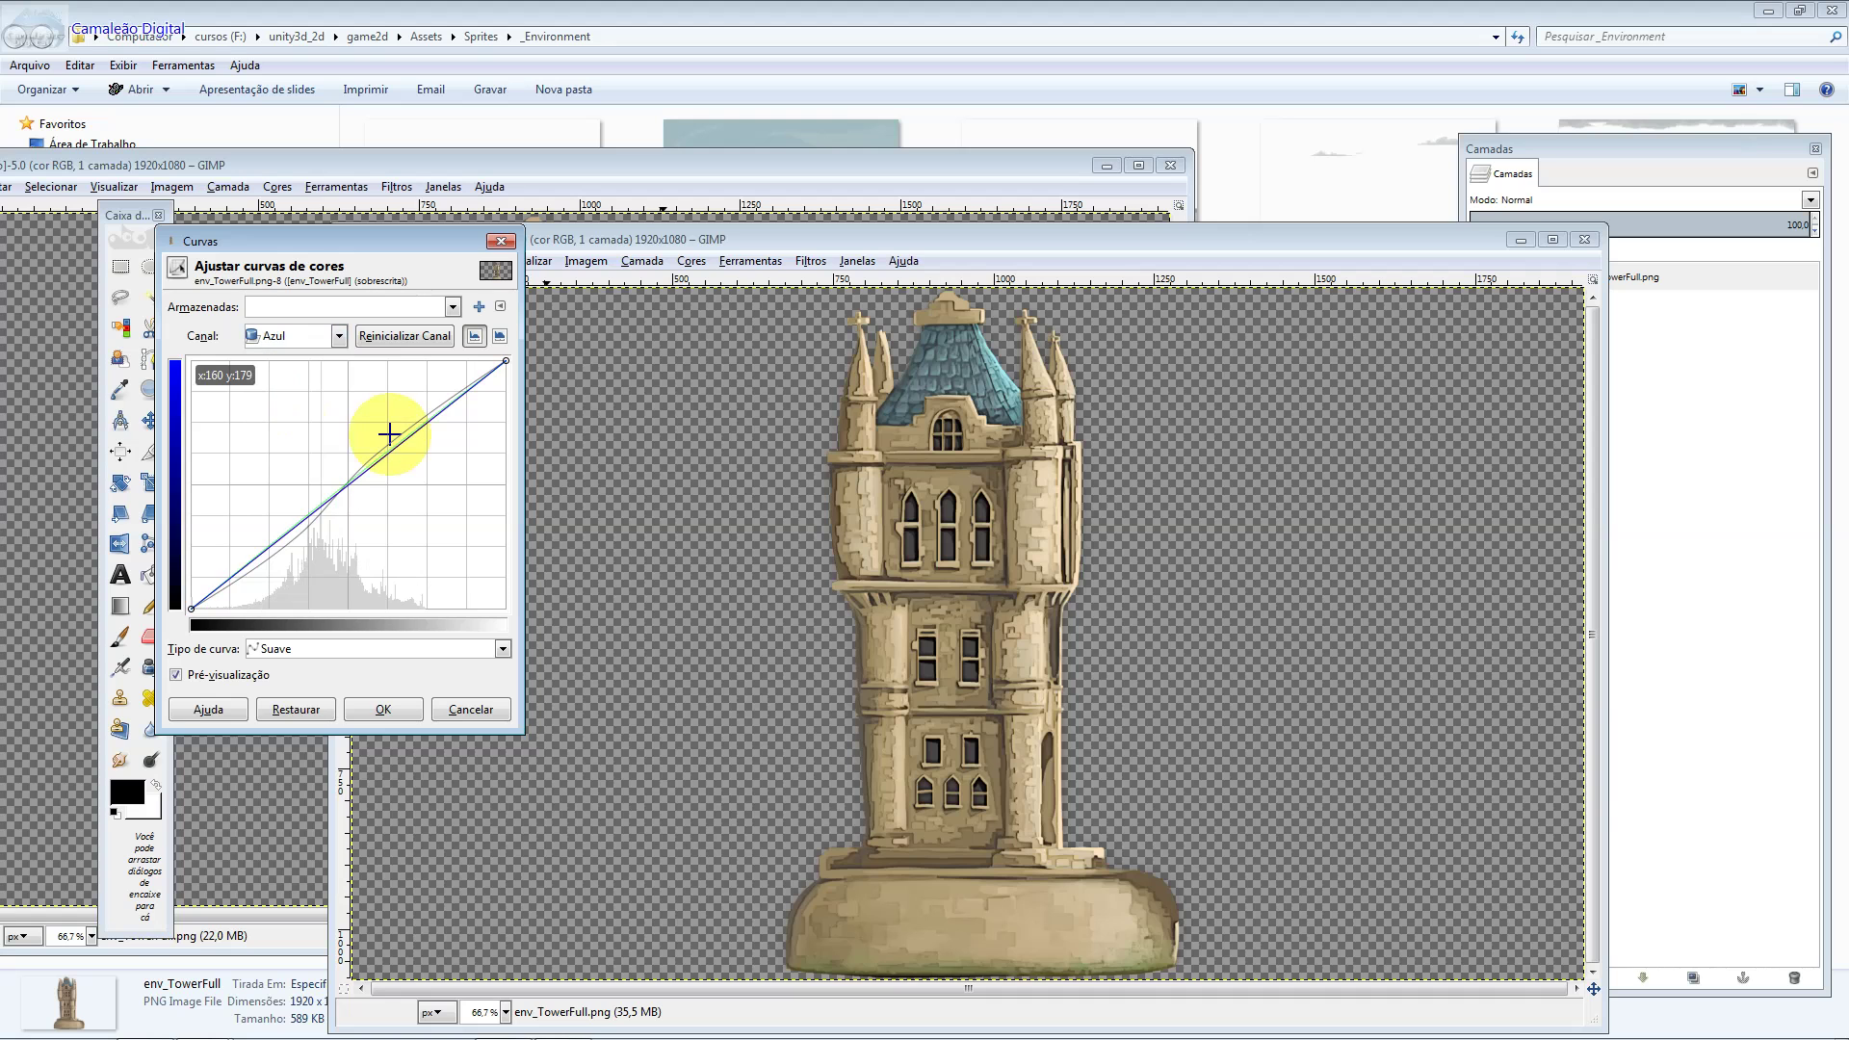
left_click_drag(417, 442, 400, 431)
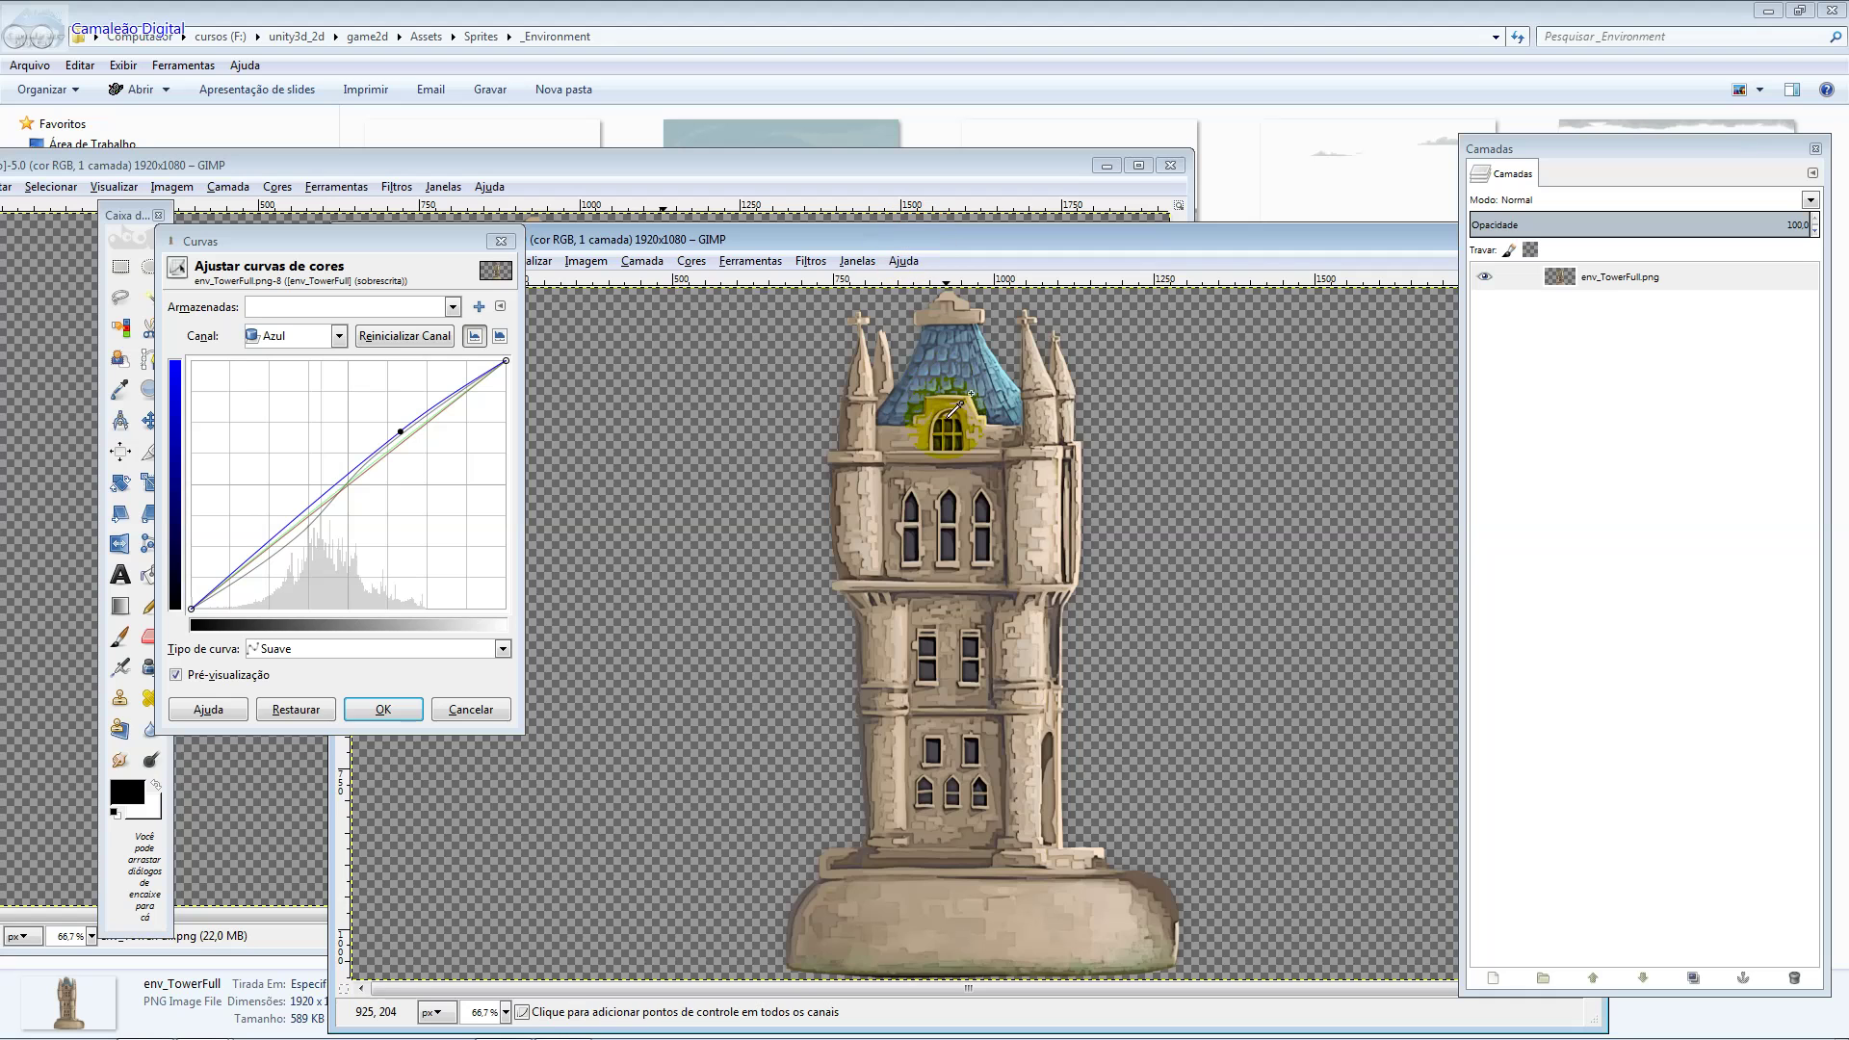
scroll(943, 514, "up", 2)
Zoom into the tower roof and pull the blue curve down to reduce blue.
scroll(943, 513, "up", 1)
left_click_drag(943, 513, 1005, 556)
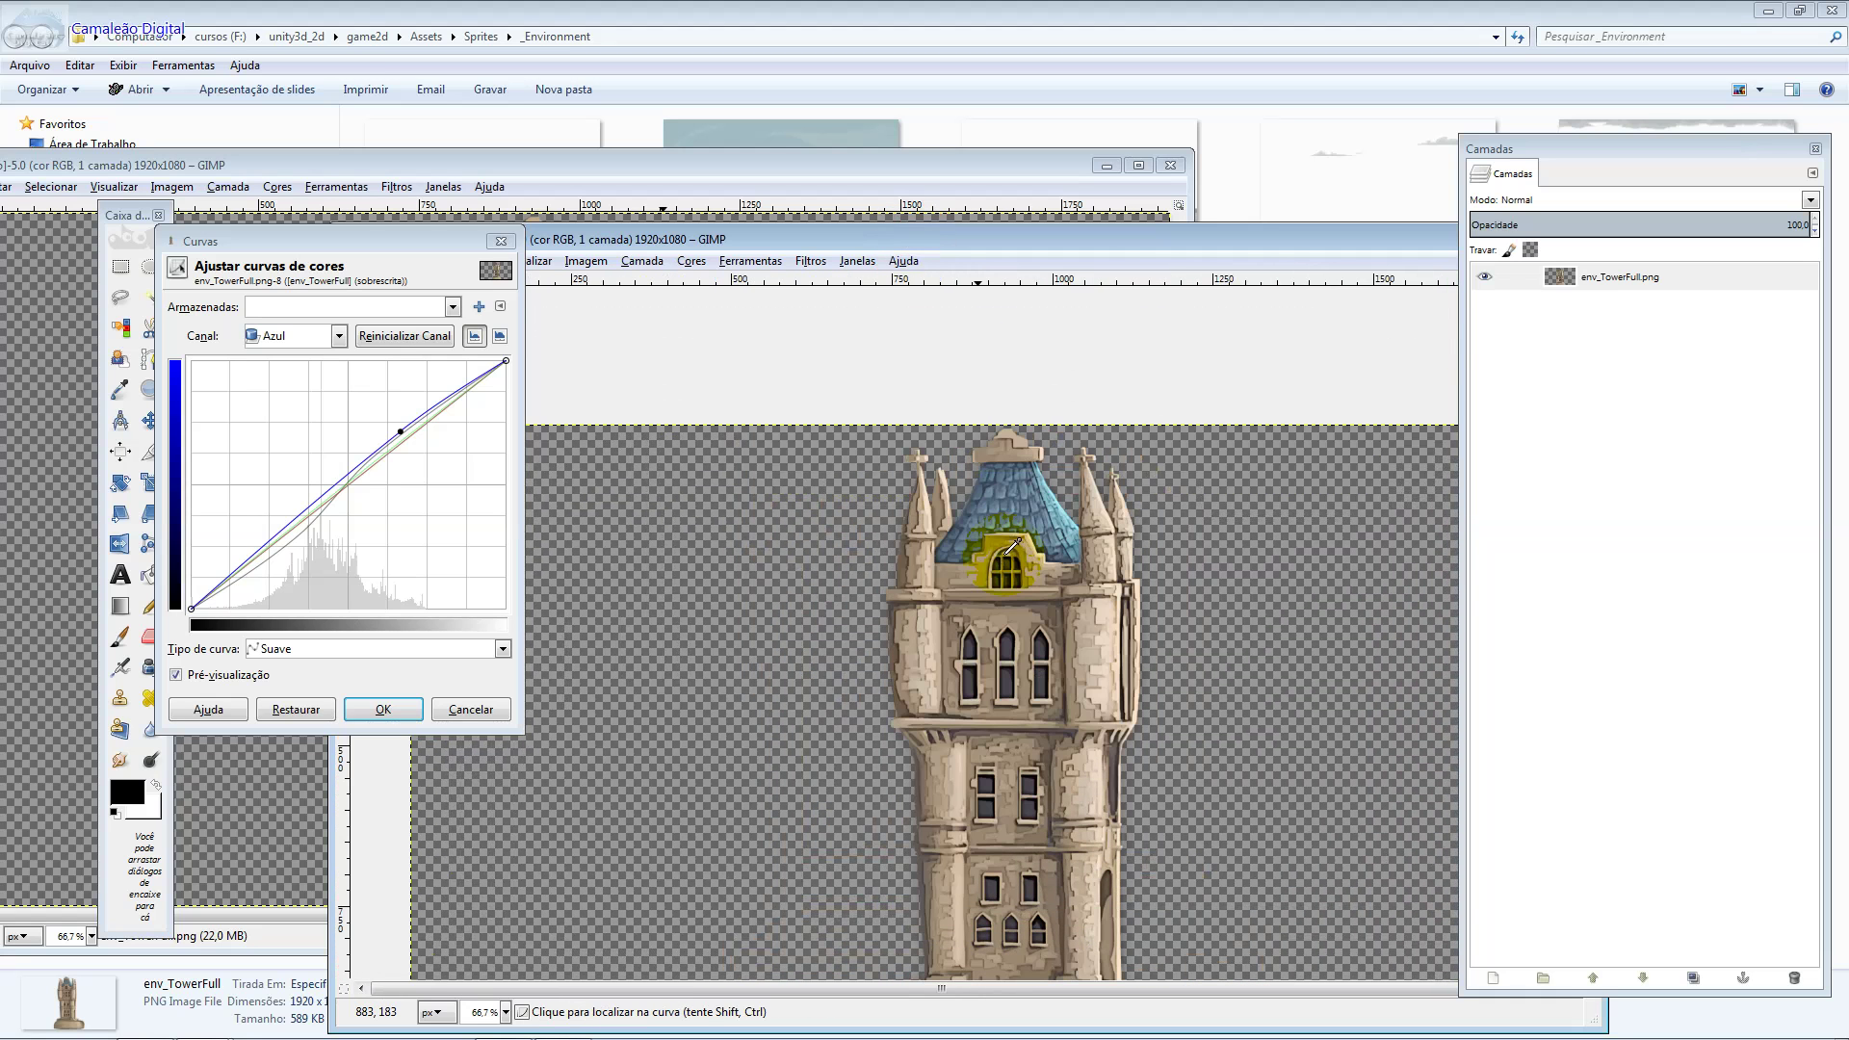
key("ctrl")
scroll(1013, 545, "up", 1)
scroll(1013, 545, "up", 2)
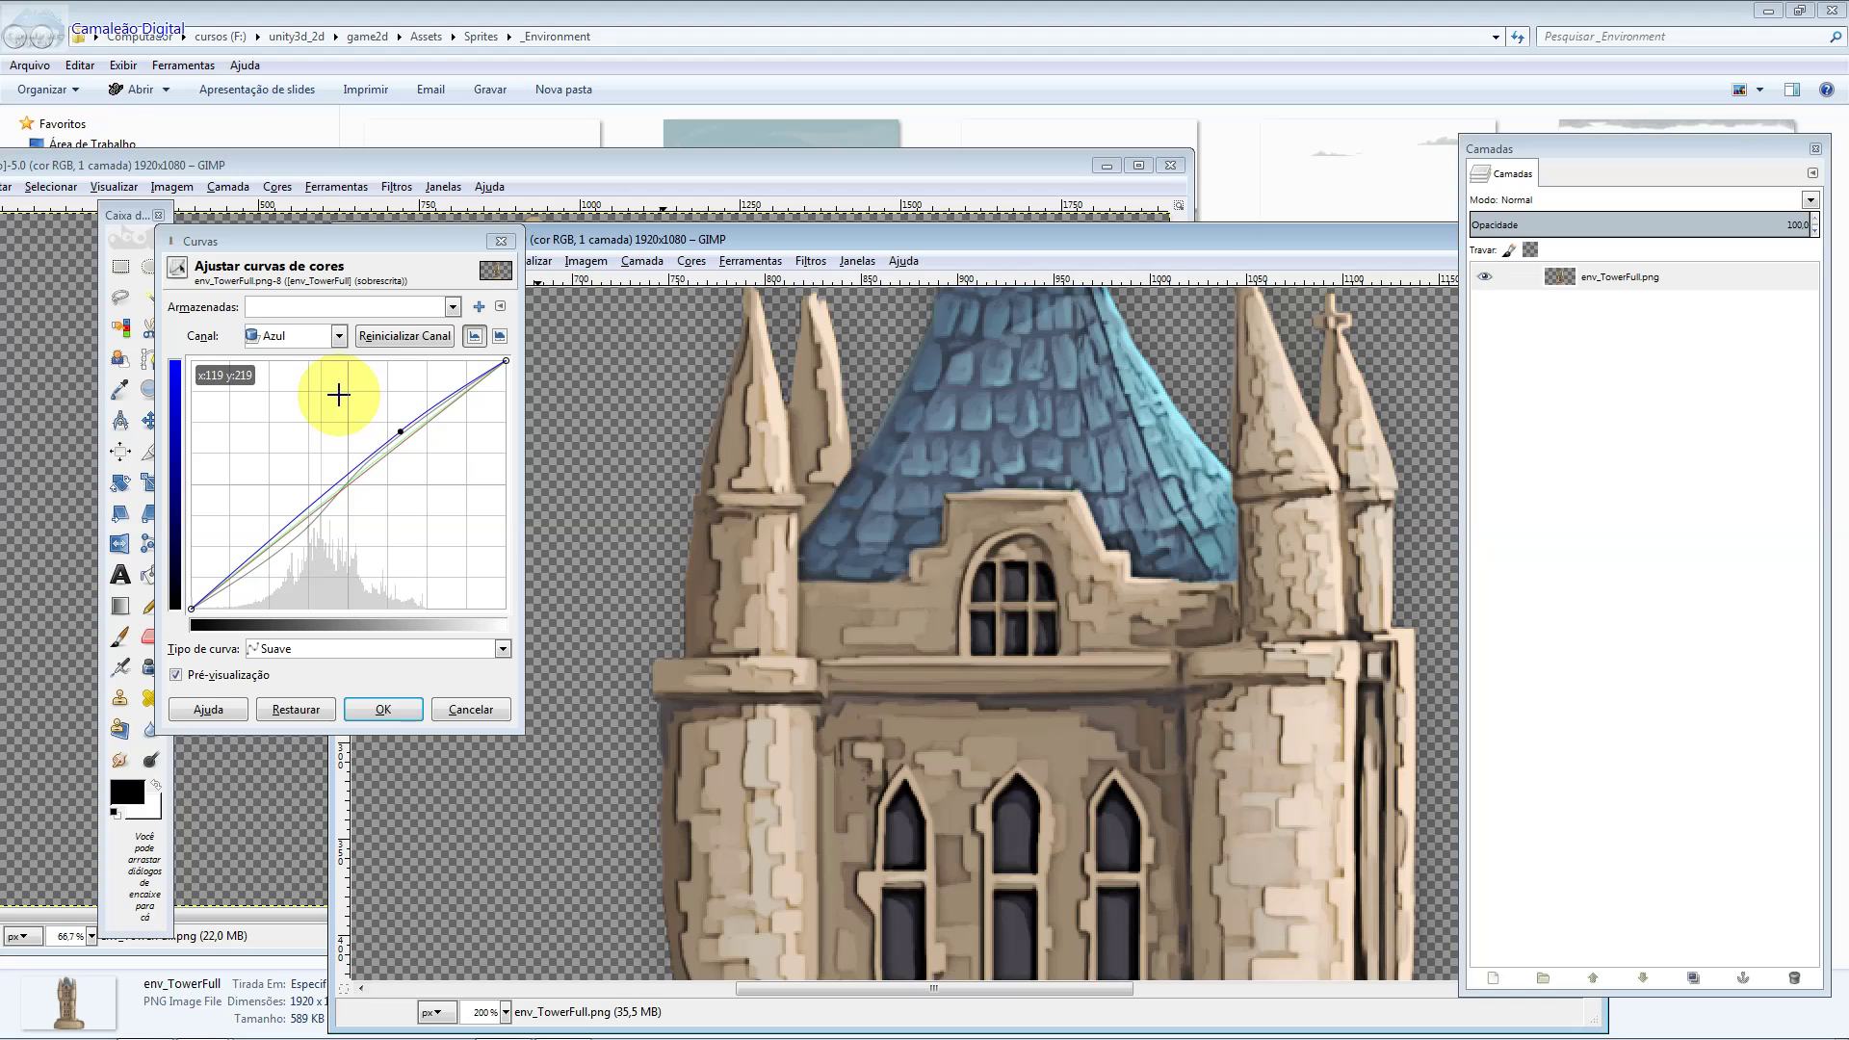
left_click_drag(414, 436, 425, 449)
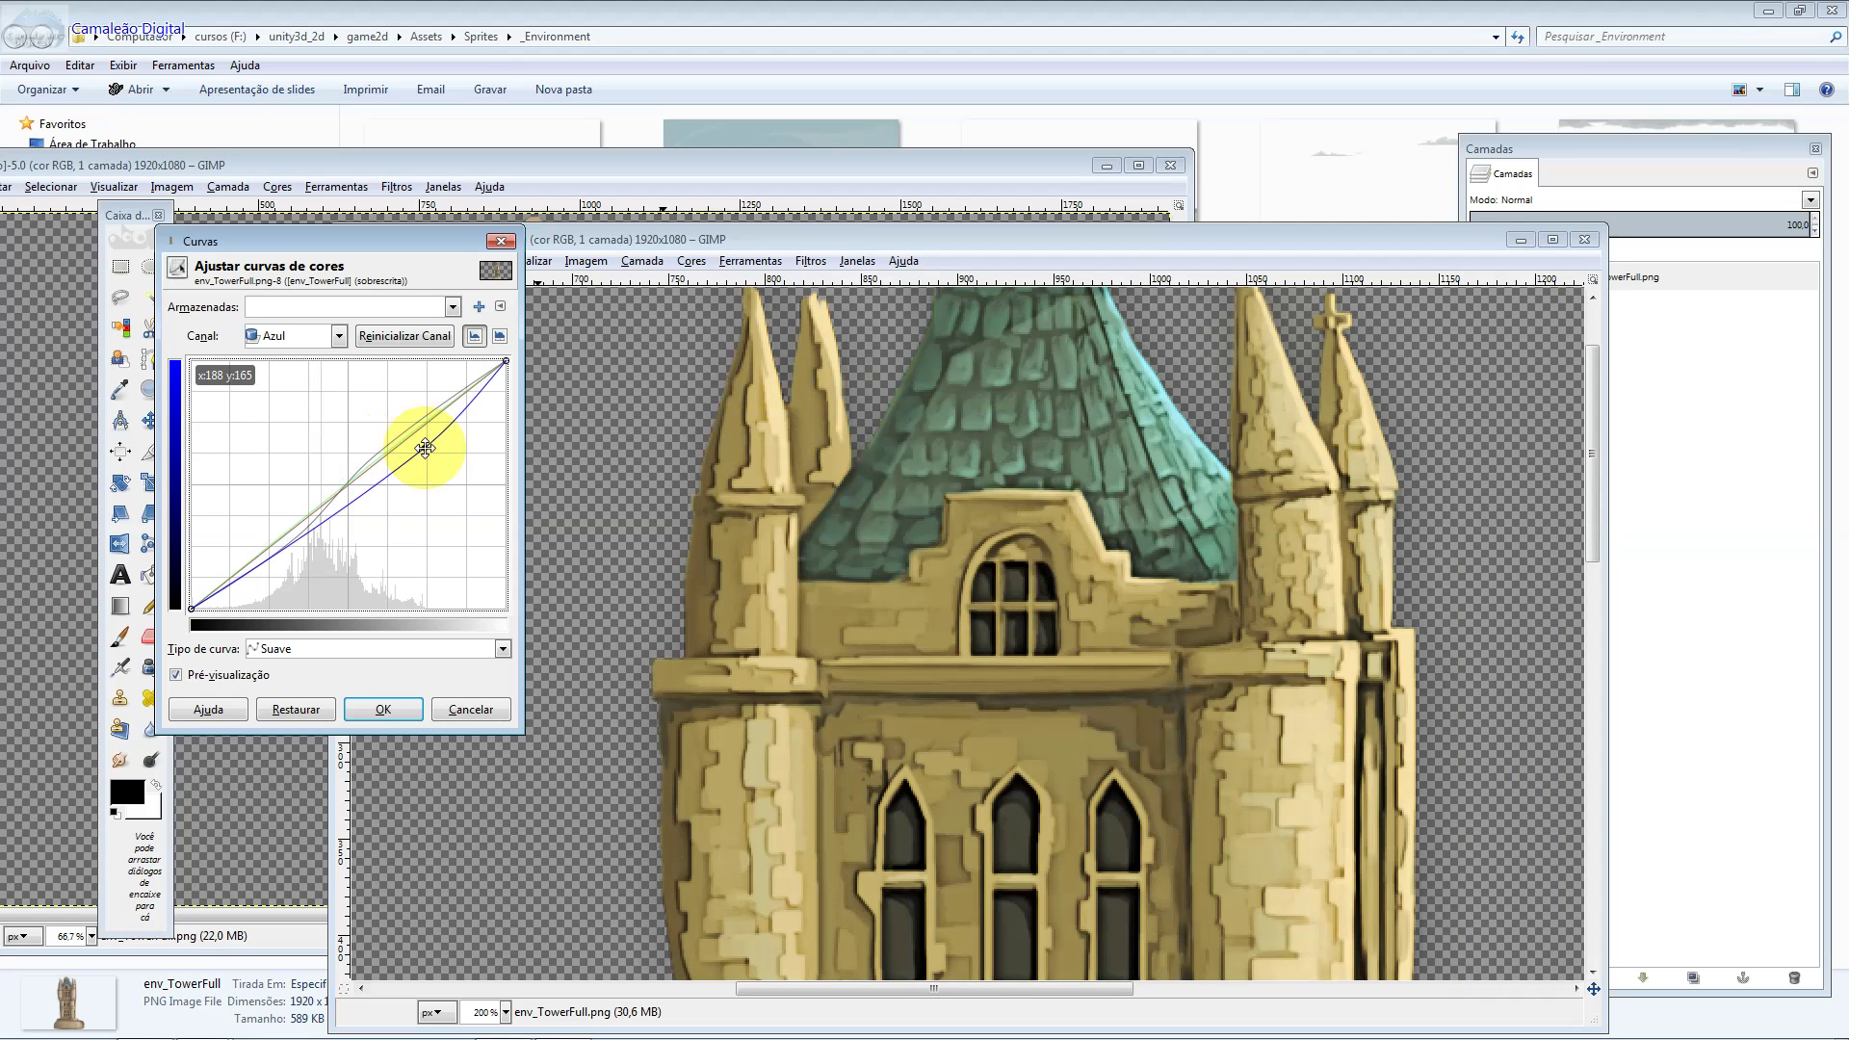
Reshape the Vermelho (red) curve, then reset all channel curves to straight with Restaurar.
left_click(327, 335)
left_click(315, 379)
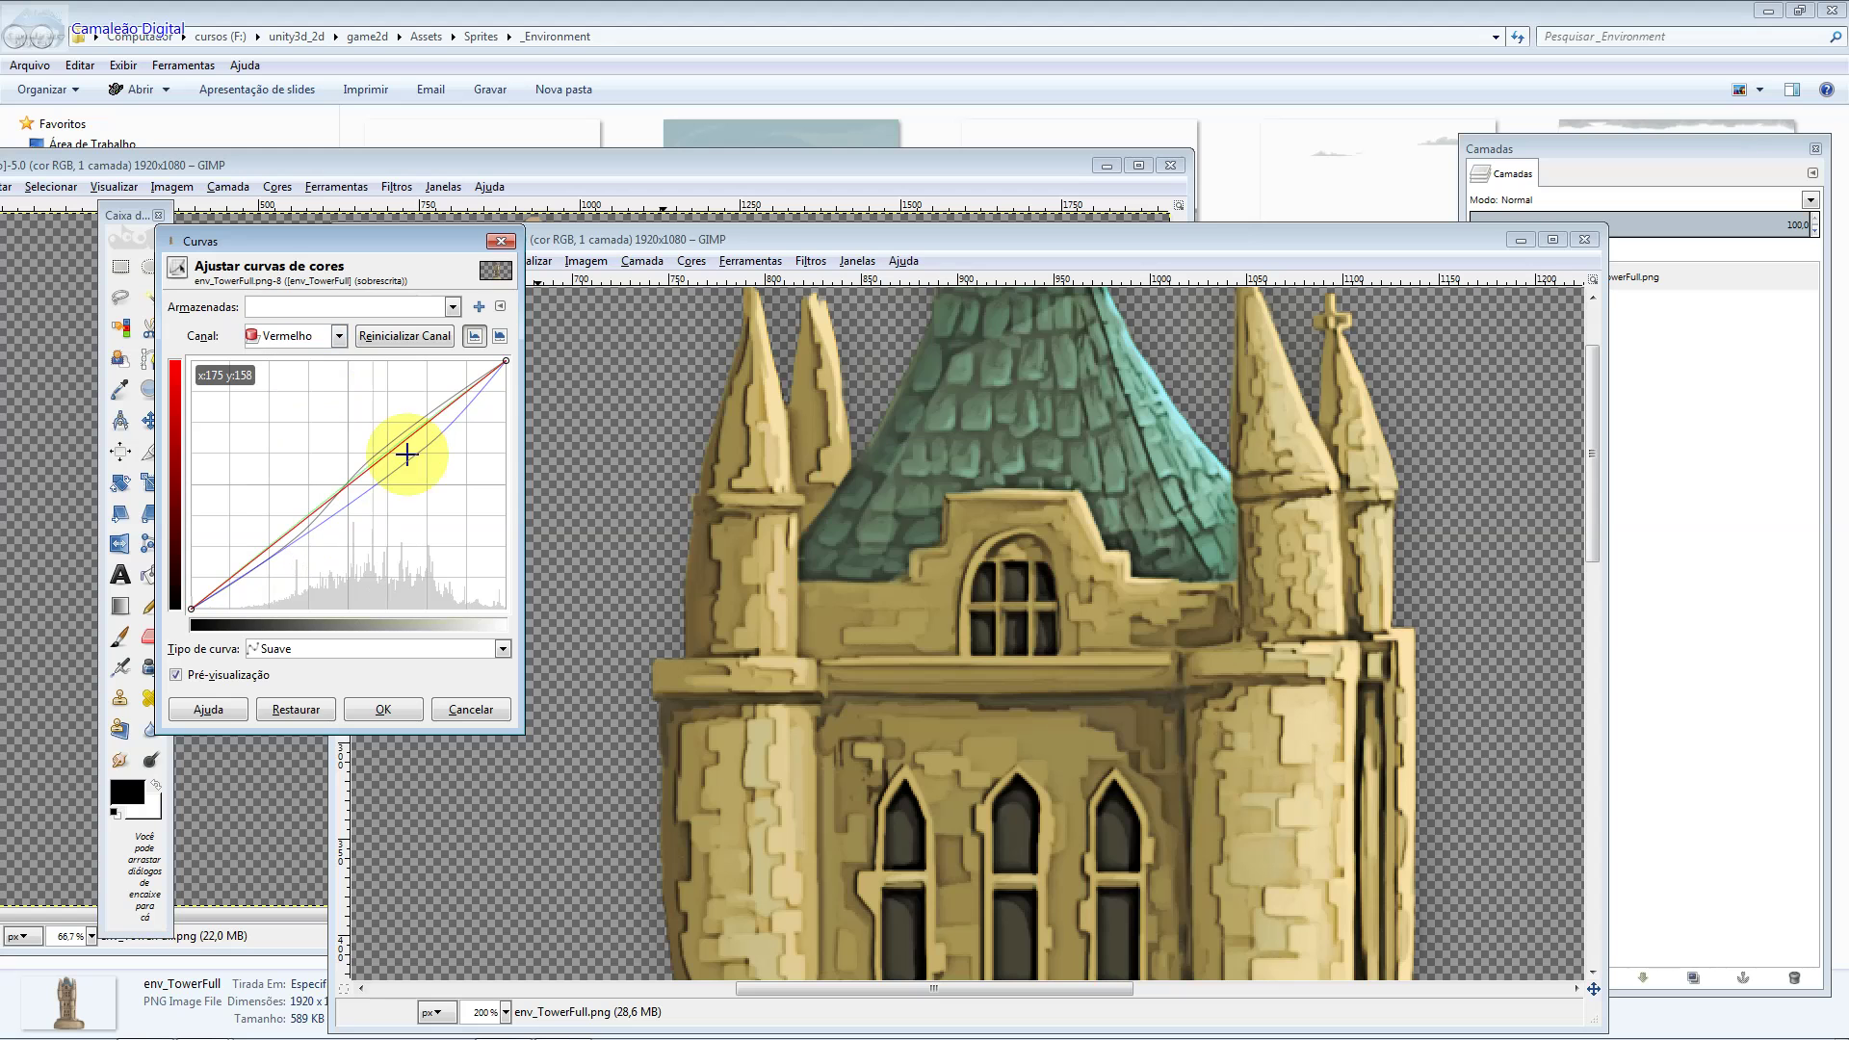
mouse_move(407, 454)
left_mouse_down()
mouse_move(420, 463)
mouse_move(387, 416)
left_mouse_up()
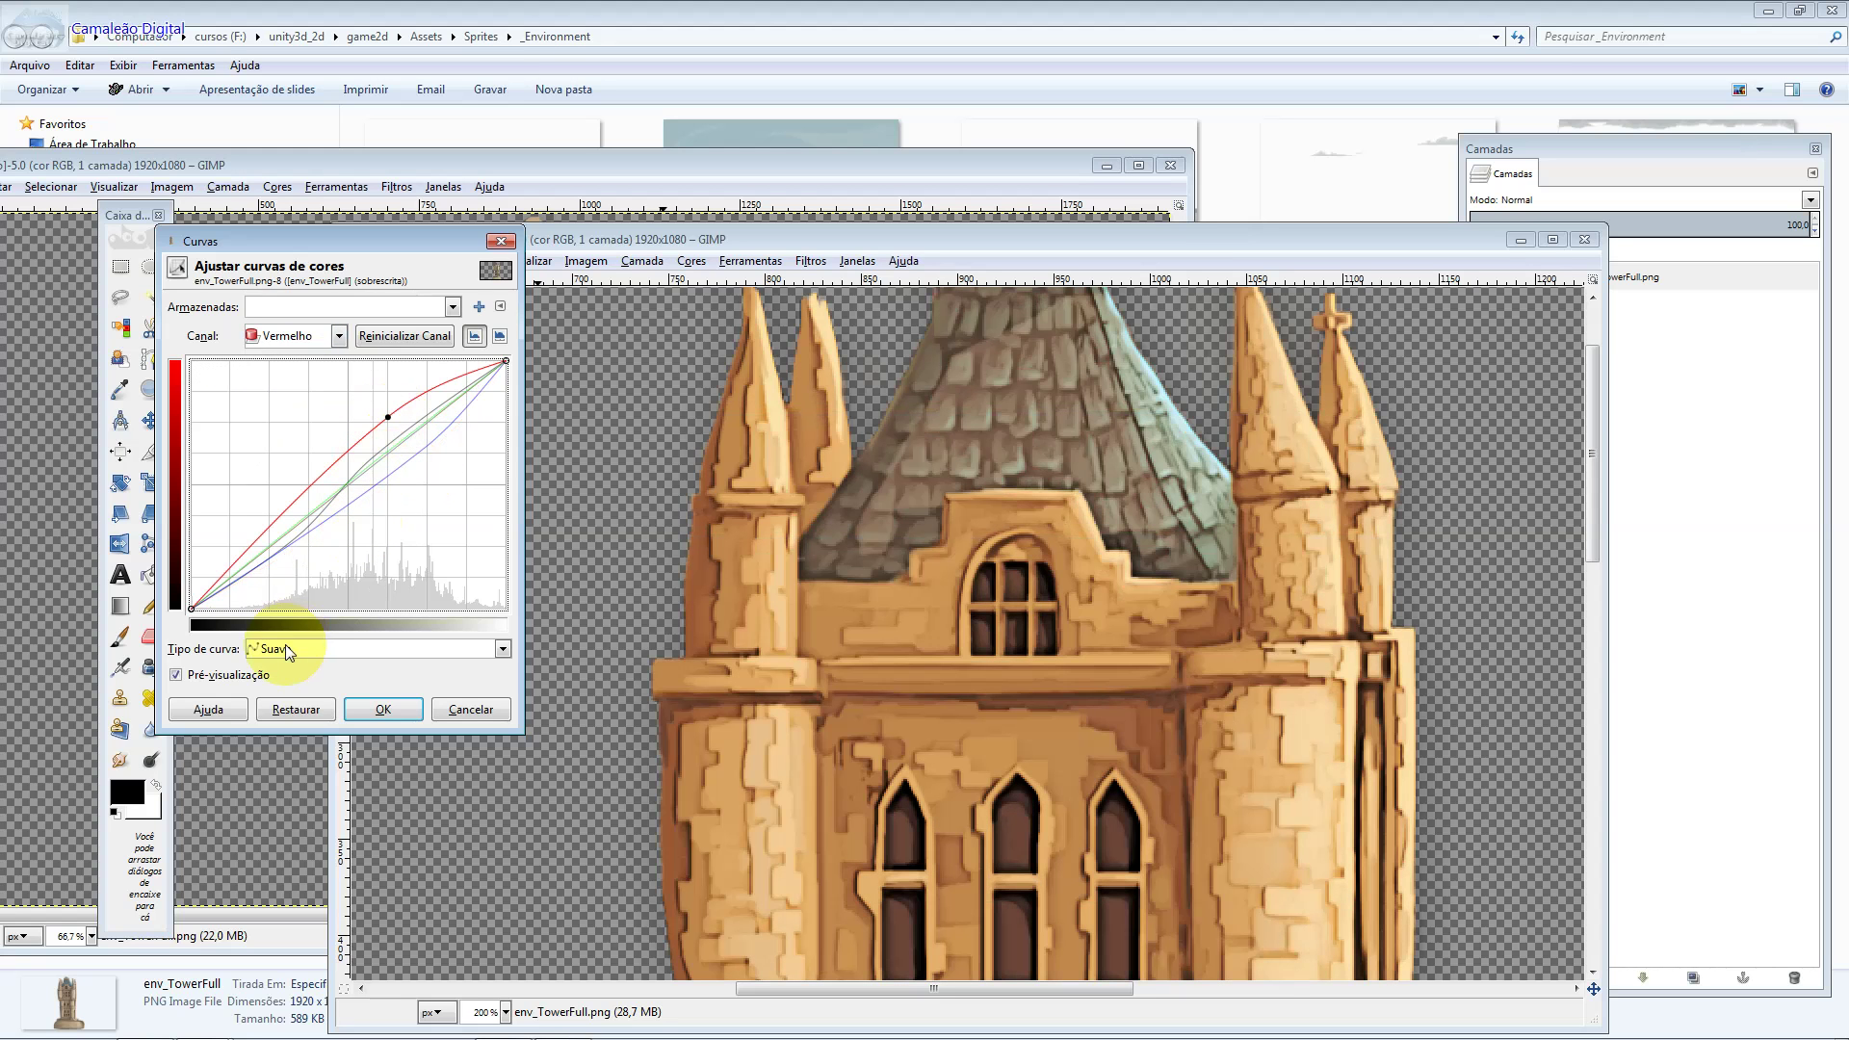
left_click(301, 710)
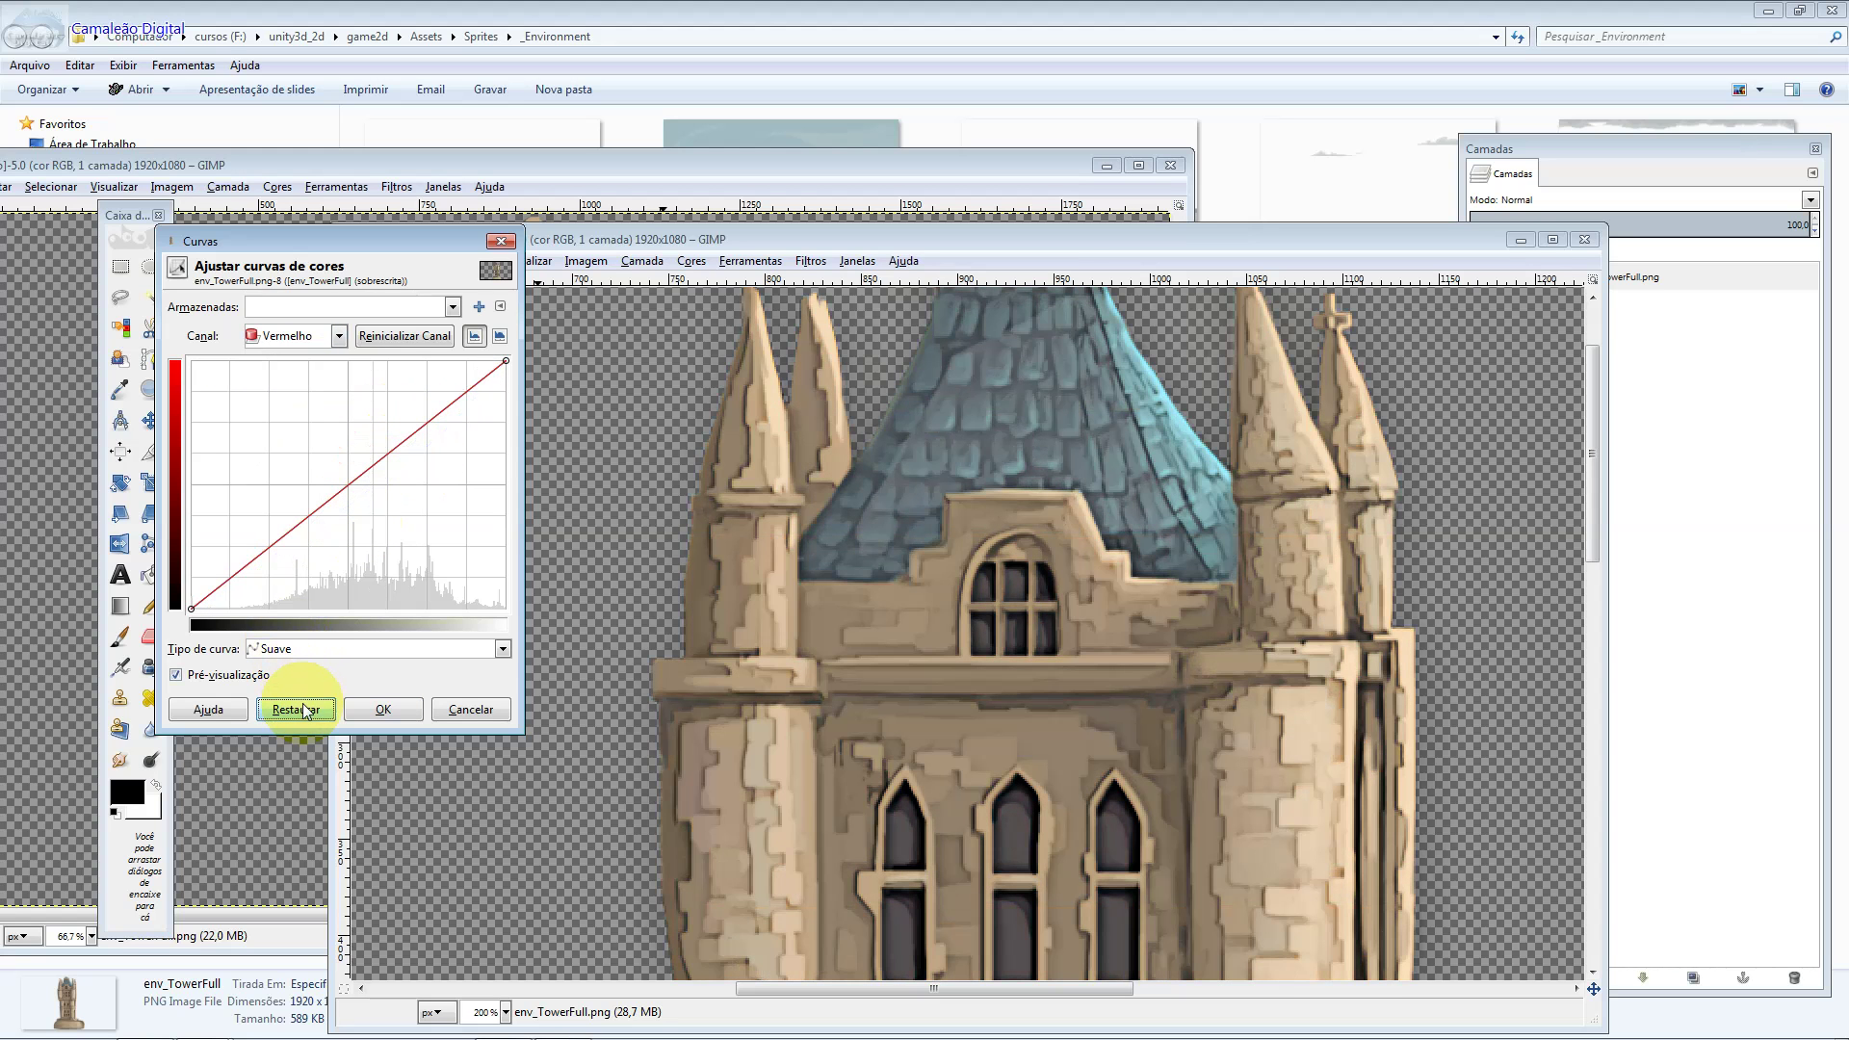
Return Curves to the Valor channel and re-frame the tower view beside the dialog.
left_click(319, 342)
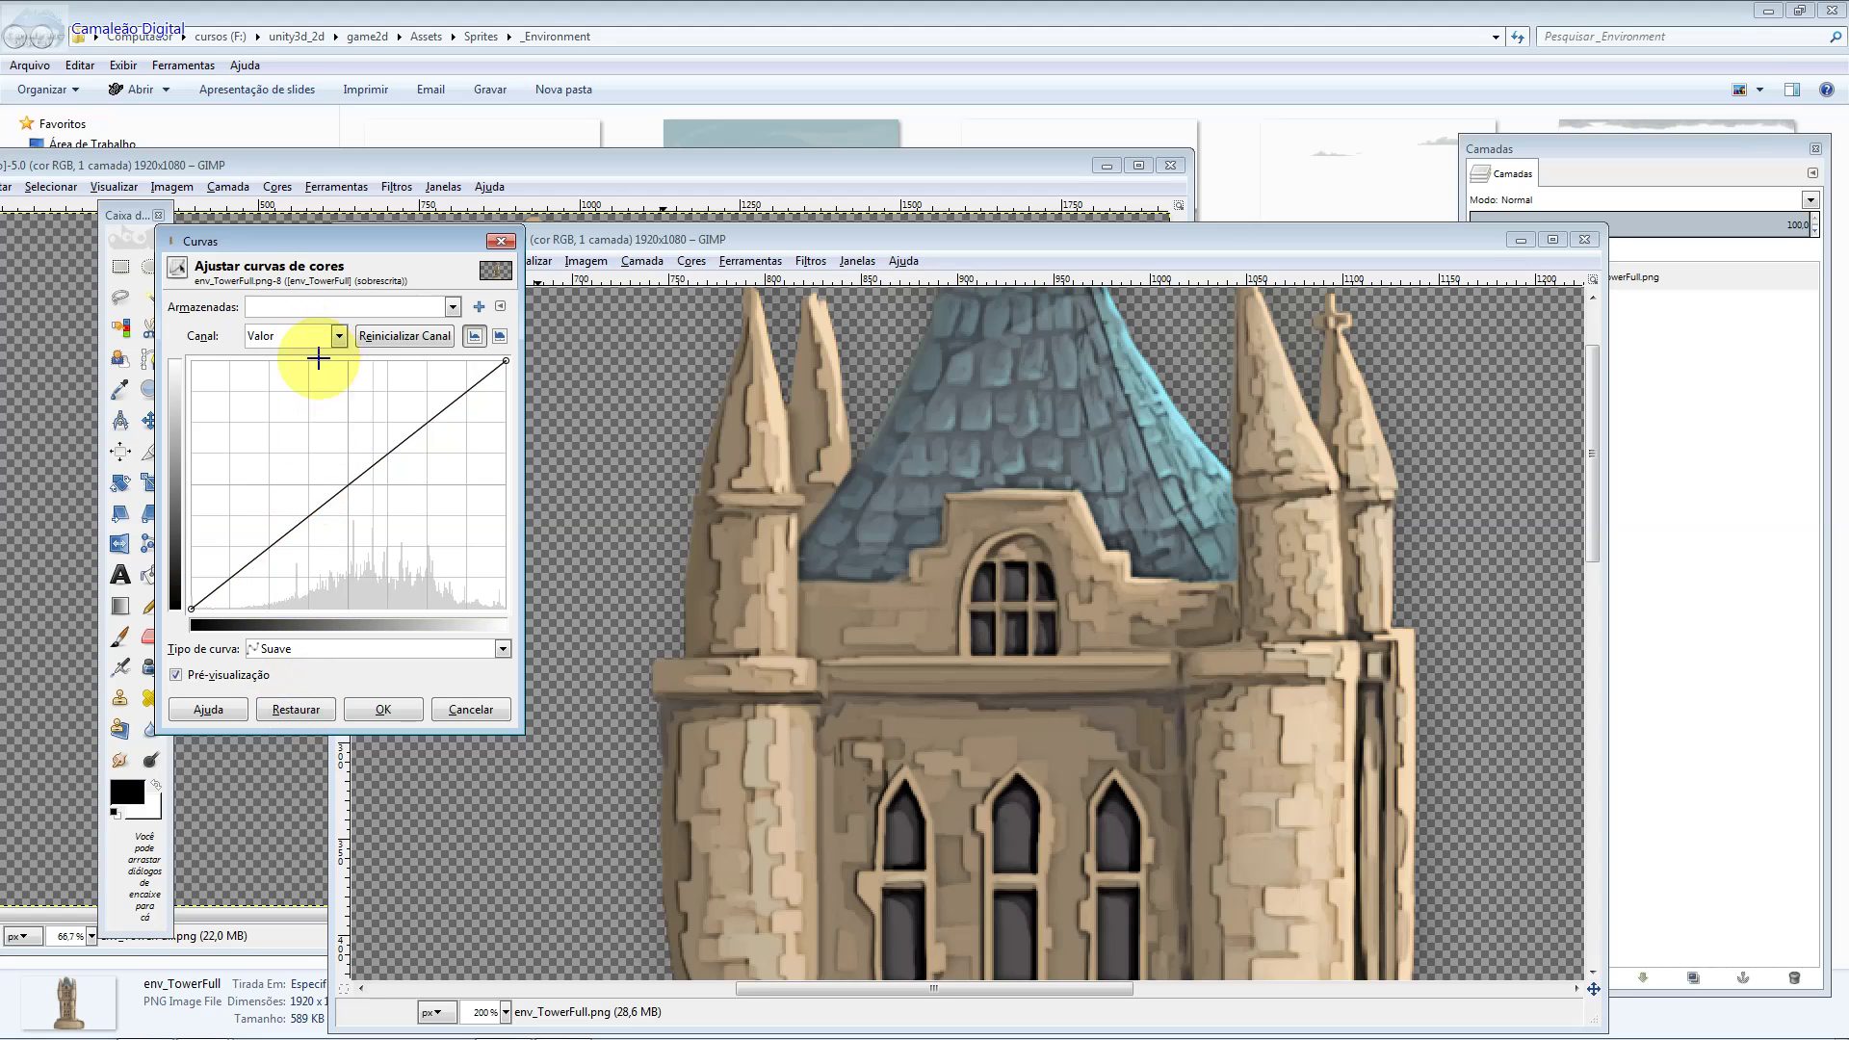
scroll(872, 539, "down", 1)
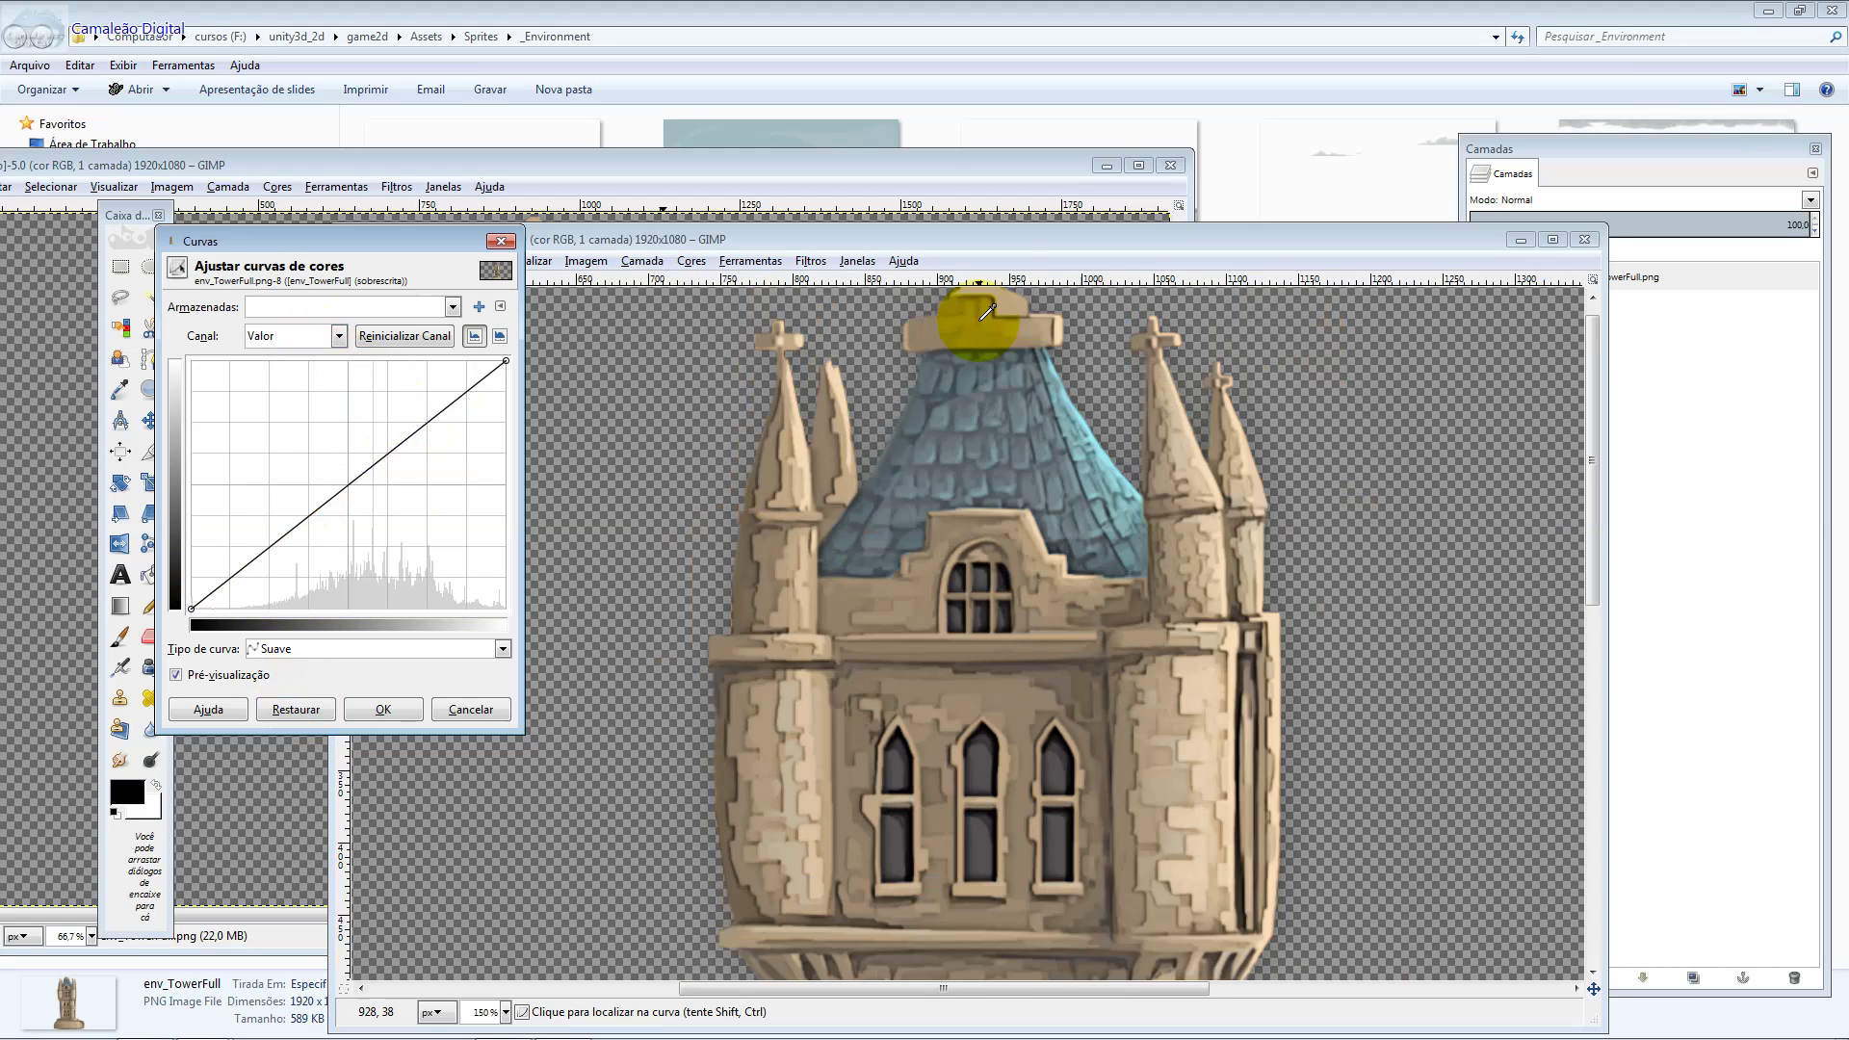
left_click(994, 241)
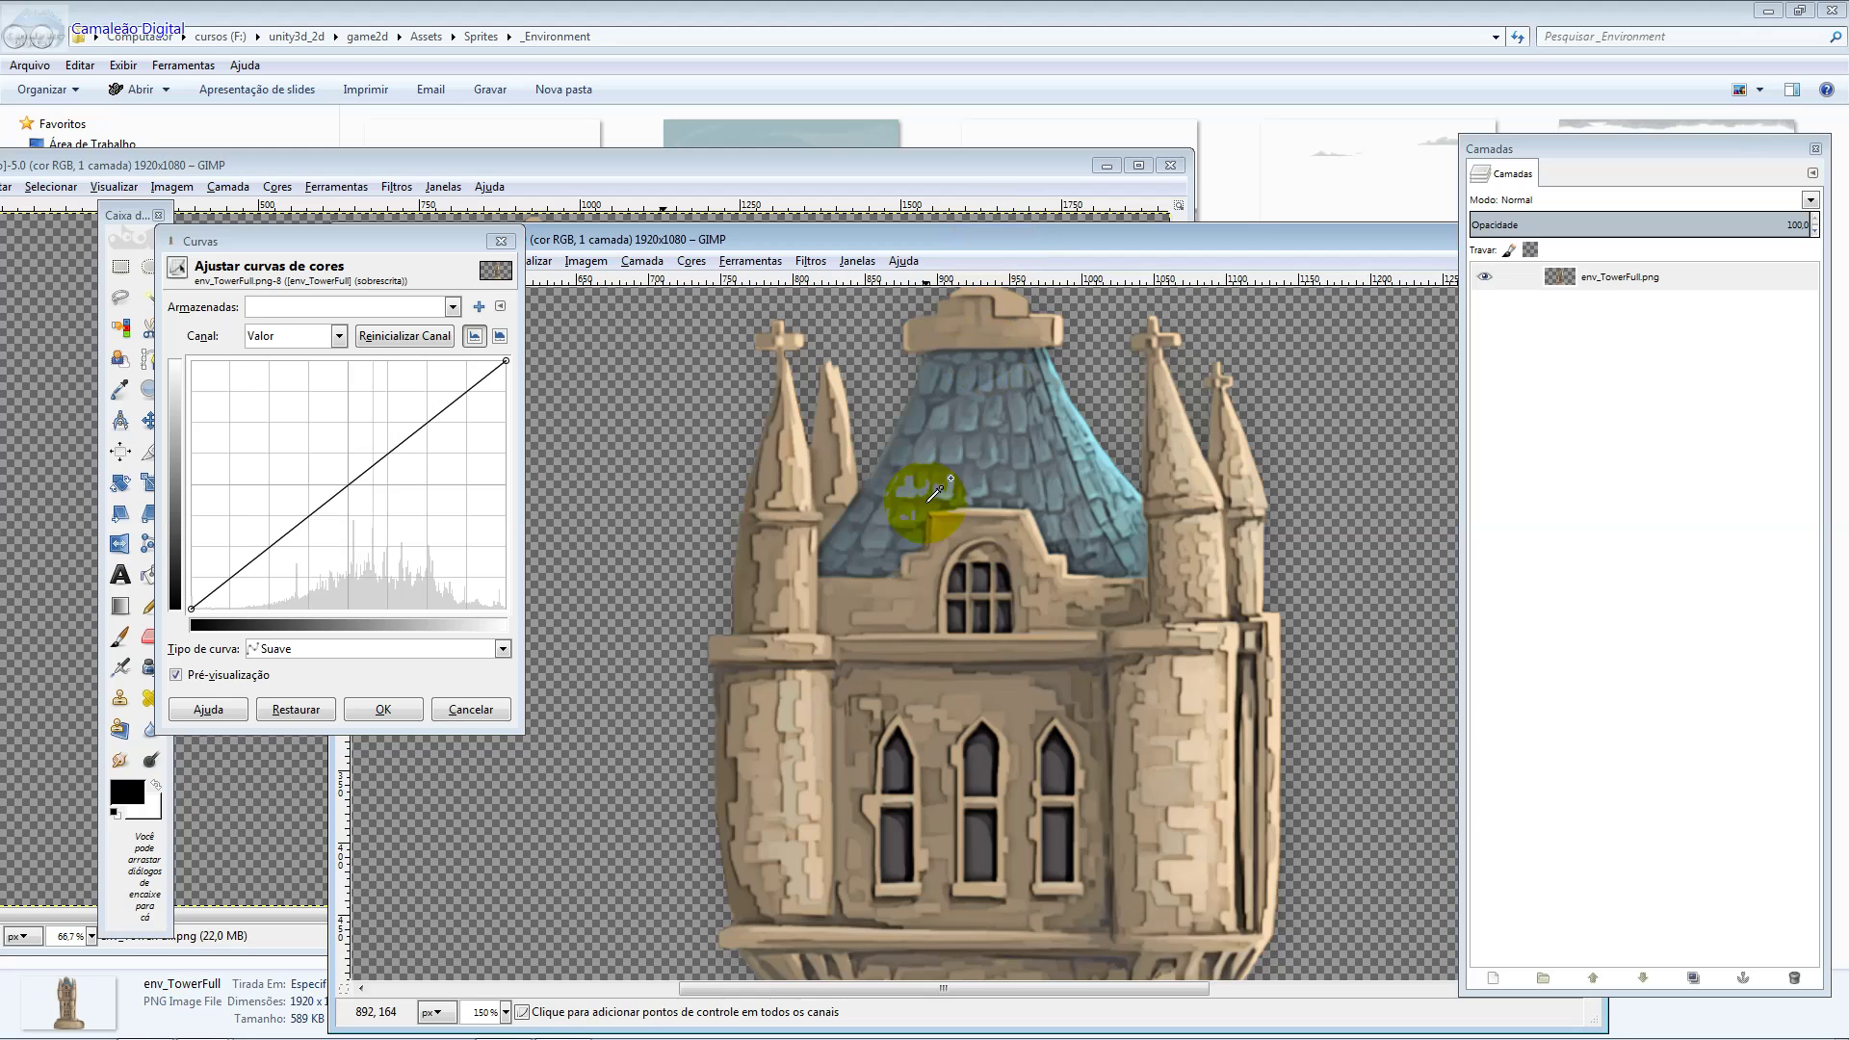
scroll(934, 494, "down", 1)
scroll(934, 494, "down", 4)
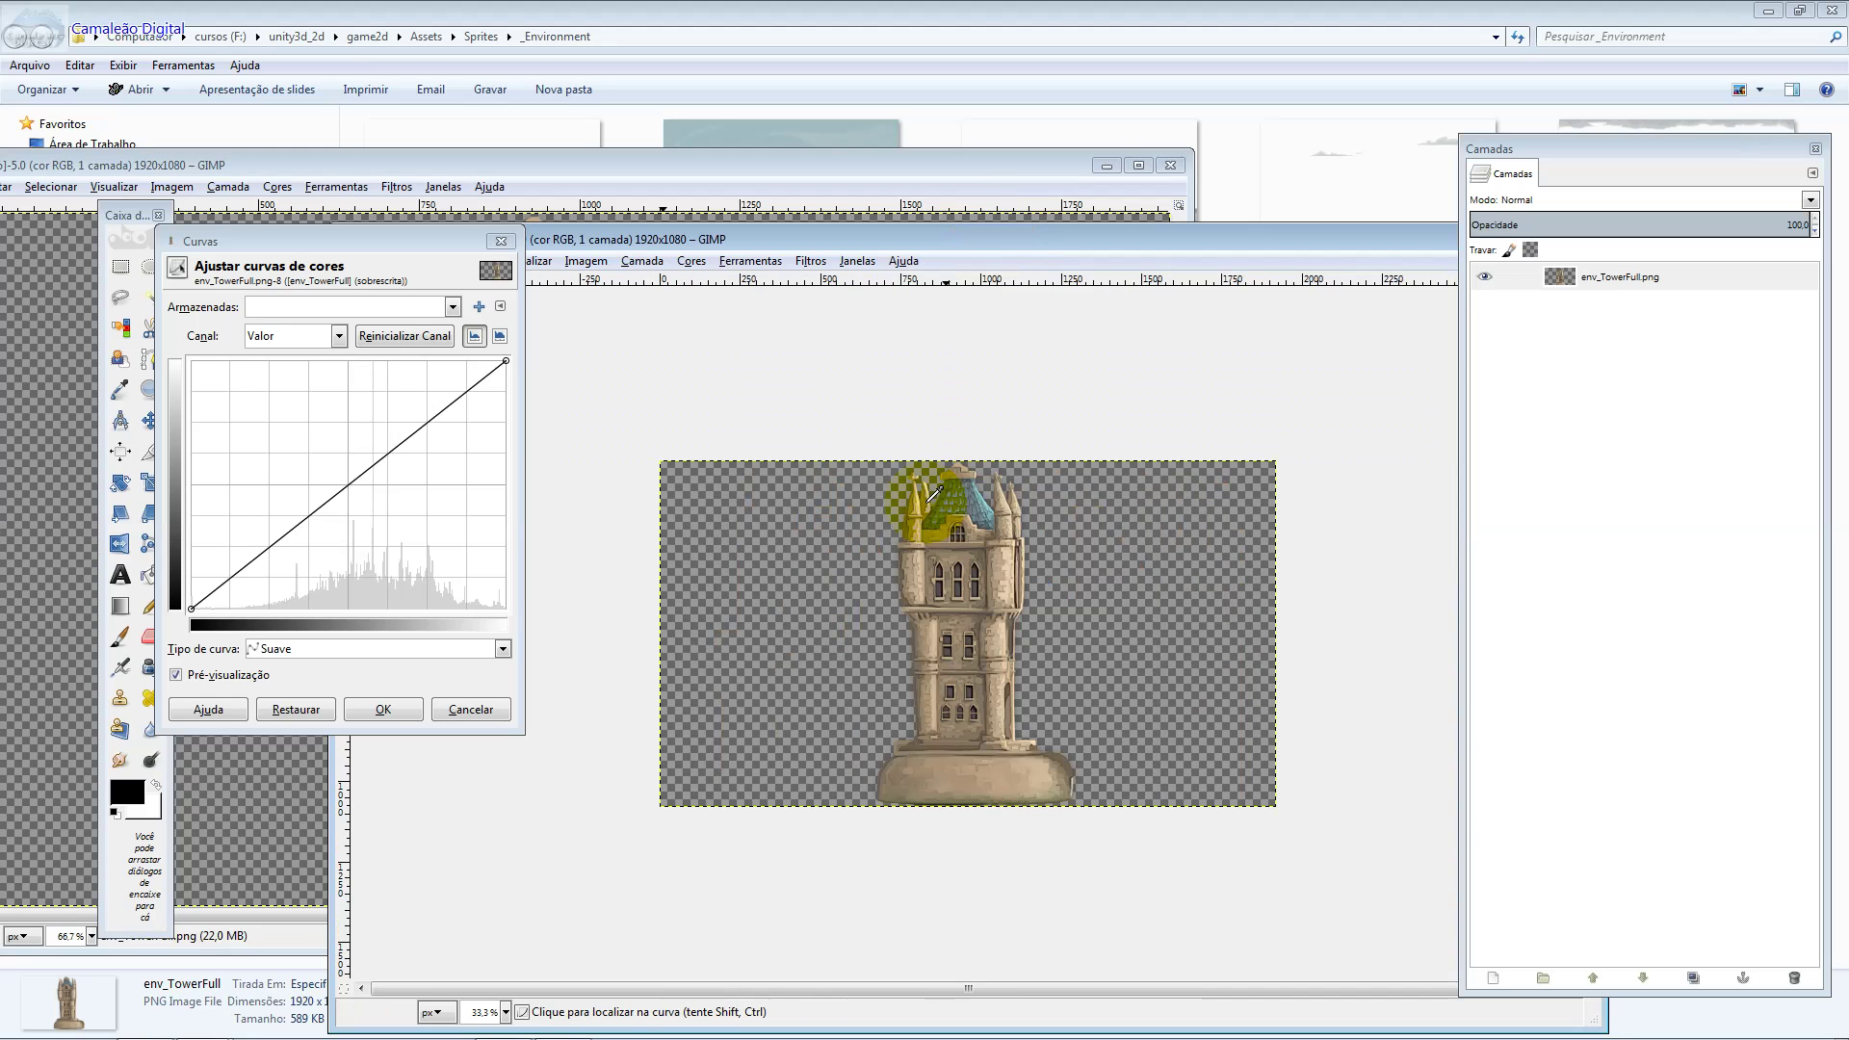
scroll(935, 494, "up", 1)
scroll(933, 495, "up", 1)
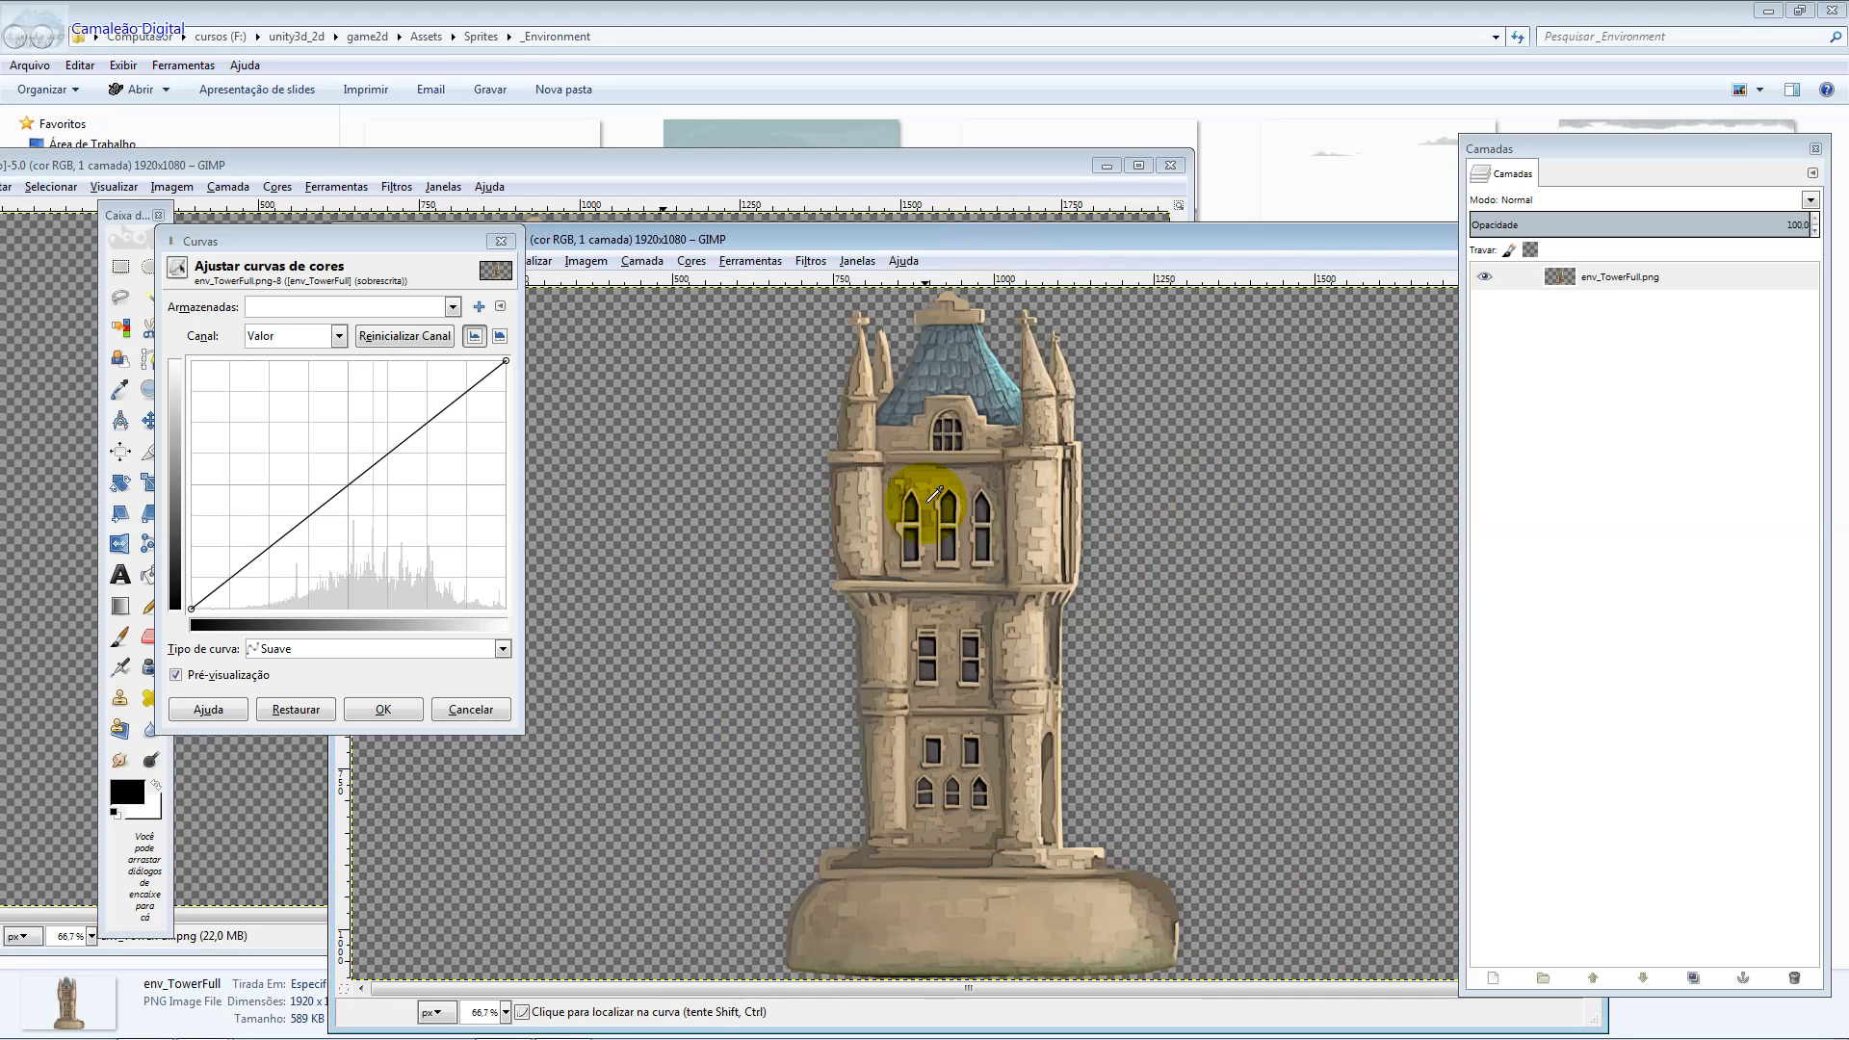
left_click(294, 513)
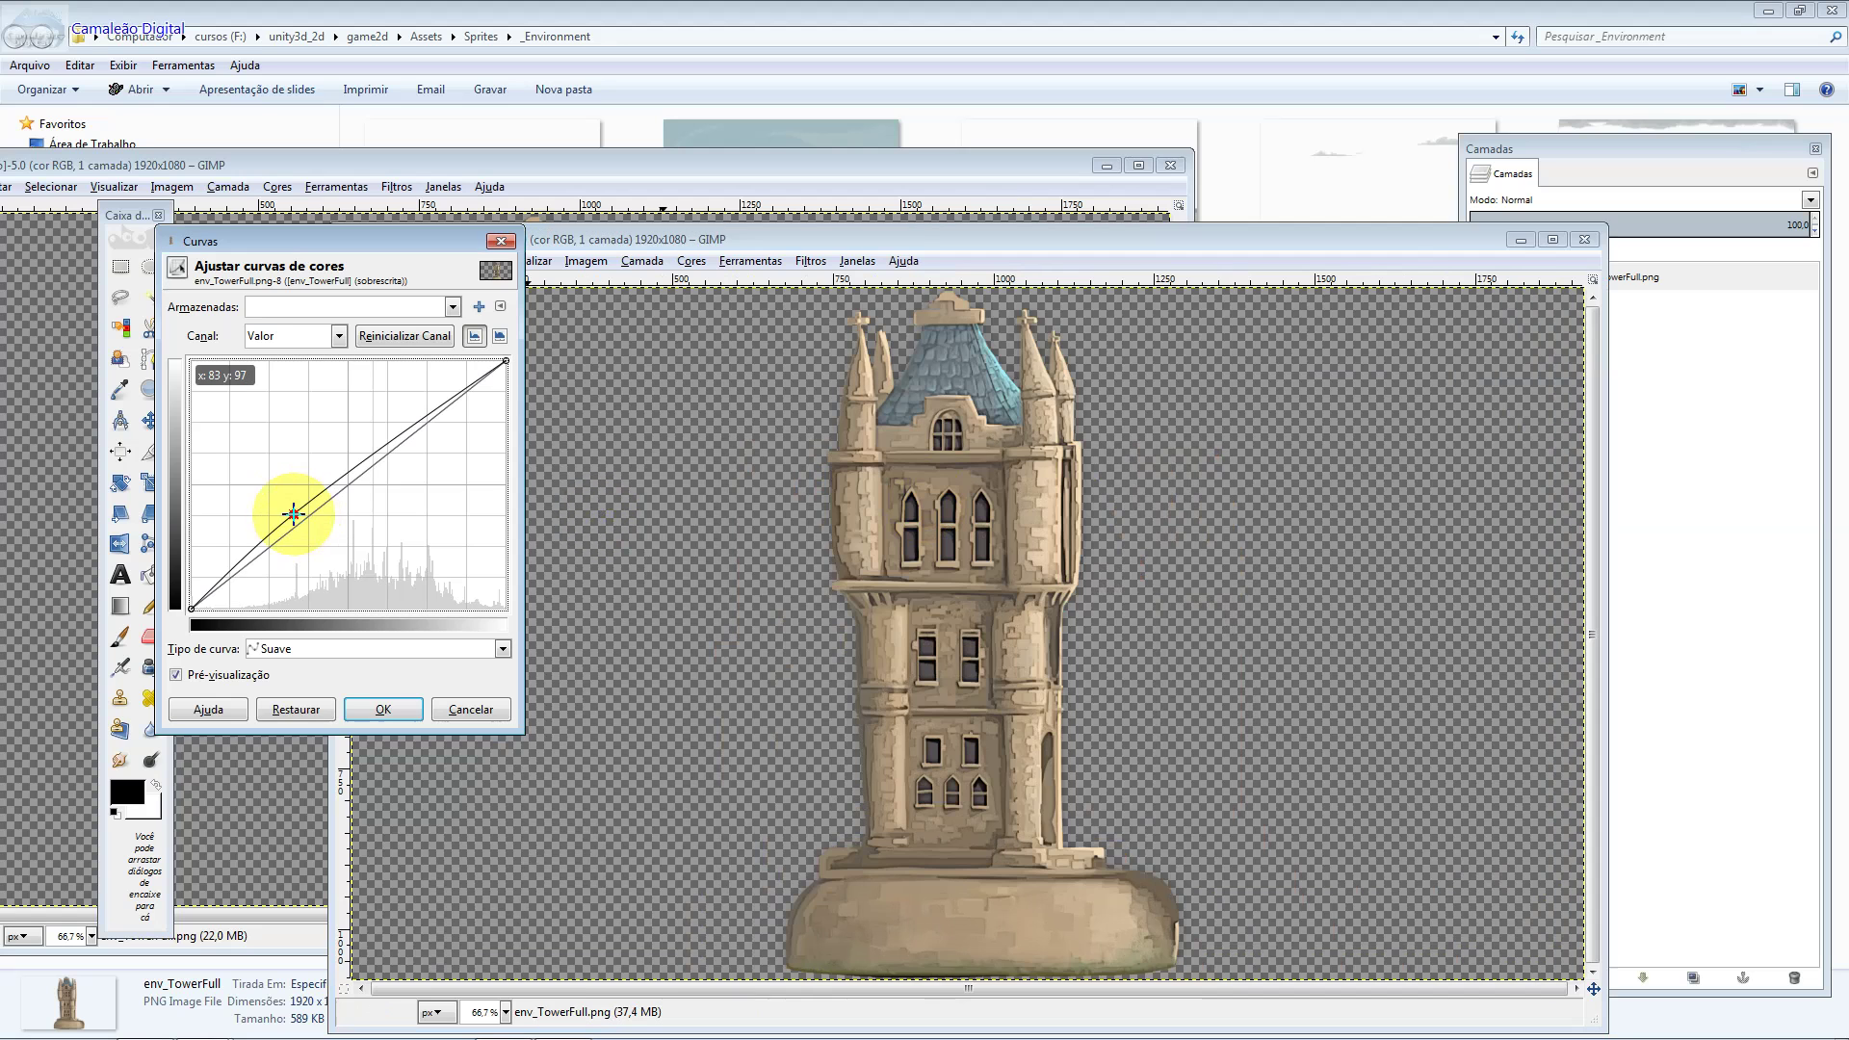
Shape a gentle two-point S-curve on Valor and save it as a favourite preset.
left_click(399, 440)
left_click_drag(399, 440, 396, 438)
left_click(290, 511)
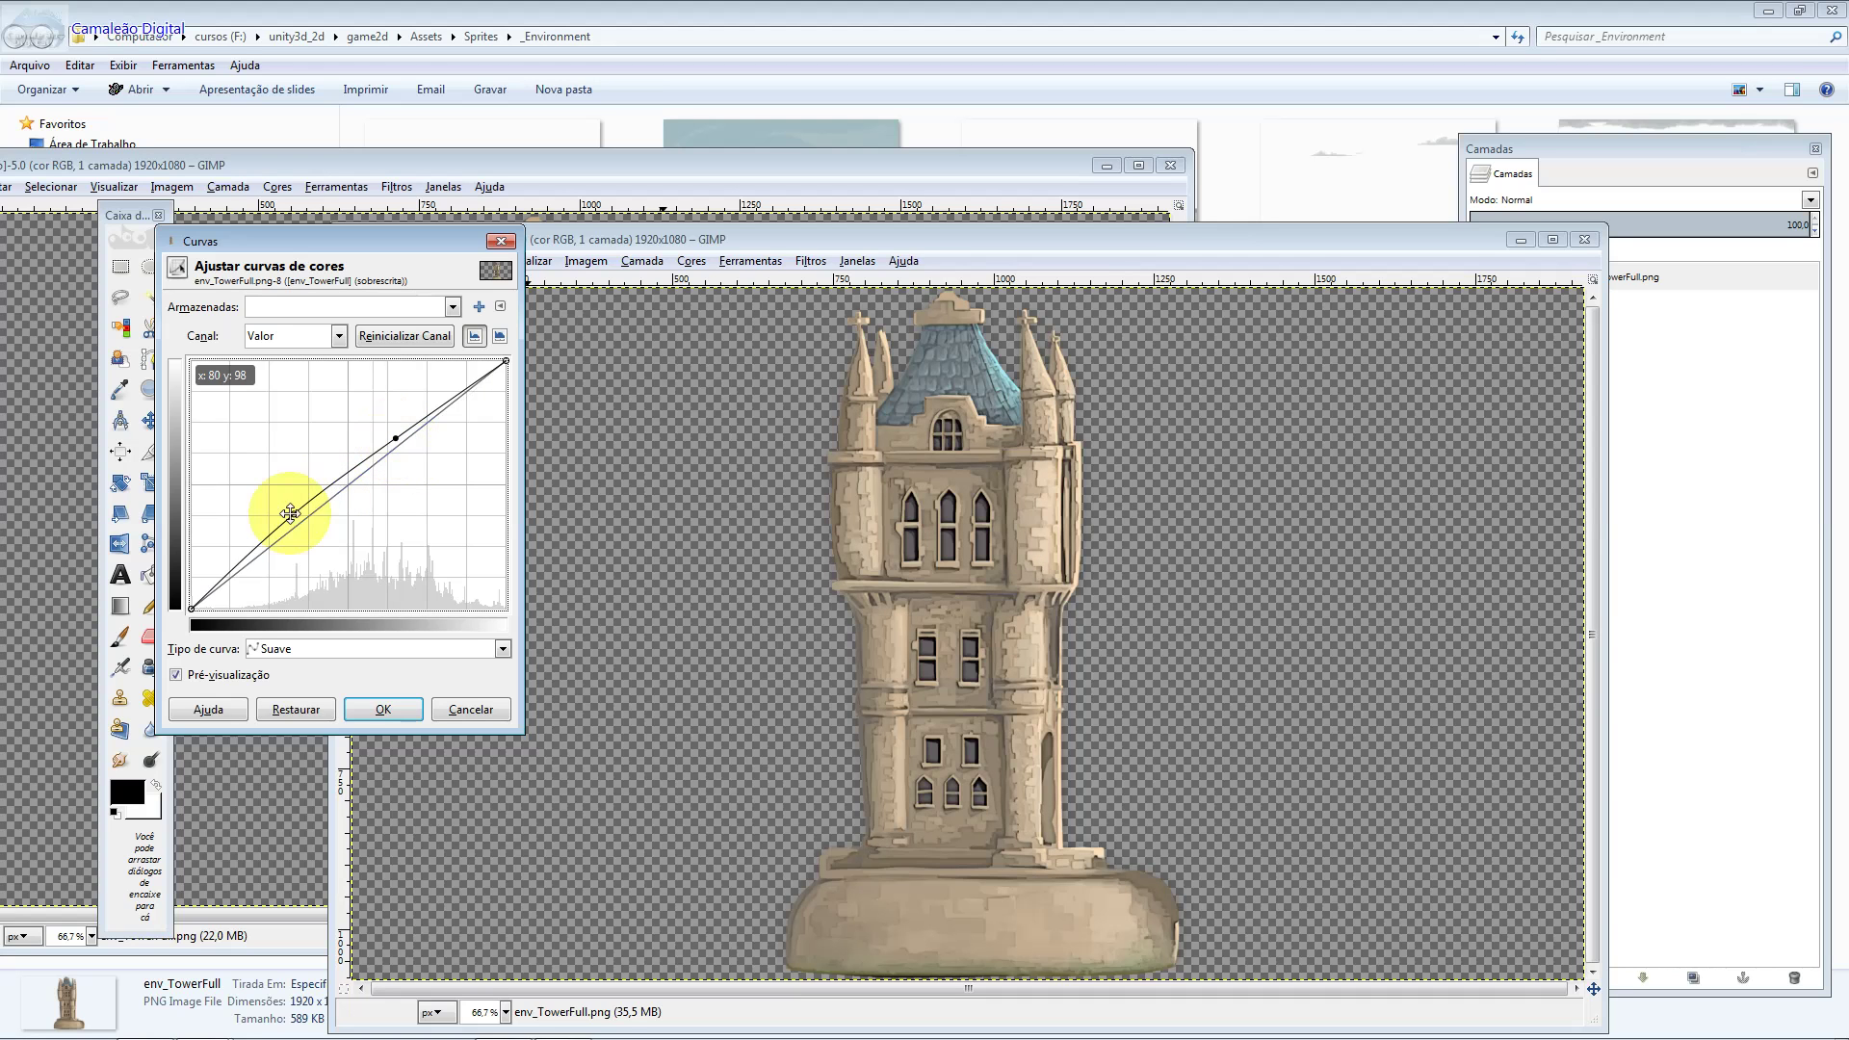
left_click_drag(290, 512, 309, 522)
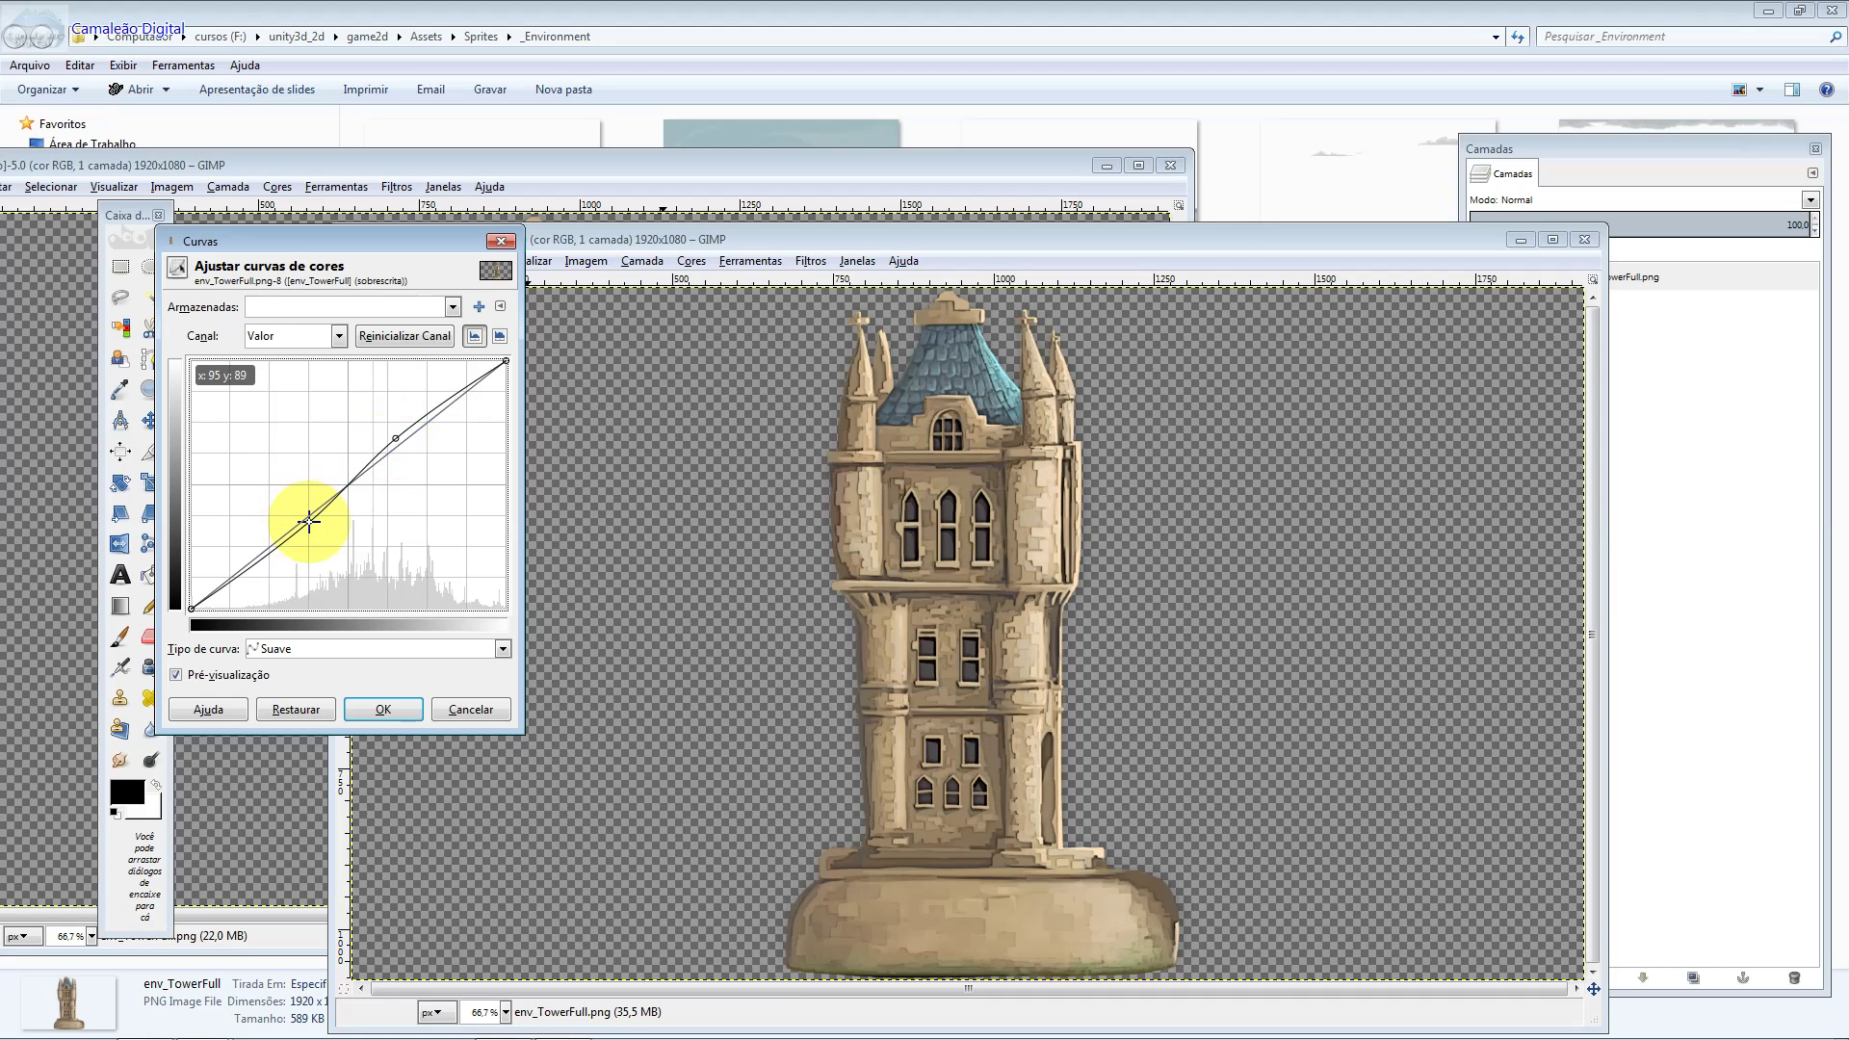
left_click(474, 310)
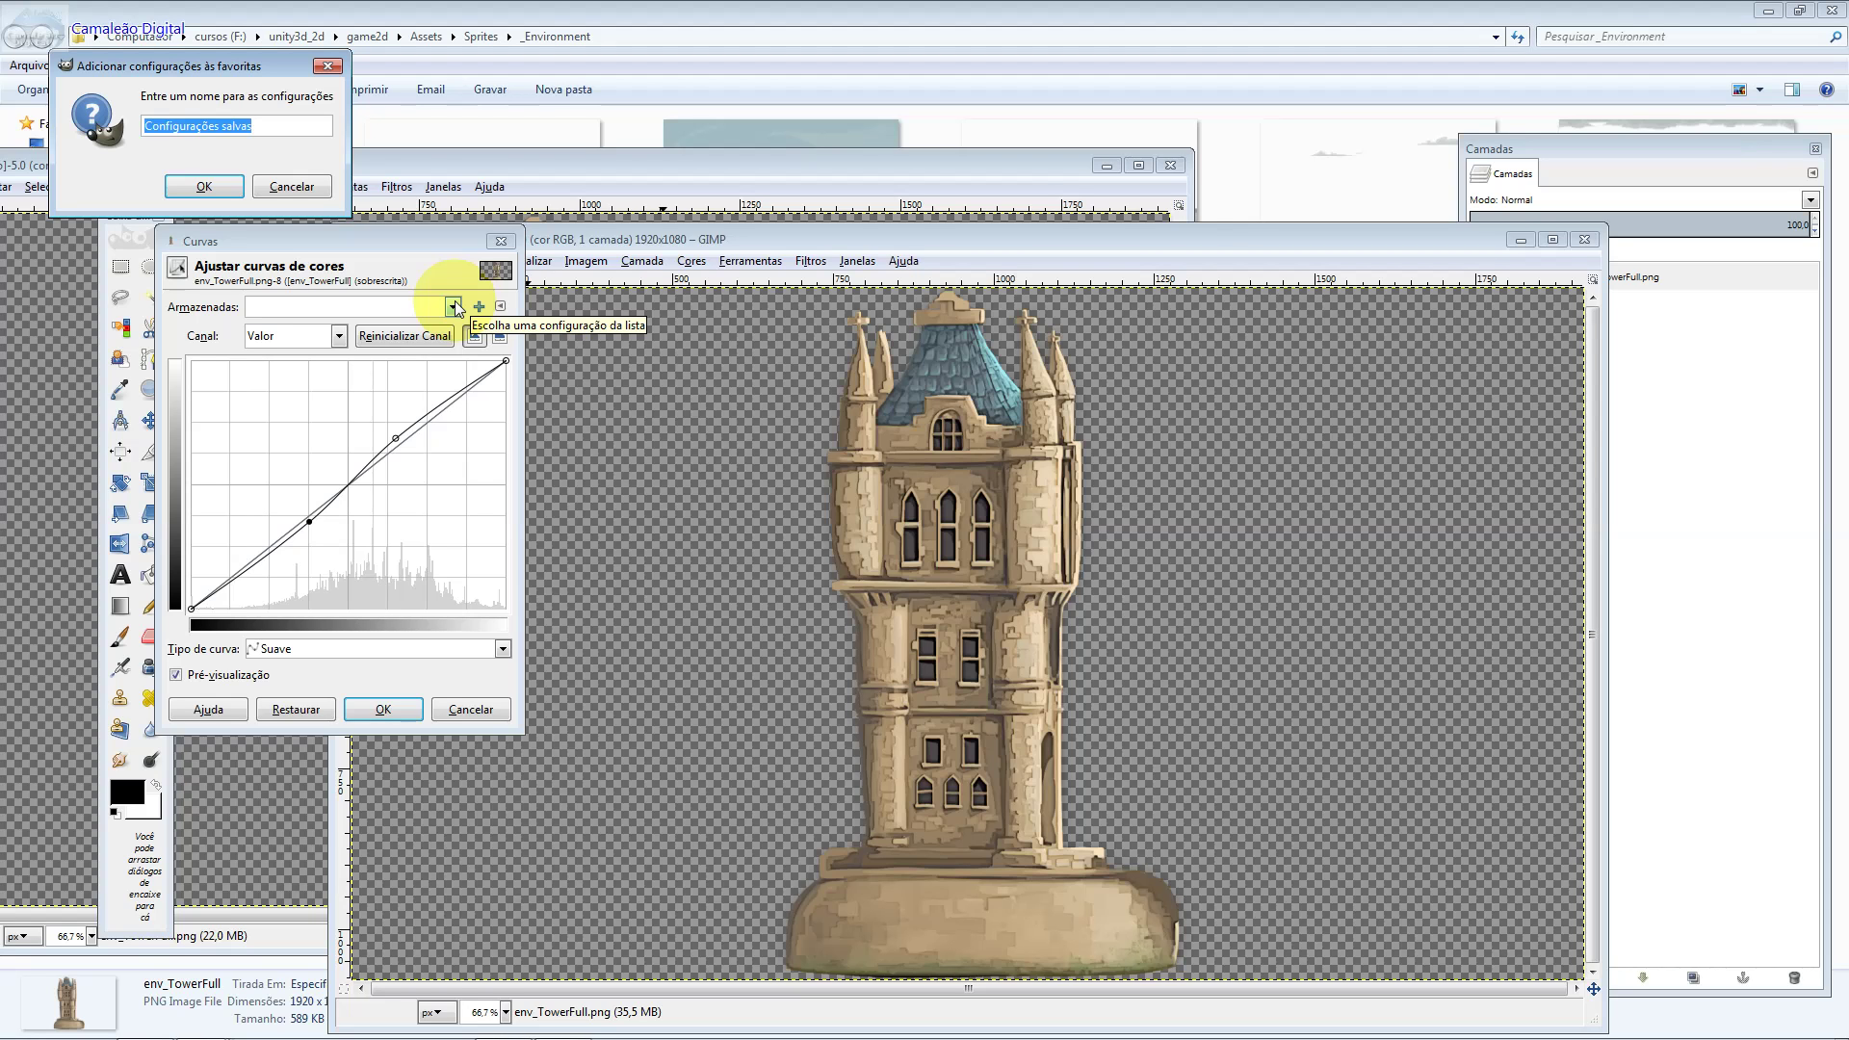
Name the curve preset 'efeito_de_curva' and apply the Curves adjustment to the tower.
type("efeito")
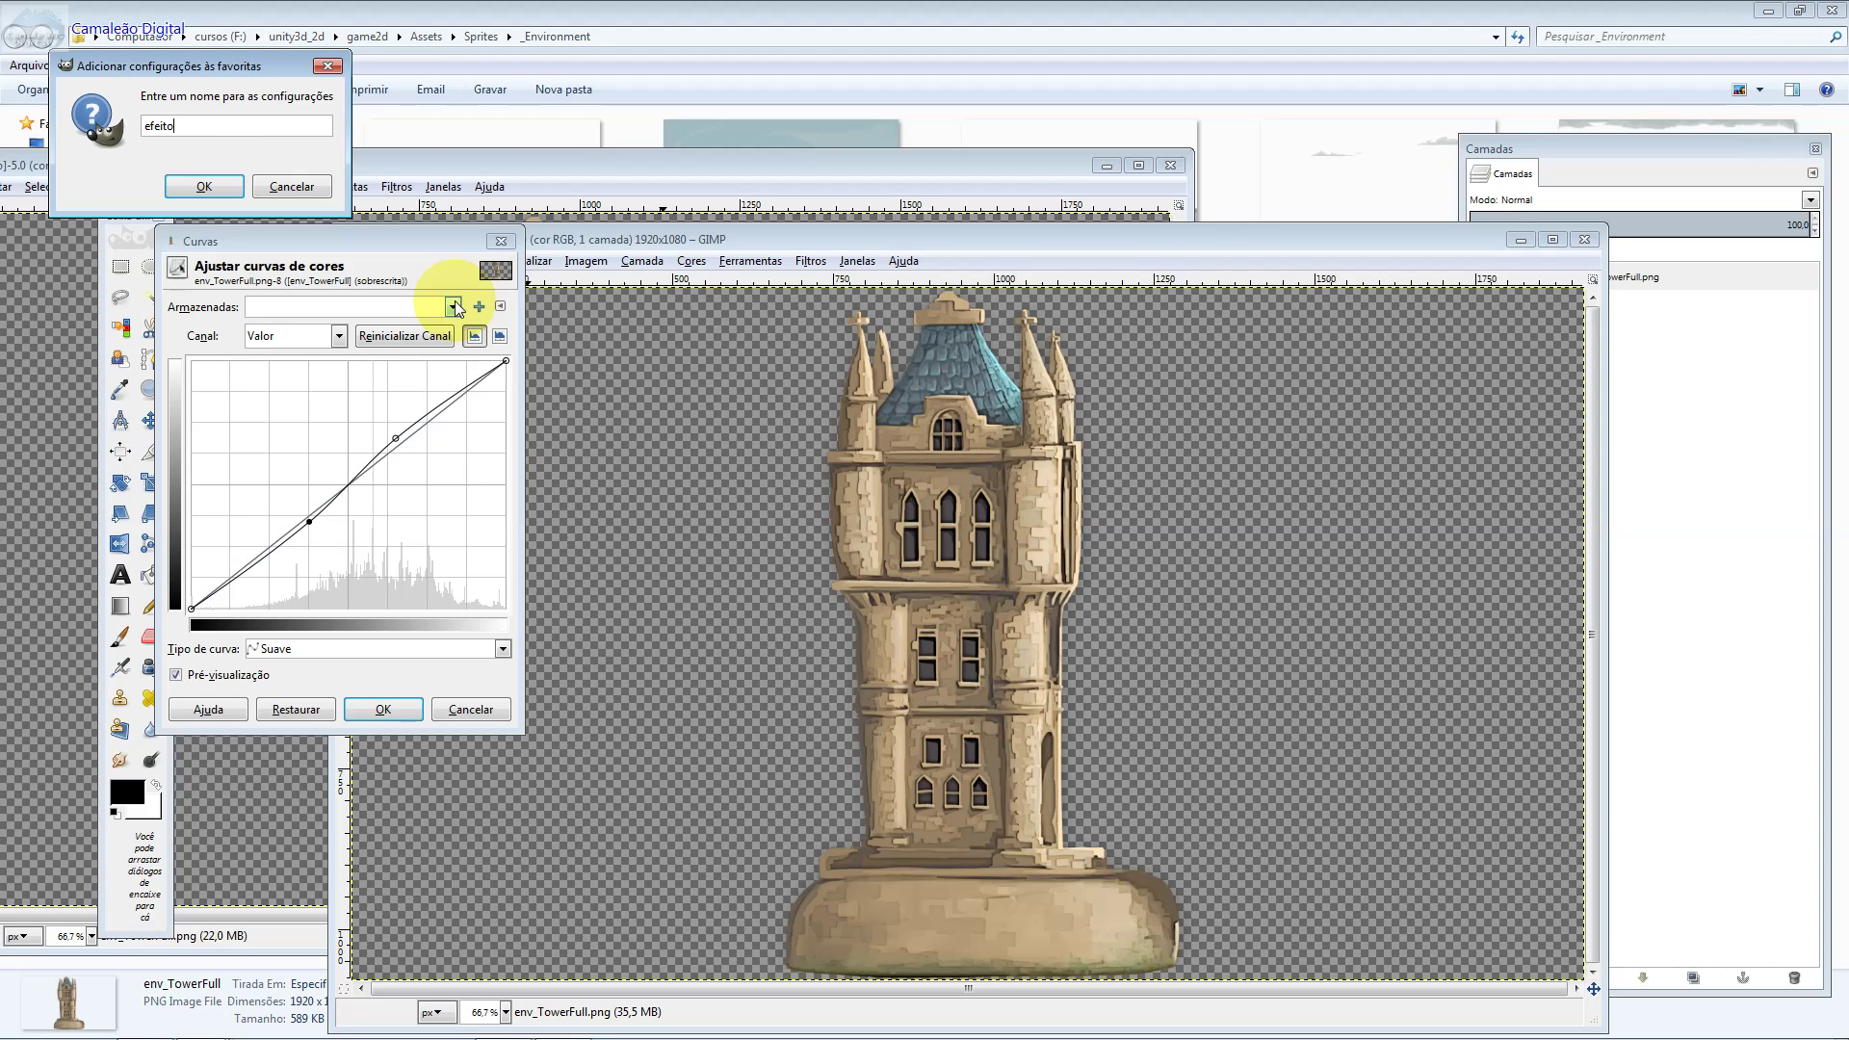
type("_de_")
type("curva")
key("Return")
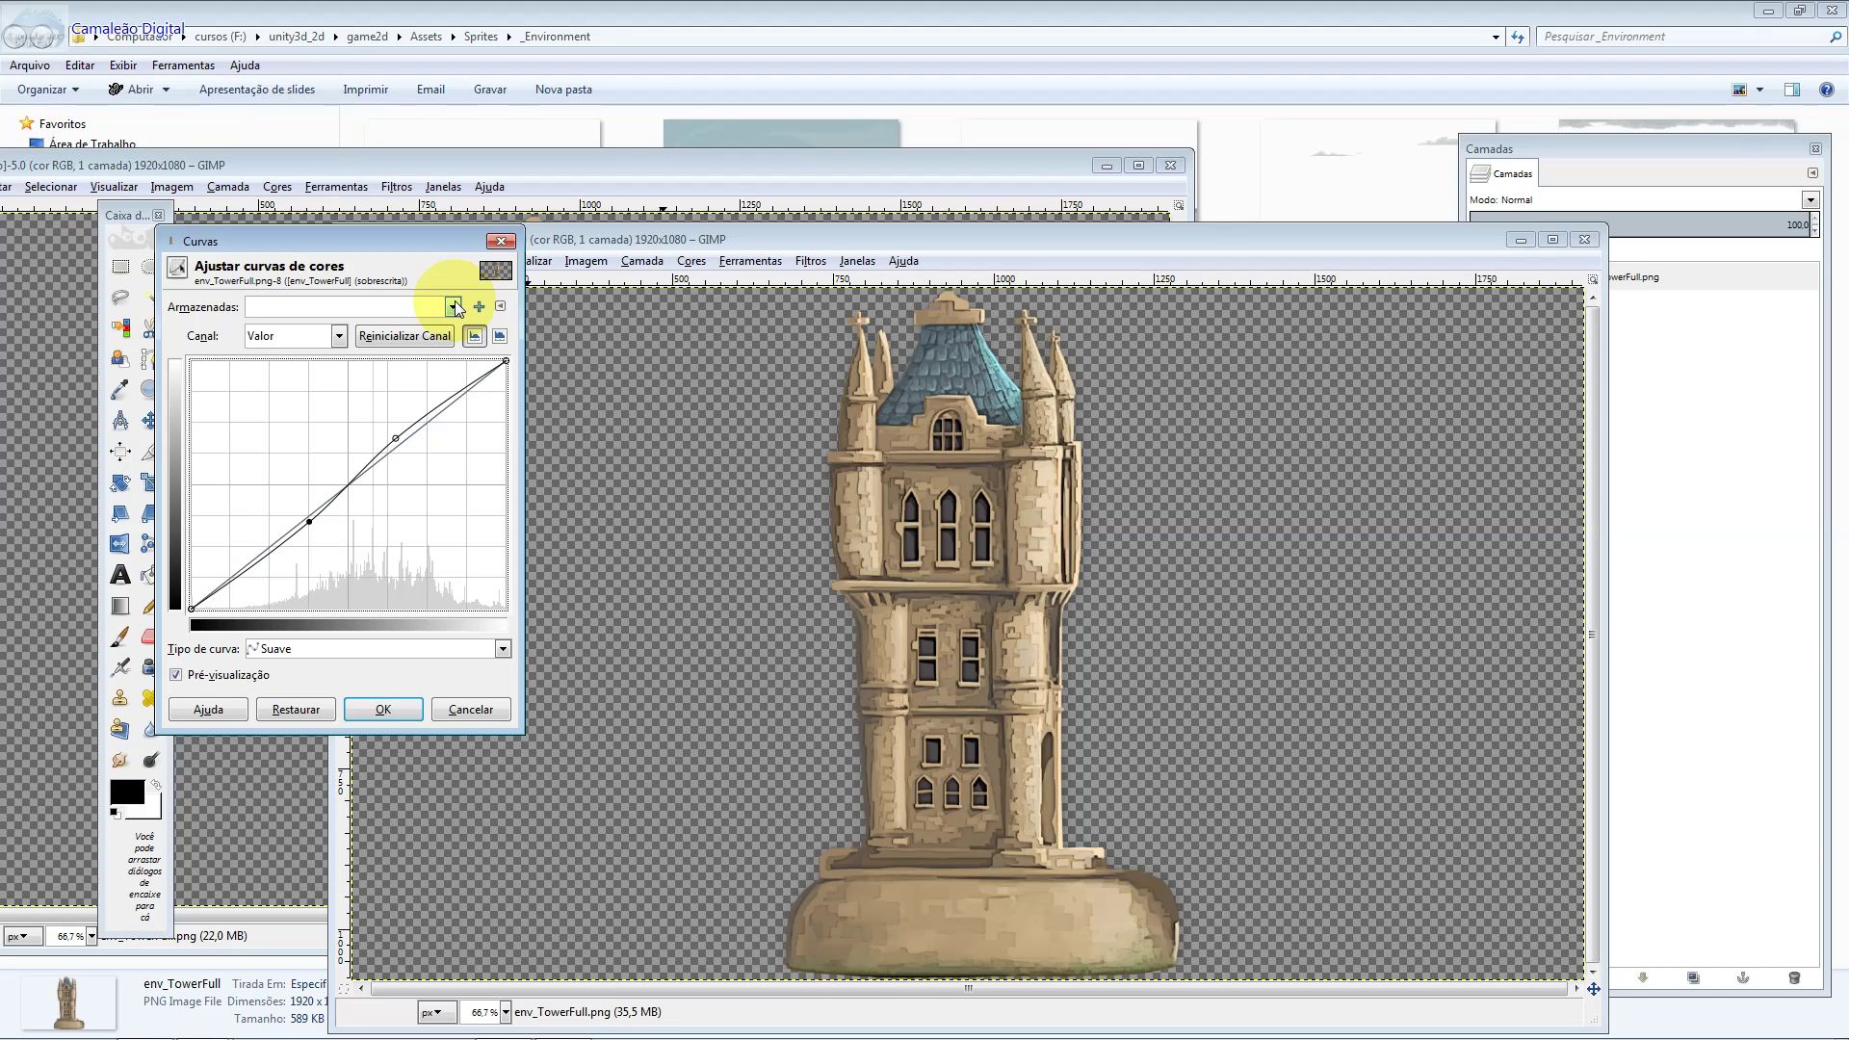
left_click(375, 651)
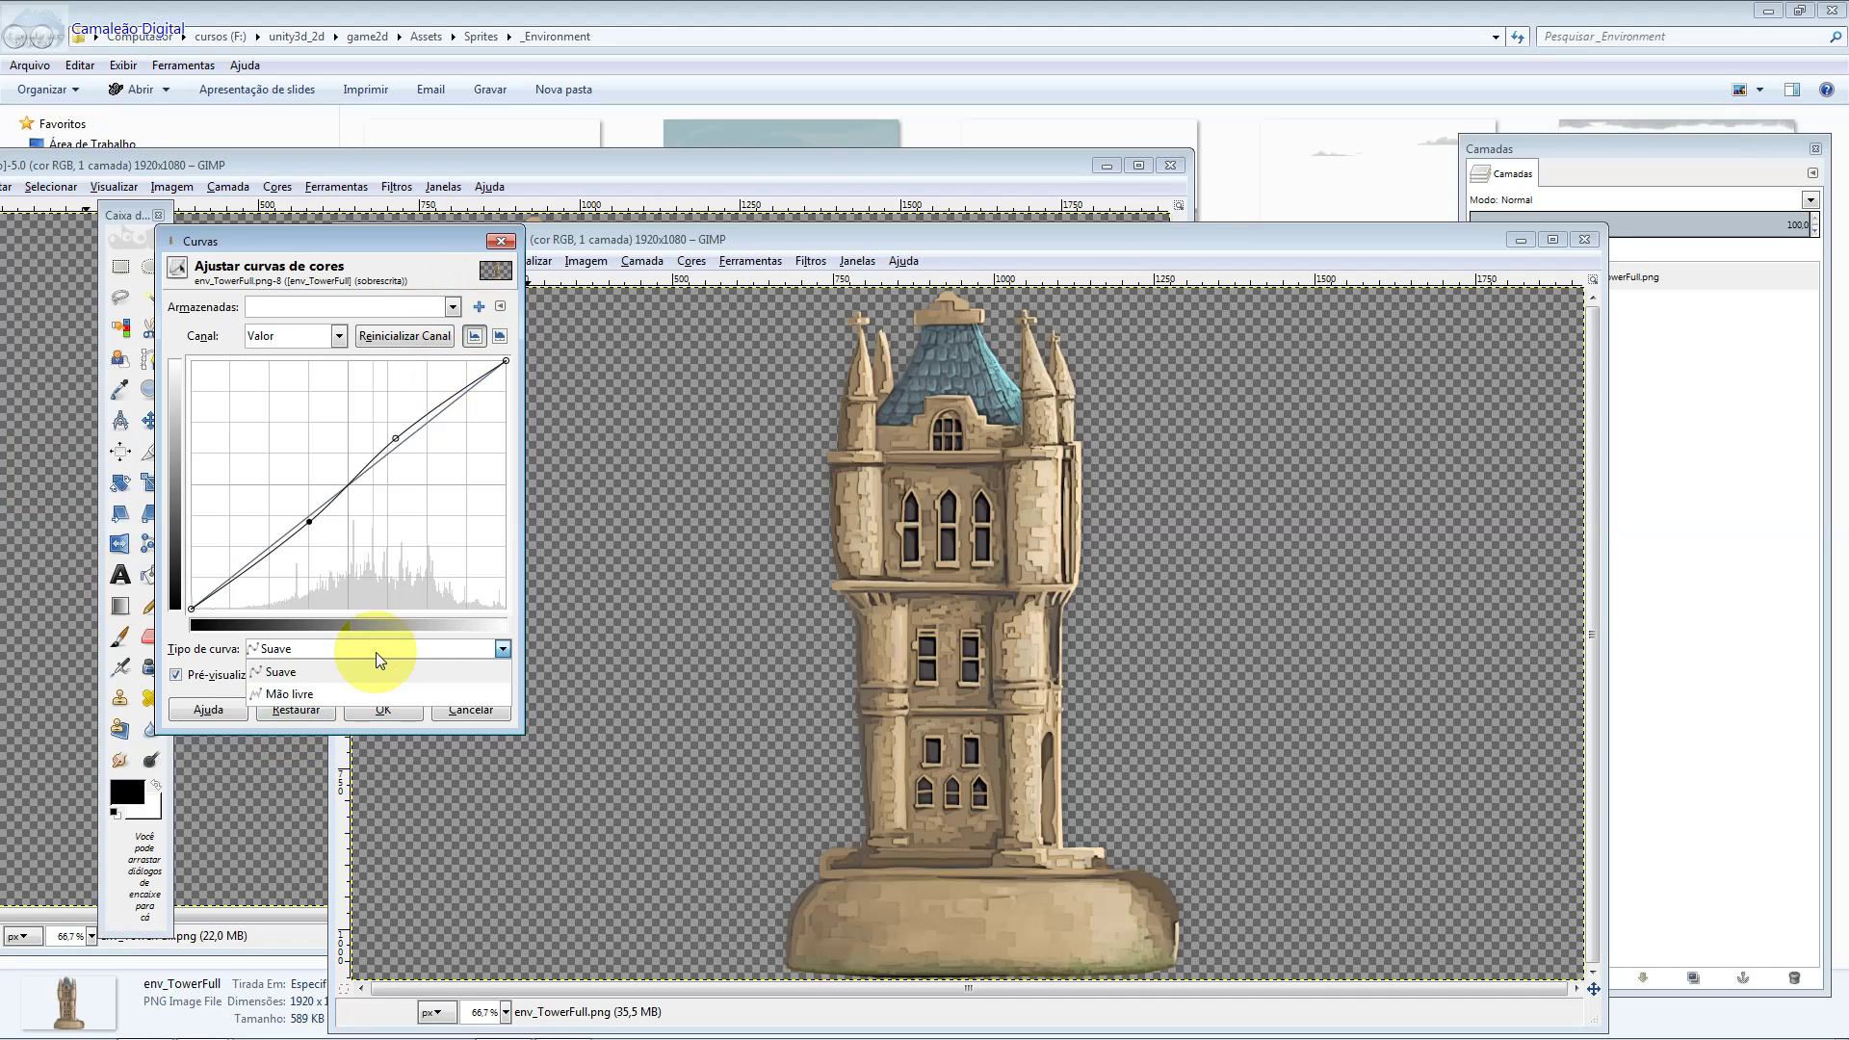
left_click(284, 695)
left_click(382, 710)
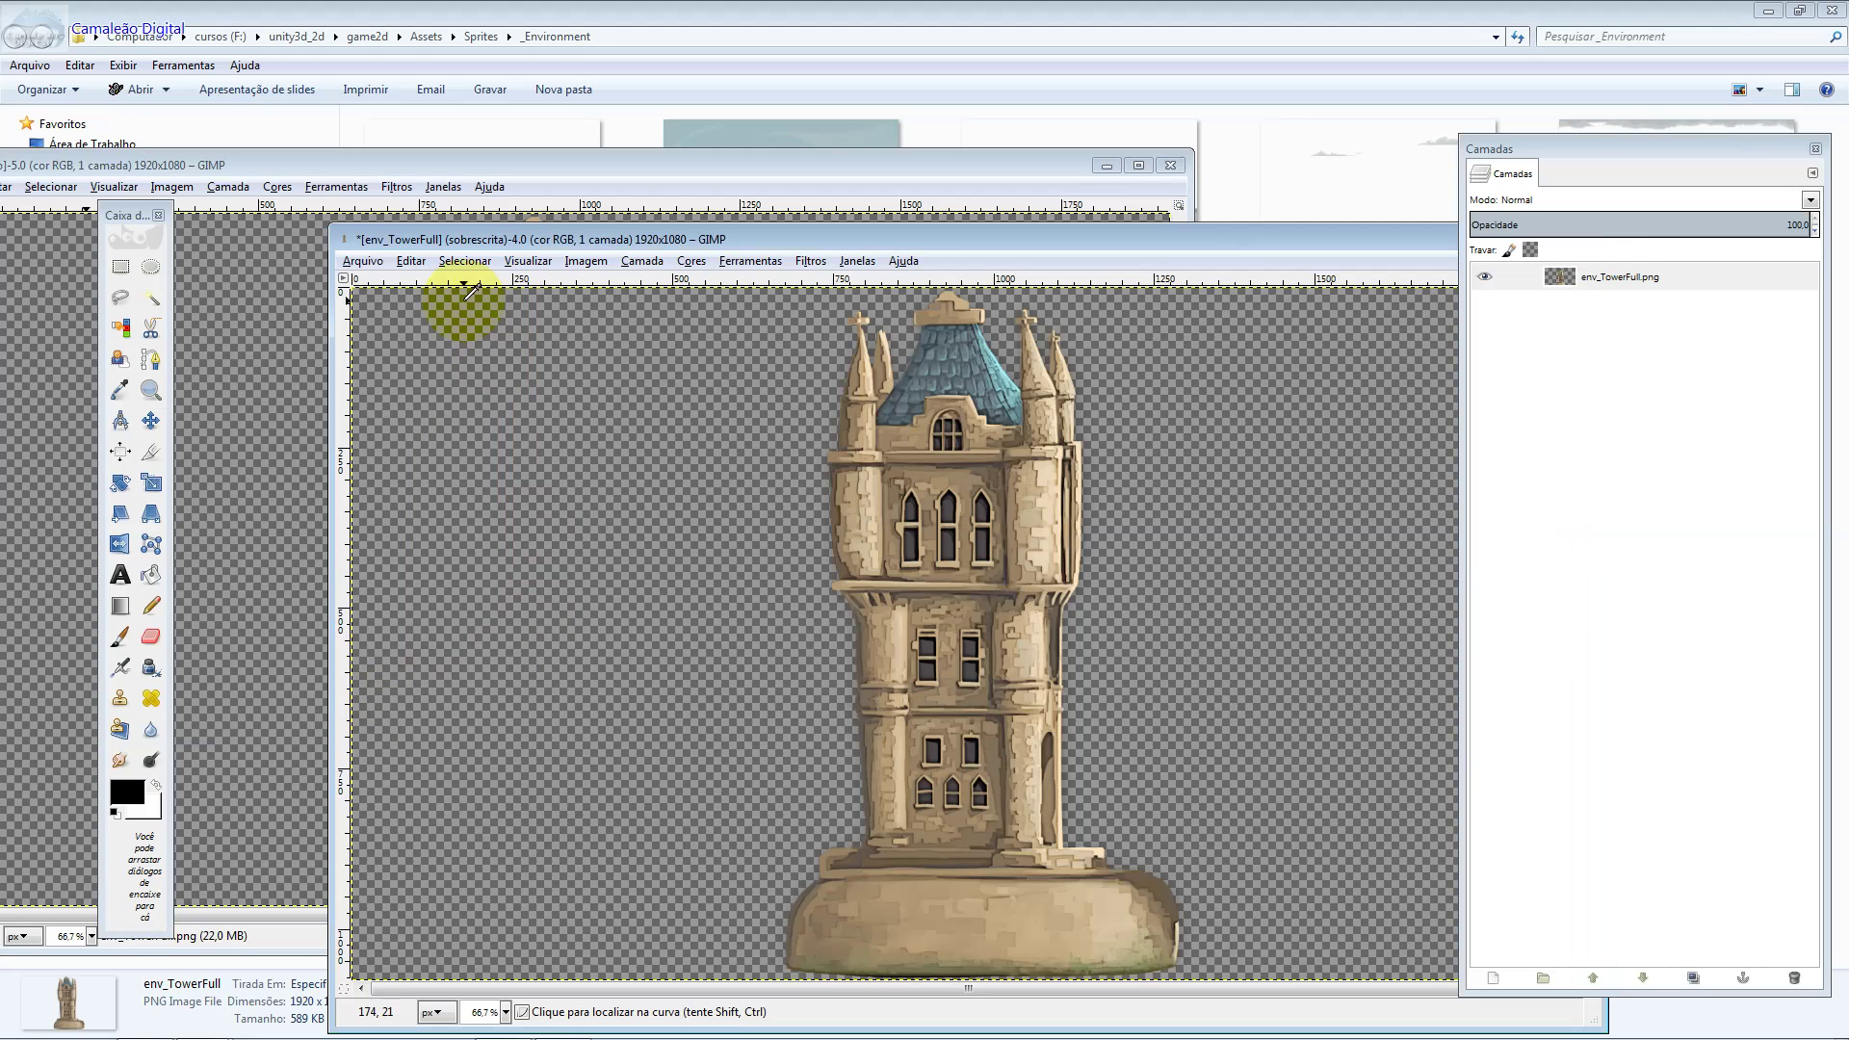
Overwrite env_TowerFull.png with the curve-adjusted tower and close both tower images without saving.
left_click(363, 260)
left_click(464, 484)
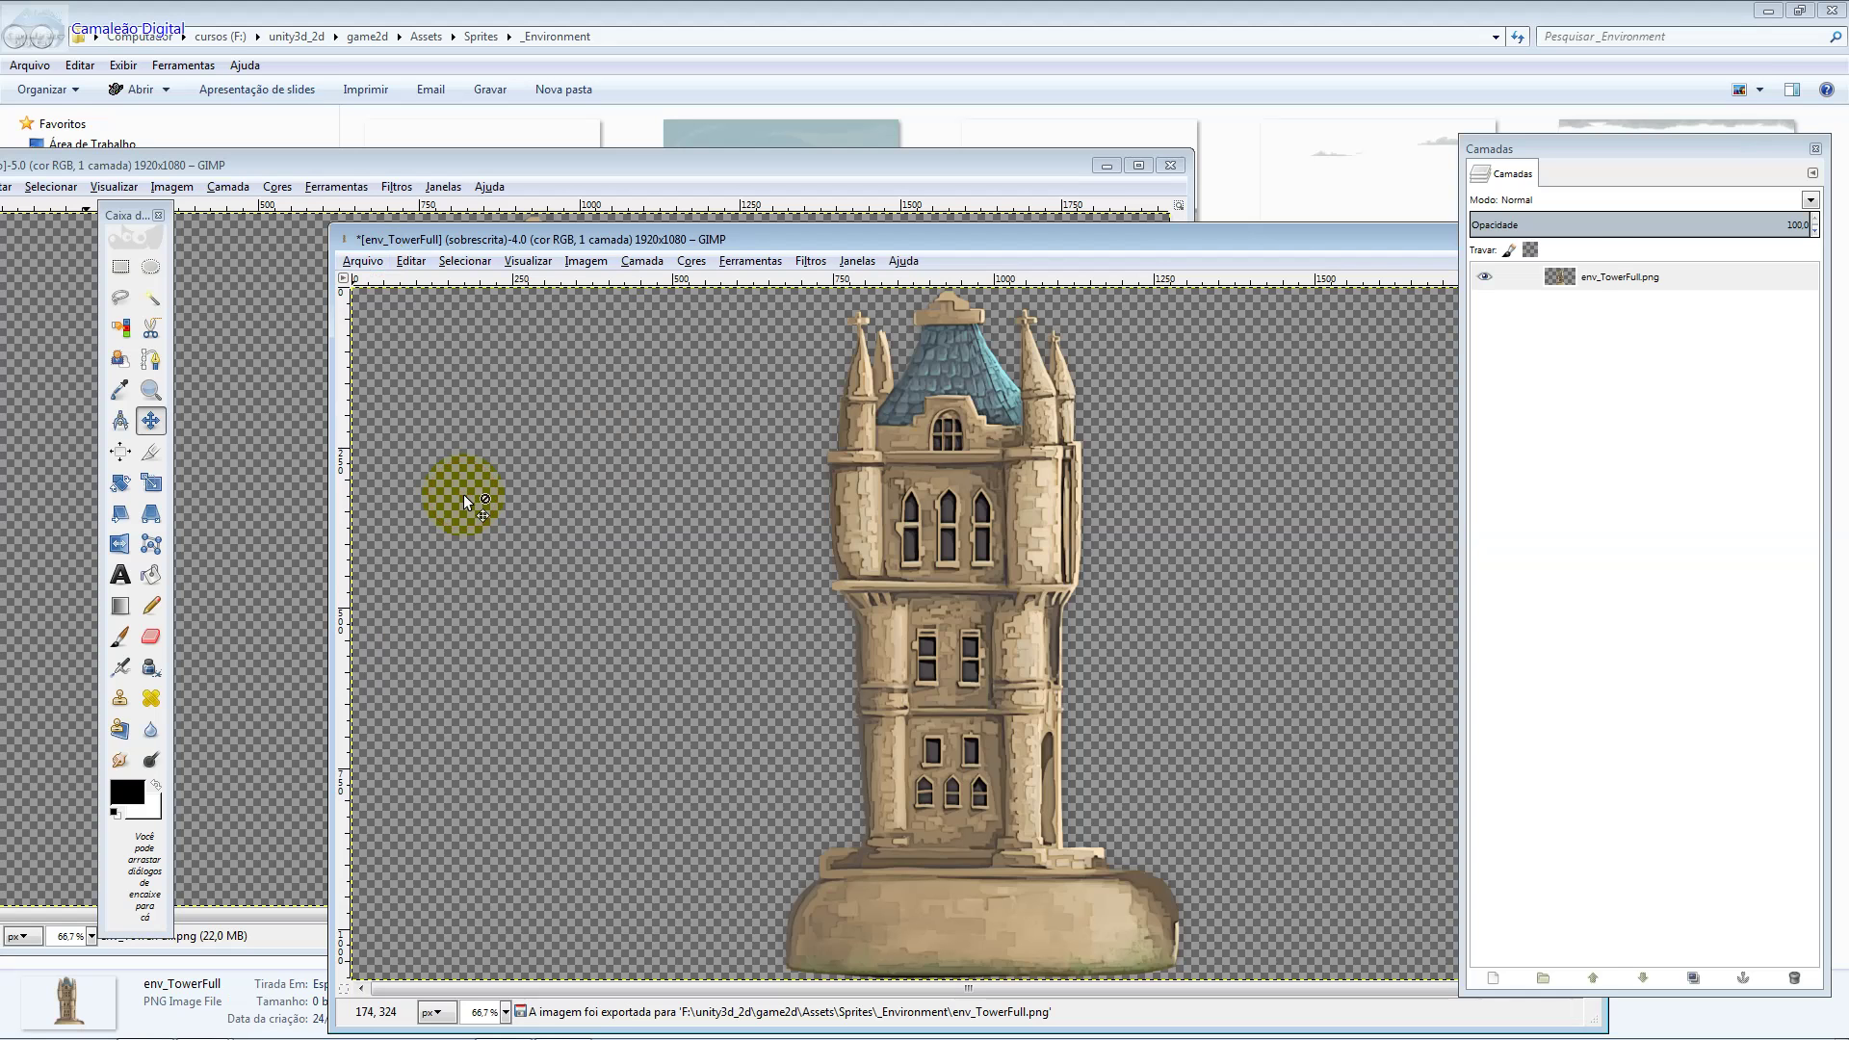
key("ctrl+w")
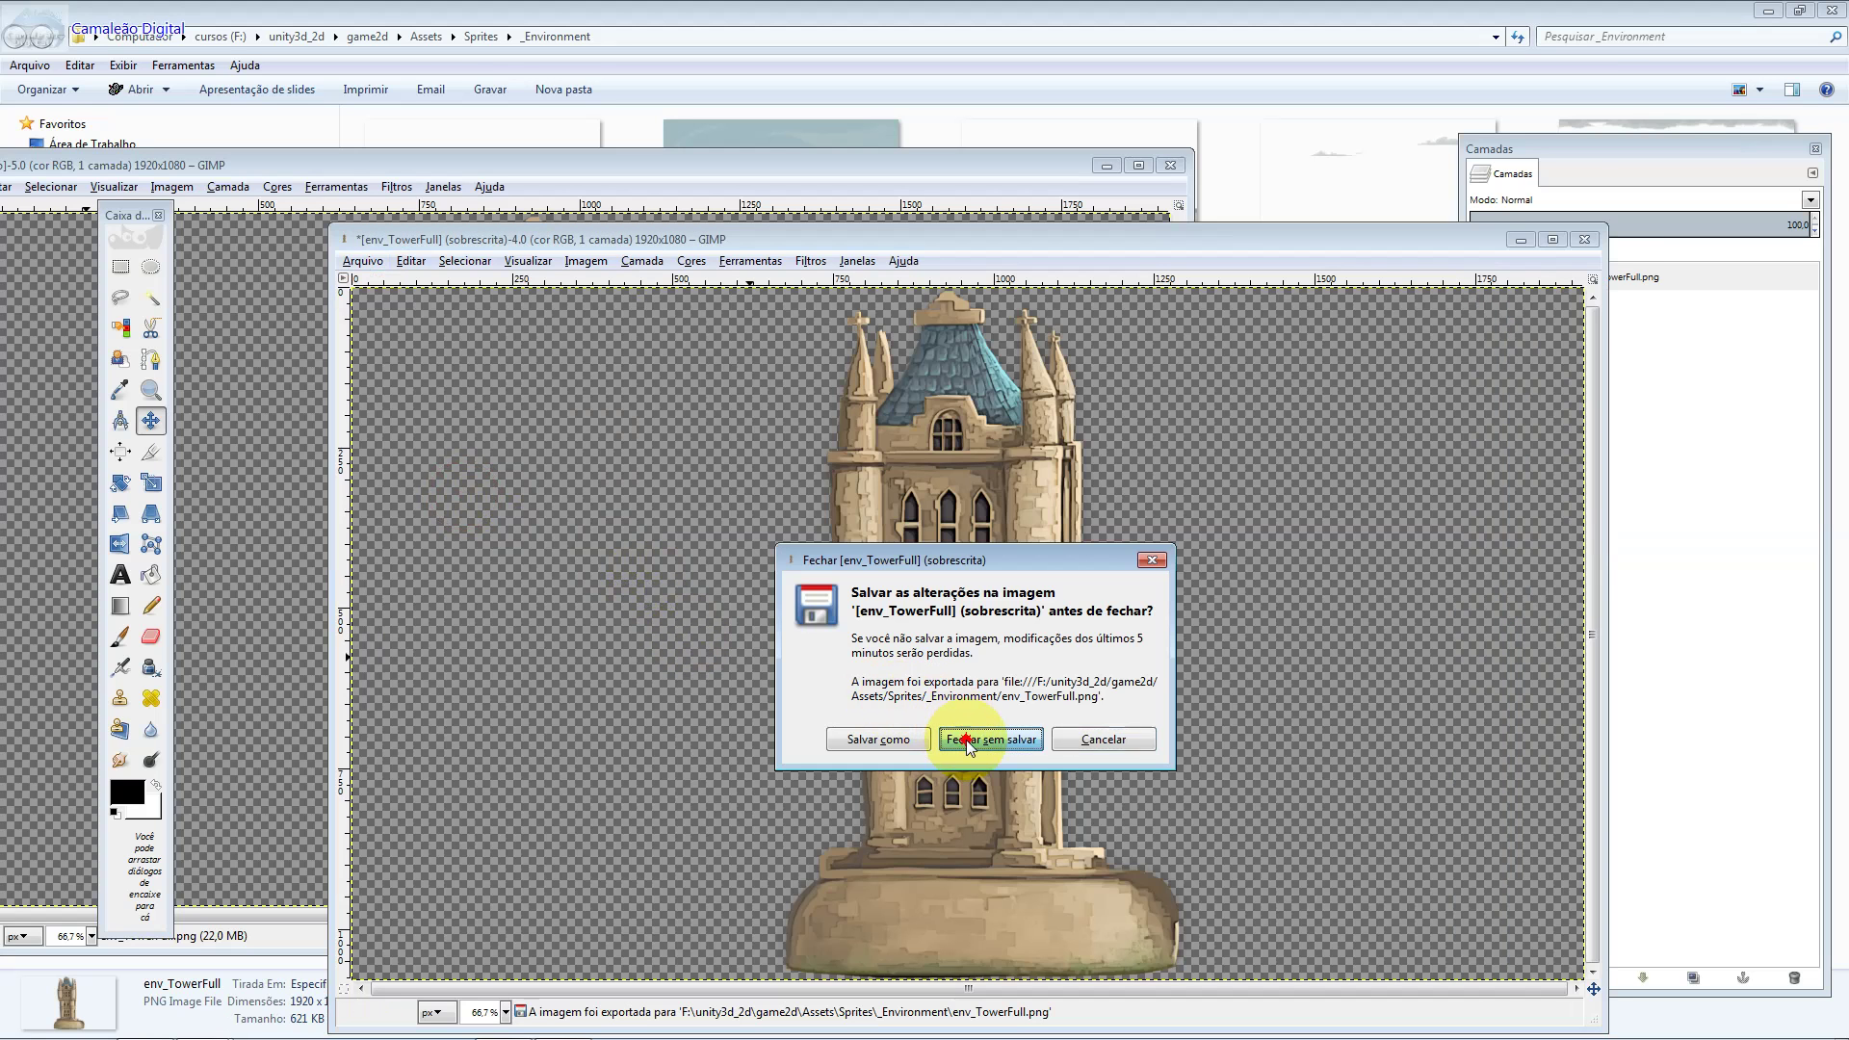
left_click(967, 741)
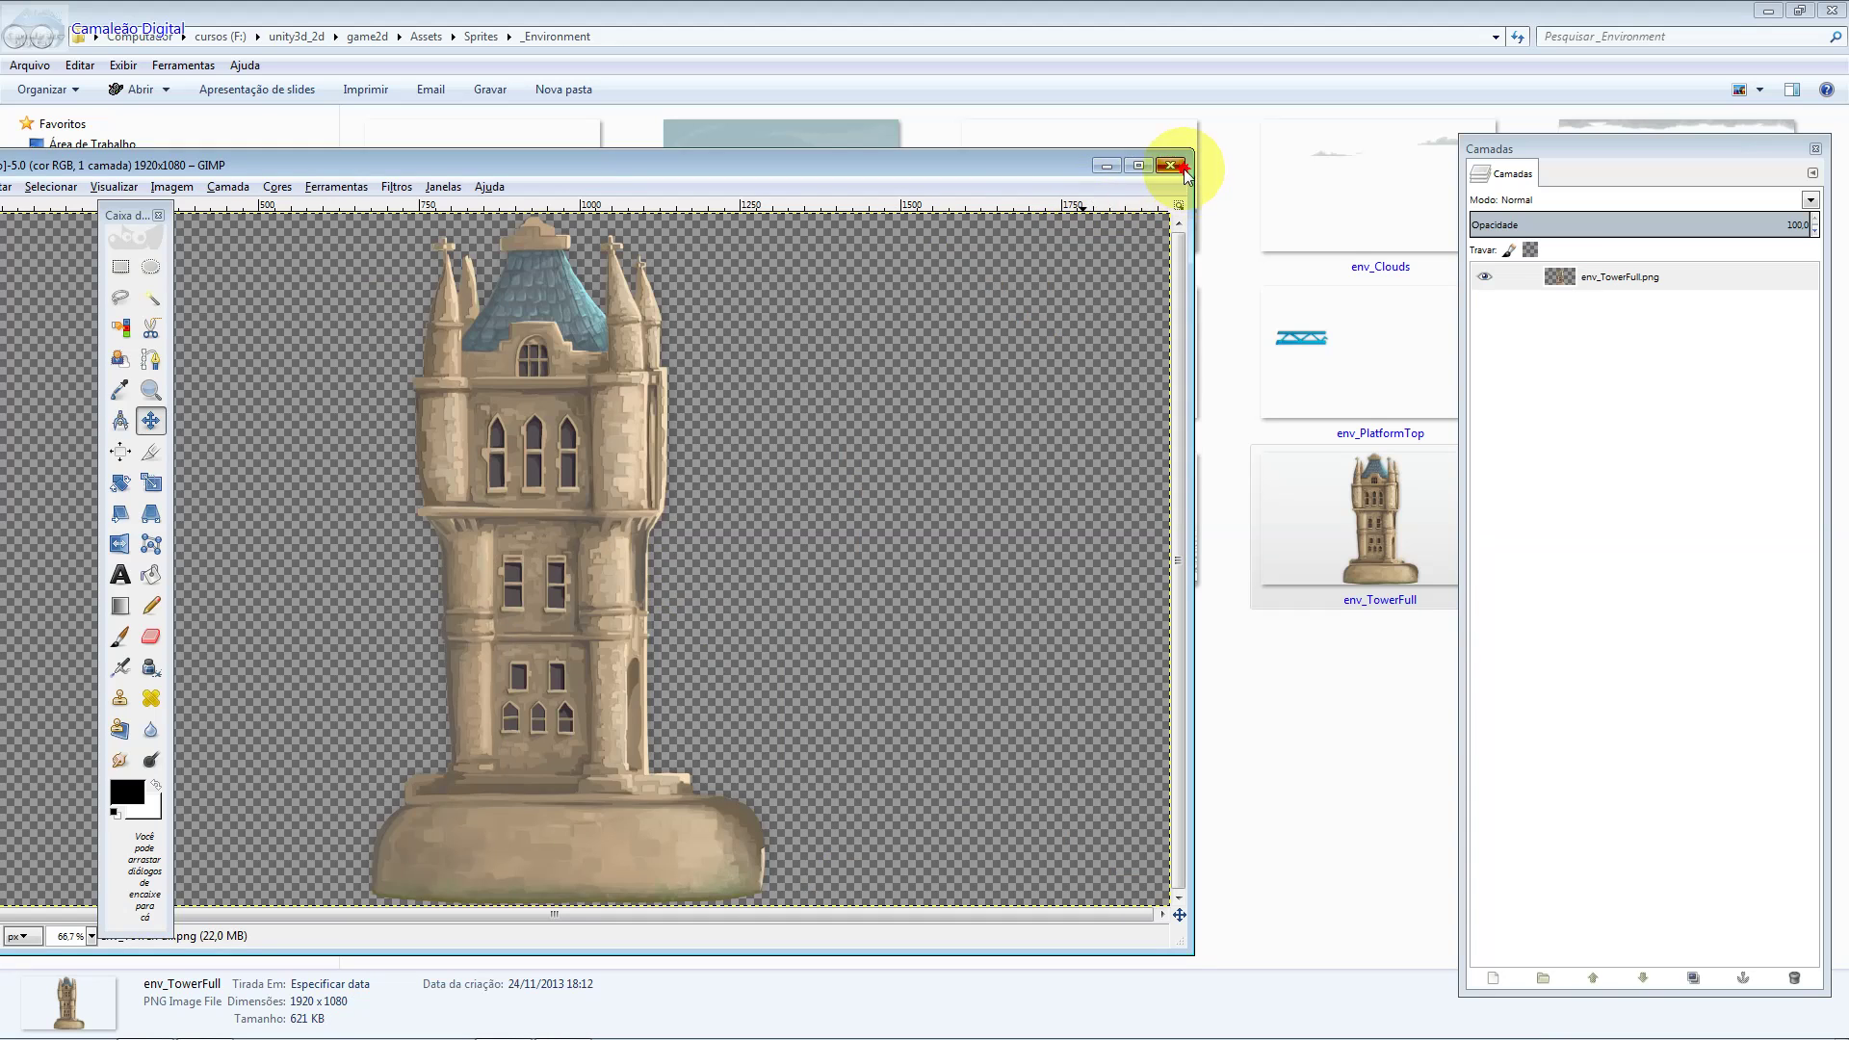
left_click(1180, 168)
left_click(597, 657)
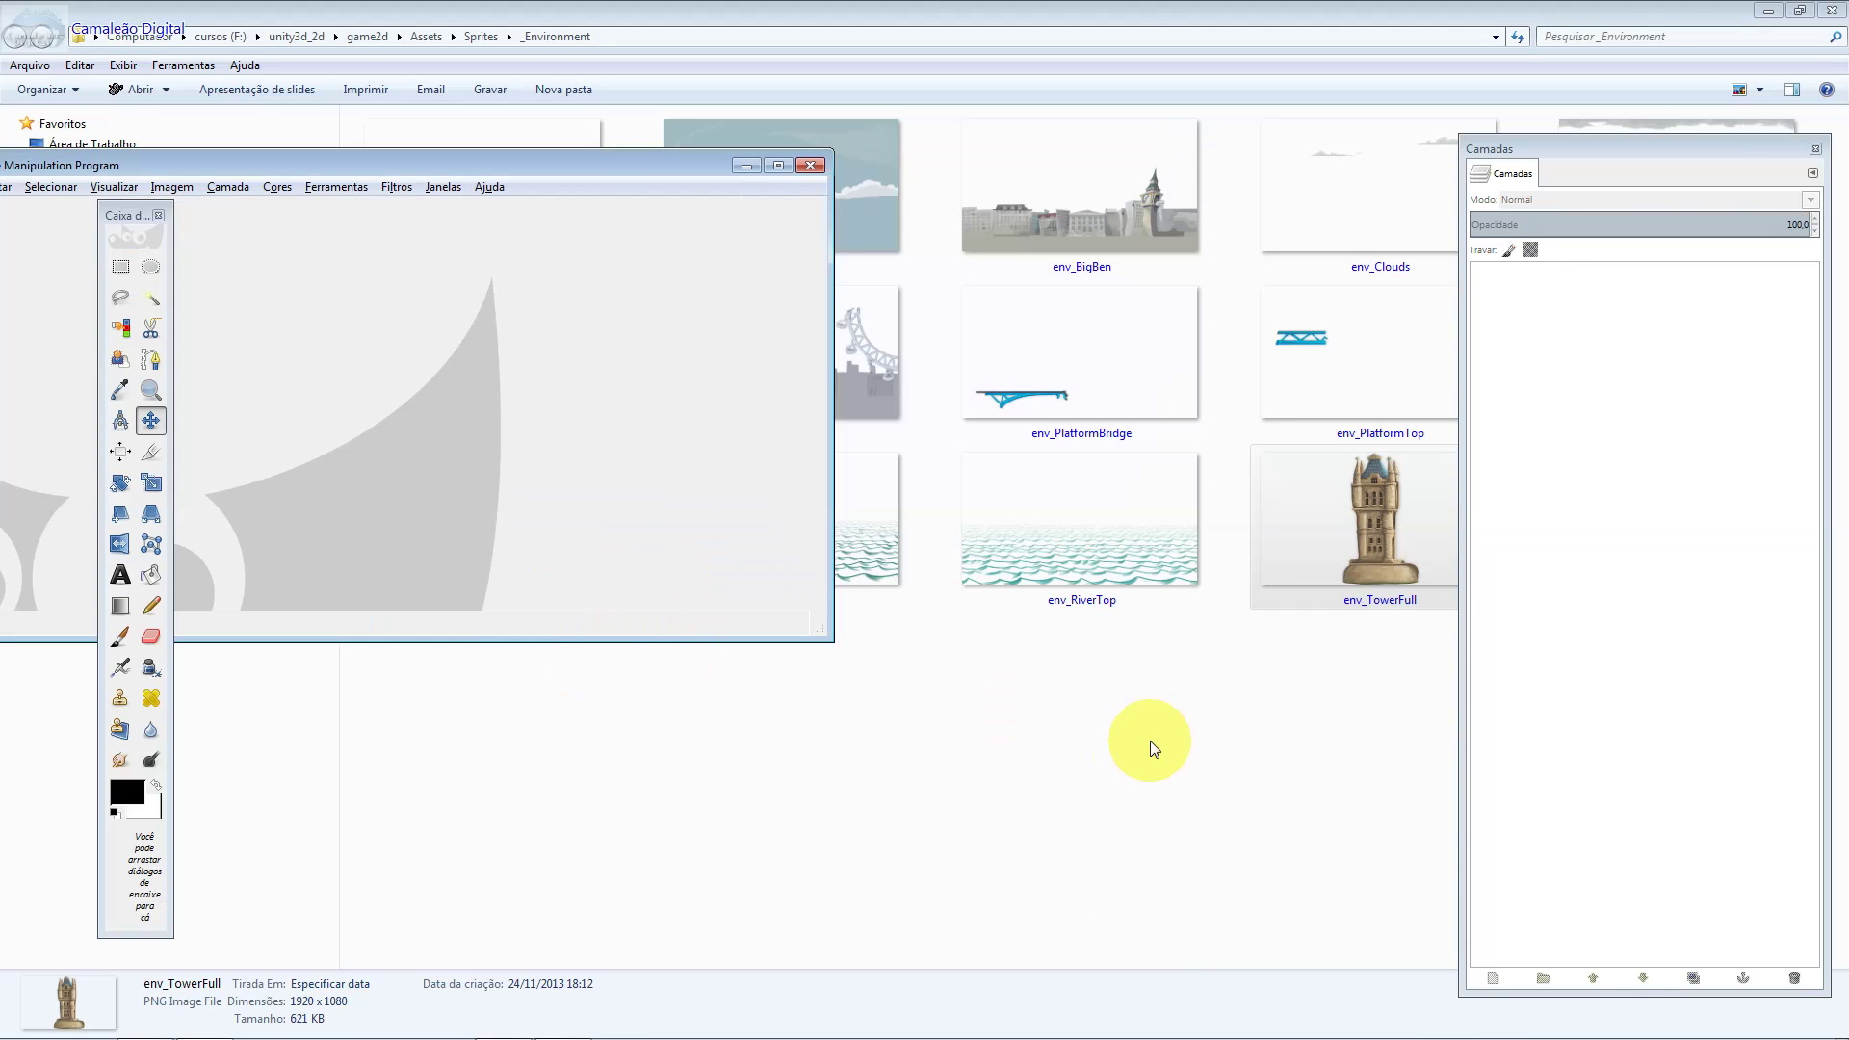
Drag env_BigBen from the Environment sprites folder into GIMP and show its full 1920x1080 width.
left_click(1088, 375)
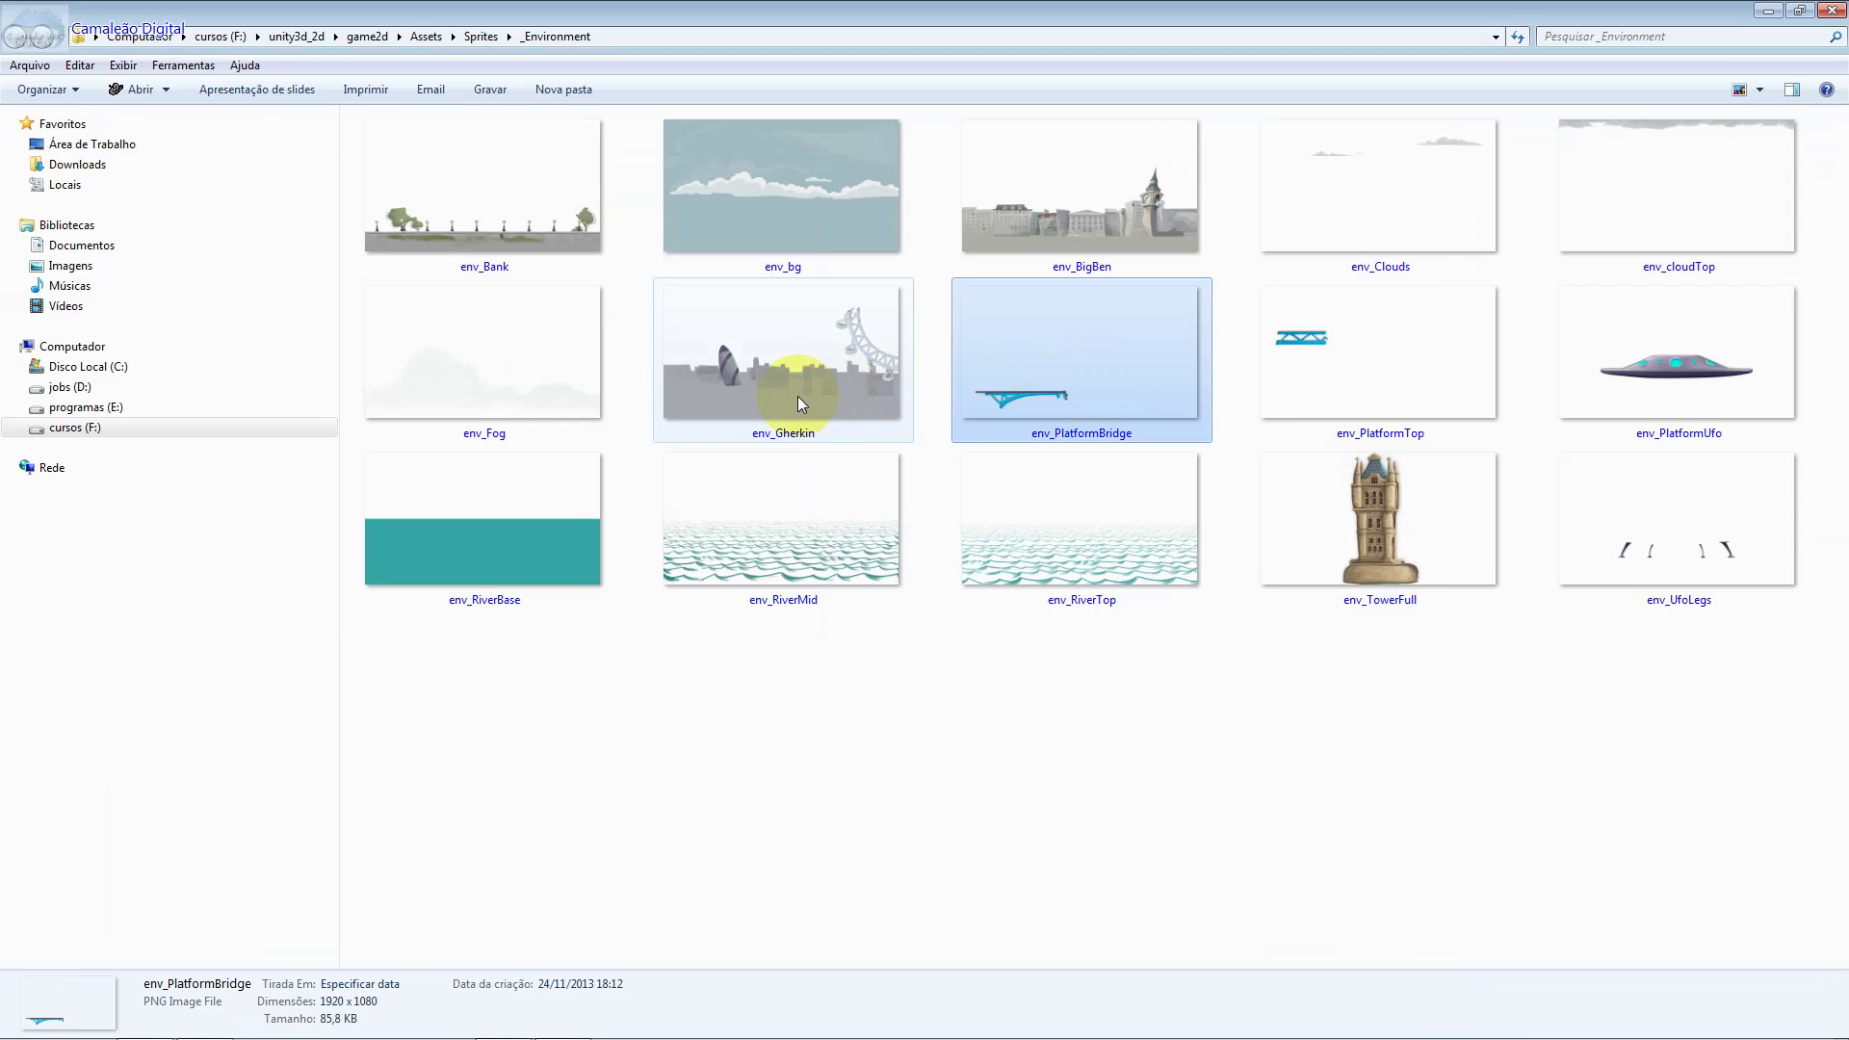
left_click(1008, 231)
key("alt+Tab")
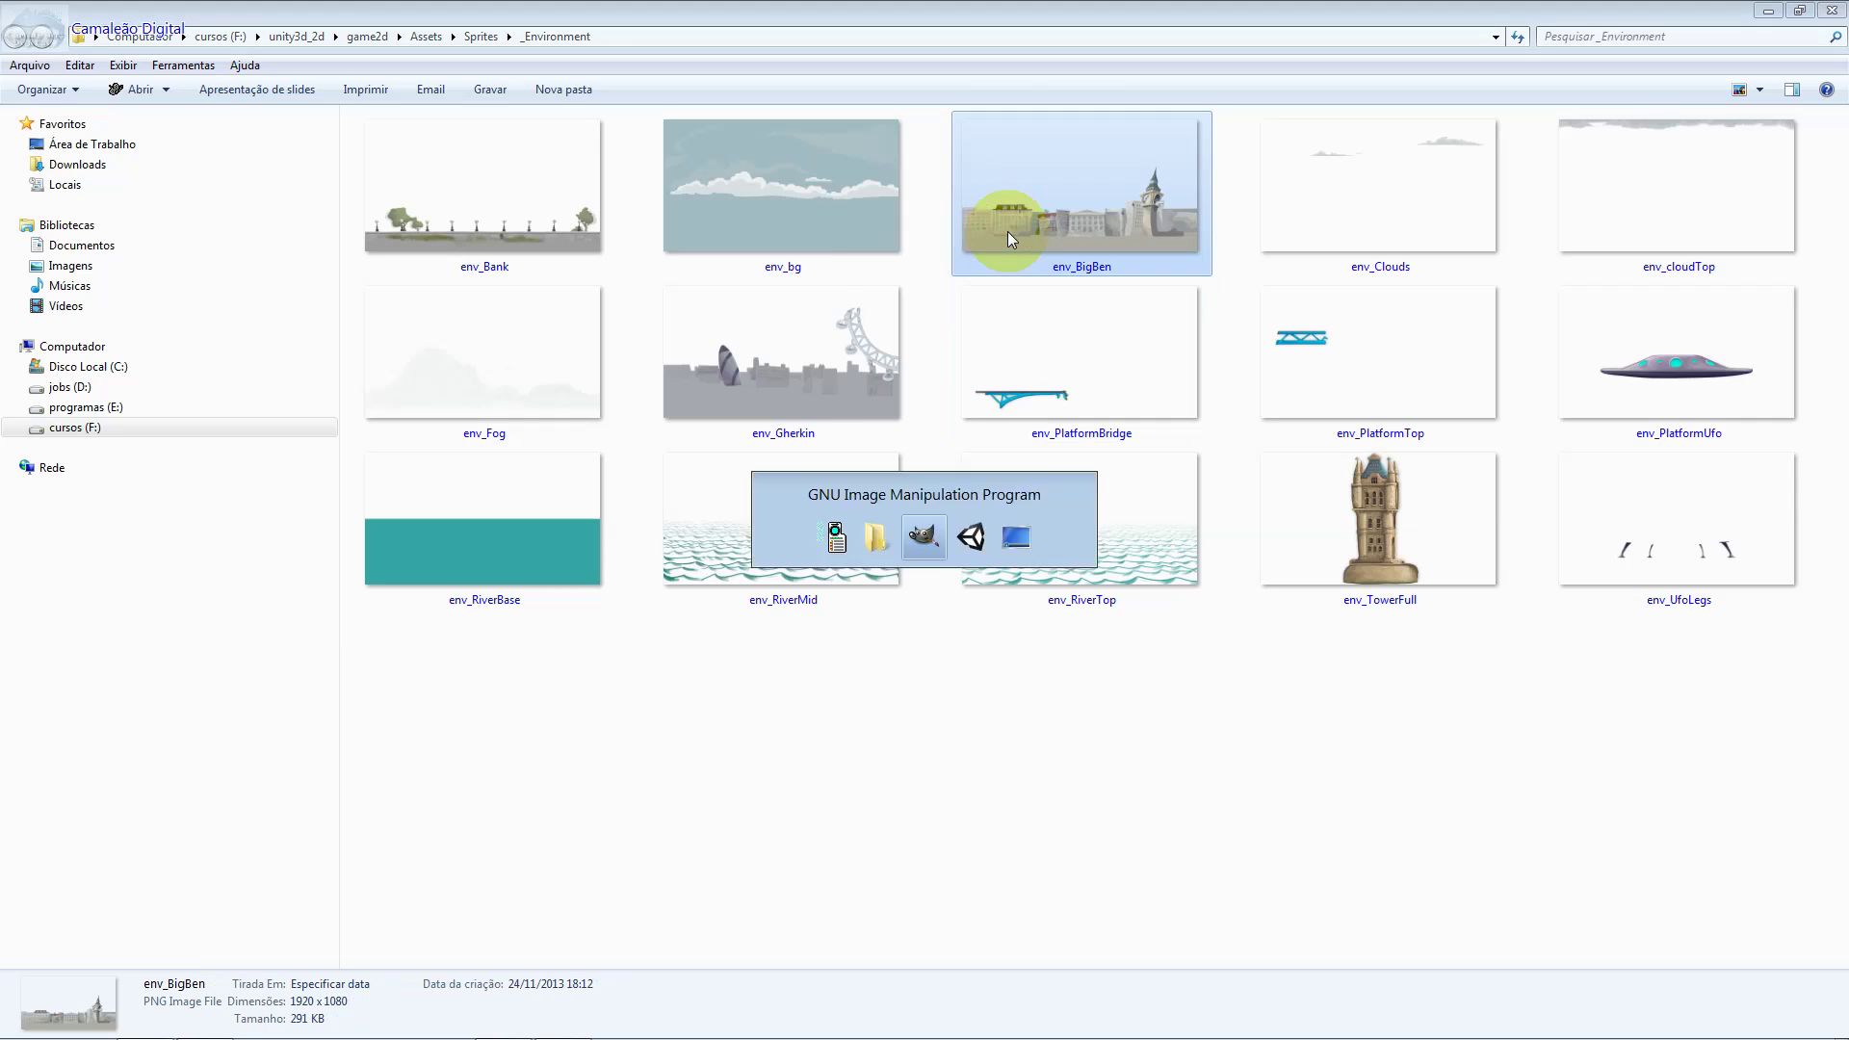
left_click_drag(1007, 231, 528, 378)
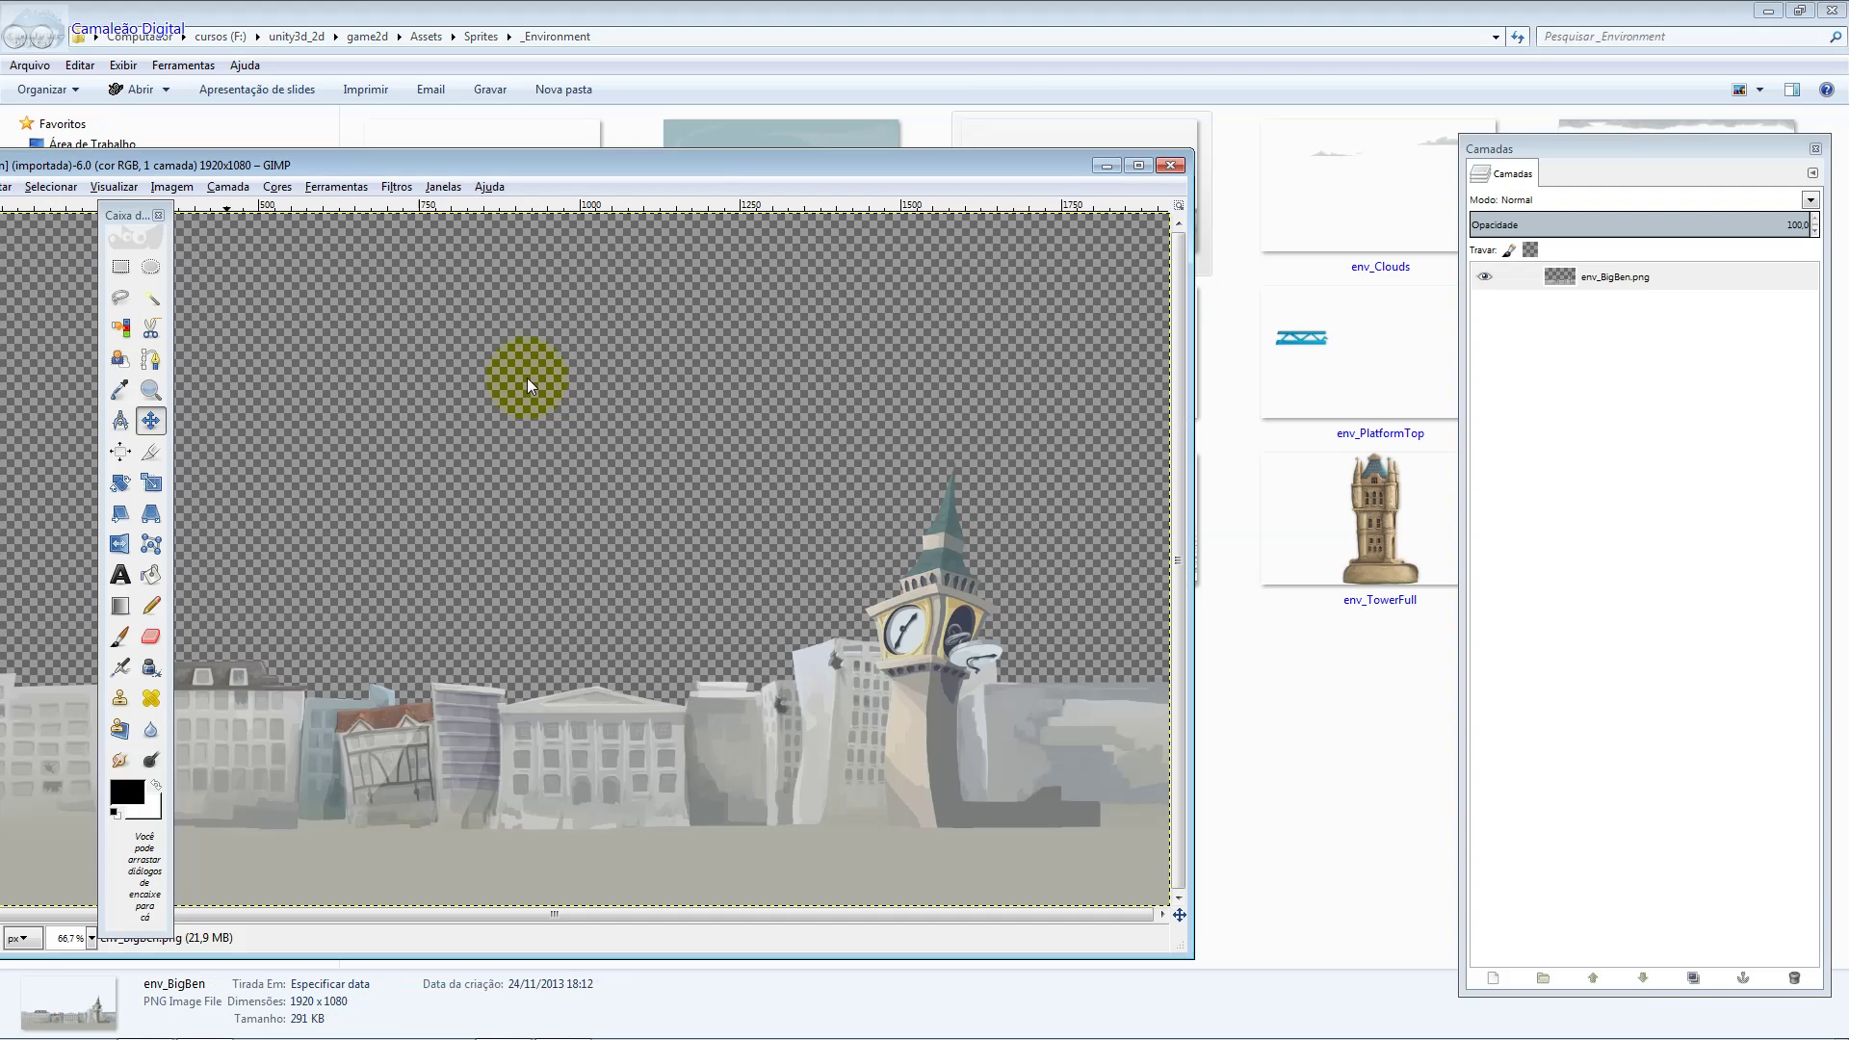
mouse_move(710, 169)
left_mouse_down()
mouse_move(1037, 182)
mouse_move(1020, 170)
left_mouse_up()
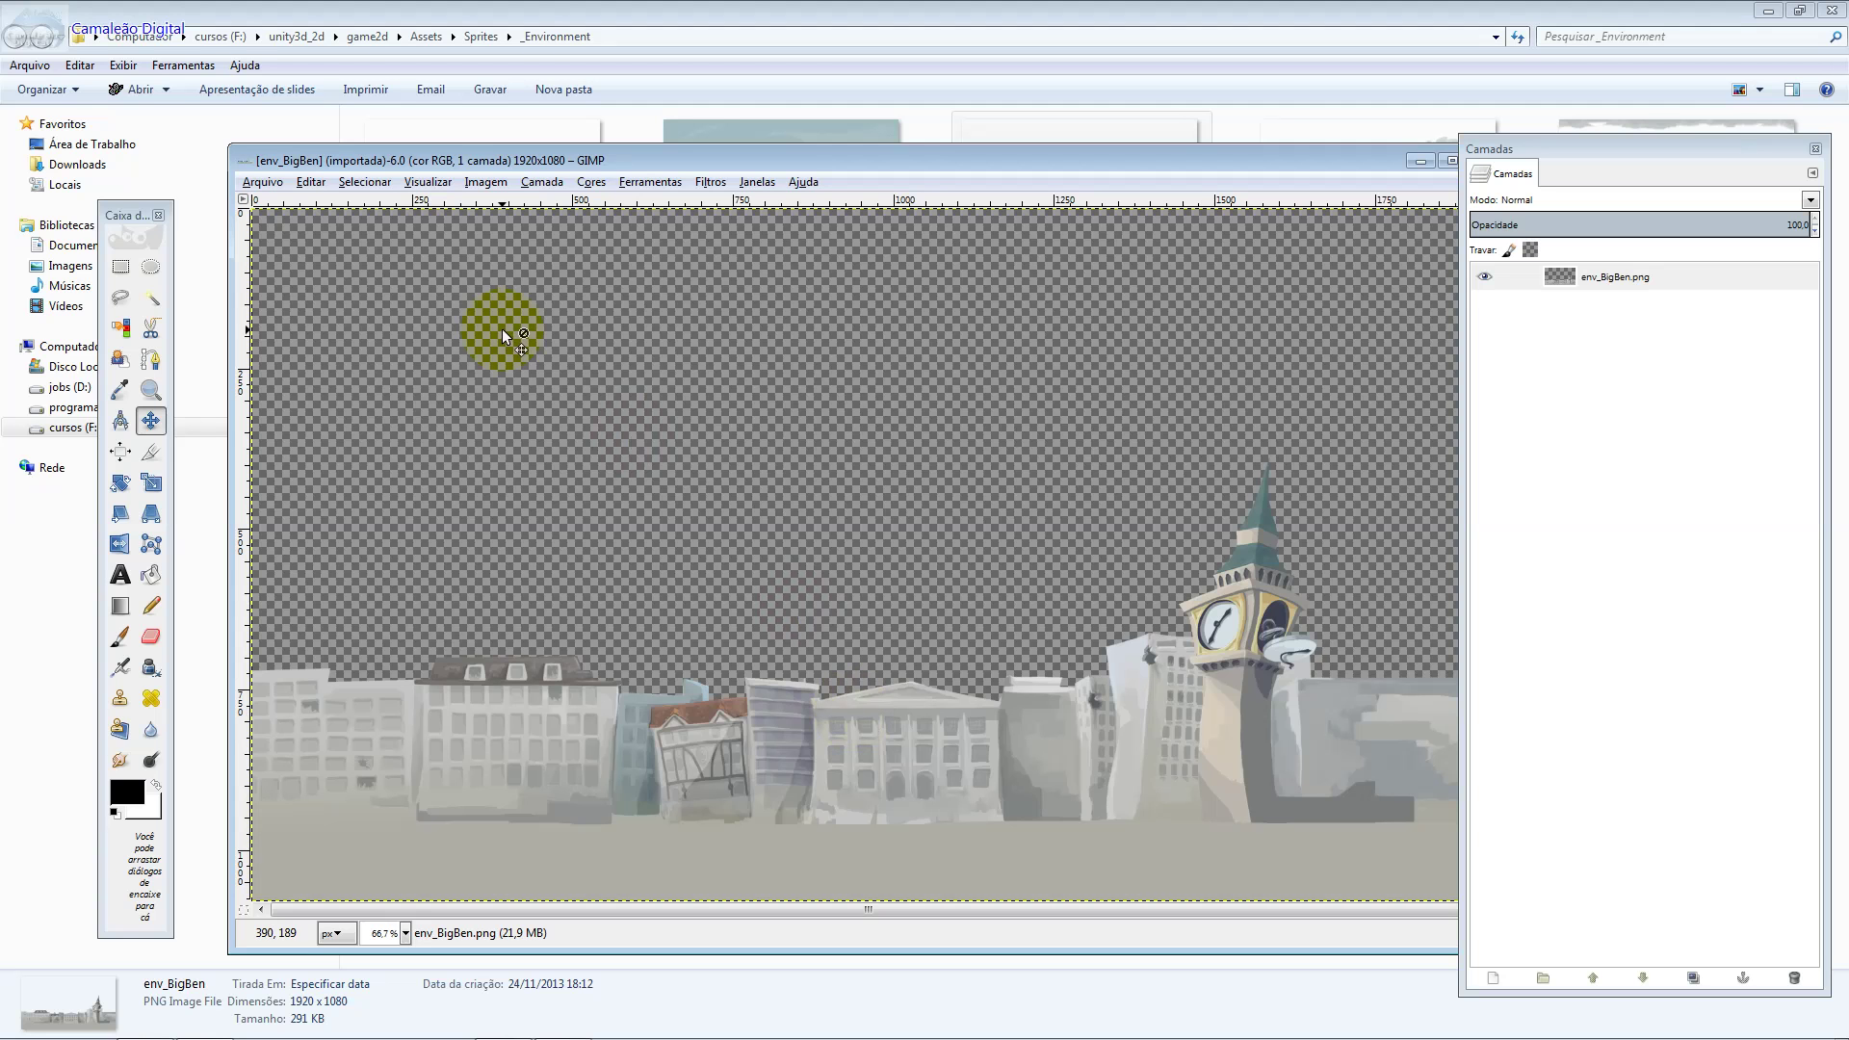
left_click(592, 182)
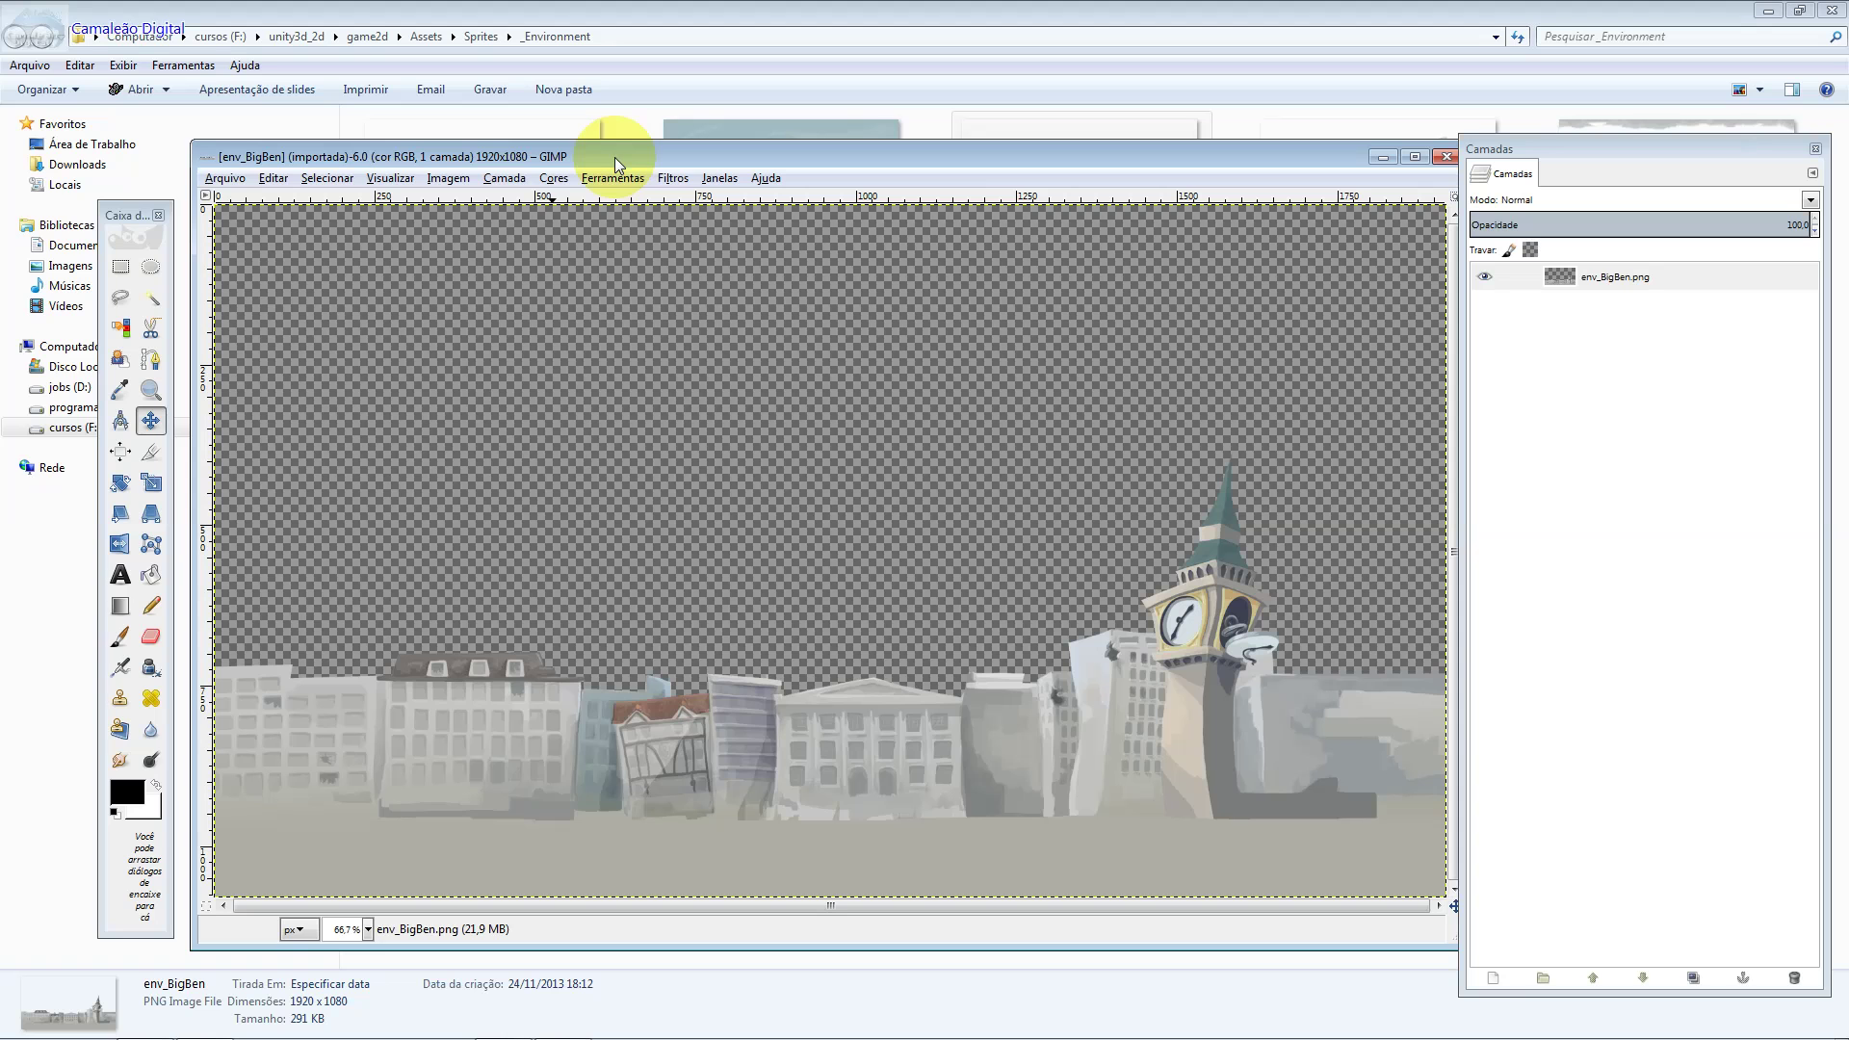
Apply the Pintura a óleo filter to env_BigBen with mask size 4 and no mask-size map.
left_click(555, 179)
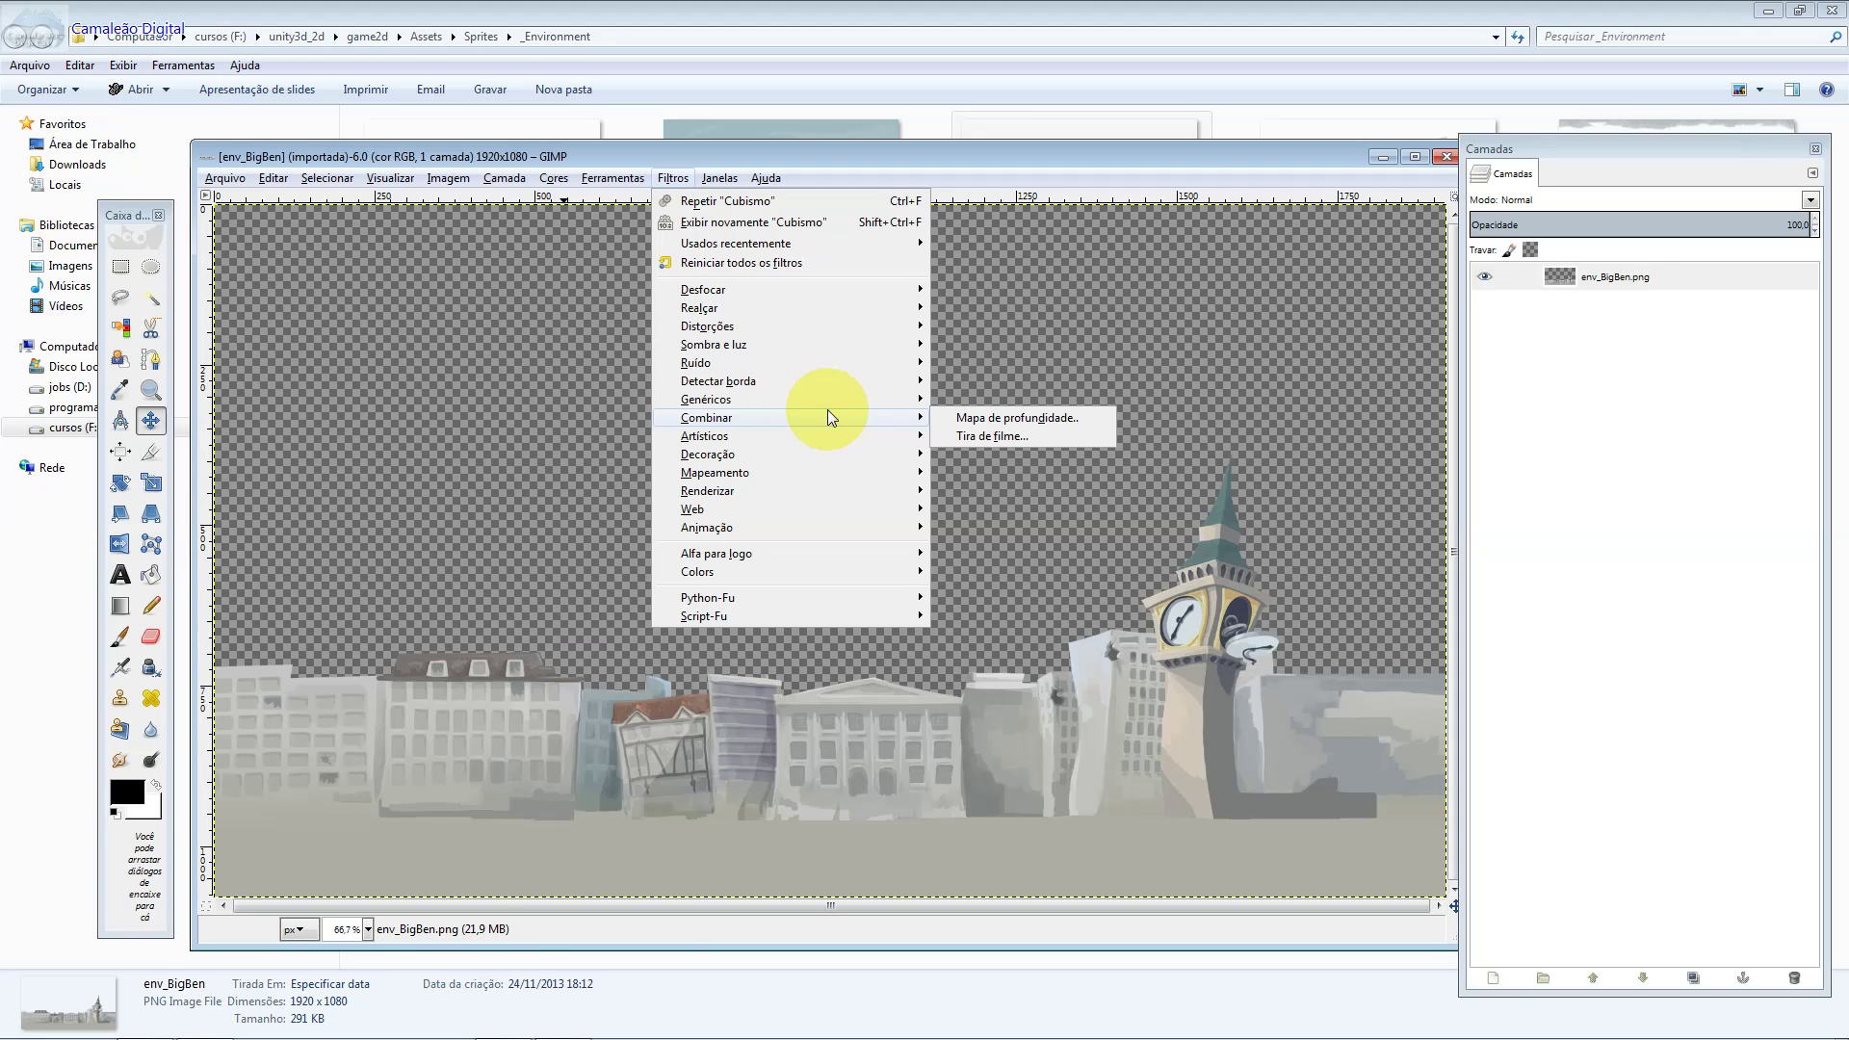
mouse_move(705, 436)
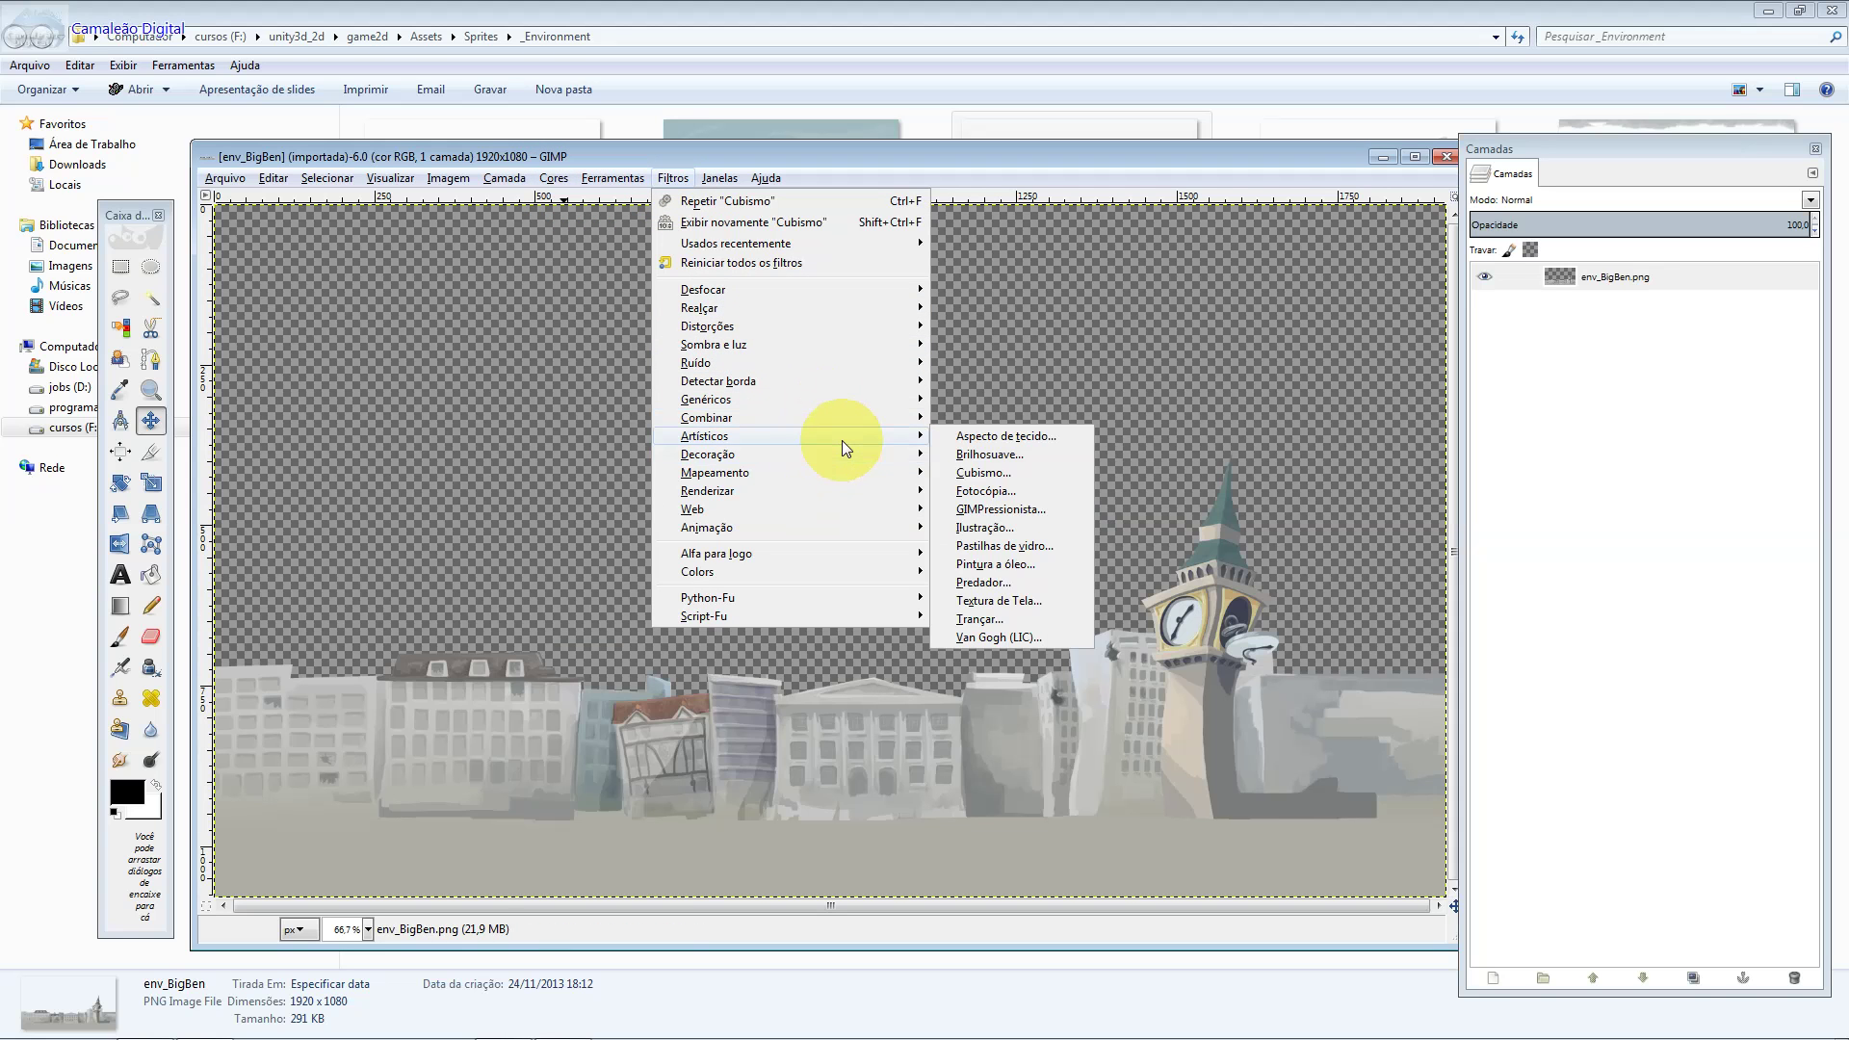
left_click(1040, 564)
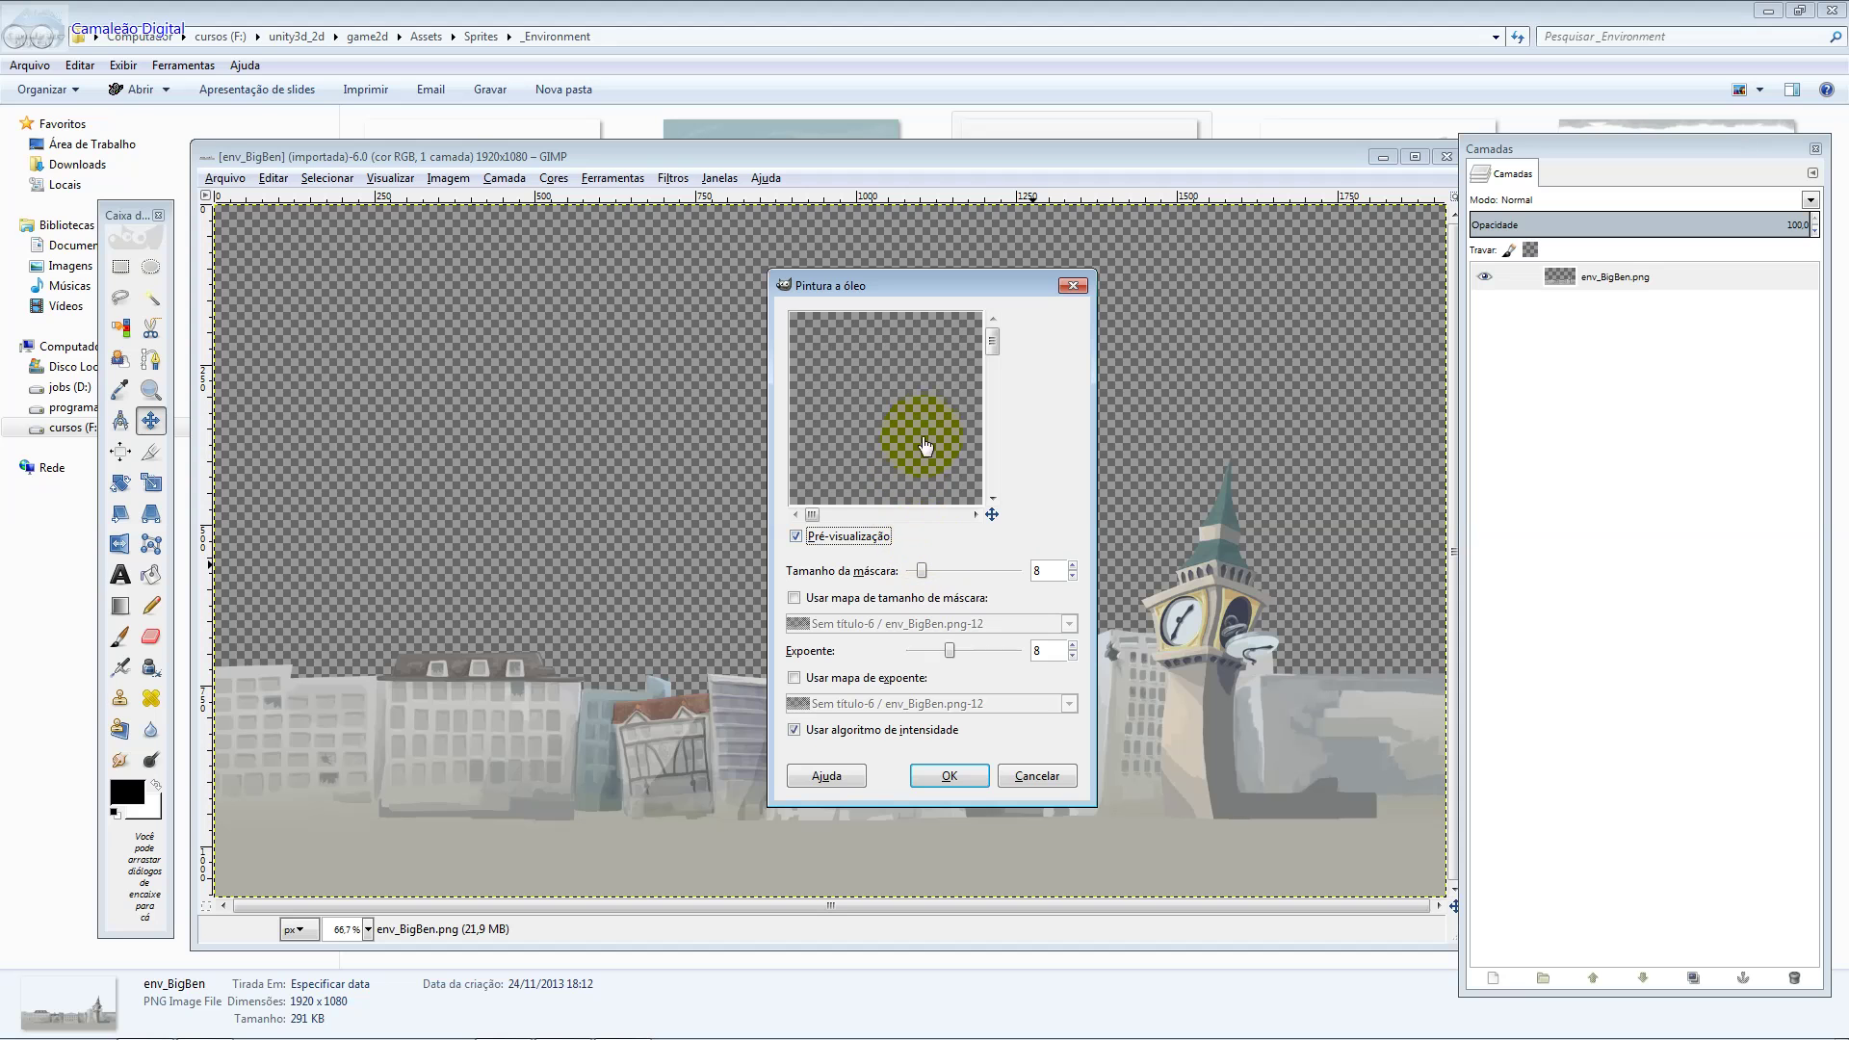
left_click_drag(923, 460, 293, 128)
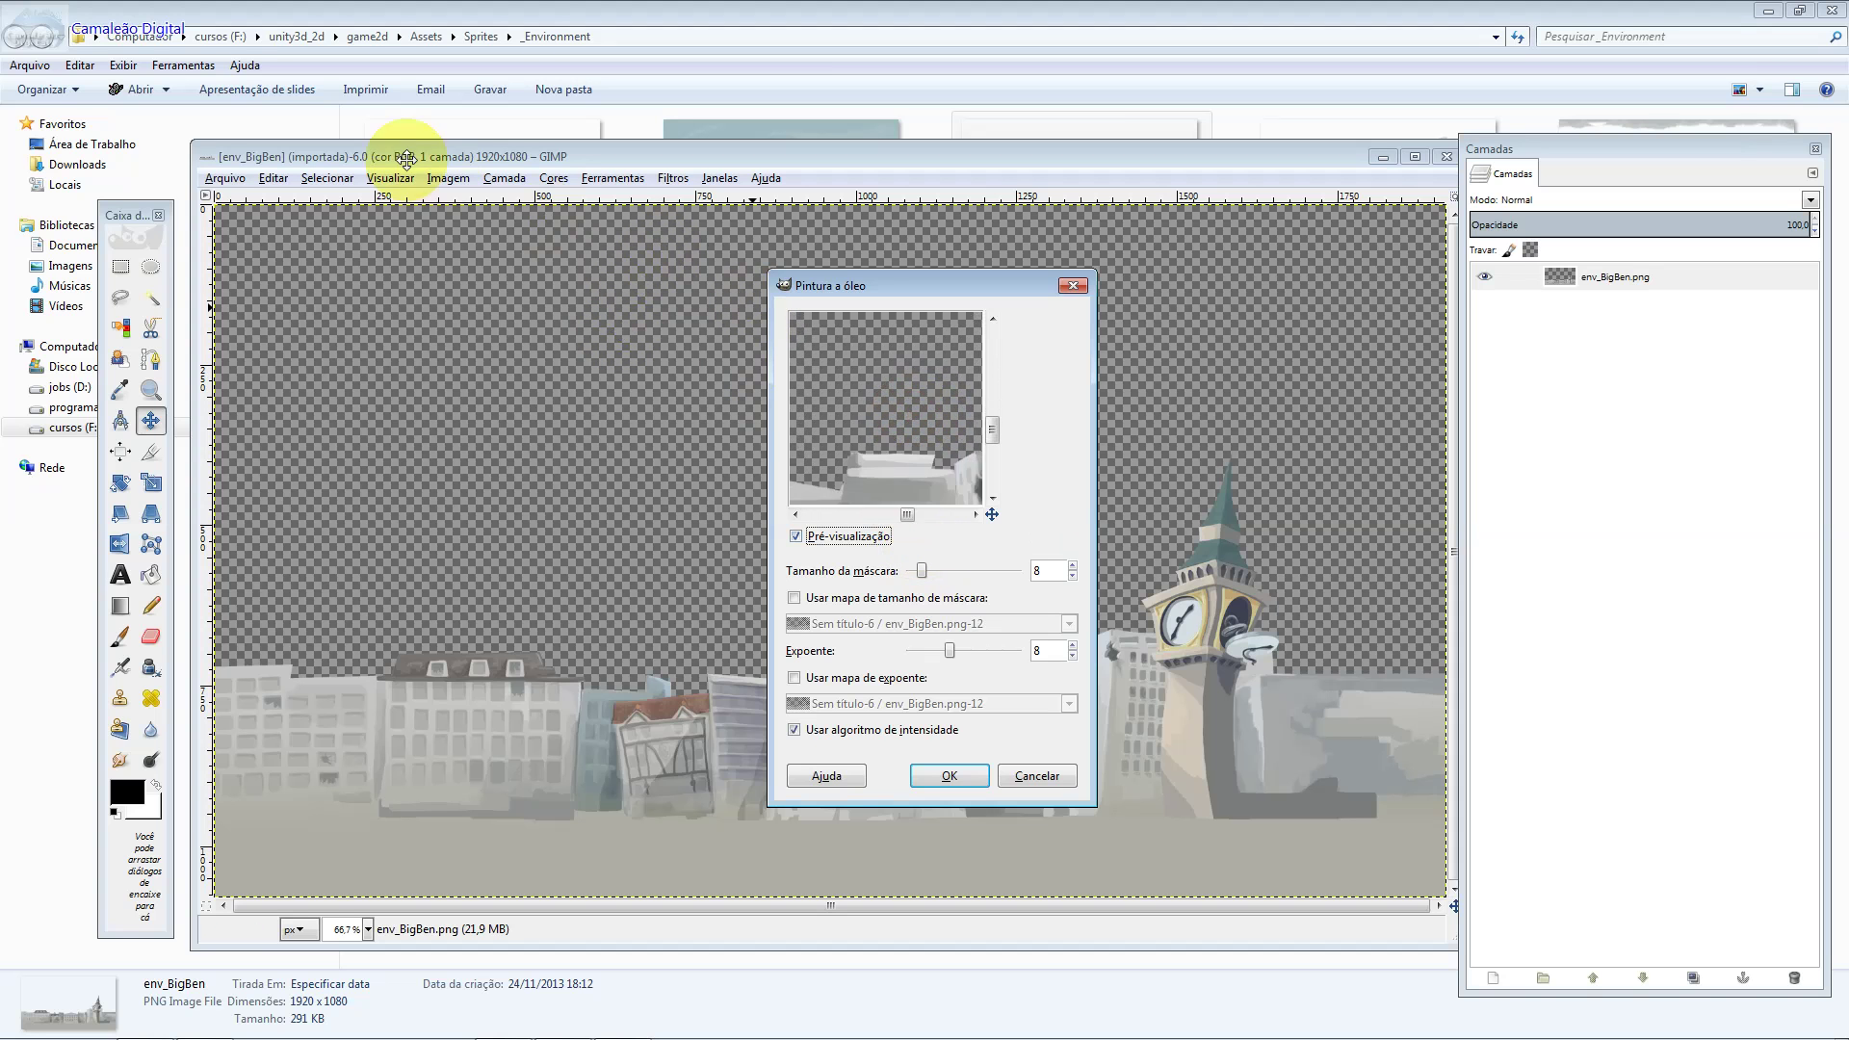
left_click_drag(825, 384, 942, 512)
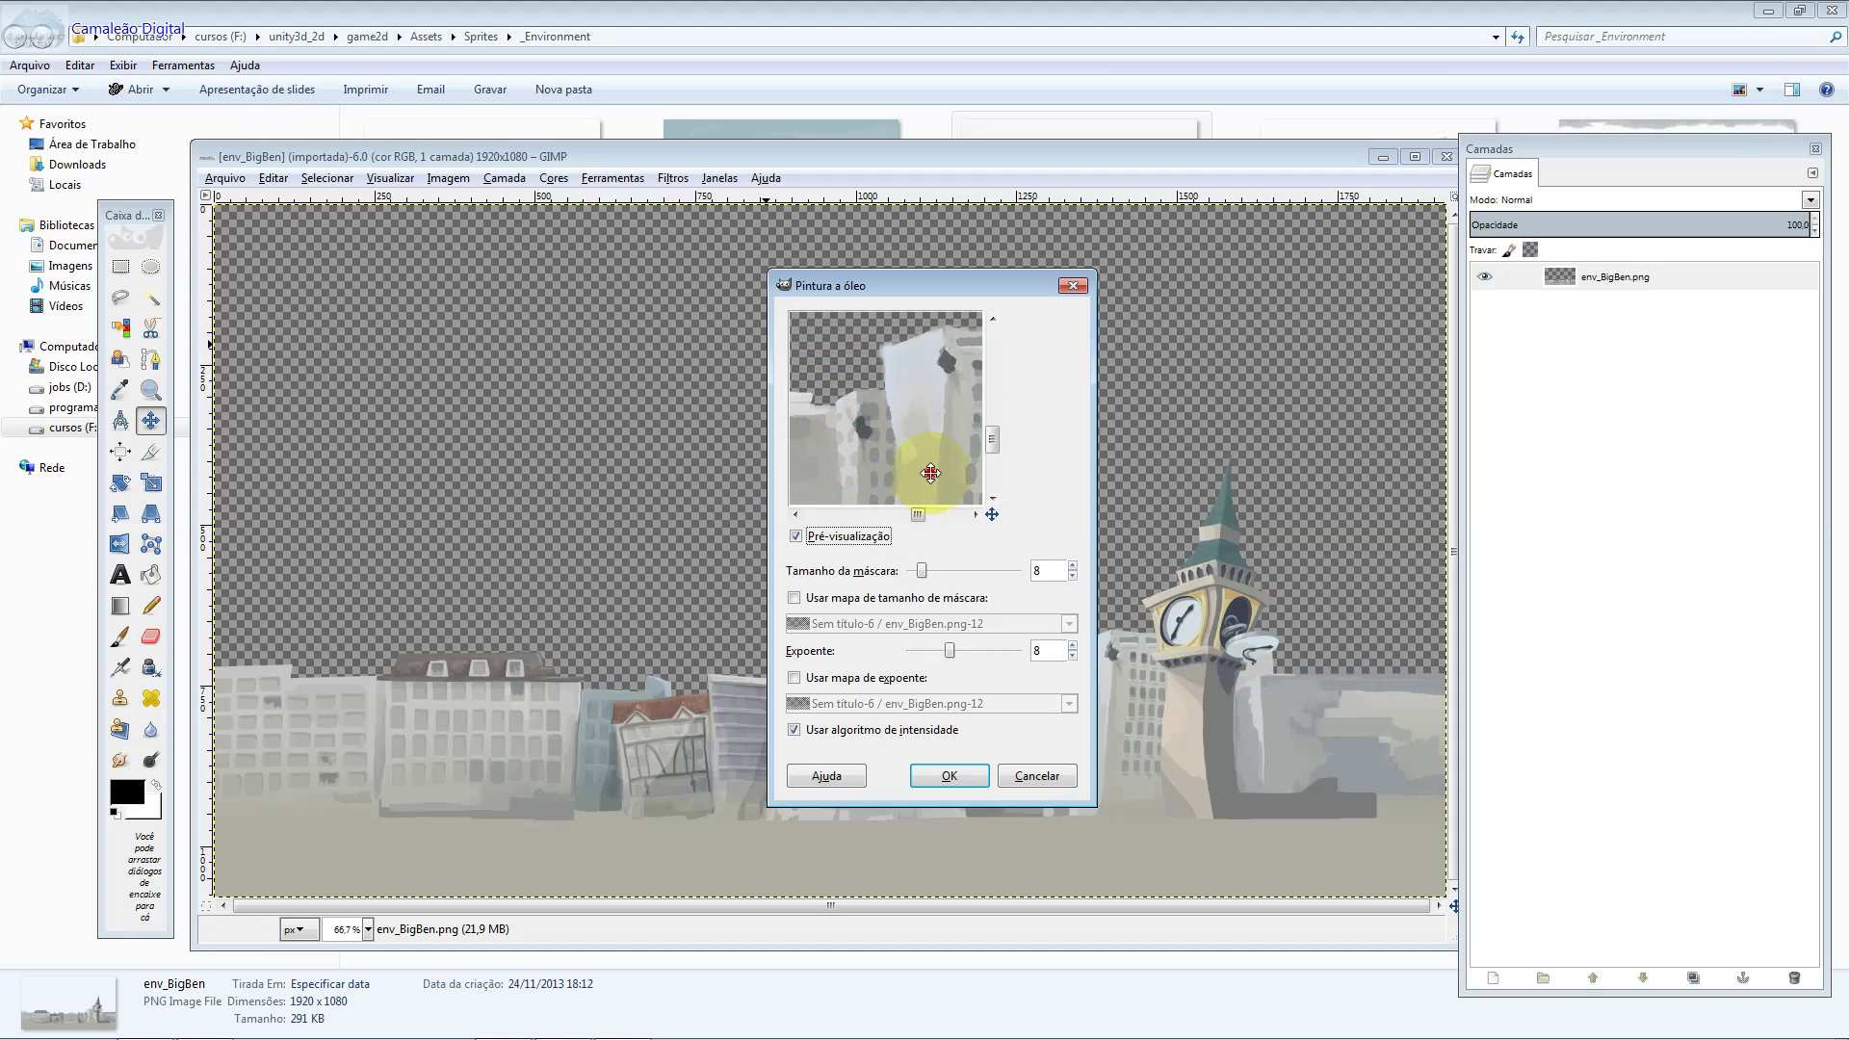
mouse_move(922, 570)
left_mouse_down()
mouse_move(1014, 587)
mouse_move(916, 571)
left_mouse_up()
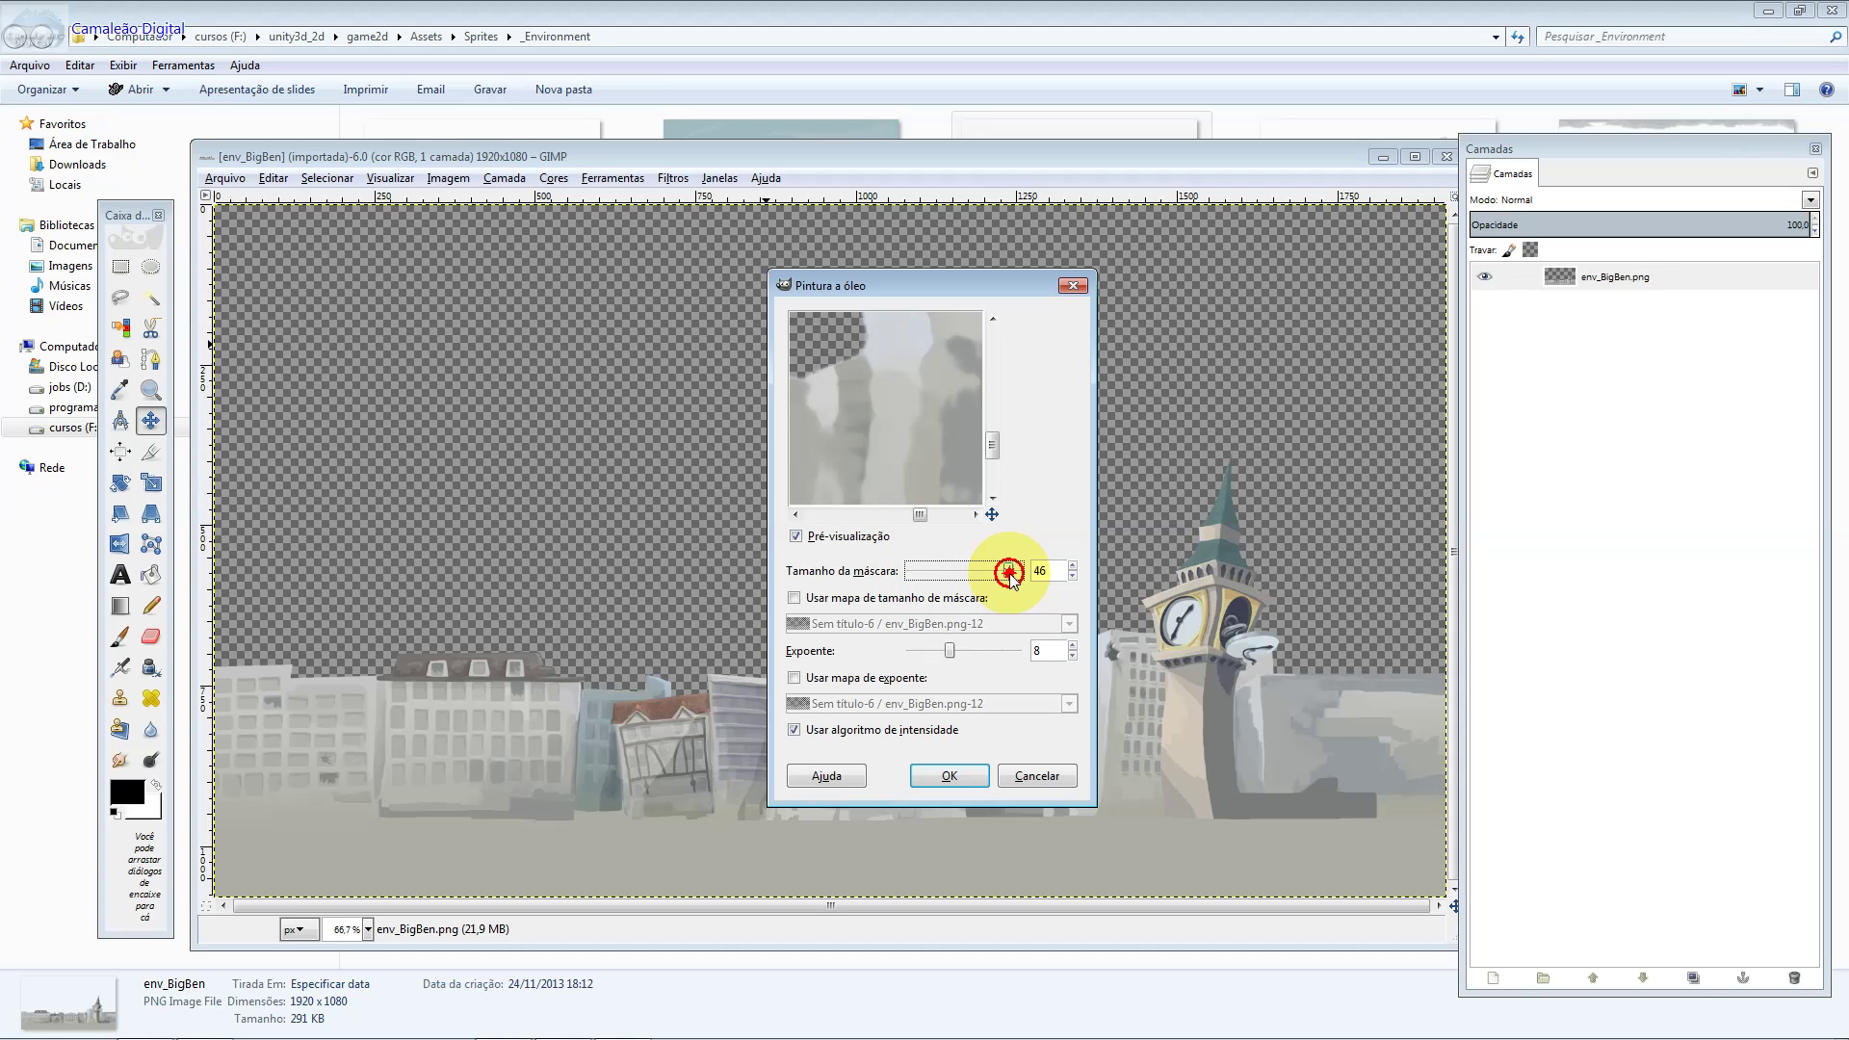
left_click(917, 573)
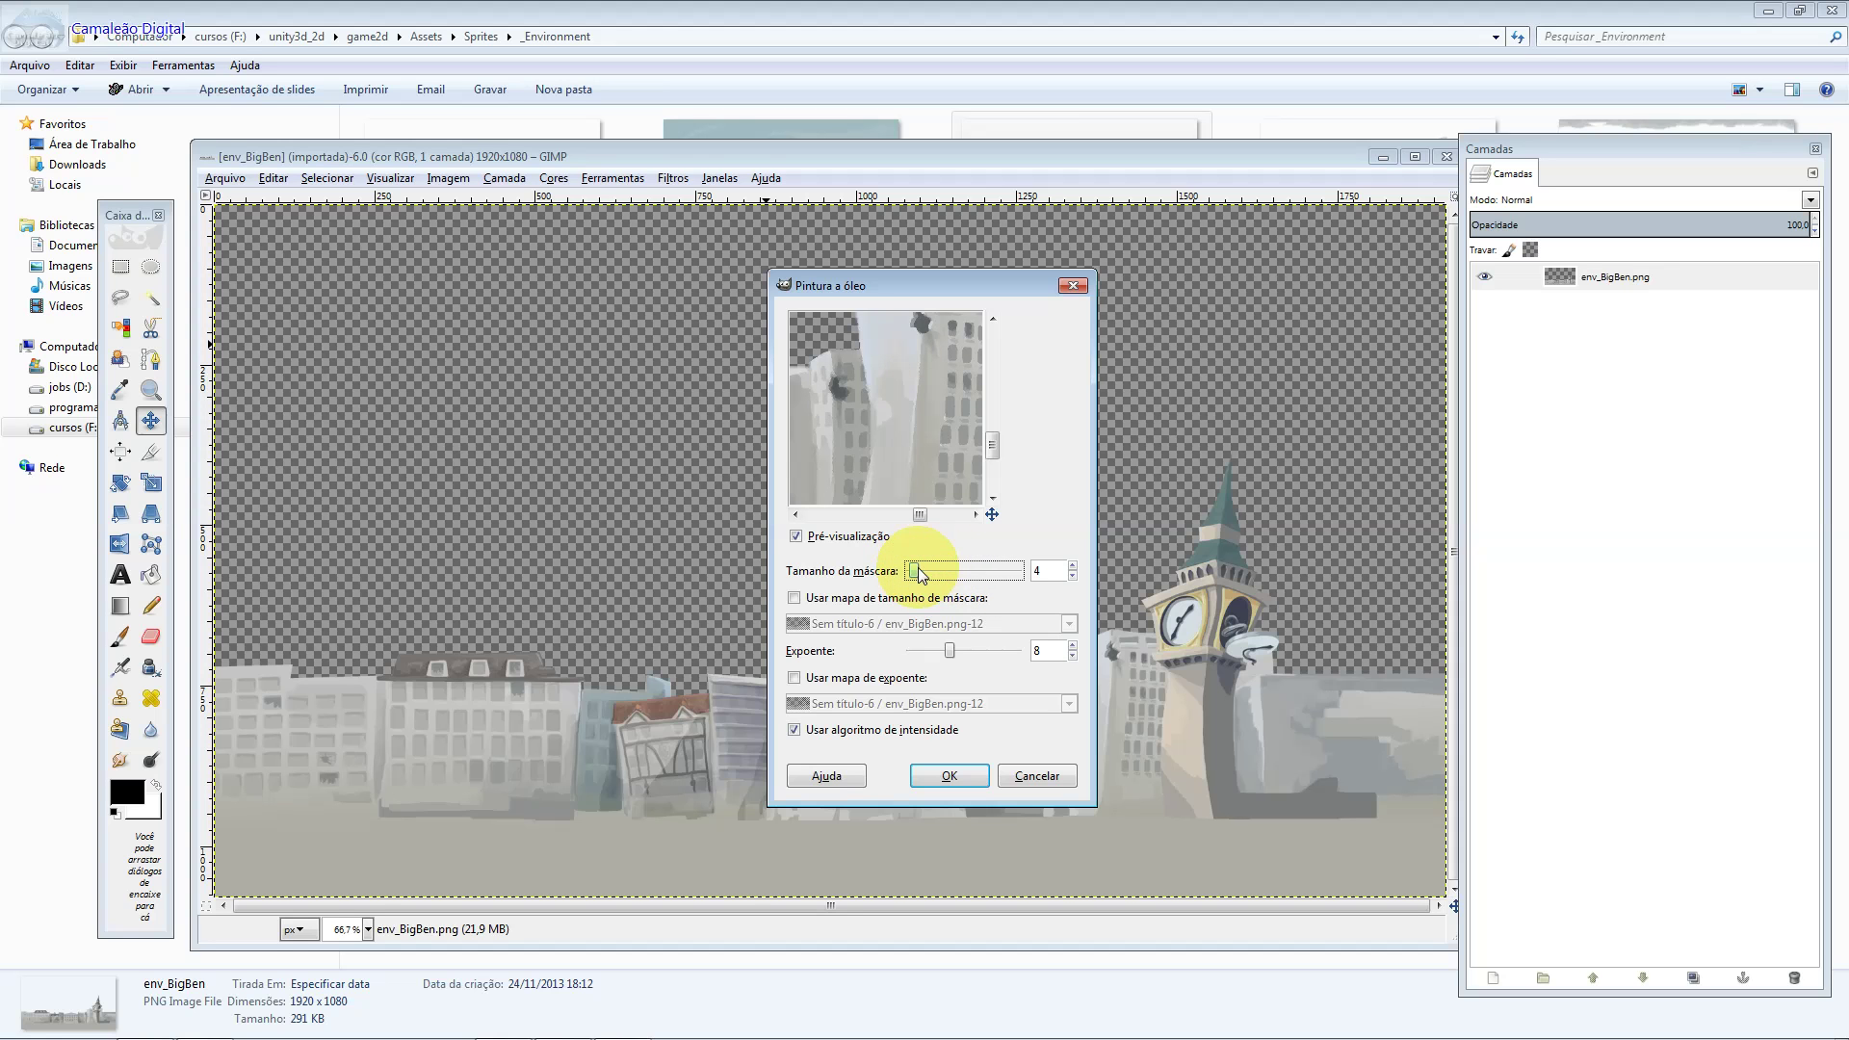
left_click(848, 599)
left_click(848, 601)
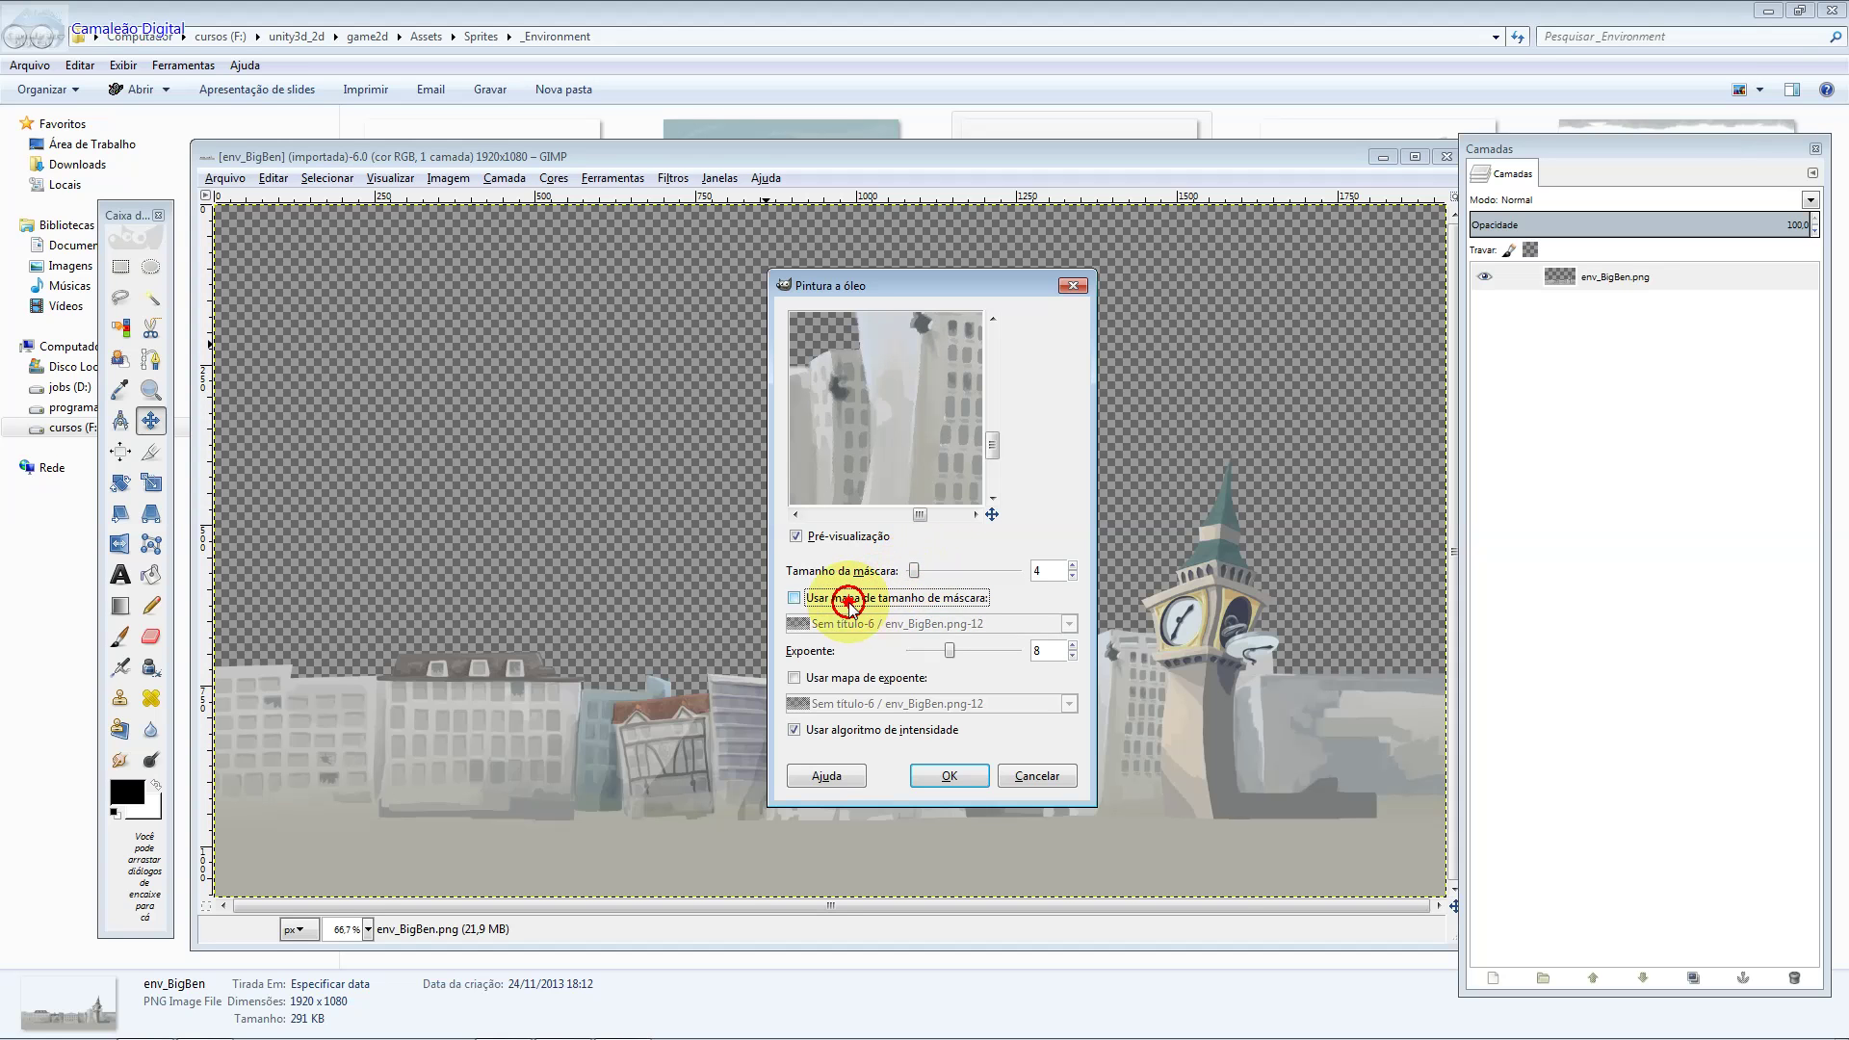
left_click(949, 775)
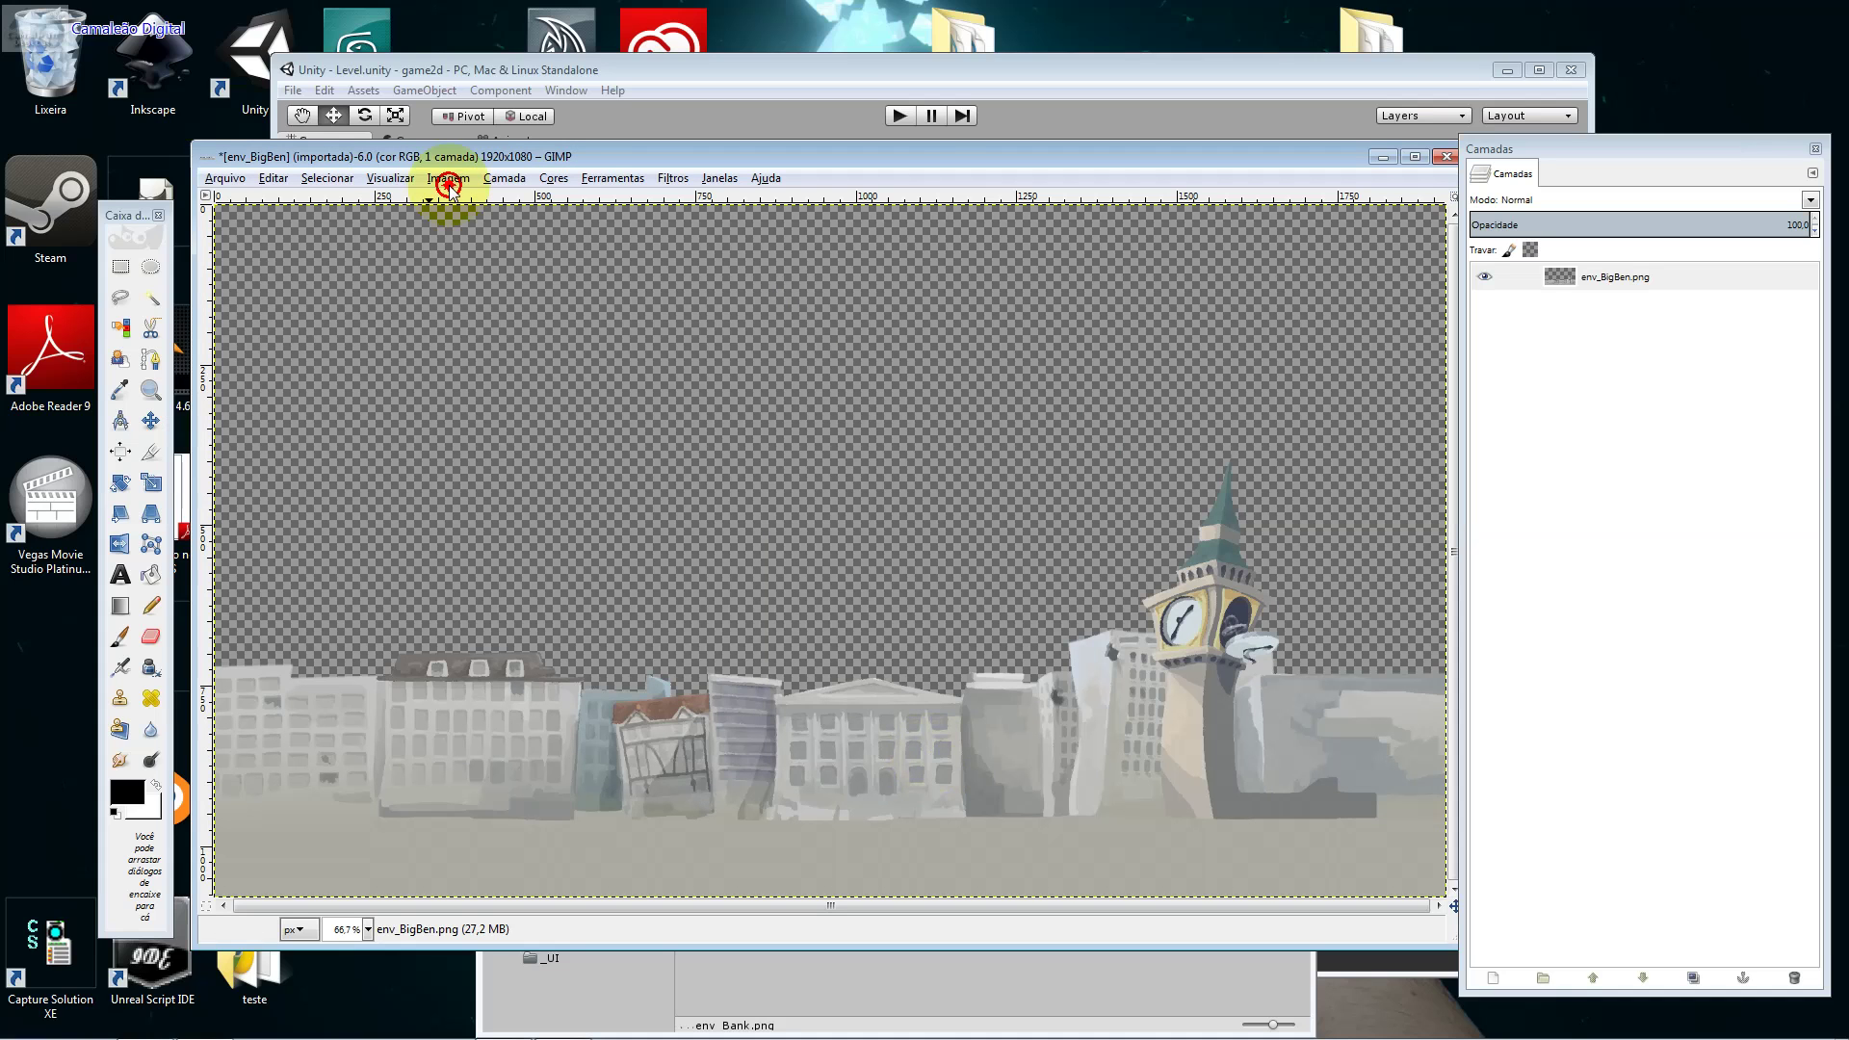
Open Matiz-saturação for the skyline, target blue tones and widen the overlap to 56.
left_click(553, 180)
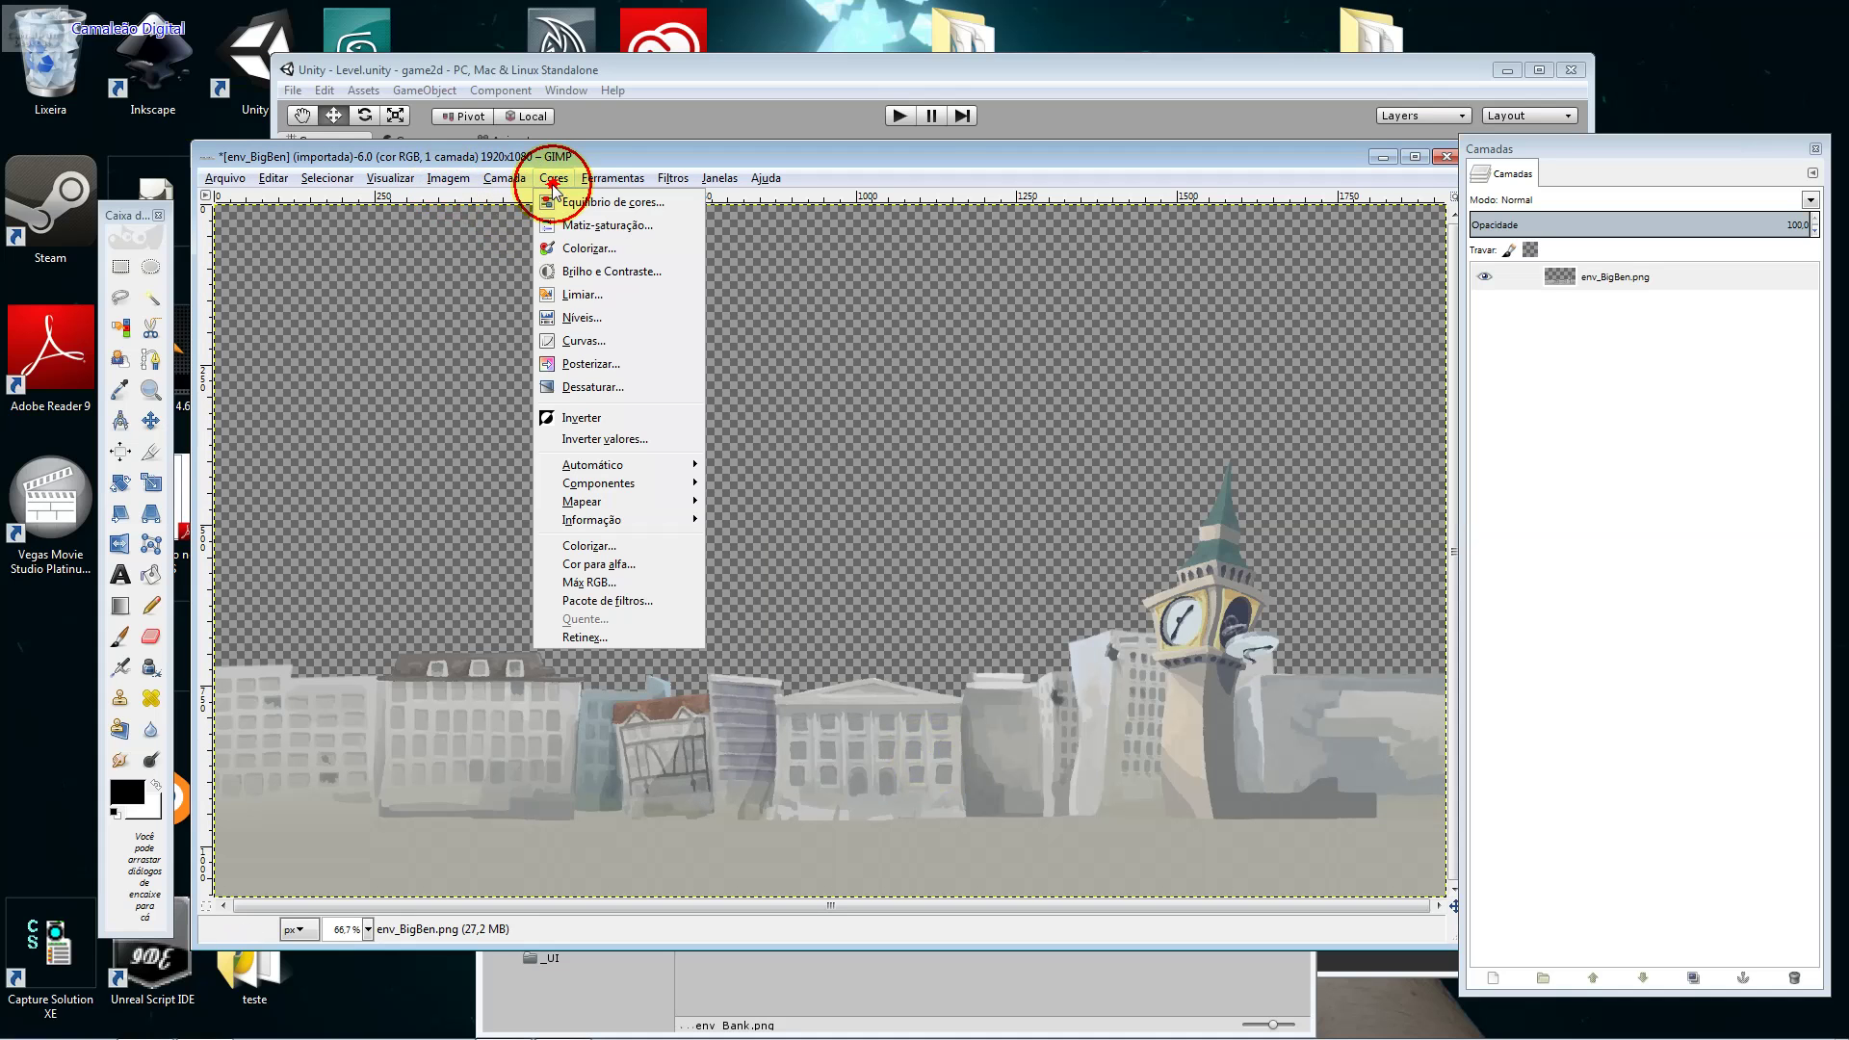
left_click(606, 225)
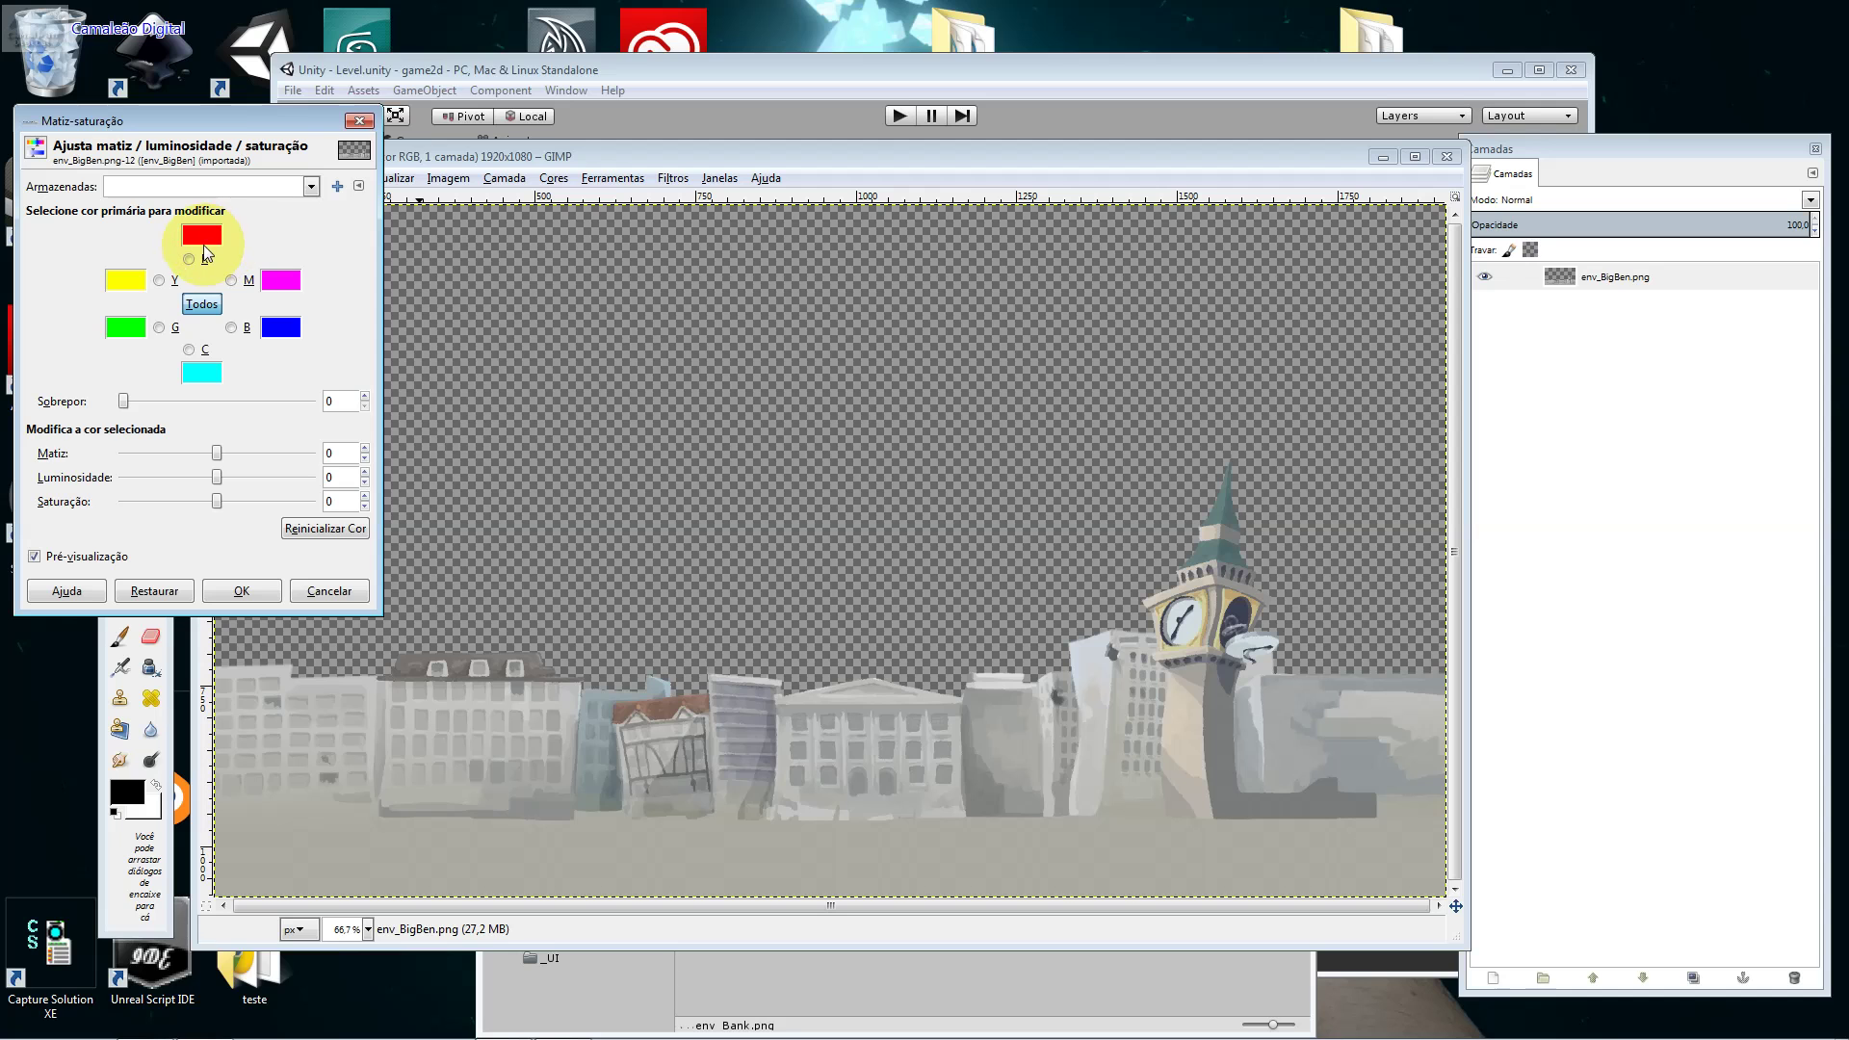
left_click(221, 312)
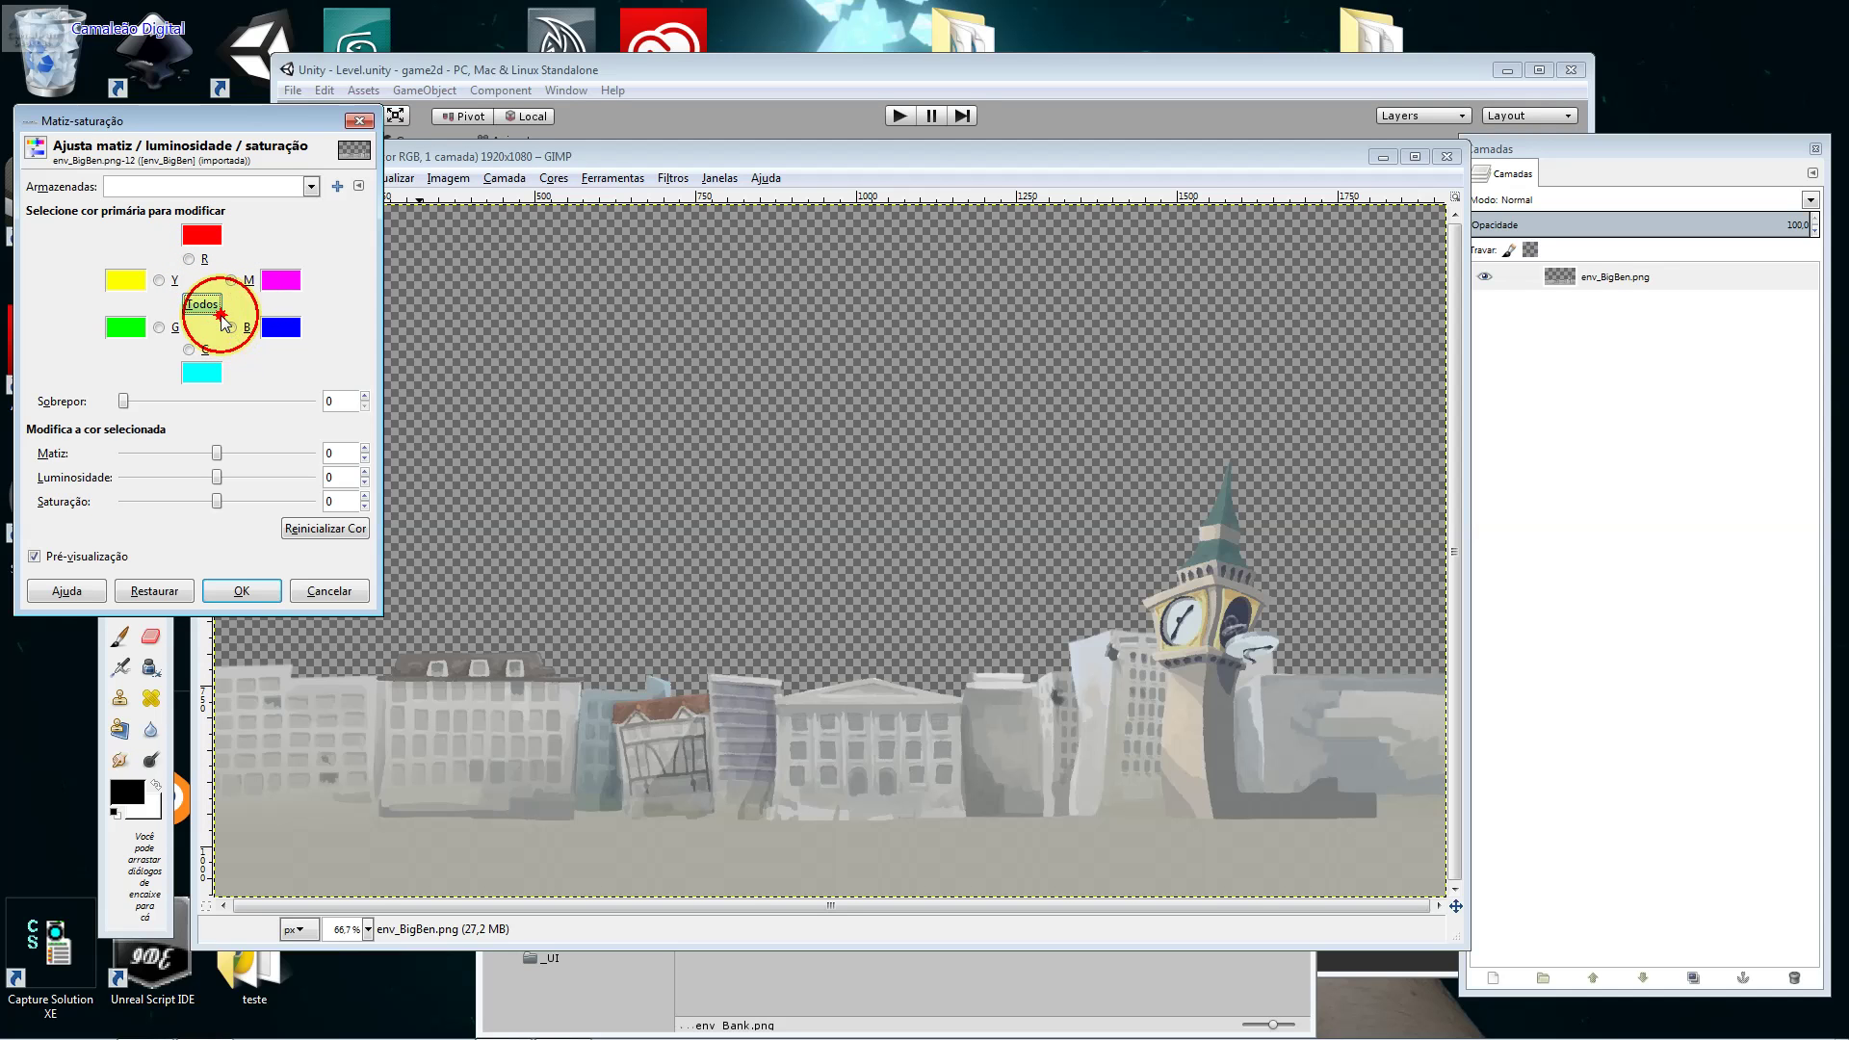
left_click(231, 327)
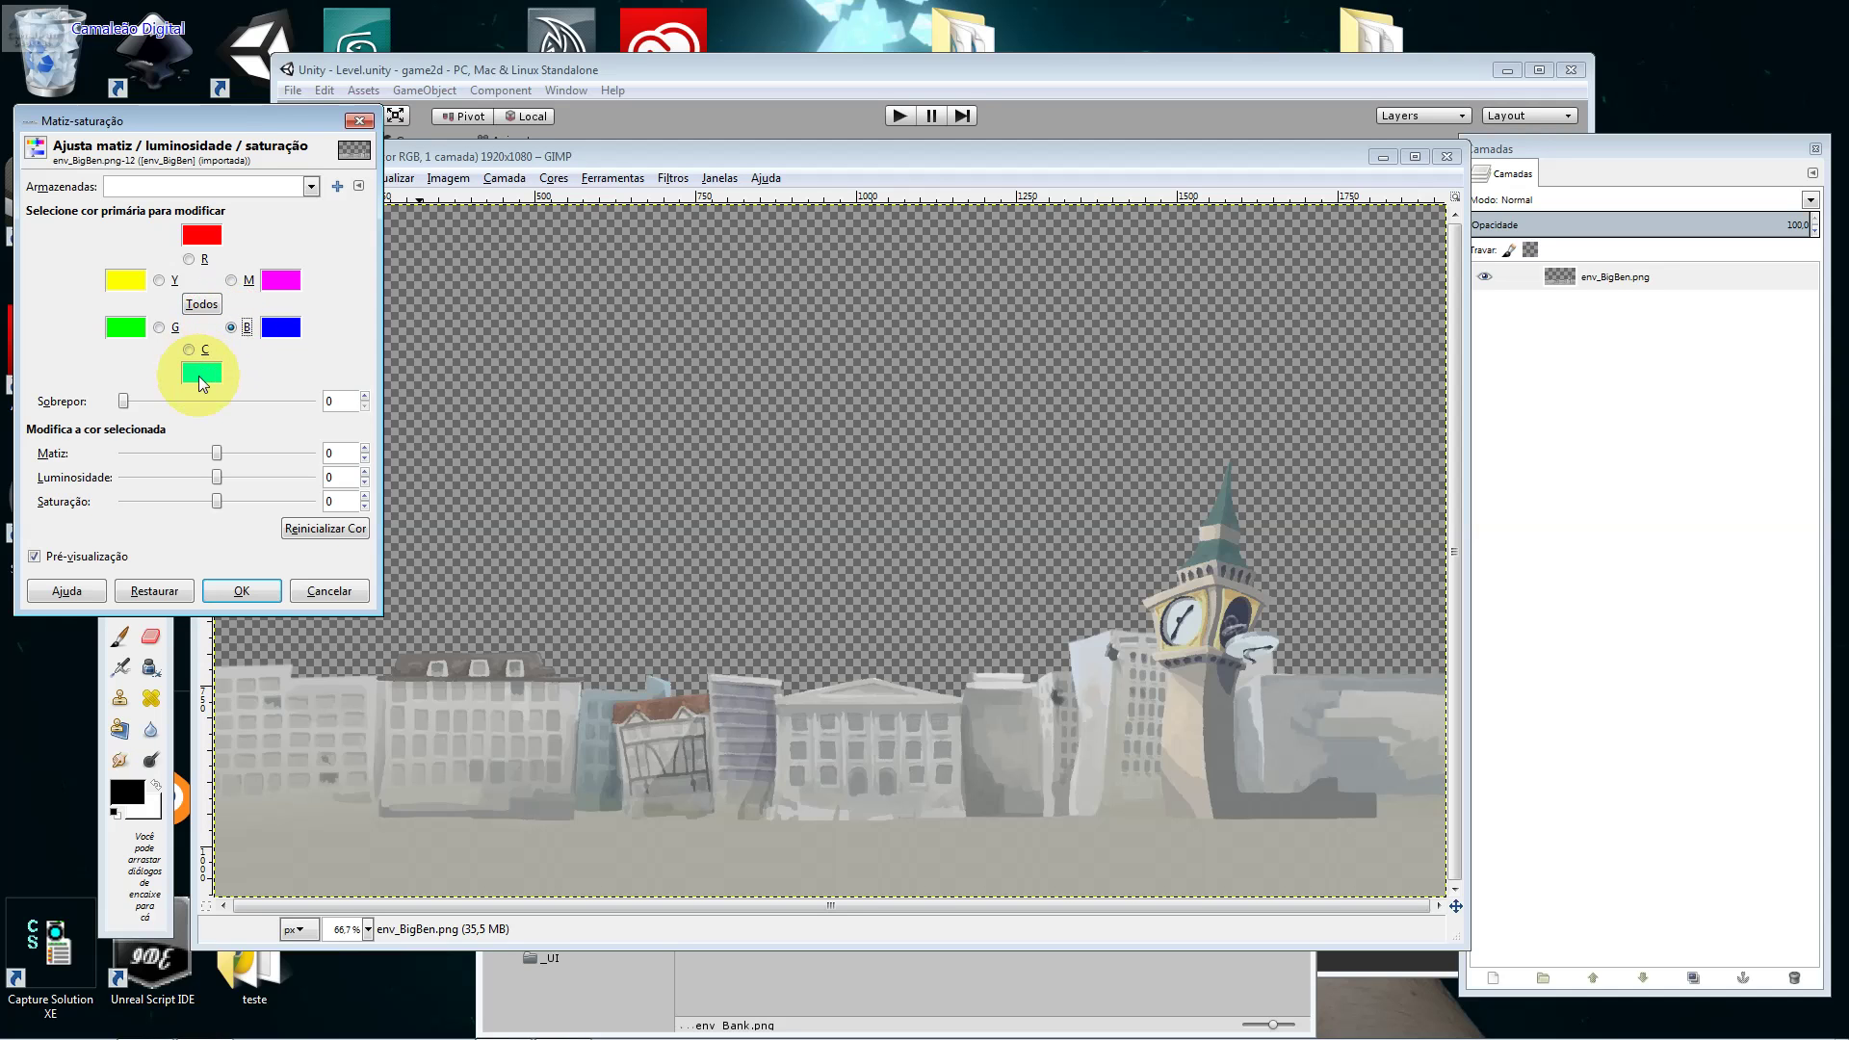
mouse_move(124, 401)
left_mouse_down()
mouse_move(236, 419)
mouse_move(193, 454)
mouse_move(160, 451)
left_mouse_up()
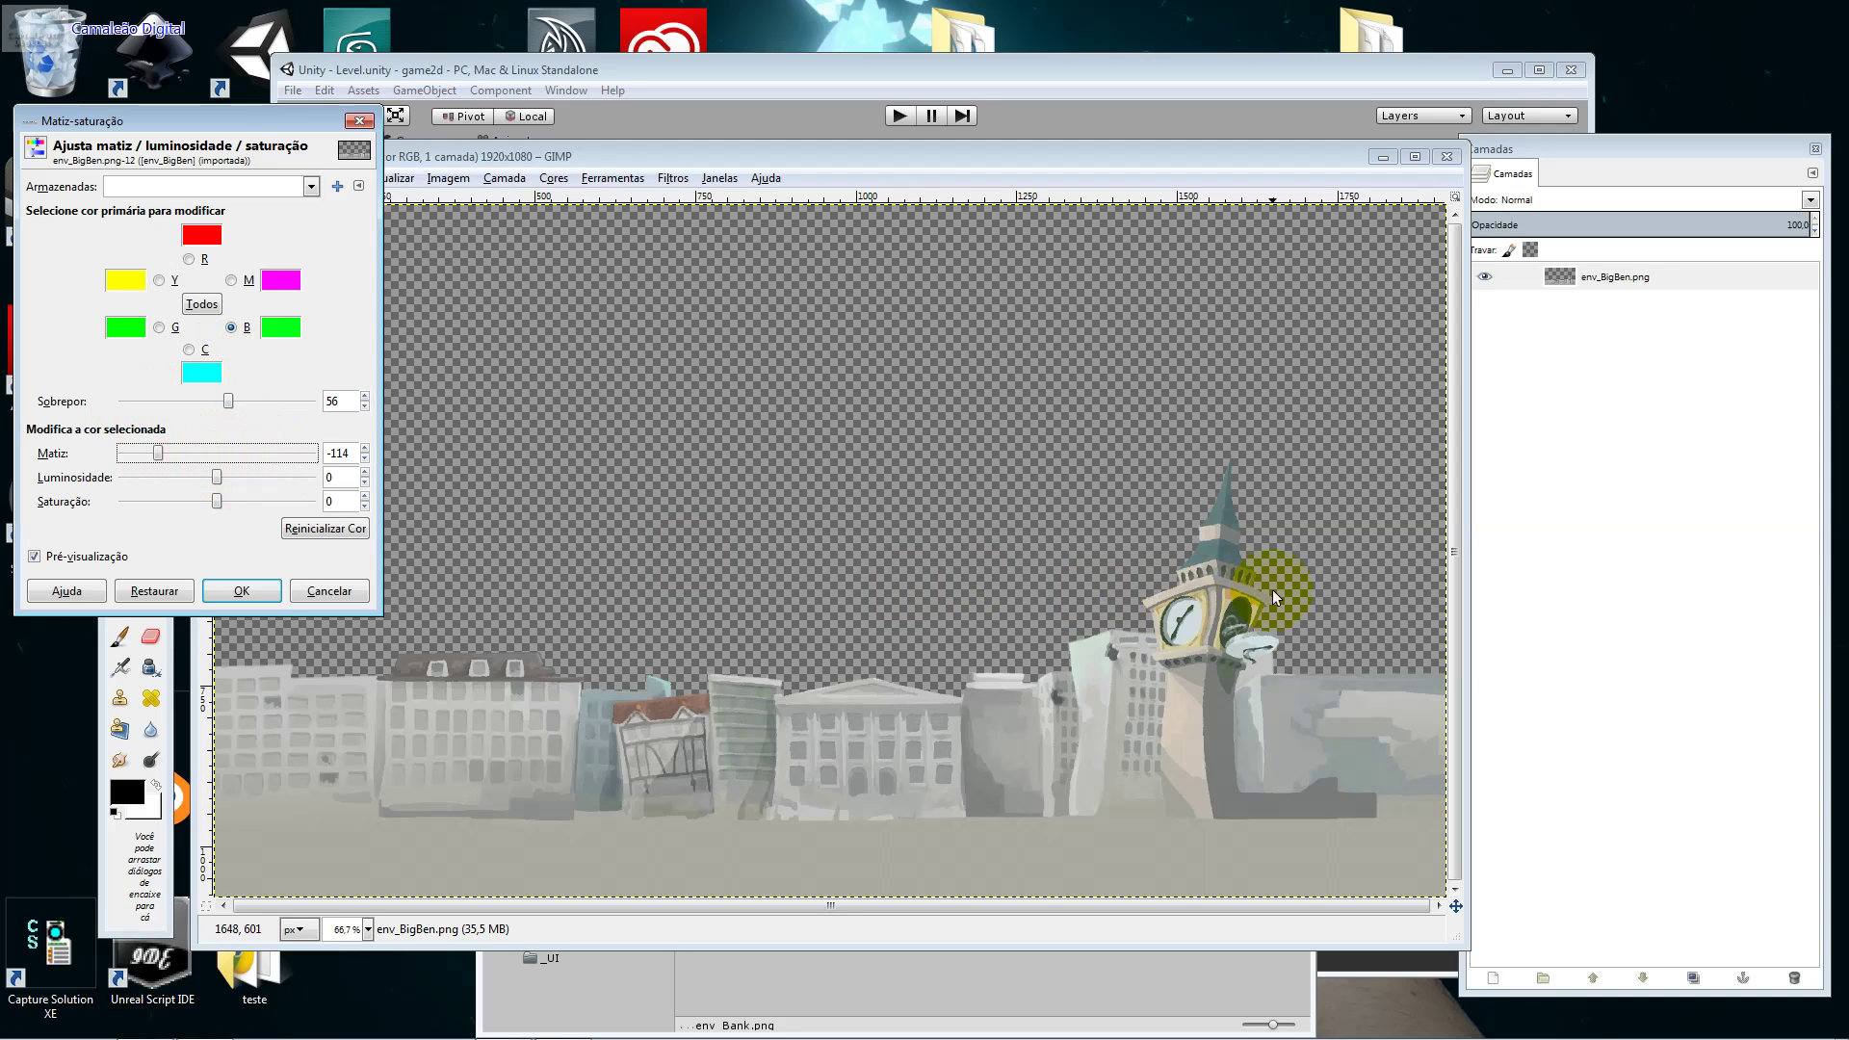
Try blue-tone lightness and saturation -7, check green and red, then reset and target all colours.
mouse_move(217, 478)
left_mouse_down()
mouse_move(310, 487)
mouse_move(170, 486)
left_mouse_up()
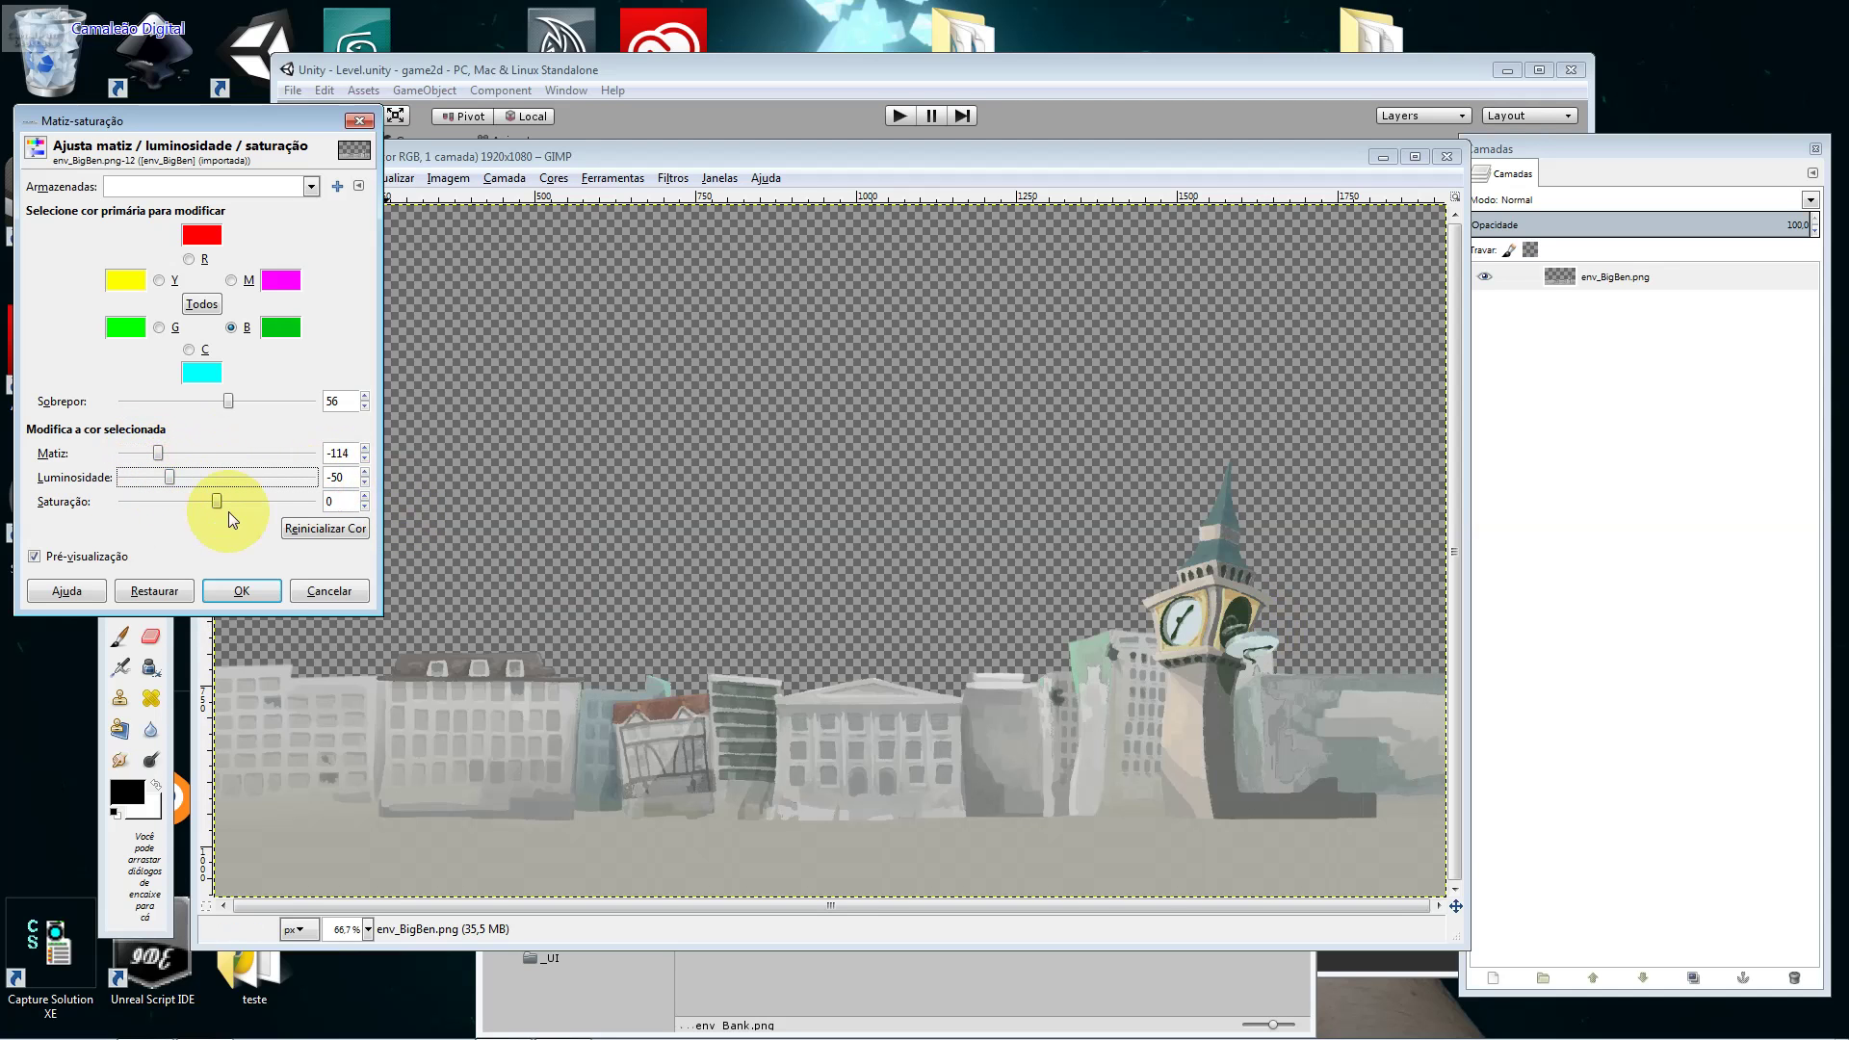
left_click_drag(219, 511, 273, 511)
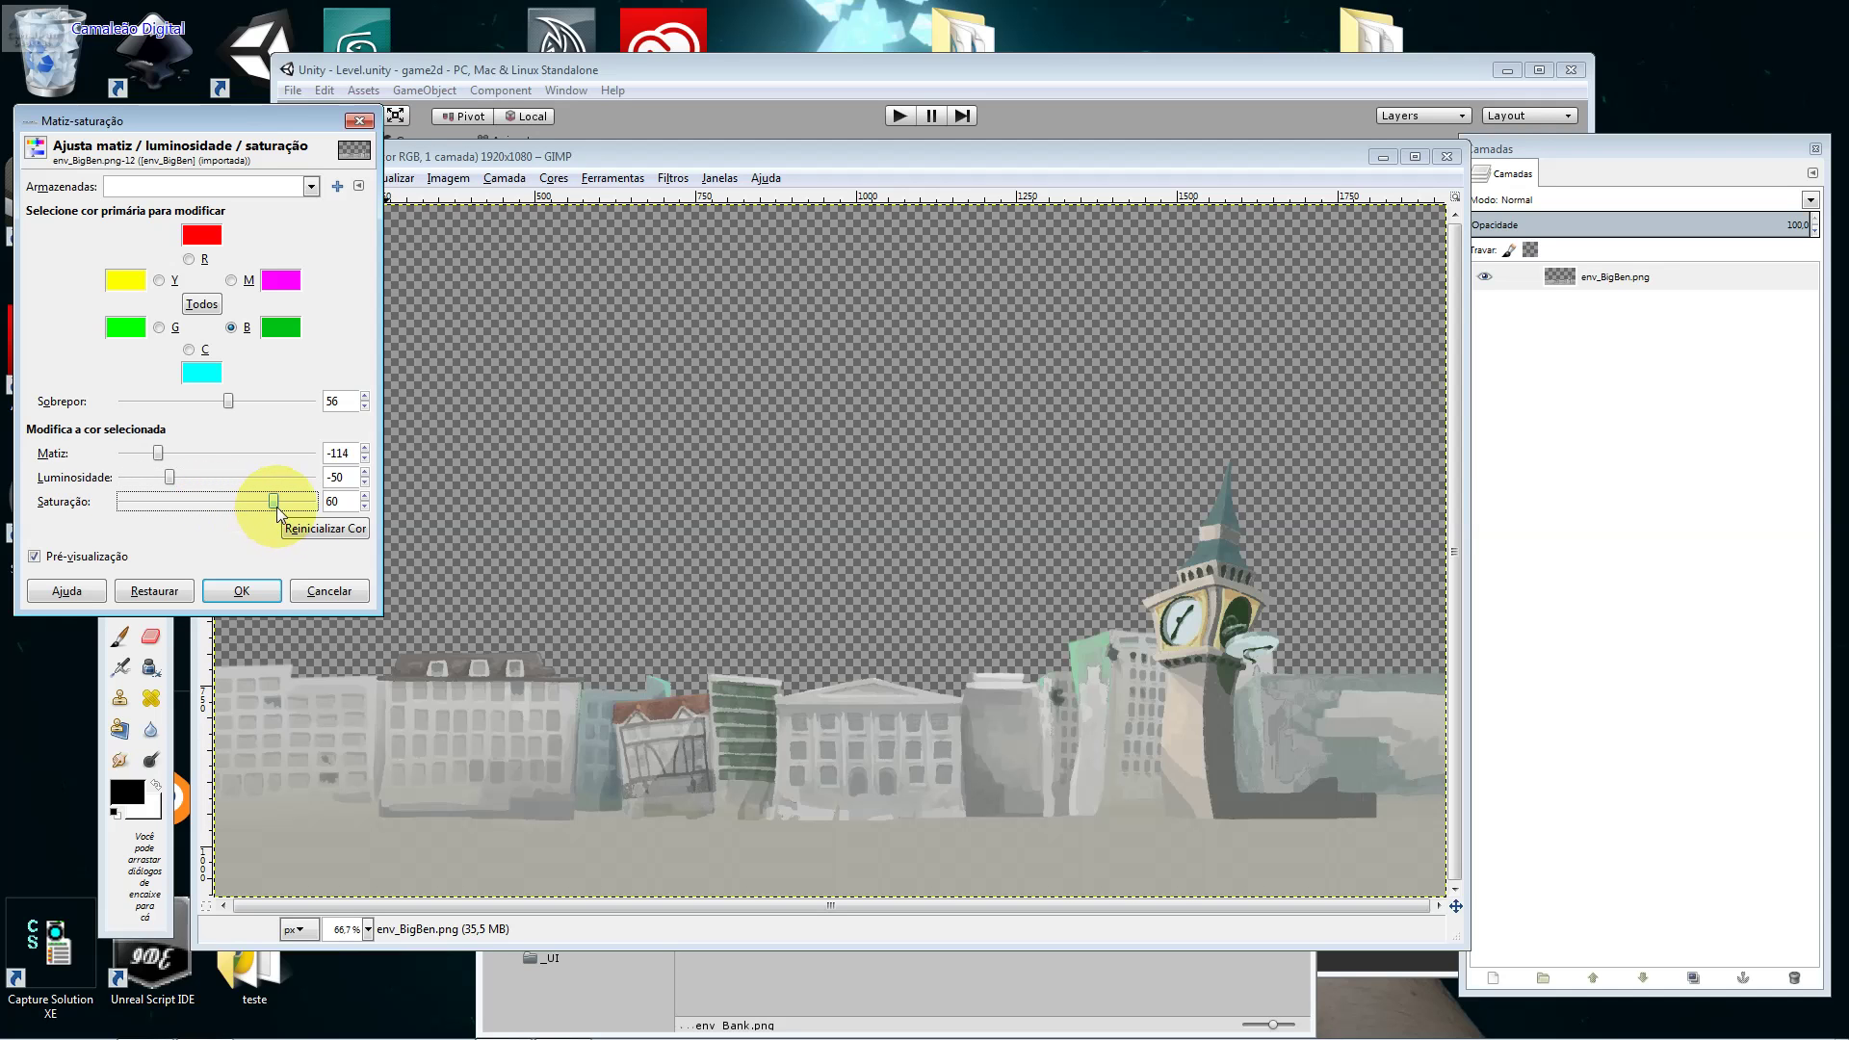
left_click_drag(275, 511, 210, 501)
left_click(160, 331)
left_click(244, 339)
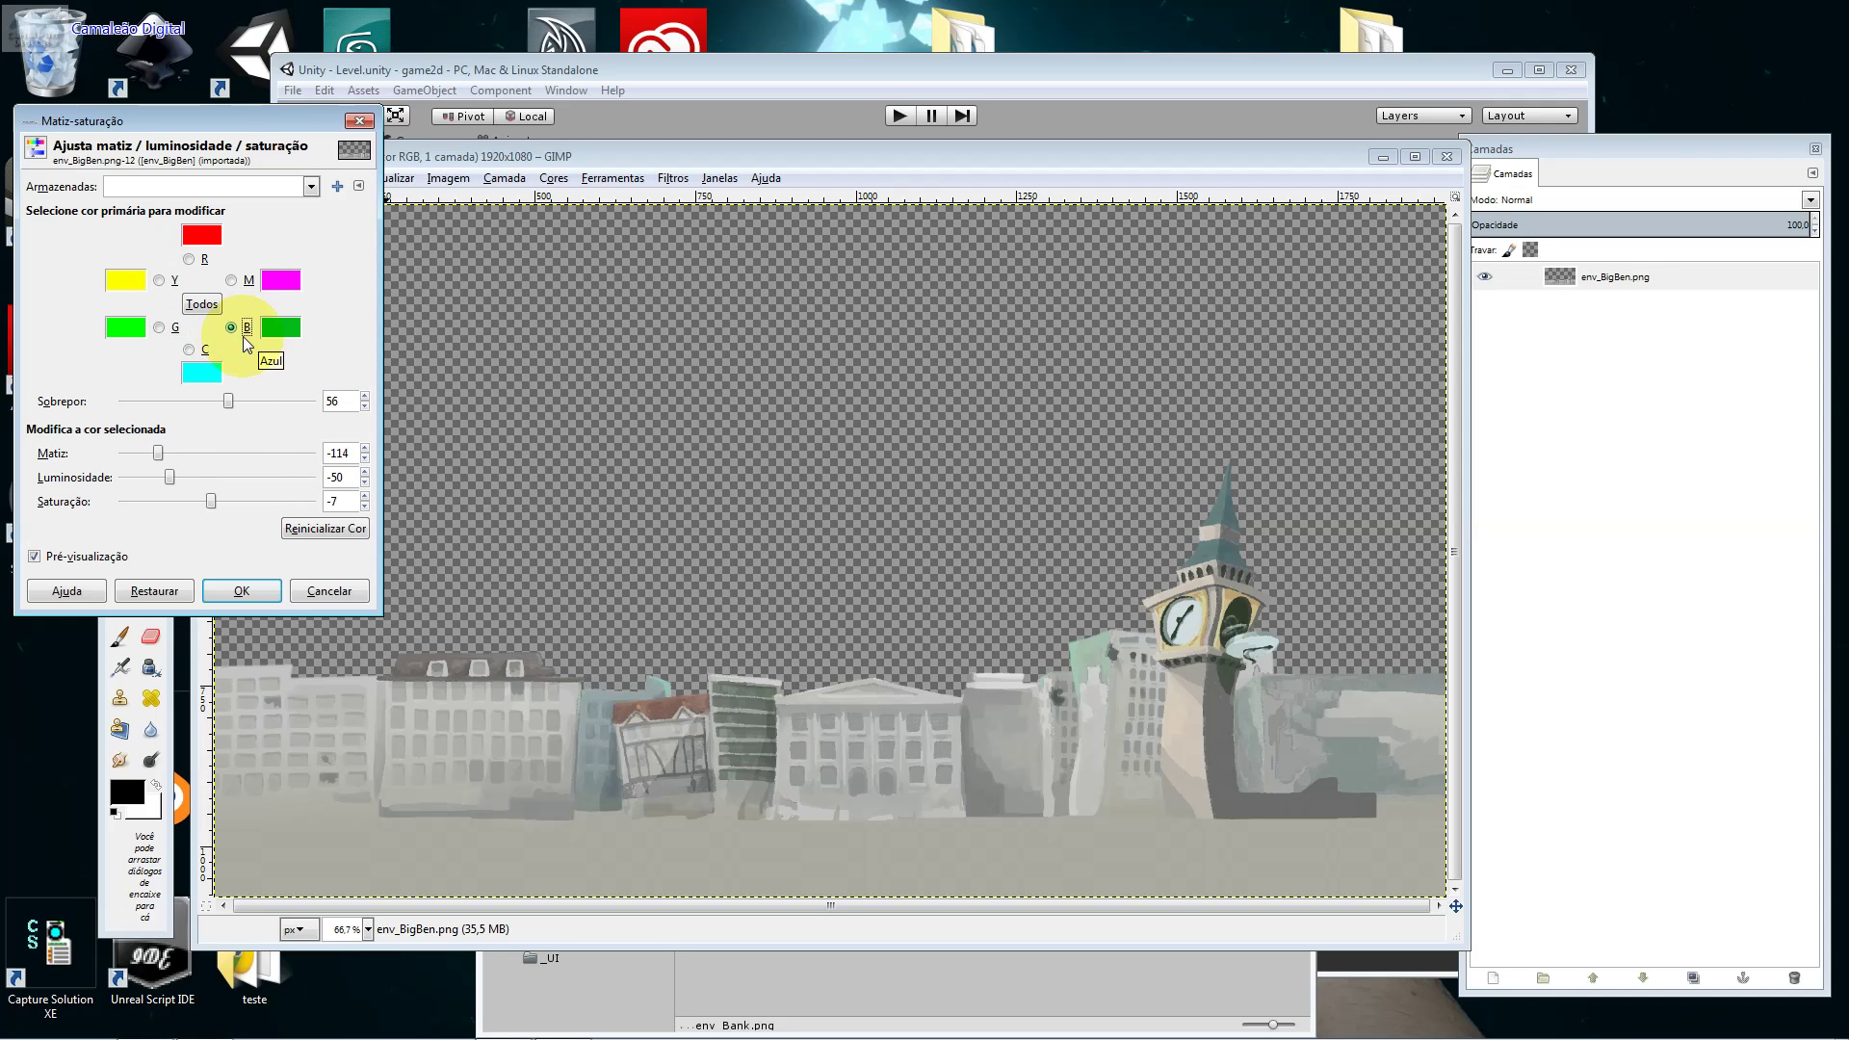
left_click(193, 259)
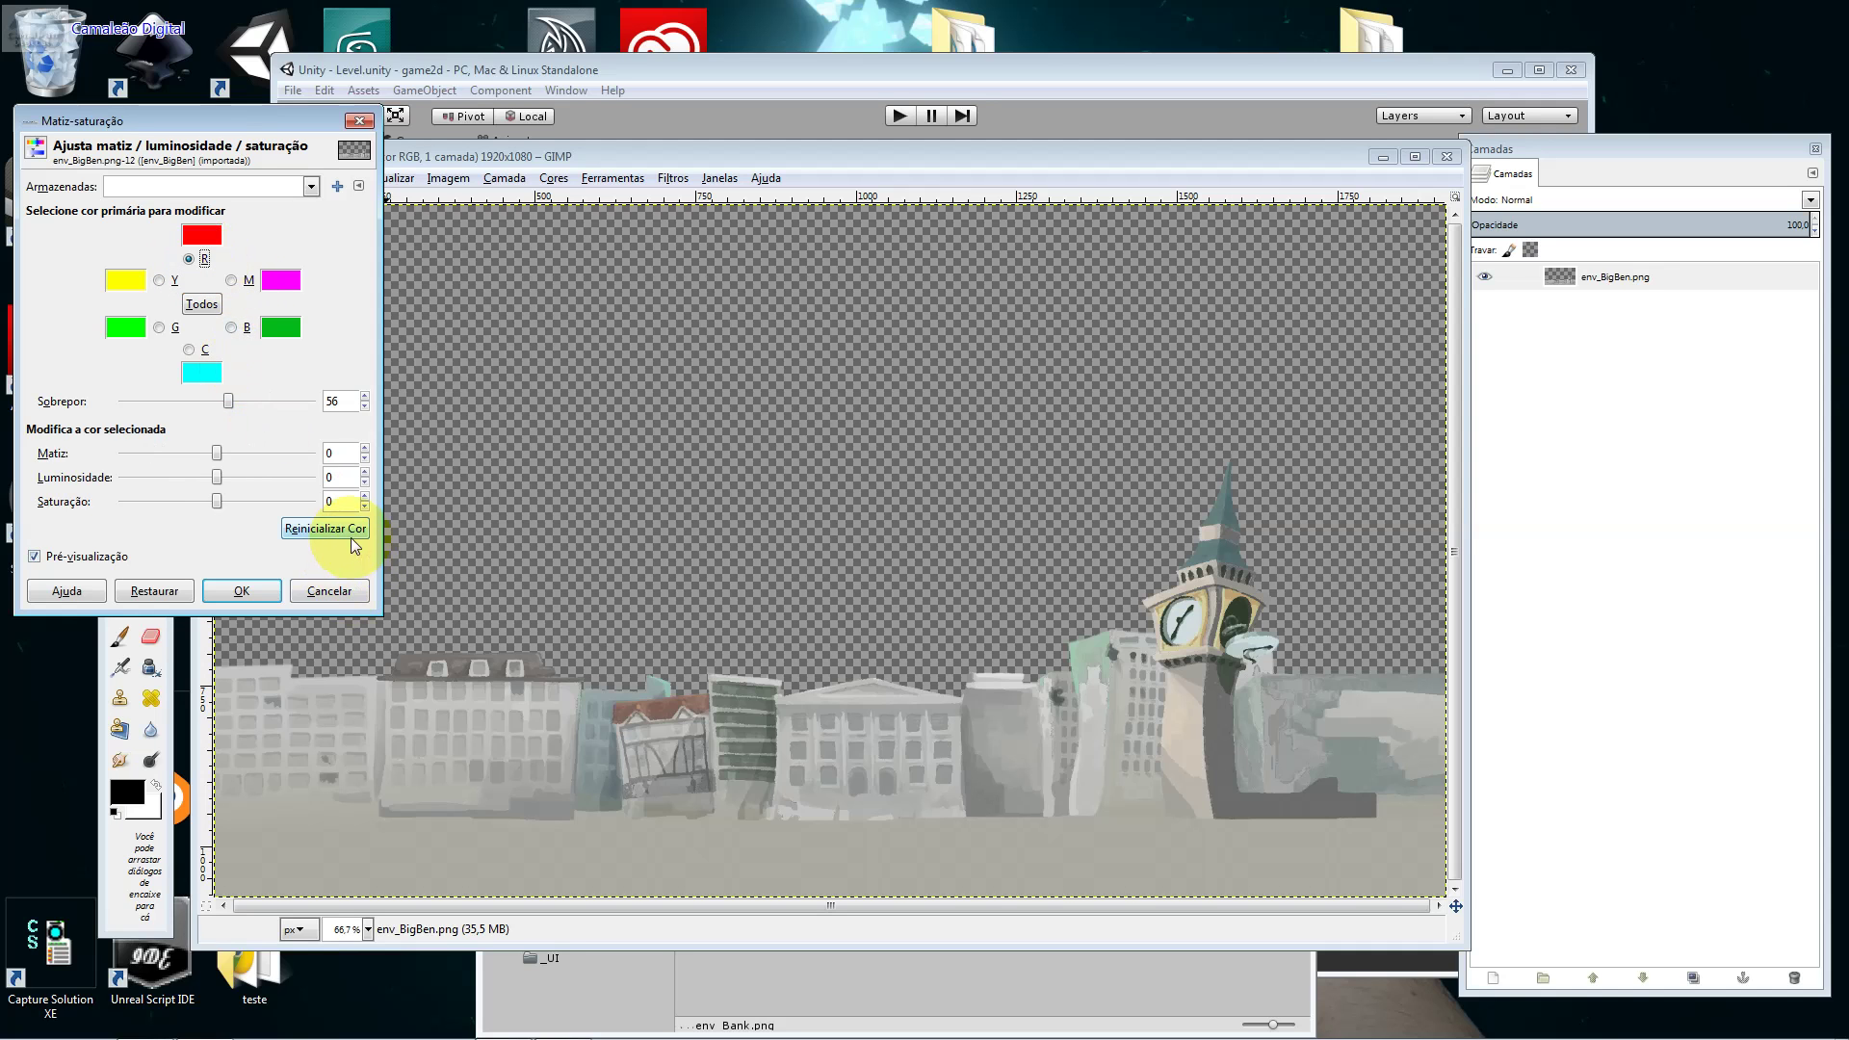
left_click(245, 330)
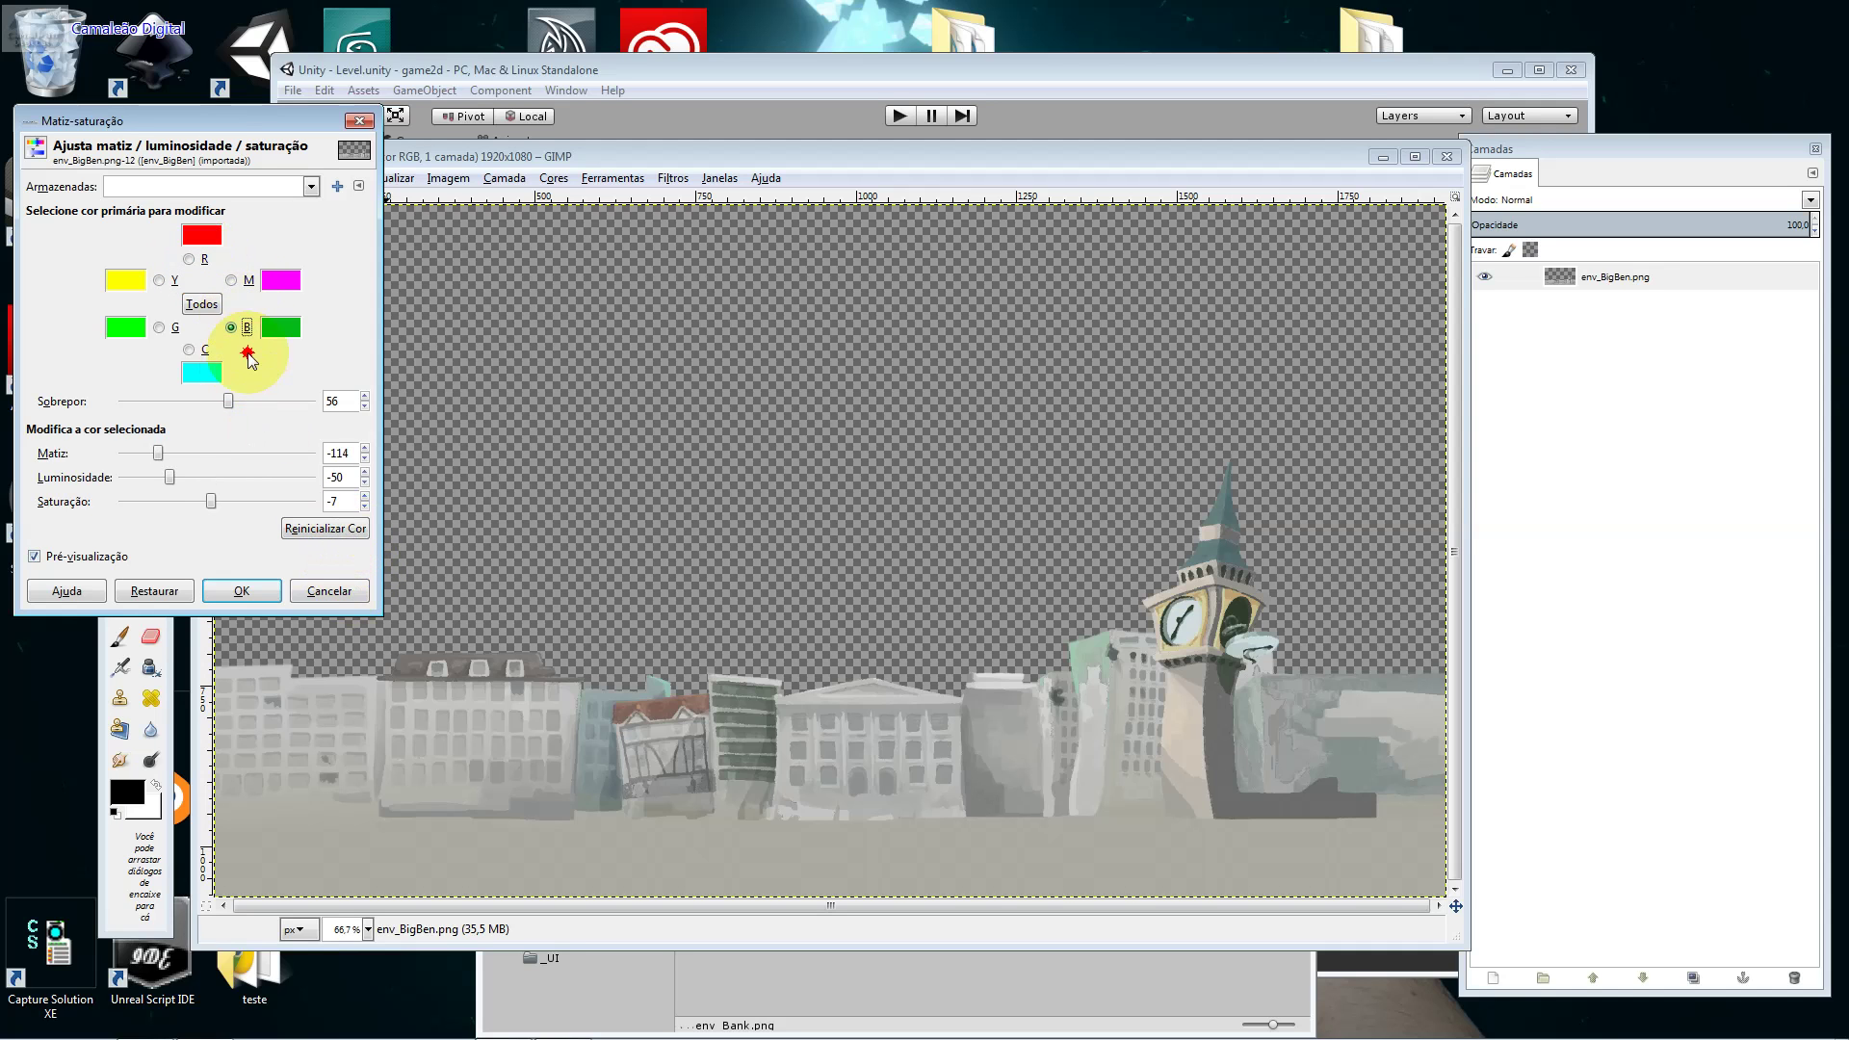
left_click(318, 528)
left_click(231, 280)
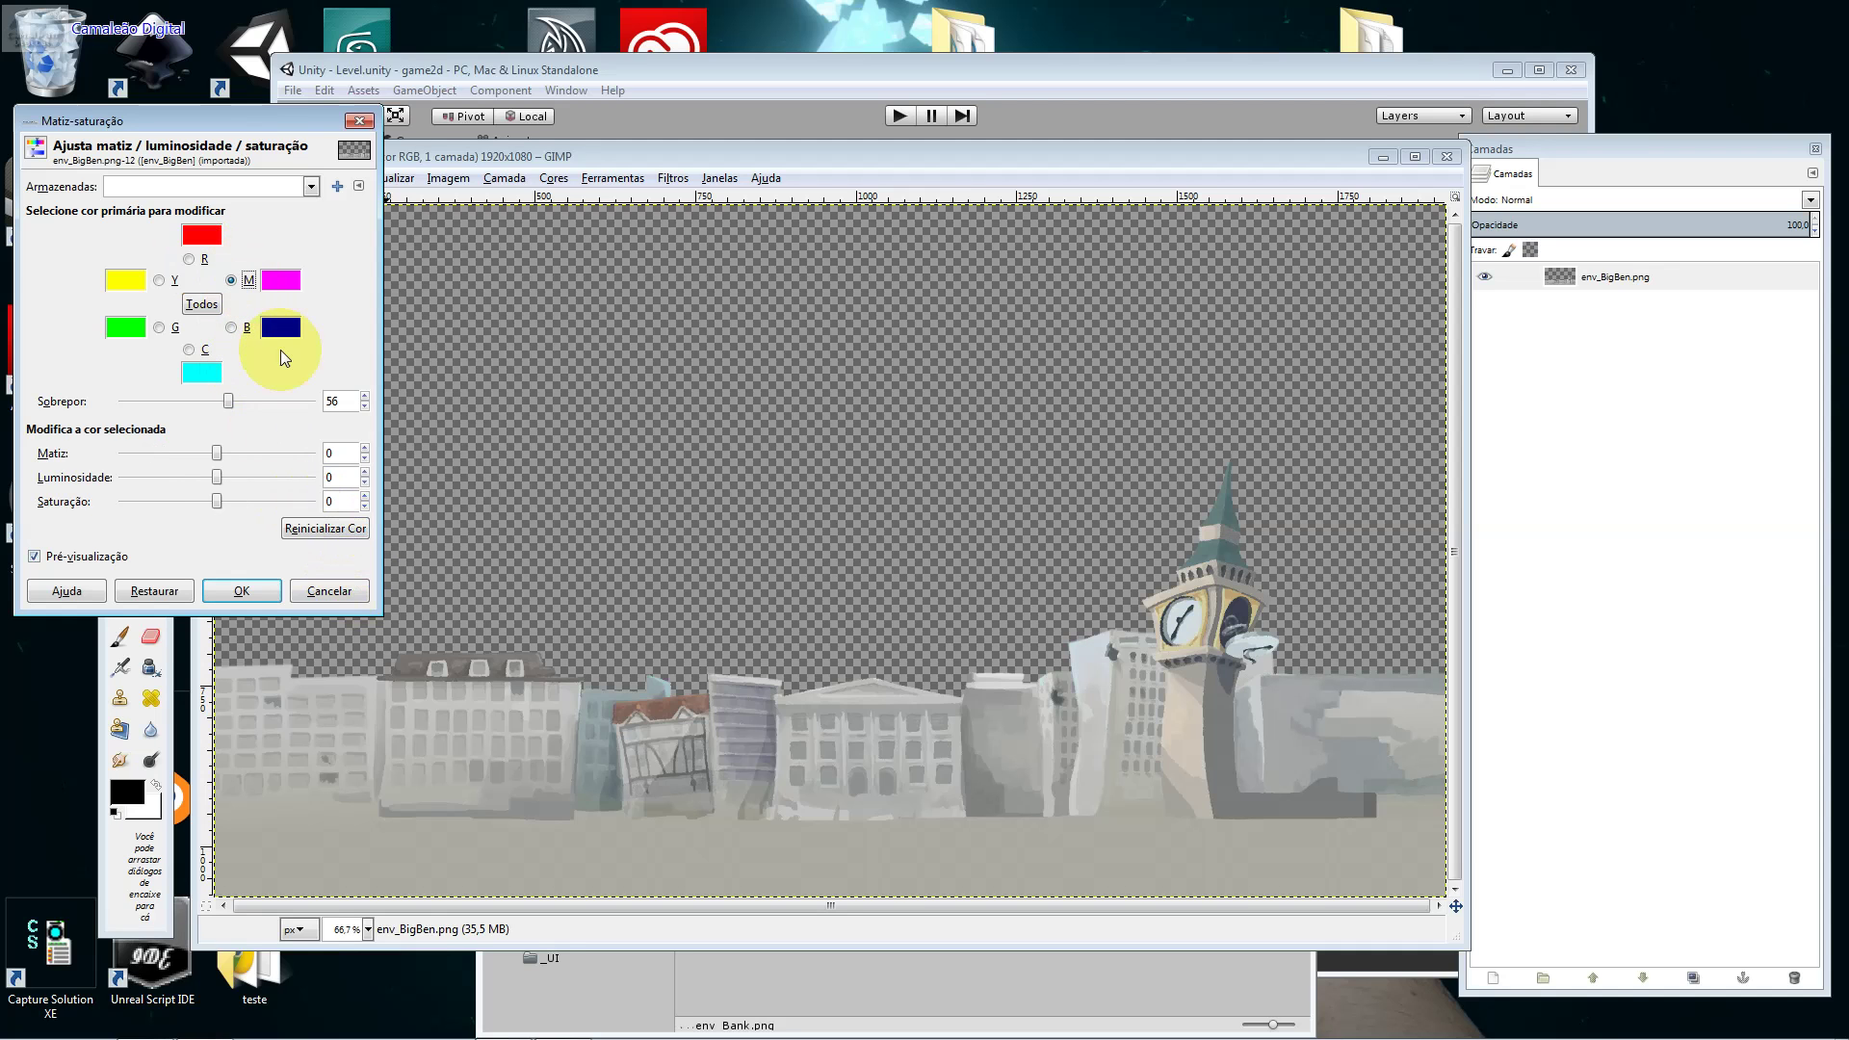
left_click(200, 306)
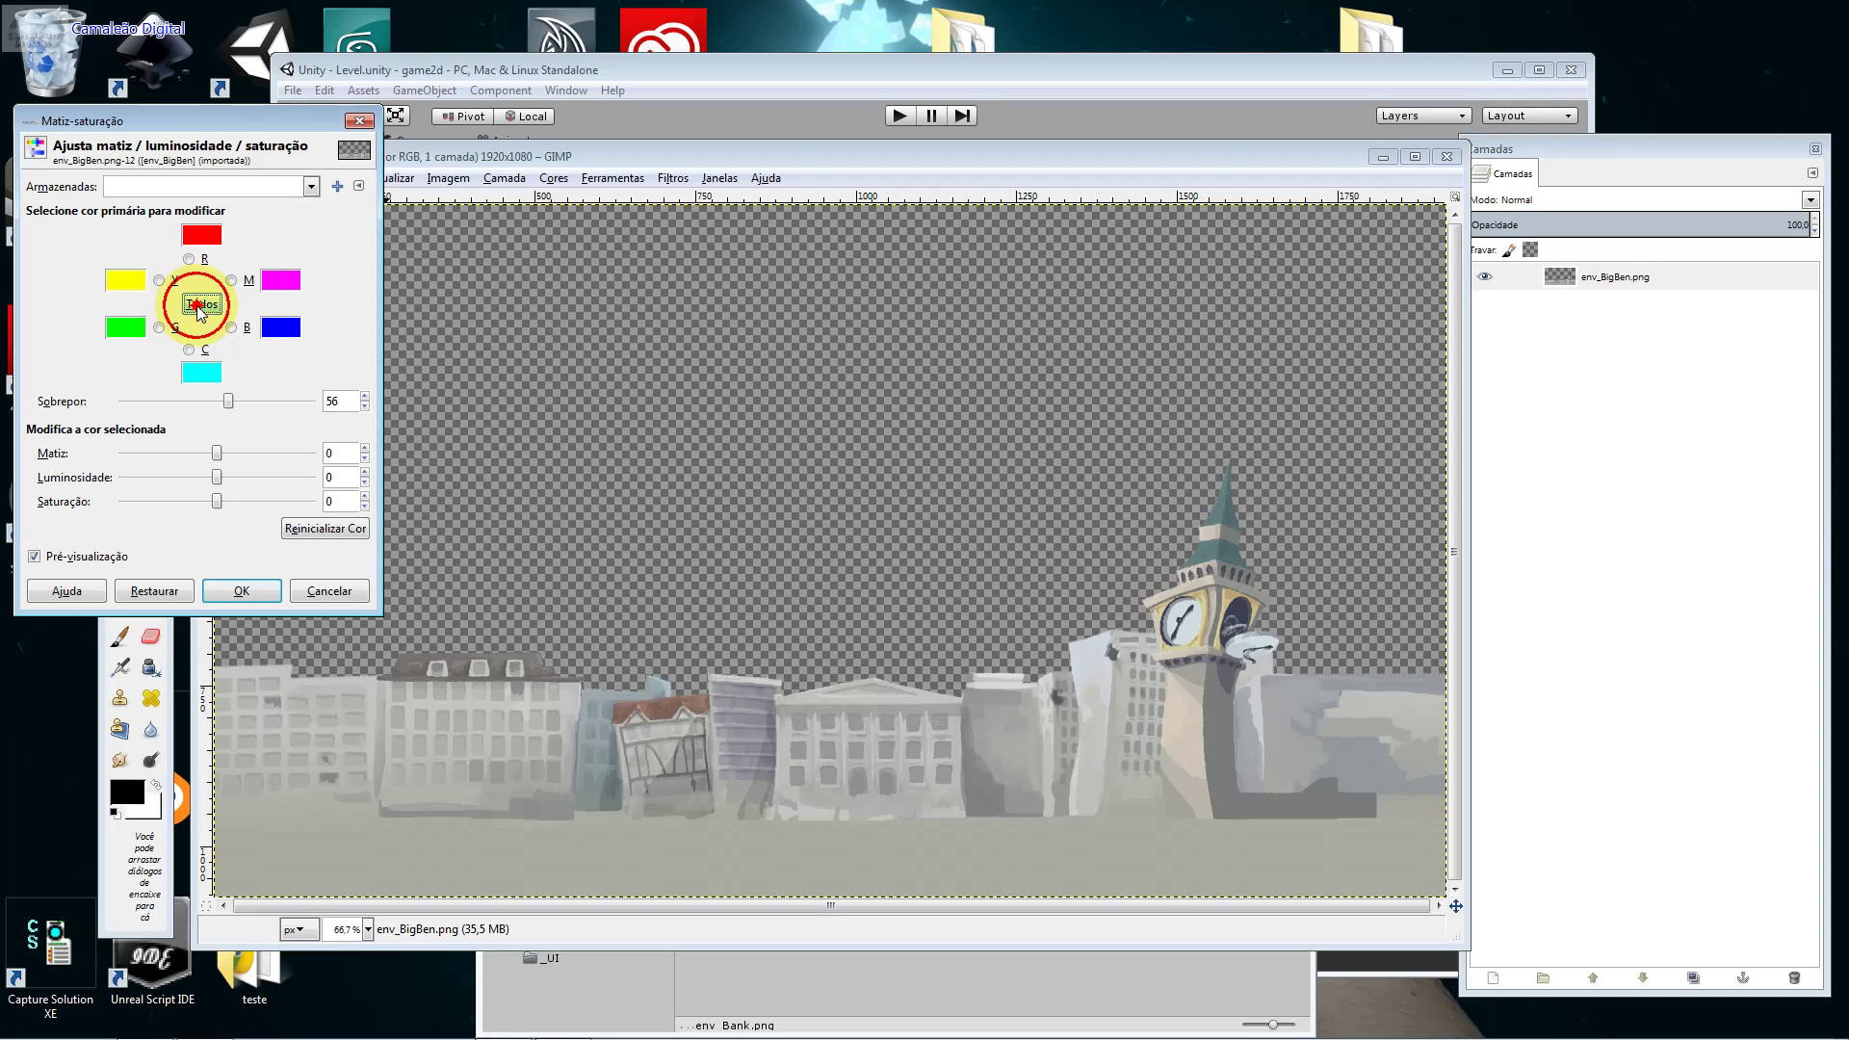
Apply hue -126, lightness -22 and saturation 45 to all colours, tinting Big Ben purple.
left_click(248, 407)
left_click_drag(216, 452, 193, 453)
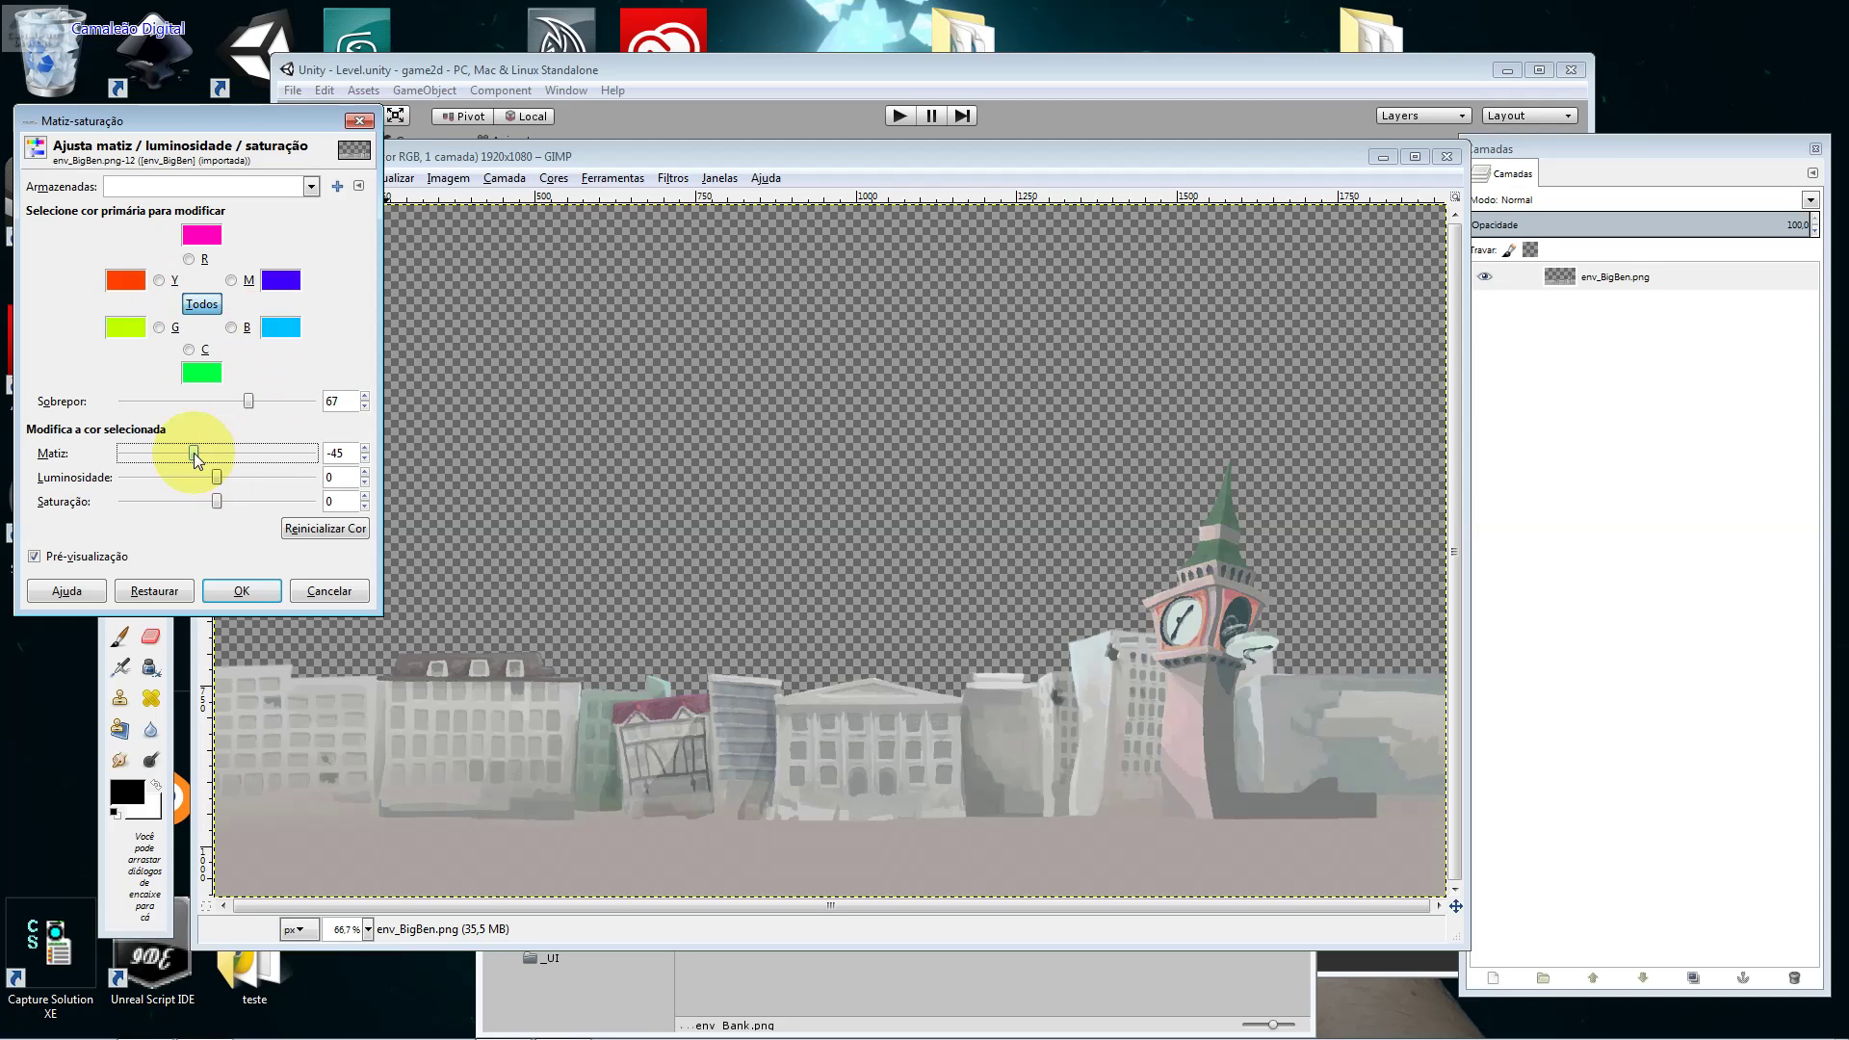
left_click_drag(194, 452, 256, 452)
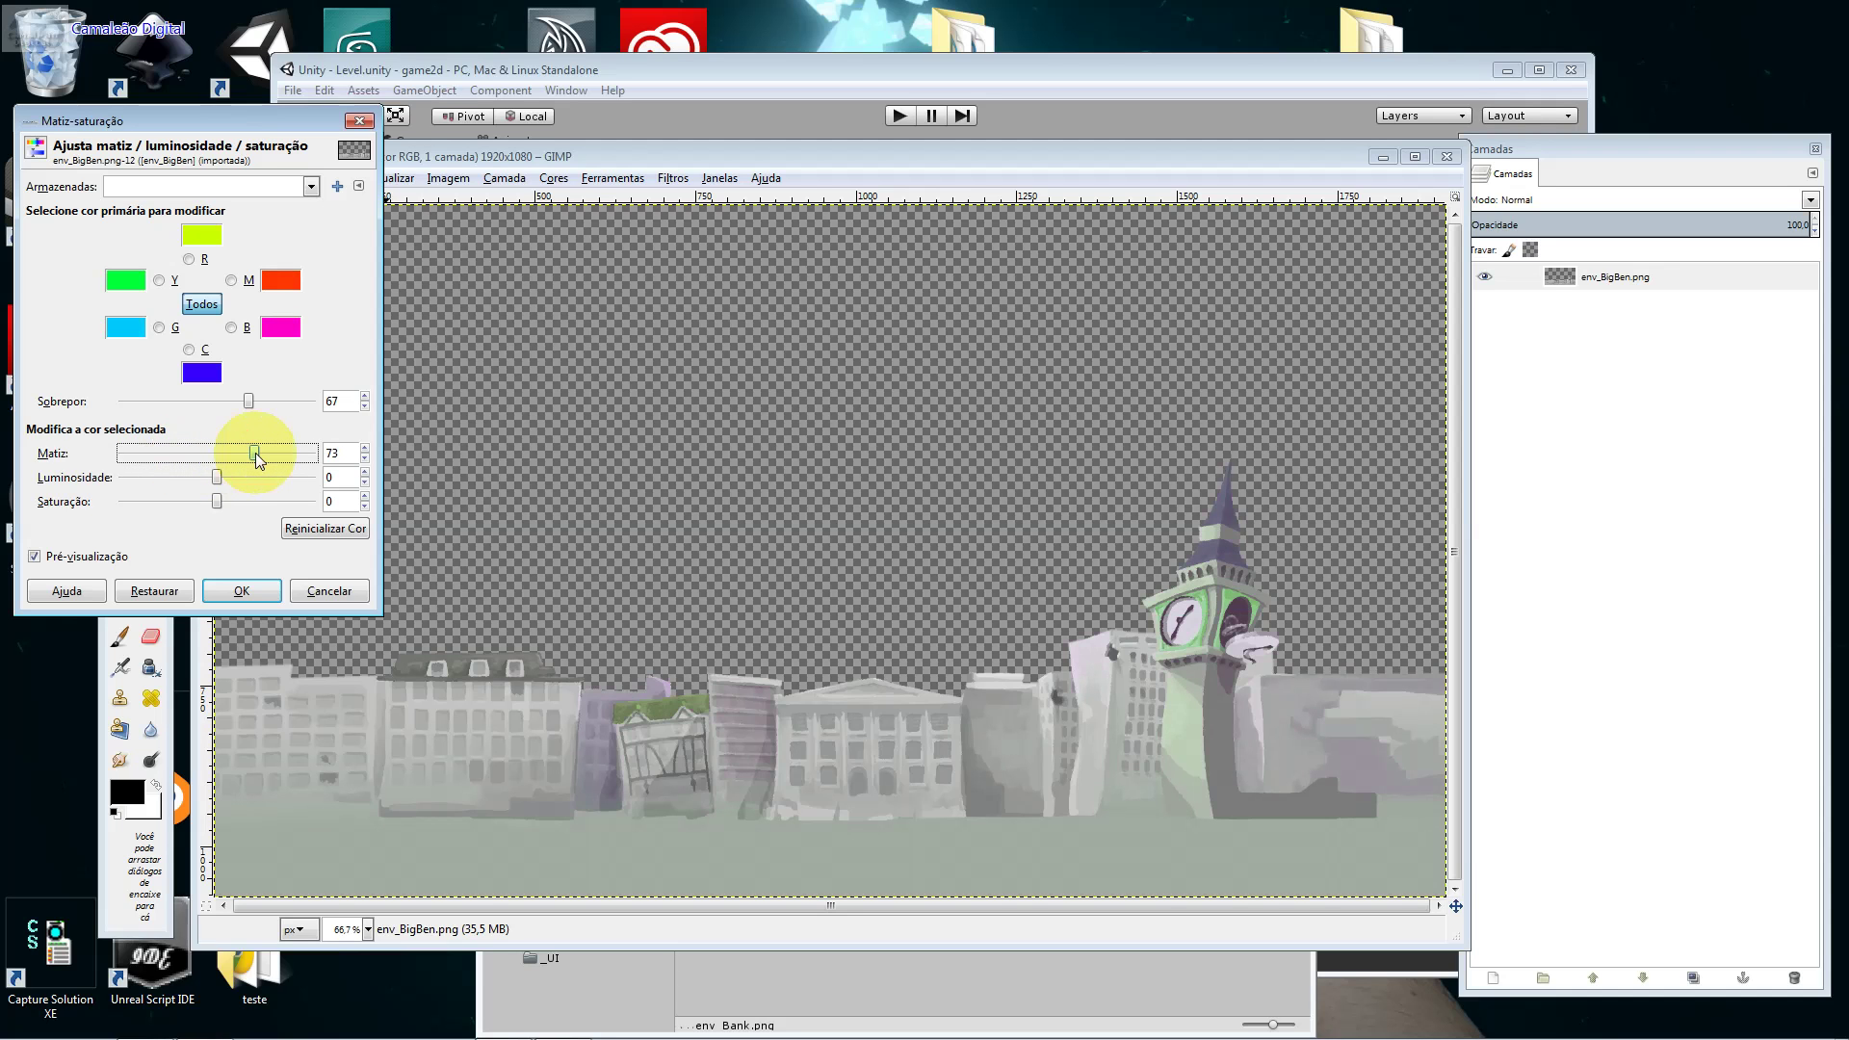
mouse_move(257, 453)
left_mouse_down()
mouse_move(272, 460)
mouse_move(132, 471)
left_mouse_up()
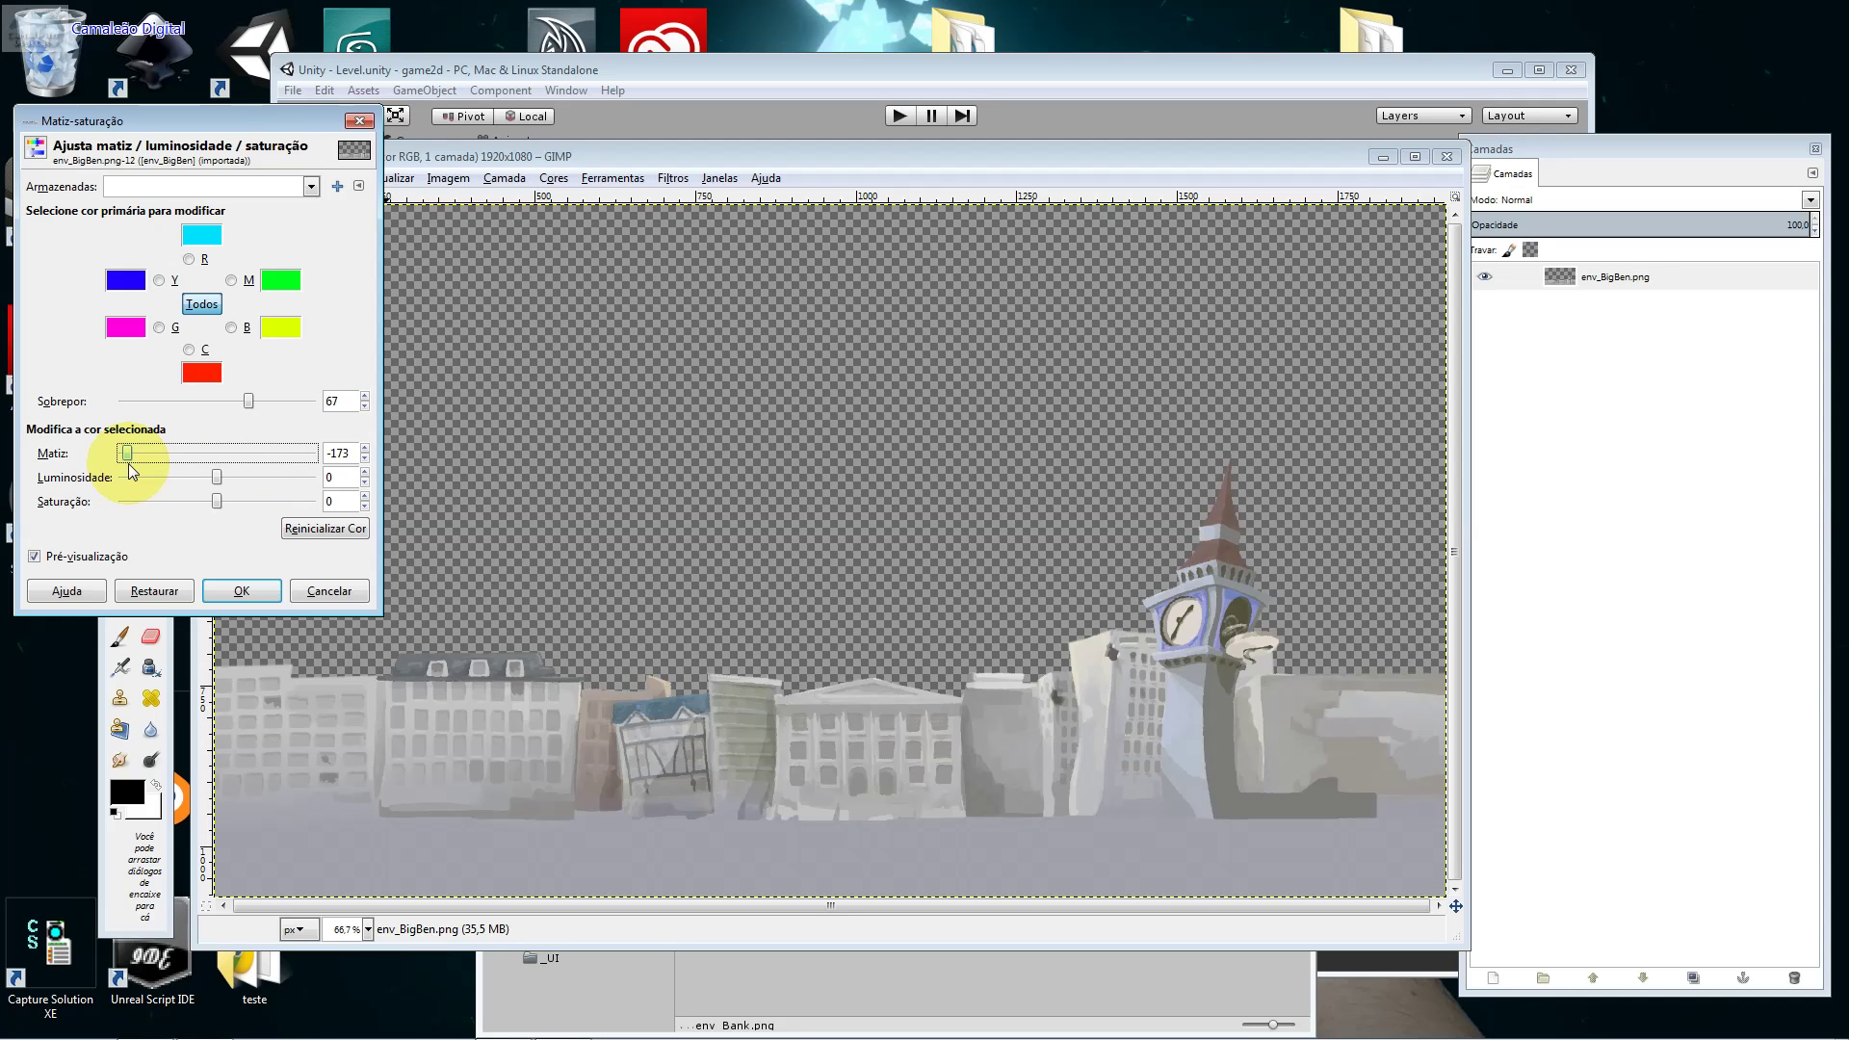
left_click_drag(132, 472, 153, 466)
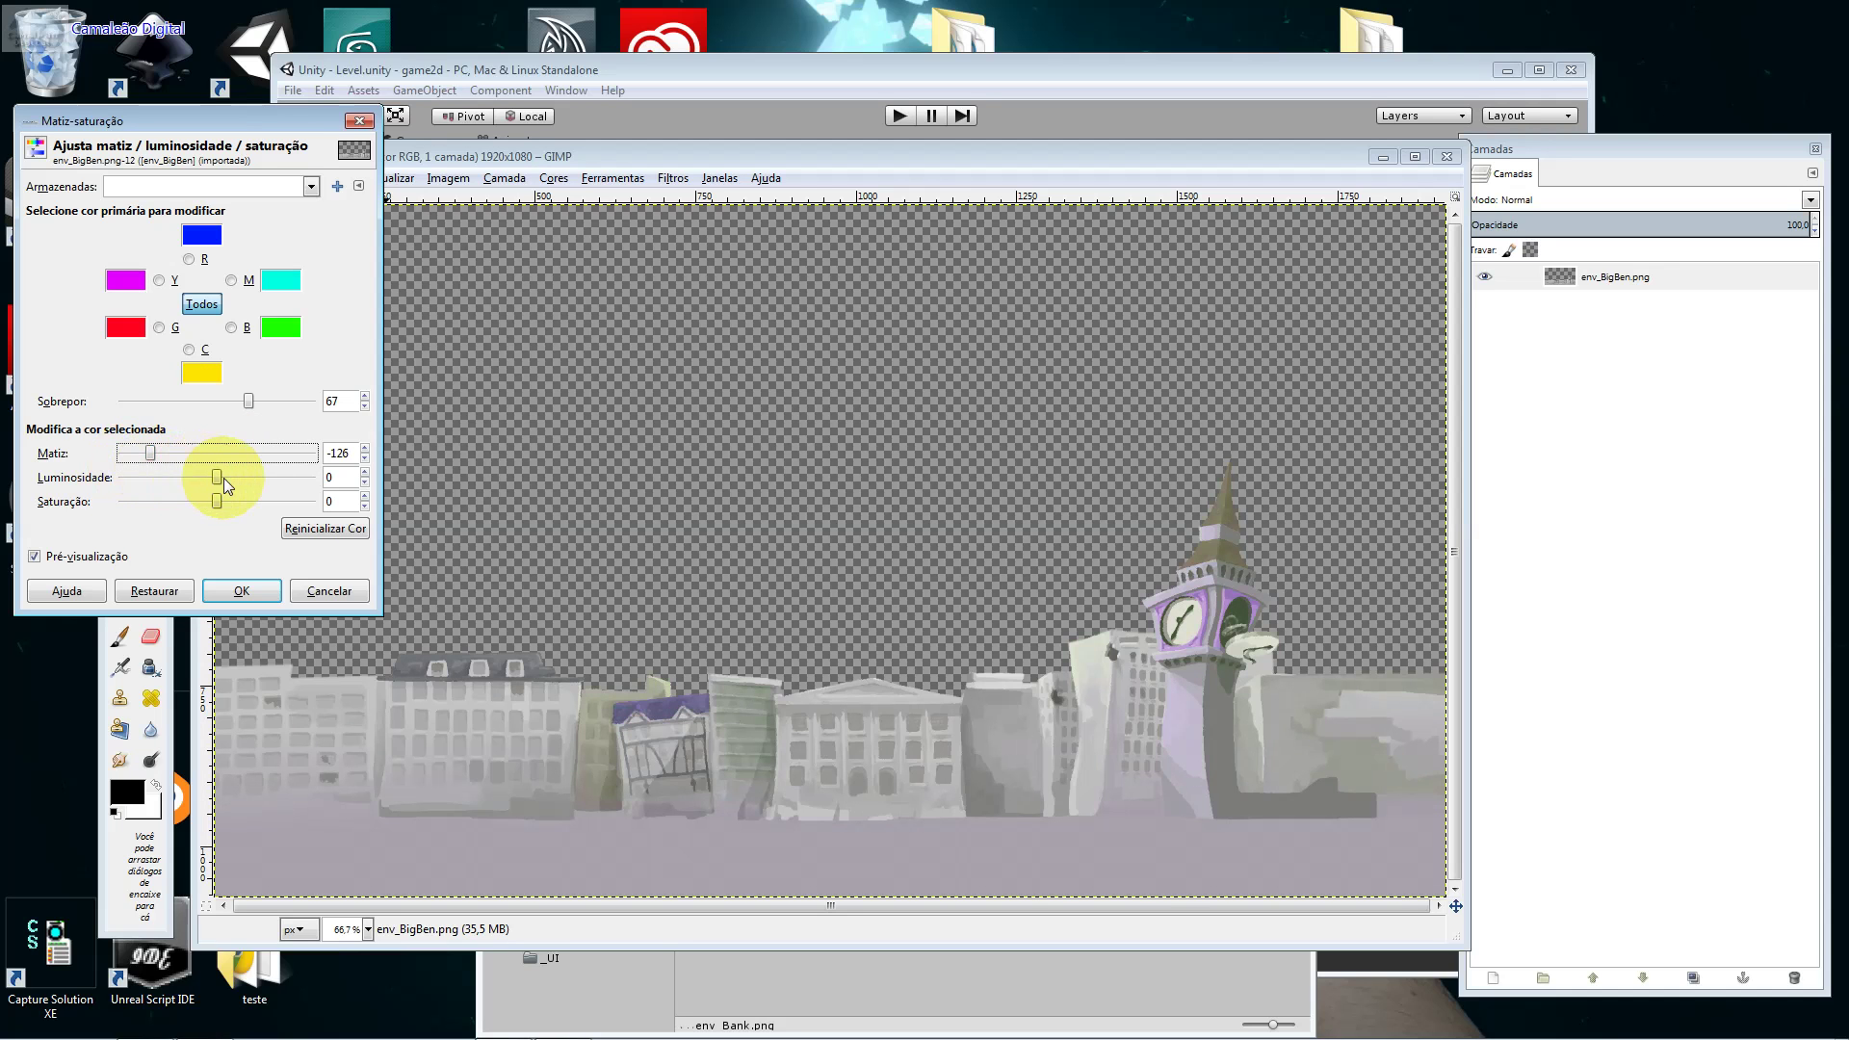
mouse_move(222, 477)
left_mouse_down()
mouse_move(250, 475)
mouse_move(197, 474)
left_mouse_up()
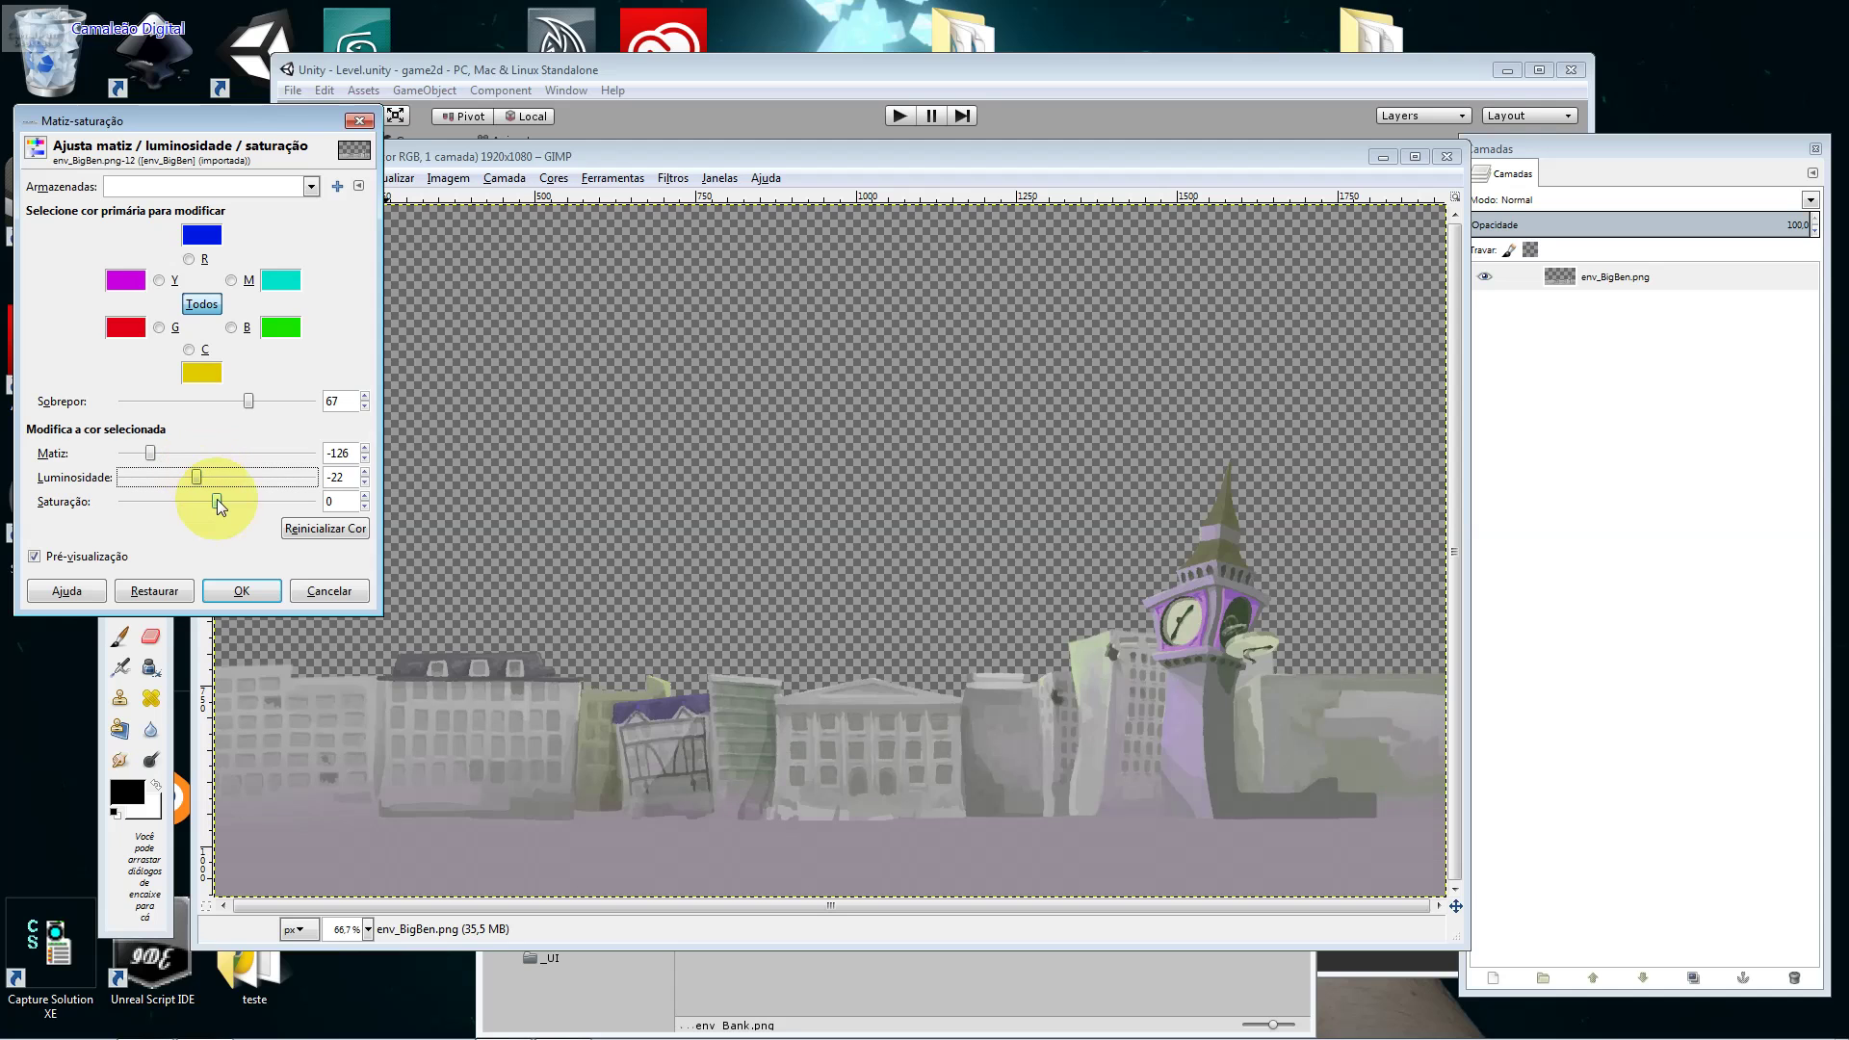
left_click(217, 498)
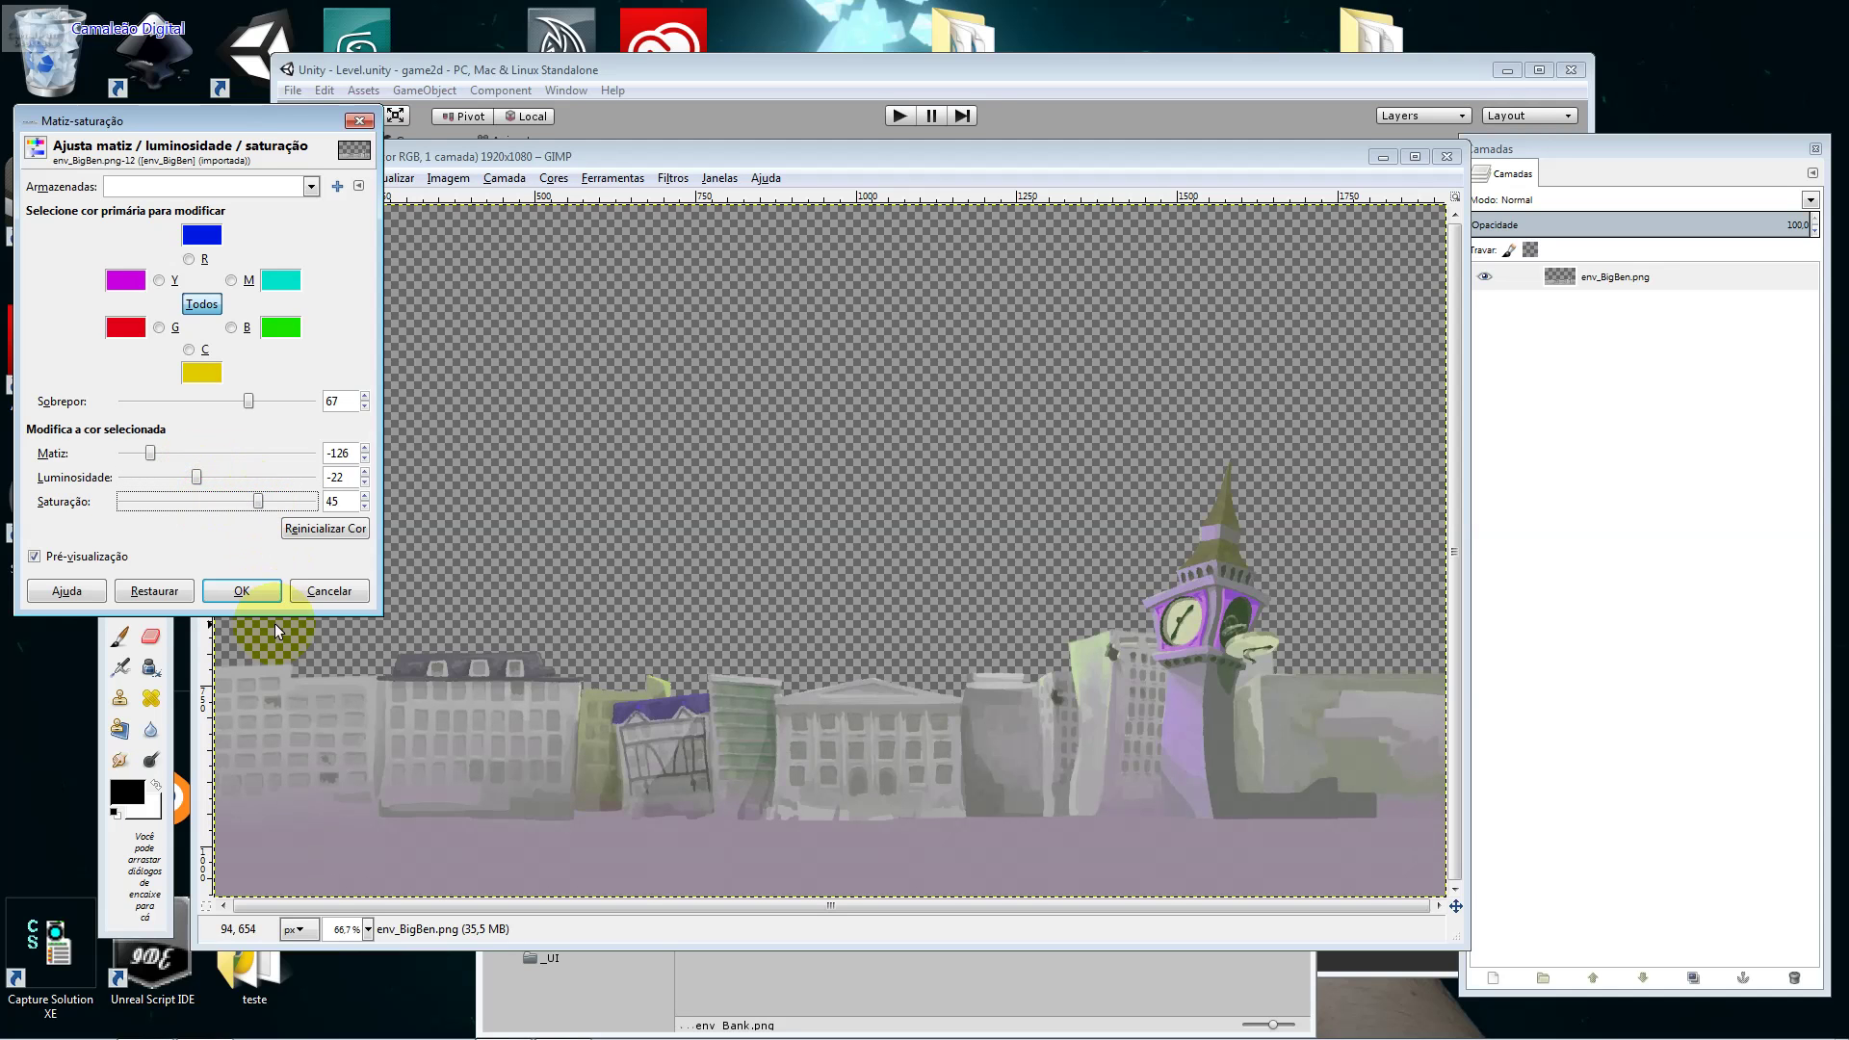
left_click(242, 591)
left_click(228, 179)
mouse_move(262, 305)
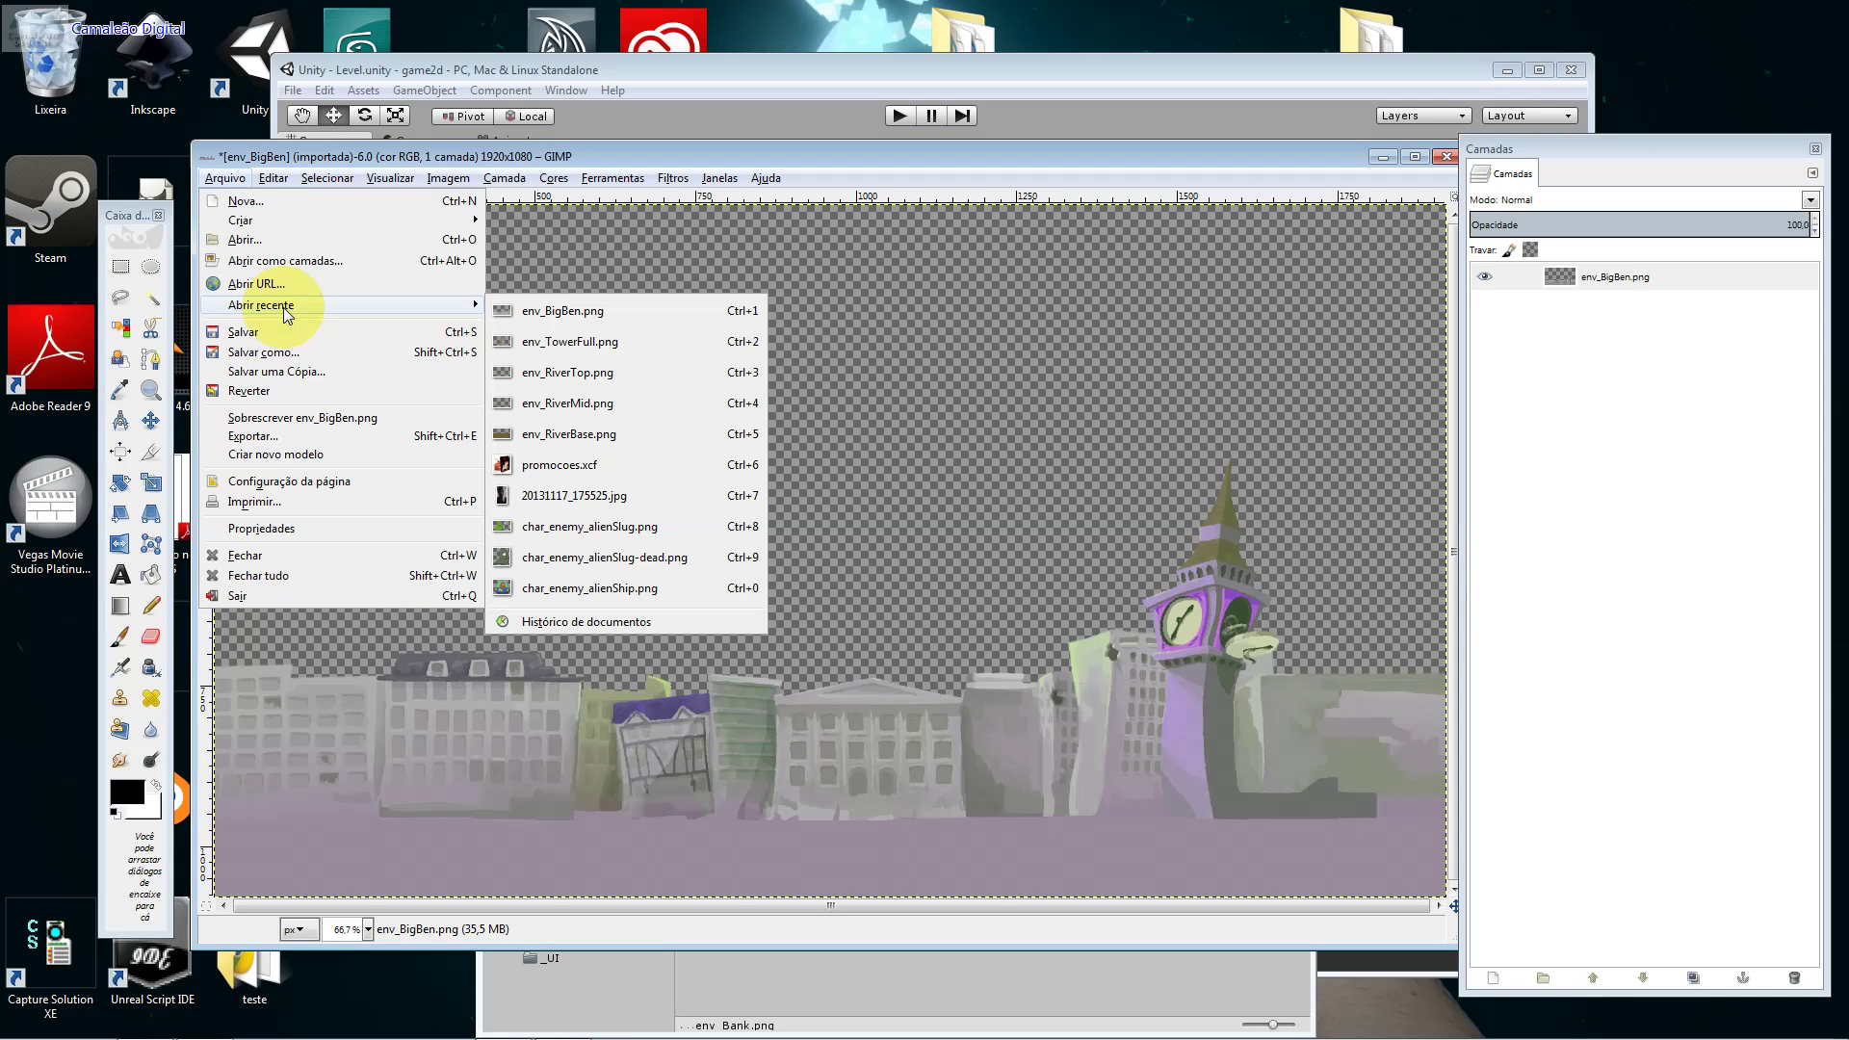
Overwrite env_BigBen.png with the purple skyline, close it without saving, and exit GIMP.
left_click(720, 160)
mouse_move(724, 157)
left_mouse_down()
mouse_move(236, 696)
mouse_move(817, 182)
left_mouse_up()
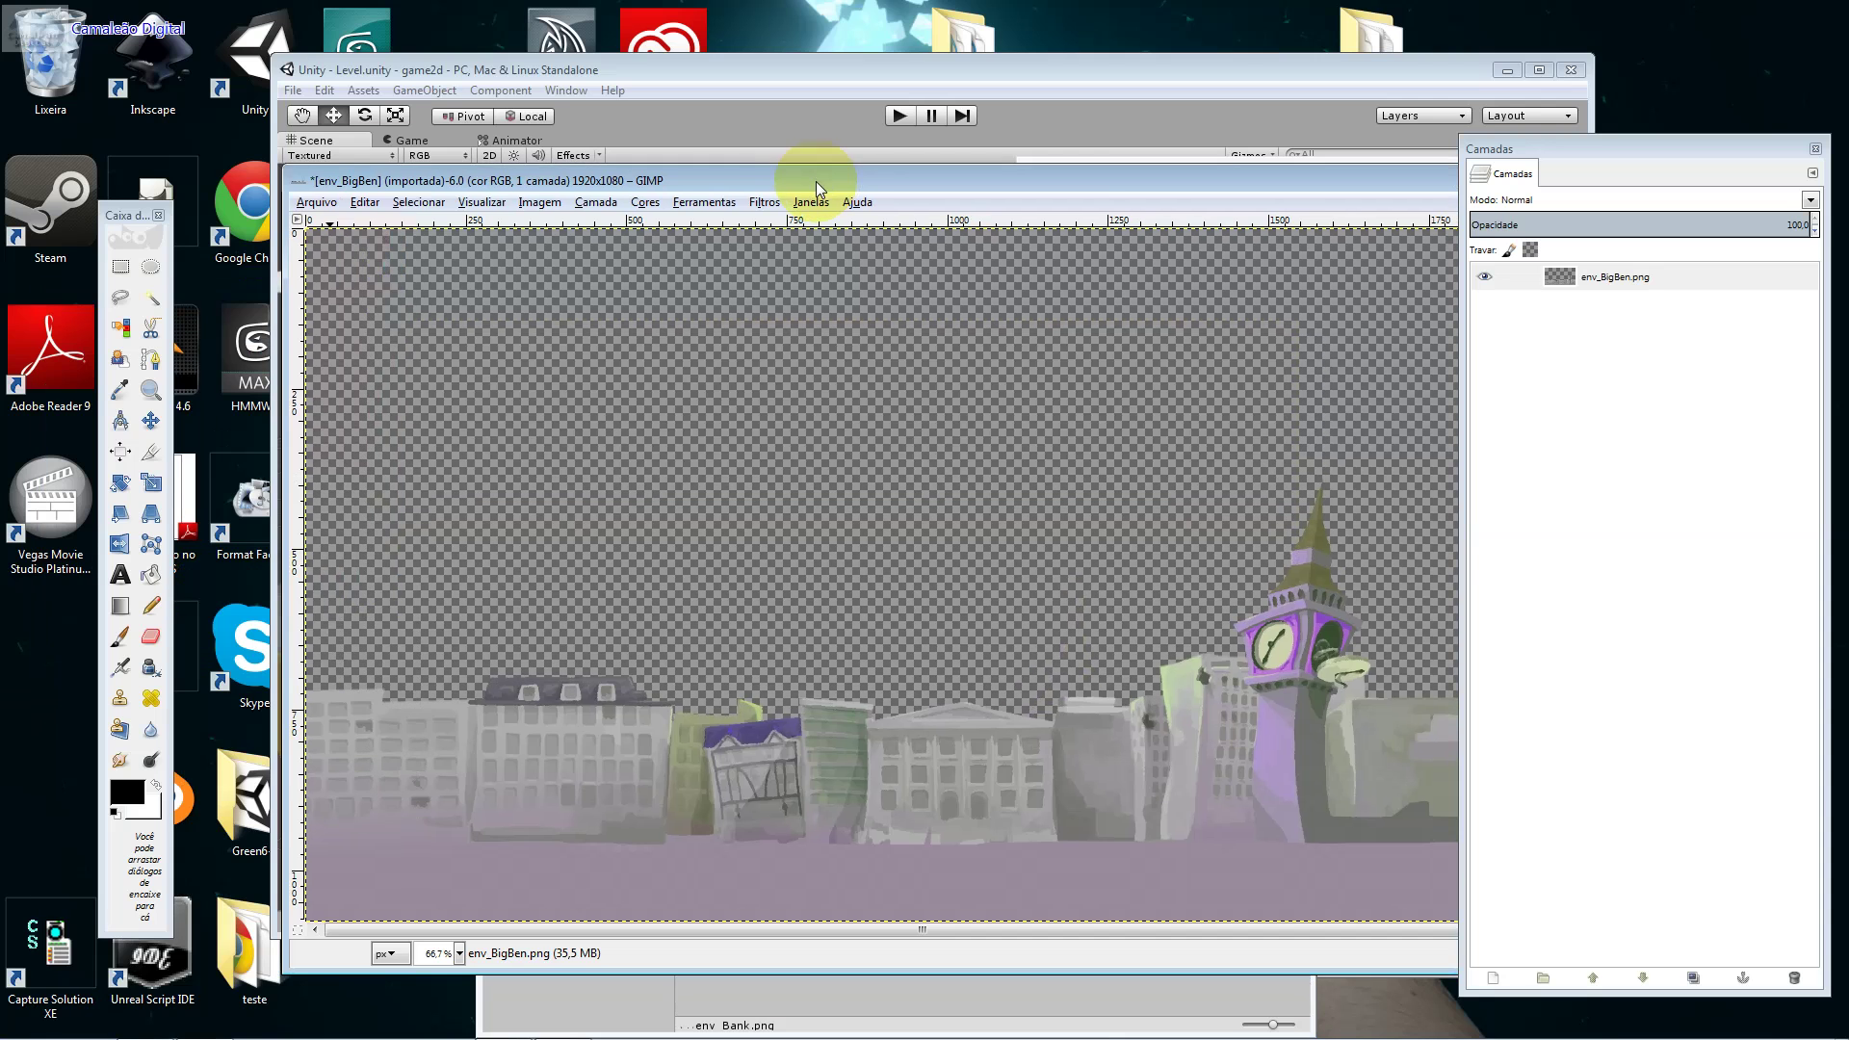
left_click(316, 202)
left_click(446, 425)
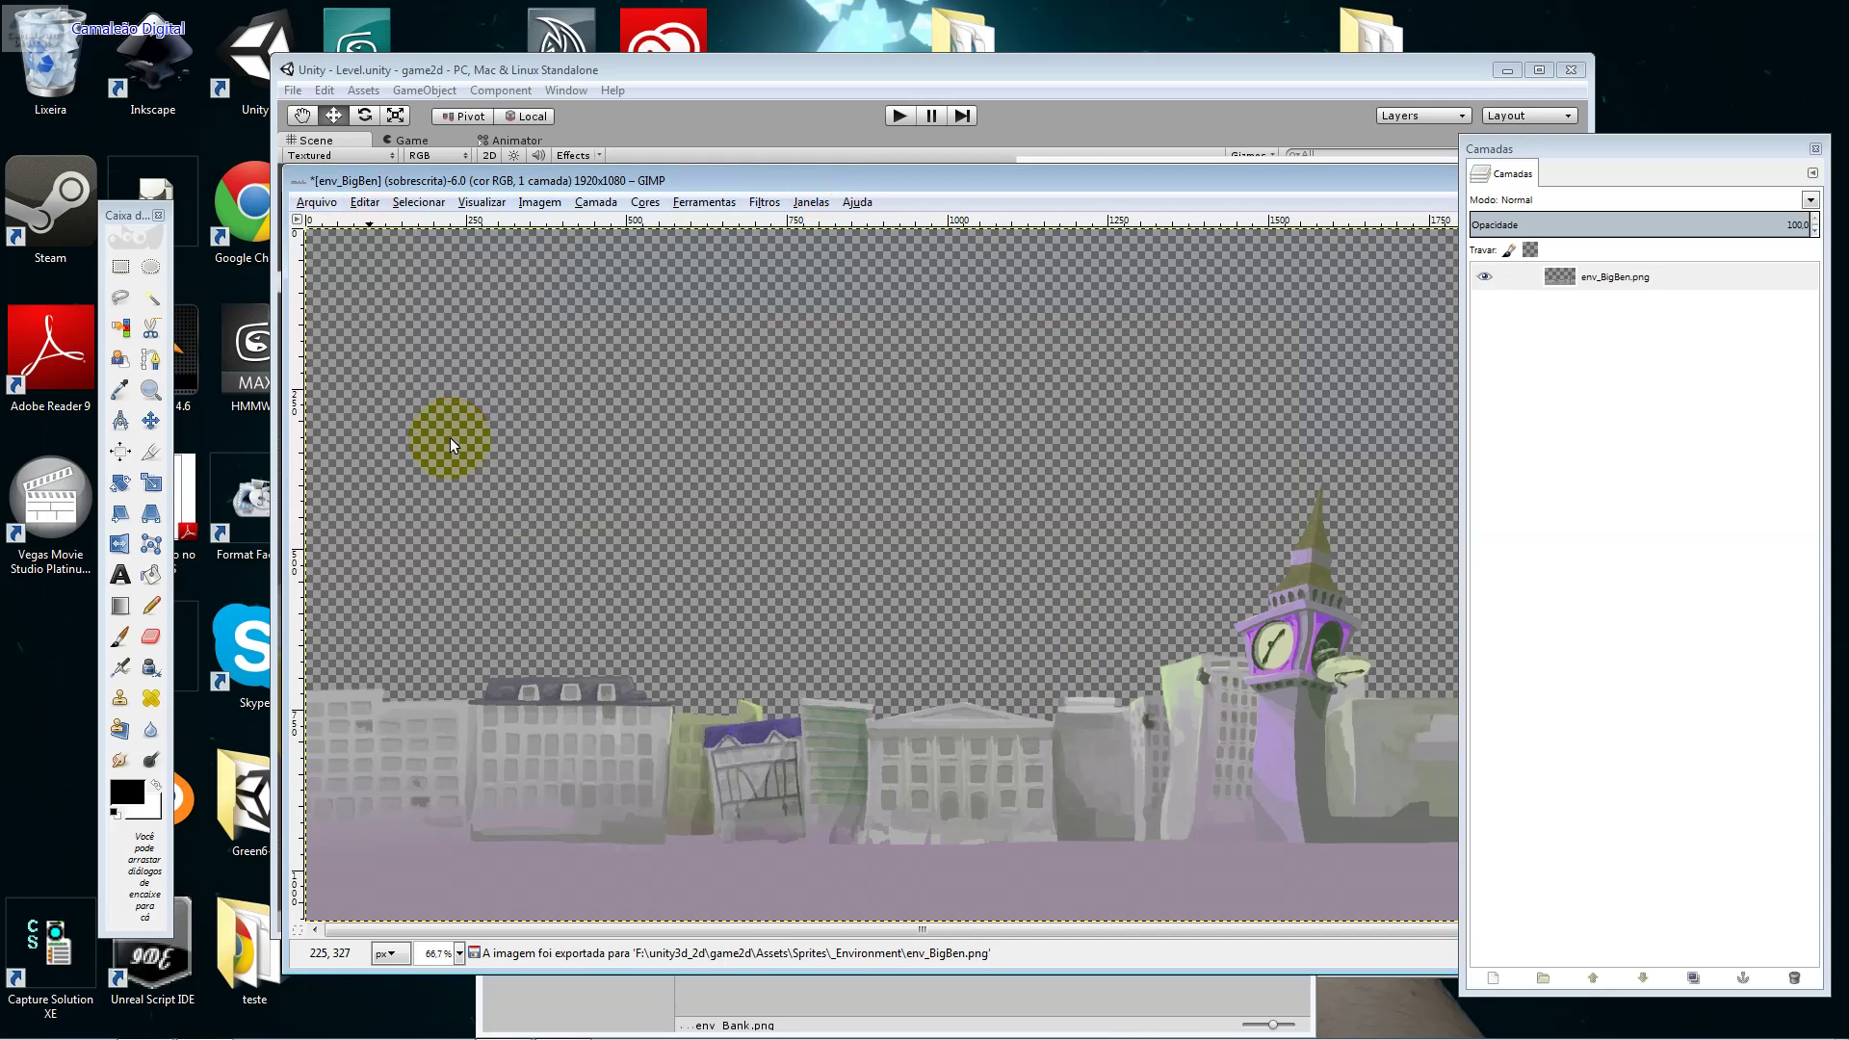
key("ctrl+w")
left_click(968, 672)
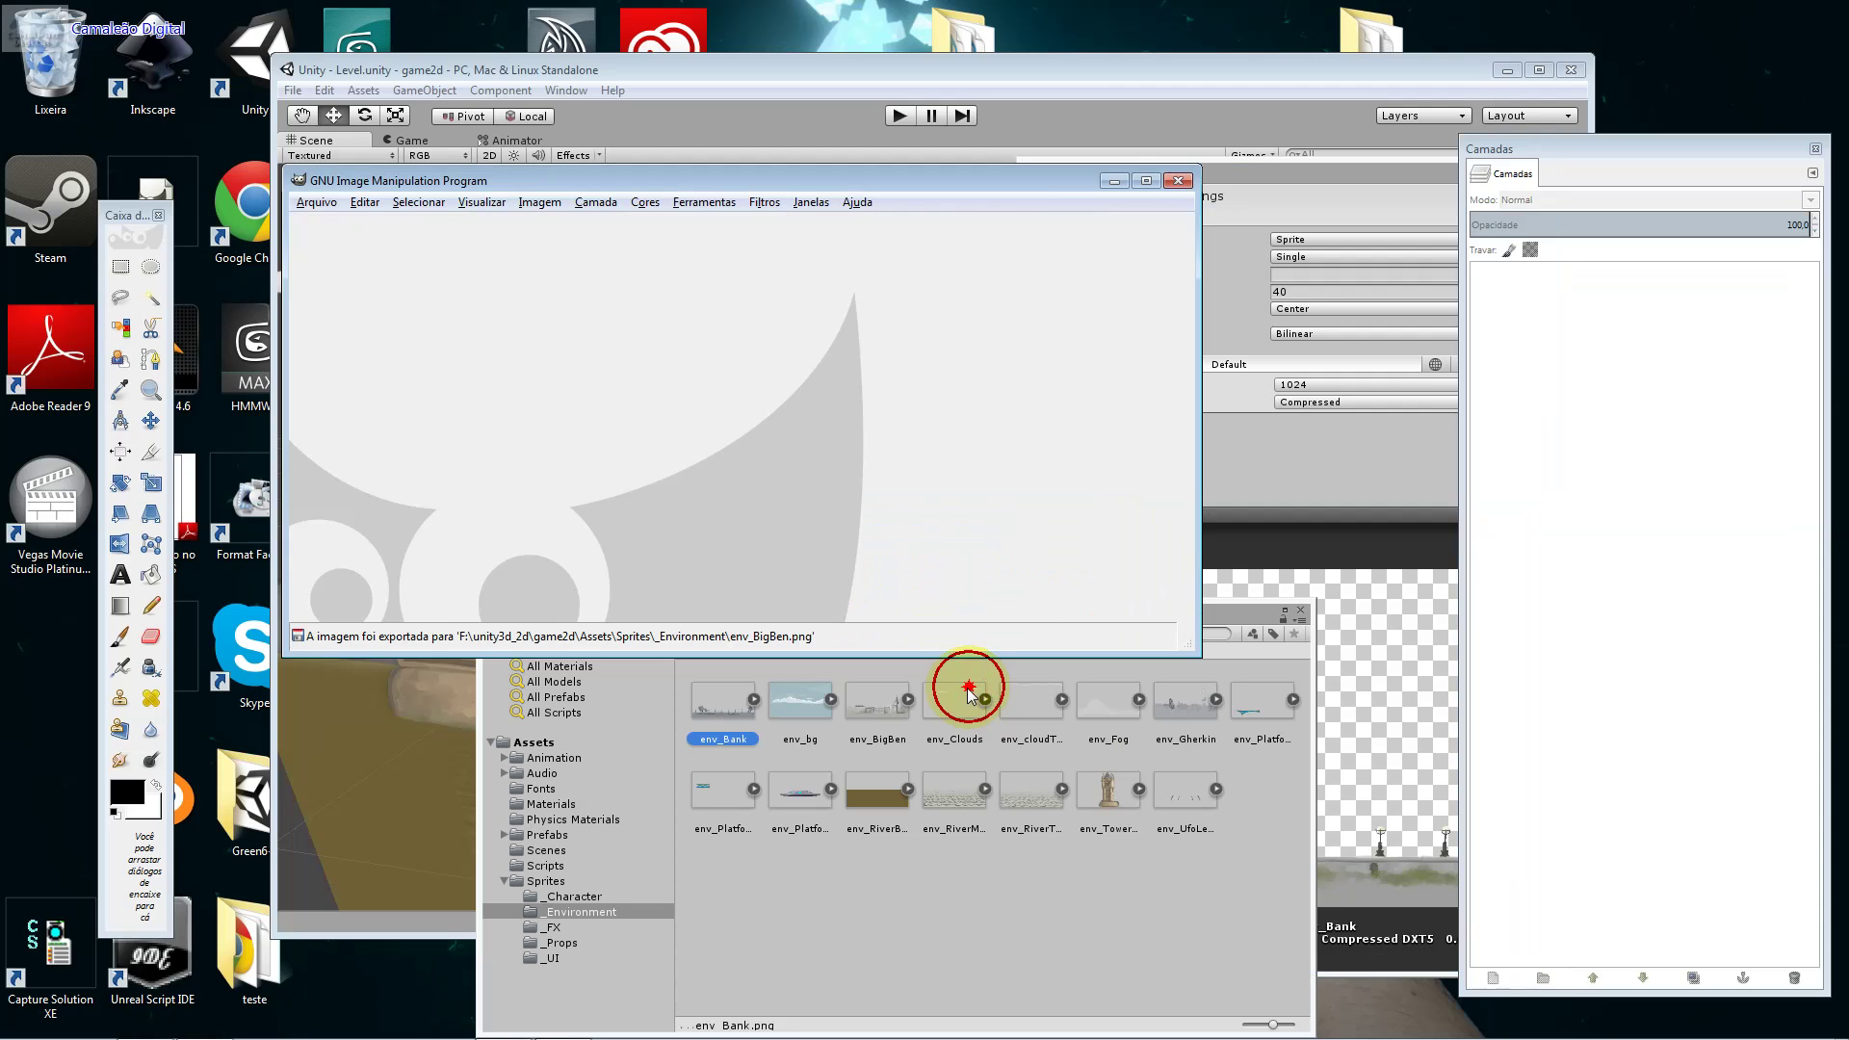
left_click(1178, 180)
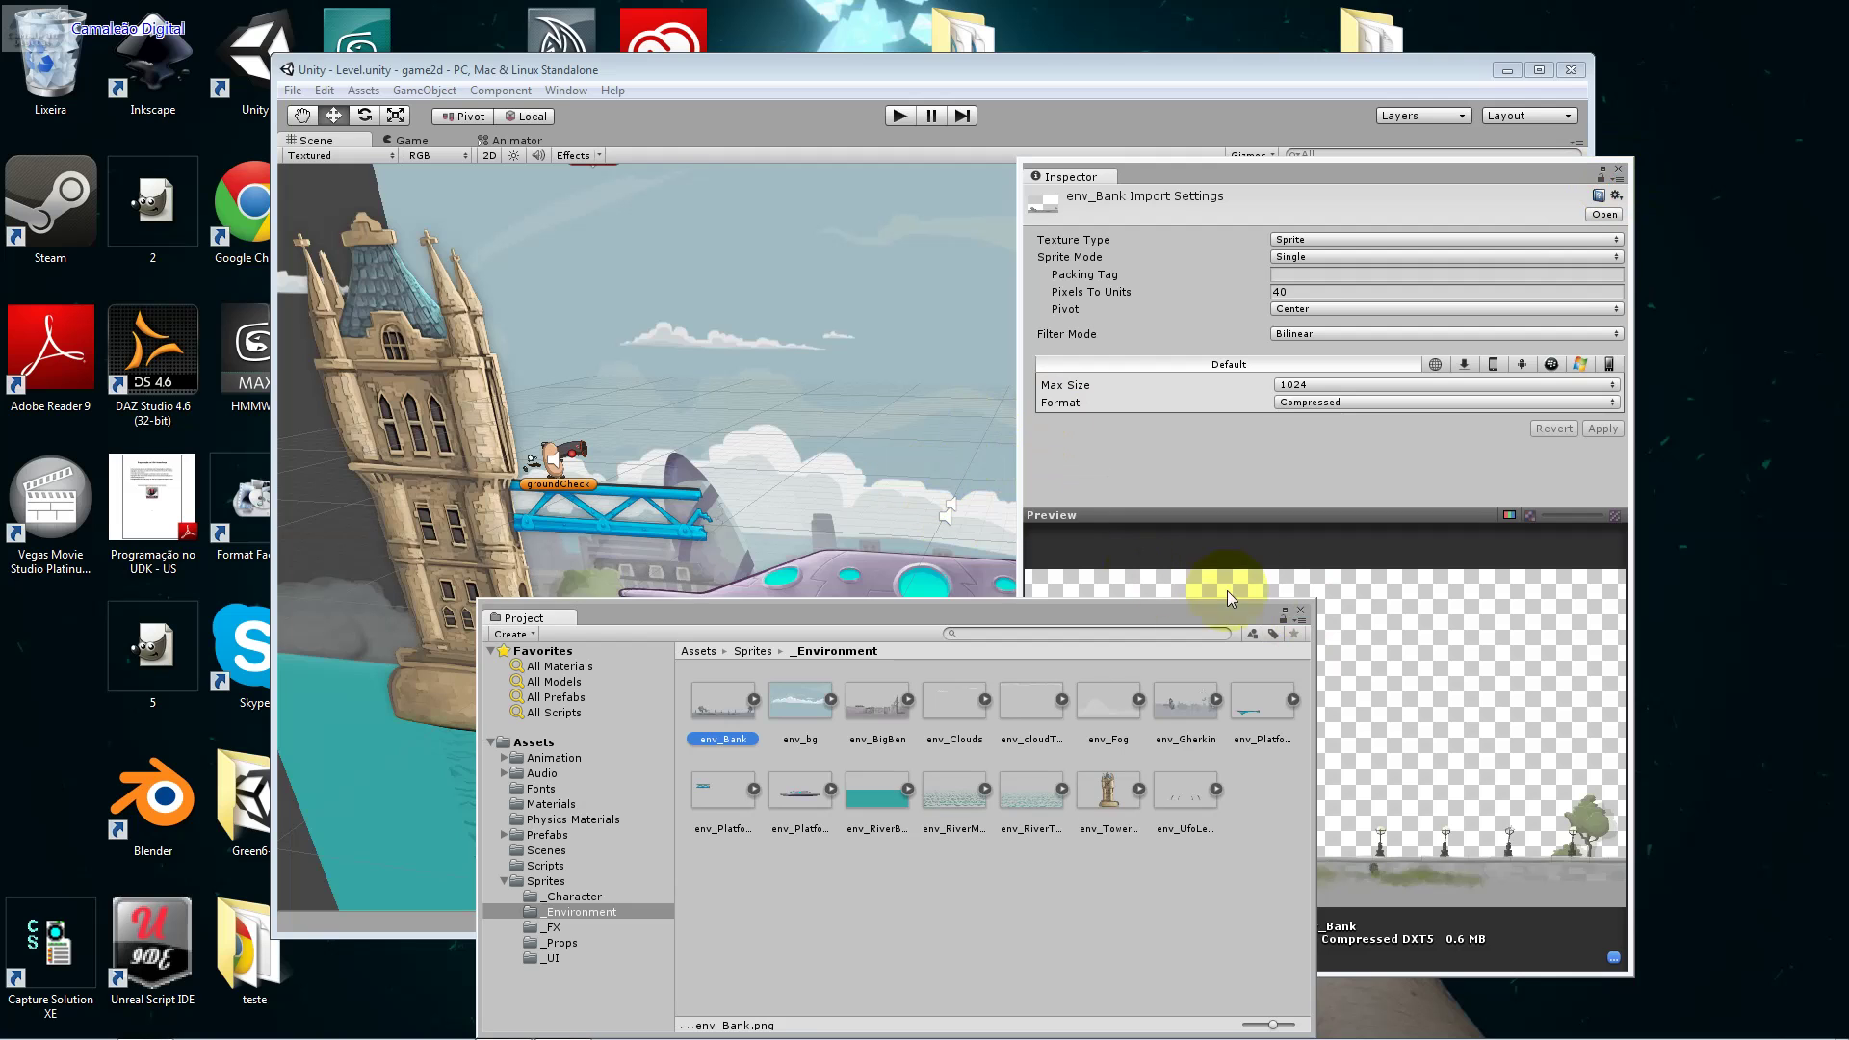
Close the floating Project and Inspector panels and start play-testing the level.
left_click(1299, 612)
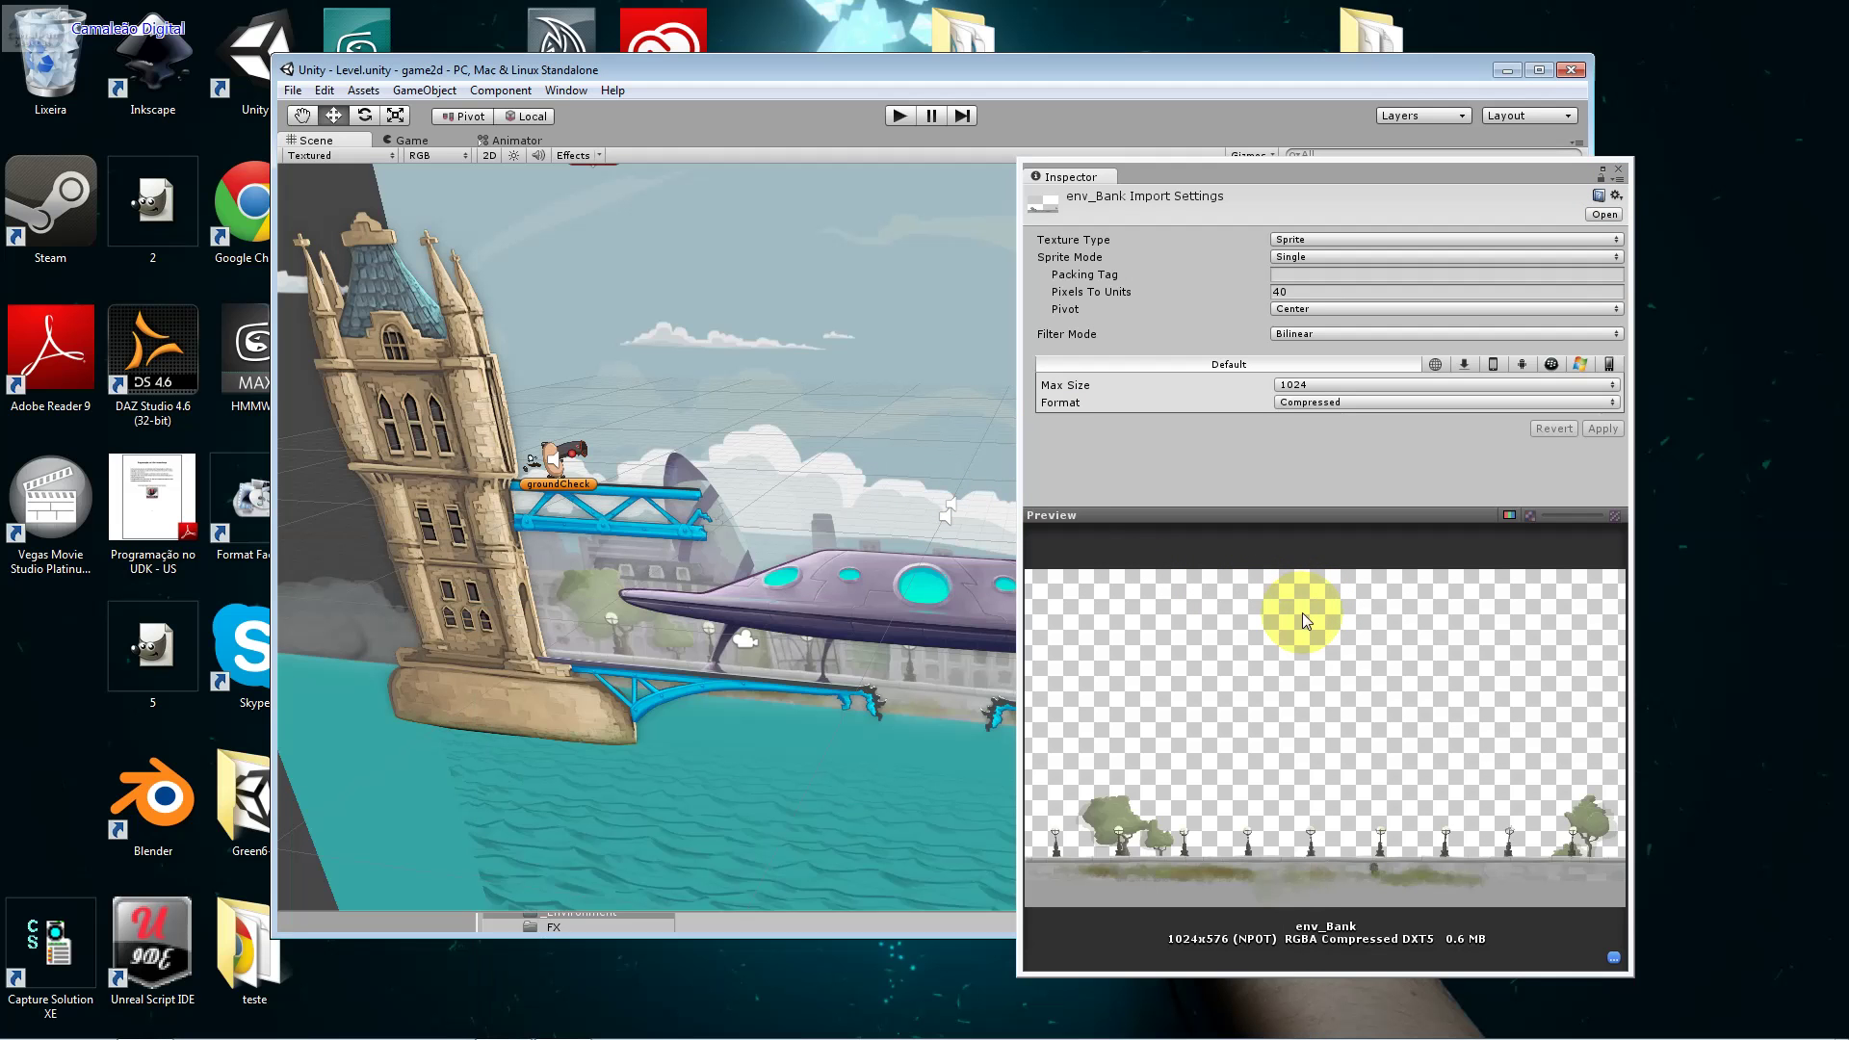
left_click(1618, 169)
left_click(899, 117)
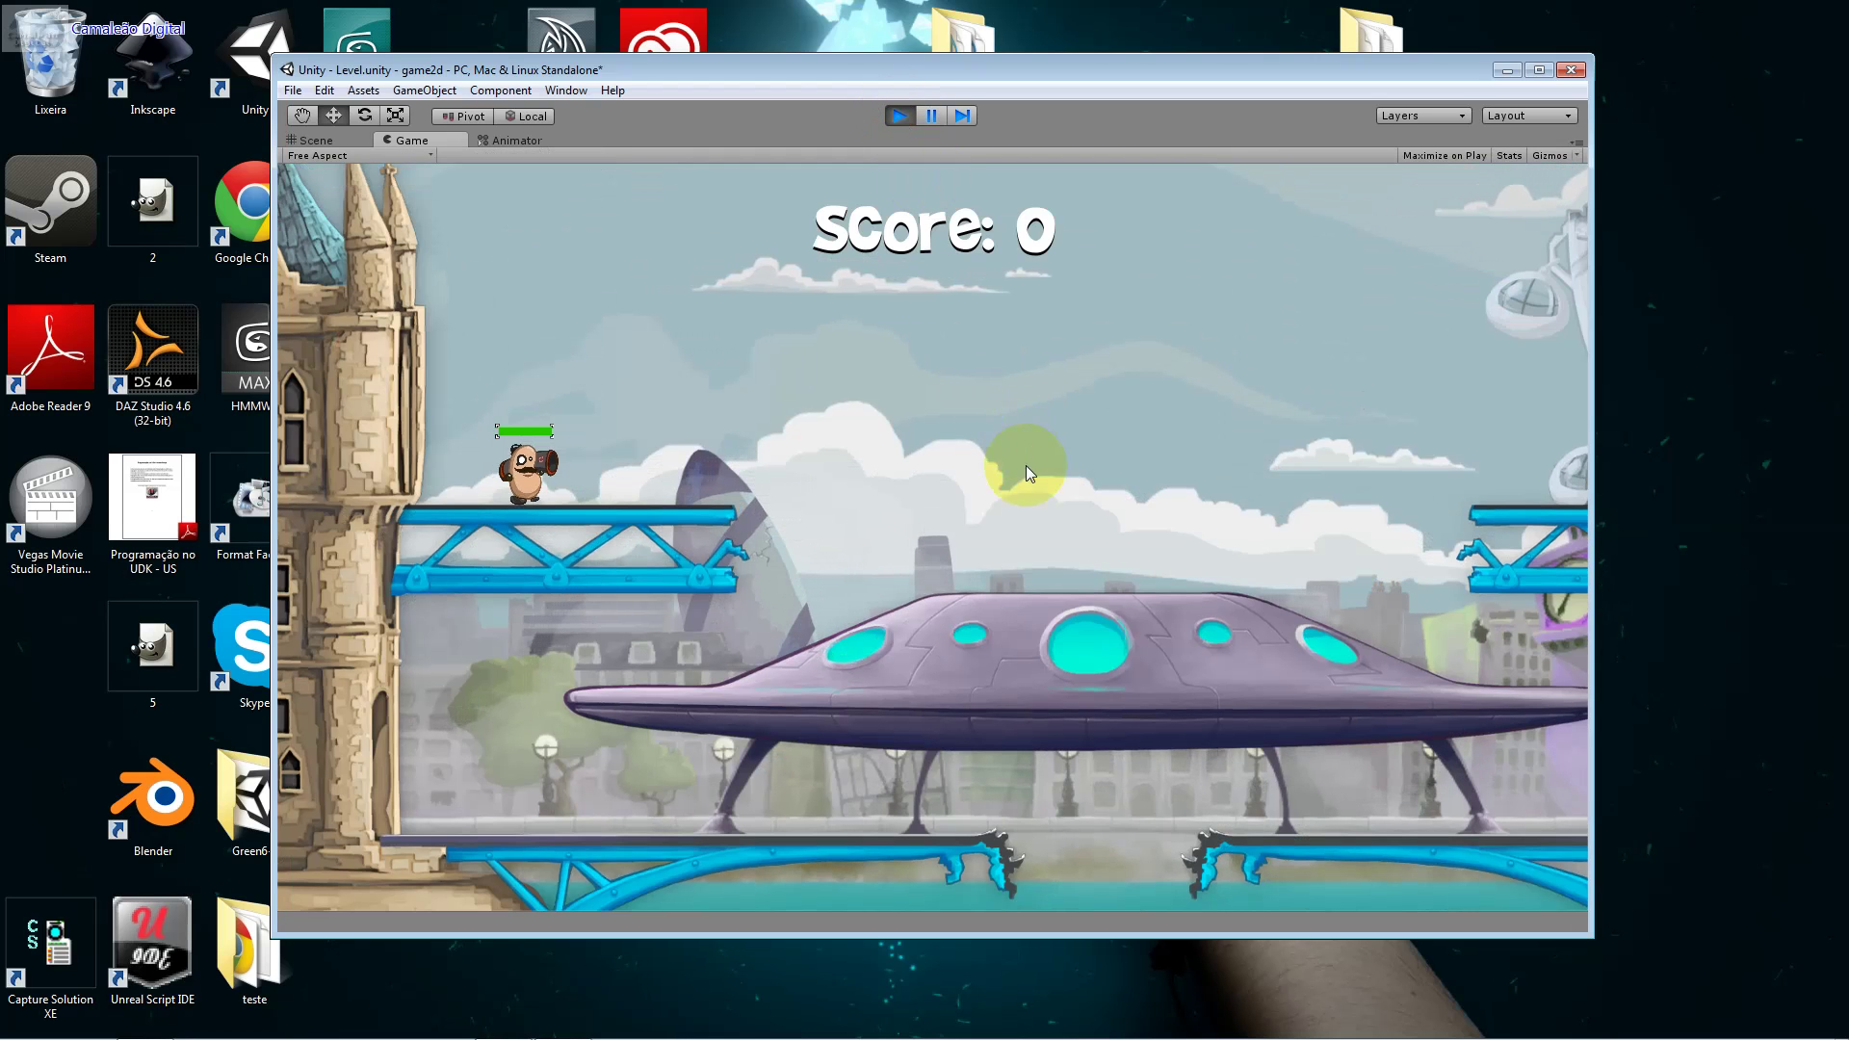
key("Right")
key("Left")
key("Right")
left_click(1018, 561)
key("Right")
key("space")
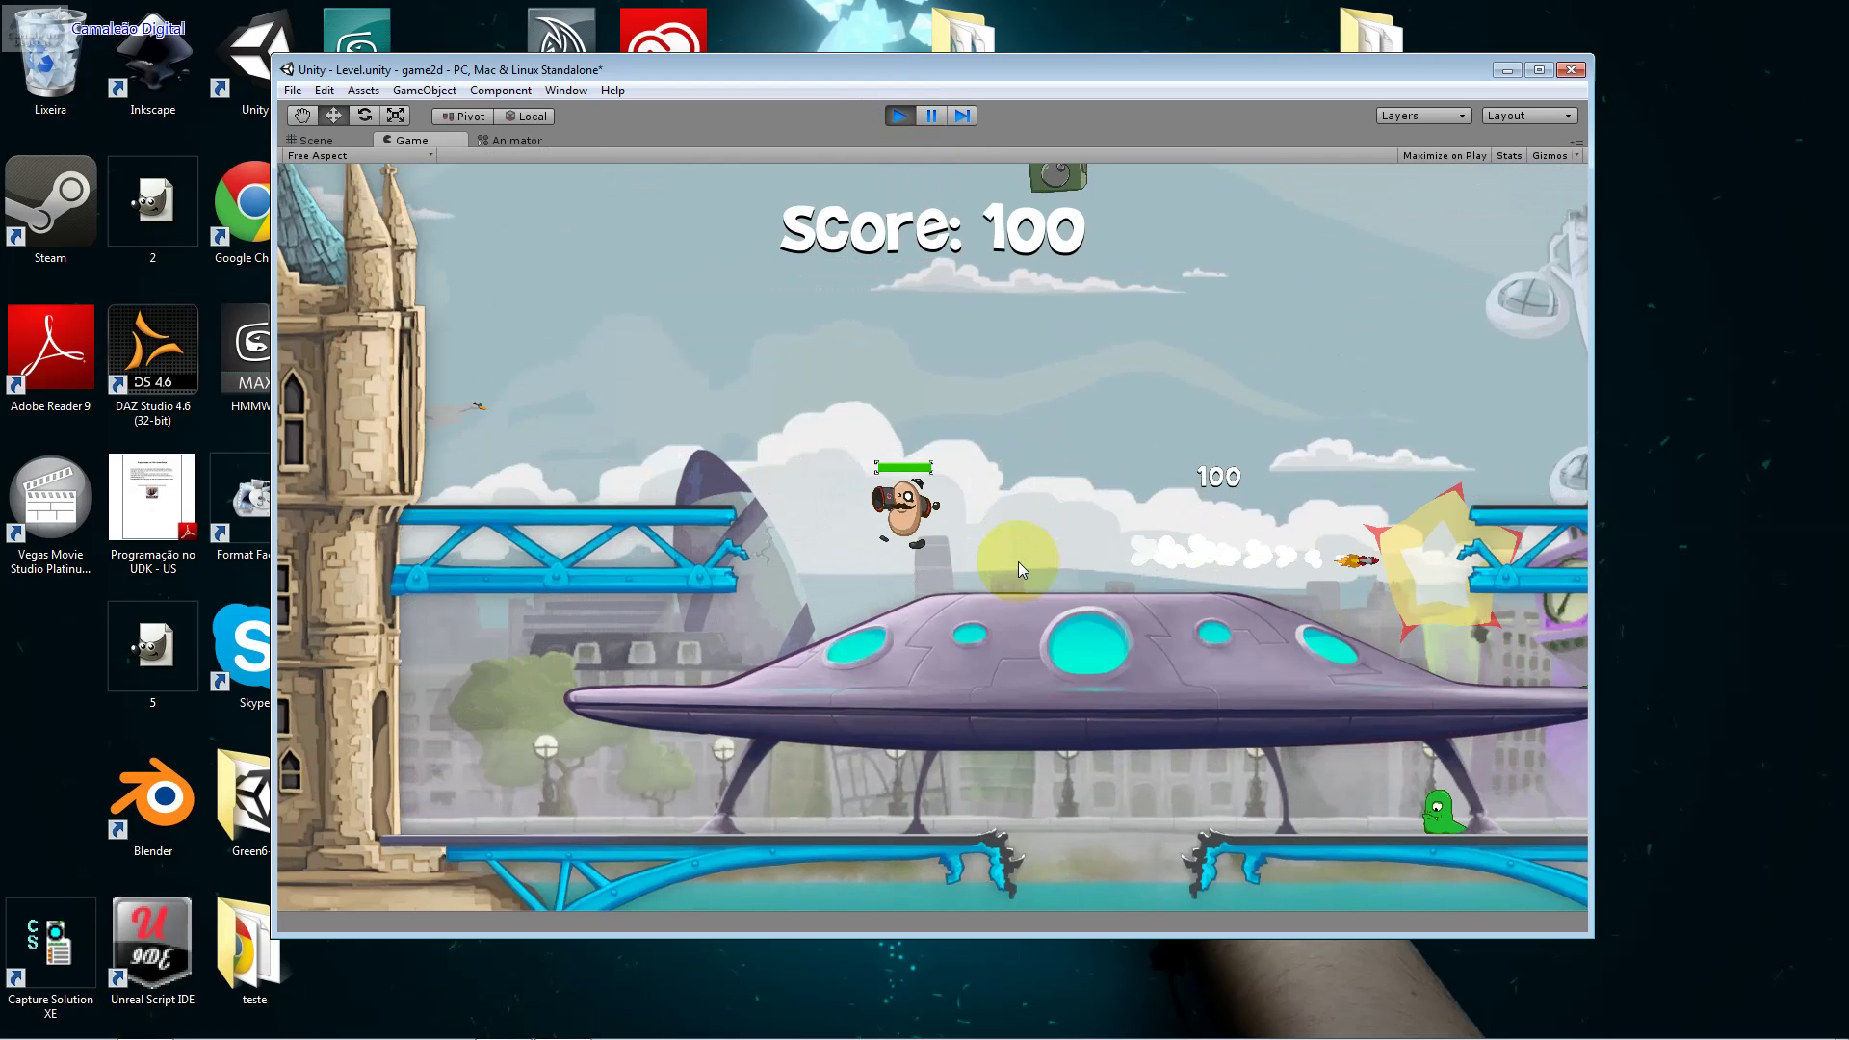
key("Left")
key("Right")
Fight the aliens on the bridges to 900 points, then stop play mode and switch to Explorer.
left_click(528, 540)
key("Right")
key("Left")
left_click(696, 564)
key("Right")
left_click(696, 574)
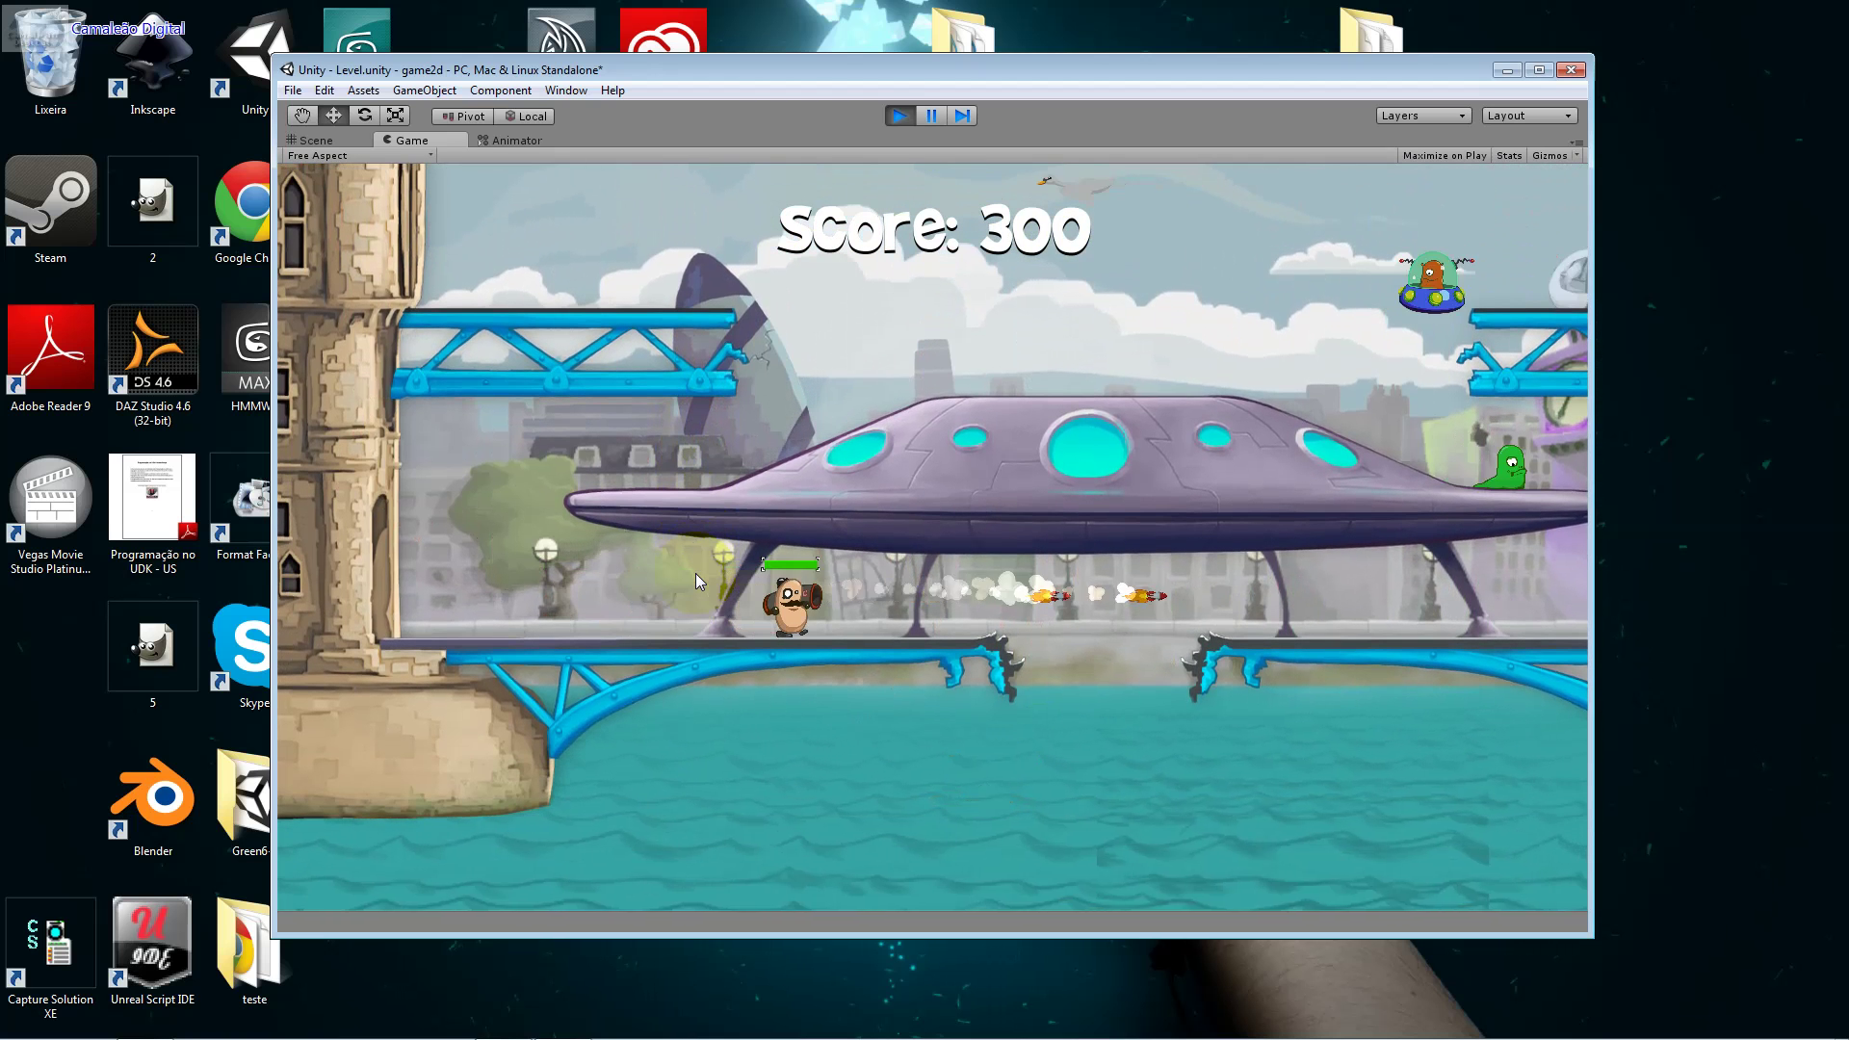
key("Left")
key("space")
key("Right")
key("Left")
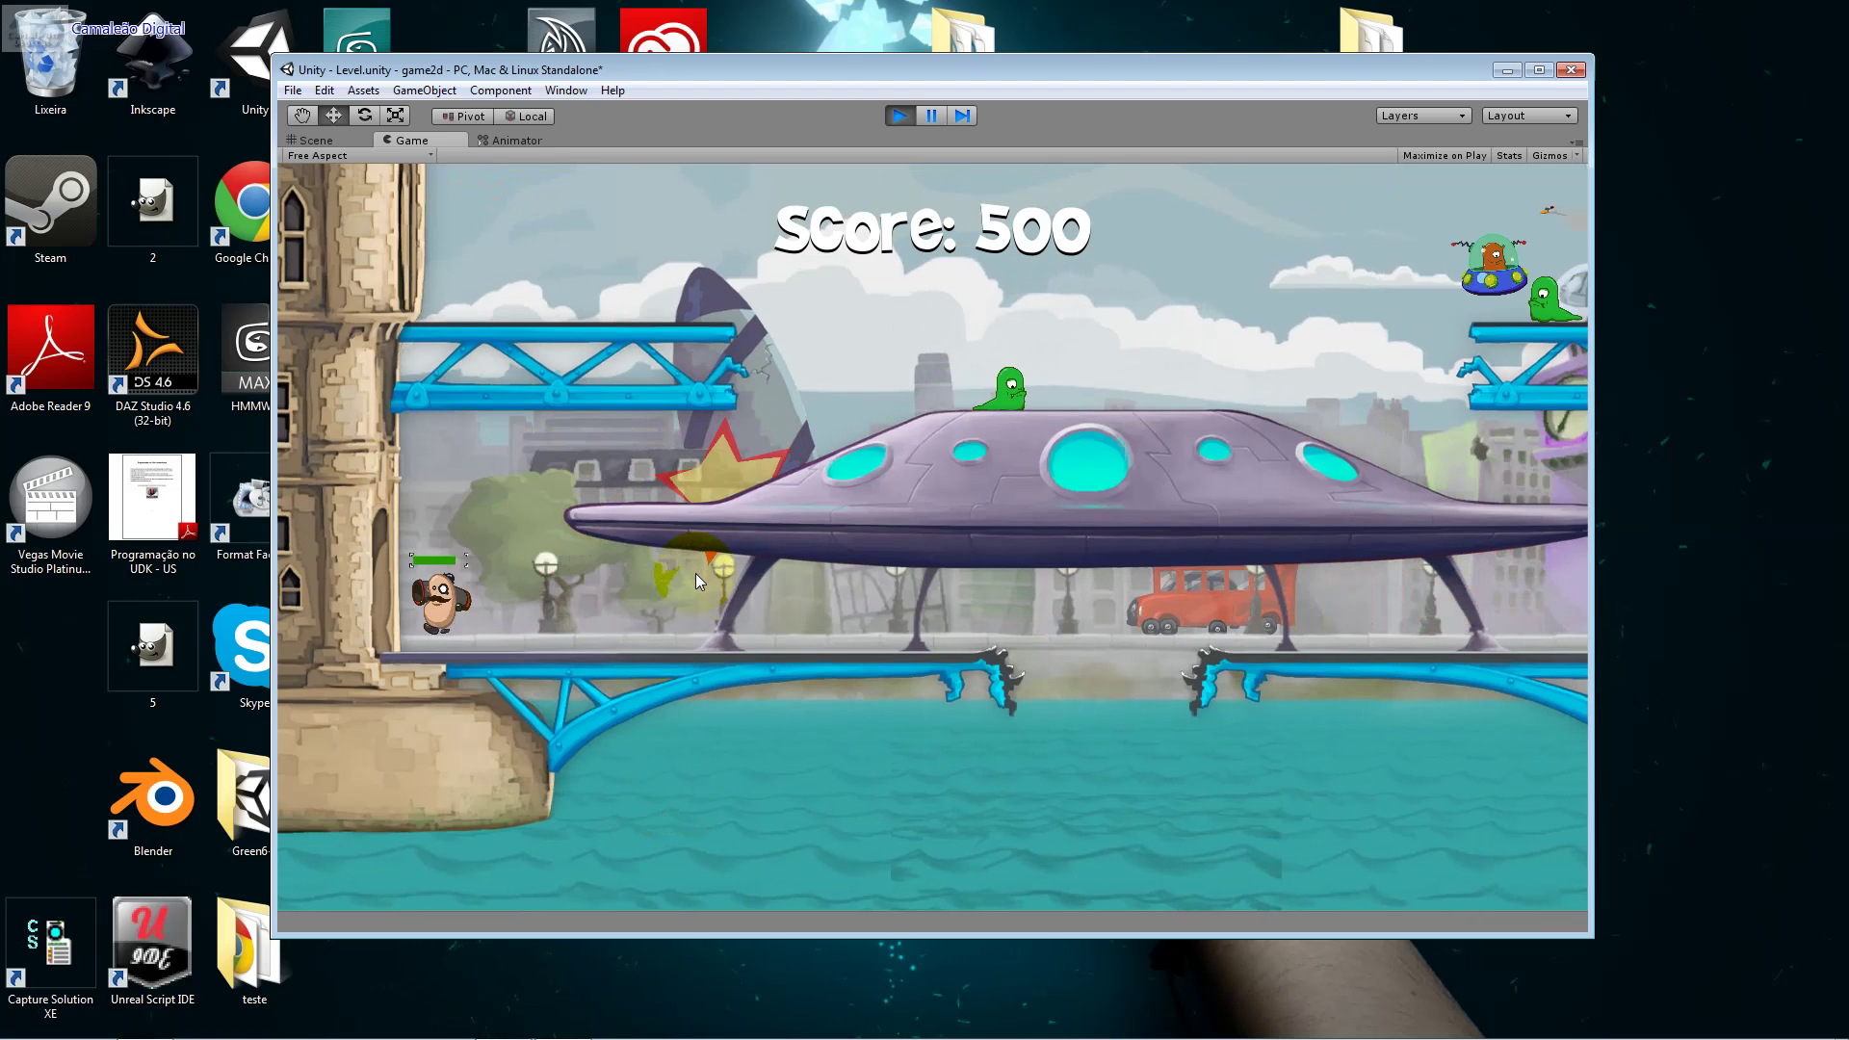
key("Right")
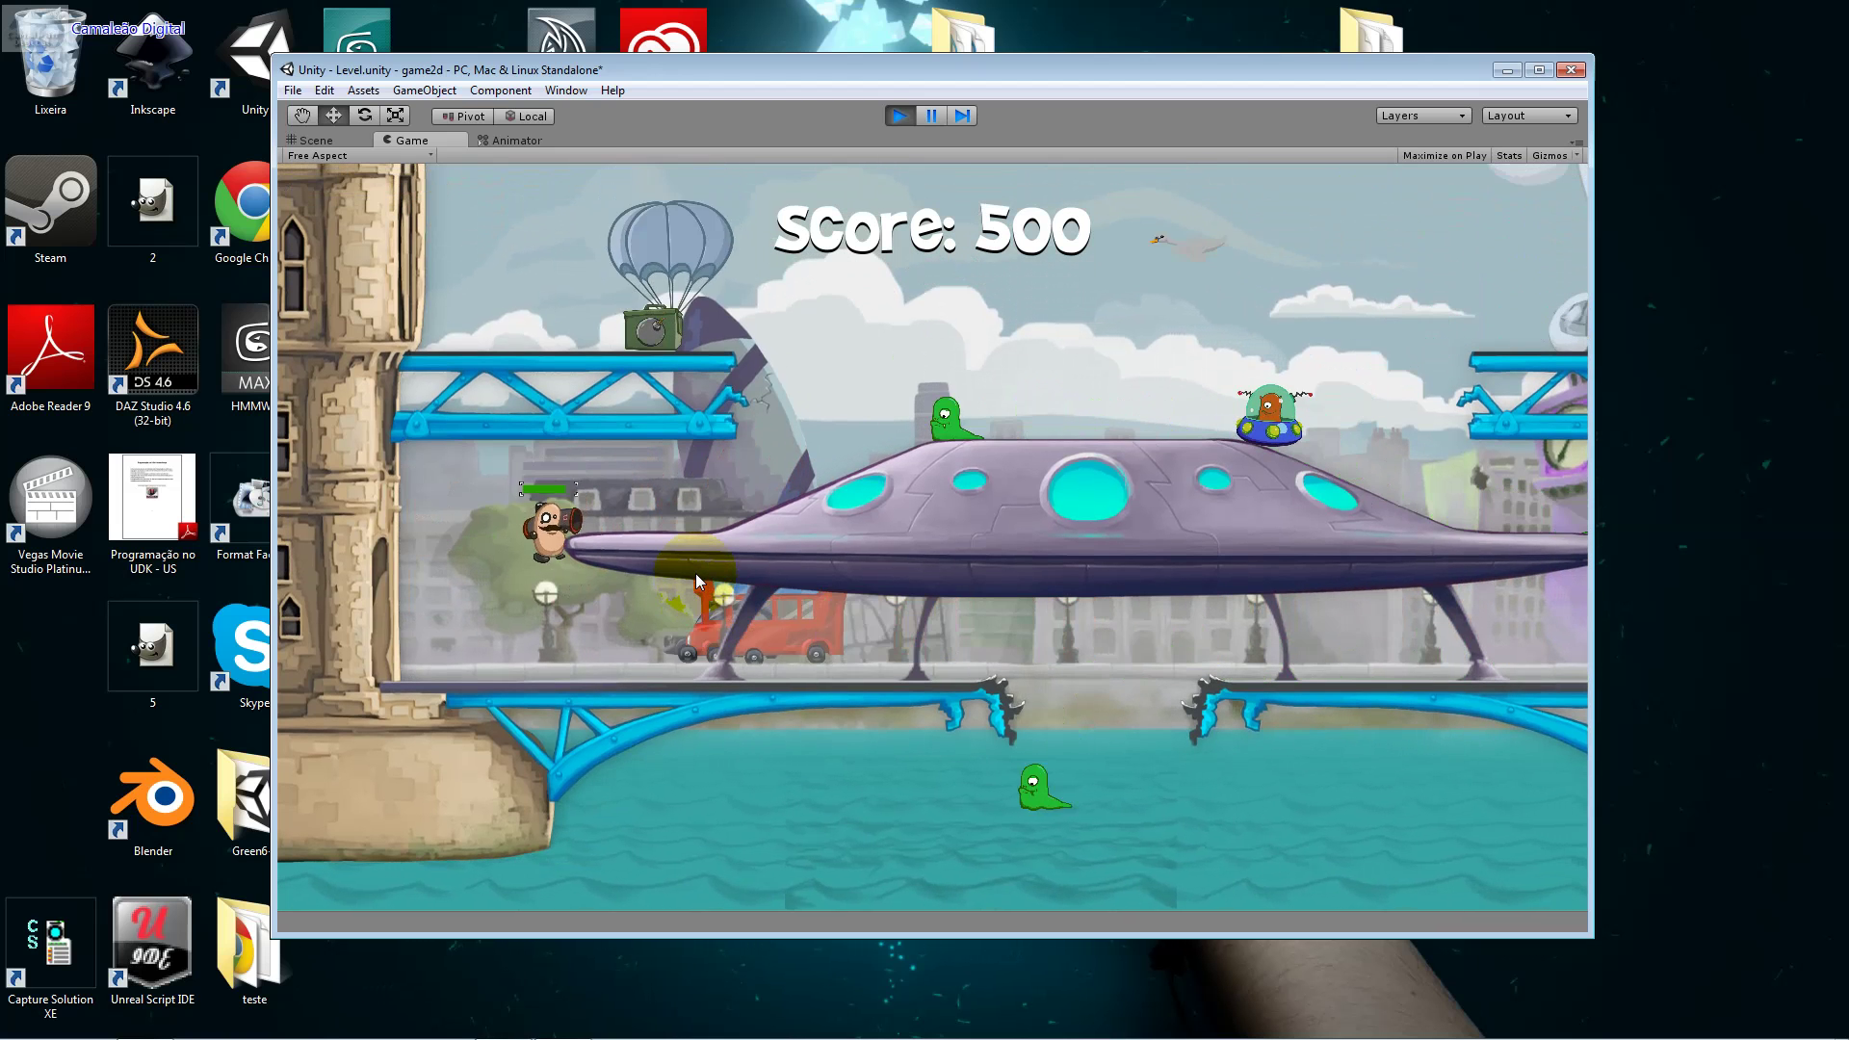
key("Right")
key("ctrl")
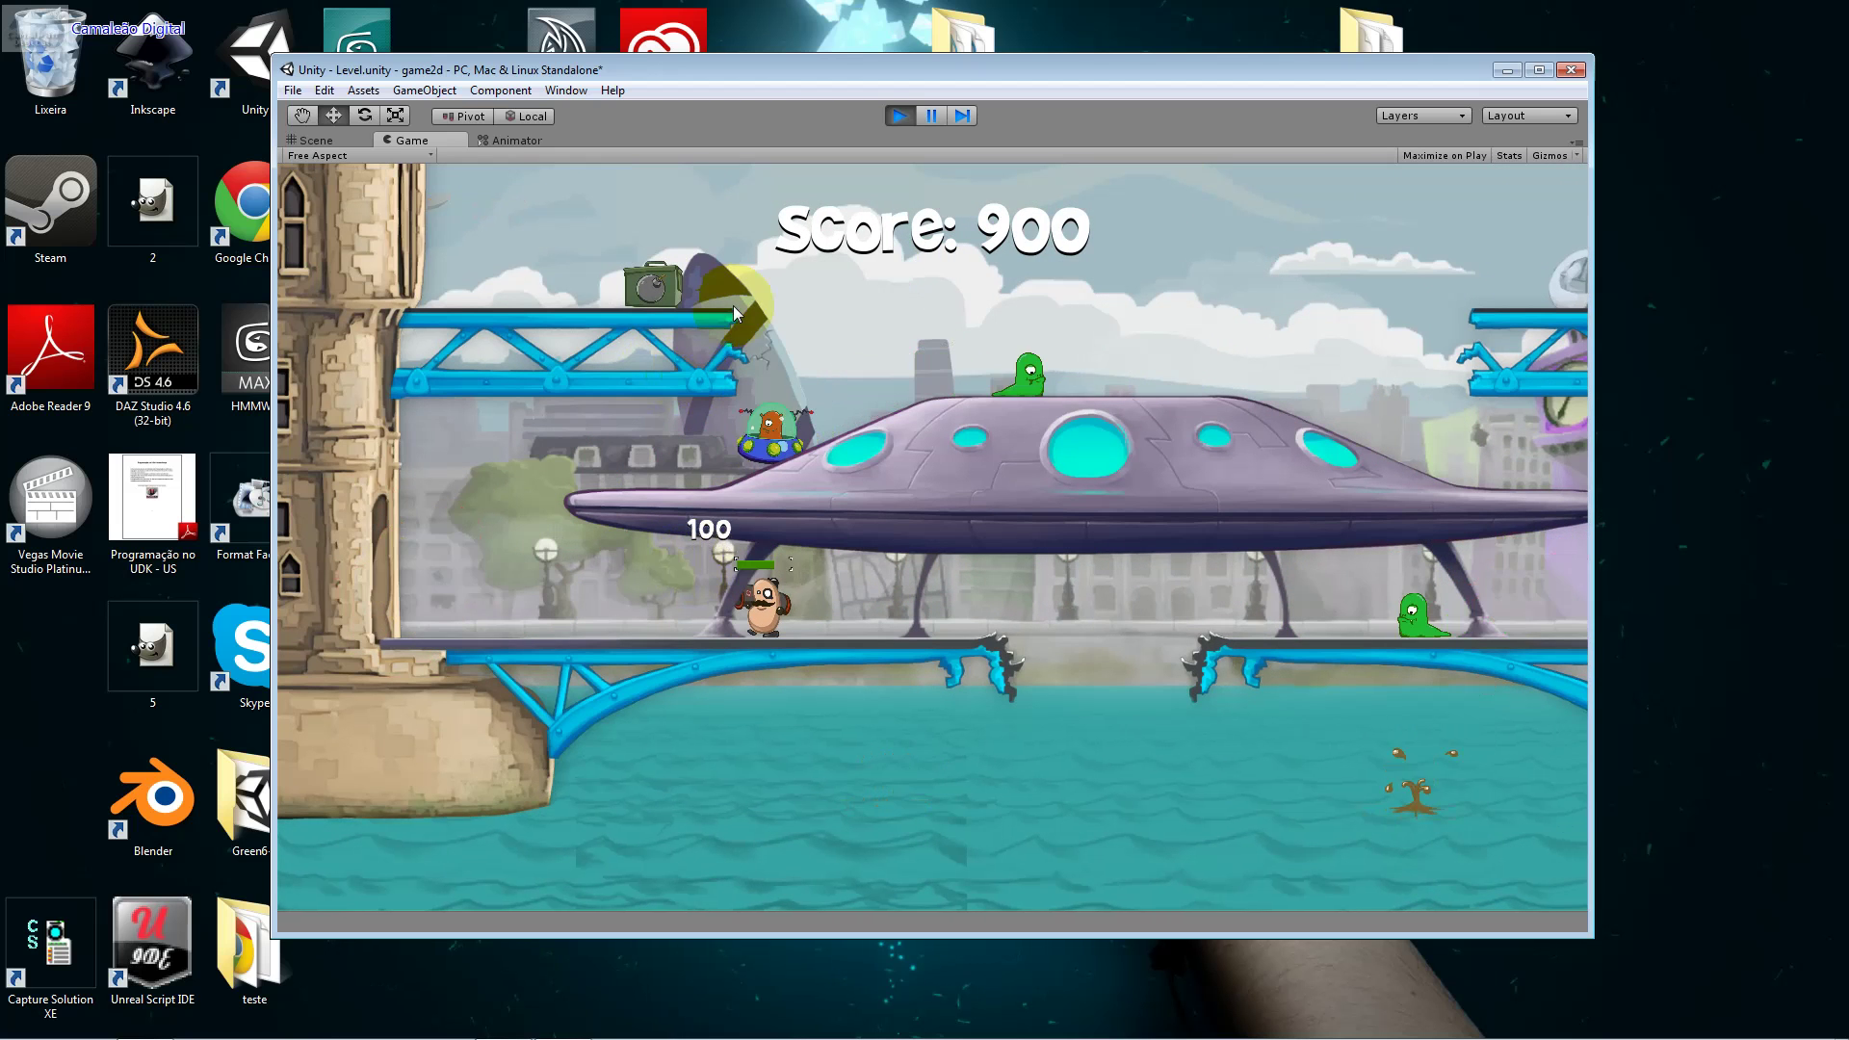
left_click(897, 115)
key("alt+Tab")
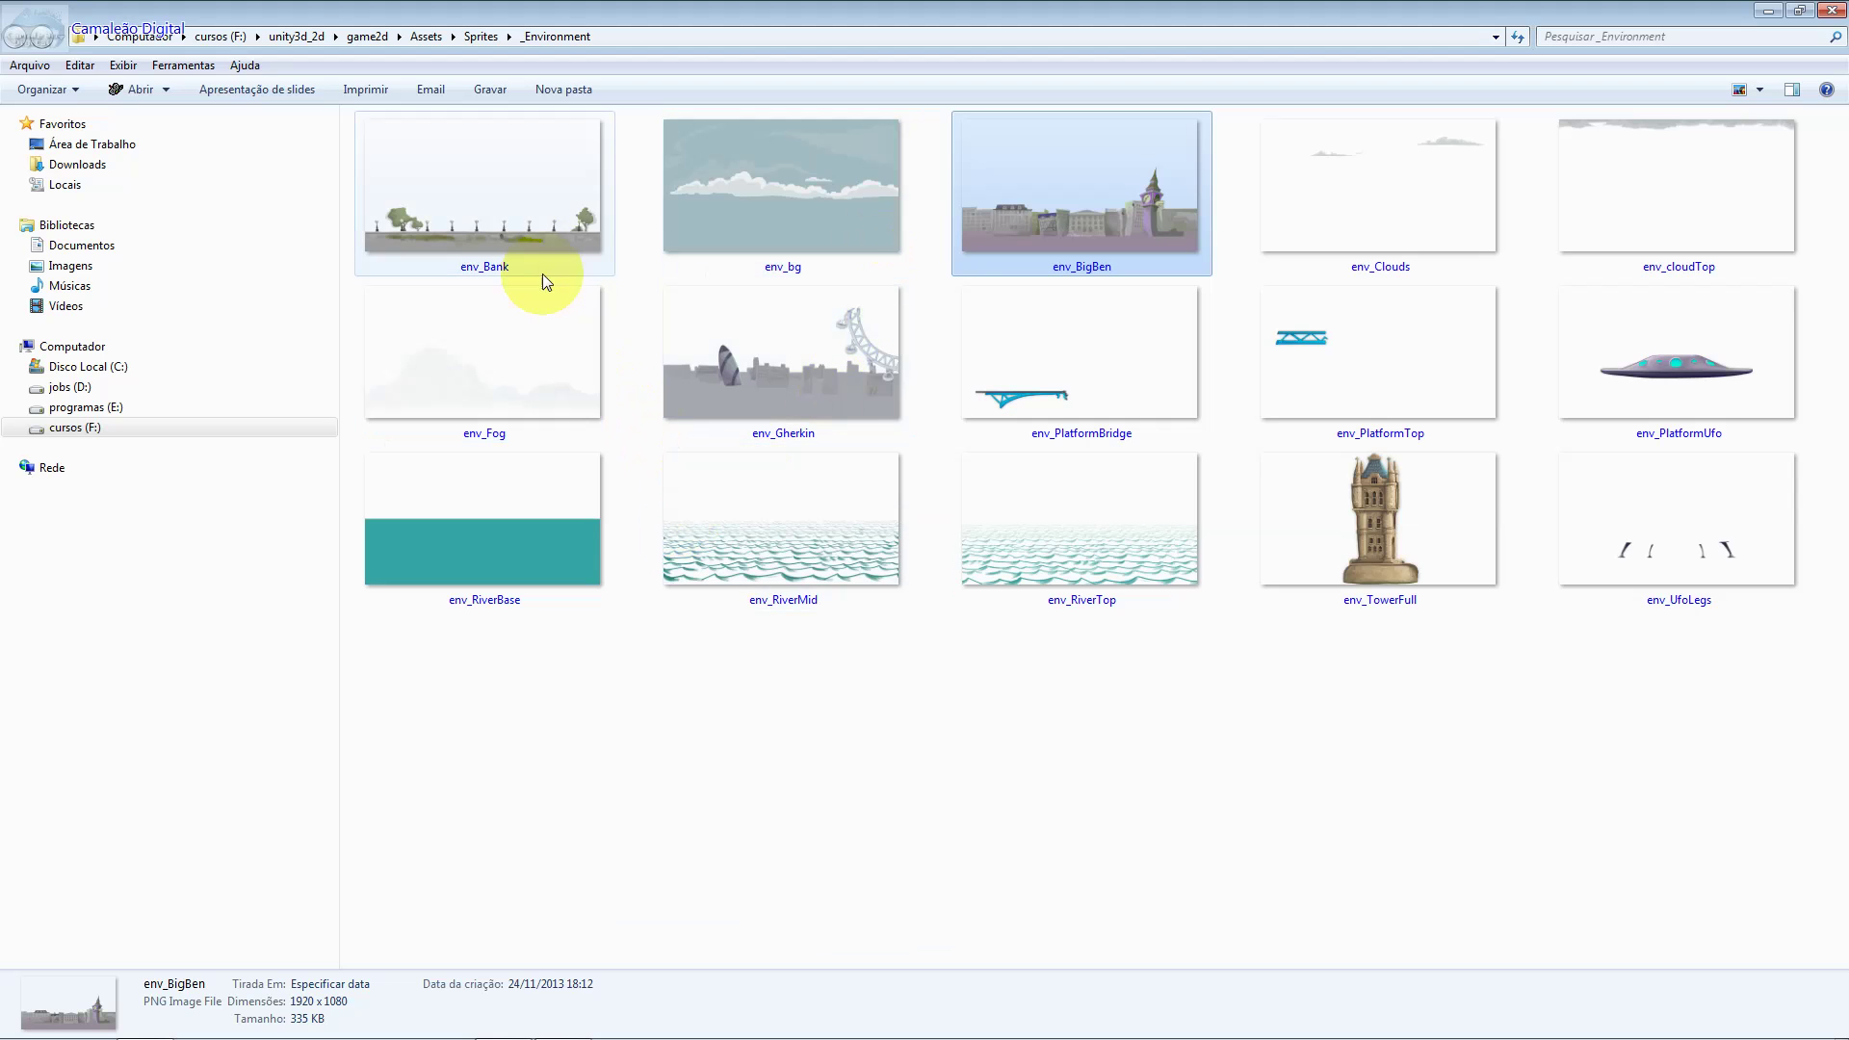
Open env_Bank in GNU Image Manipulation Program using Explorer's Open with menu.
left_click(545, 244)
right_click(545, 245)
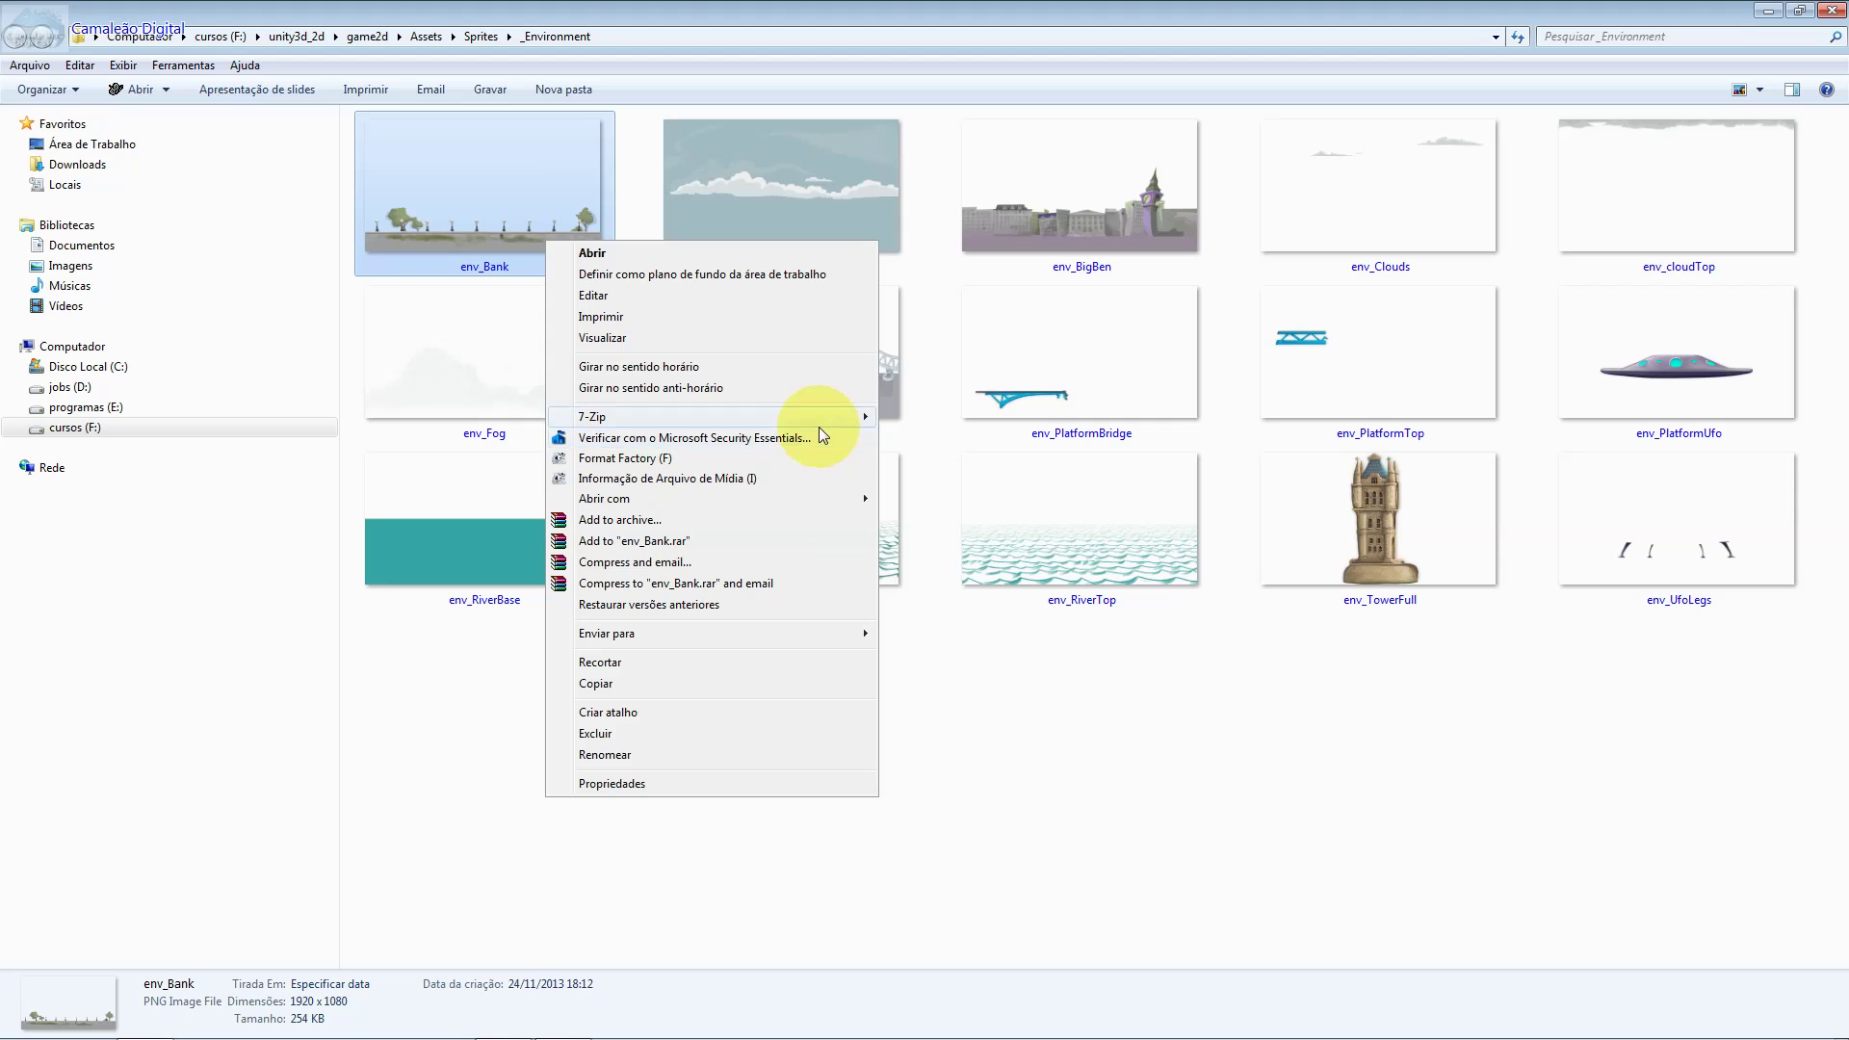
mouse_move(604, 498)
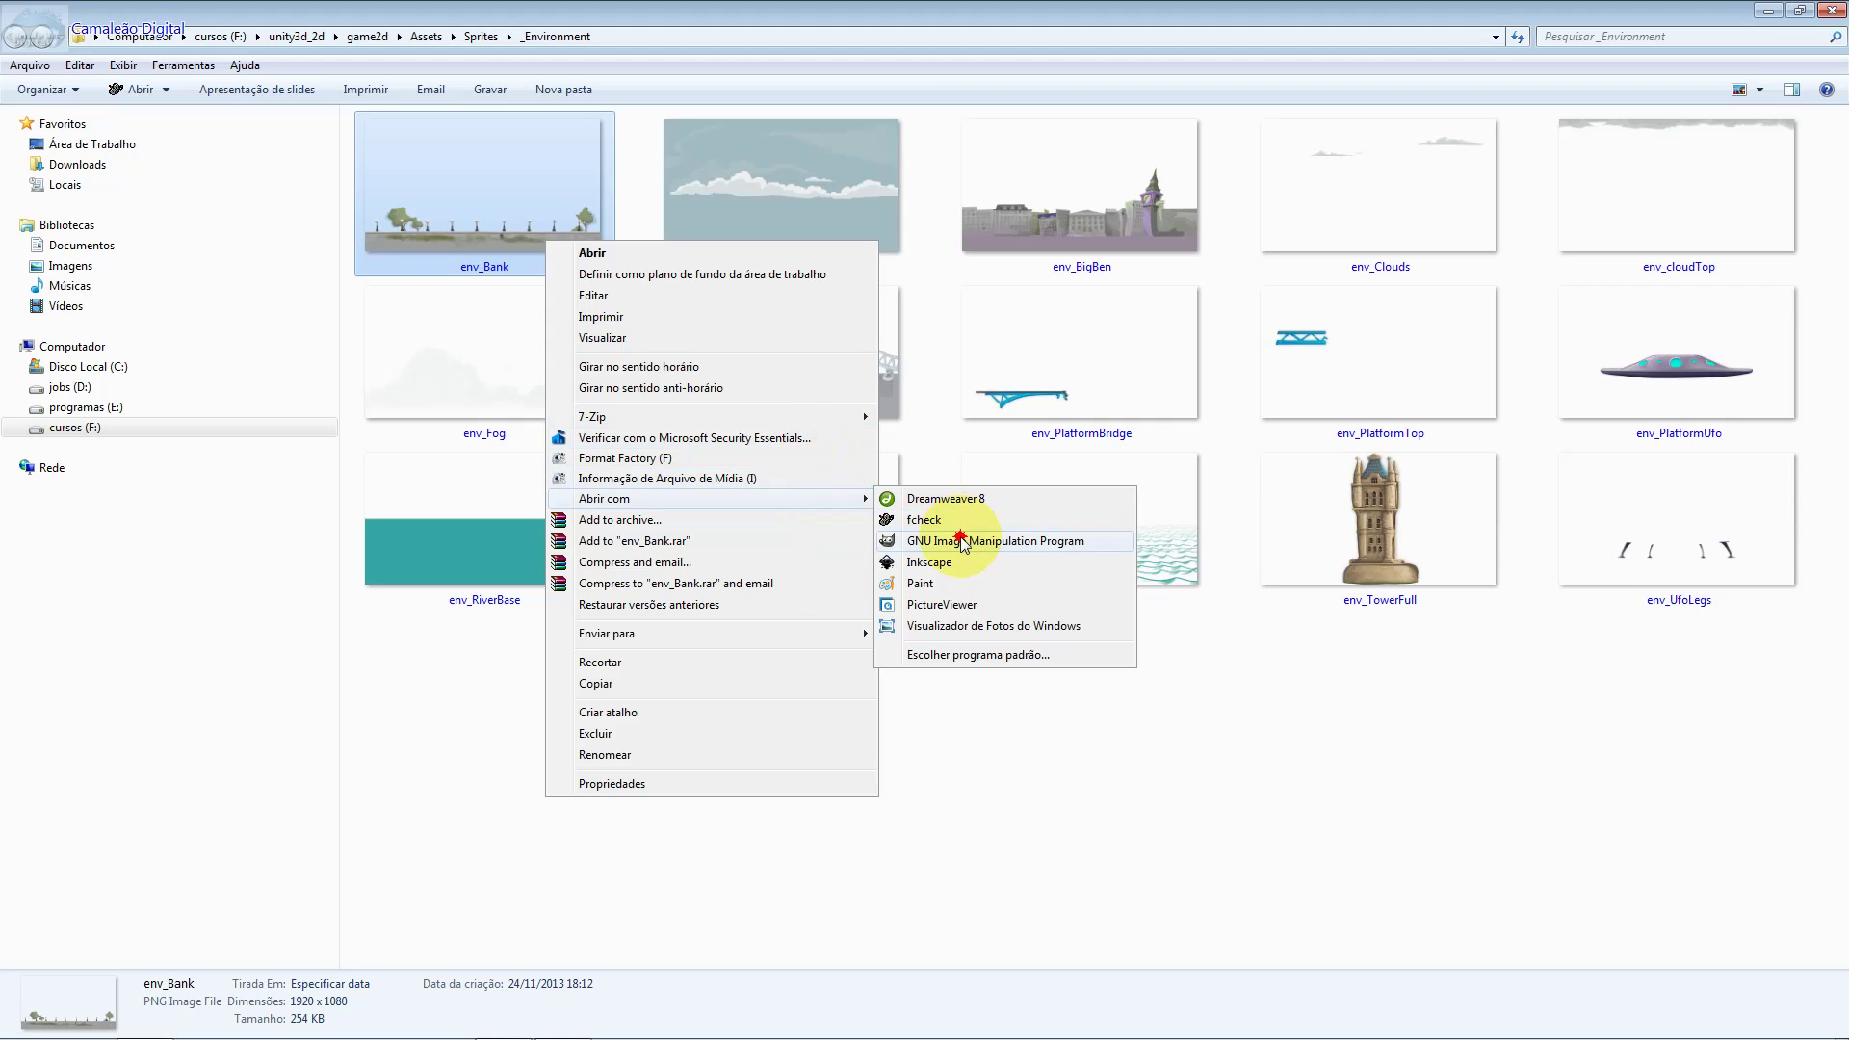
left_click(965, 540)
left_click(1339, 528)
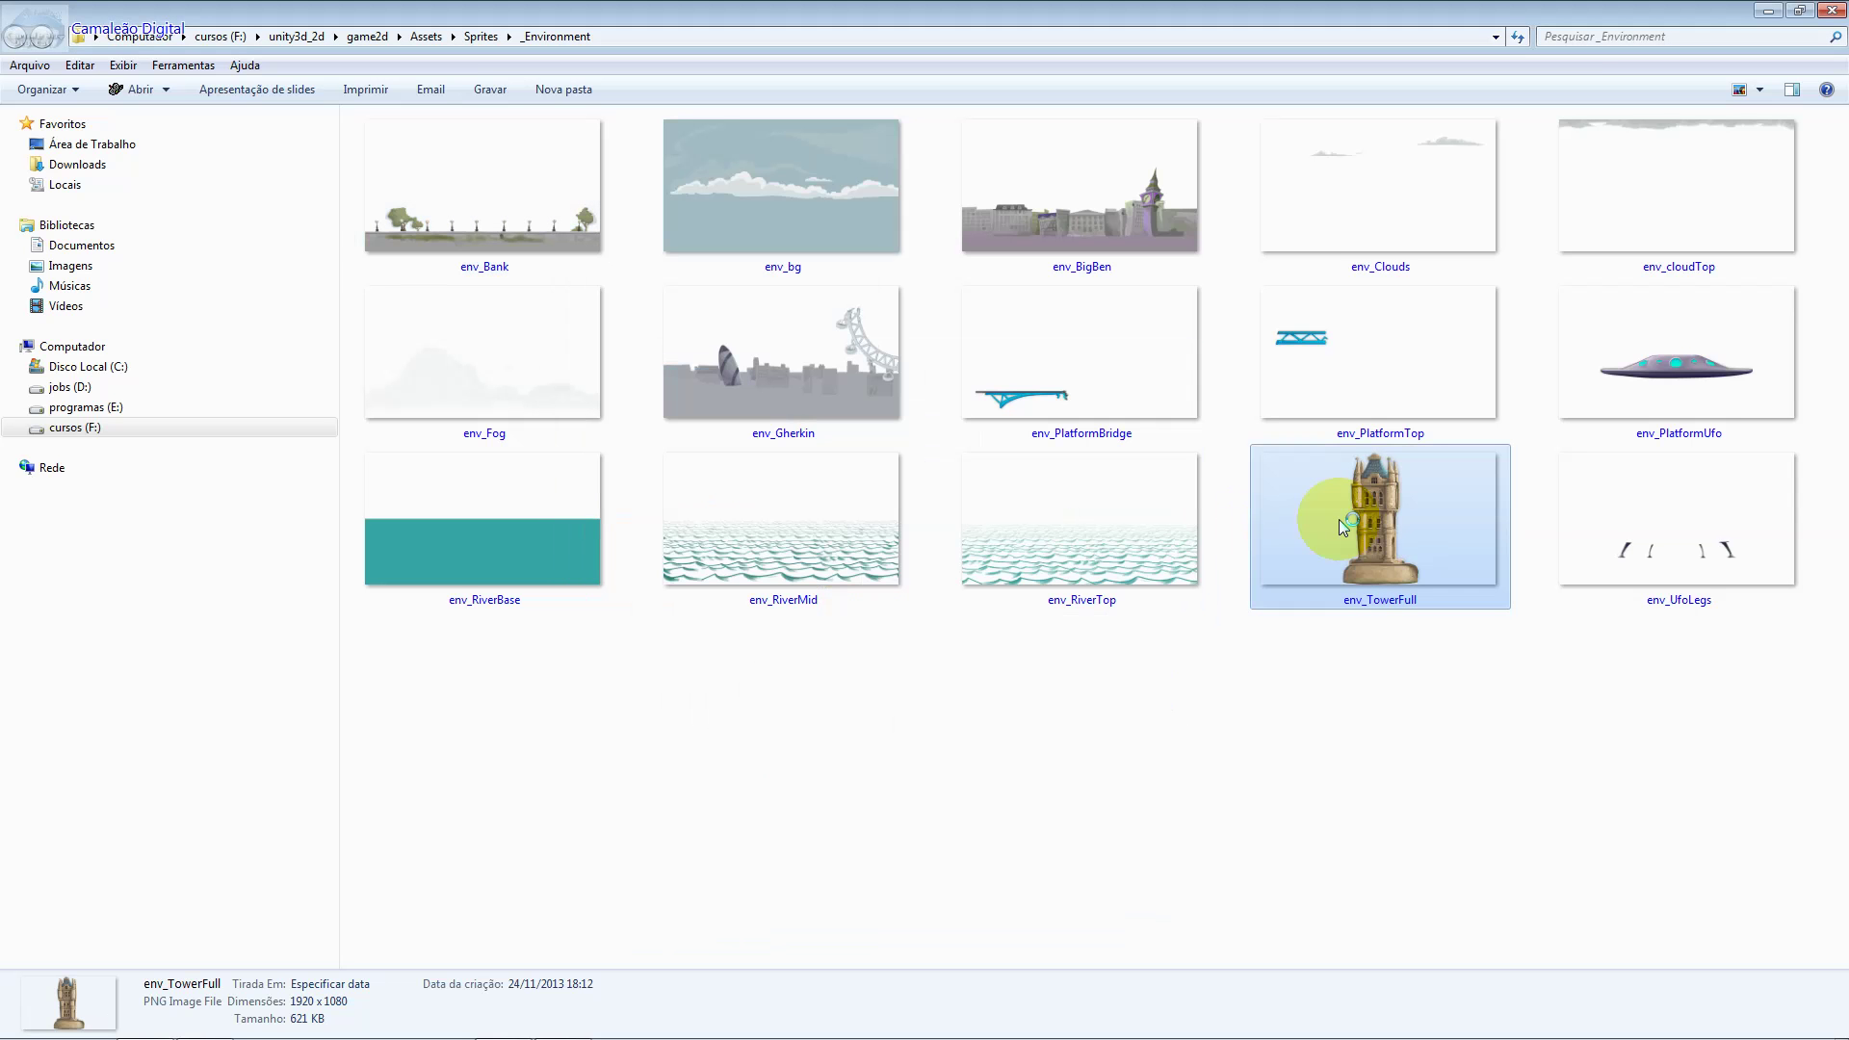
left_click(1094, 207)
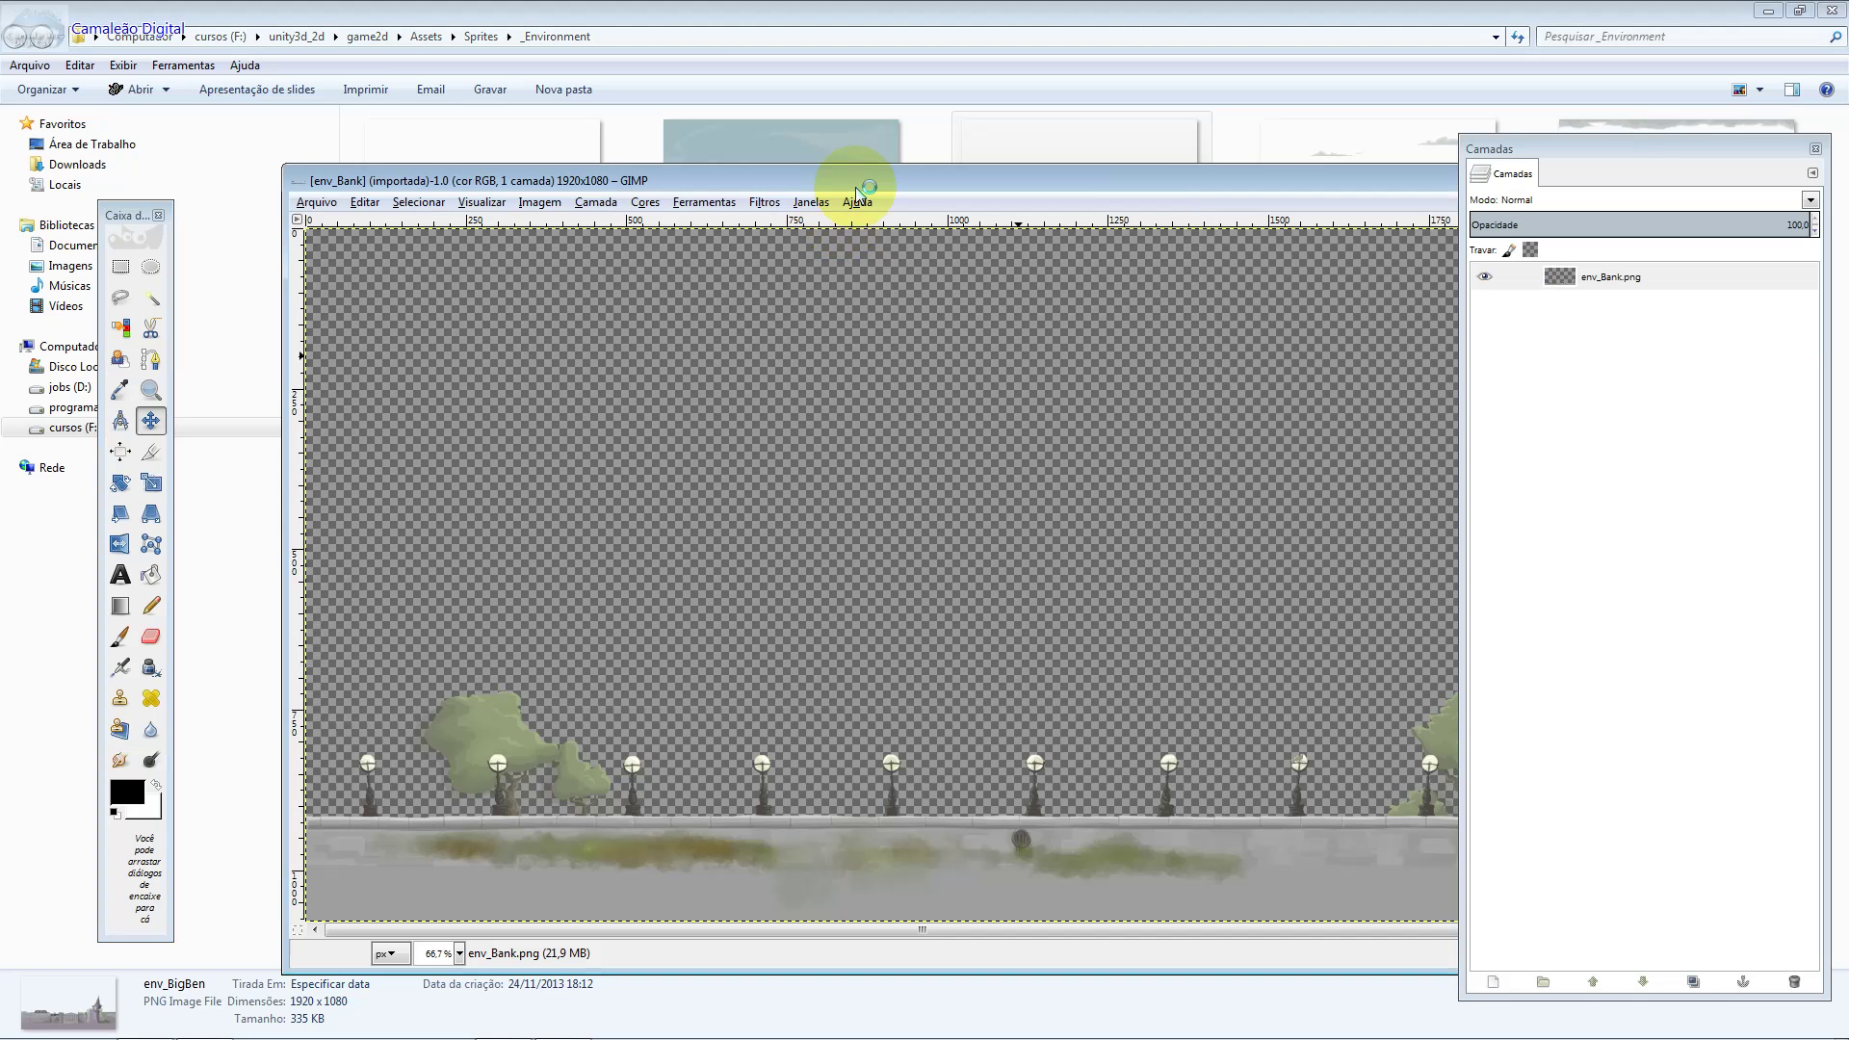
left_click(644, 201)
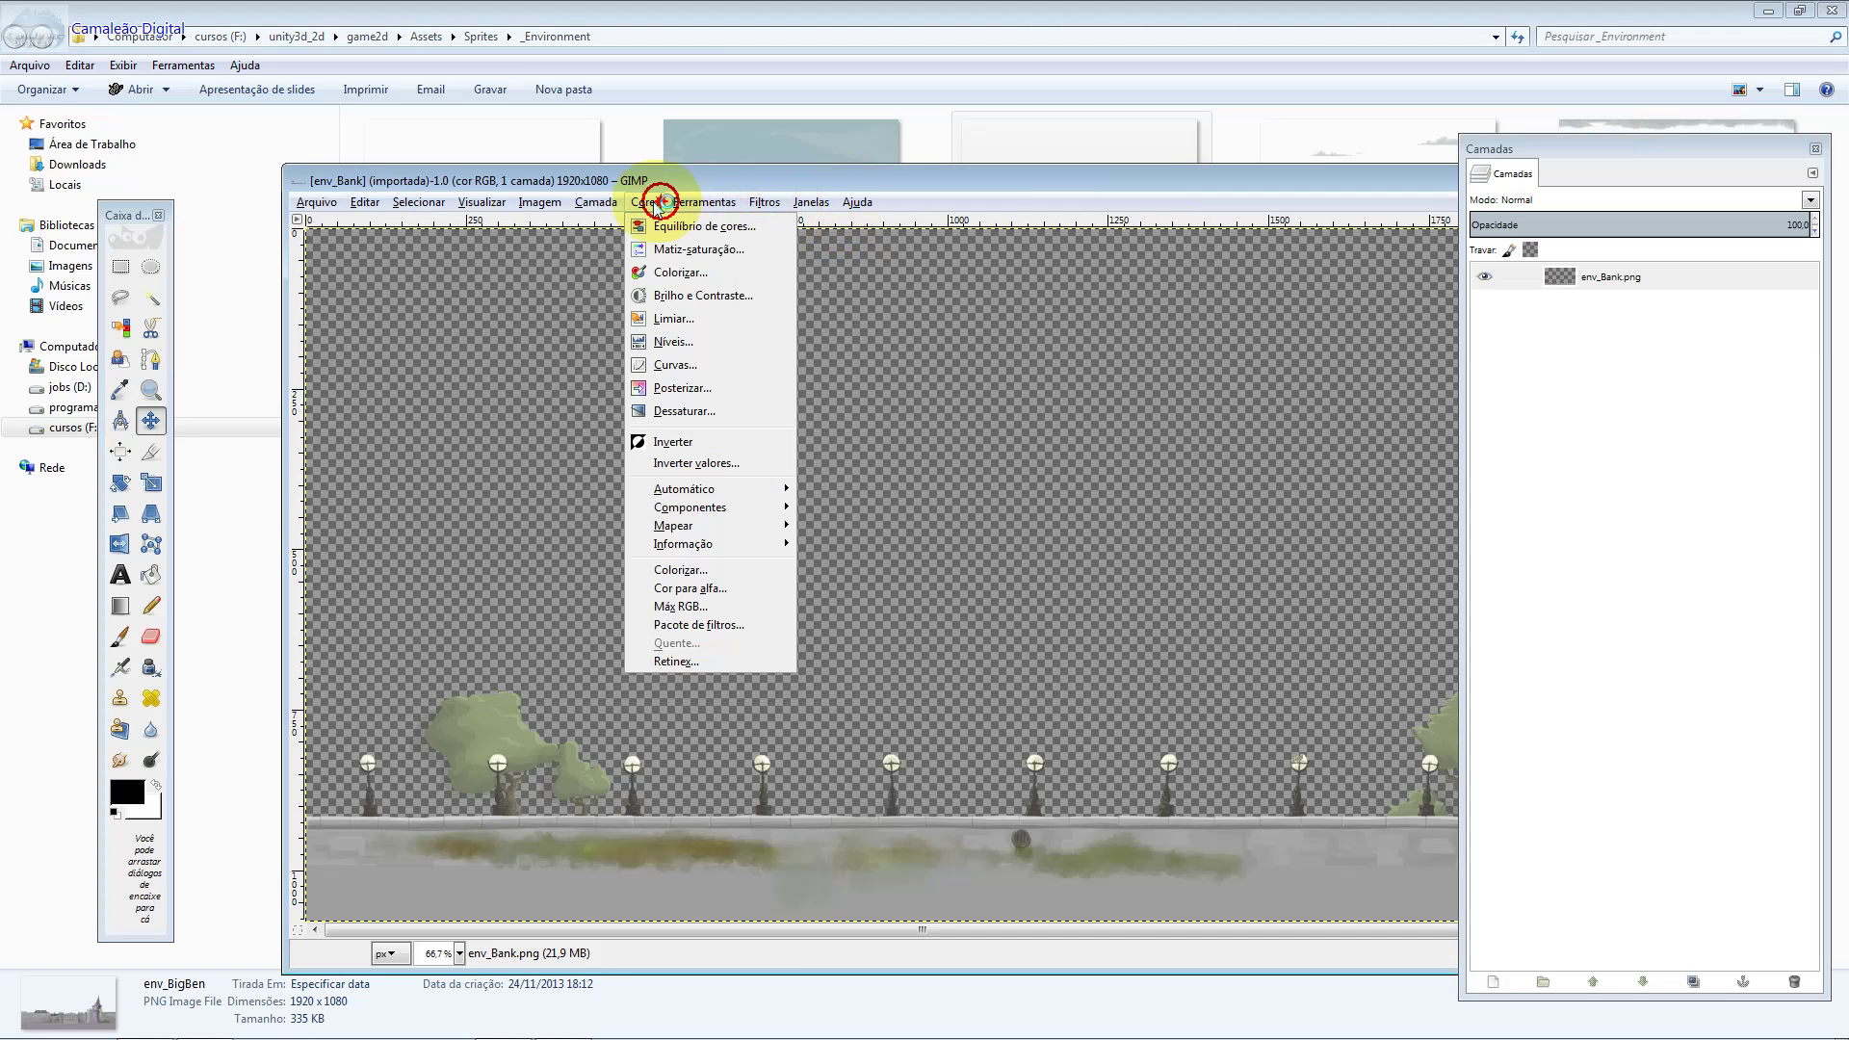
left_click(680, 274)
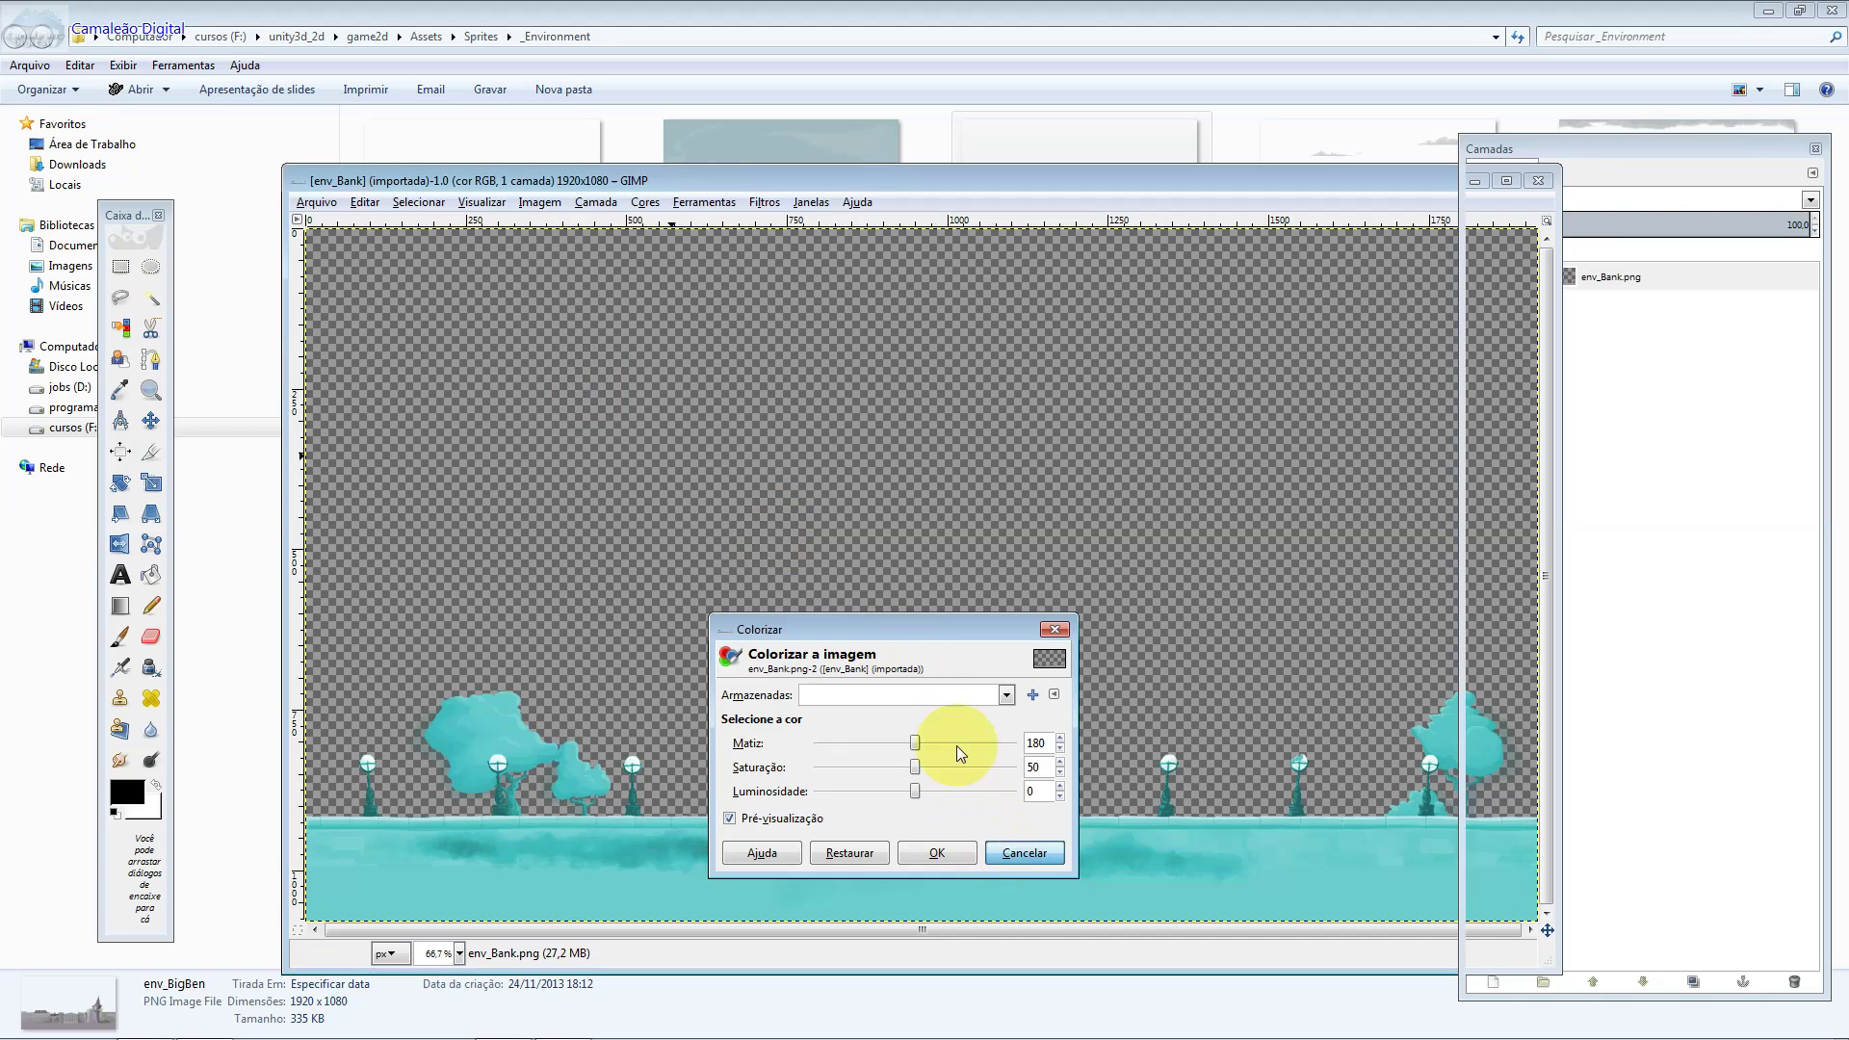
left_click(1023, 852)
left_click(645, 203)
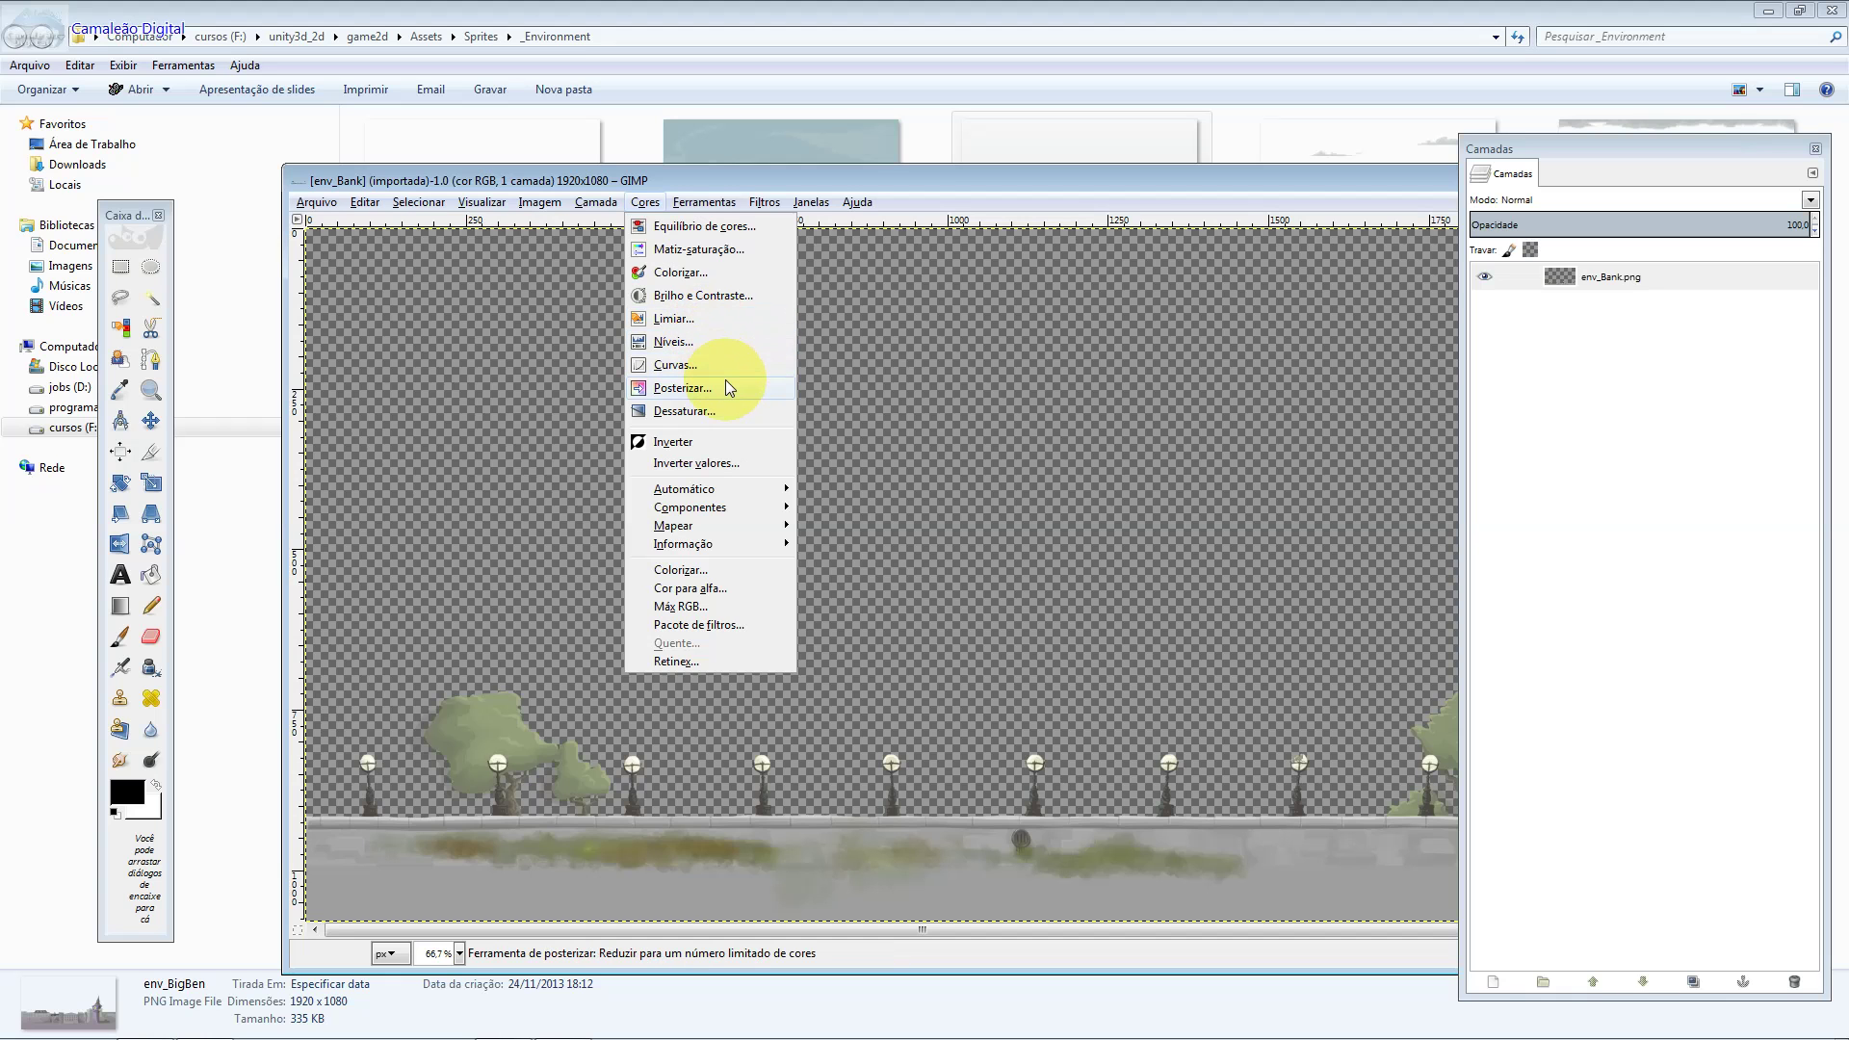
left_click(686, 412)
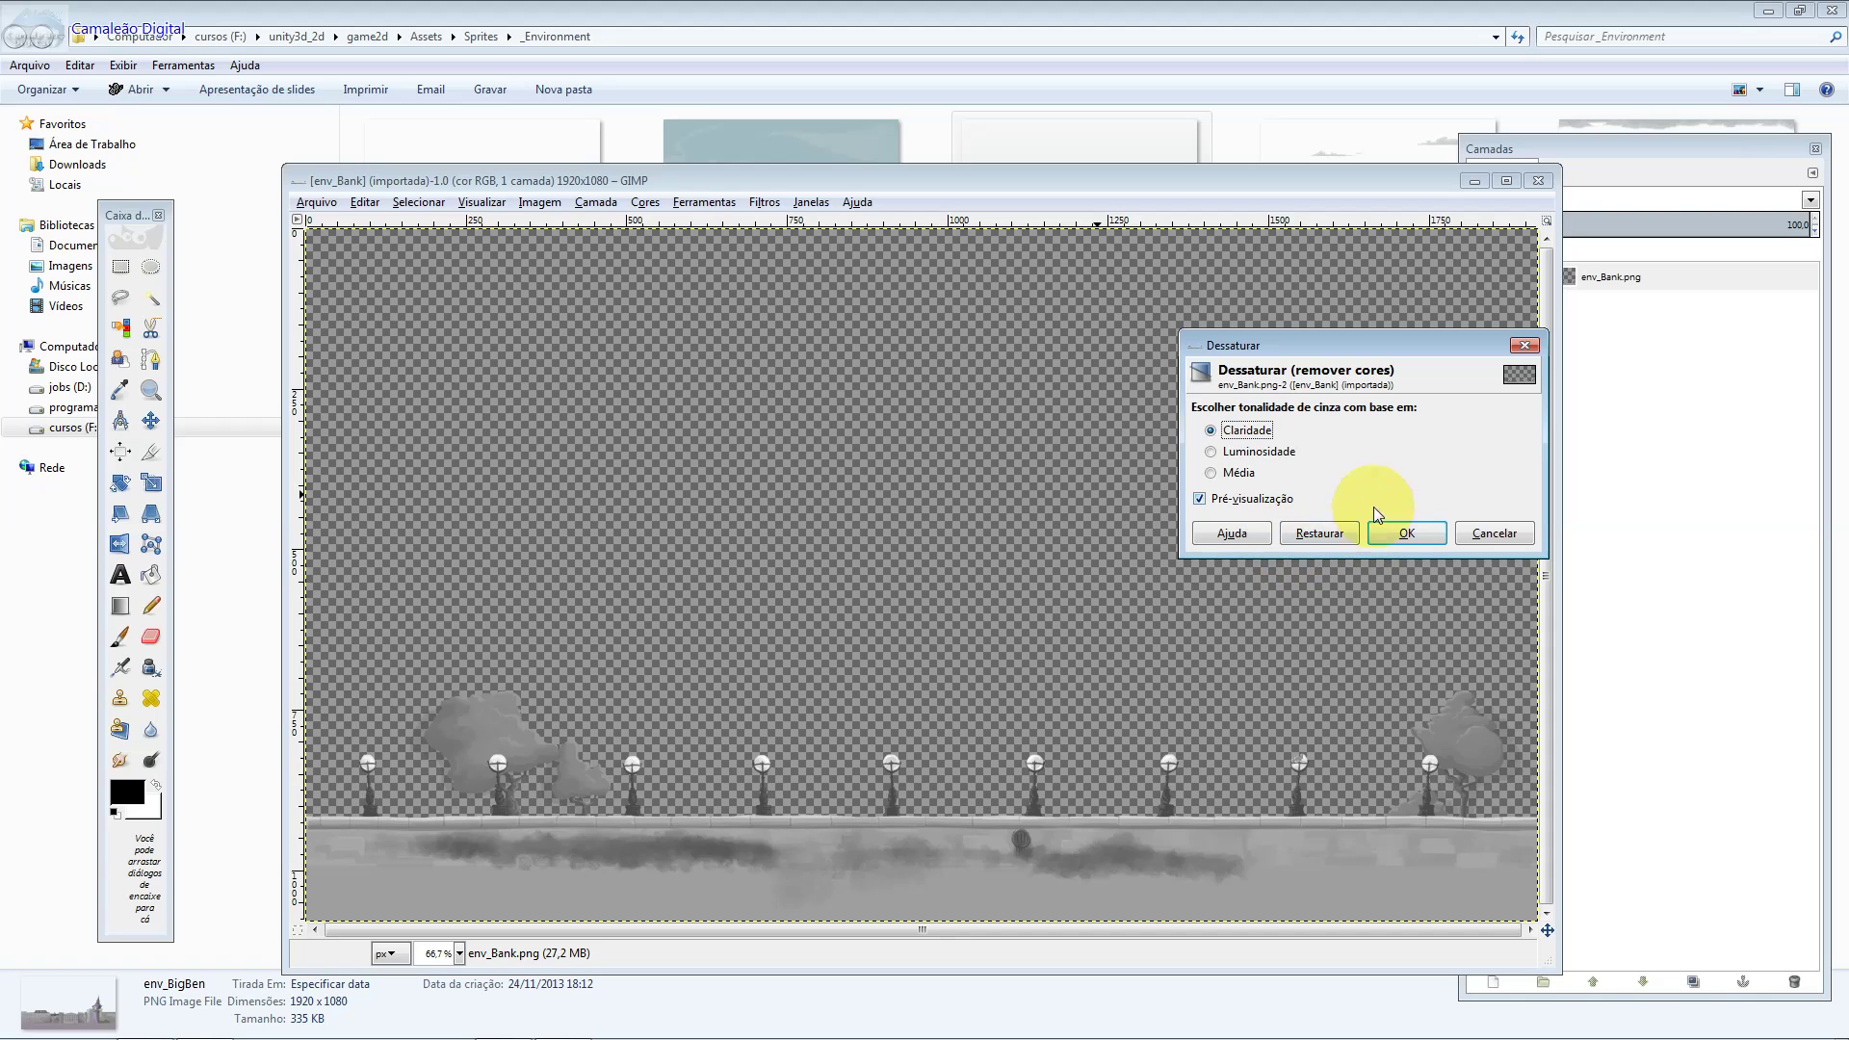
left_click(1253, 451)
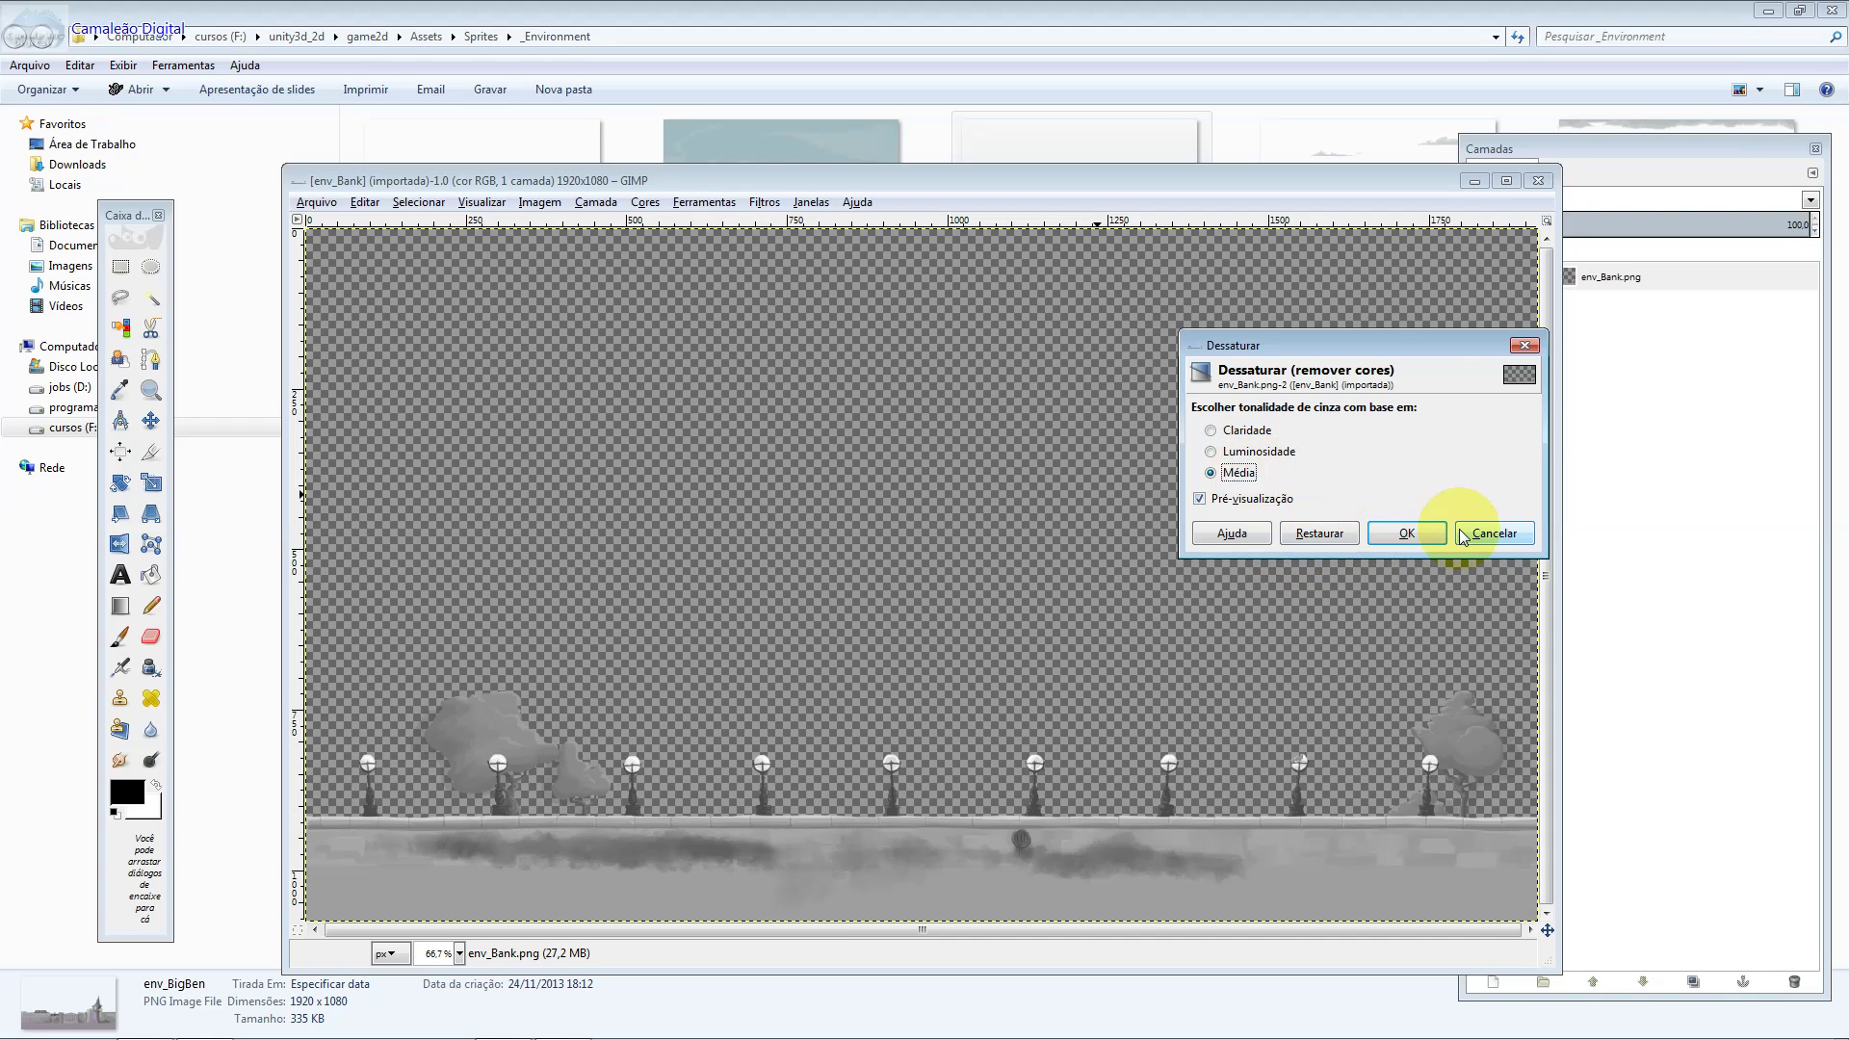
left_click(1493, 533)
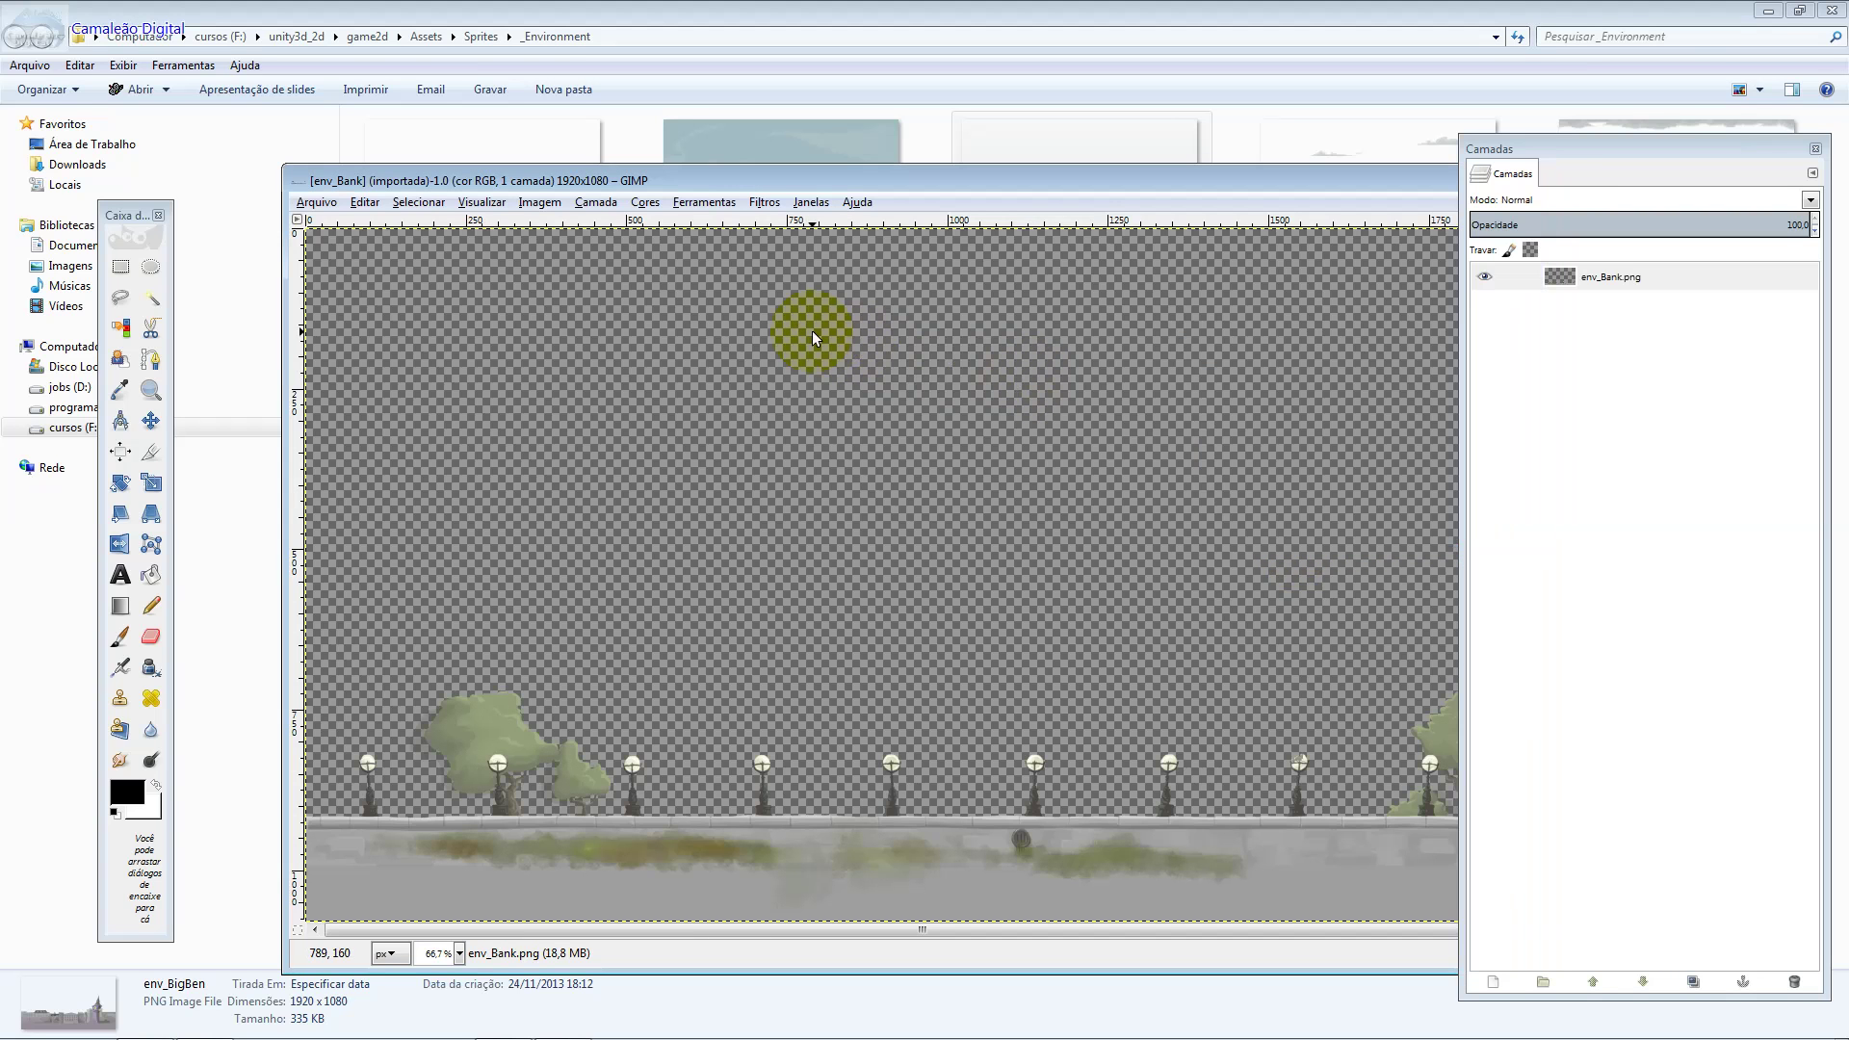
left_click(539, 202)
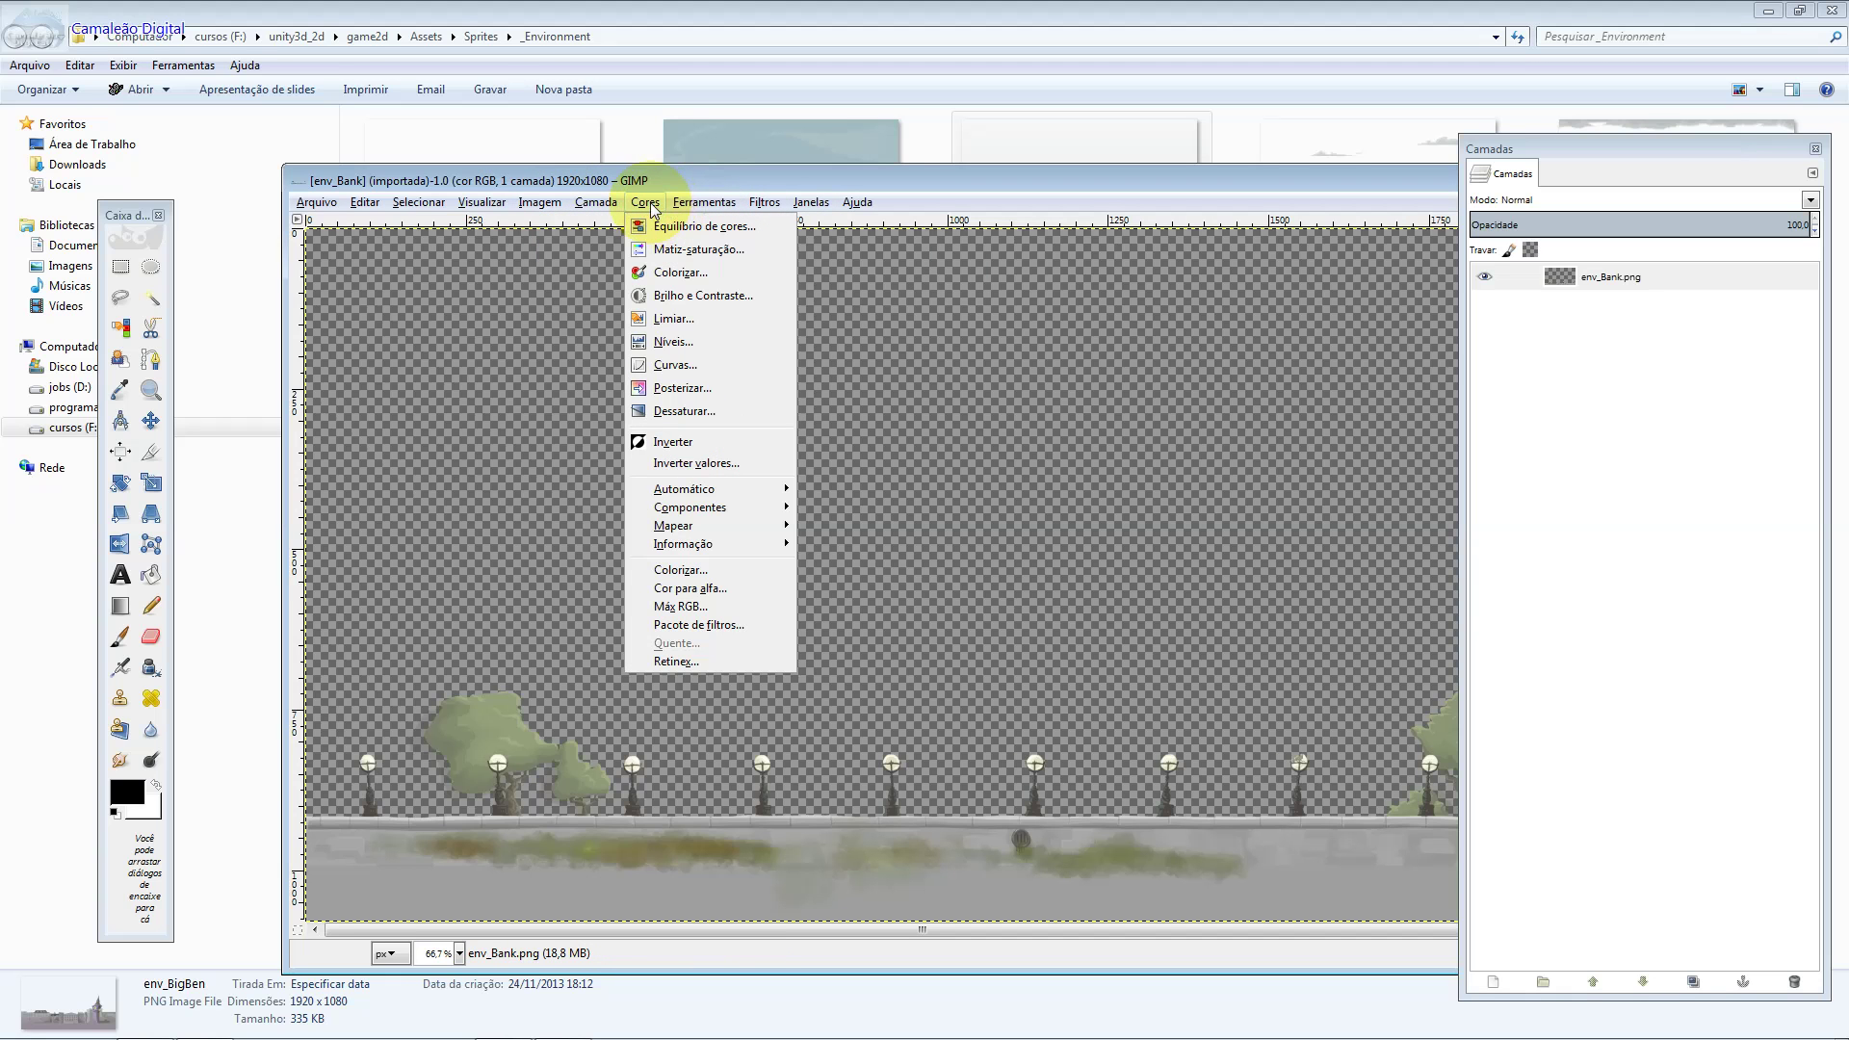
Preview the coloracao_disco_voador01 and coloracao_et01 colour-balance presets on env_Bank, then cancel.
left_click(699, 227)
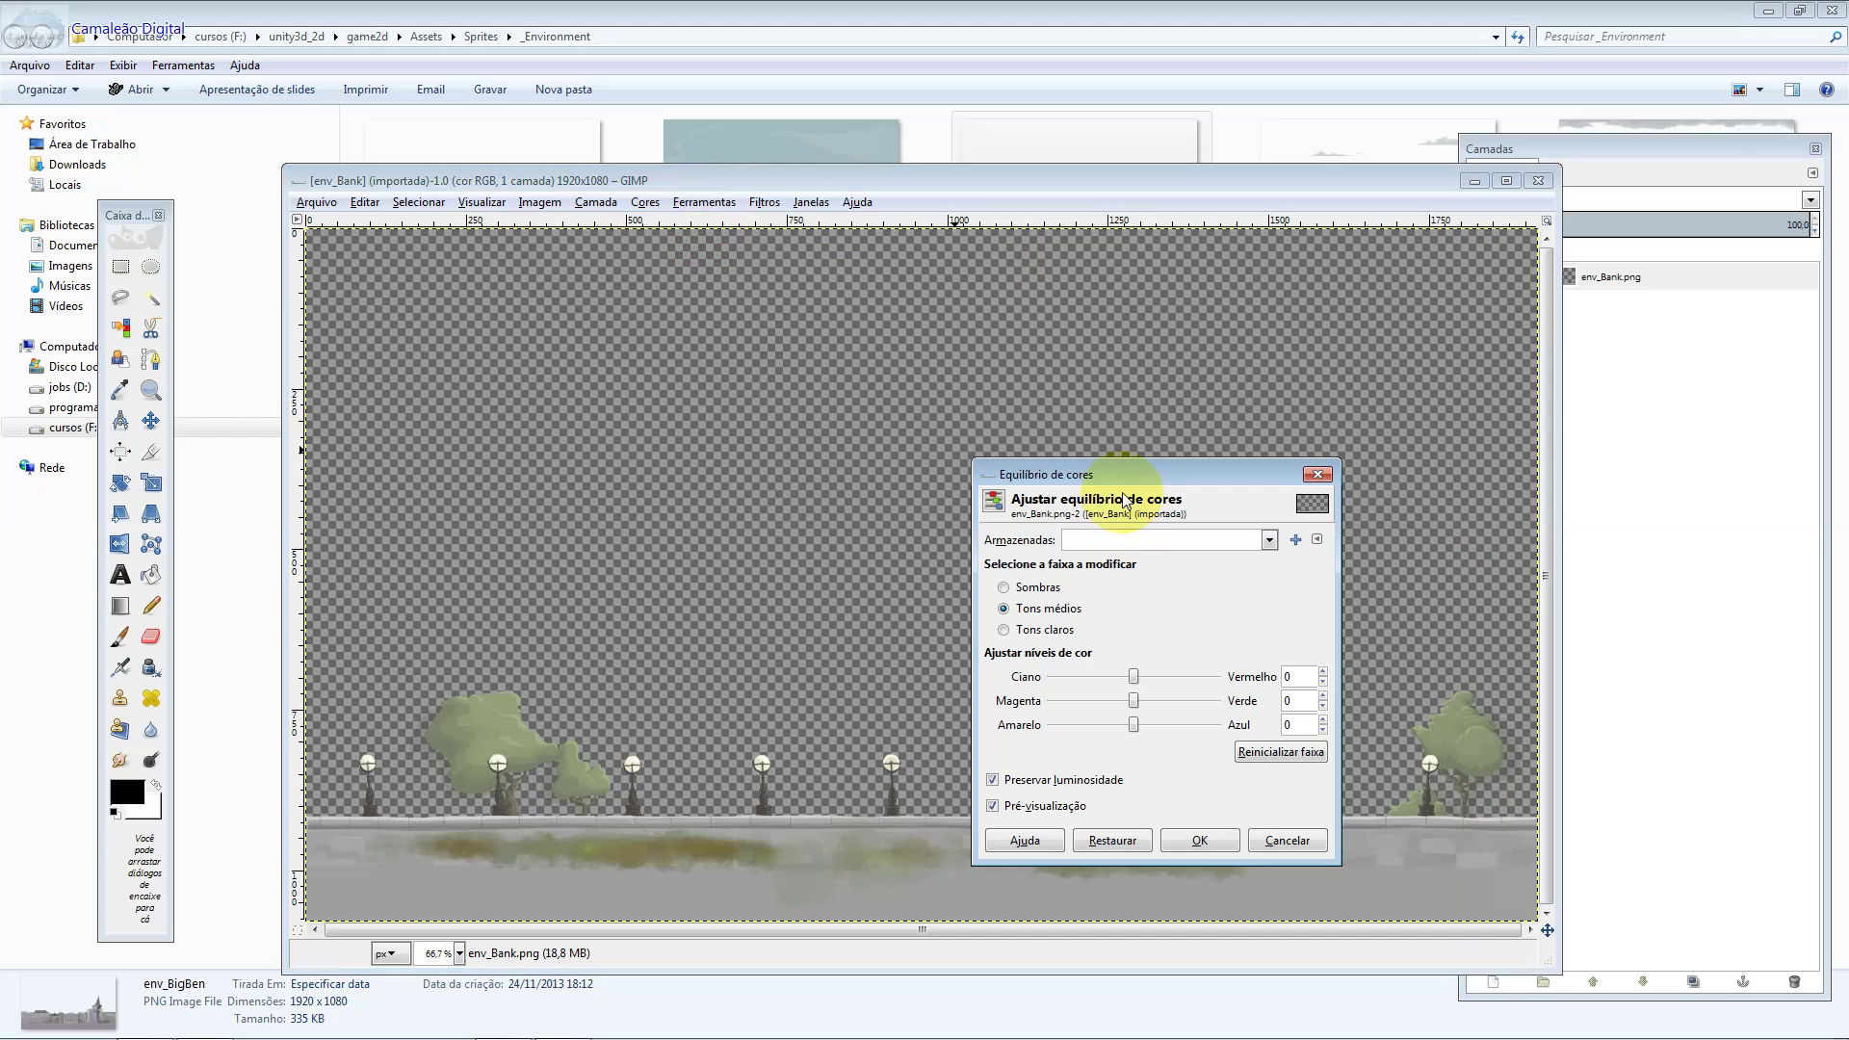
left_click(1268, 540)
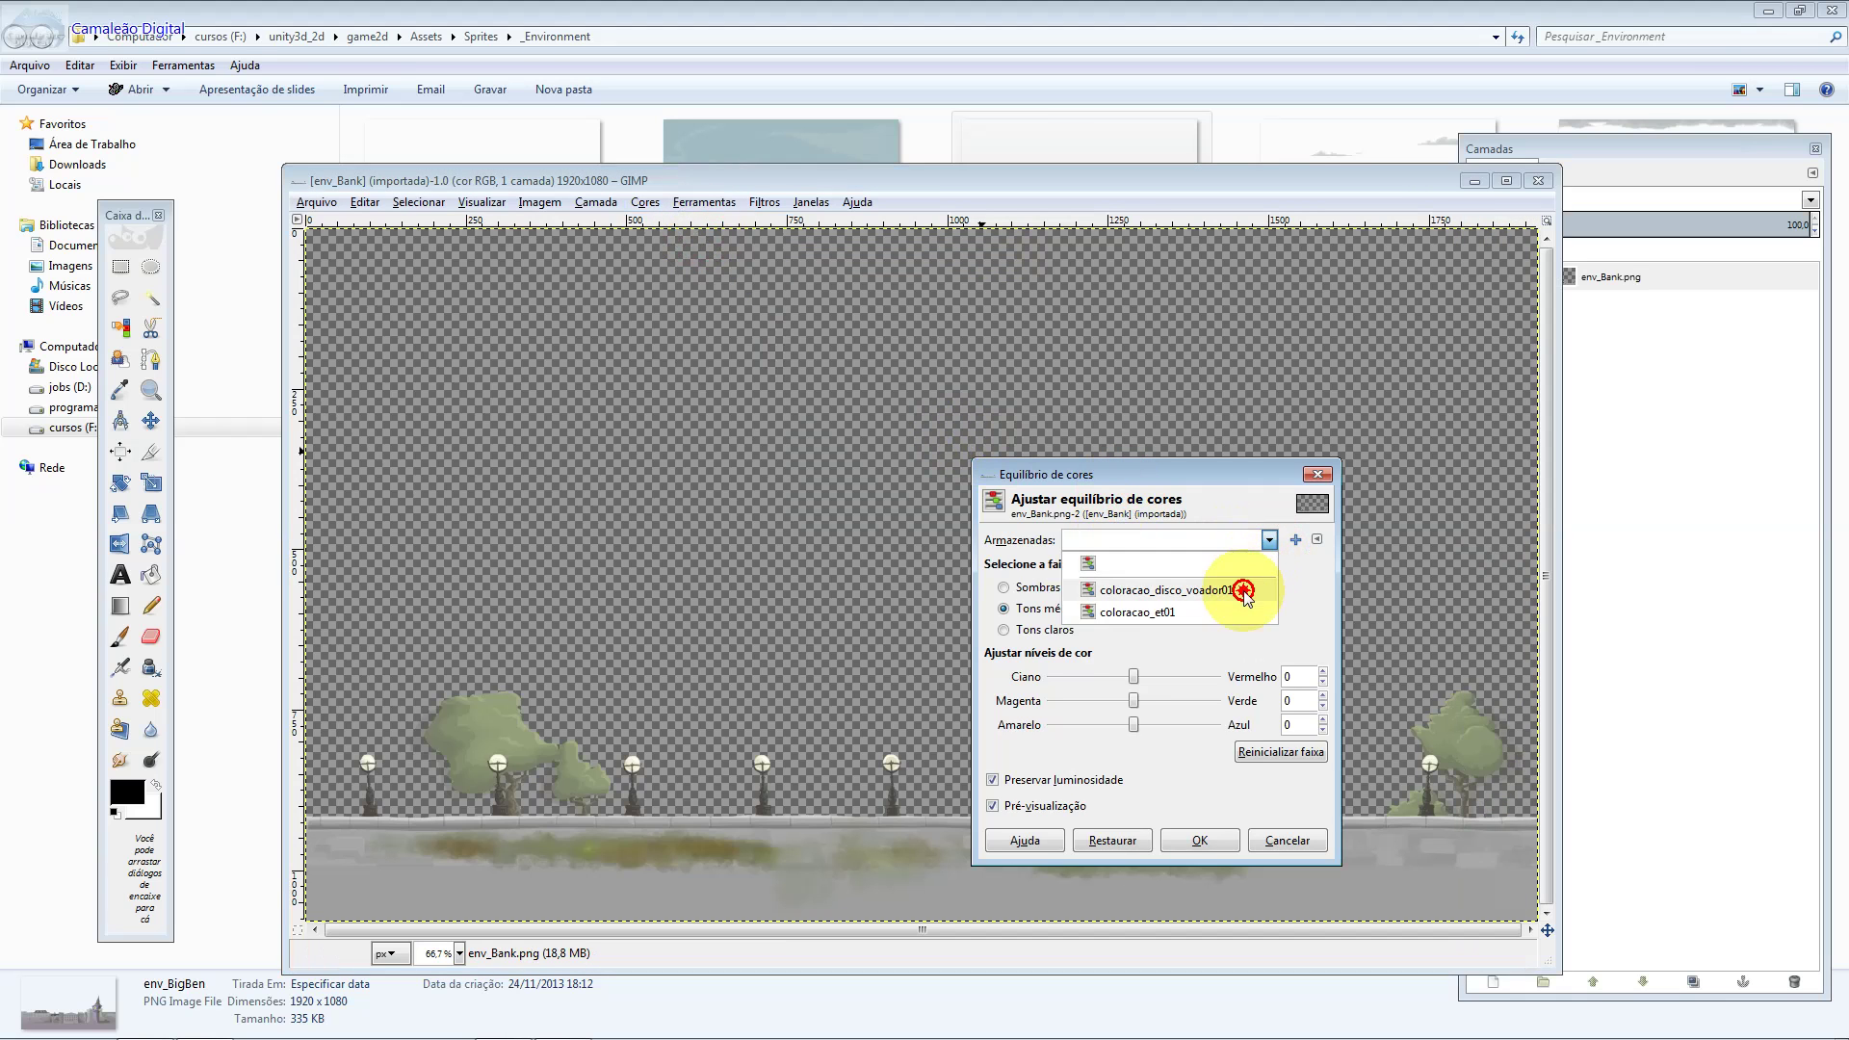
left_click(1237, 589)
left_click(1268, 541)
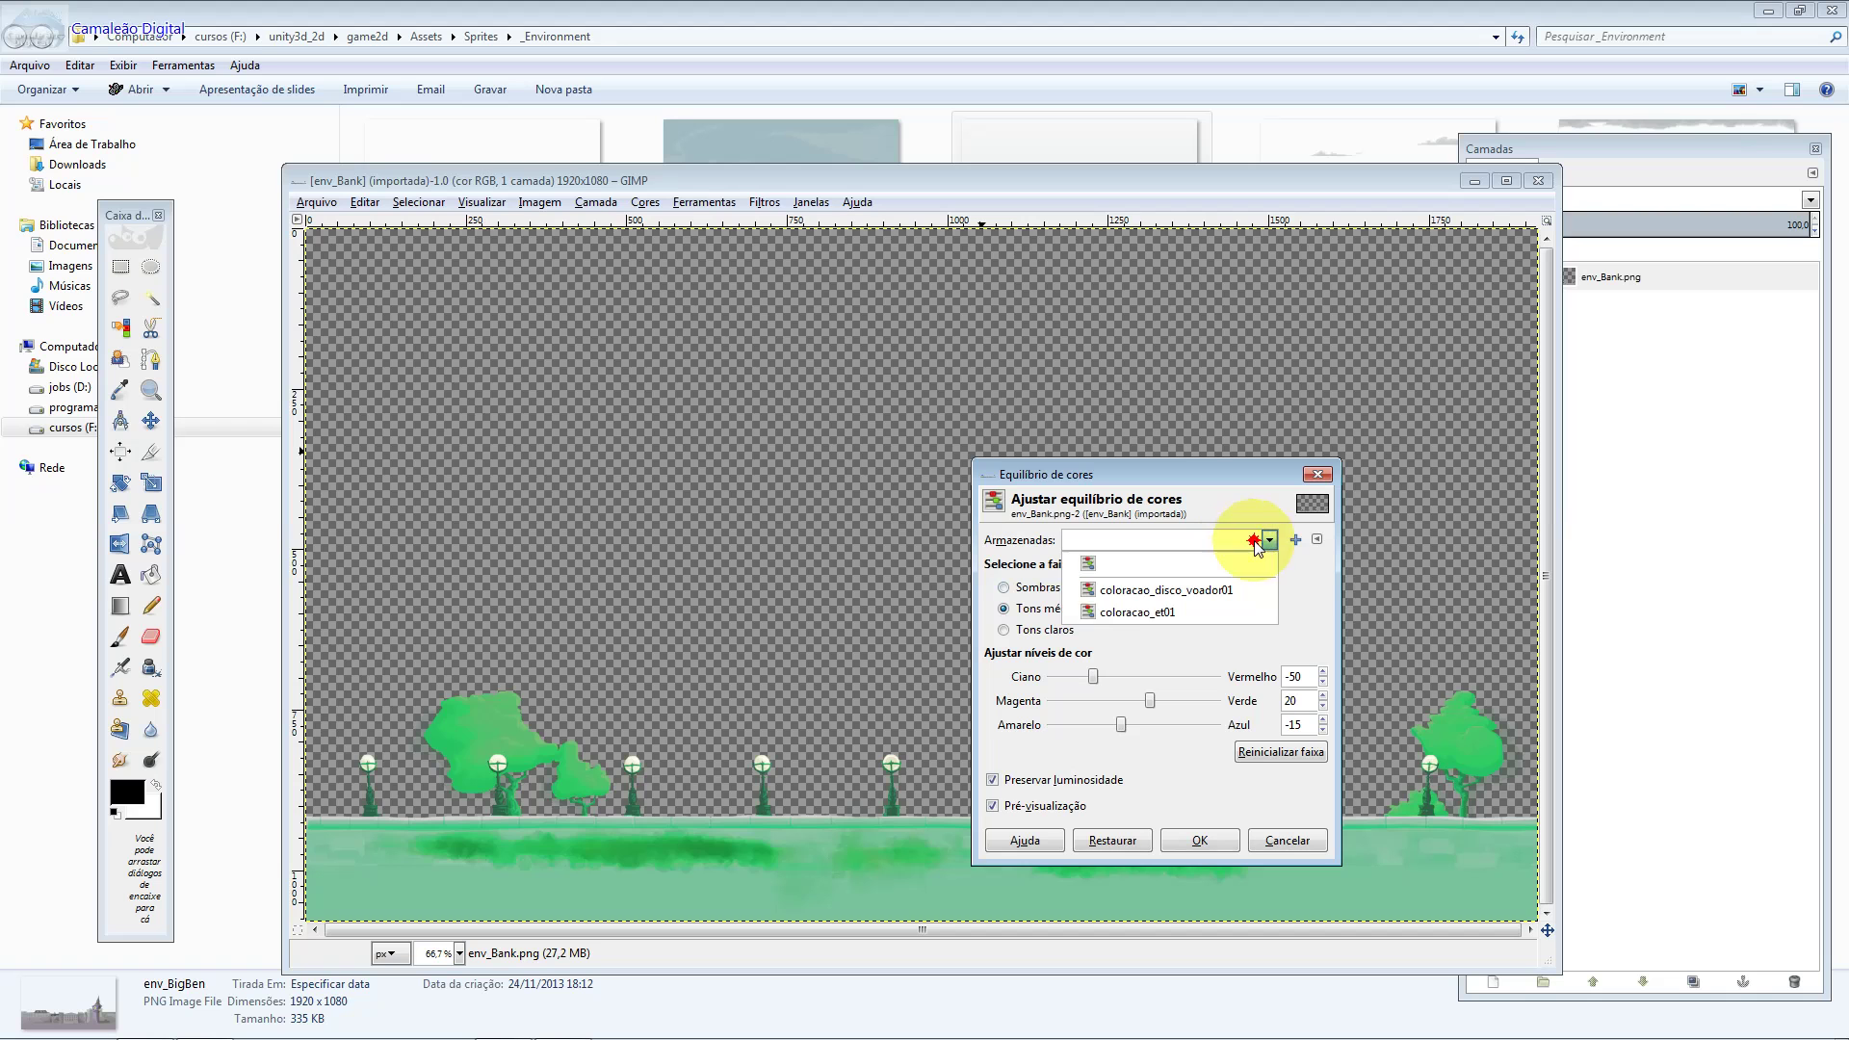
left_click(1237, 607)
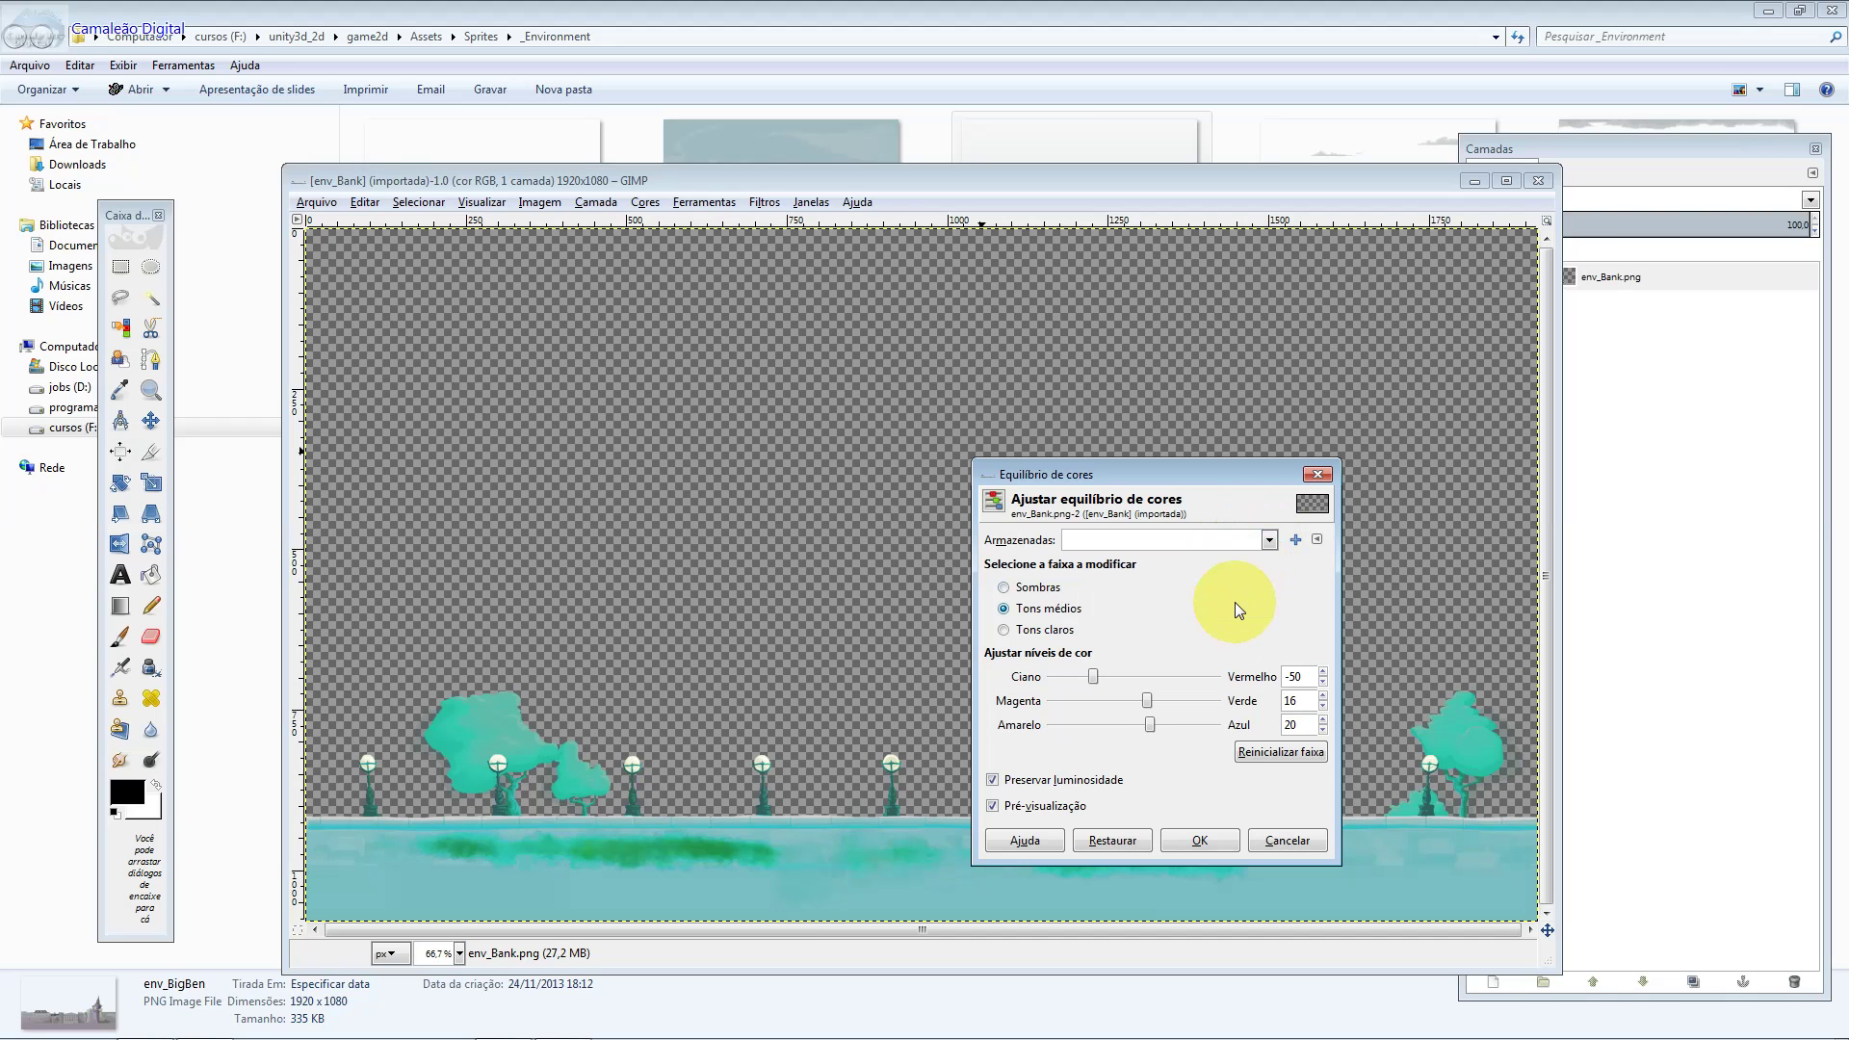
left_click(1287, 840)
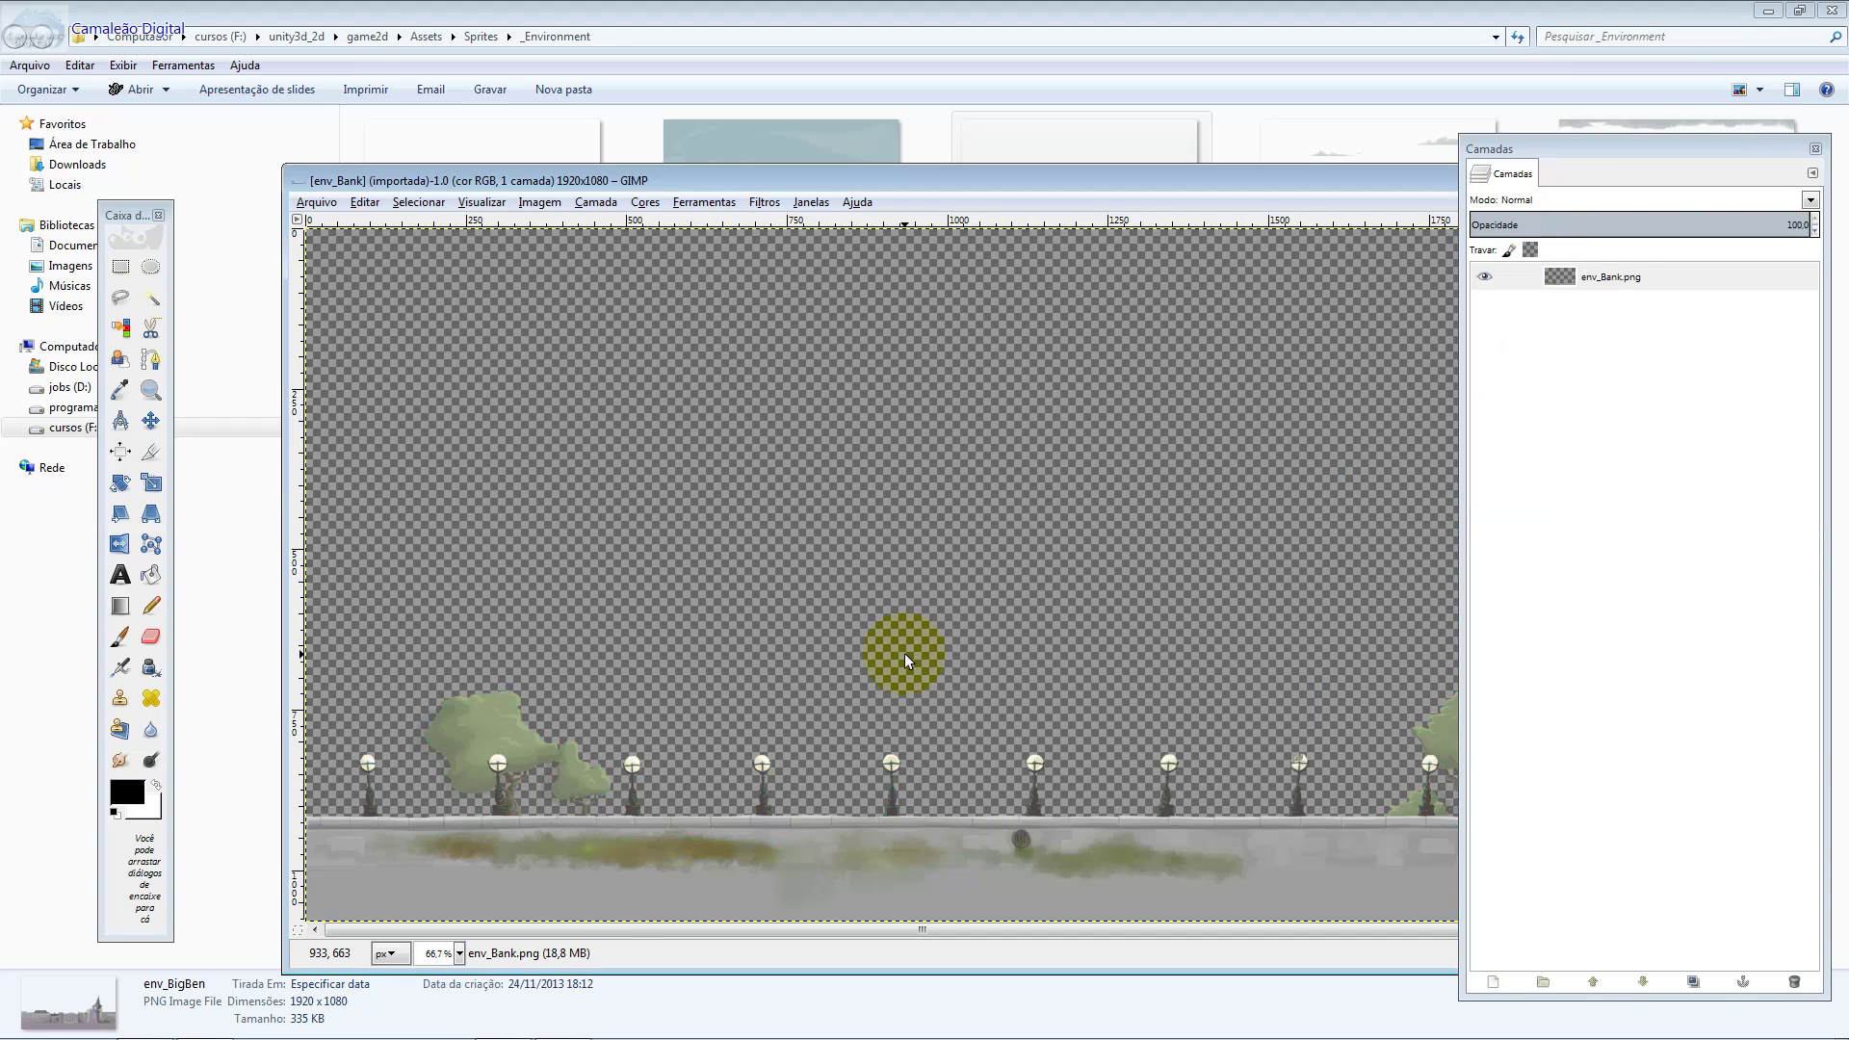
left_click(642, 201)
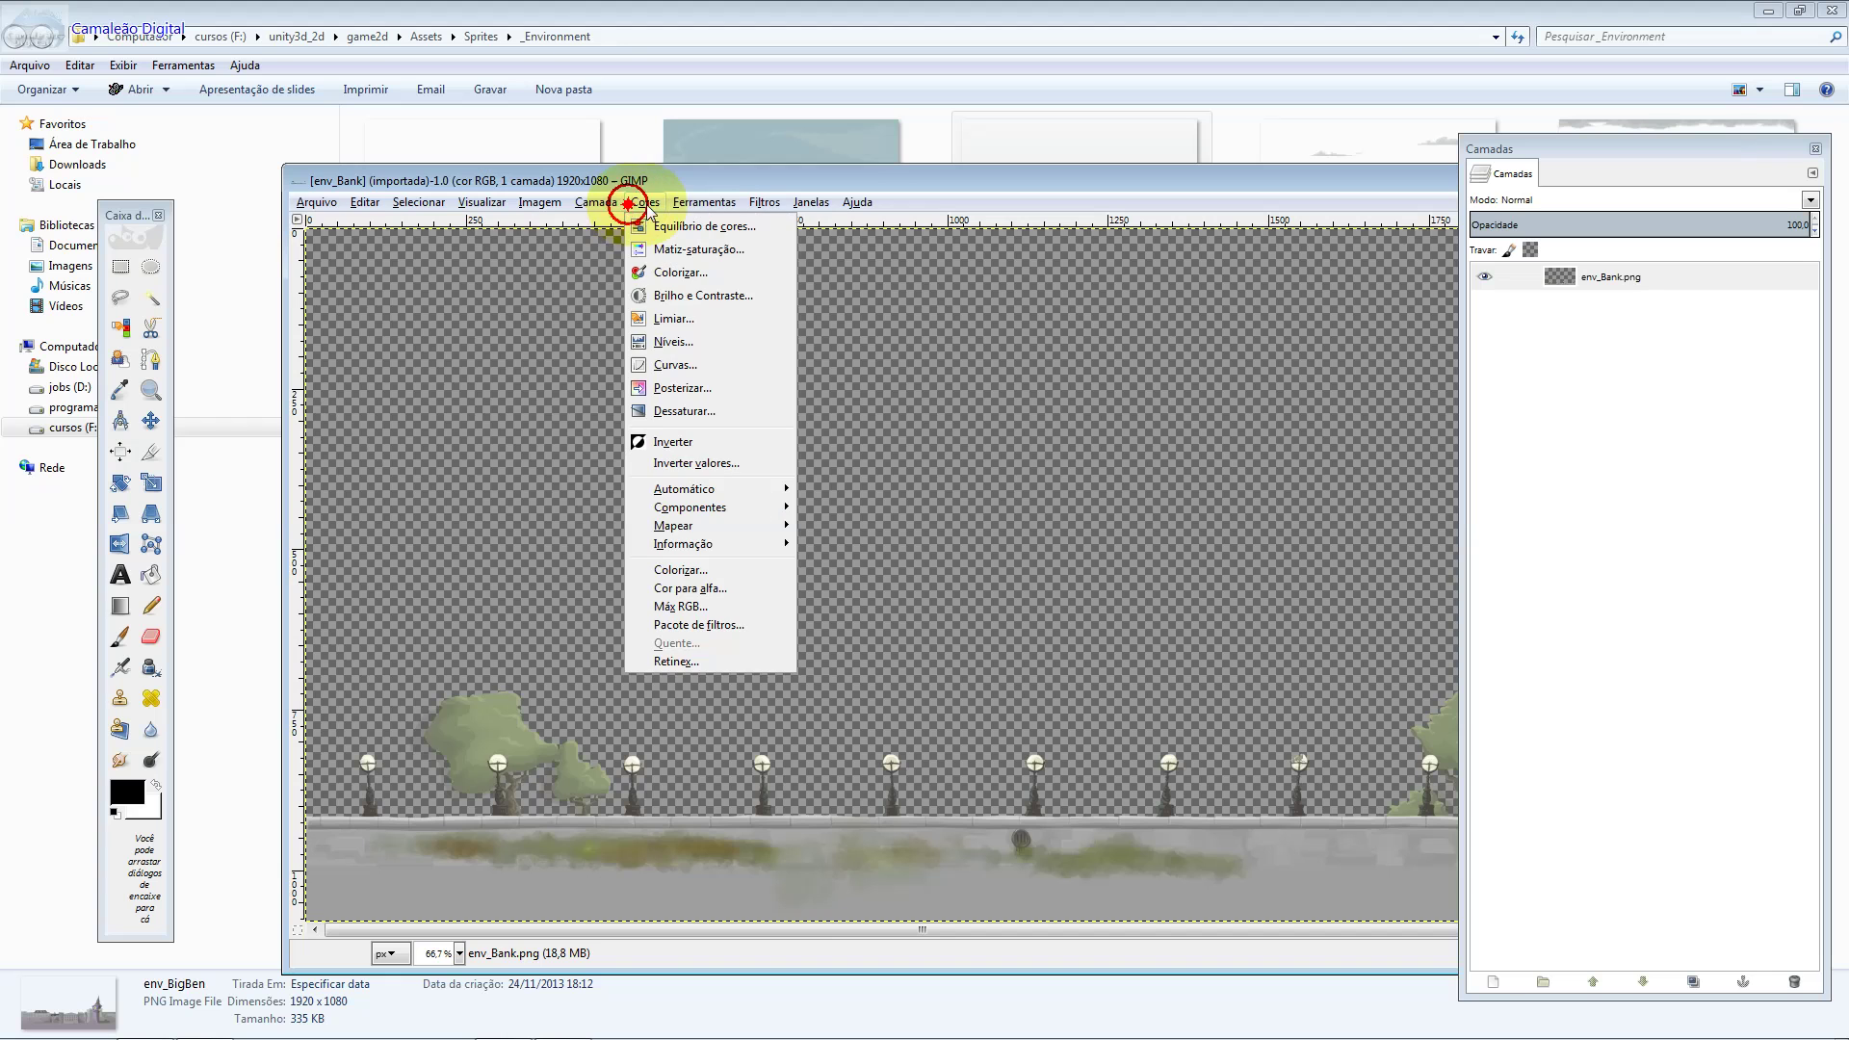
Set env_Bank's Hue-Saturation to hue -45, lightness -15 and saturation 13.
left_click(699, 250)
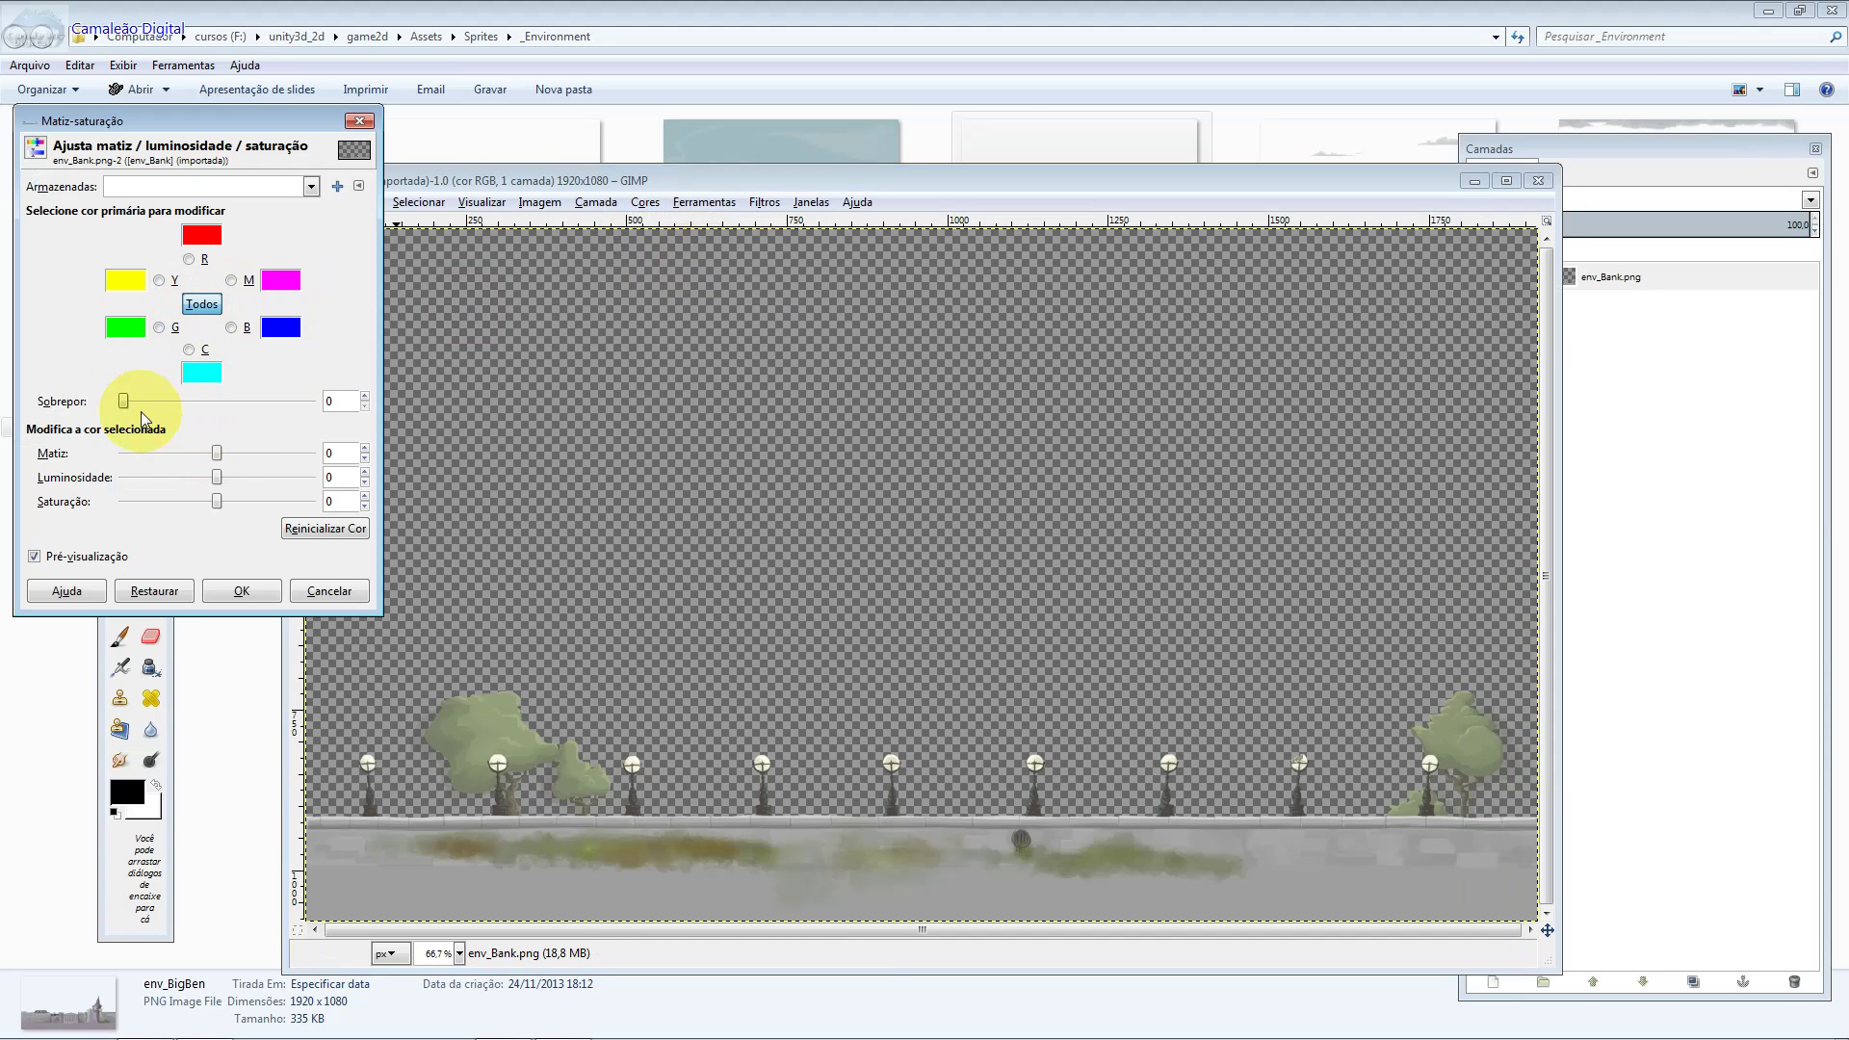
left_click_drag(217, 453, 196, 453)
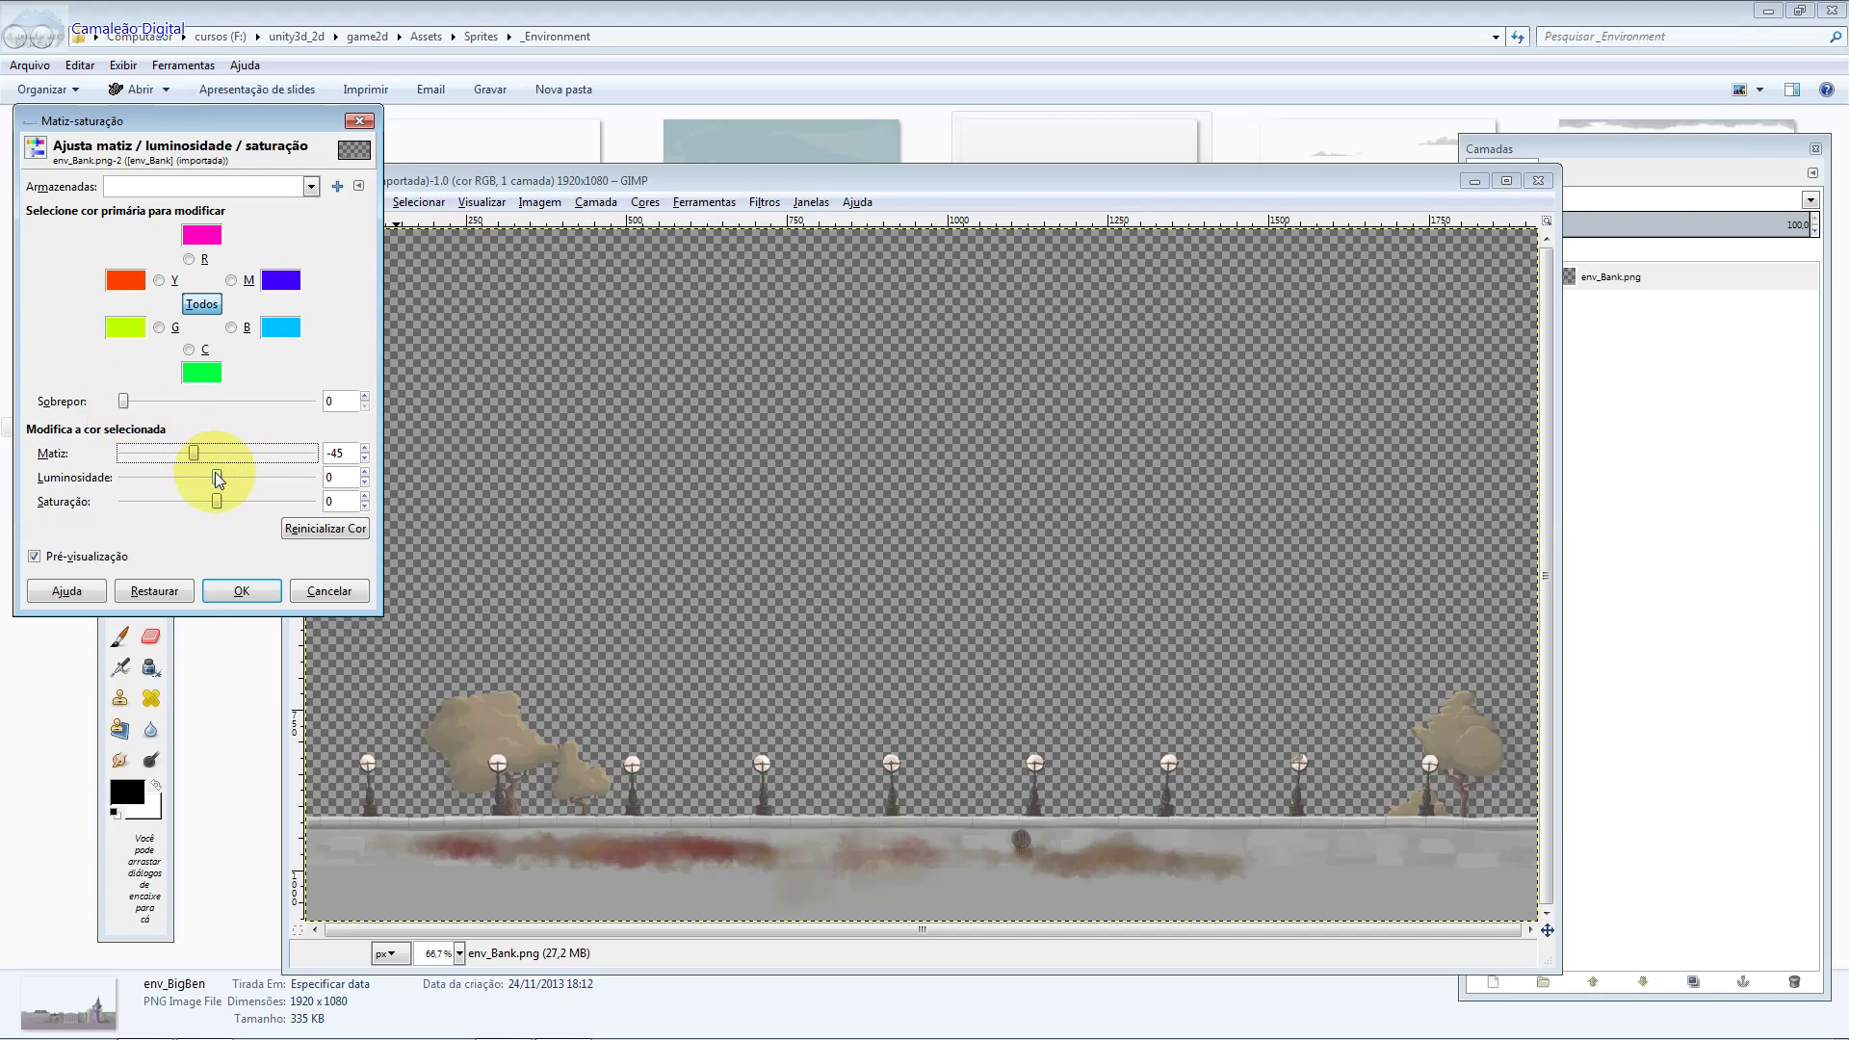
mouse_move(217, 477)
left_mouse_down()
mouse_move(198, 479)
mouse_move(229, 509)
left_mouse_up()
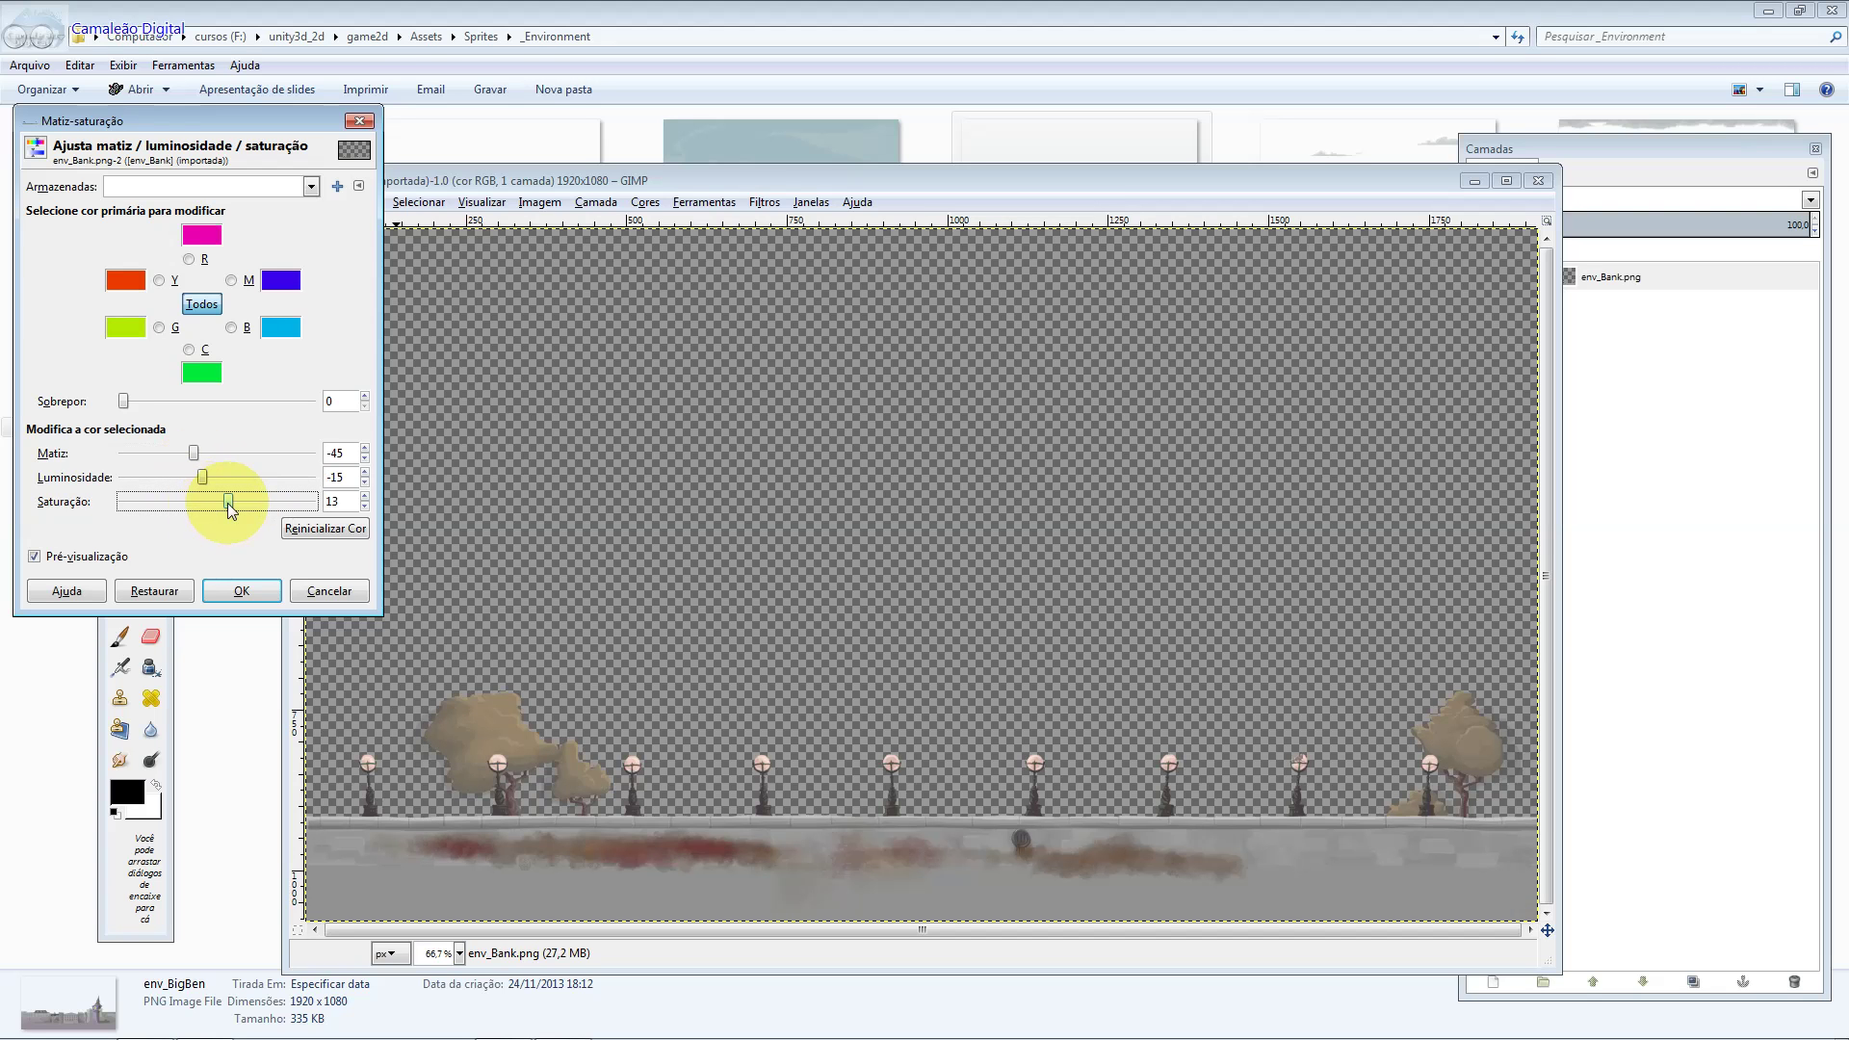
Save these settings as the favourite preset efeito_segundoplano and apply the recolour.
left_click(311, 186)
left_click(337, 186)
type("efeito_segundoplano")
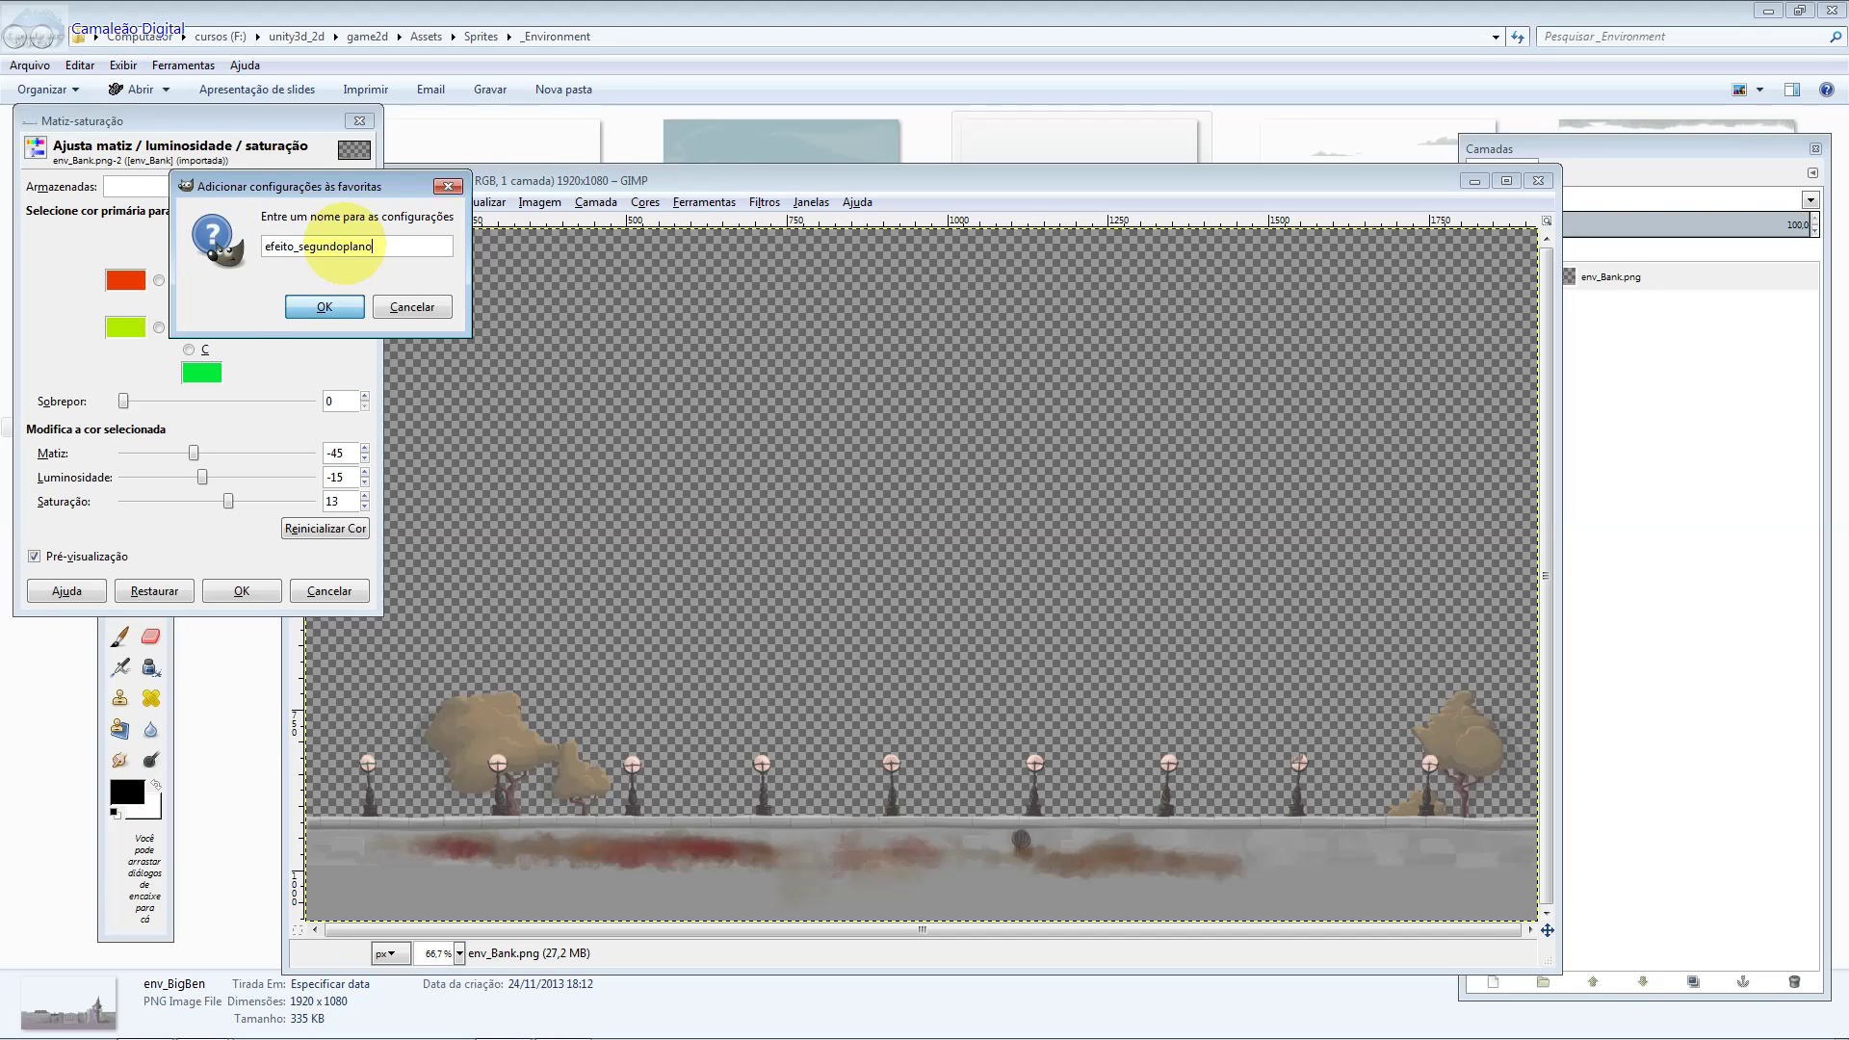
key("Return")
left_click(310, 186)
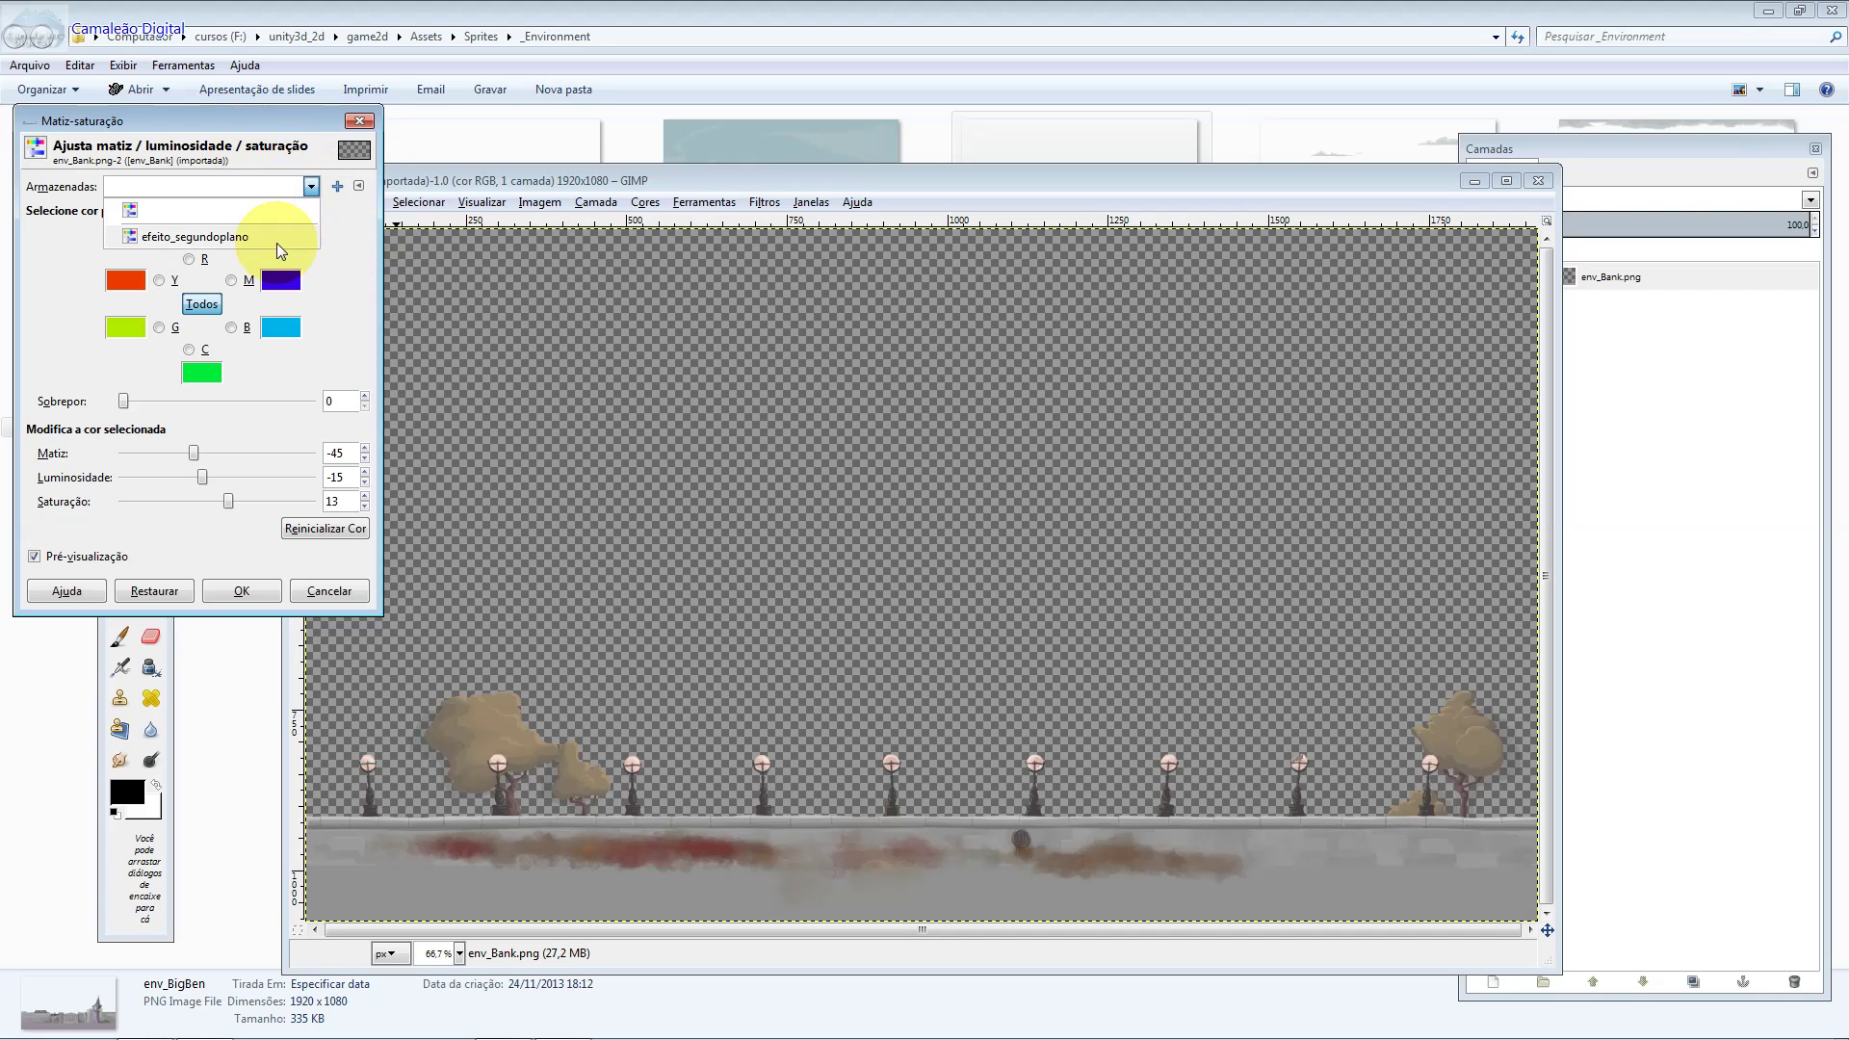
left_click(289, 199)
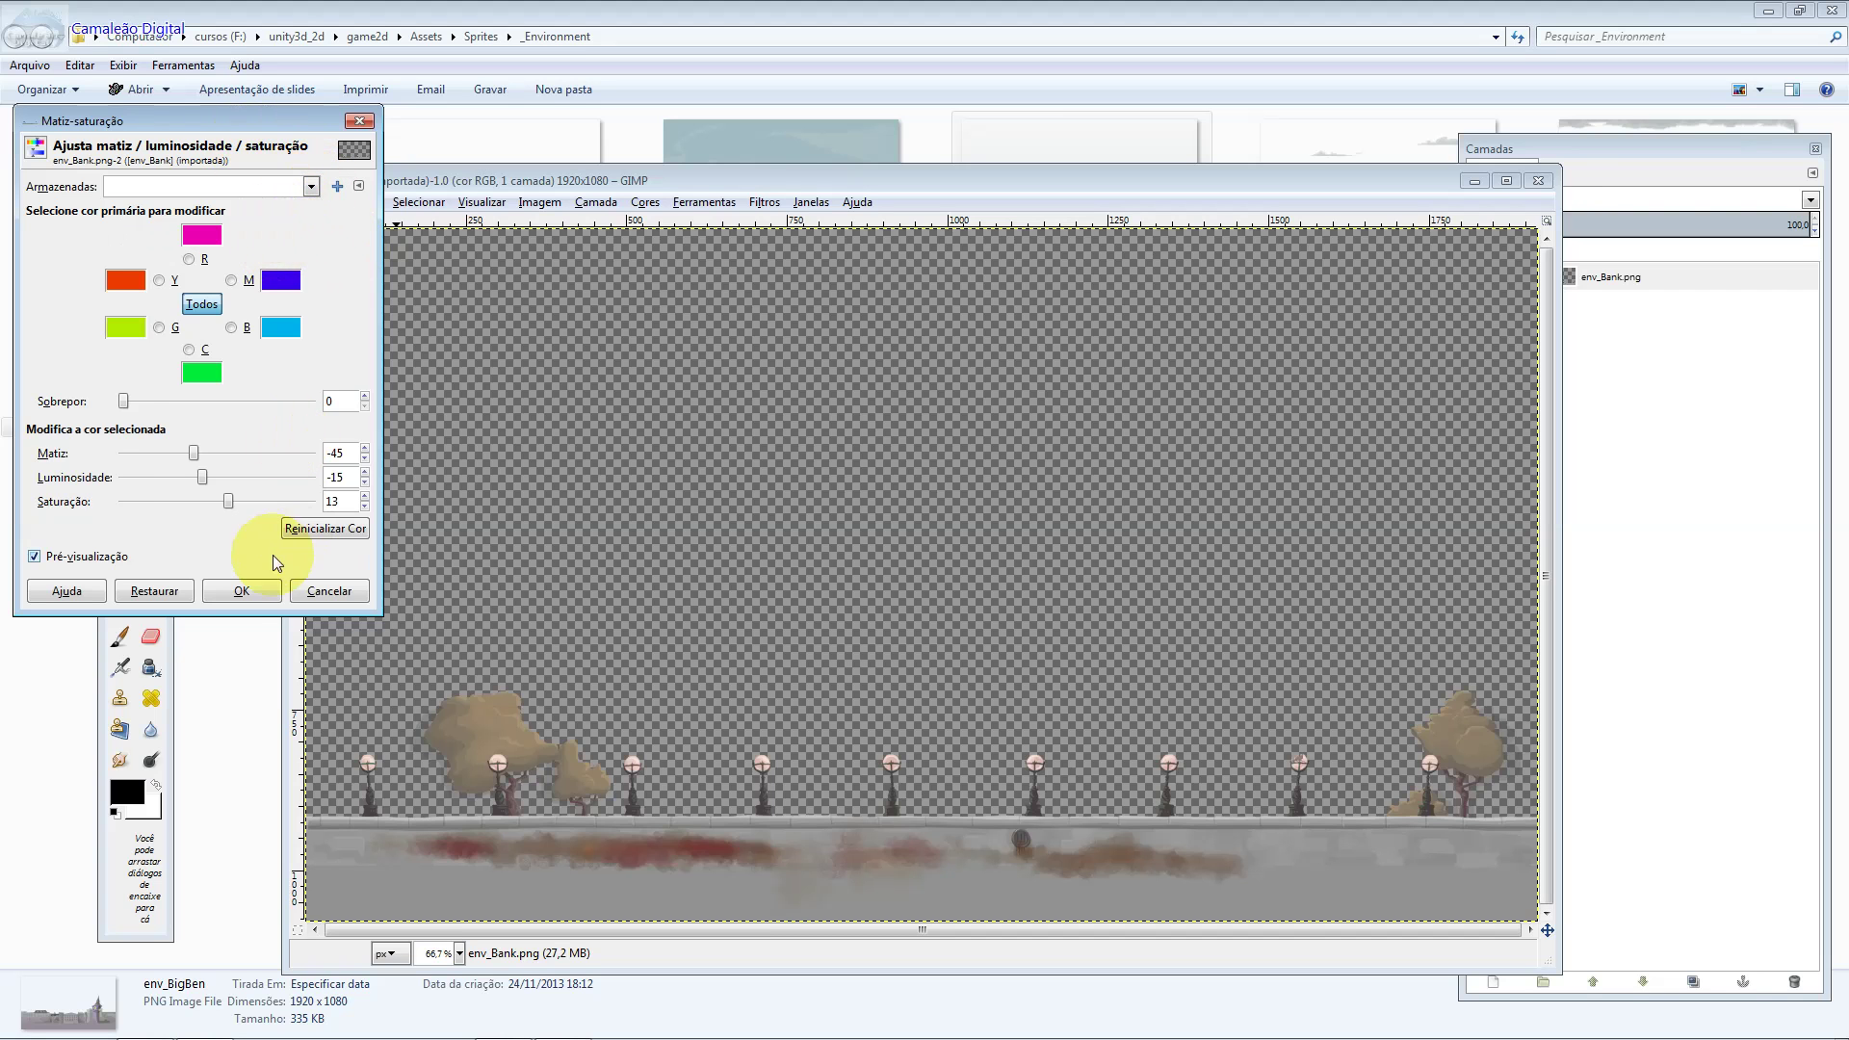
left_click(246, 590)
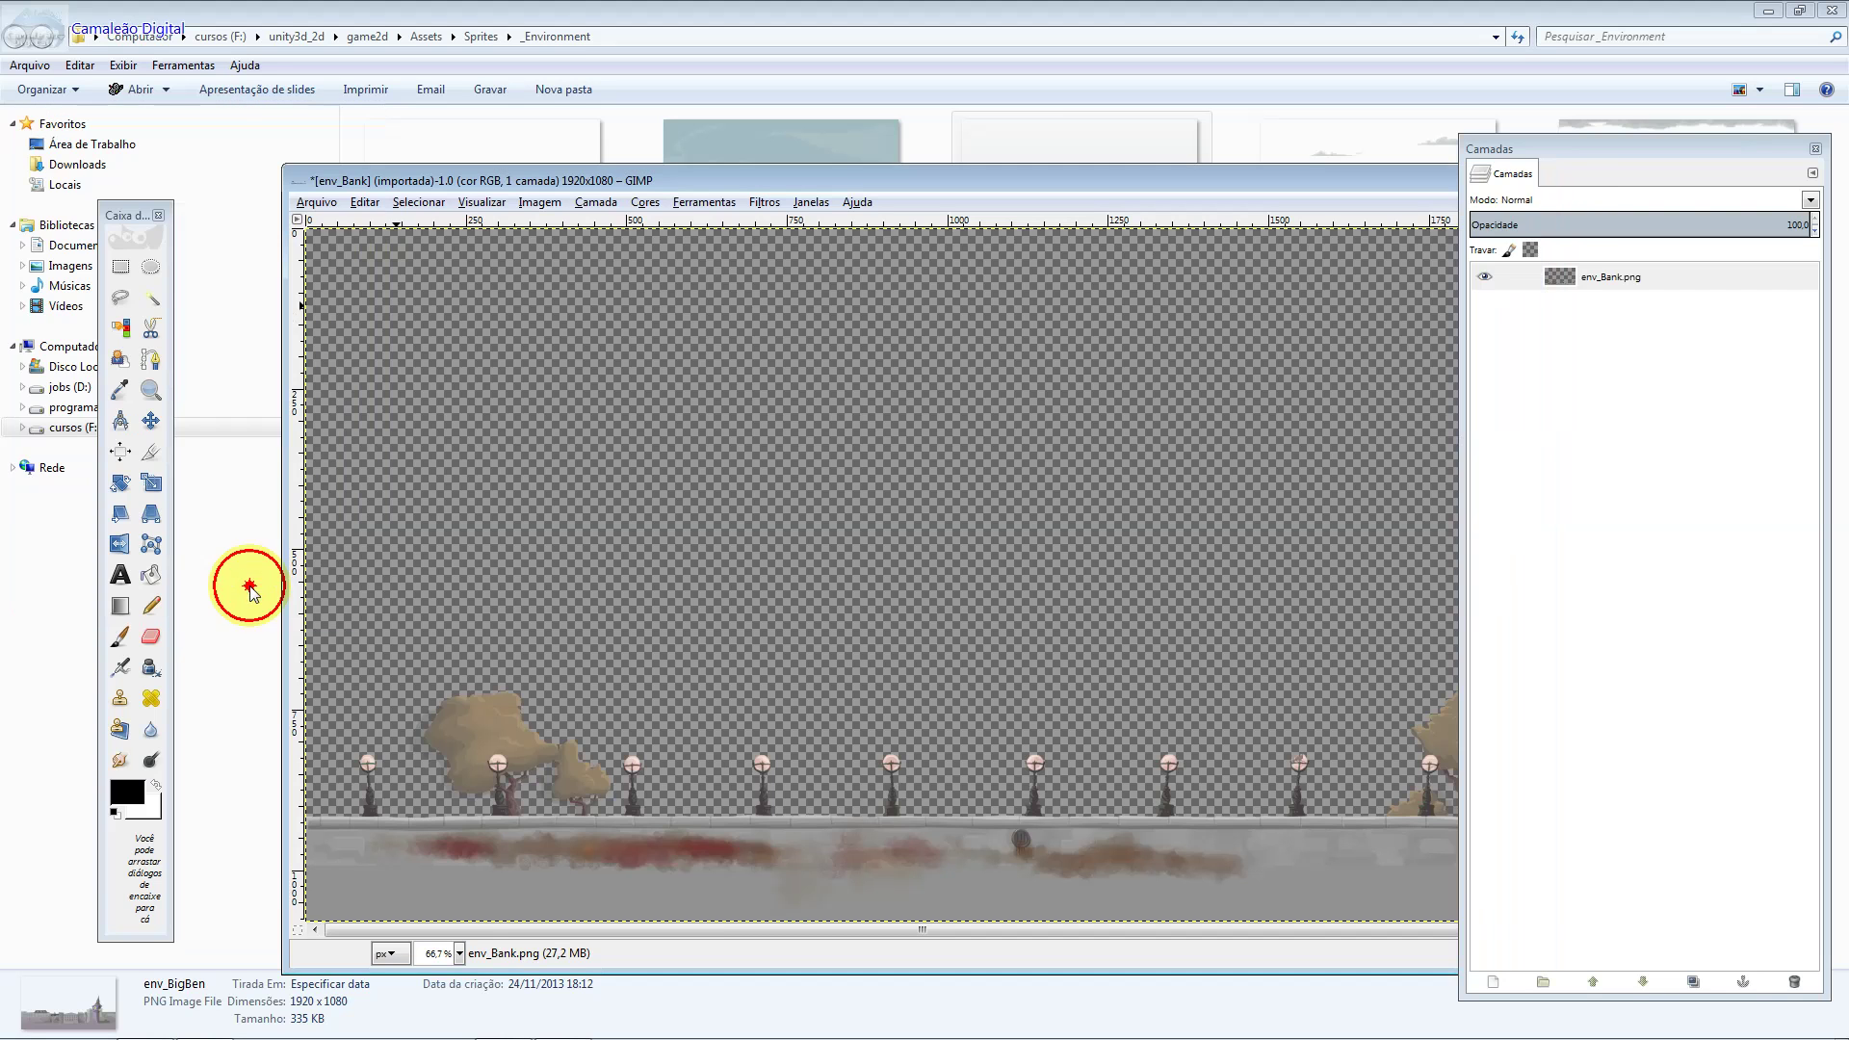
Overwrite env_Bank.png, close it without saving, and drag env_Gherkin from Explorer into GIMP.
left_click(316, 203)
left_click(372, 443)
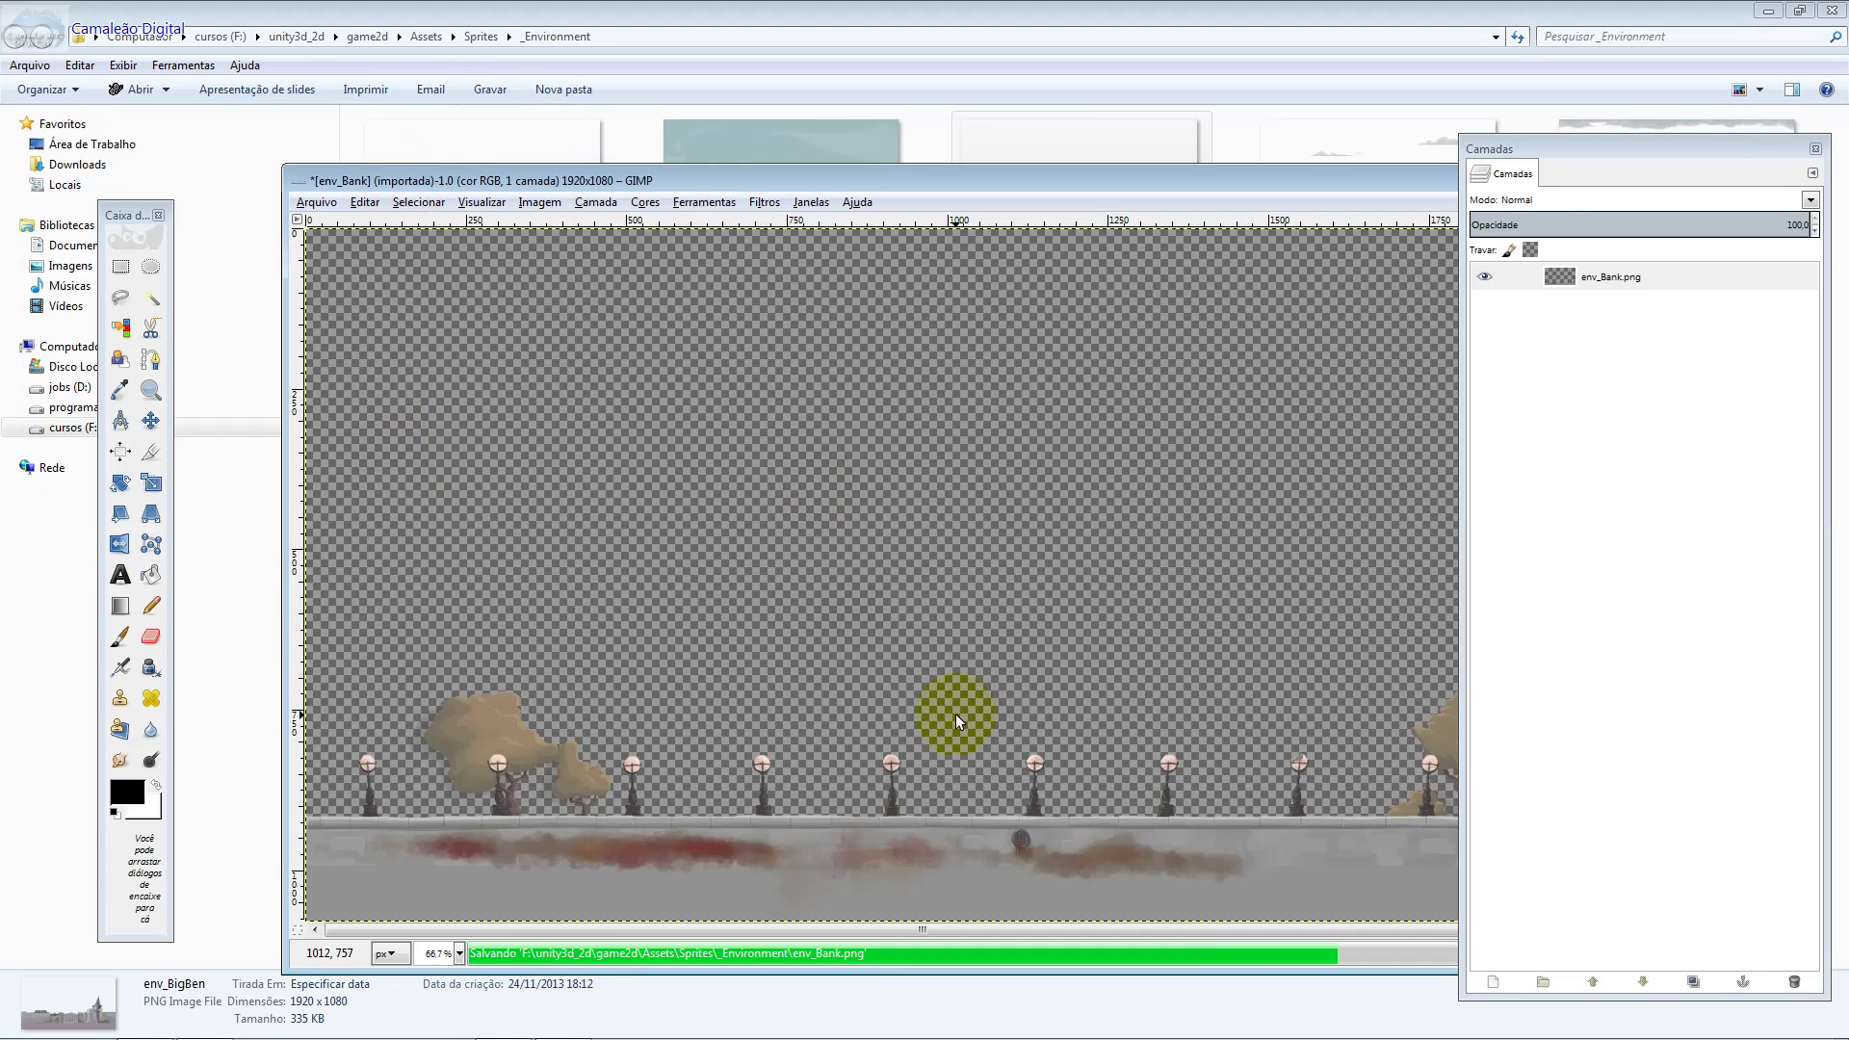
key("ctrl+w")
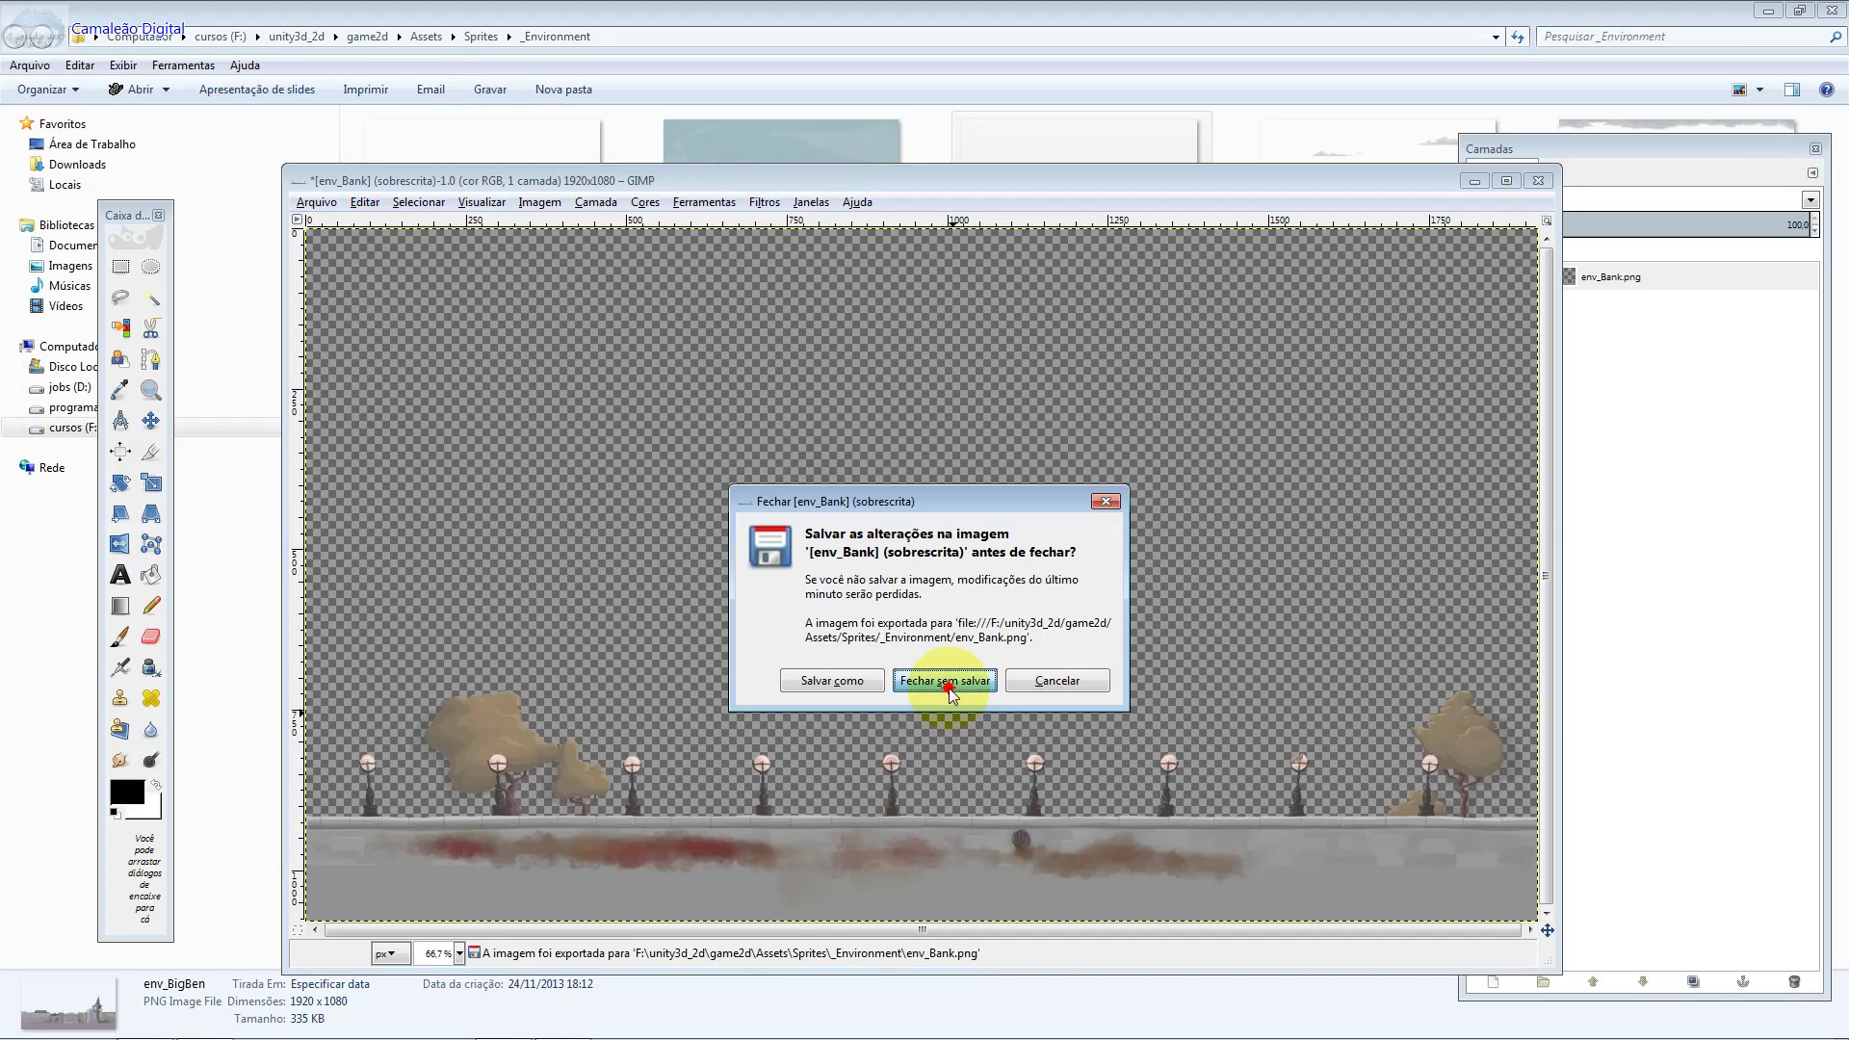
left_click(950, 687)
mouse_move(902, 181)
left_mouse_down()
mouse_move(891, 665)
mouse_move(927, 488)
left_mouse_up()
left_click_drag(783, 361, 826, 620)
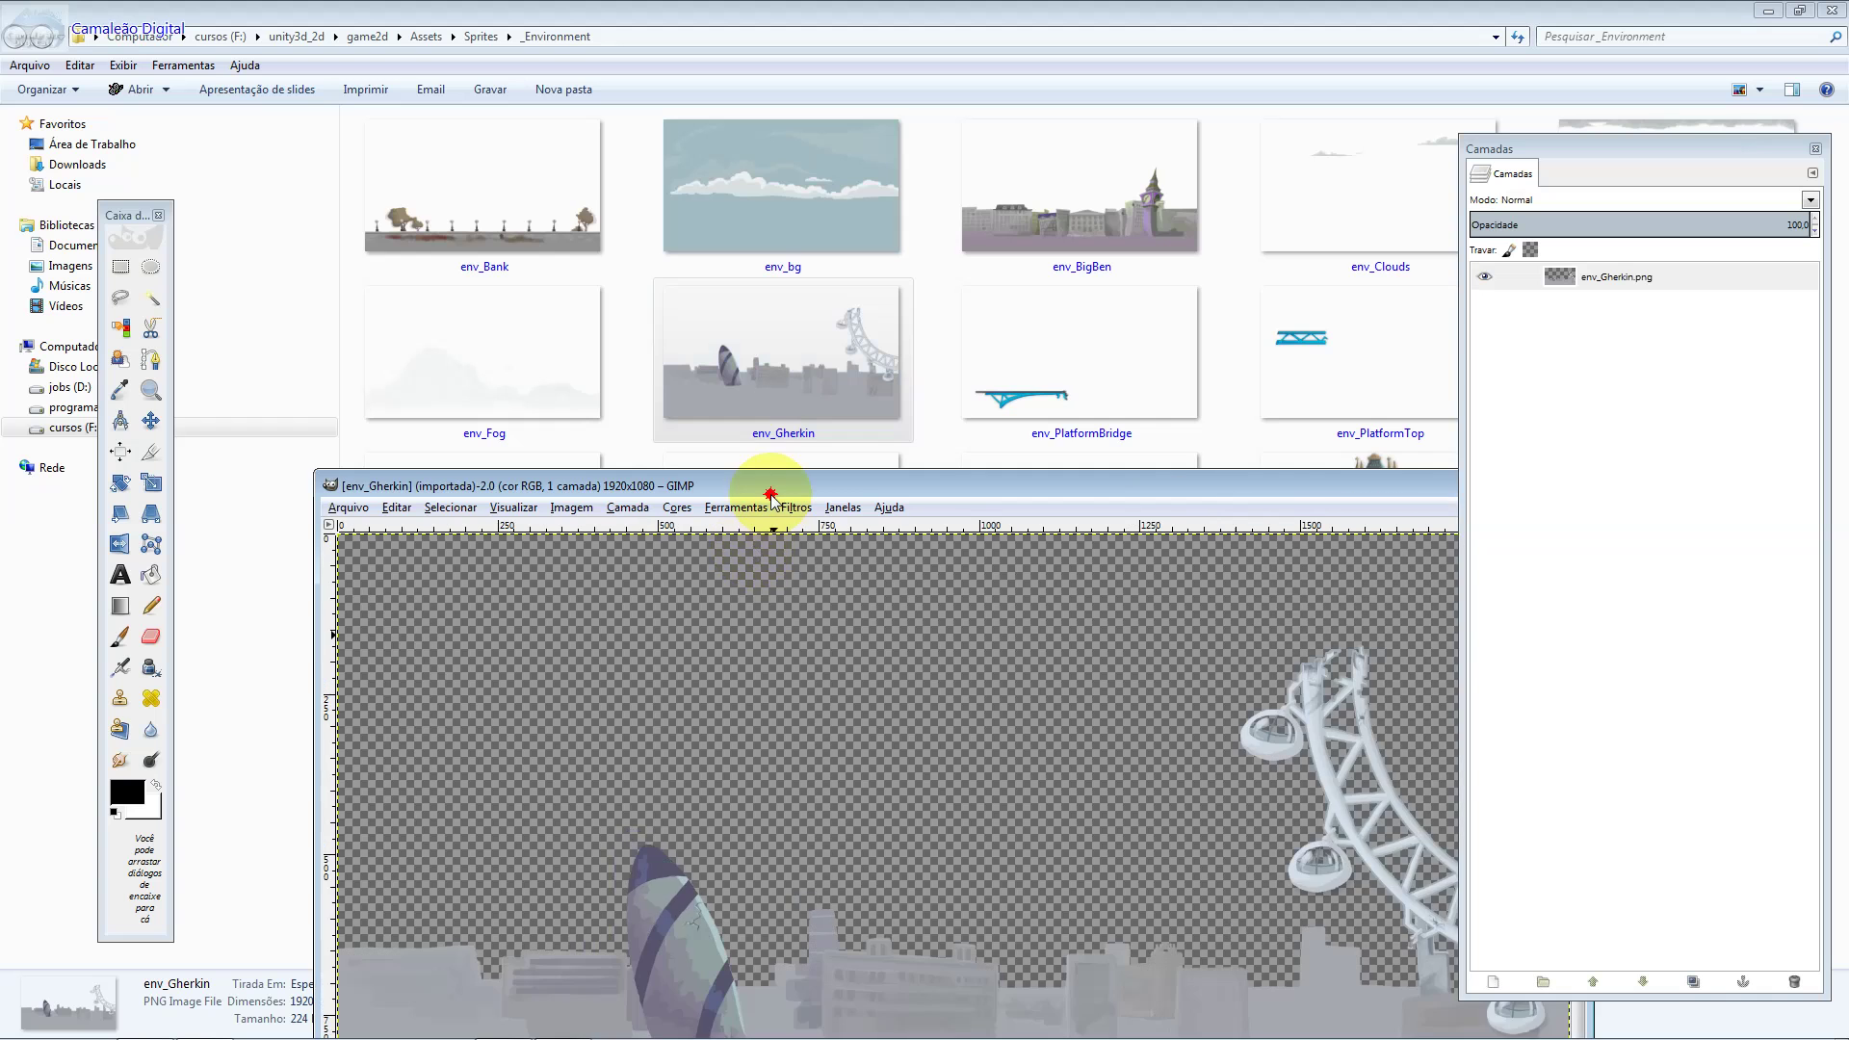
Apply the efeito_segundoplano Hue-Saturation preset to the Gherkin sprite.
left_click_drag(779, 494, 620, 145)
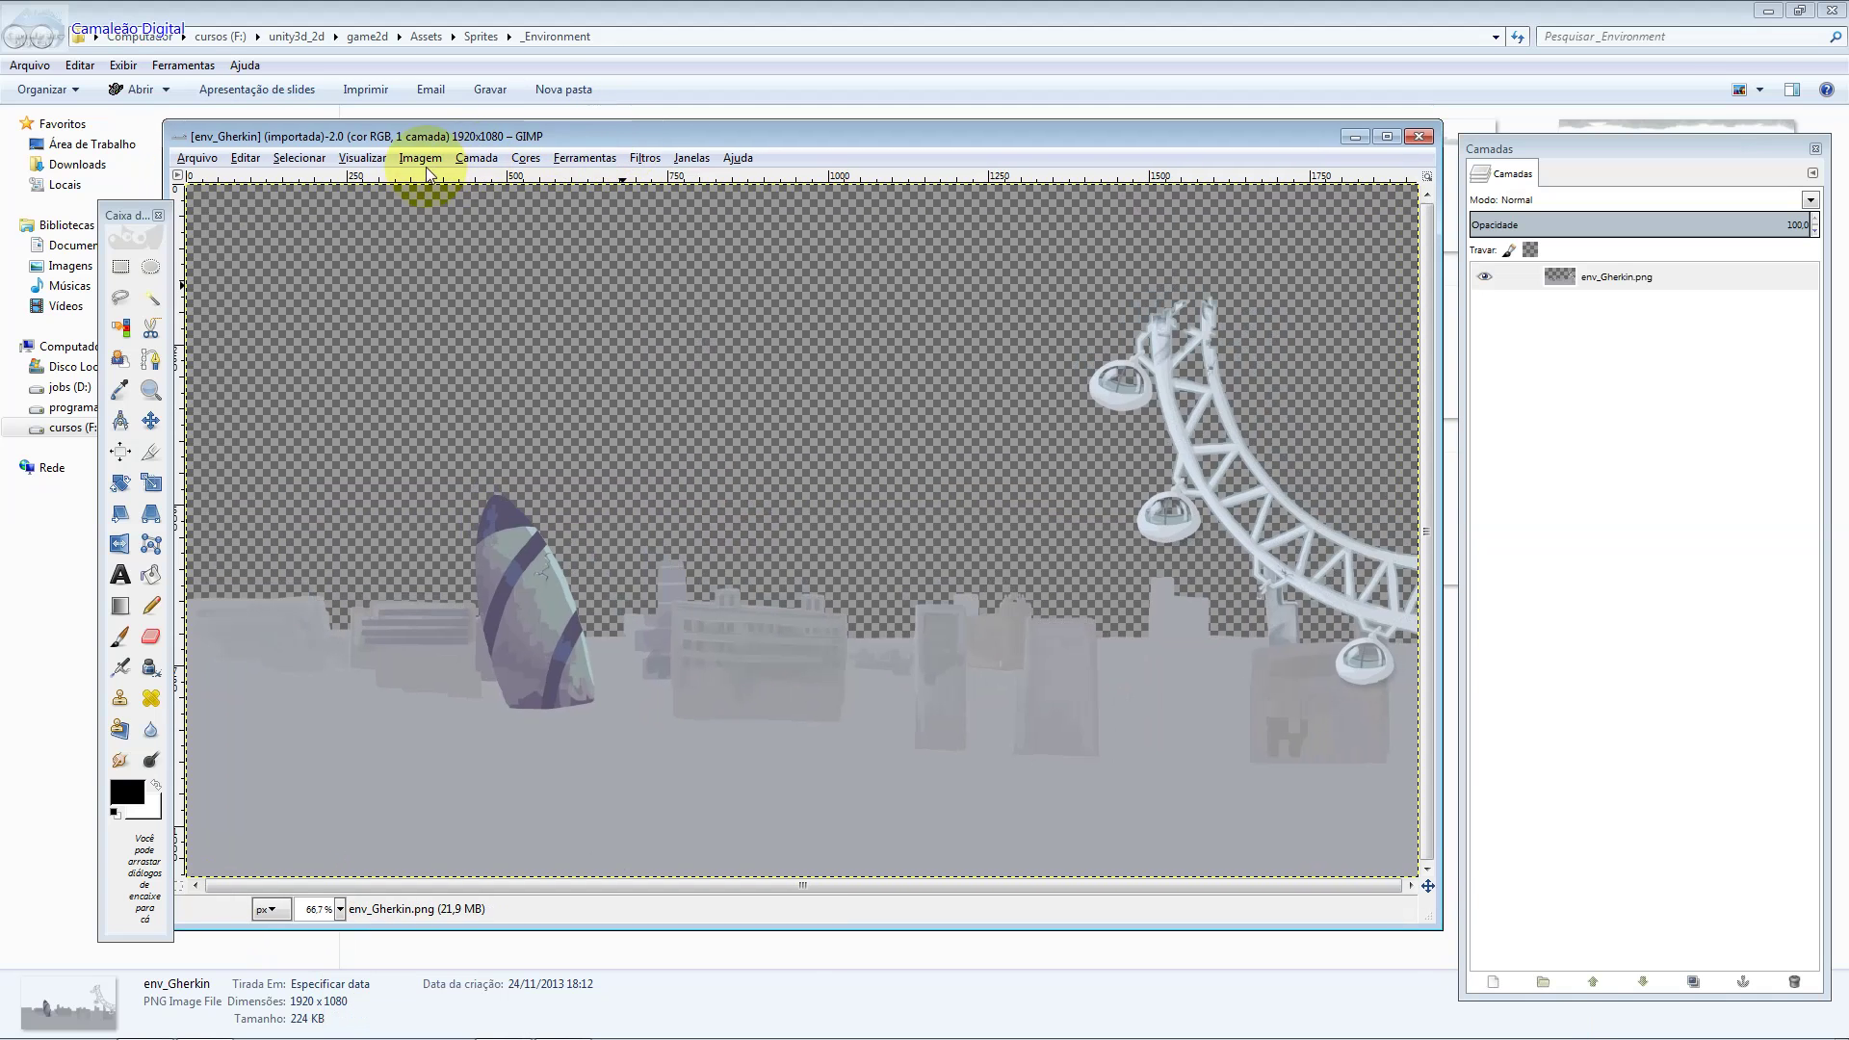
left_click(422, 159)
mouse_move(439, 199)
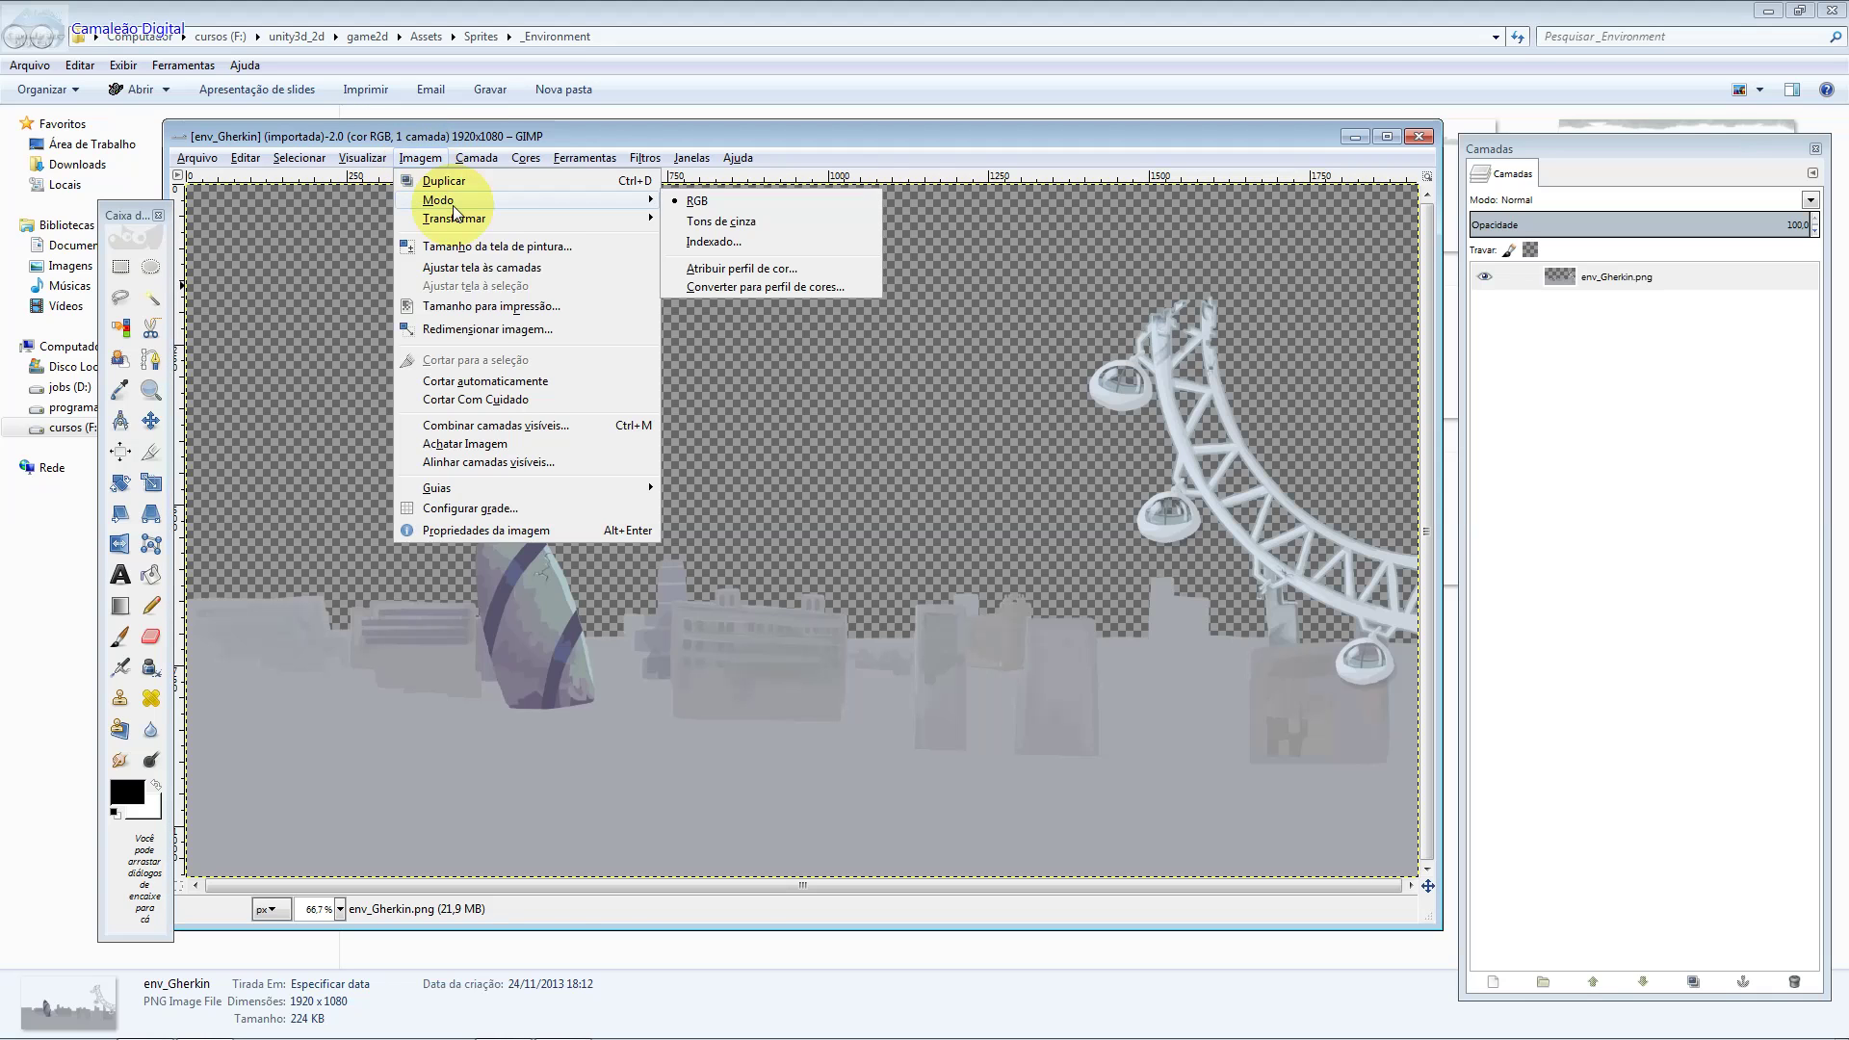
left_click(576, 212)
left_click(227, 186)
left_click(212, 252)
left_click(240, 591)
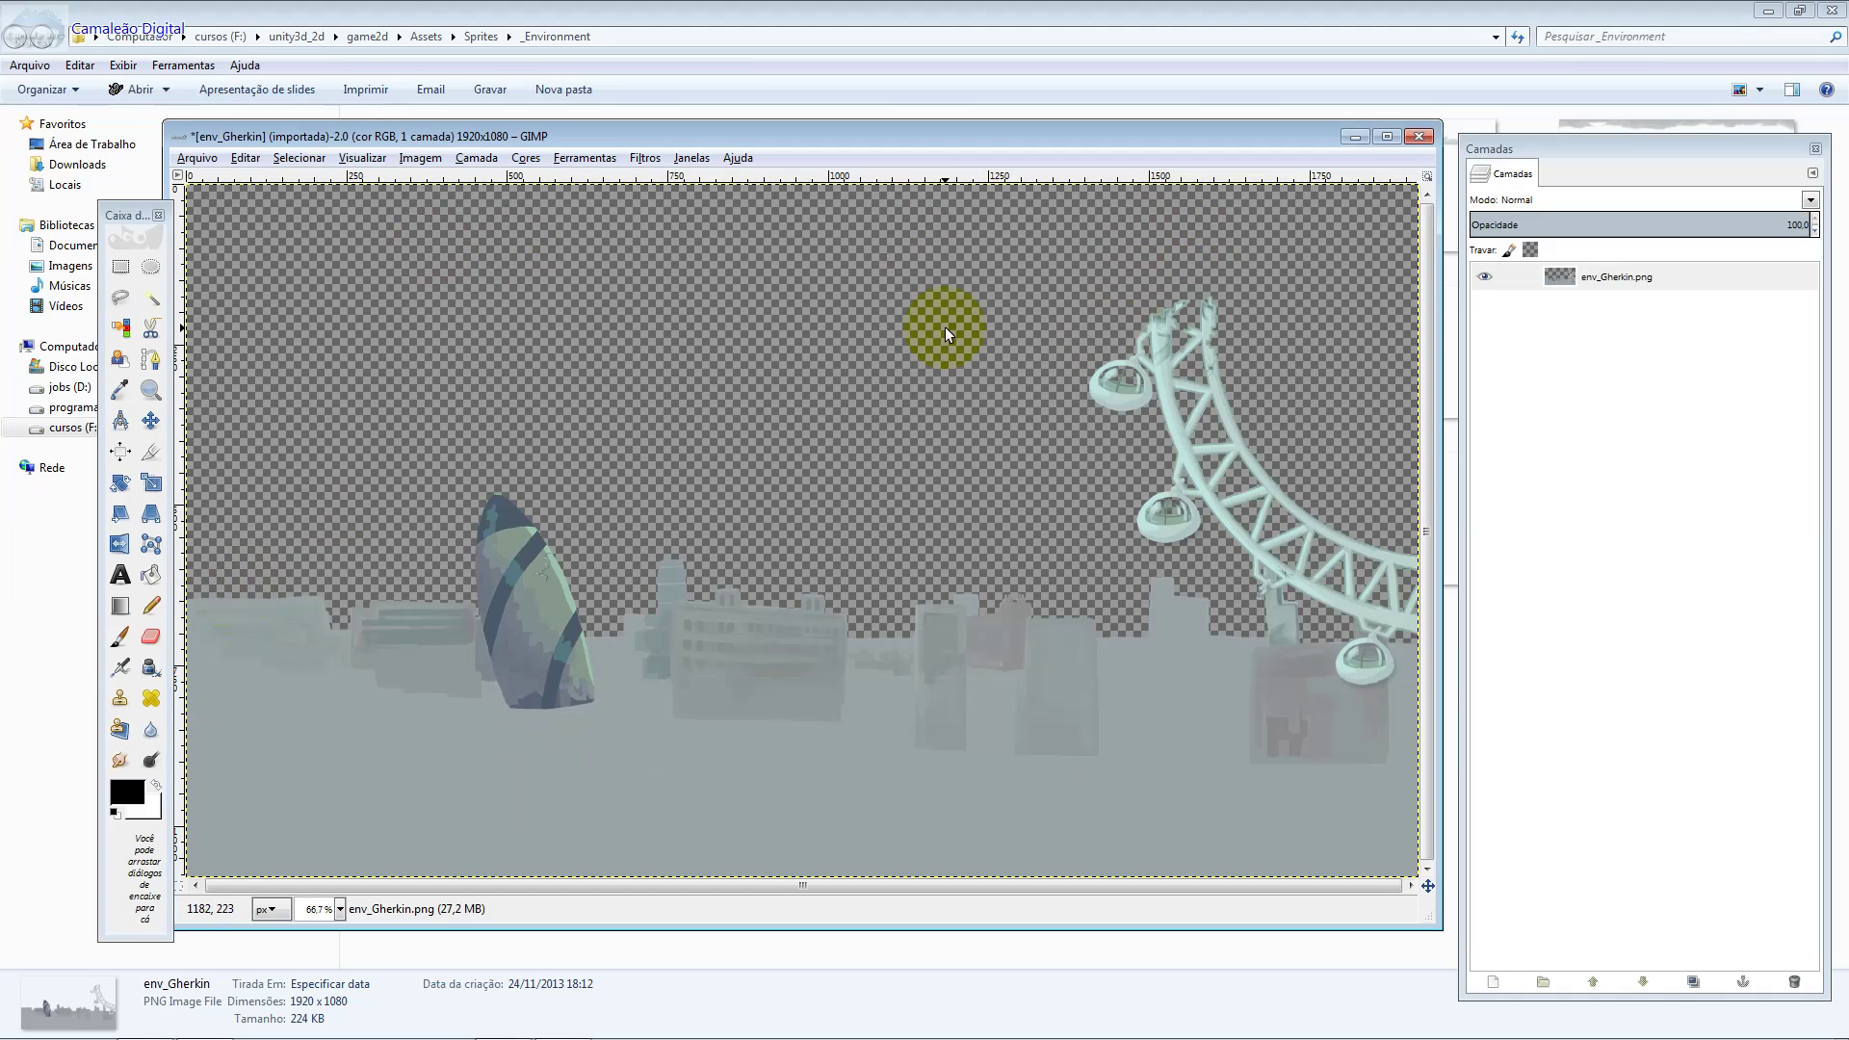
Overwrite env_Gherkin.png, close without saving, quit GIMP and return to Unity.
left_click(198, 158)
left_click(327, 401)
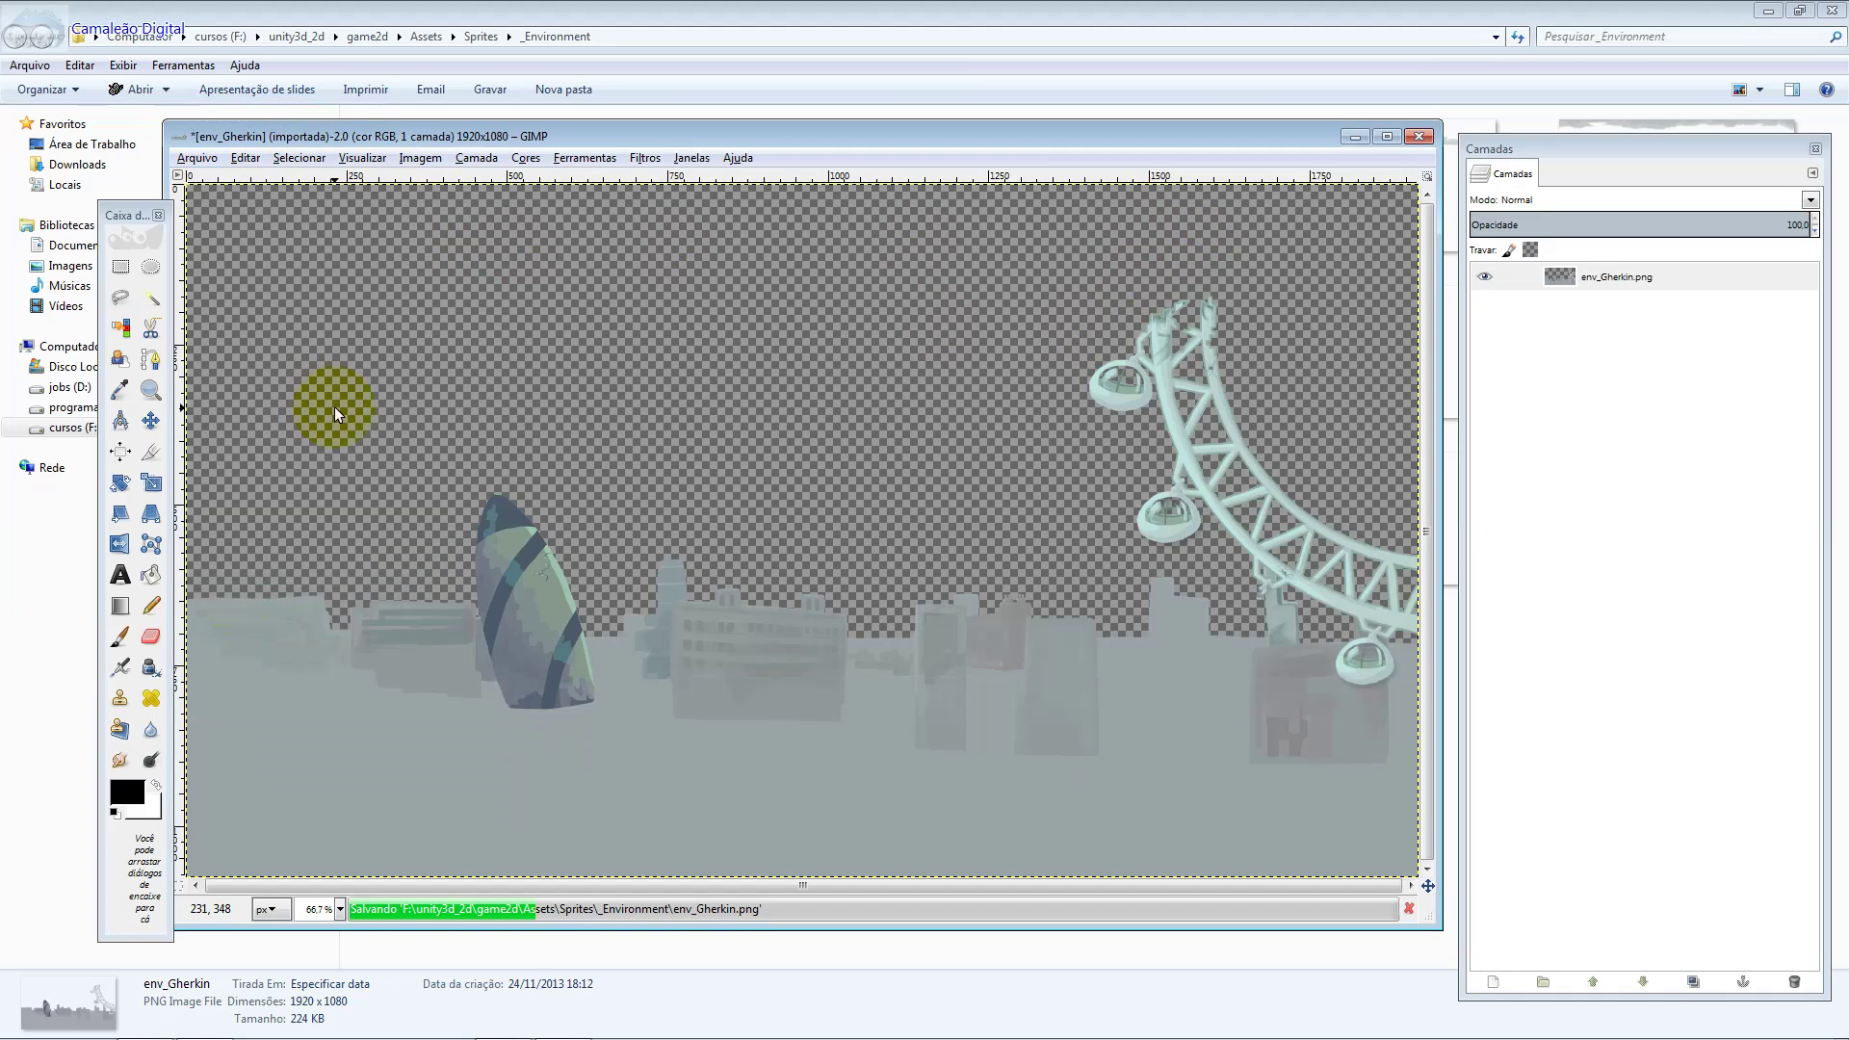
left_click(1419, 137)
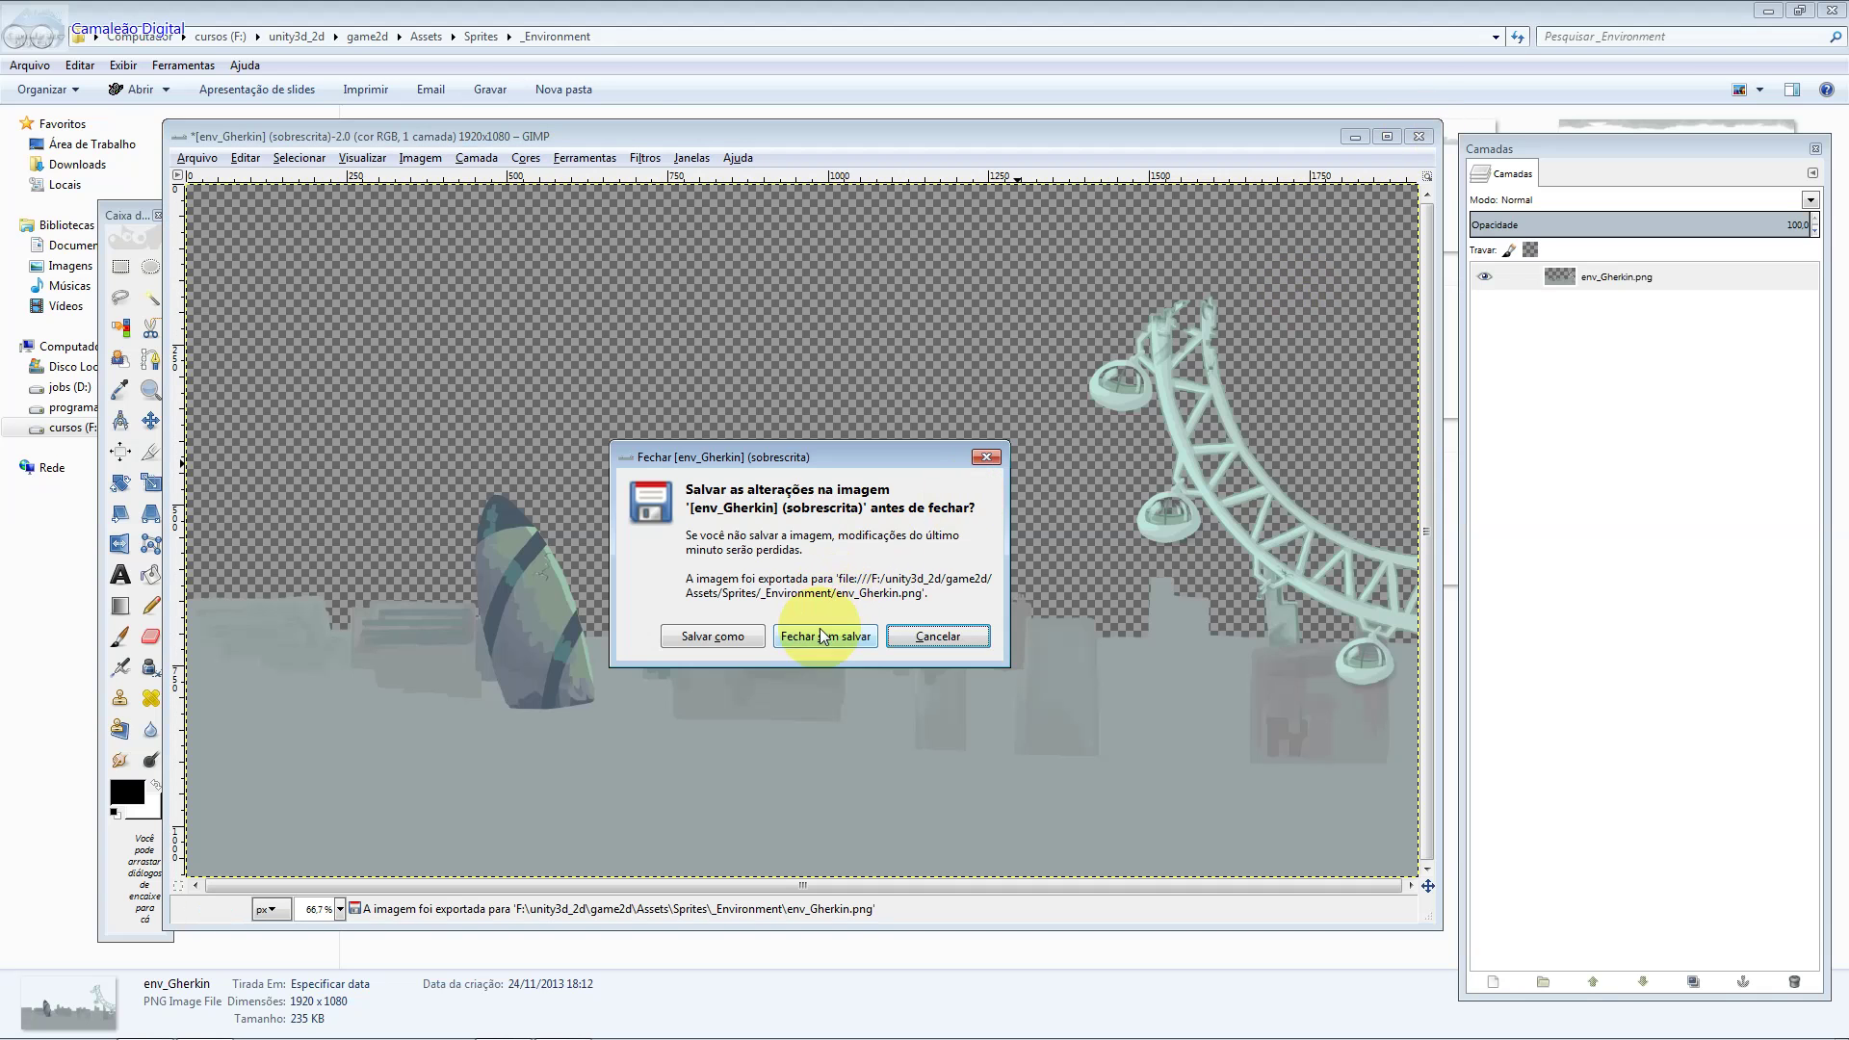
left_click(821, 630)
left_click(1065, 136)
key("alt+Tab")
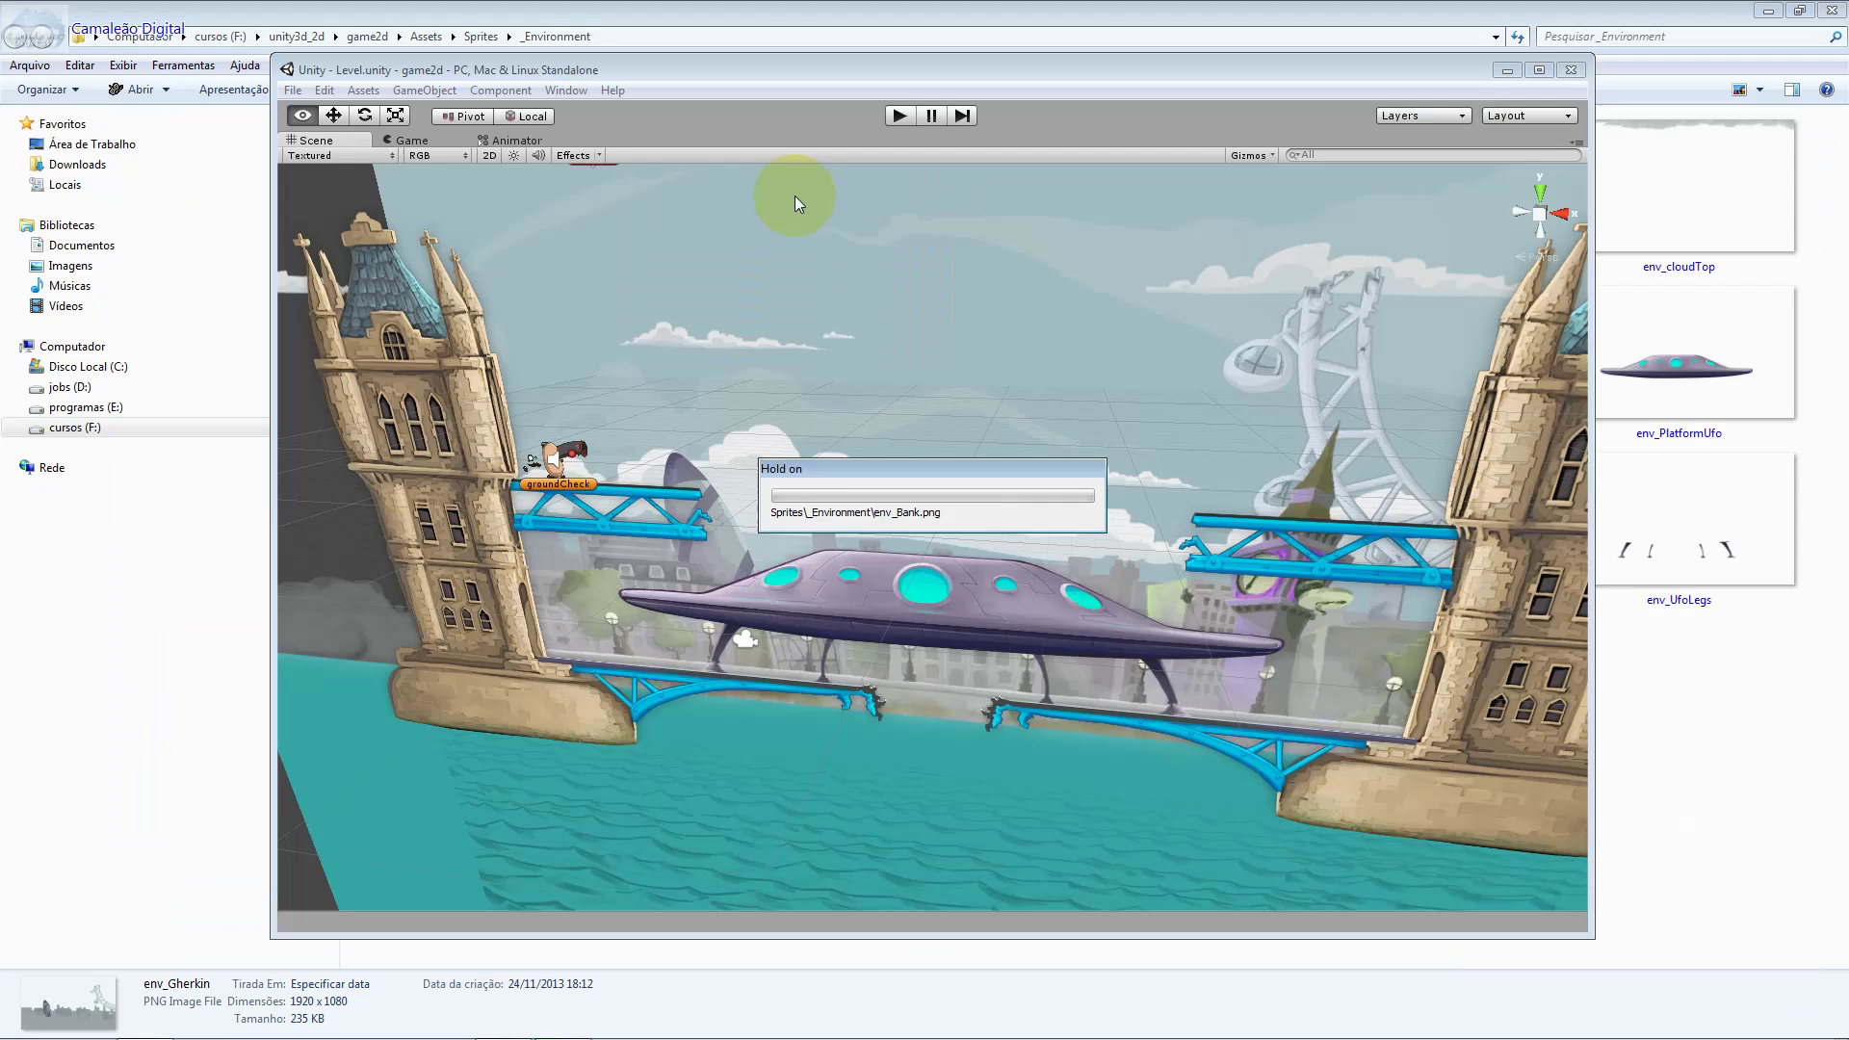
Start play mode and move the hero across the bridges, firing rockets at enemies.
left_click(899, 116)
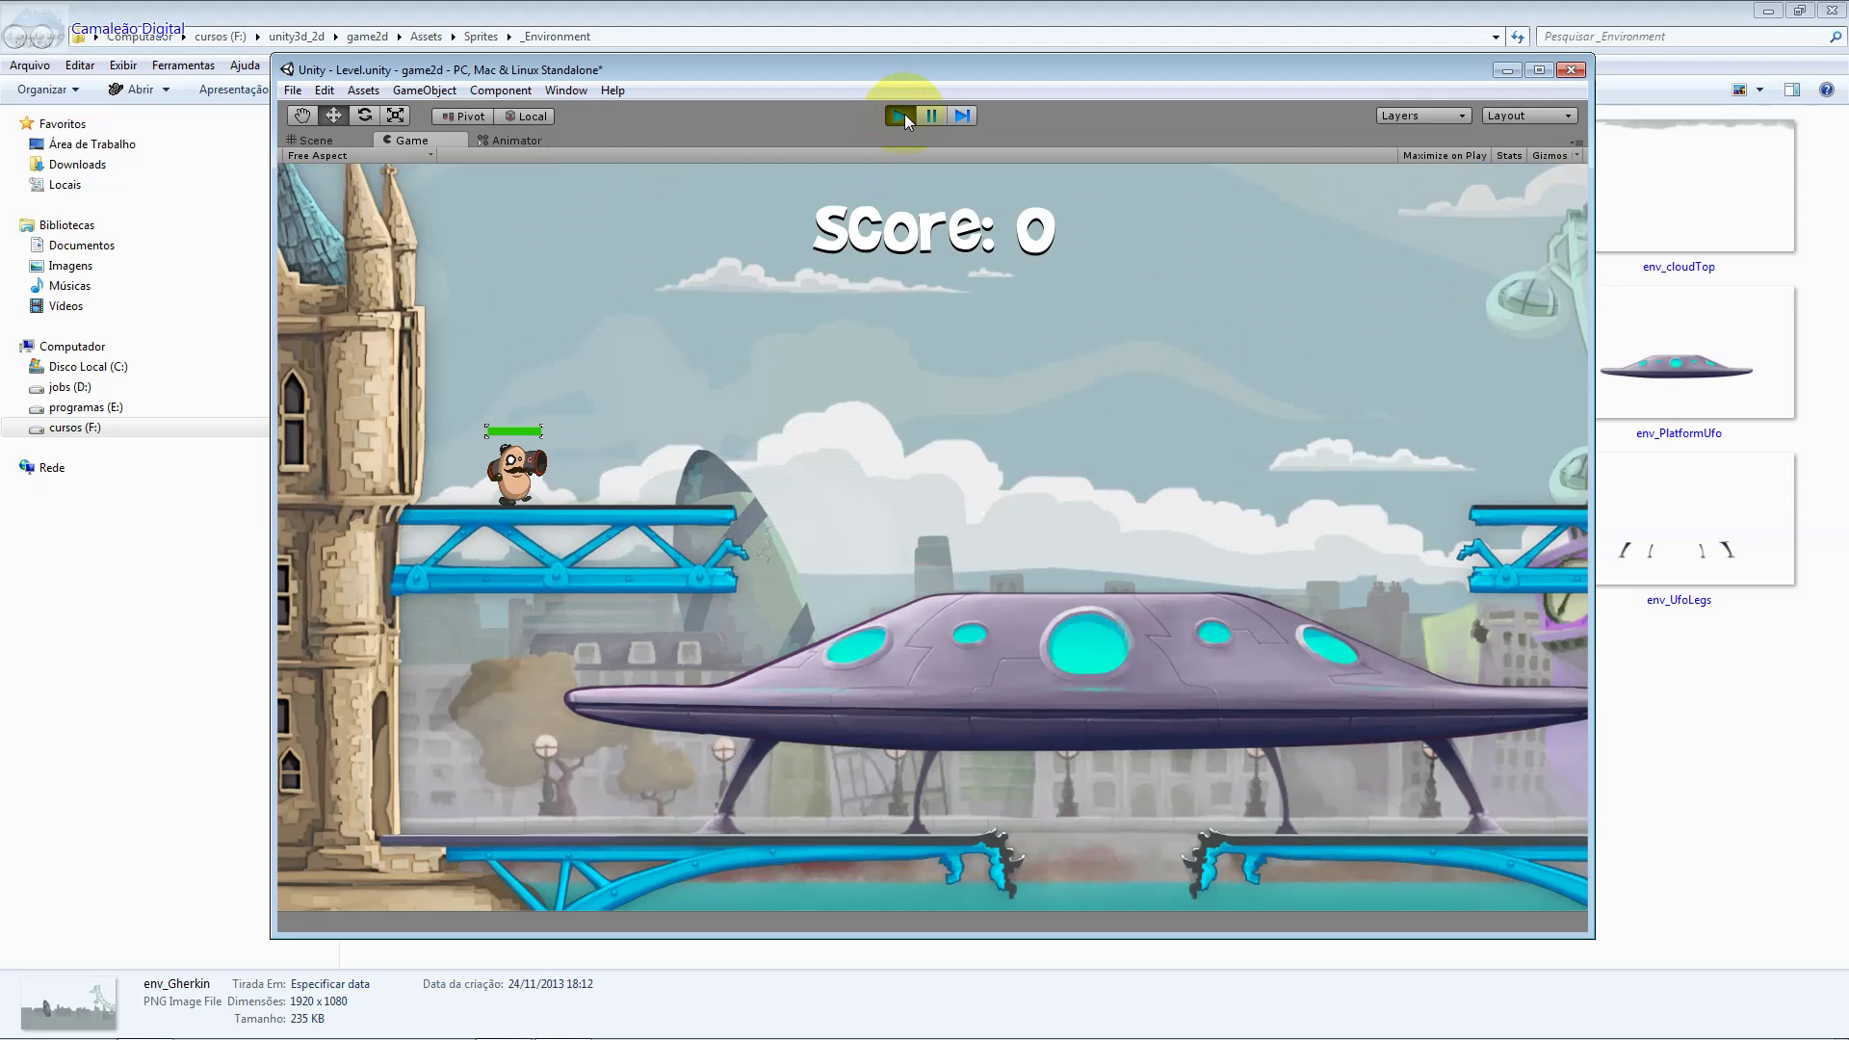
key("Right")
key("Left")
key("Left")
key("Right")
left_click(916, 420)
key("Right")
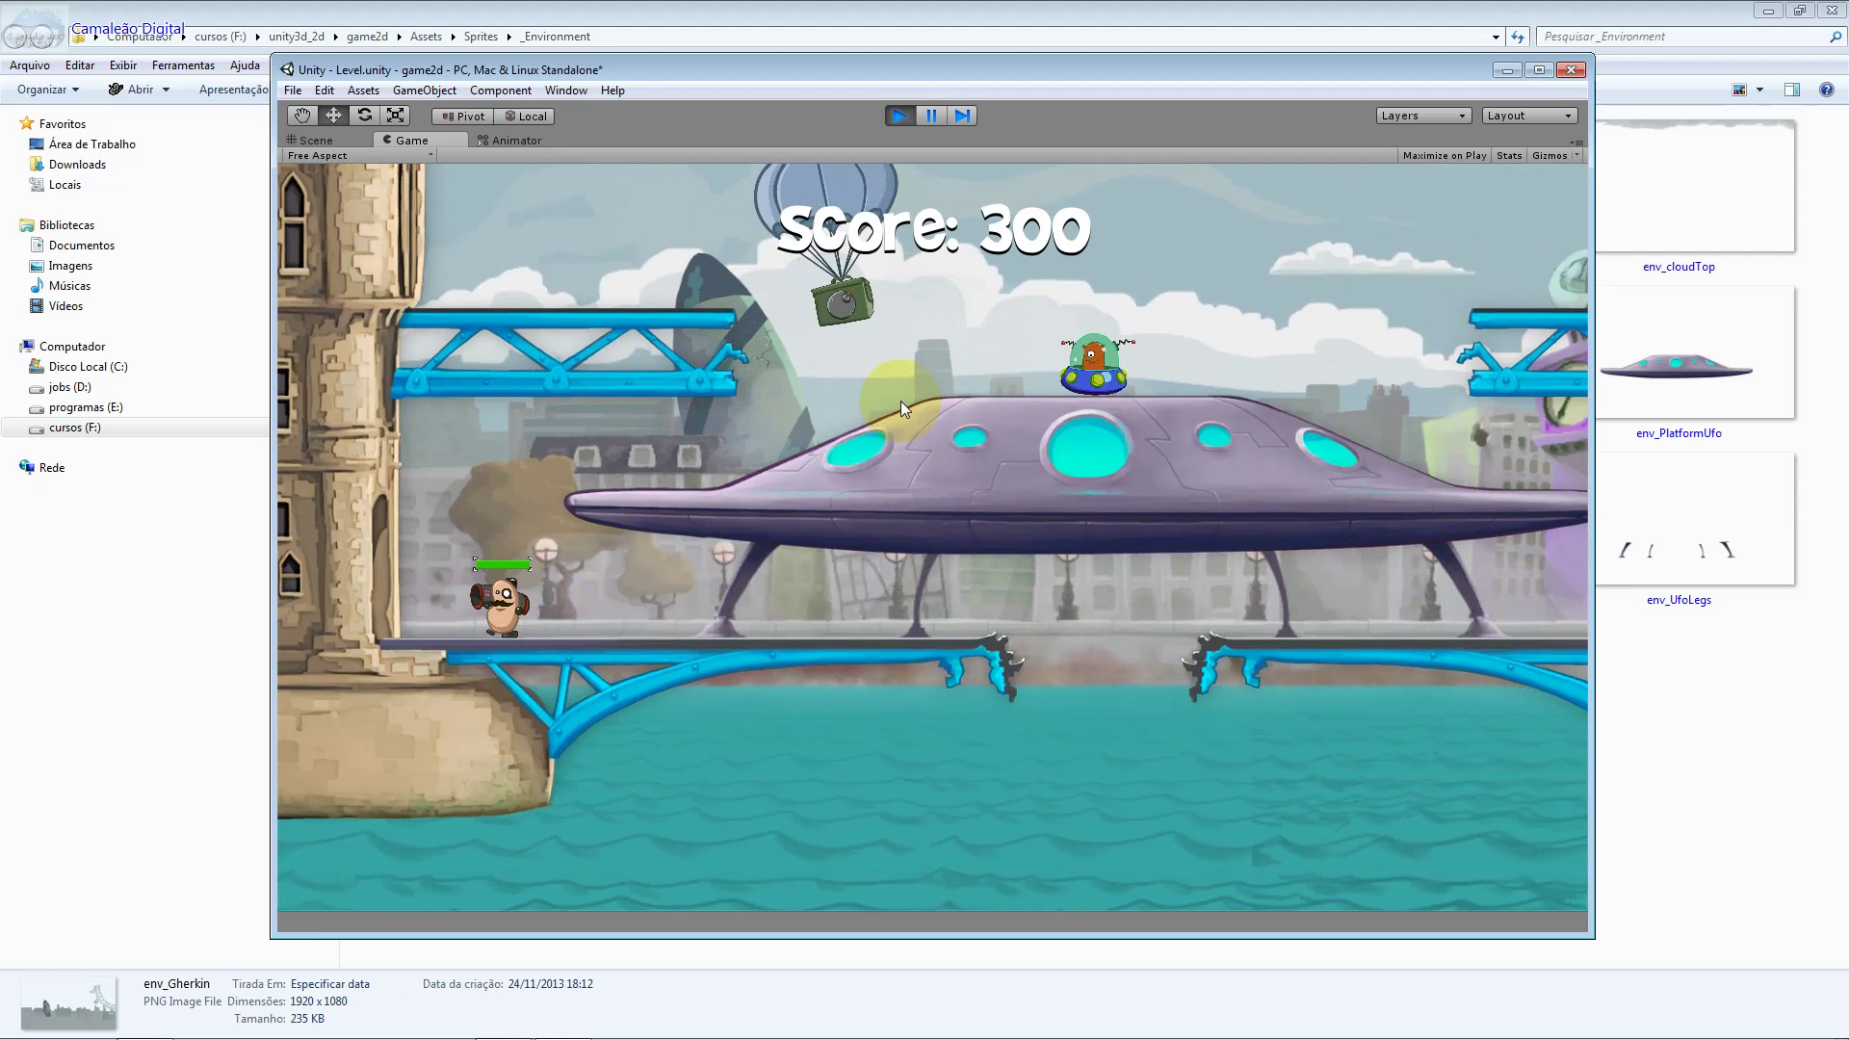
Keep moving right, shoot the UFO and other enemies, then stop play mode.
key("Right")
left_click(900, 400)
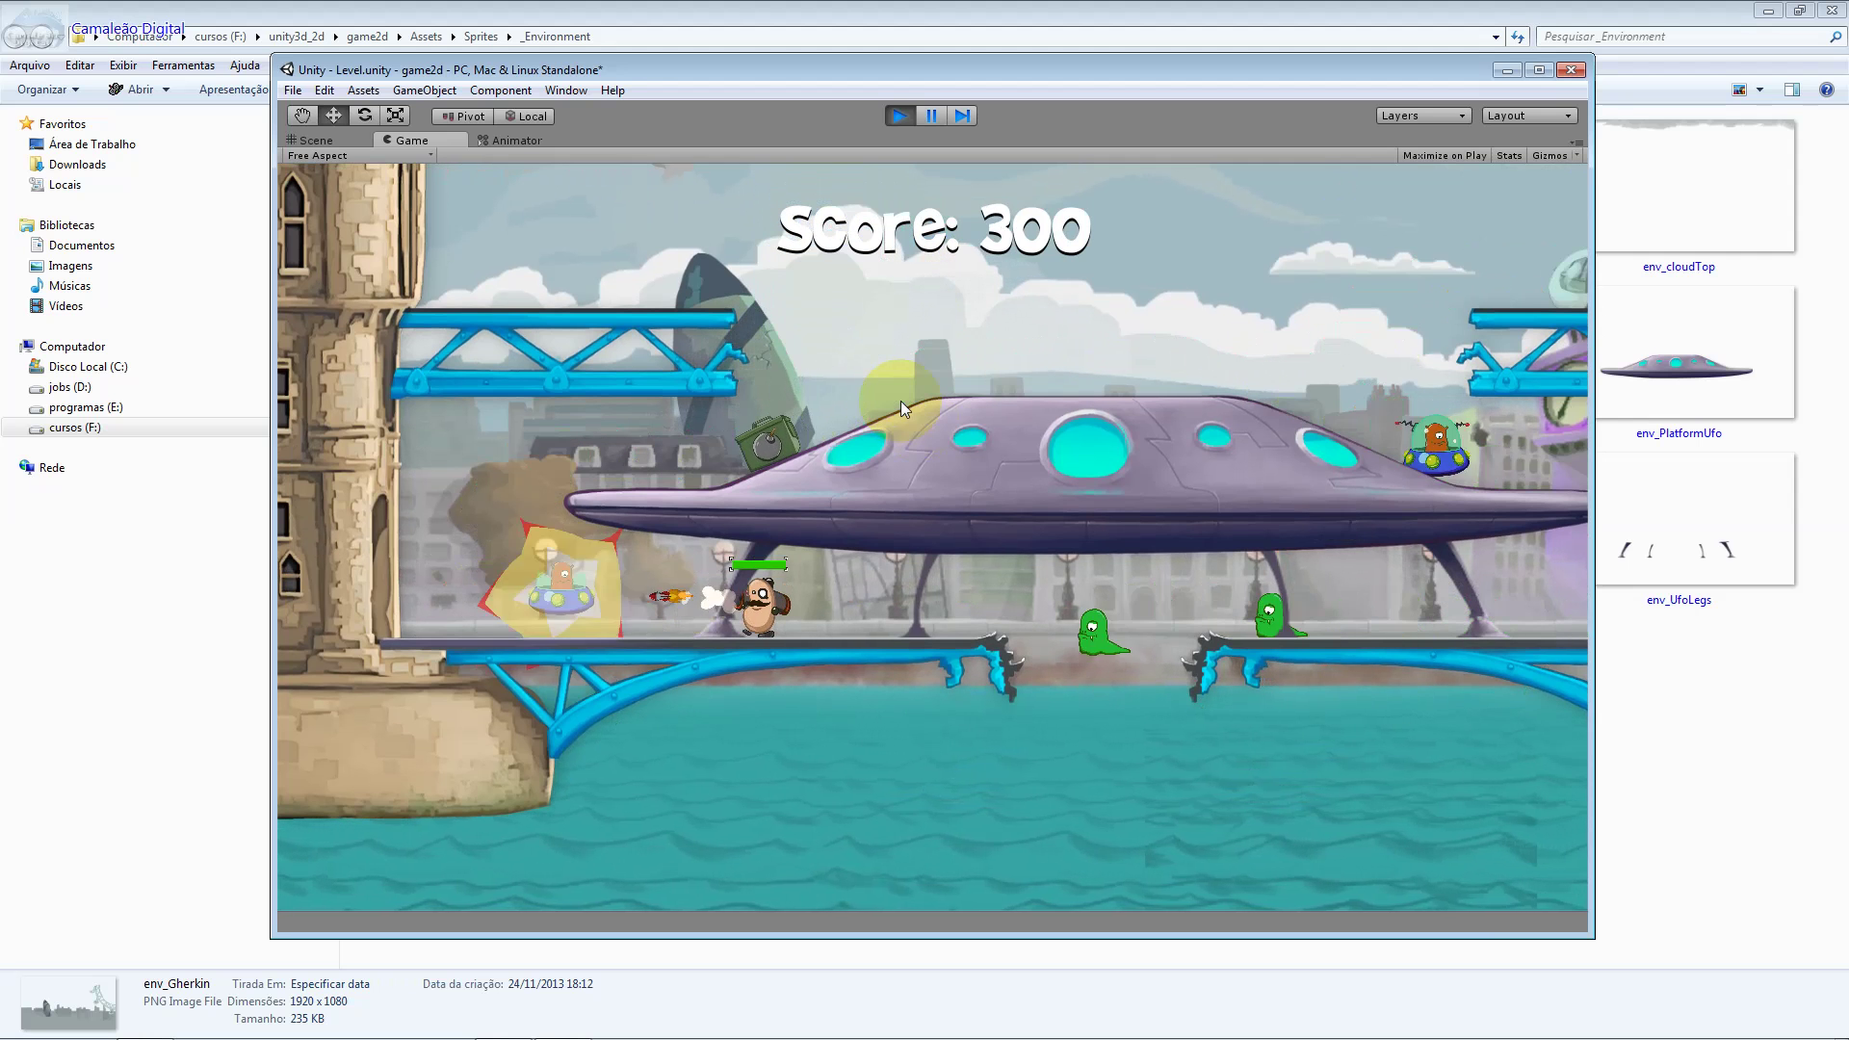
key("Right")
key("Left")
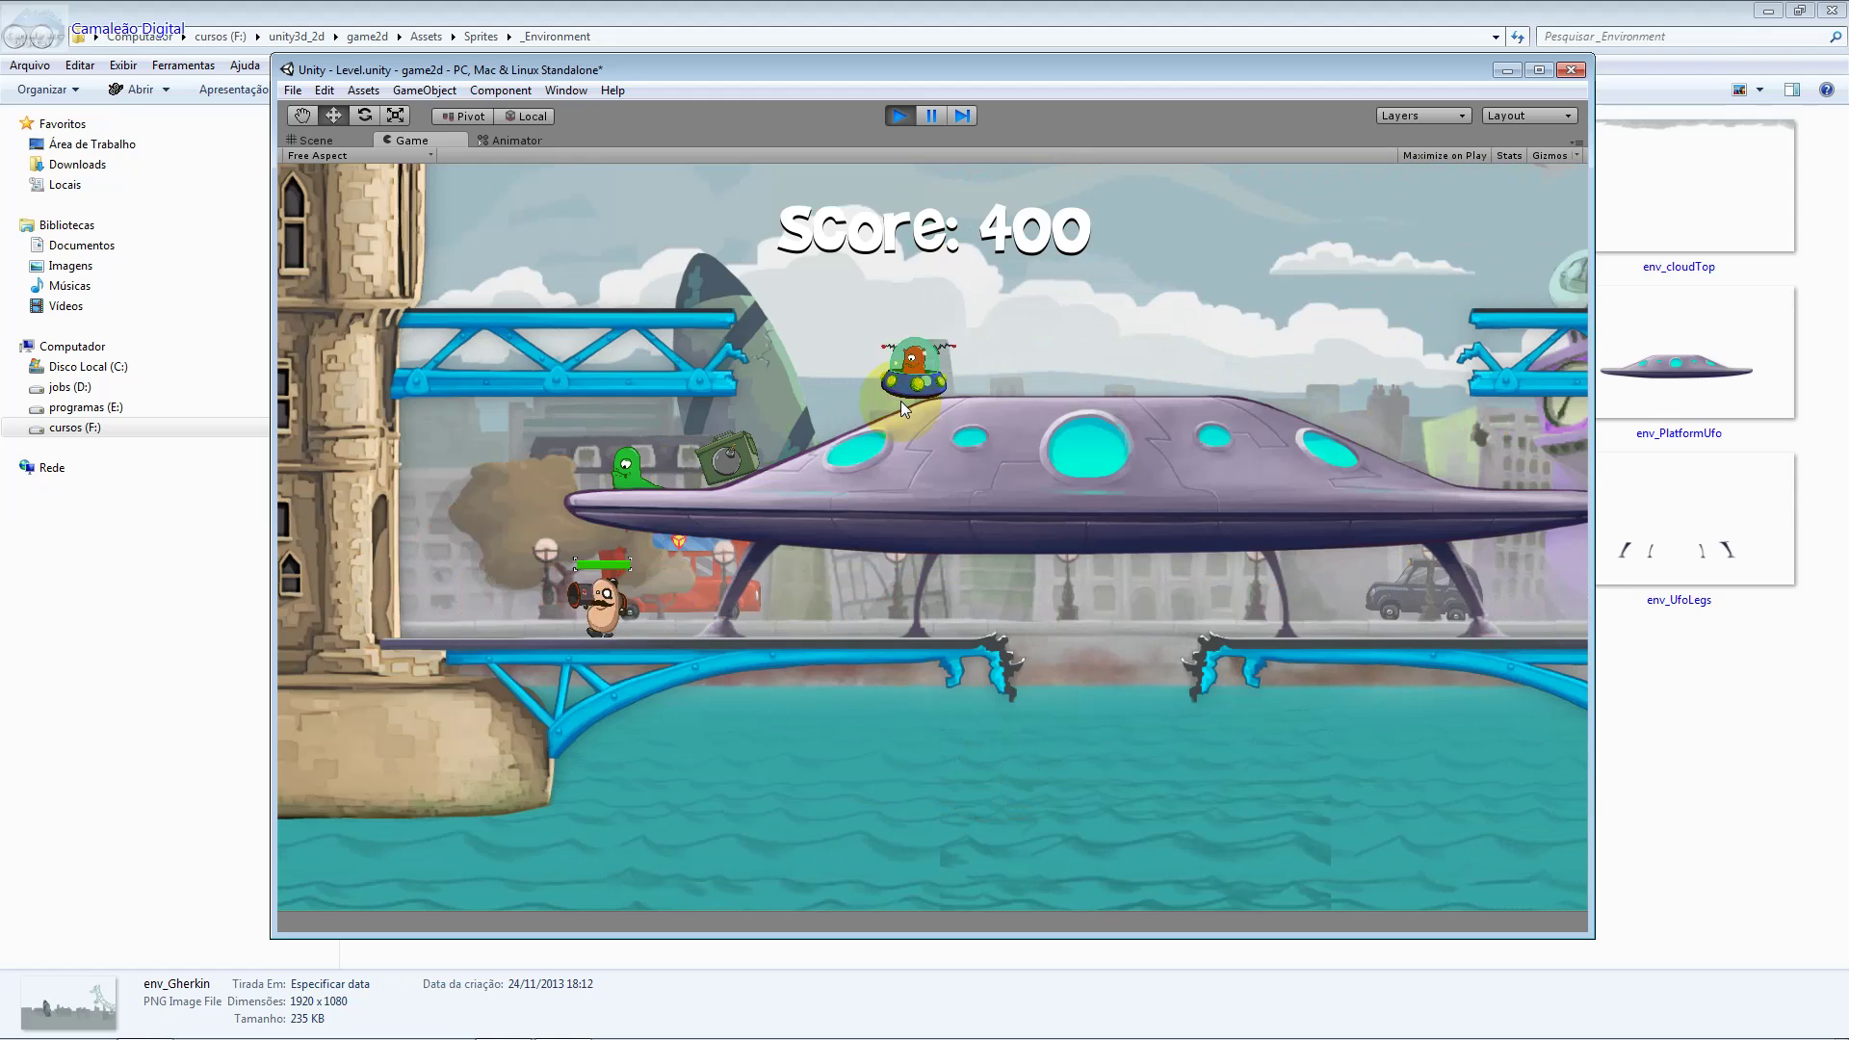
left_click(899, 400)
key("Right")
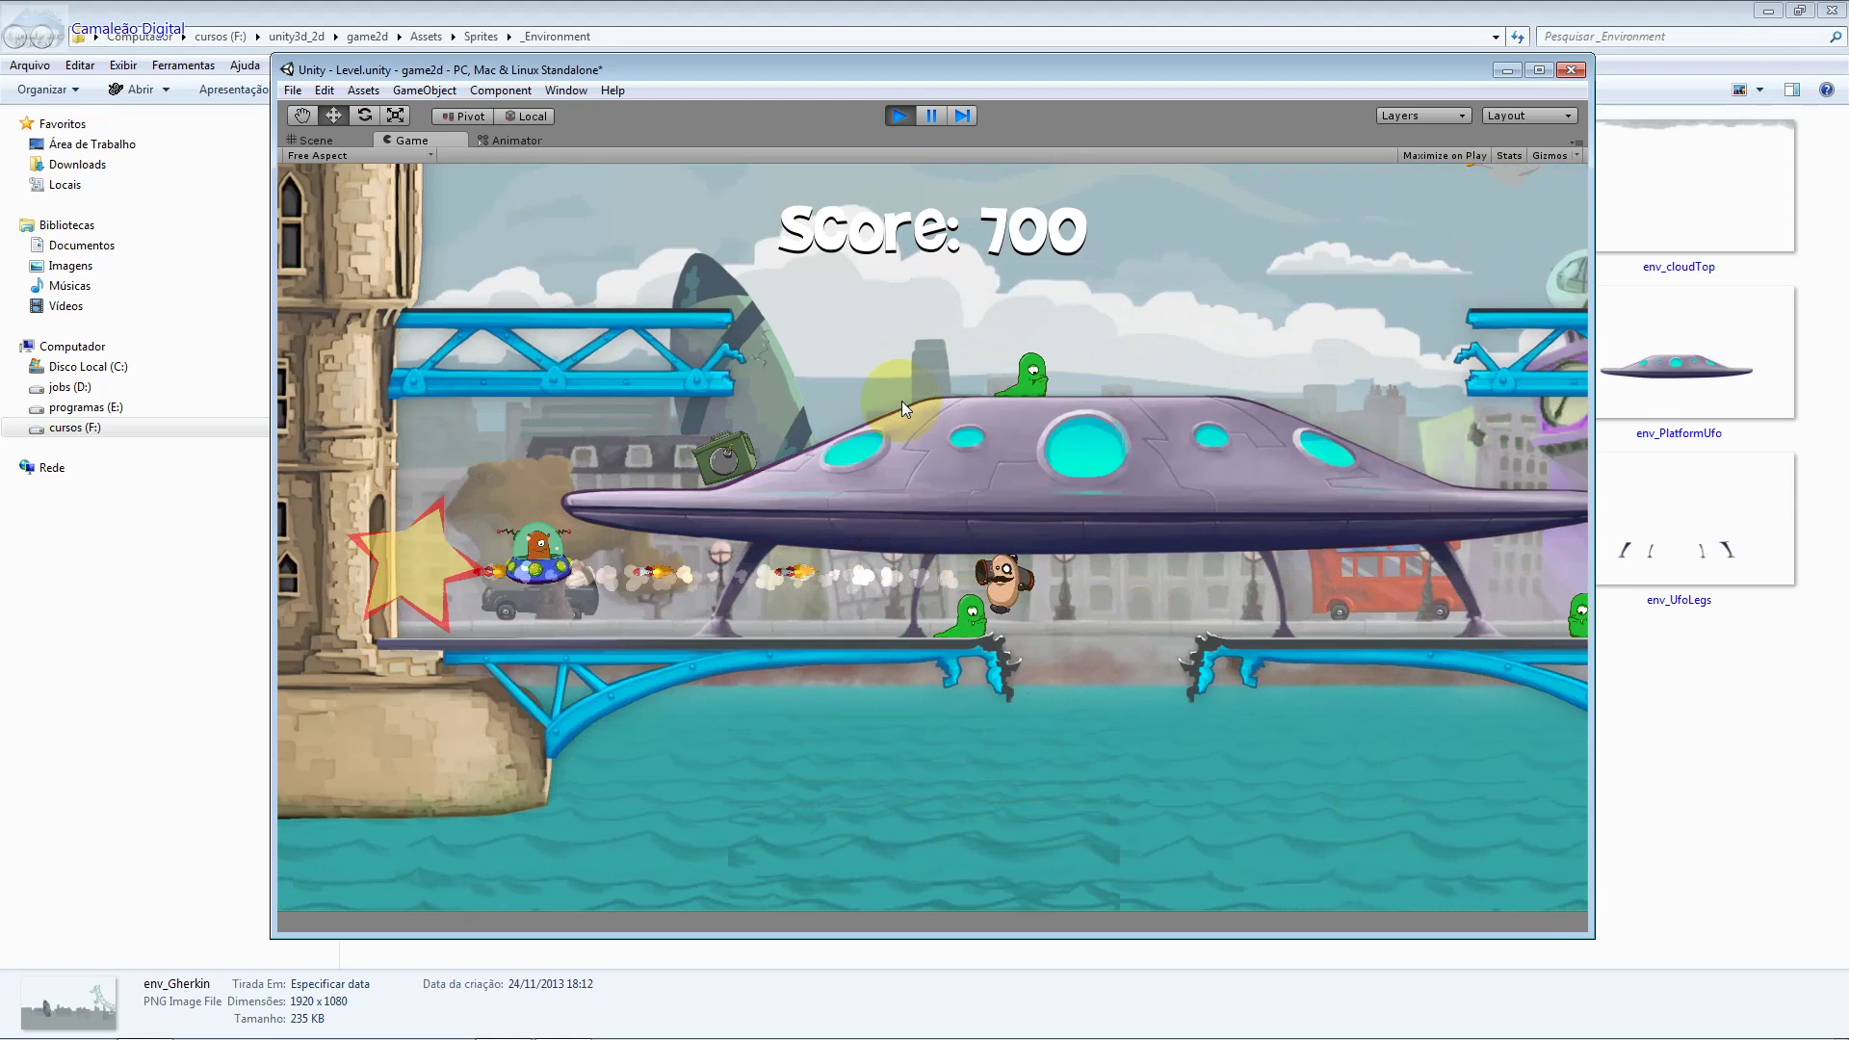
left_click(926, 117)
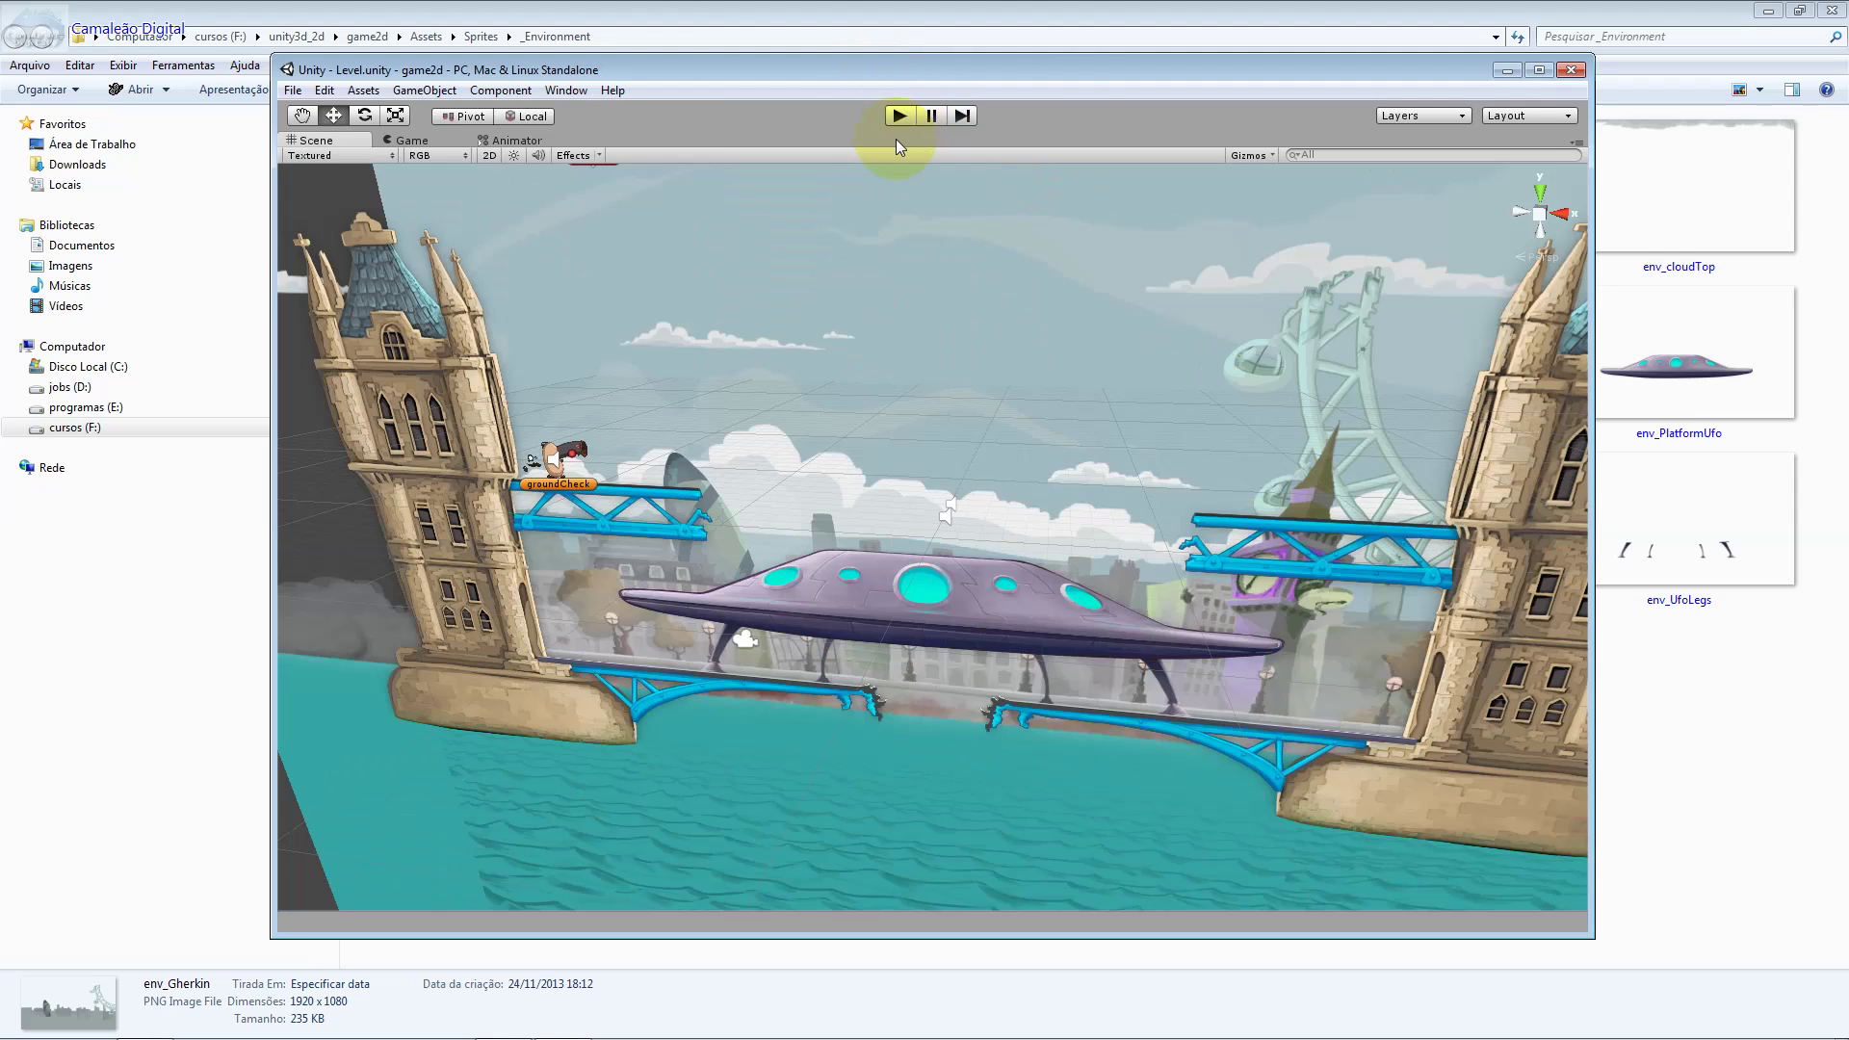